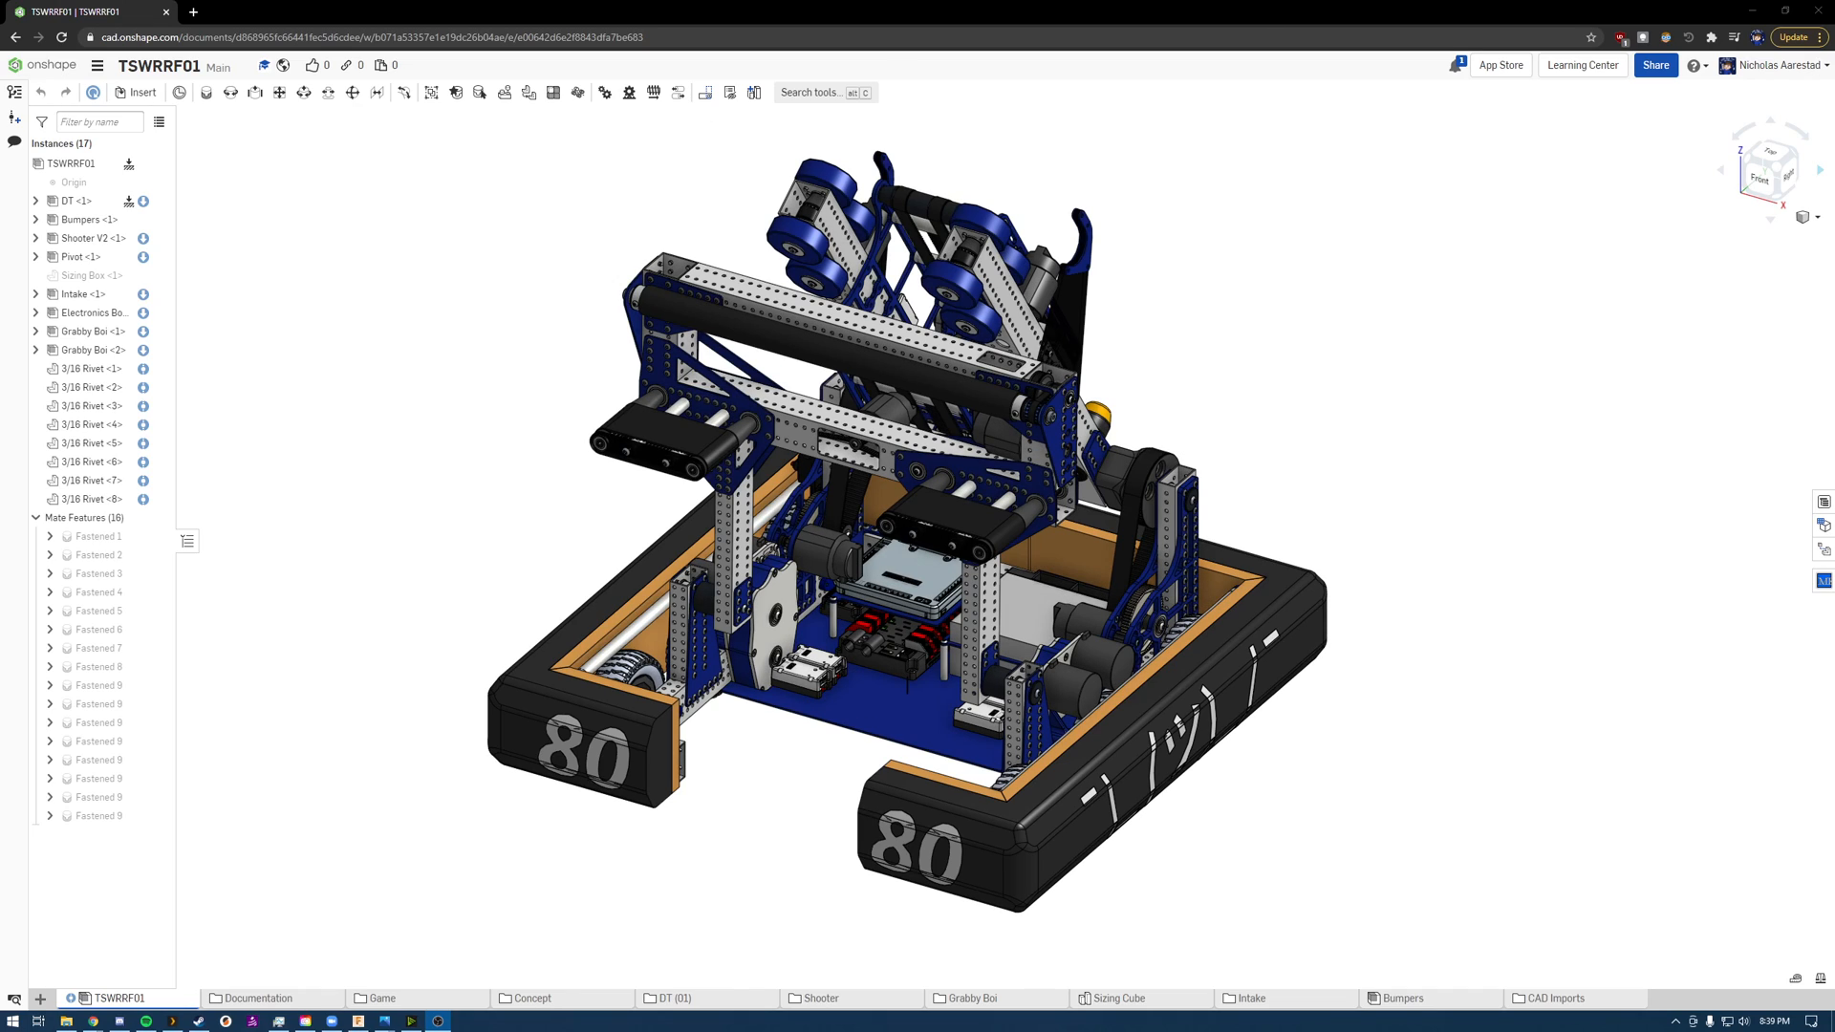
Step: Switch to the TSWRRF01 Technical Binder in Google Slides and review its slides from the cover to Drivetrain
{"action": "key", "text": "alt+Tab"}
{"action": "left_click_drag", "start_coordinate": [1833, 277], "coordinate": [806, 7]}
{"action": "left_click", "coordinate": [87, 268]}
{"action": "scroll", "coordinate": [63, 272], "scroll_direction": "up", "scroll_amount": 5}
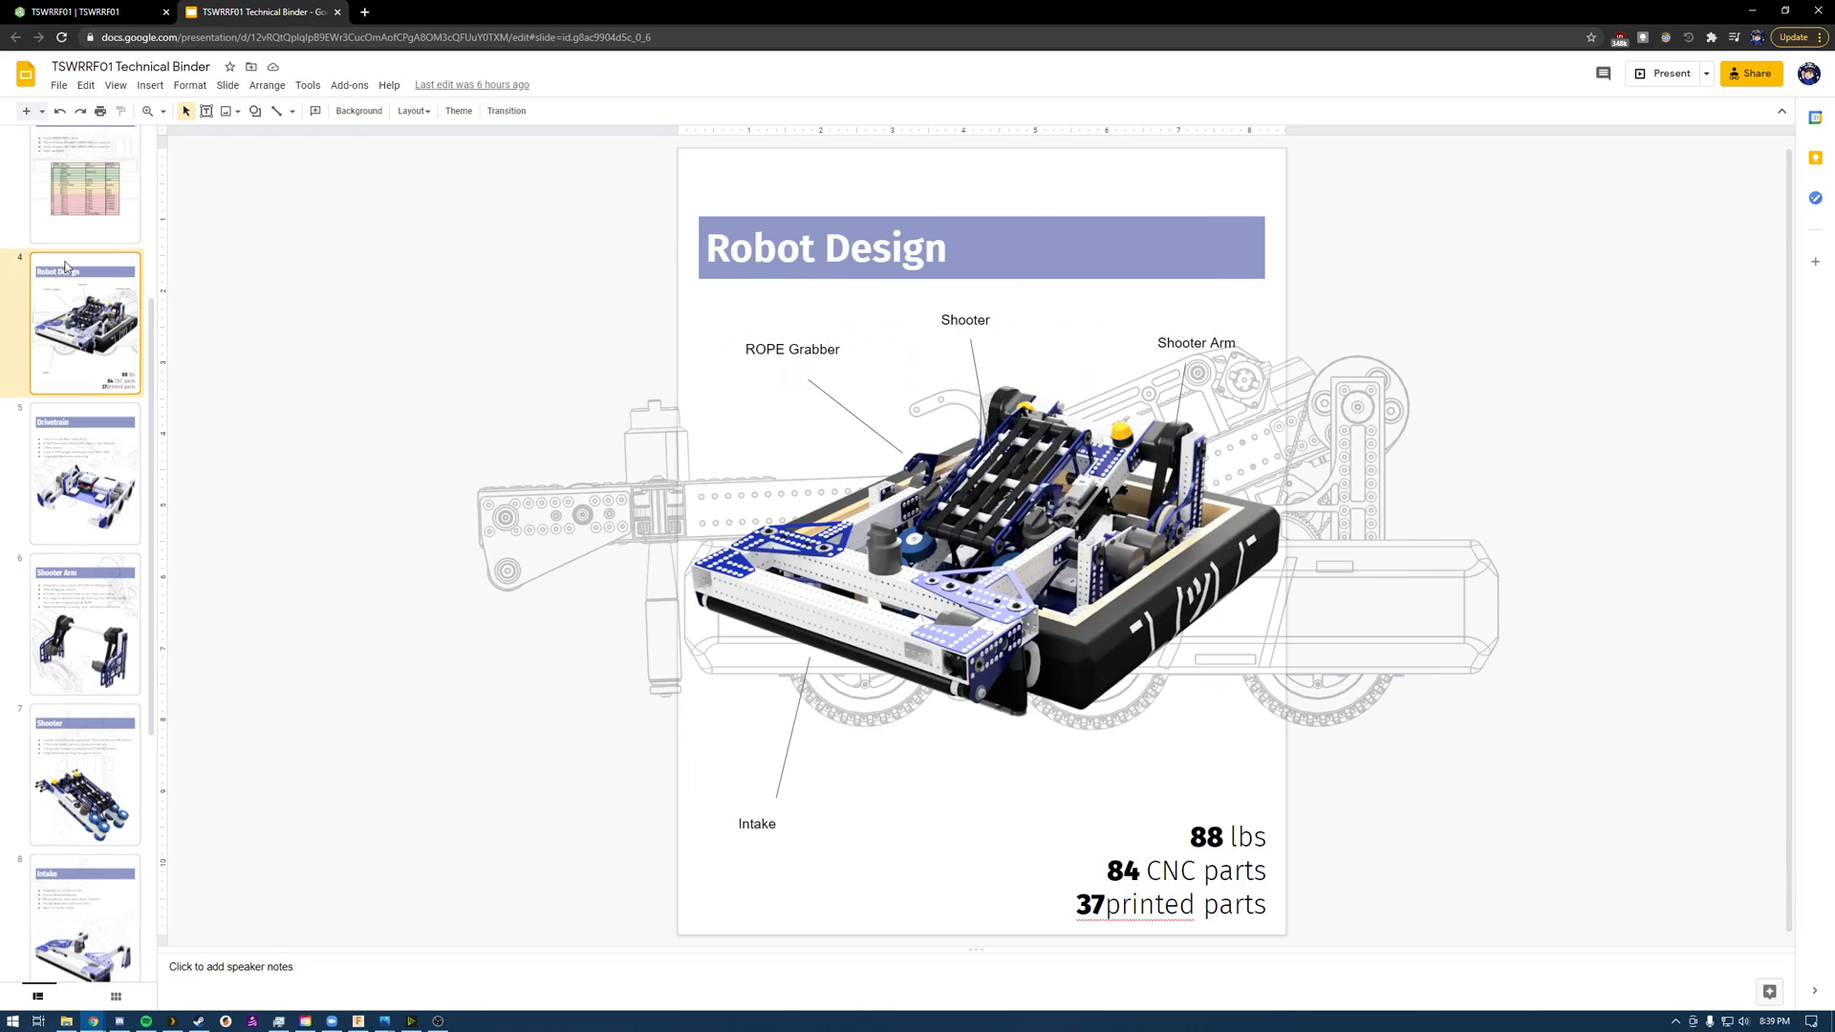
{"action": "left_click", "coordinate": [83, 247]}
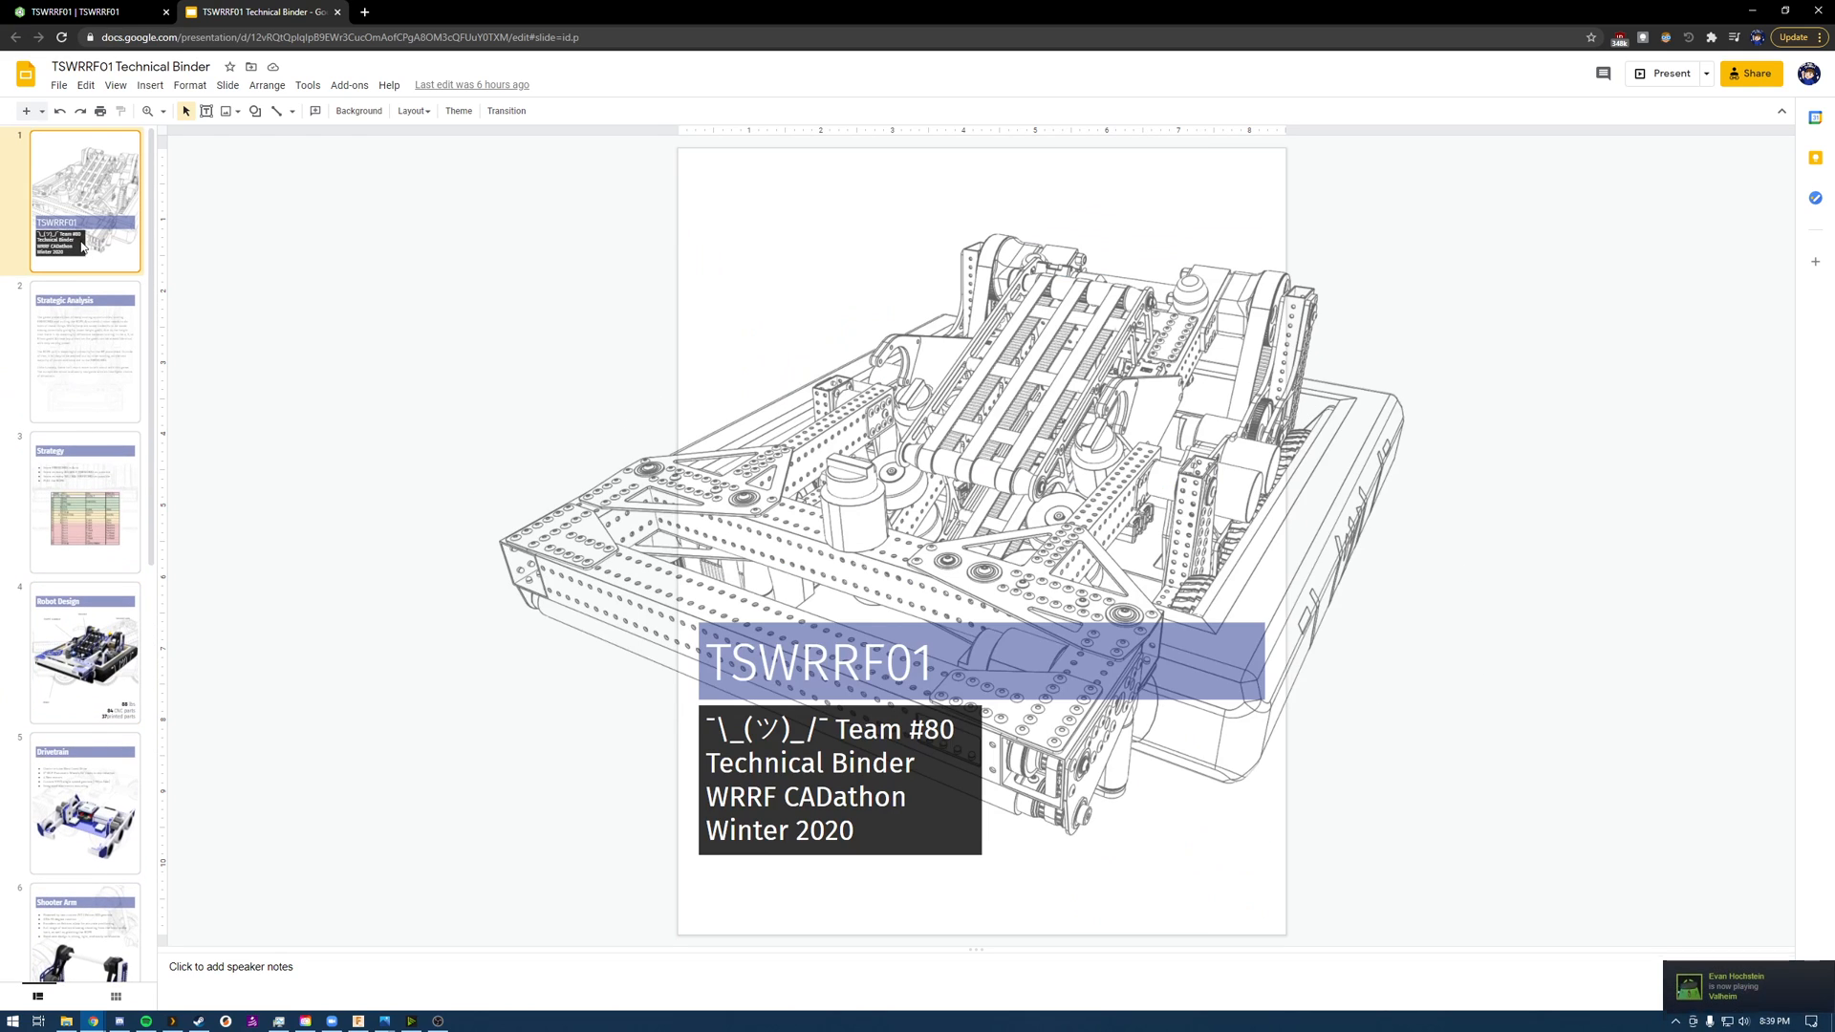
{"action": "left_click", "coordinate": [83, 351]}
{"action": "left_click", "coordinate": [96, 478]}
{"action": "left_click", "coordinate": [93, 676]}
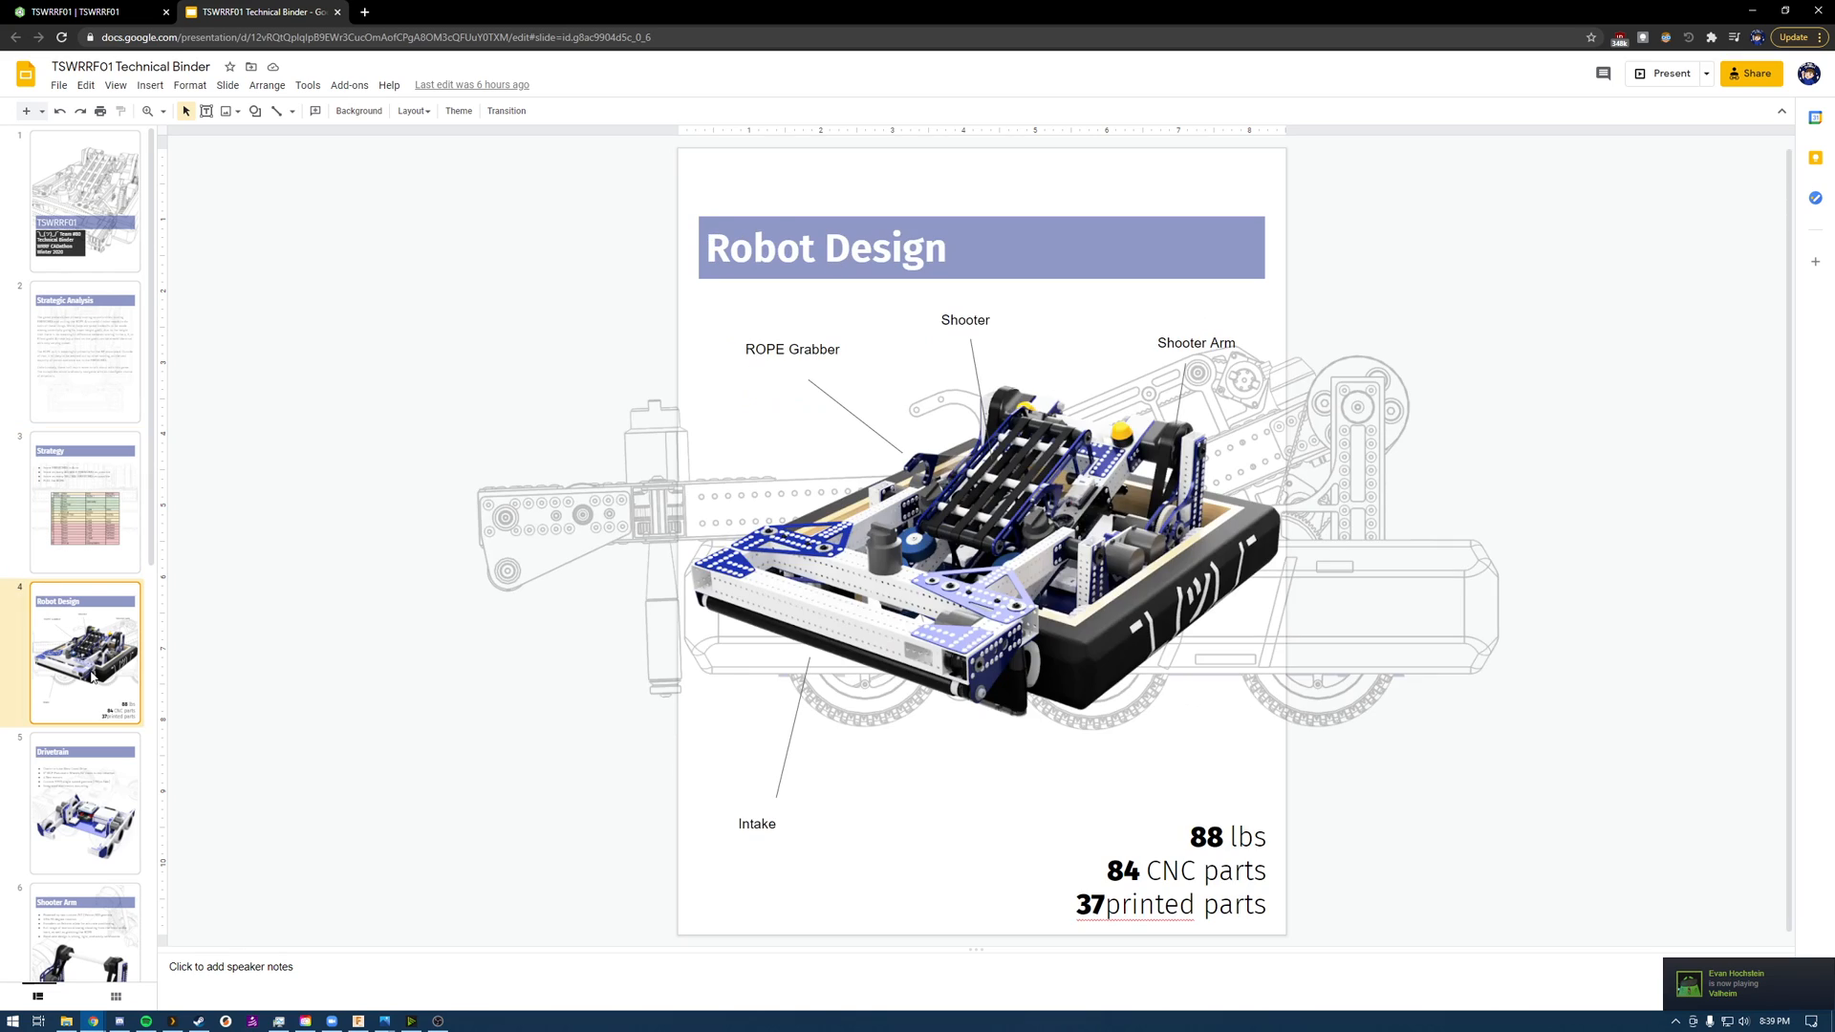
{"action": "left_click", "coordinate": [62, 791]}
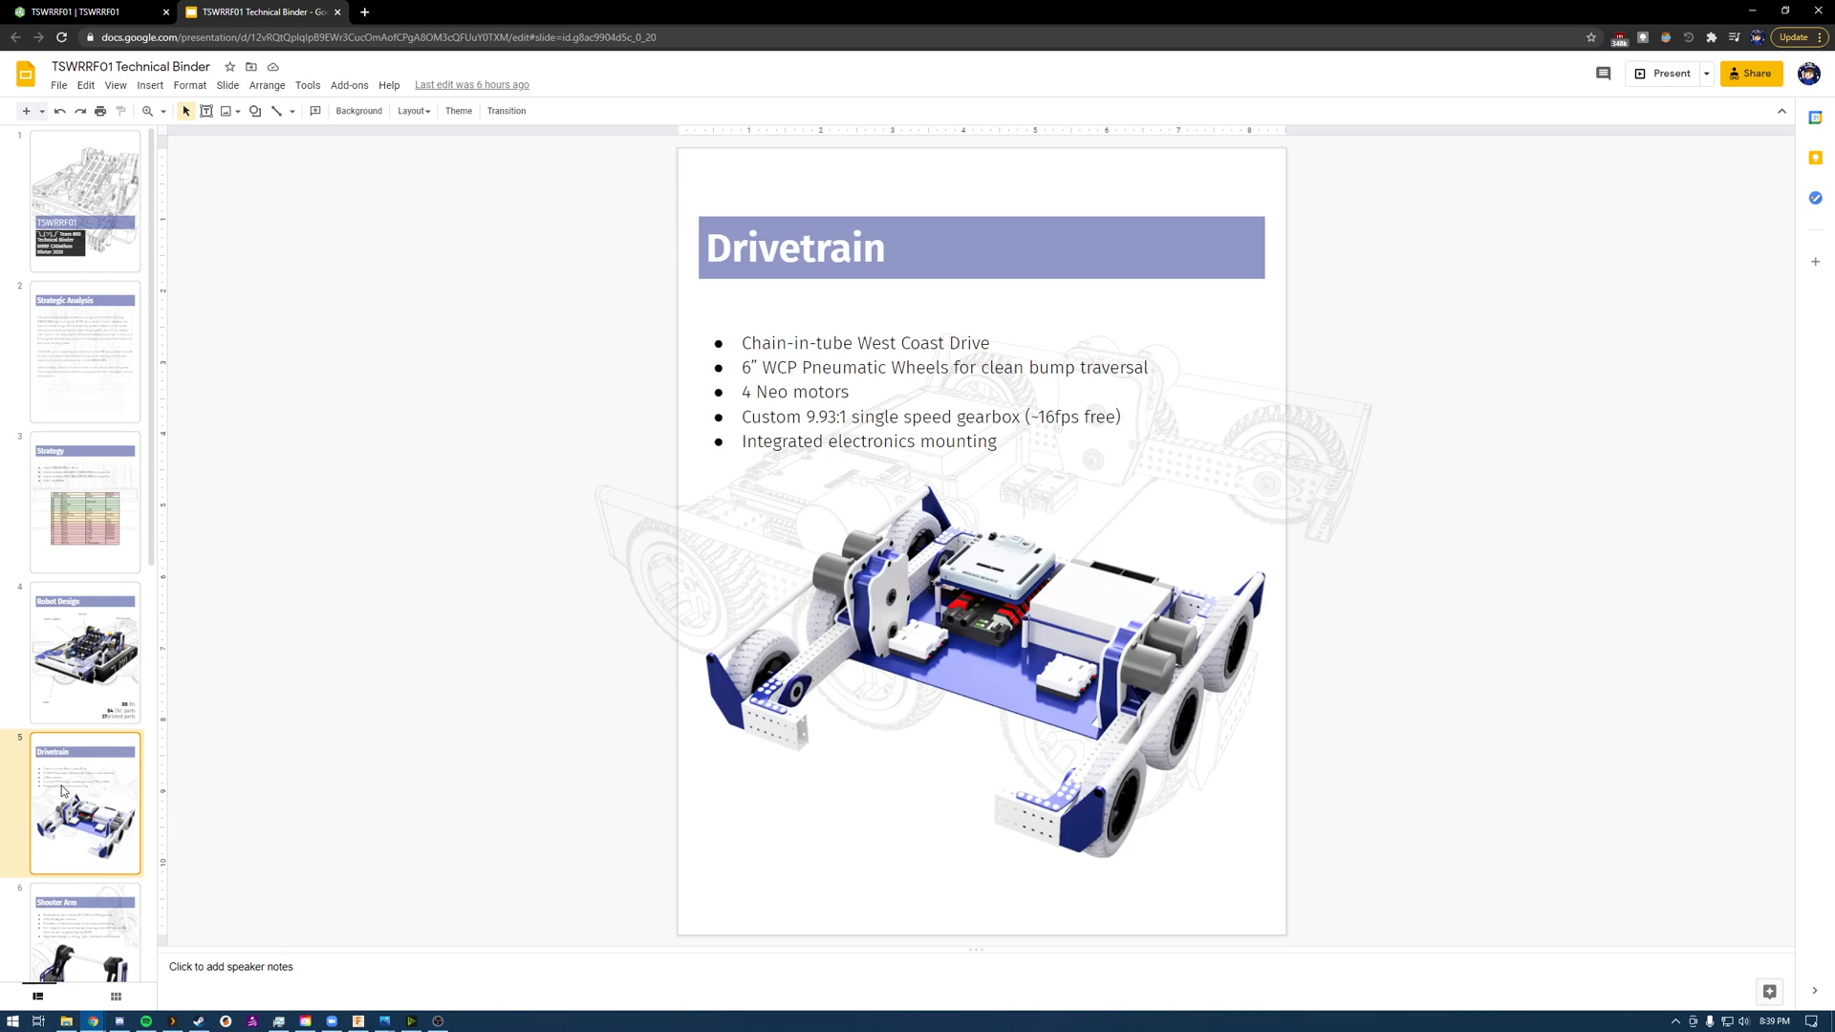
Step: Review the Shooter Arm, Shooter, Intake and Grabby Boi slides of the technical binder
{"action": "scroll", "coordinate": [62, 791], "scroll_direction": "down", "scroll_amount": 1}
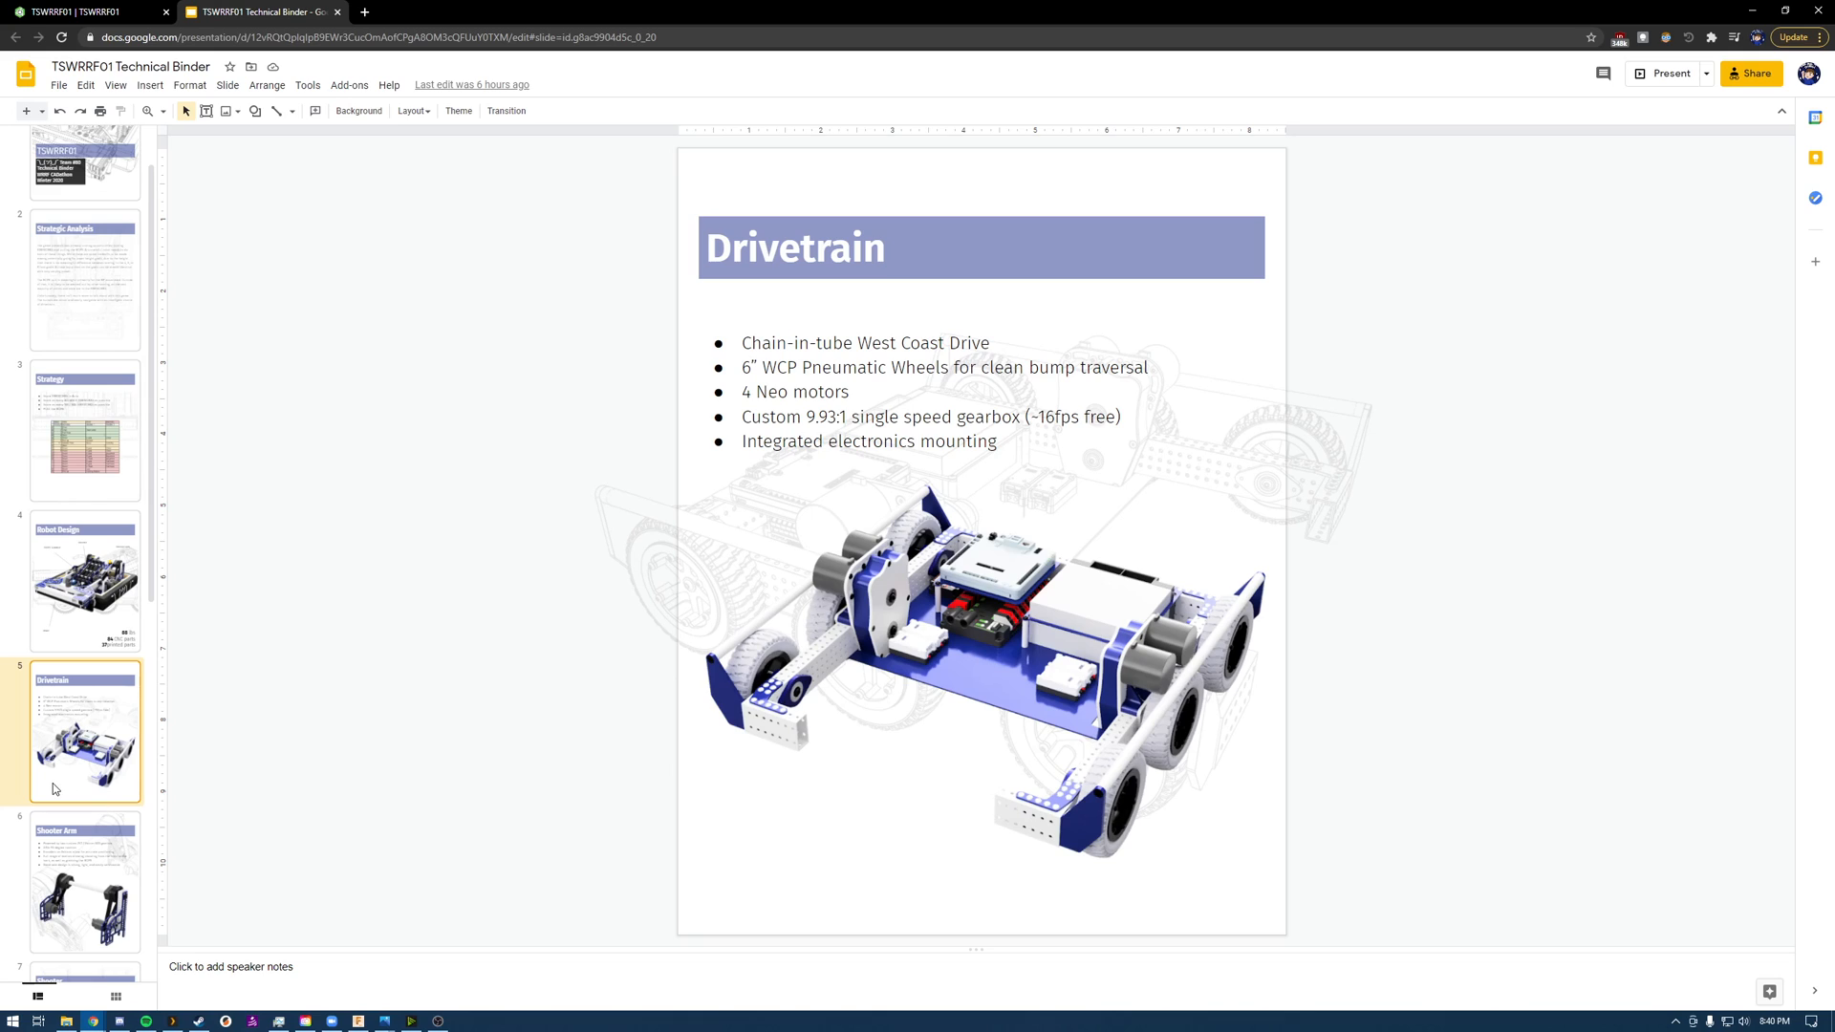
{"action": "scroll", "coordinate": [54, 782], "scroll_direction": "down", "scroll_amount": 2}
{"action": "left_click", "coordinate": [60, 764]}
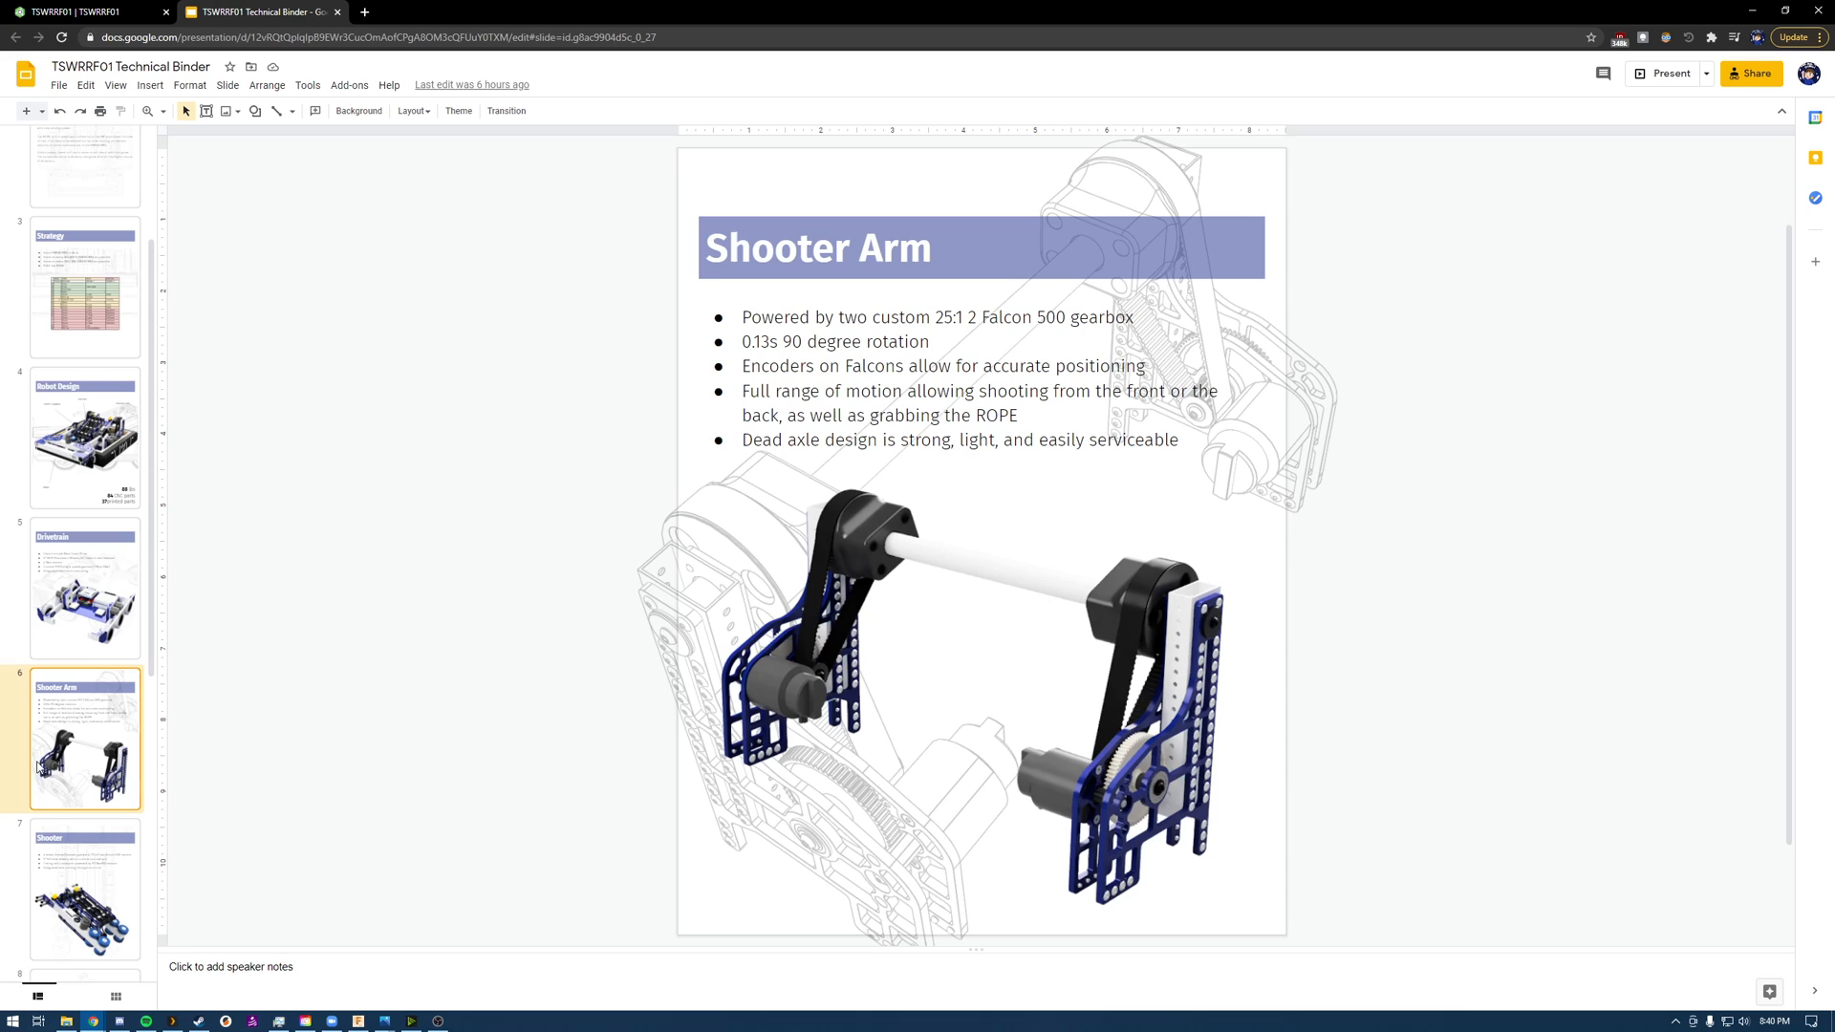
{"action": "left_click", "coordinate": [55, 867]}
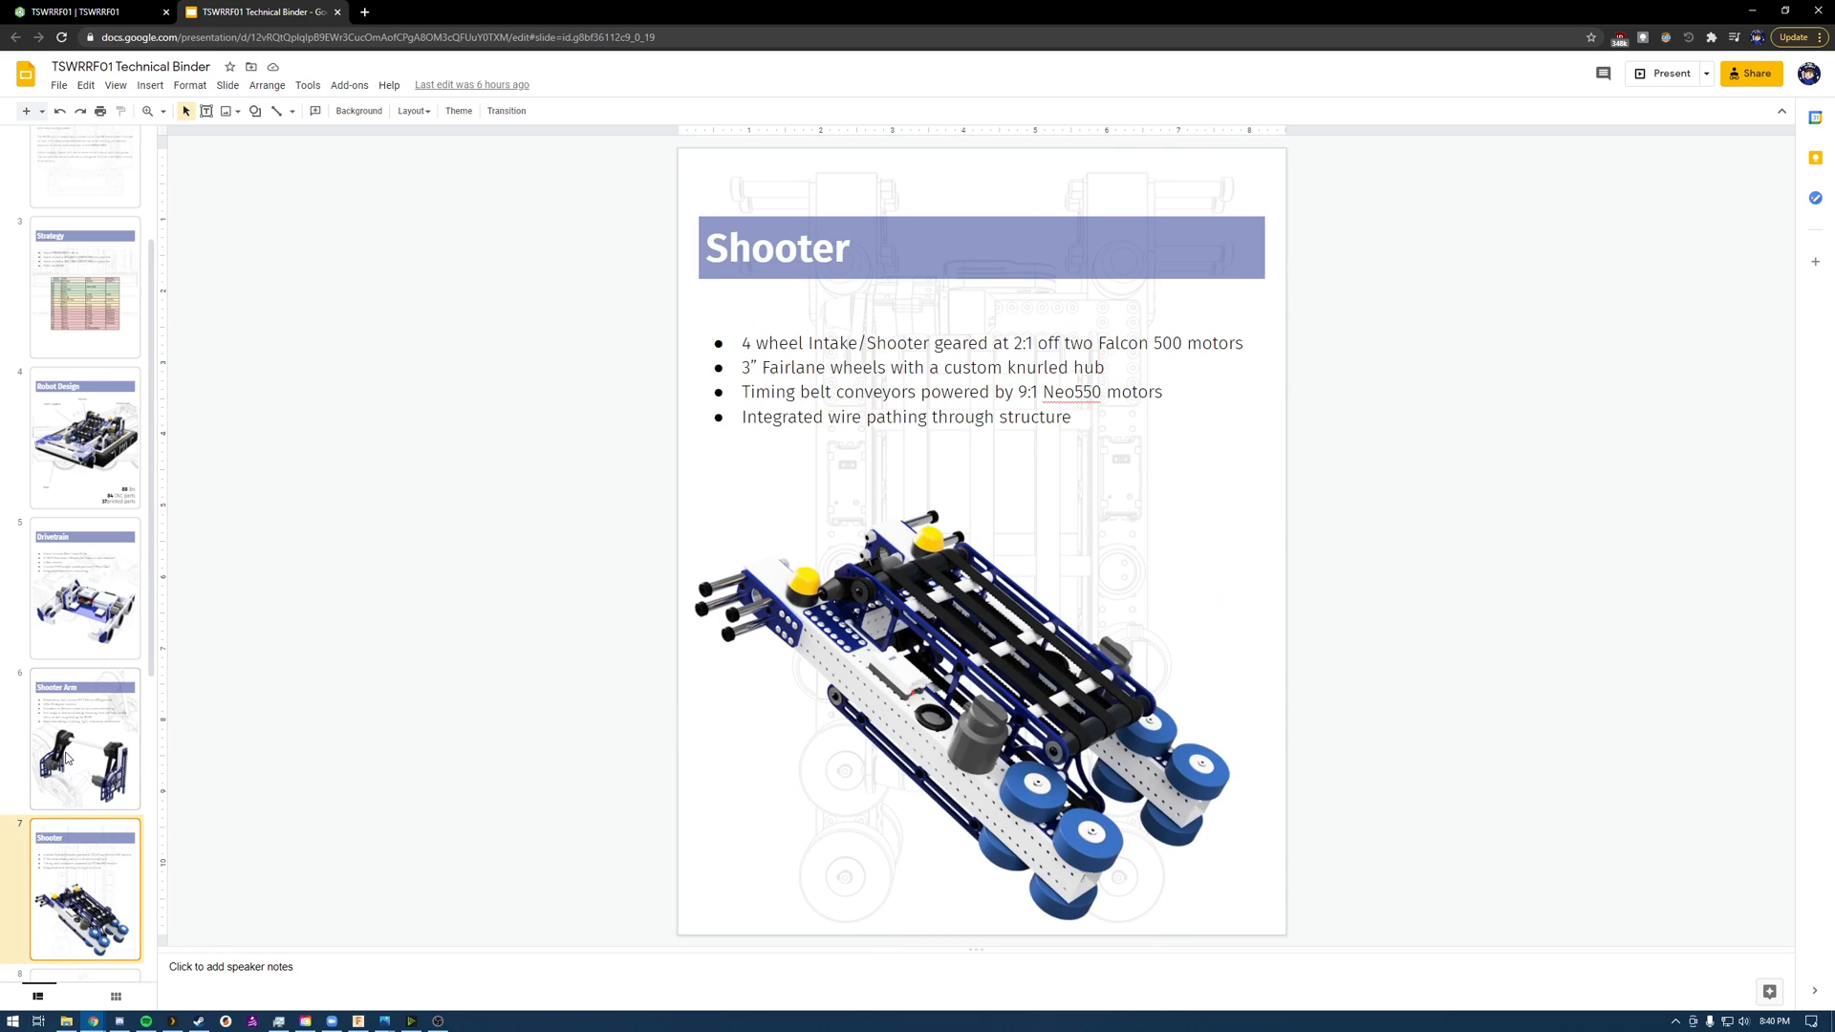
{"action": "scroll", "coordinate": [65, 746], "scroll_direction": "down", "scroll_amount": 3}
{"action": "left_click", "coordinate": [67, 789]}
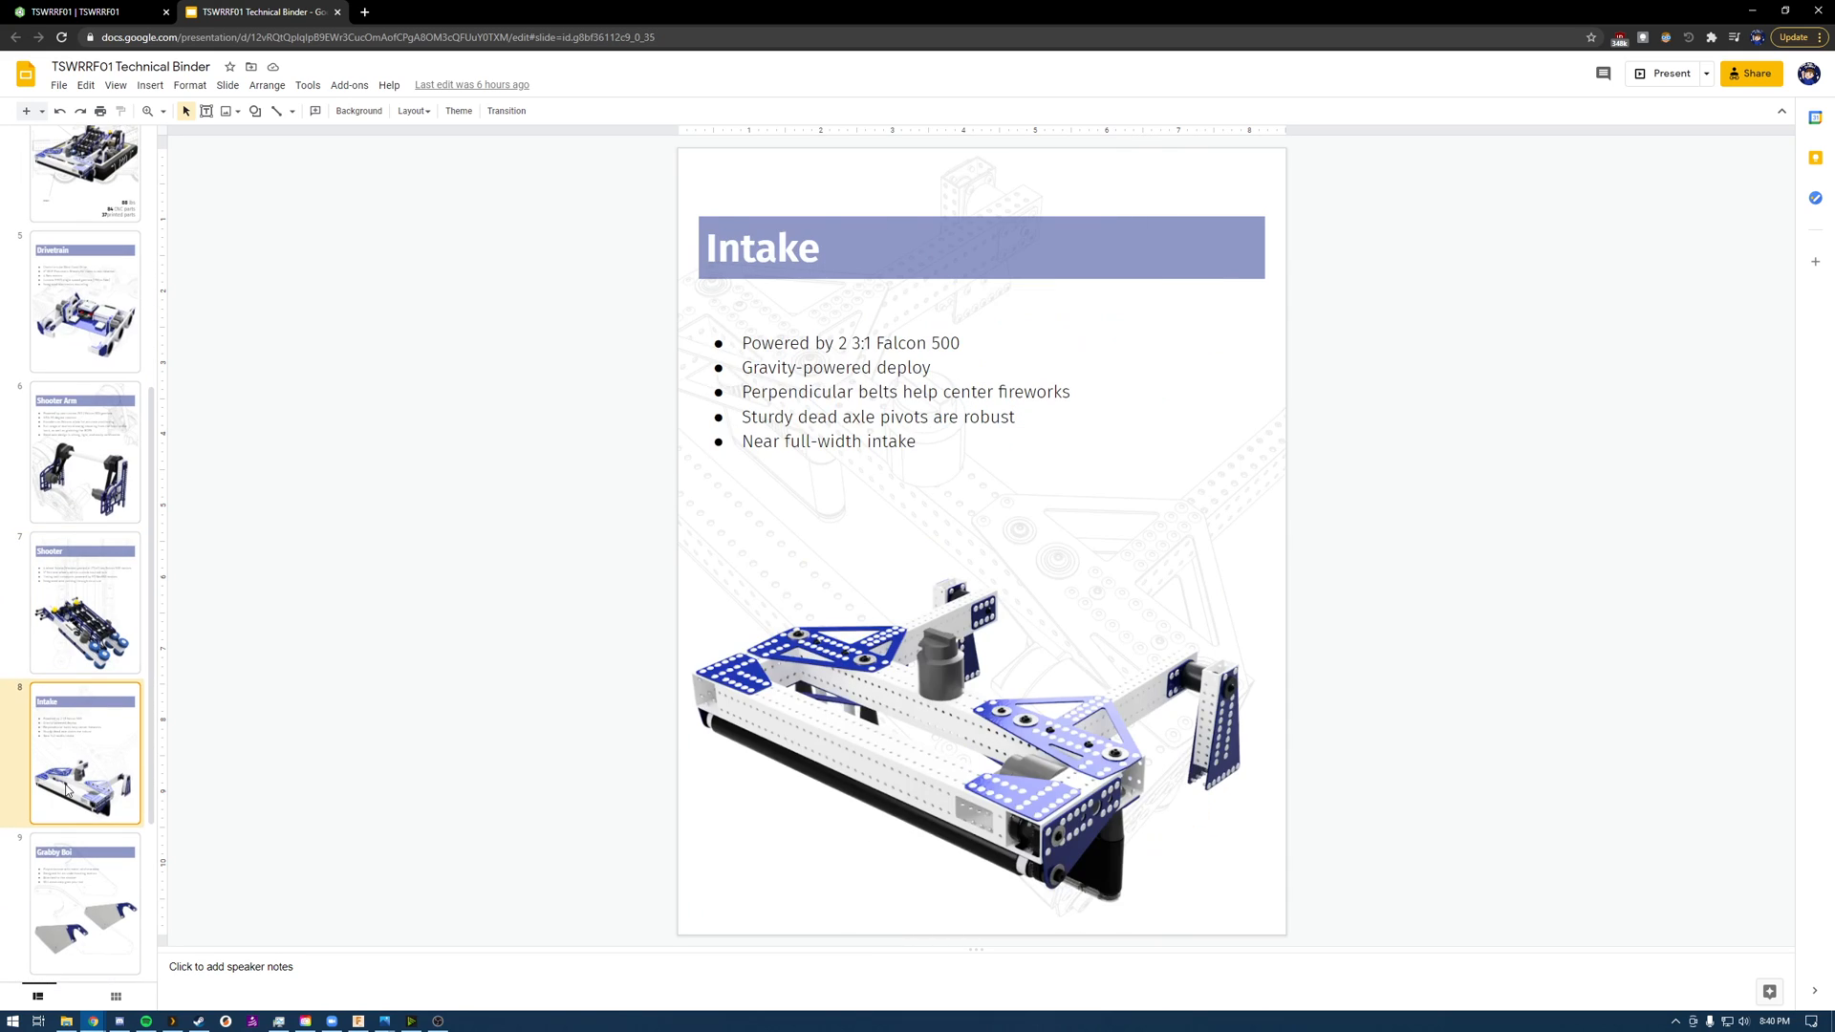
{"action": "left_click", "coordinate": [77, 910]}
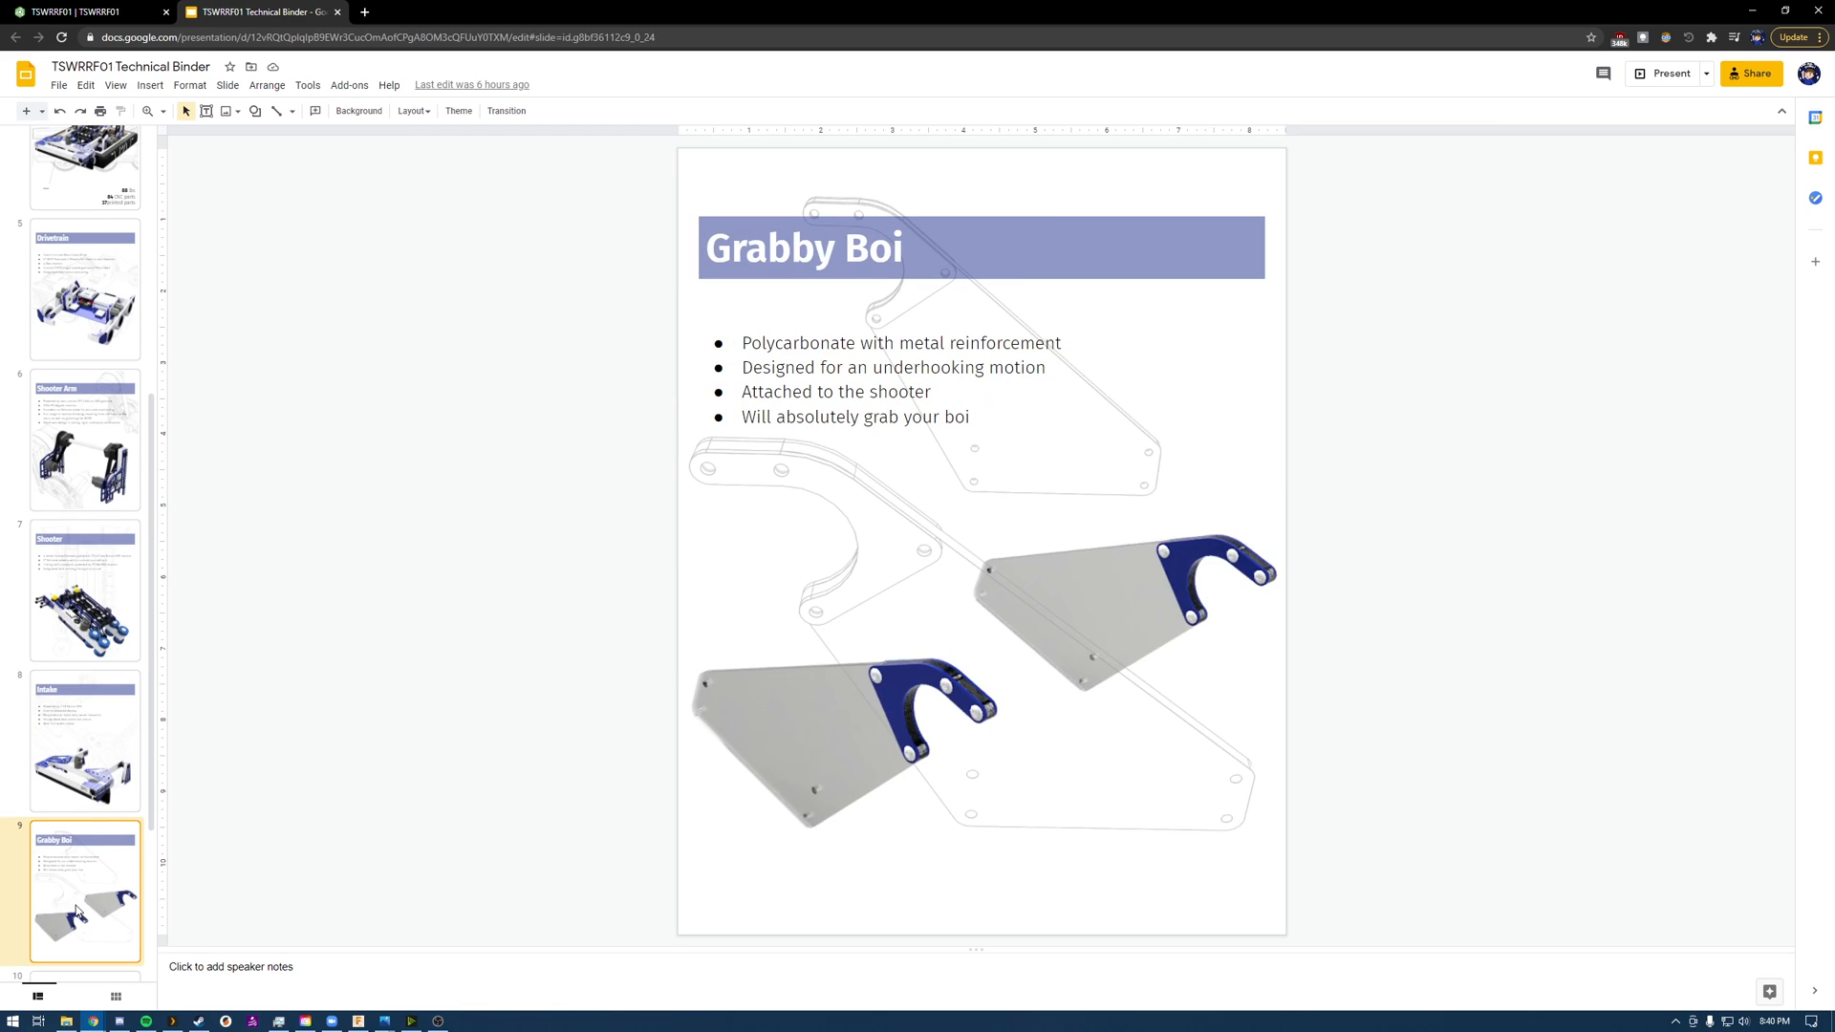
Step: Review the Starting Position and Source Files slides and return to the Grabby Boi slide
{"action": "left_click", "coordinate": [94, 783]}
{"action": "left_click", "coordinate": [89, 867]}
{"action": "scroll", "coordinate": [72, 664], "scroll_direction": "down", "scroll_amount": 3}
{"action": "left_click", "coordinate": [74, 754]}
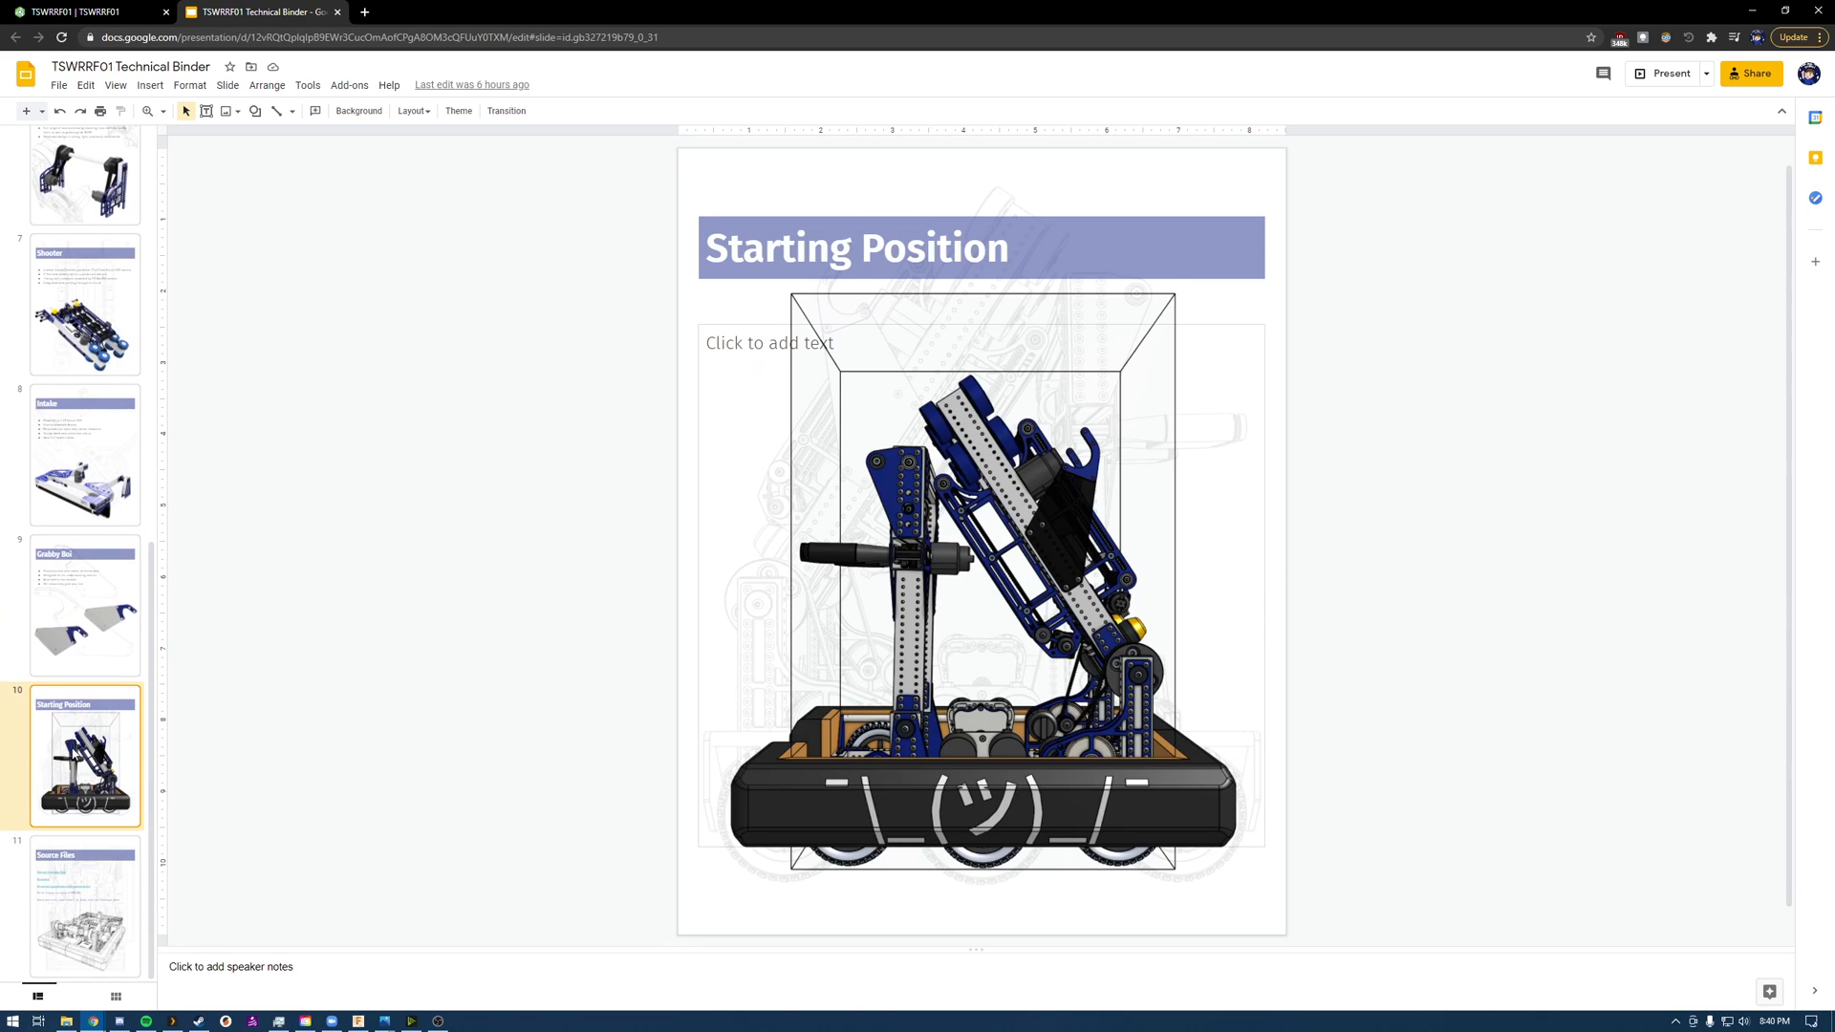
{"action": "left_click", "coordinate": [66, 878]}
{"action": "left_click", "coordinate": [60, 635]}
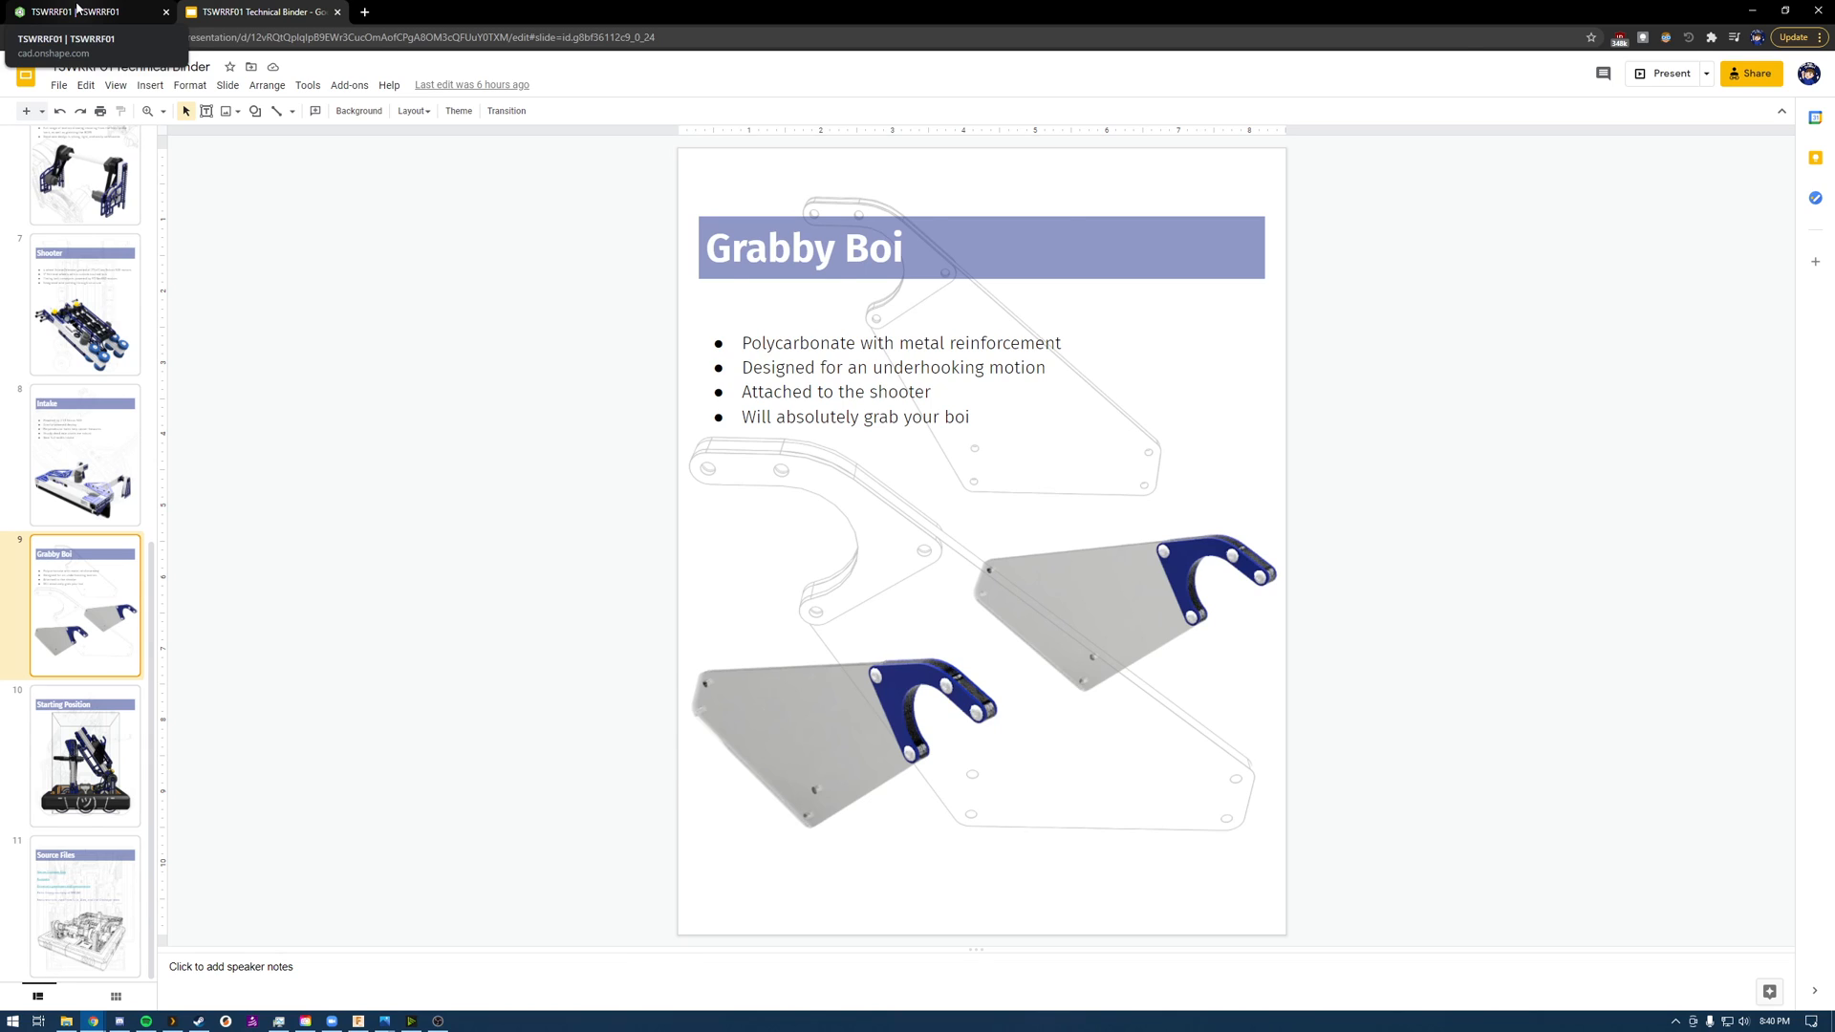
Step: Switch to Onshape and preview the robot assembly as Shaded without edges, Shaded with hidden edges and Hidden edges removed
{"action": "left_click", "coordinate": [78, 12]}
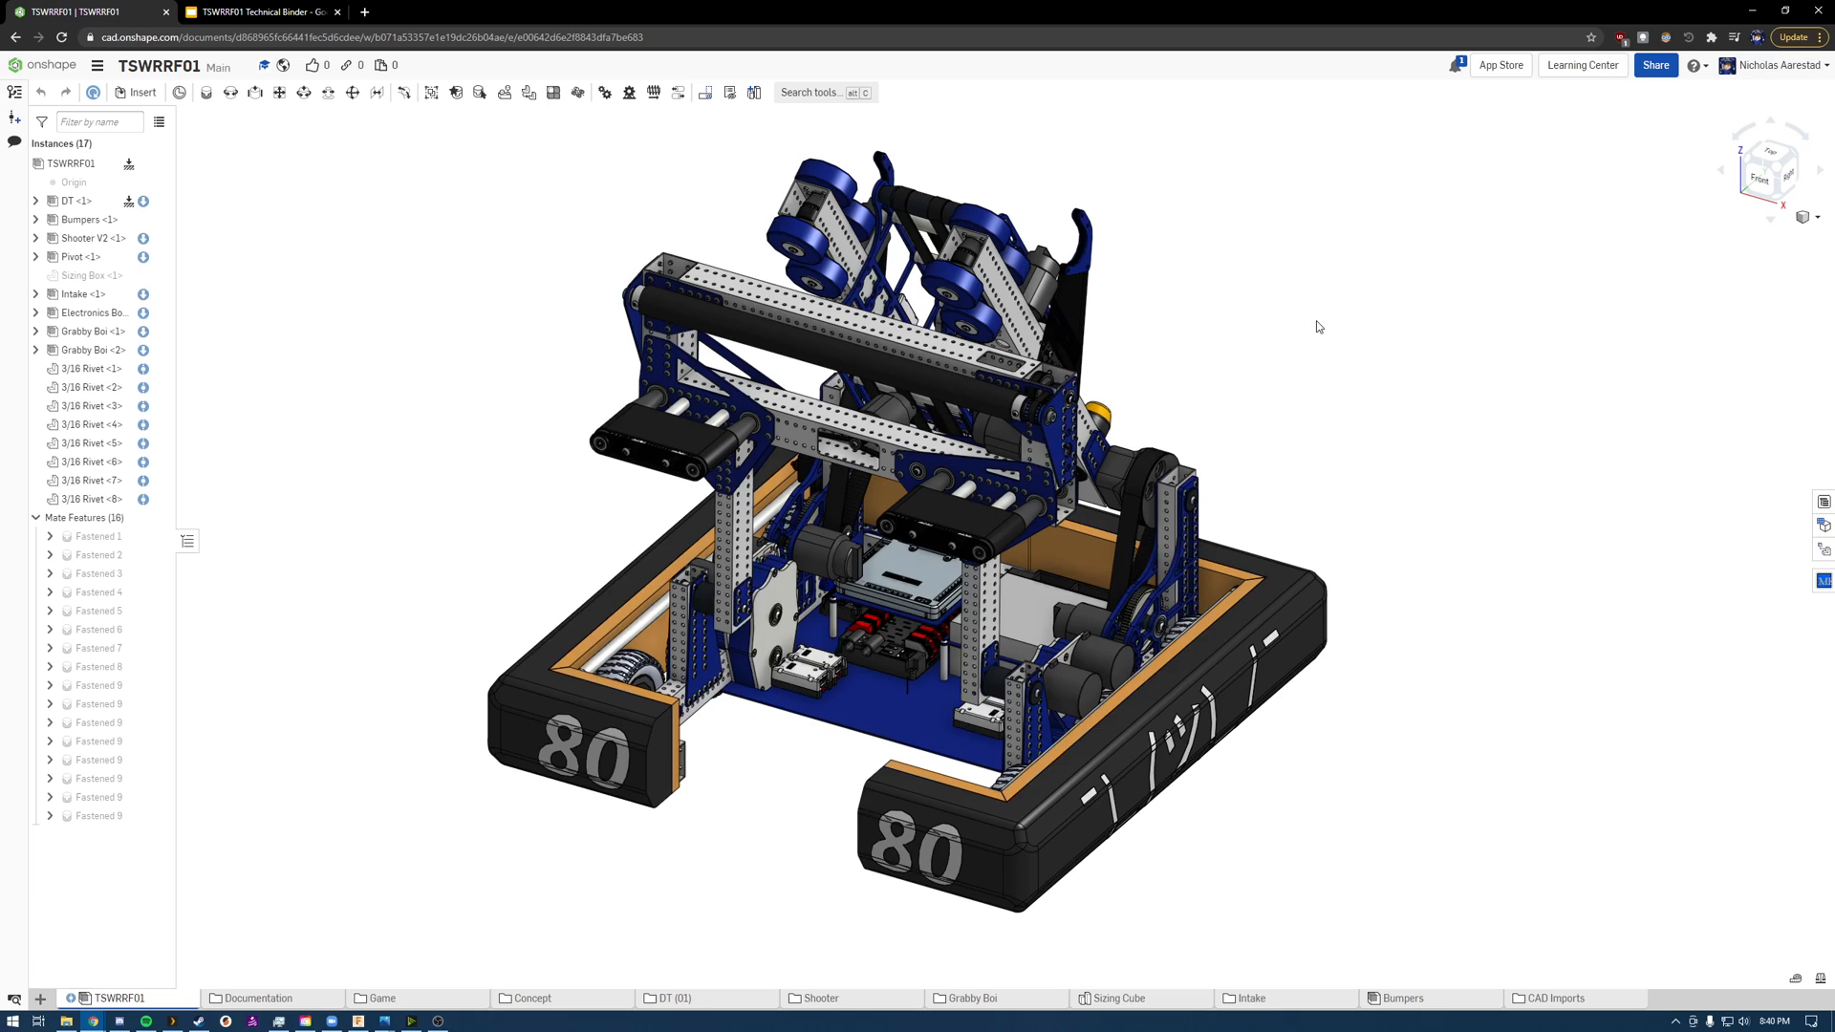
{"action": "scroll", "coordinate": [1317, 327], "scroll_direction": "up", "scroll_amount": 1}
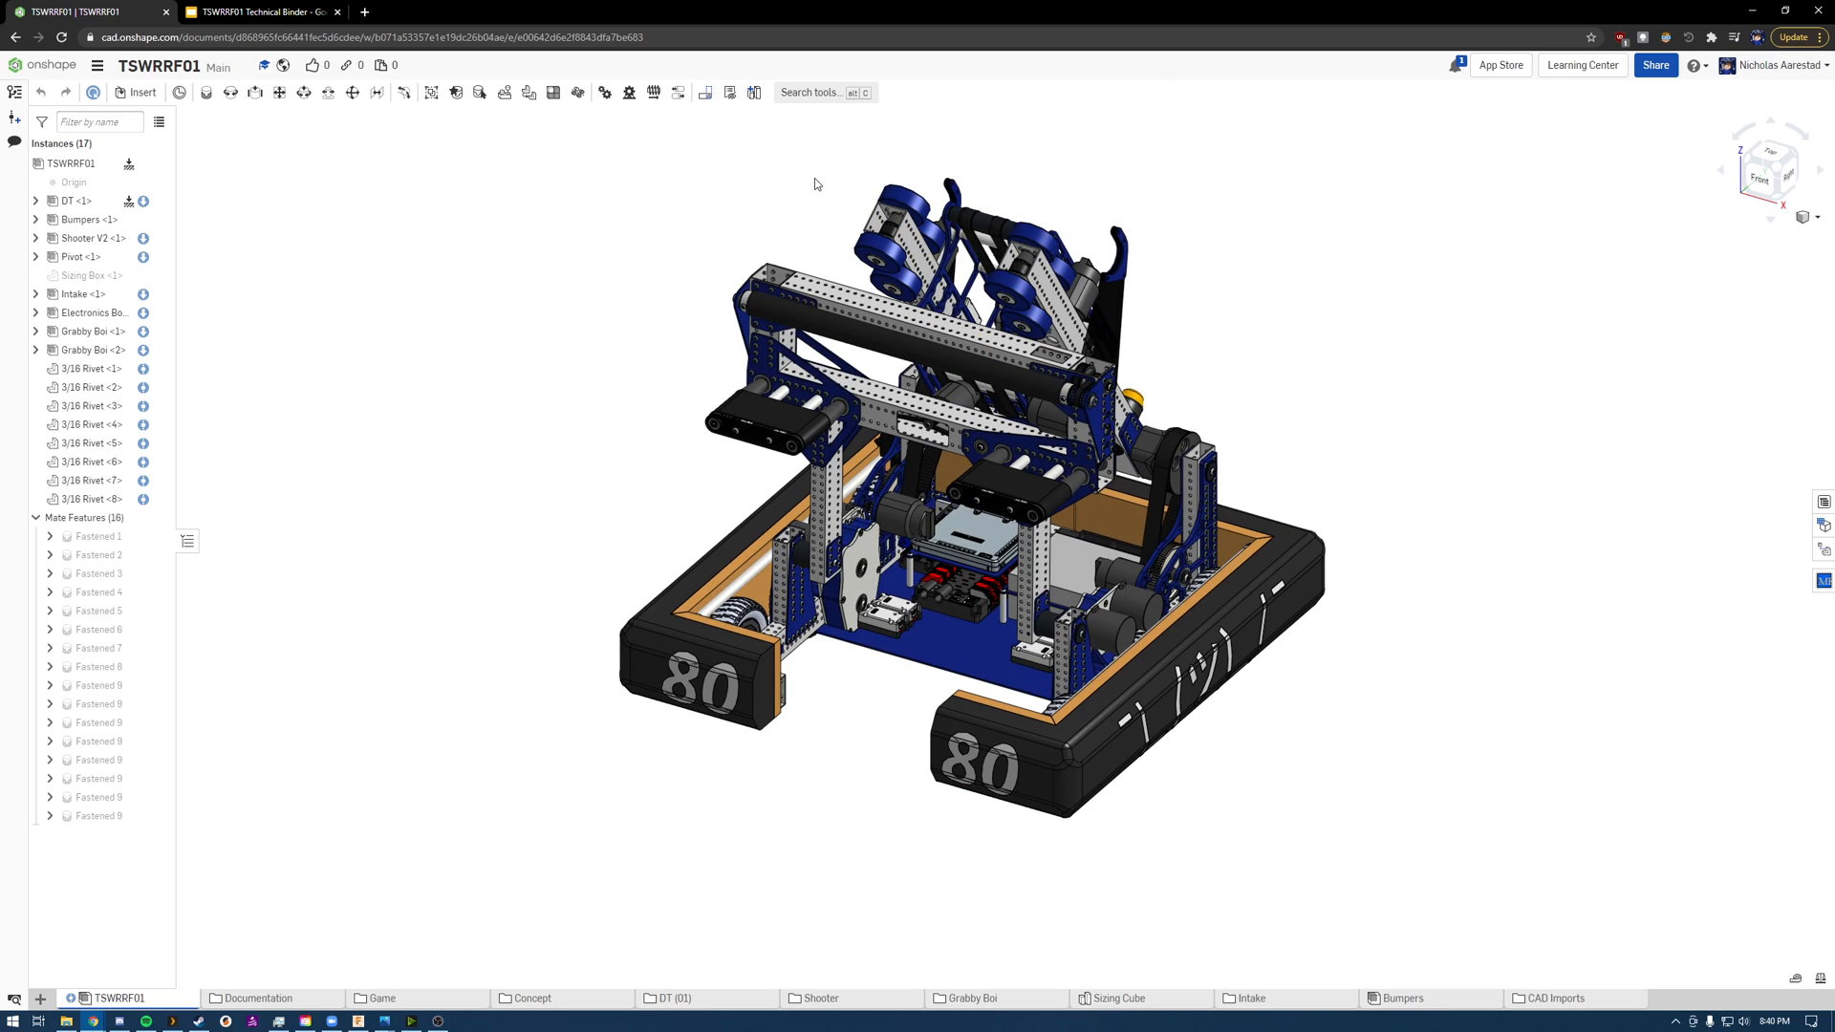
{"action": "left_click", "coordinate": [1812, 225]}
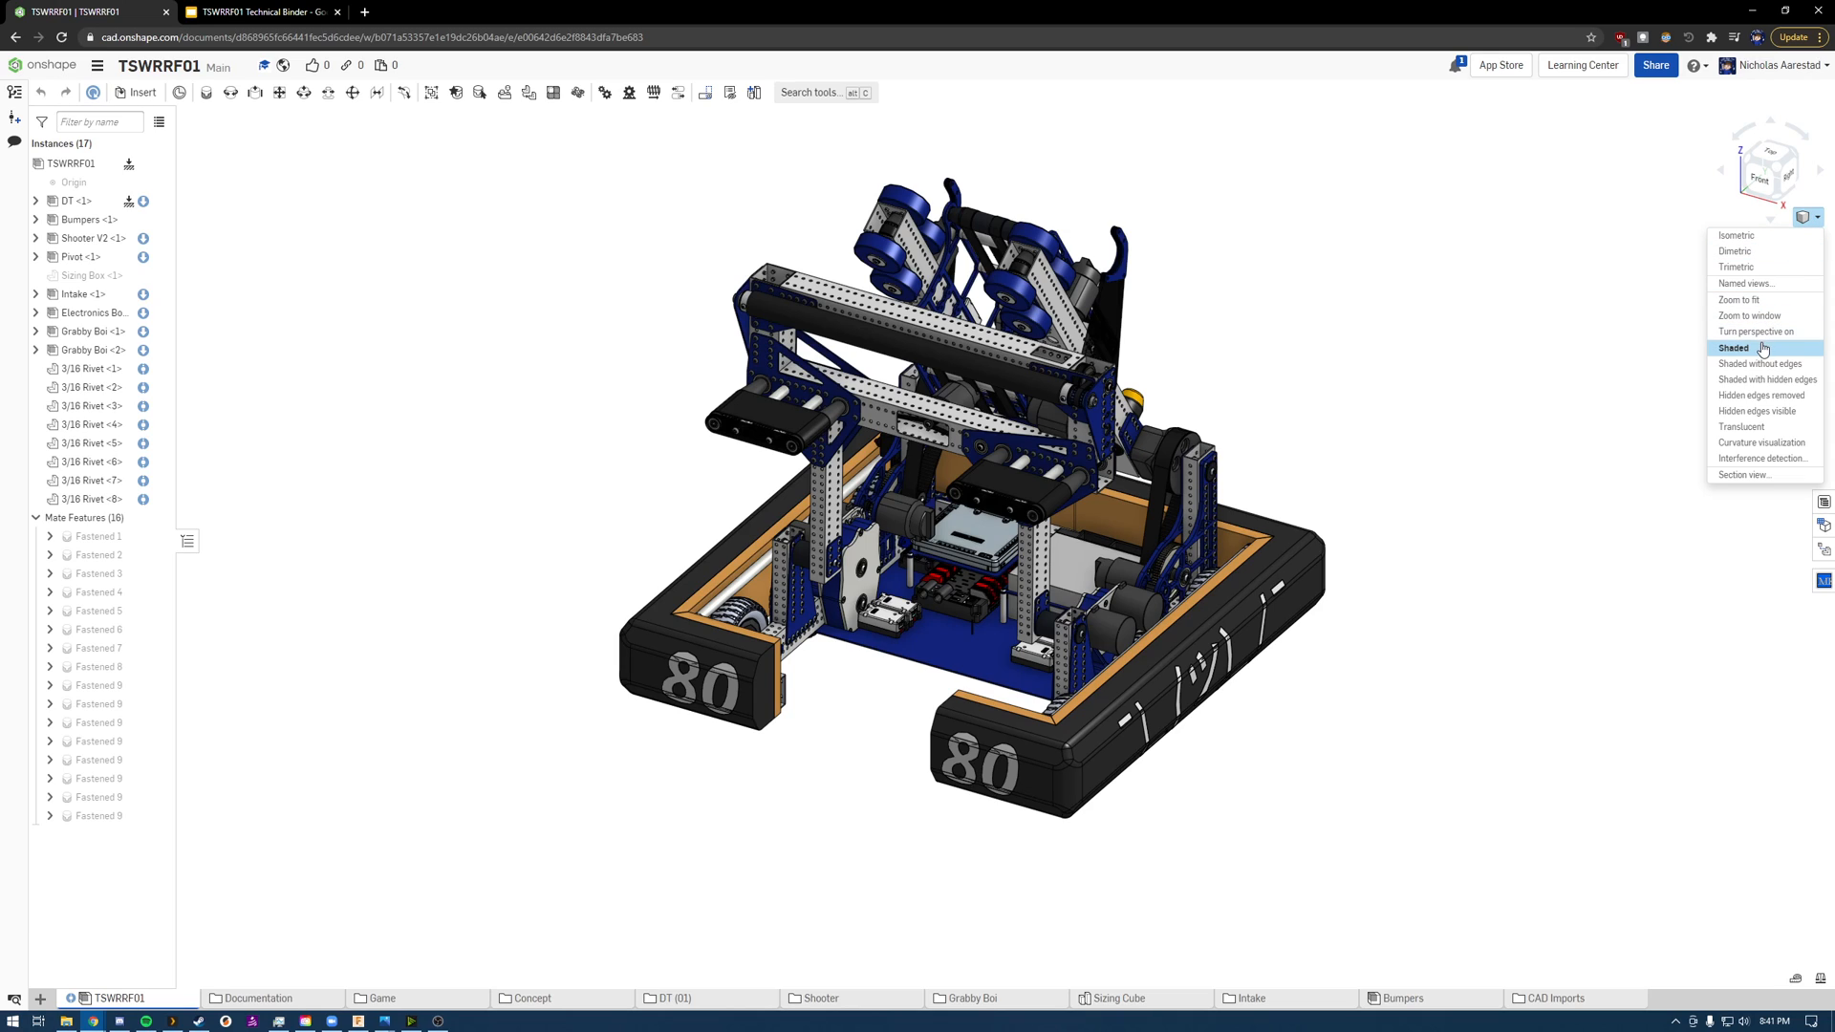
{"action": "left_click", "coordinate": [1748, 368]}
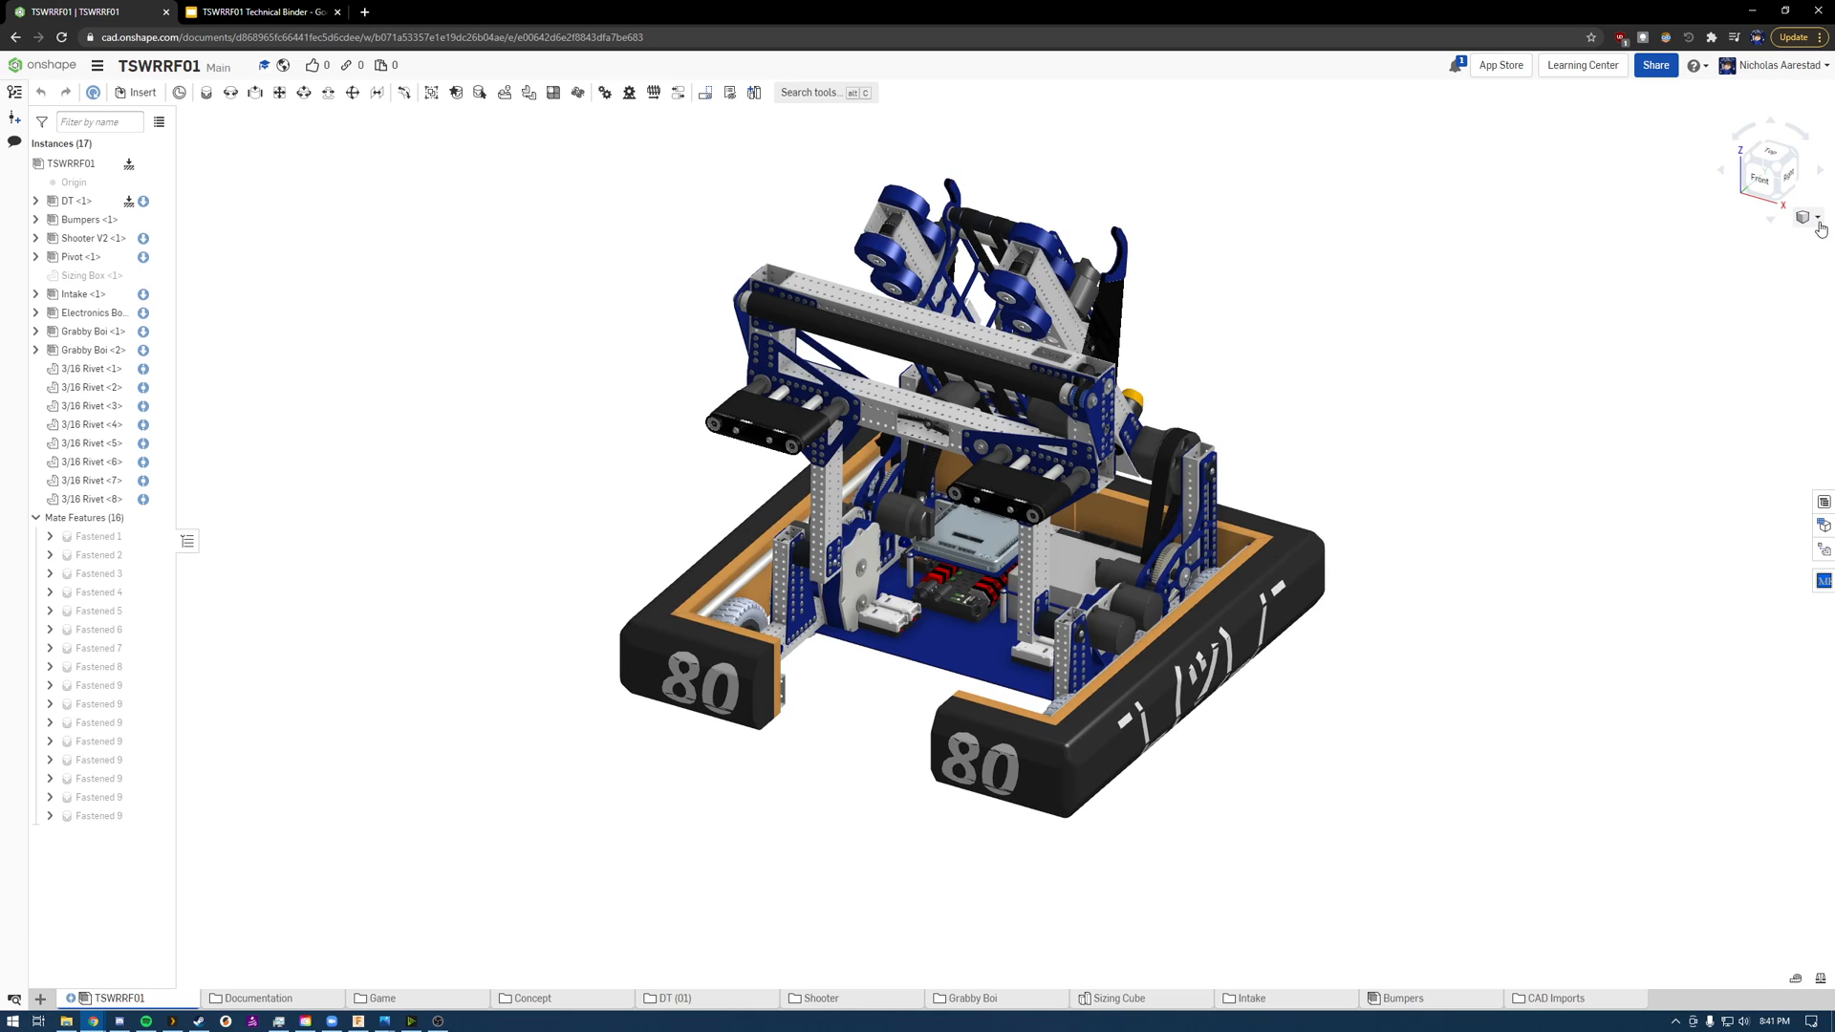
{"action": "left_click", "coordinate": [1806, 218]}
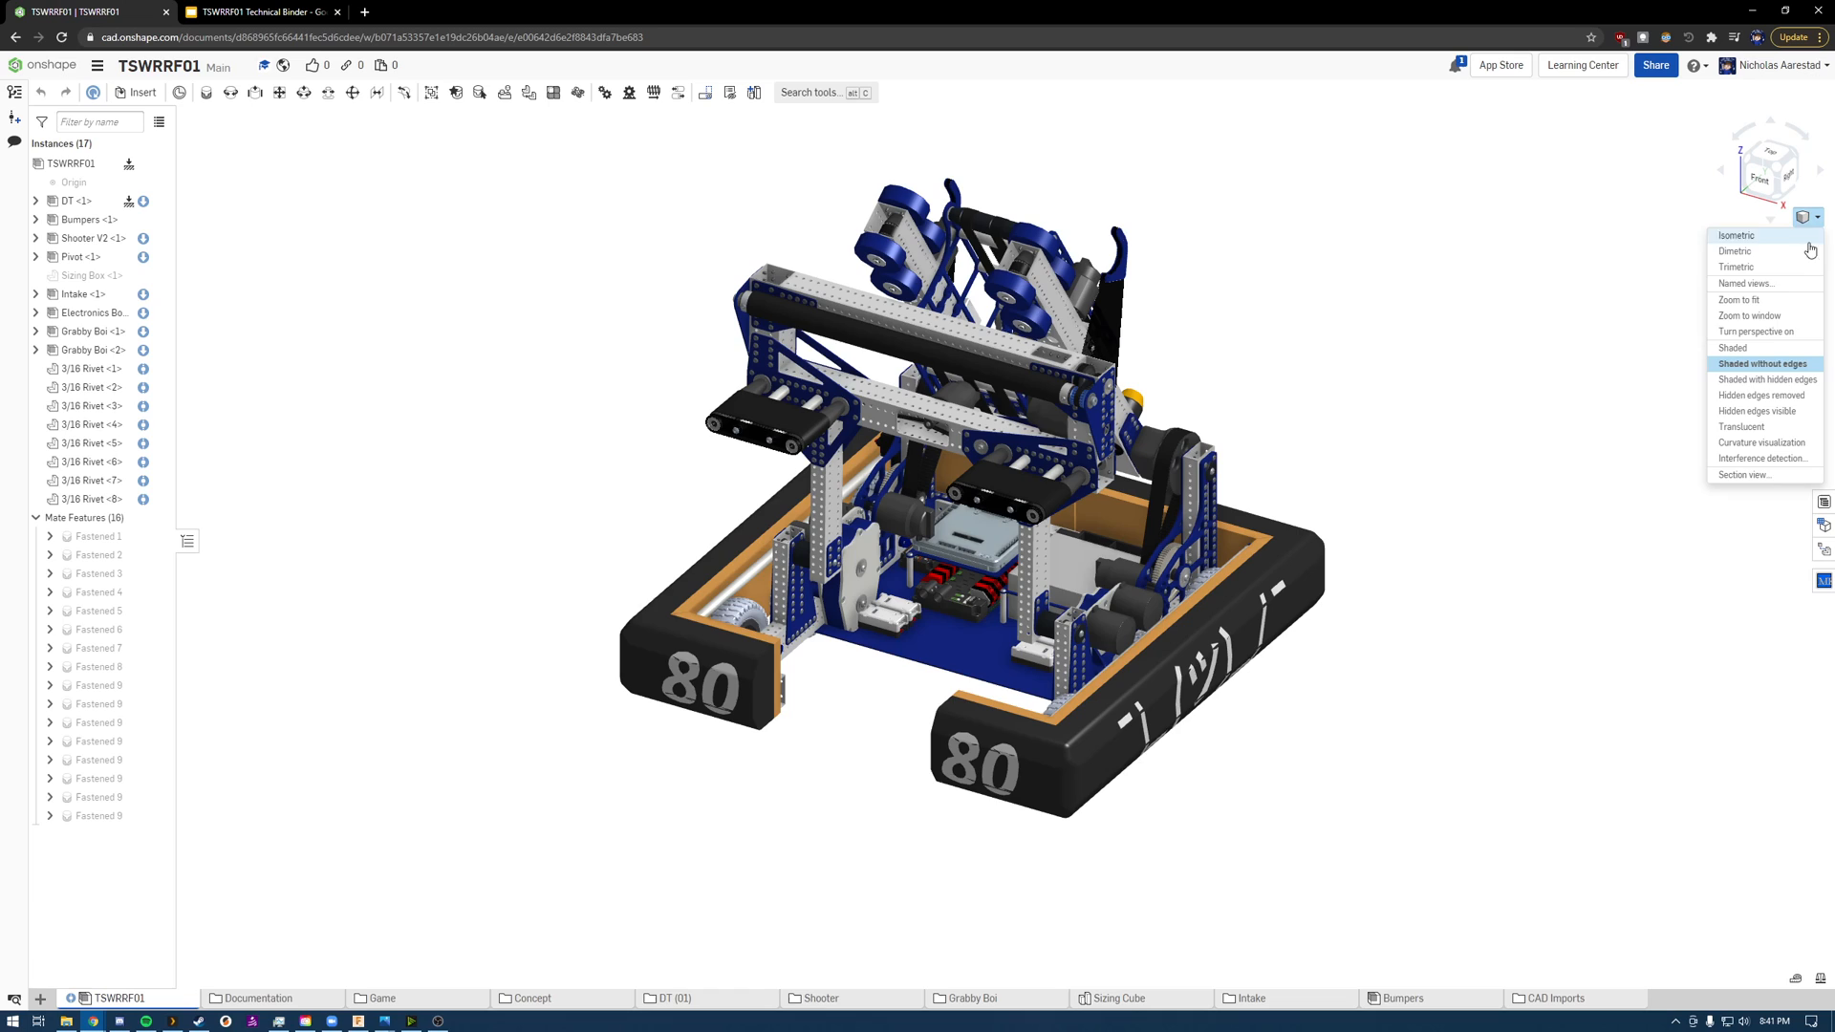
{"action": "left_click", "coordinate": [1766, 381]}
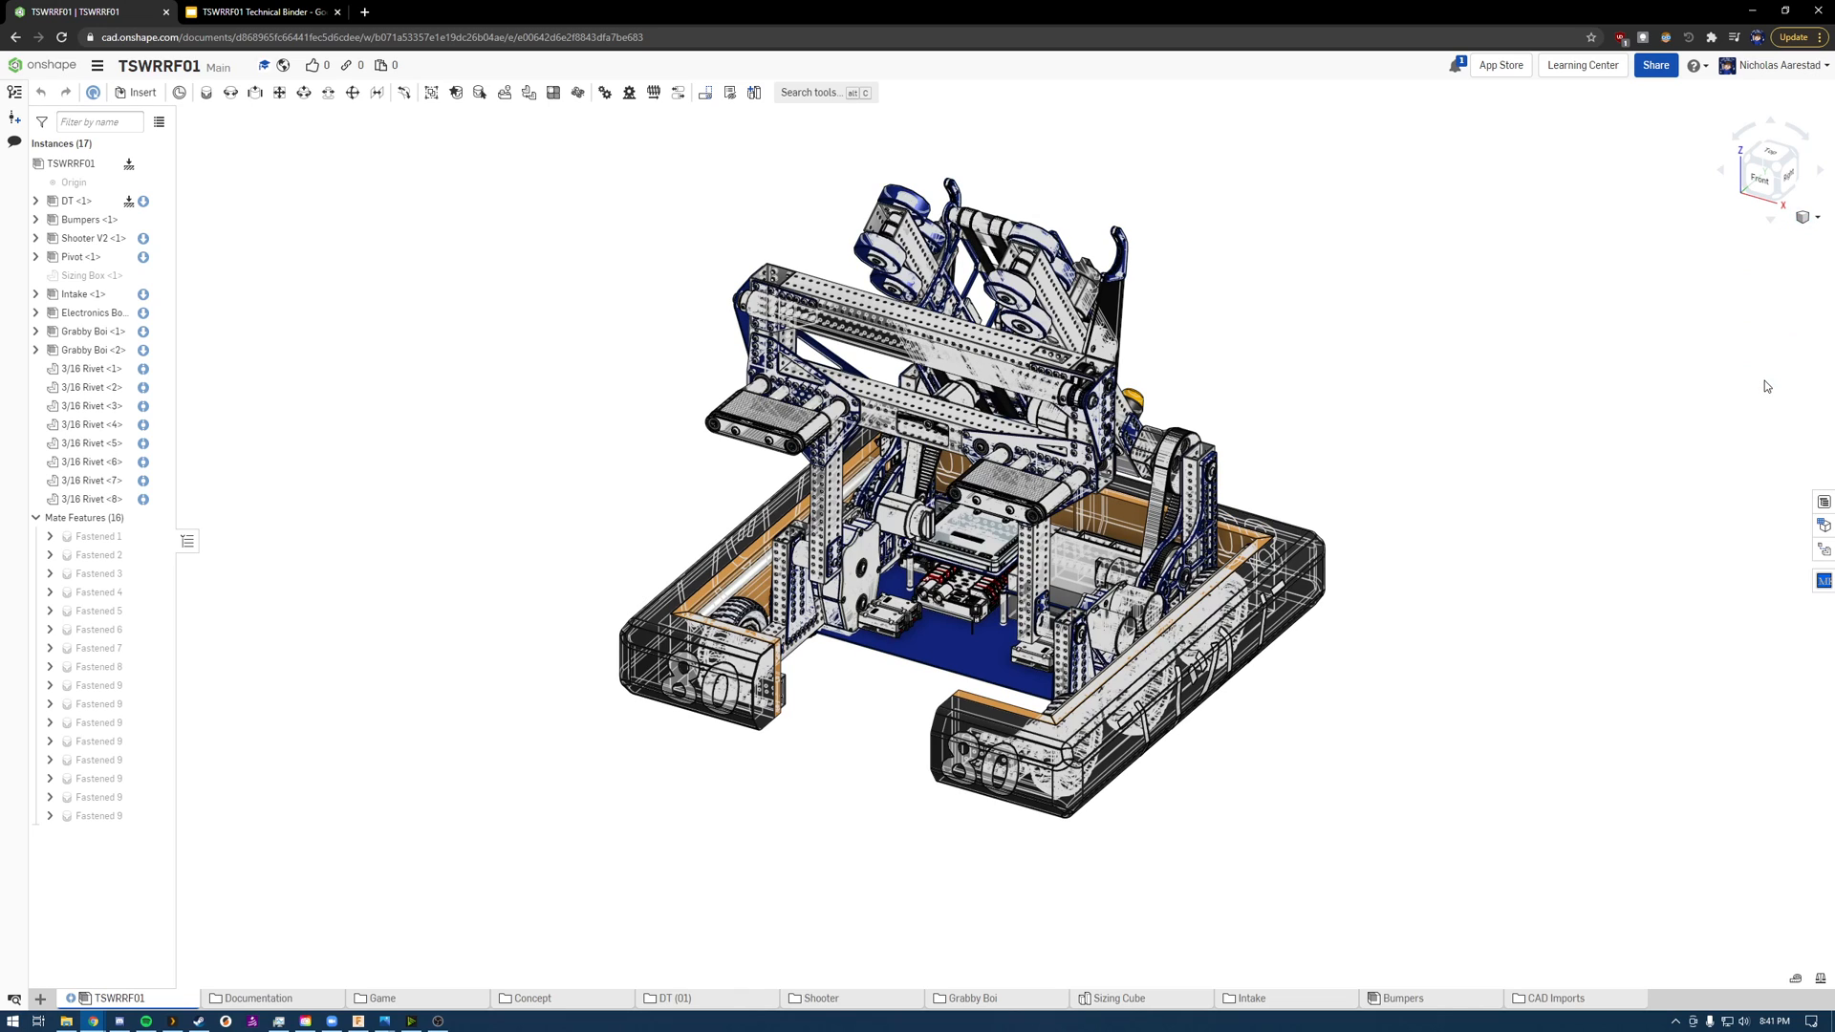
{"action": "left_click", "coordinate": [1815, 219]}
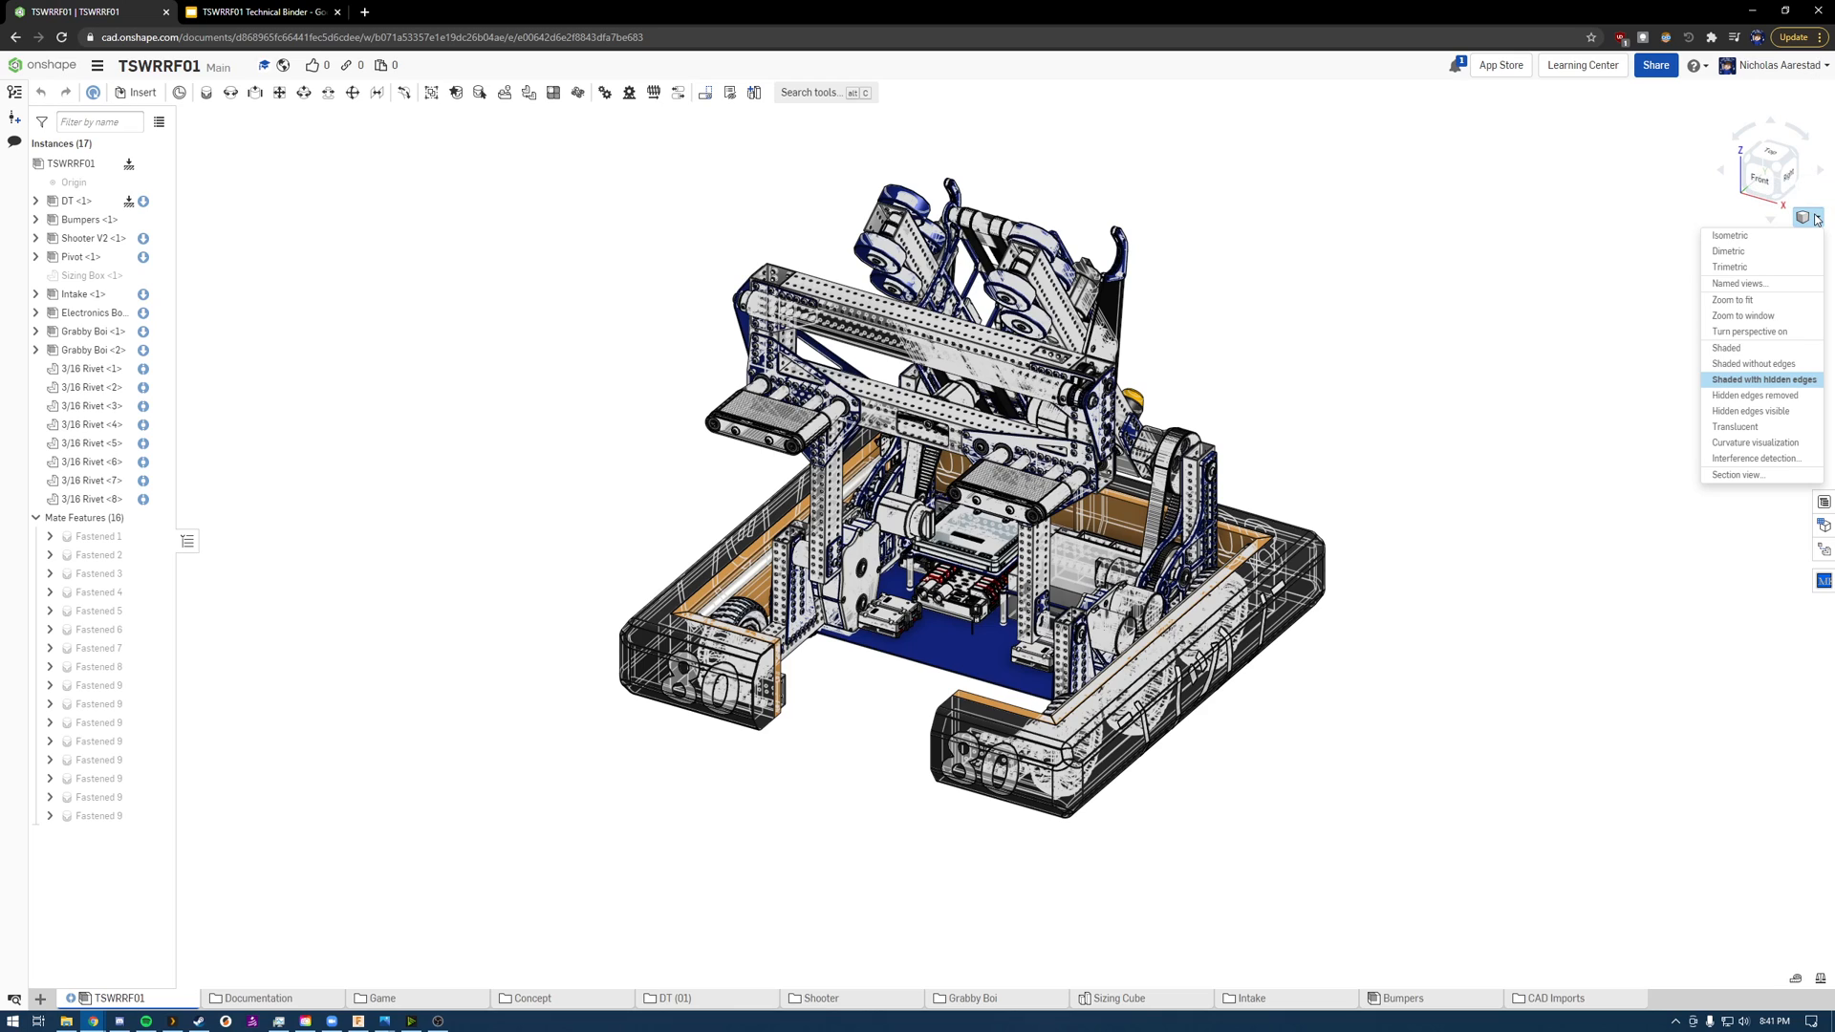
{"action": "left_click", "coordinate": [1717, 397]}
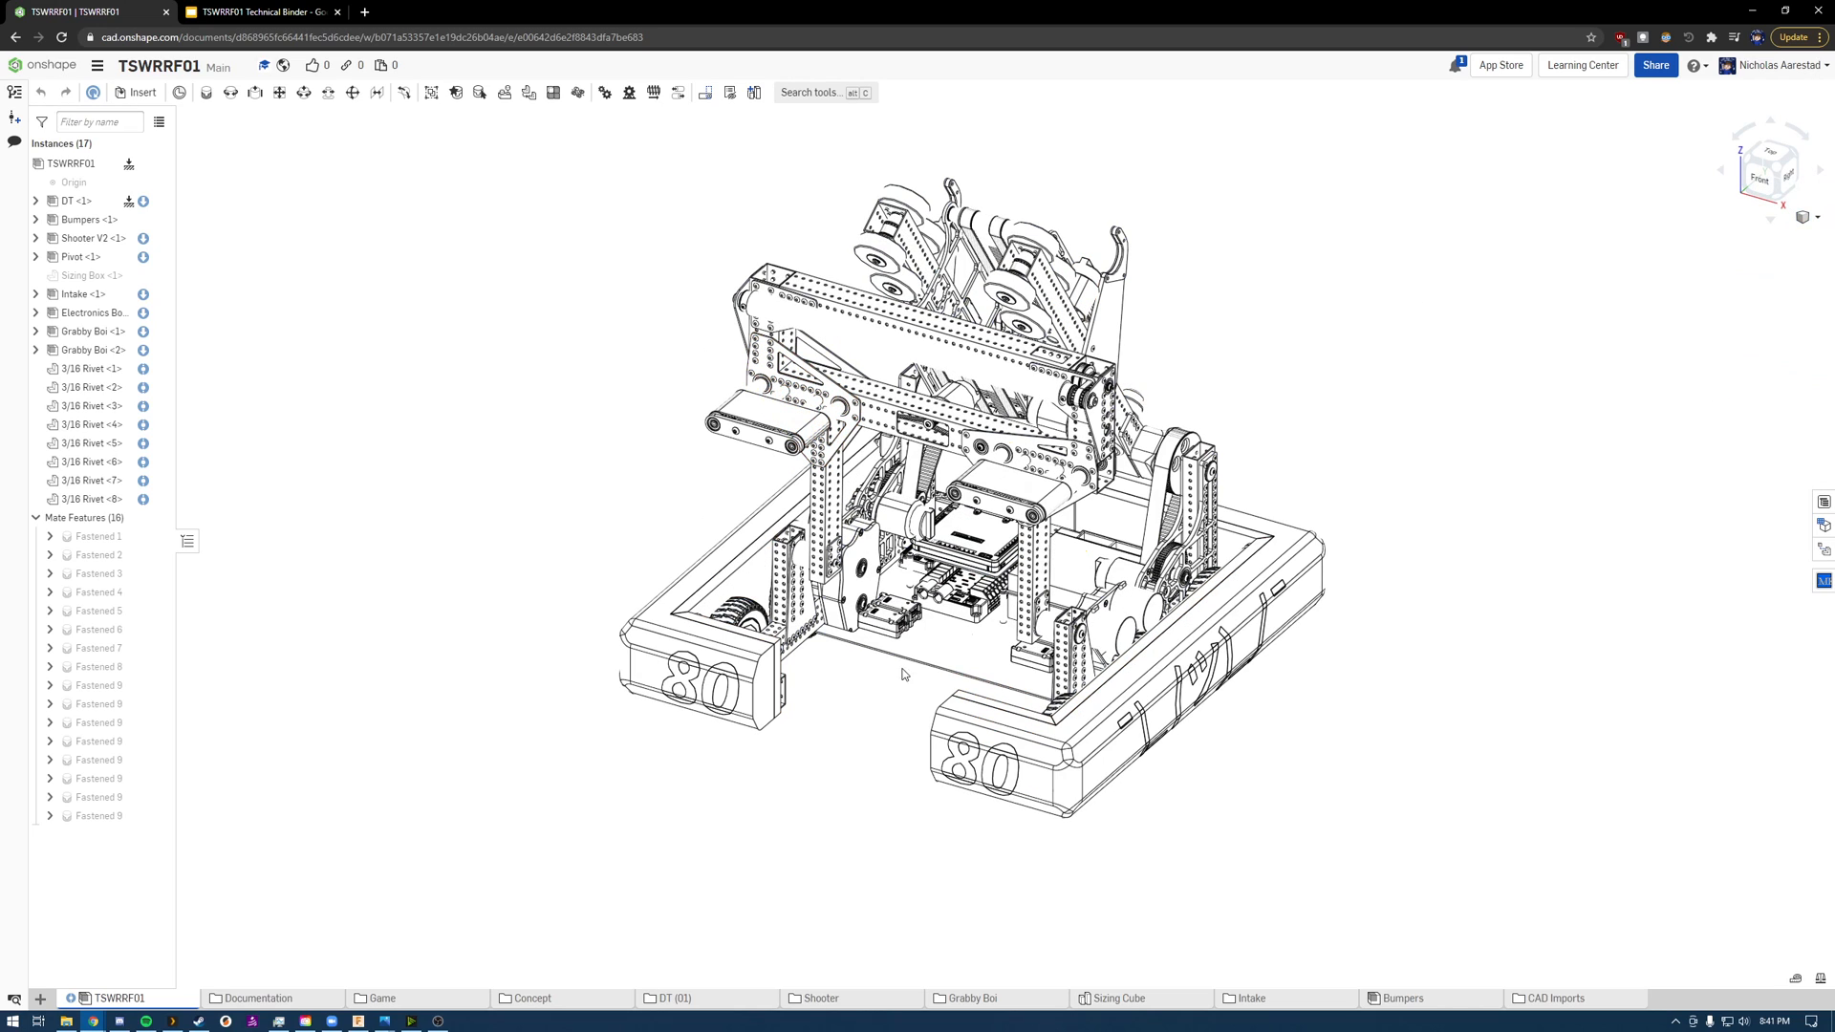
Step: Preview the assembly with Hidden edges visible, Translucent and Curvature visualization, and restore the Shaded display
{"action": "left_click", "coordinate": [1808, 218]}
{"action": "left_click", "coordinate": [1776, 411]}
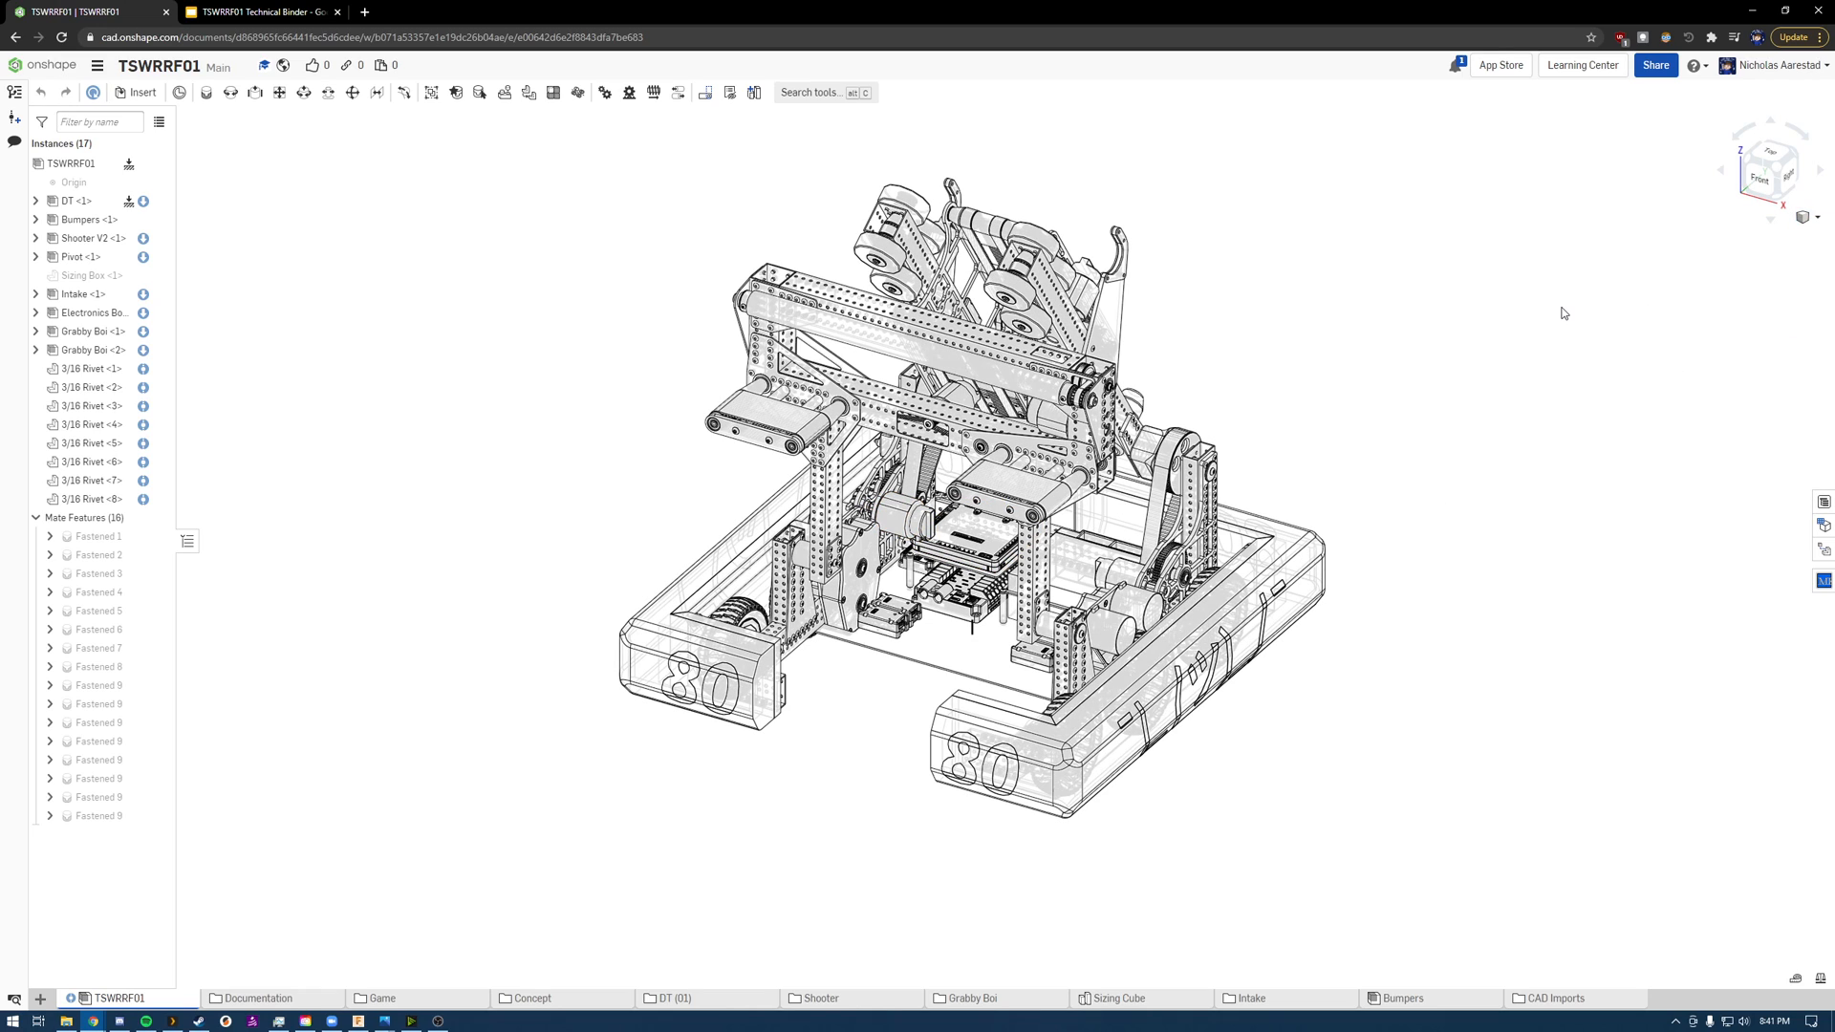
{"action": "left_click", "coordinate": [1810, 218]}
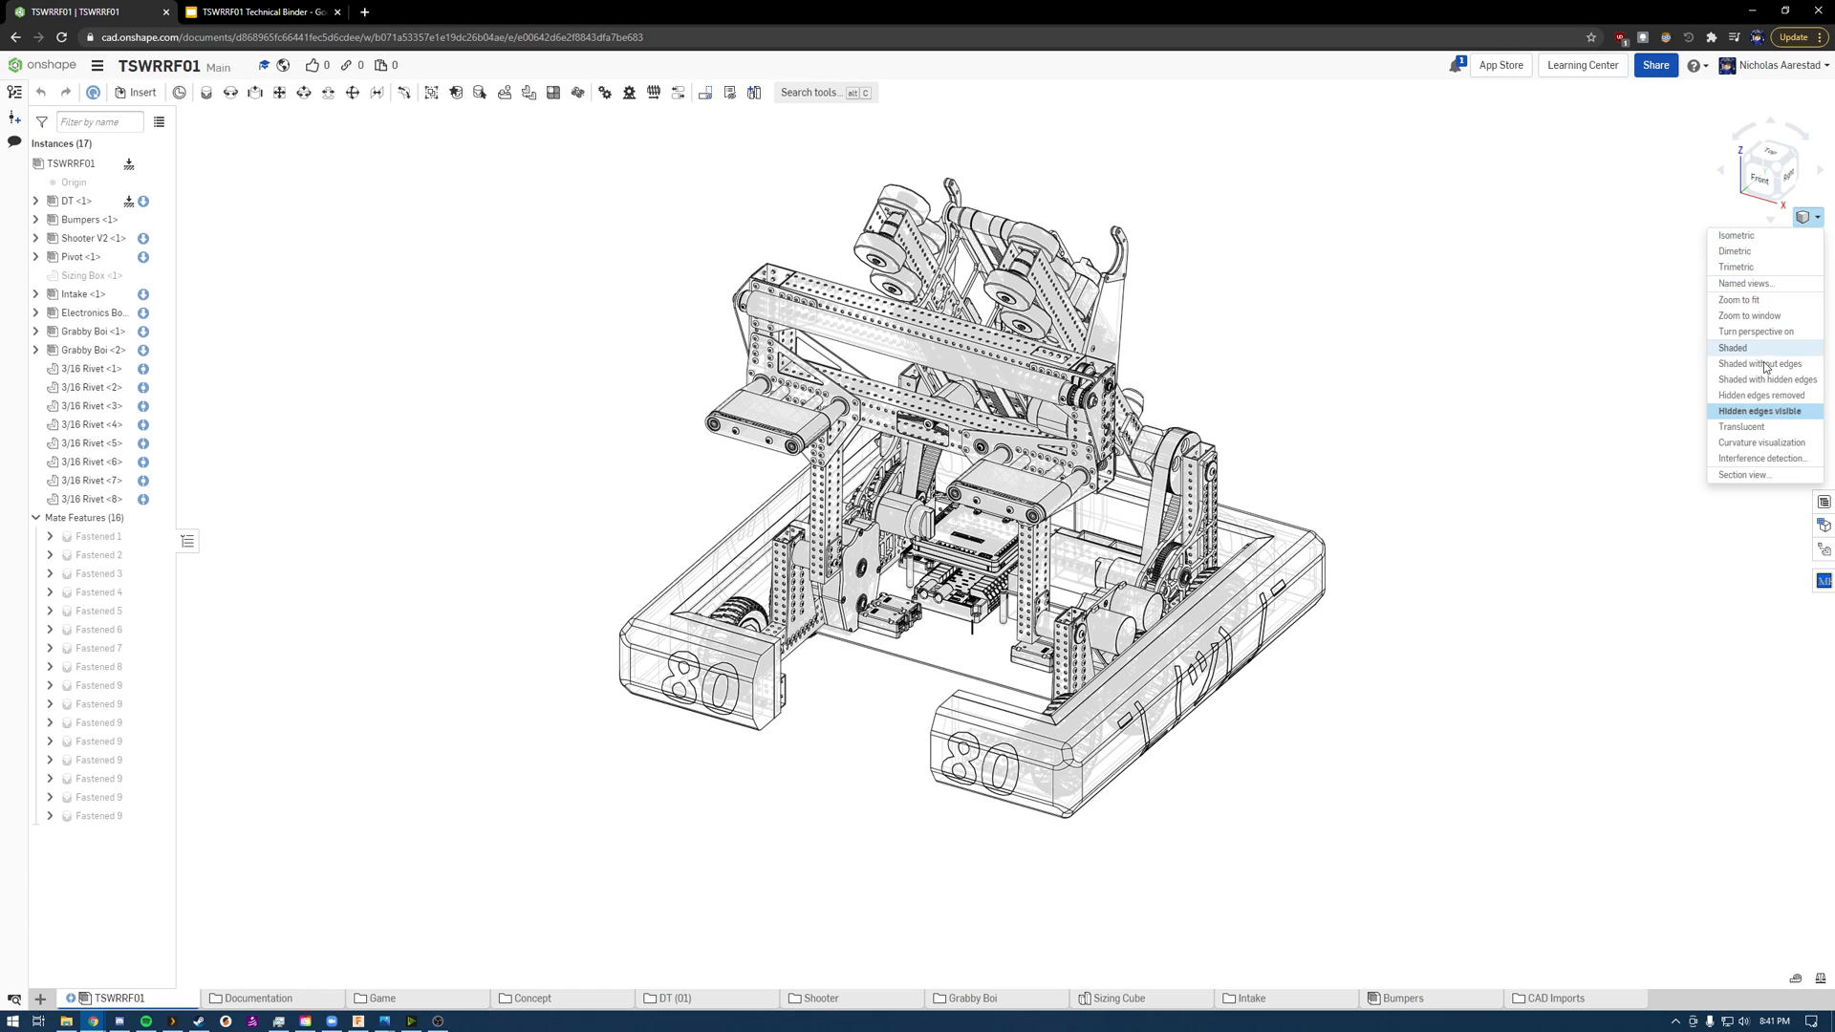
{"action": "left_click", "coordinate": [1741, 429]}
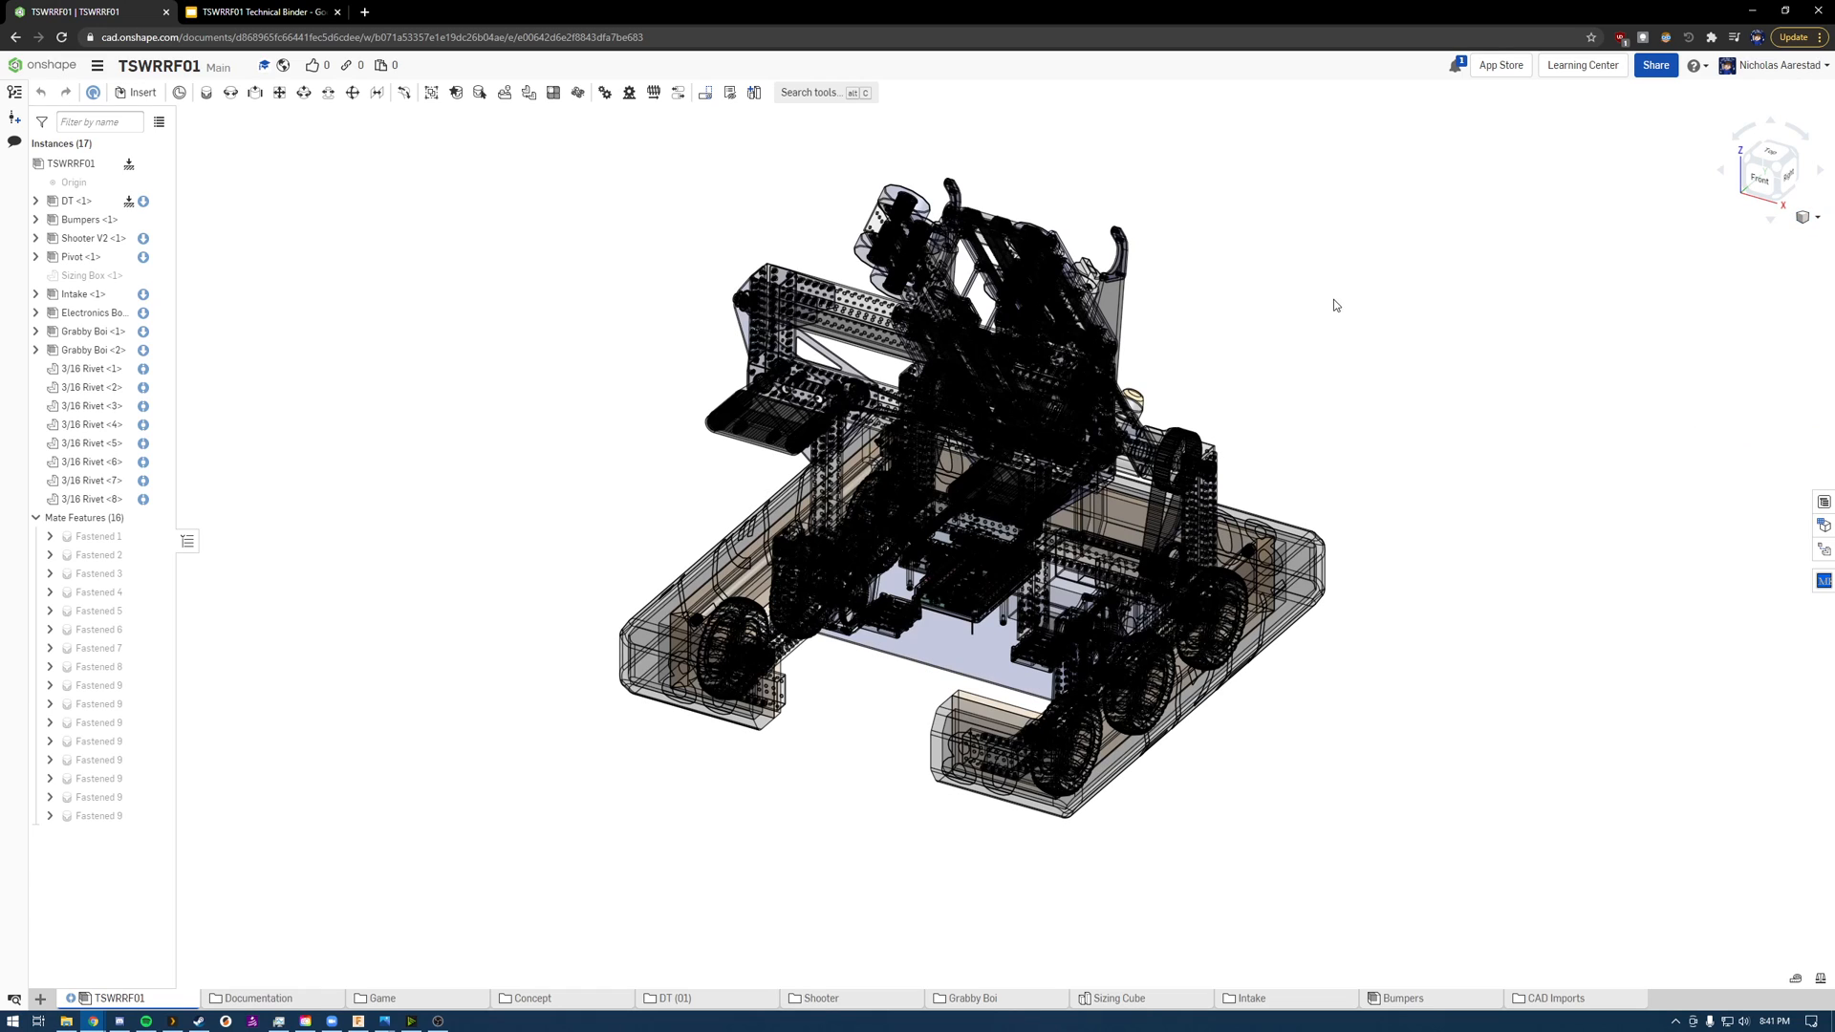
{"action": "left_click", "coordinate": [1812, 223]}
{"action": "left_click", "coordinate": [1741, 442]}
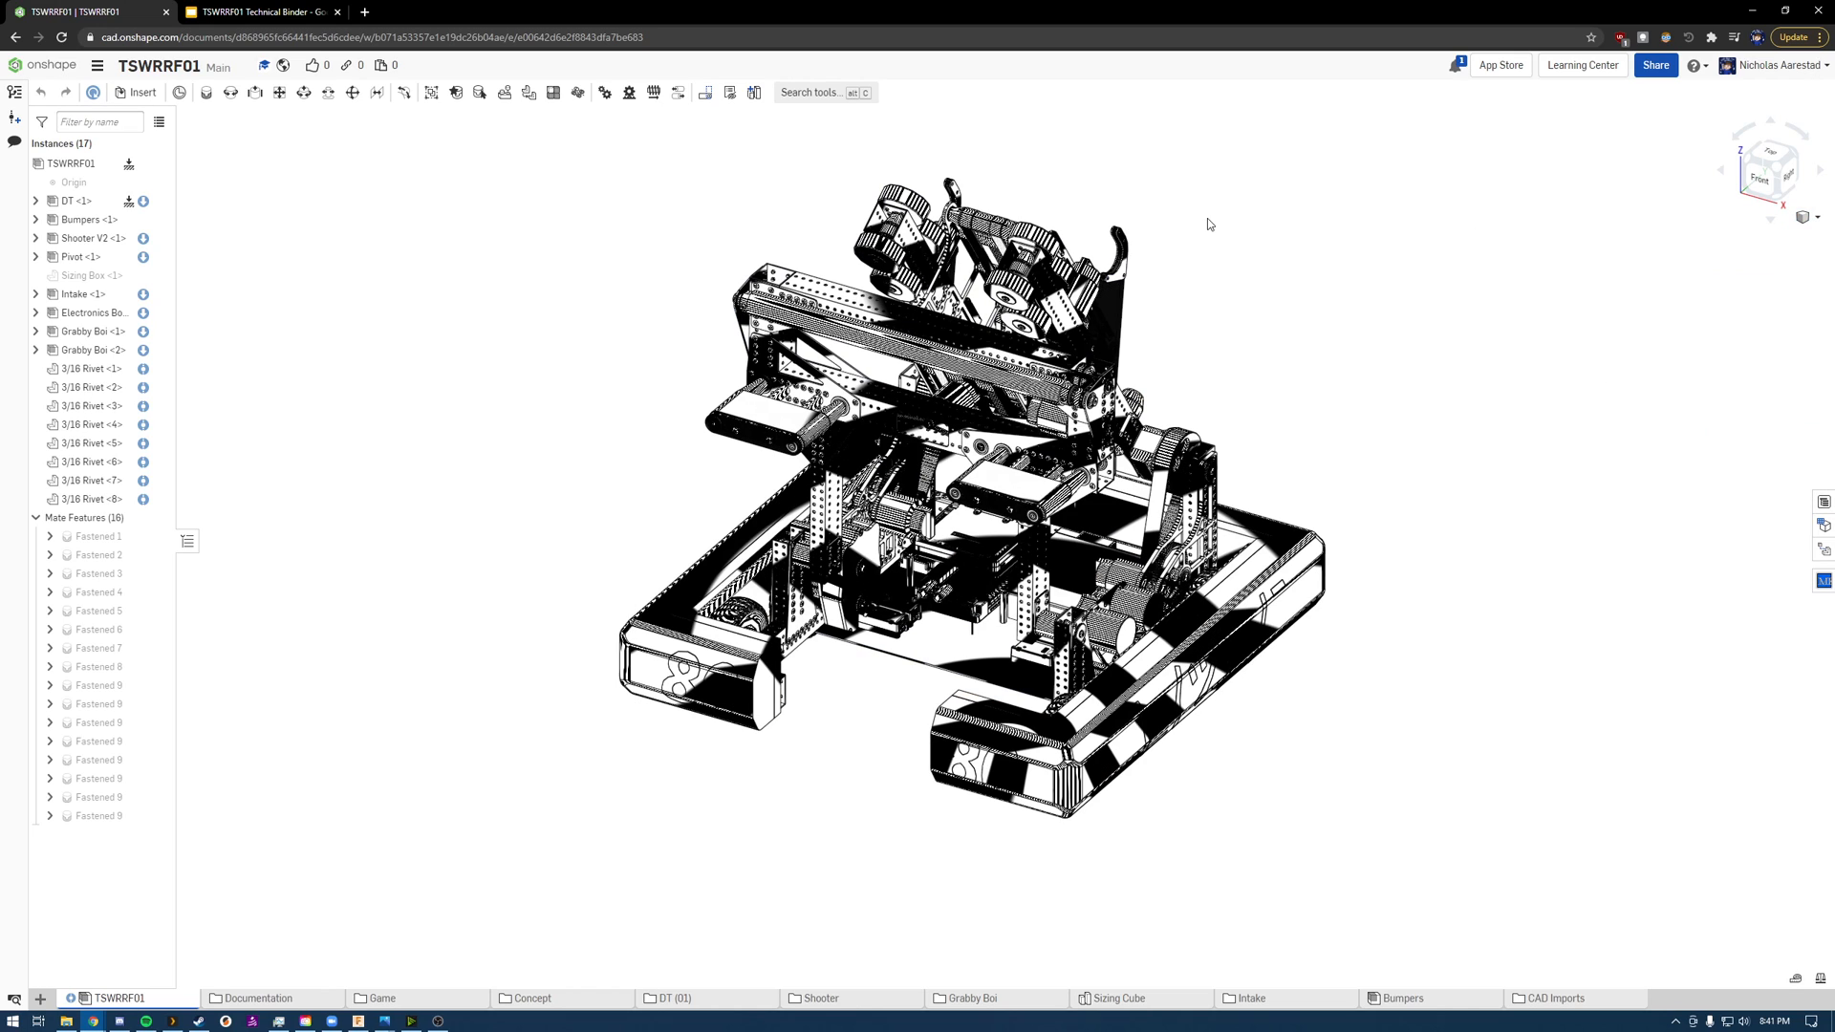
{"action": "left_click", "coordinate": [1800, 216]}
{"action": "left_click", "coordinate": [1744, 349]}
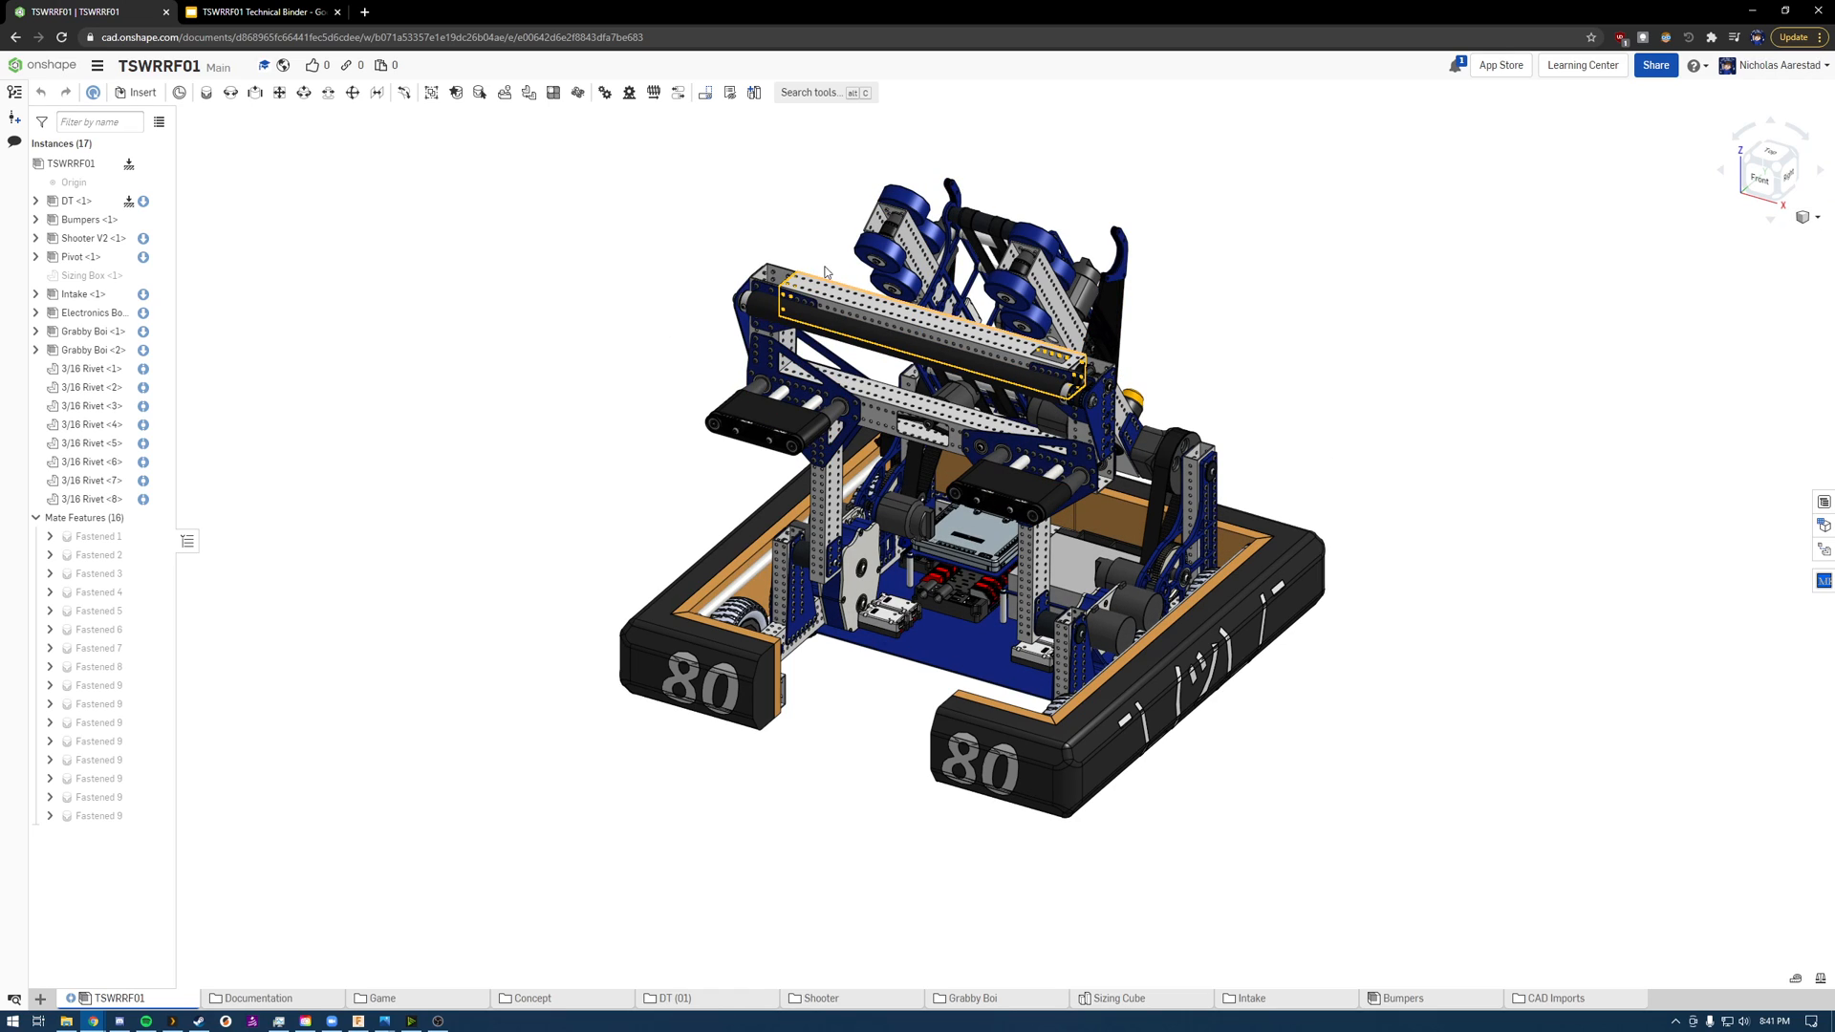
Step: Switch to the technical binder in Google Slides and view the Intake slide
{"action": "left_click", "coordinate": [256, 12]}
{"action": "left_click", "coordinate": [89, 473]}
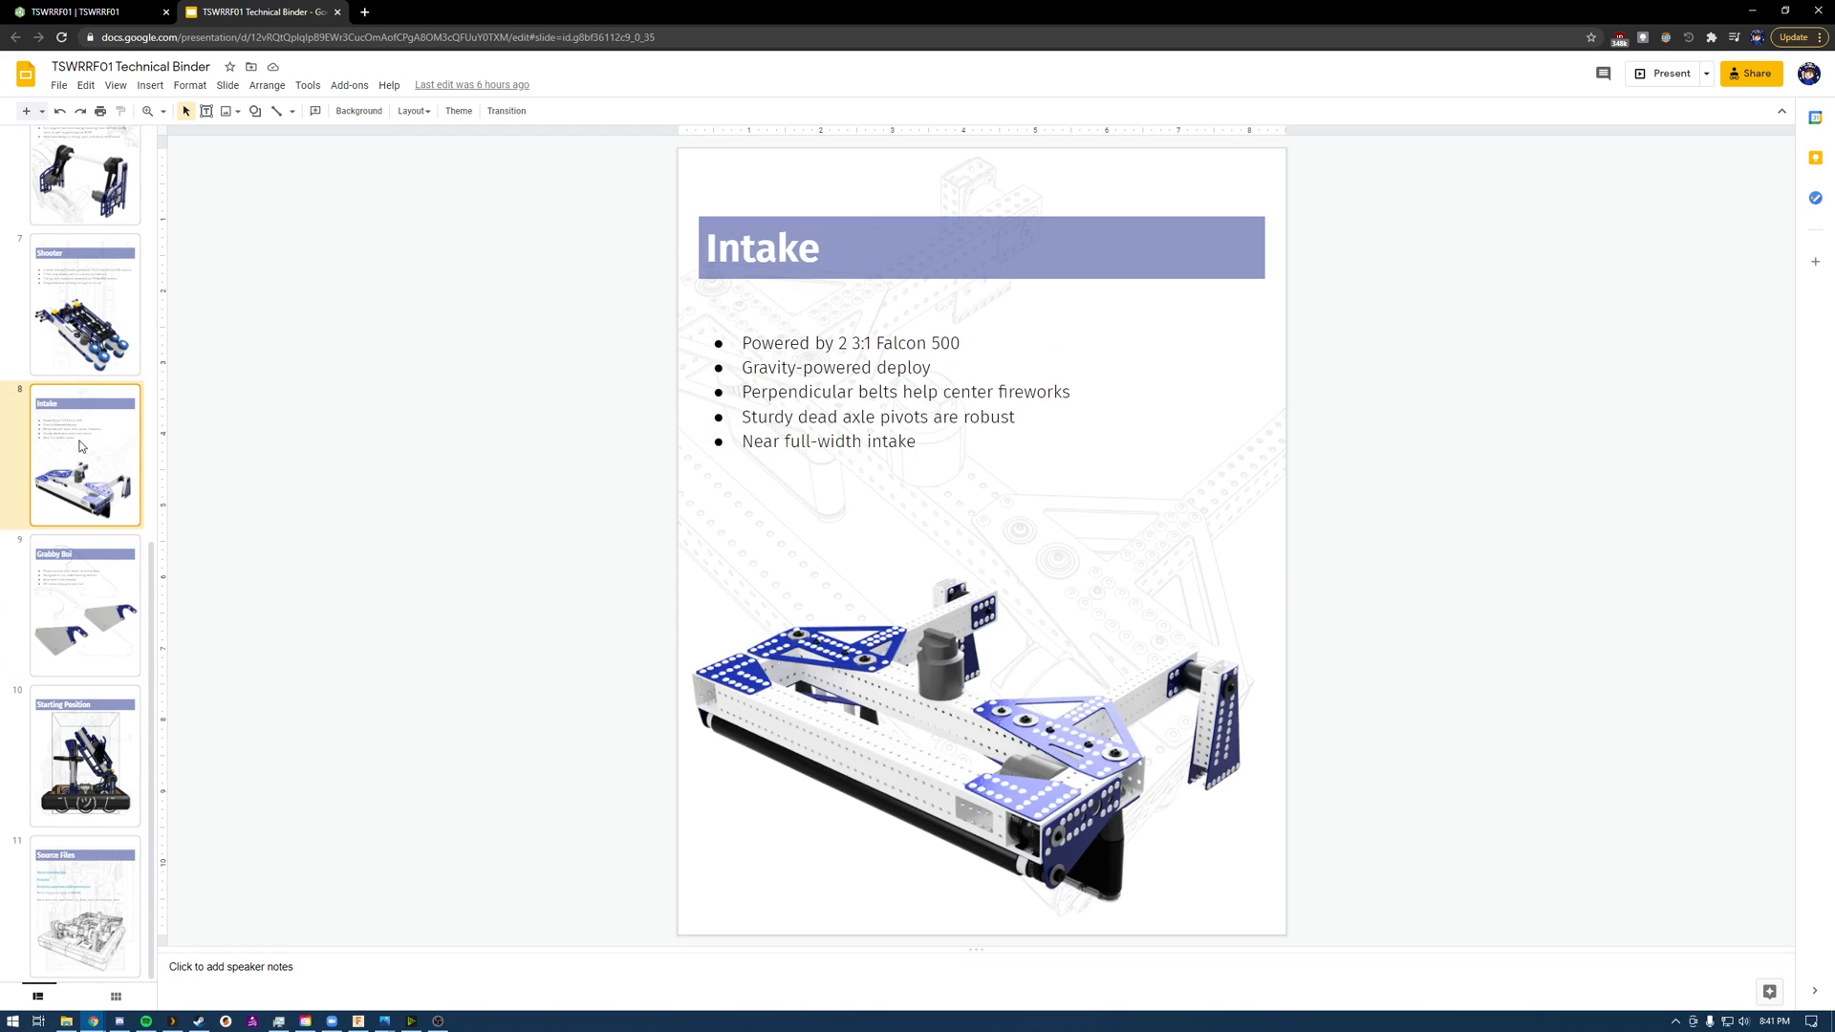
Step: Switch back to Onshape and turn perspective on for the robot assembly view
{"action": "left_click", "coordinate": [50, 11]}
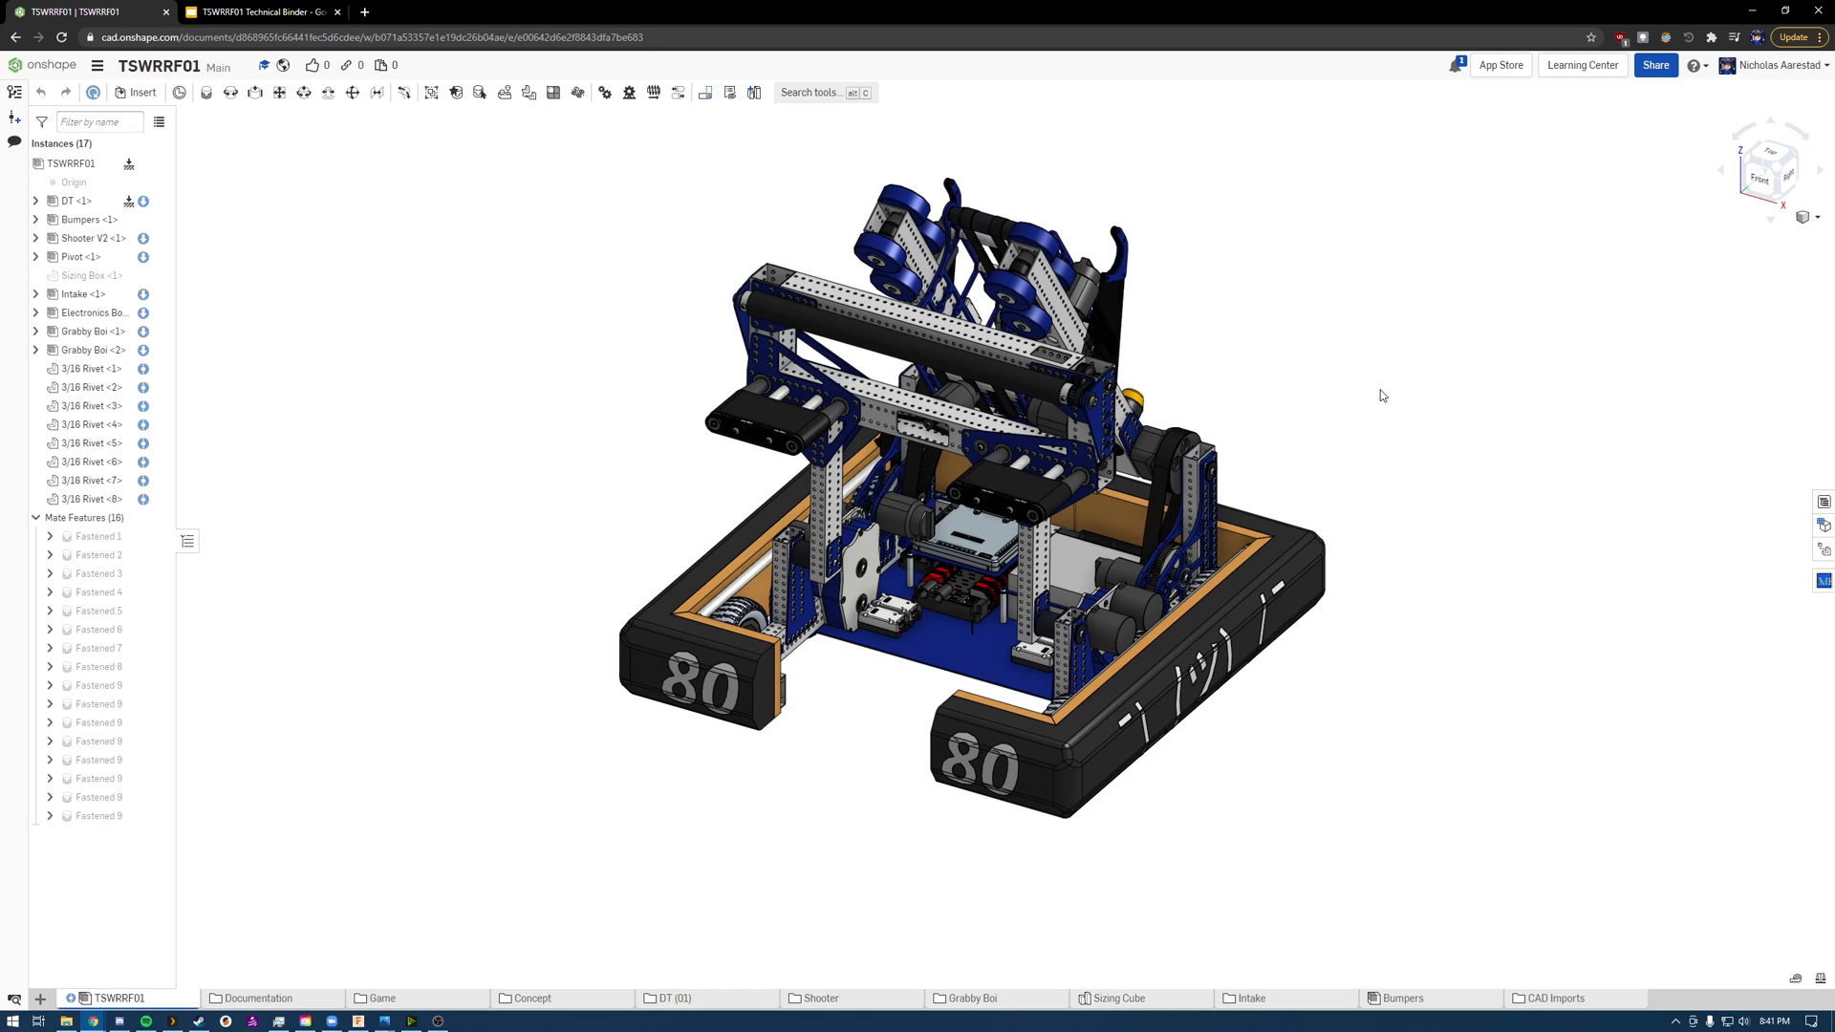
{"action": "left_click", "coordinate": [1808, 218]}
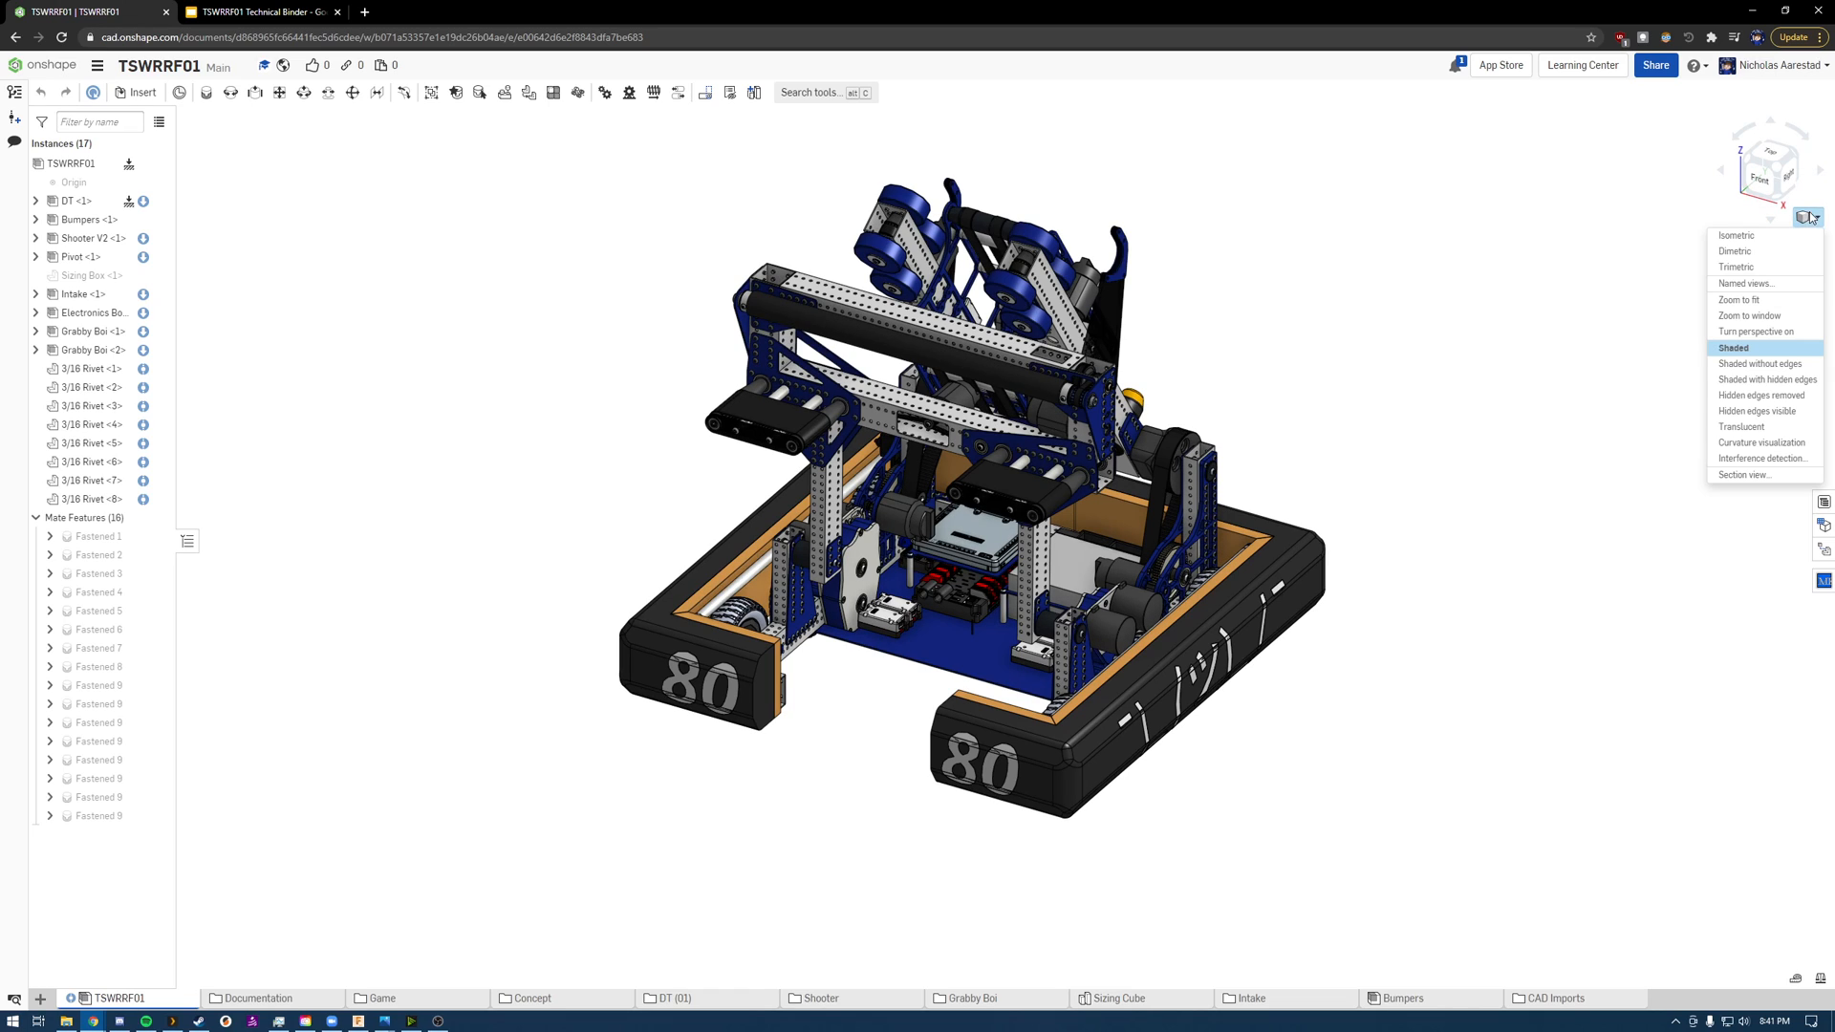
{"action": "left_click", "coordinate": [1769, 336]}
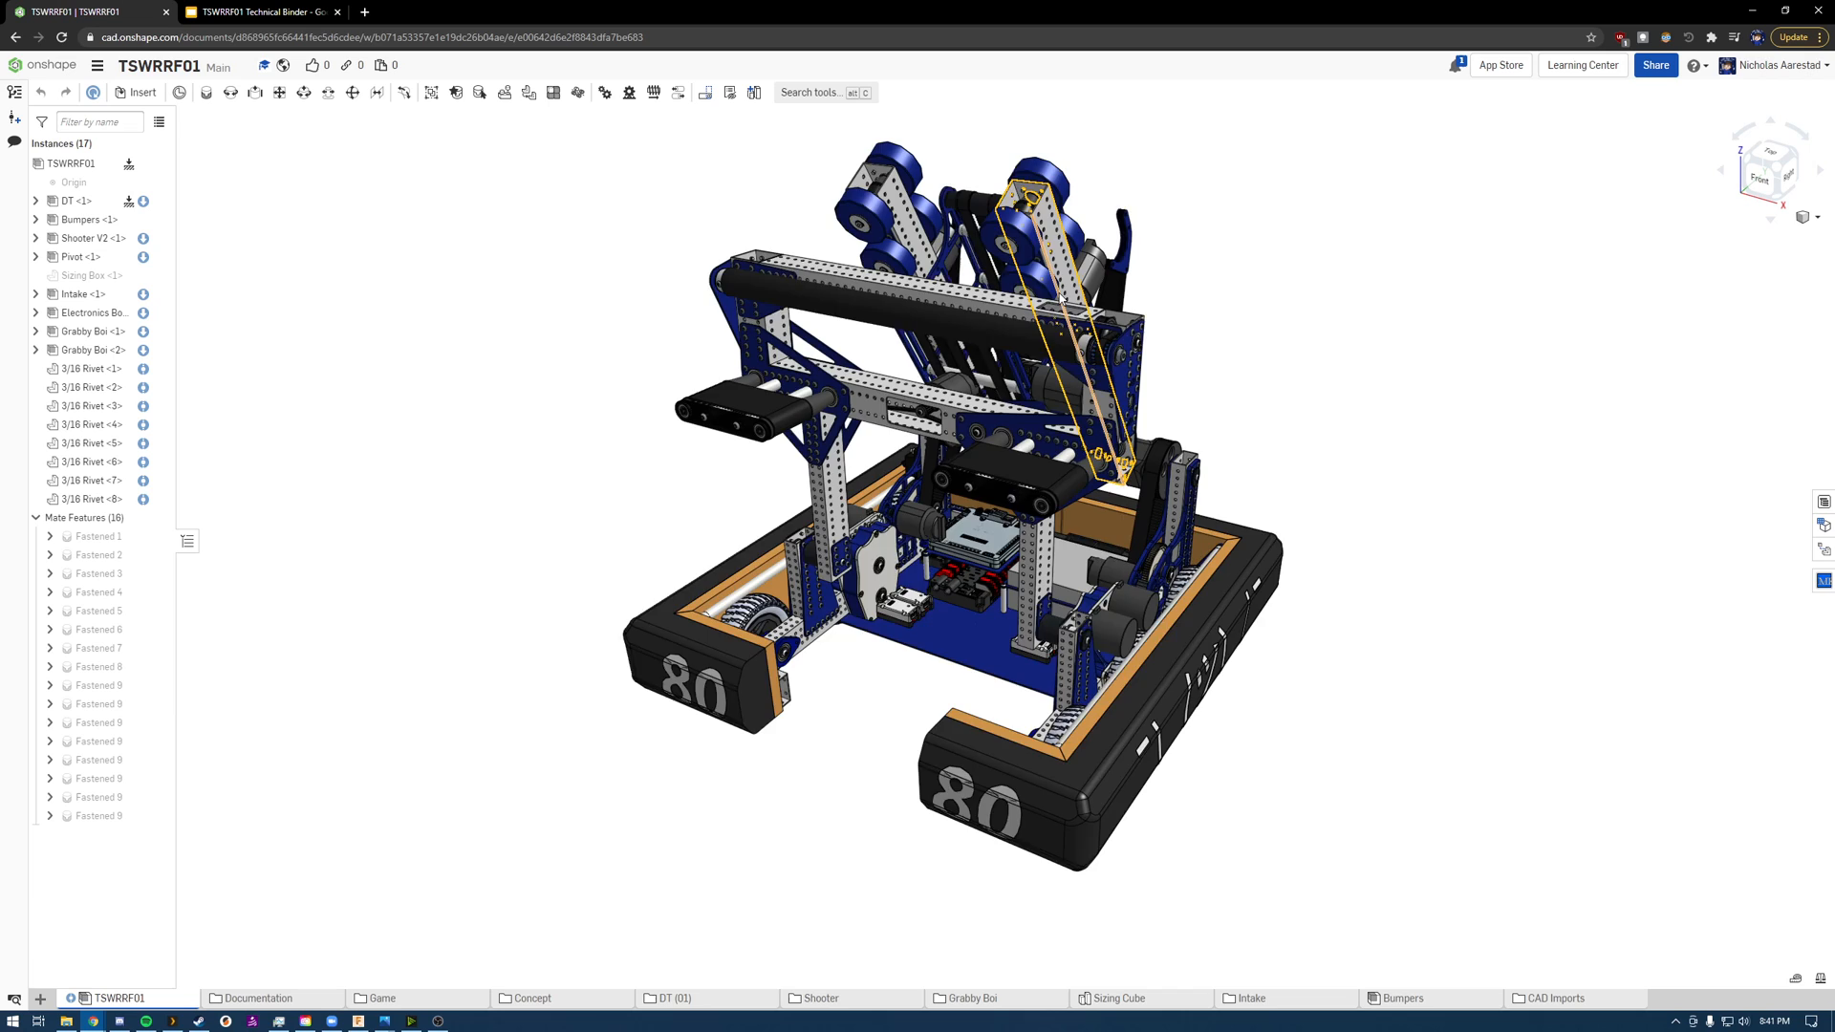
Step: Examine the robot assembly in perspective from different angles and distances
{"action": "scroll", "coordinate": [1036, 287], "scroll_direction": "down", "scroll_amount": 4}
{"action": "scroll", "coordinate": [1037, 263], "scroll_direction": "up", "scroll_amount": 1}
{"action": "scroll", "coordinate": [1108, 275], "scroll_direction": "up", "scroll_amount": 3}
{"action": "scroll", "coordinate": [1108, 275], "scroll_direction": "down", "scroll_amount": 1}
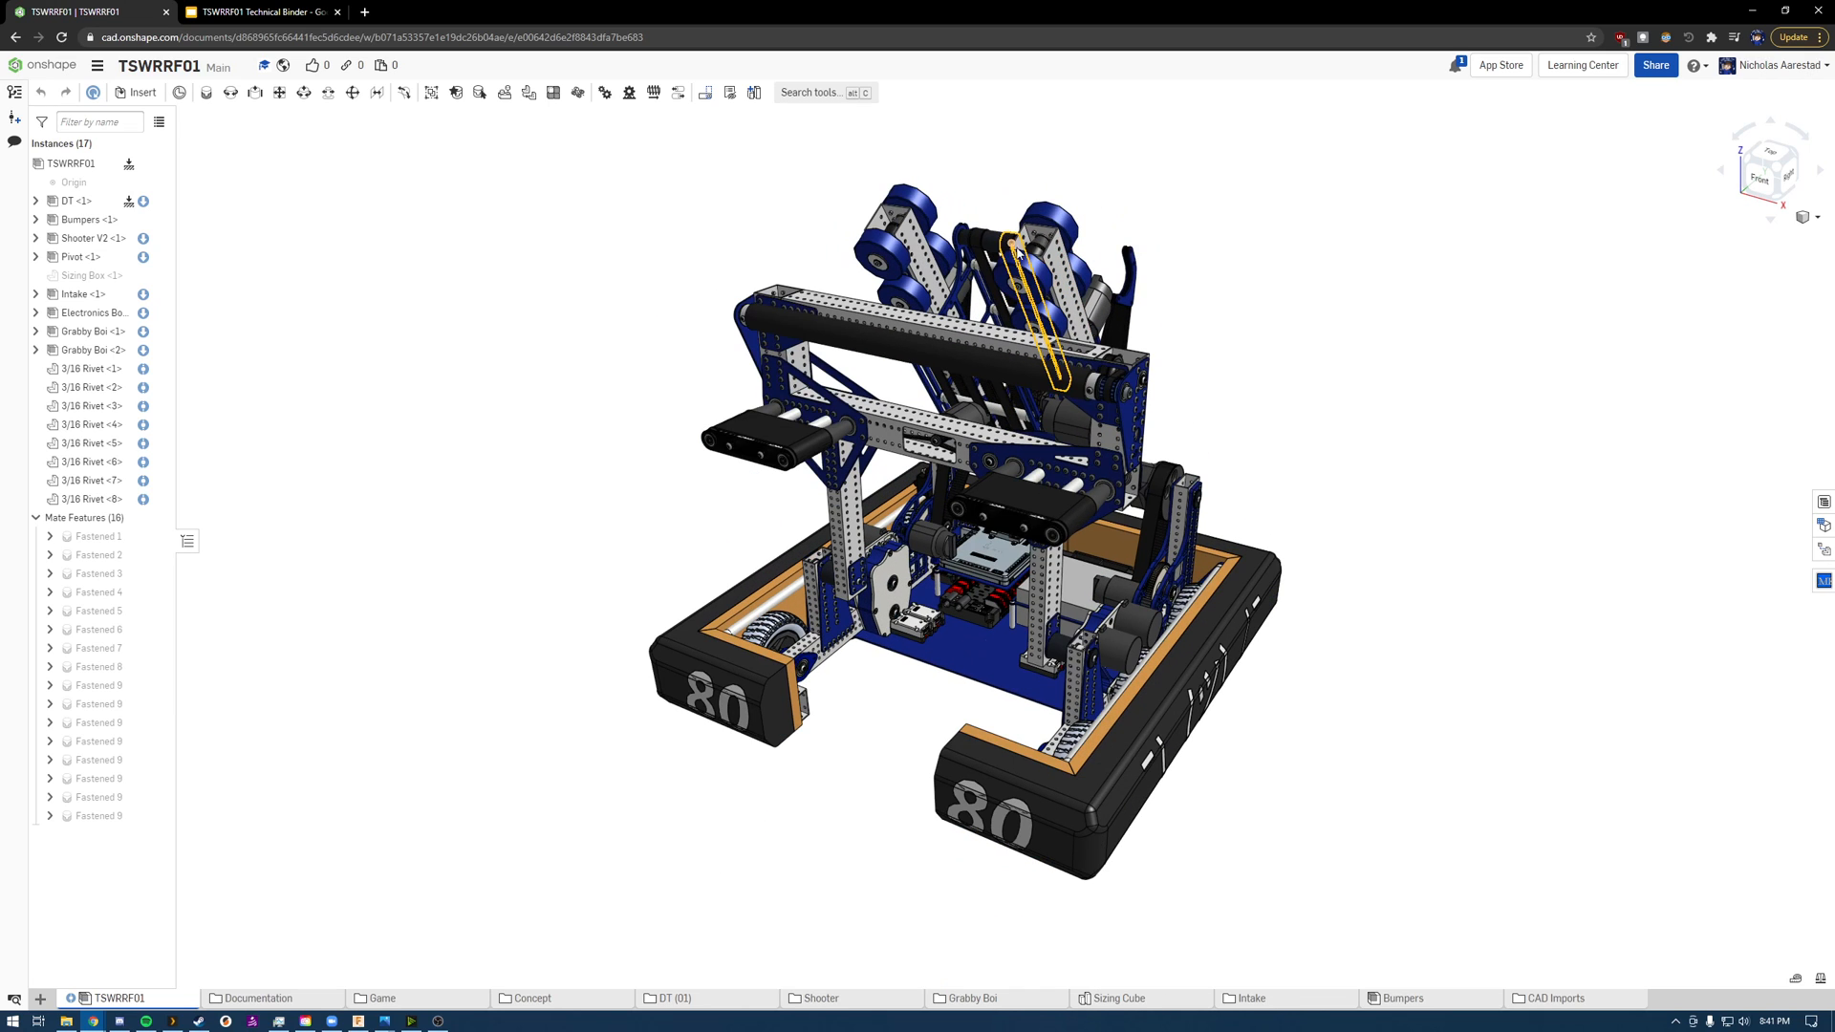
{"action": "mouse_move", "coordinate": [1352, 298]}
{"action": "right_mouse_down"}
{"action": "mouse_move", "coordinate": [1347, 398]}
{"action": "mouse_move", "coordinate": [1295, 253]}
{"action": "mouse_move", "coordinate": [1220, 255]}
{"action": "mouse_move", "coordinate": [1331, 262]}
{"action": "mouse_move", "coordinate": [1408, 303]}
{"action": "mouse_move", "coordinate": [1342, 259]}
{"action": "mouse_move", "coordinate": [1338, 283]}
{"action": "mouse_move", "coordinate": [1360, 270]}
{"action": "mouse_move", "coordinate": [1334, 299]}
{"action": "mouse_move", "coordinate": [1367, 294]}
{"action": "mouse_move", "coordinate": [1355, 258]}
{"action": "mouse_move", "coordinate": [1331, 295]}
{"action": "right_mouse_up"}
{"action": "scroll", "coordinate": [1168, 342], "scroll_direction": "down", "scroll_amount": 2}
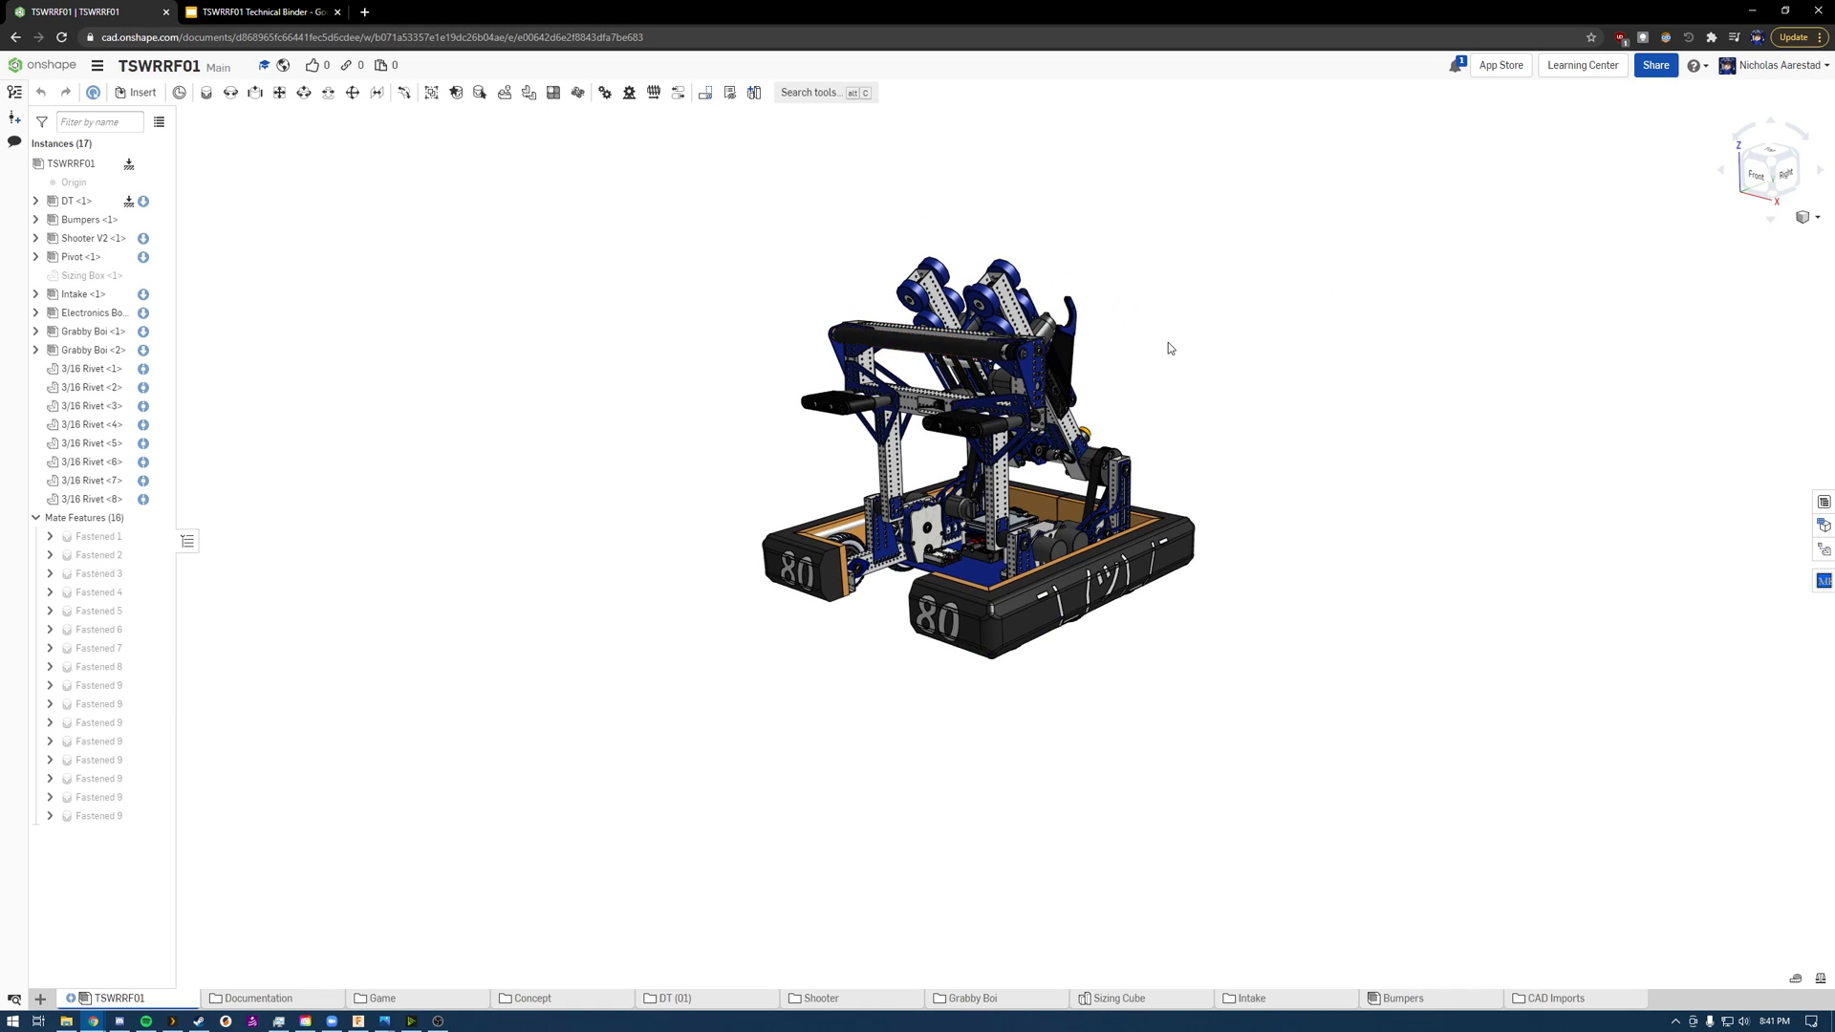
{"action": "scroll", "coordinate": [1159, 344], "scroll_direction": "up", "scroll_amount": 5}
{"action": "scroll", "coordinate": [1132, 353], "scroll_direction": "down", "scroll_amount": 3}
{"action": "scroll", "coordinate": [1135, 352], "scroll_direction": "up", "scroll_amount": 2}
{"action": "scroll", "coordinate": [656, 295], "scroll_direction": "down", "scroll_amount": 4}
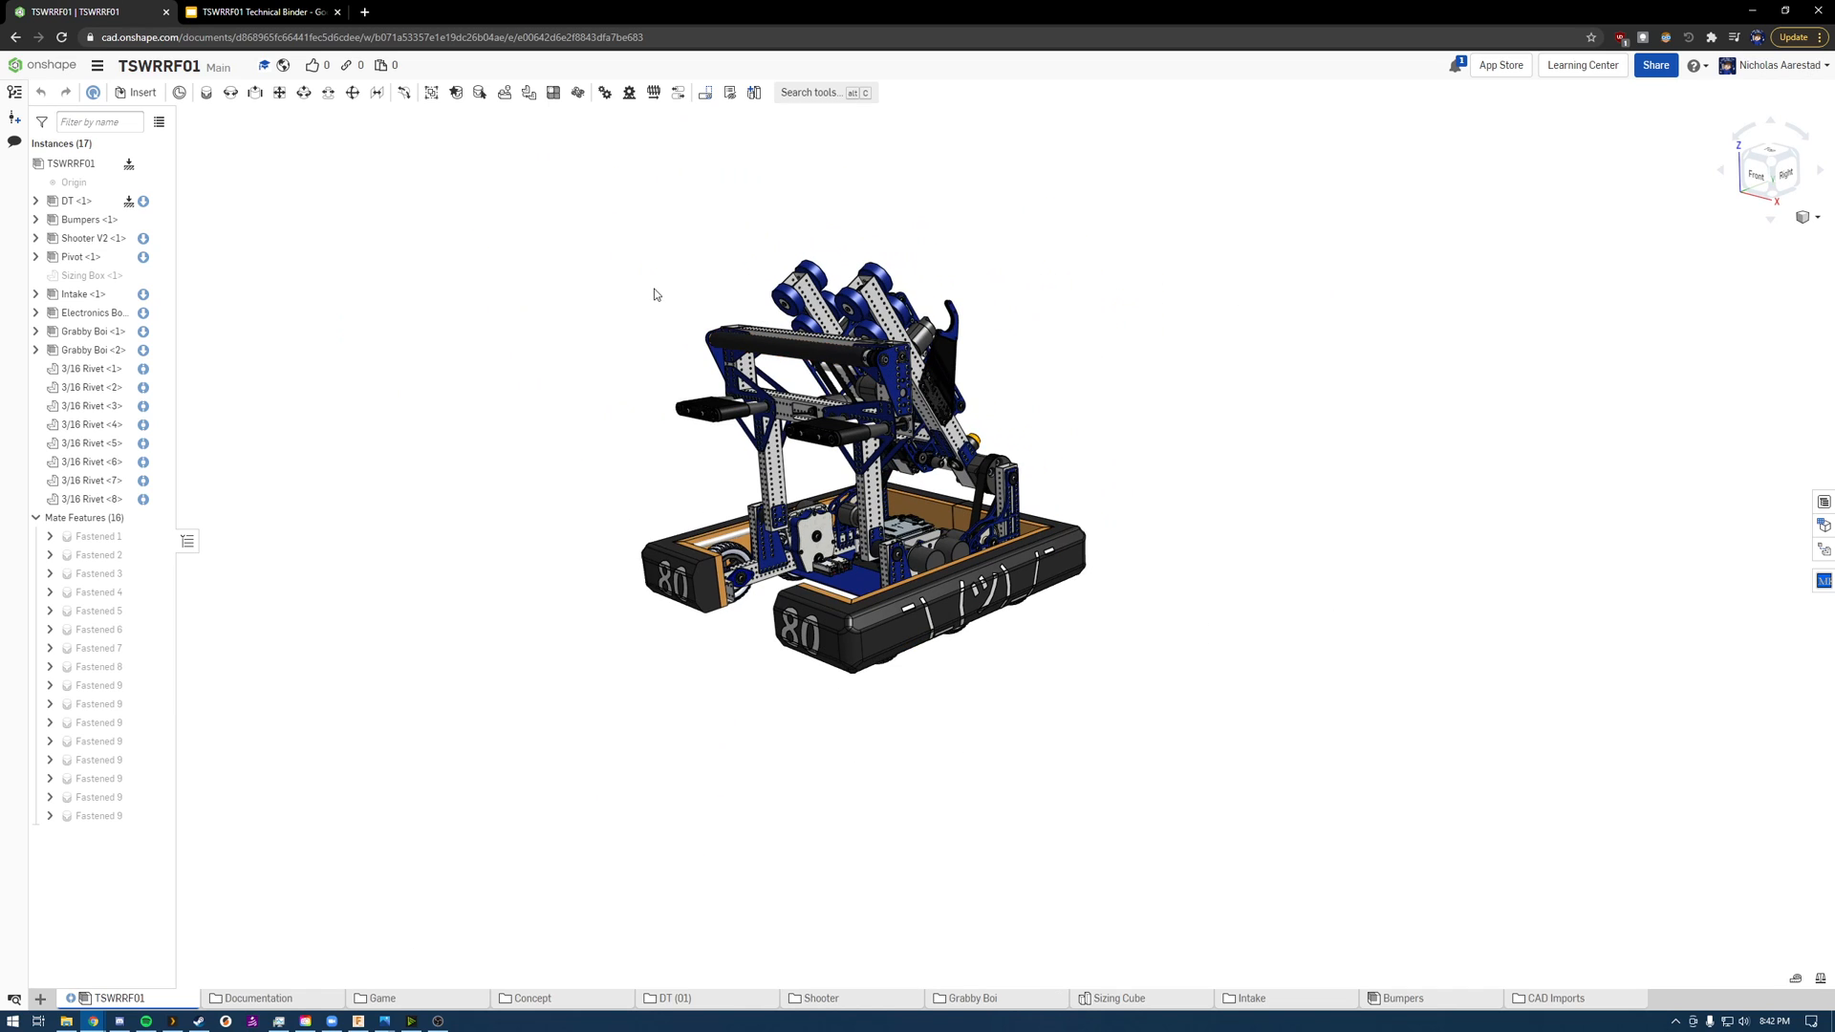
{"action": "scroll", "coordinate": [655, 294], "scroll_direction": "up", "scroll_amount": 3}
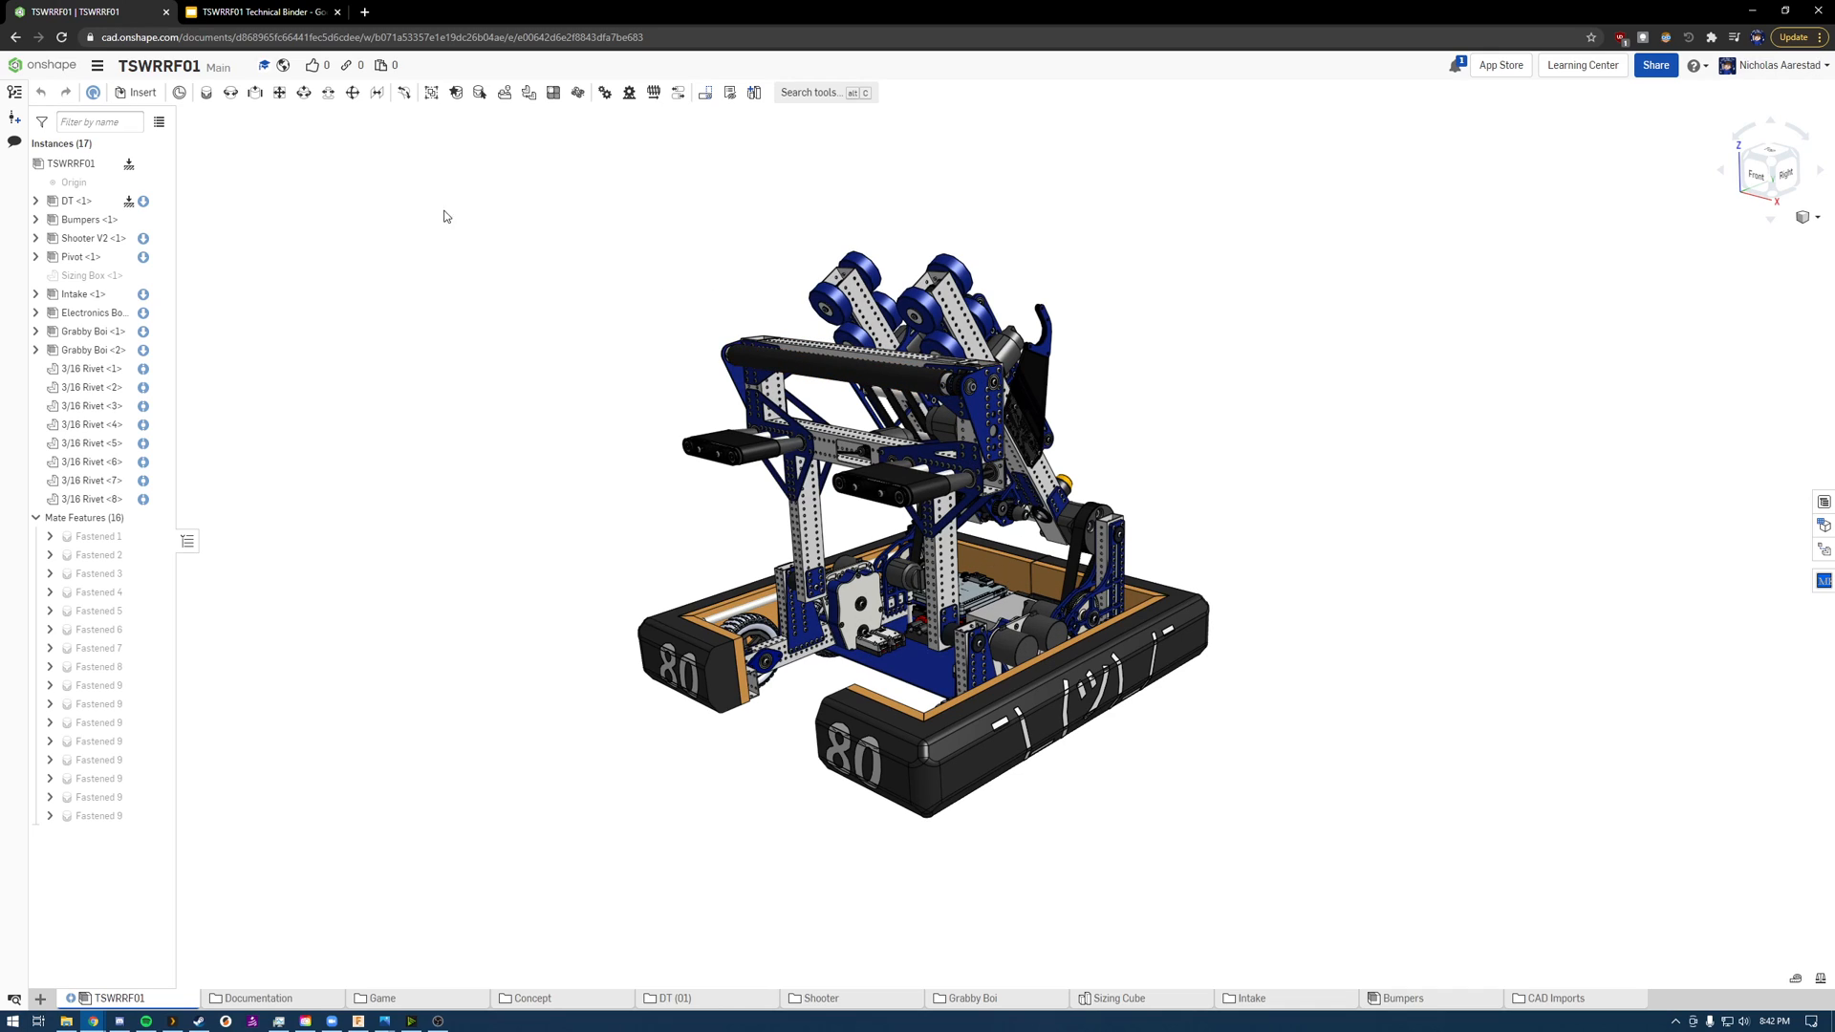
Step: Open the print setup with Letter paper in Landscape and frame the whole robot within the print area
{"action": "left_click", "coordinate": [97, 69]}
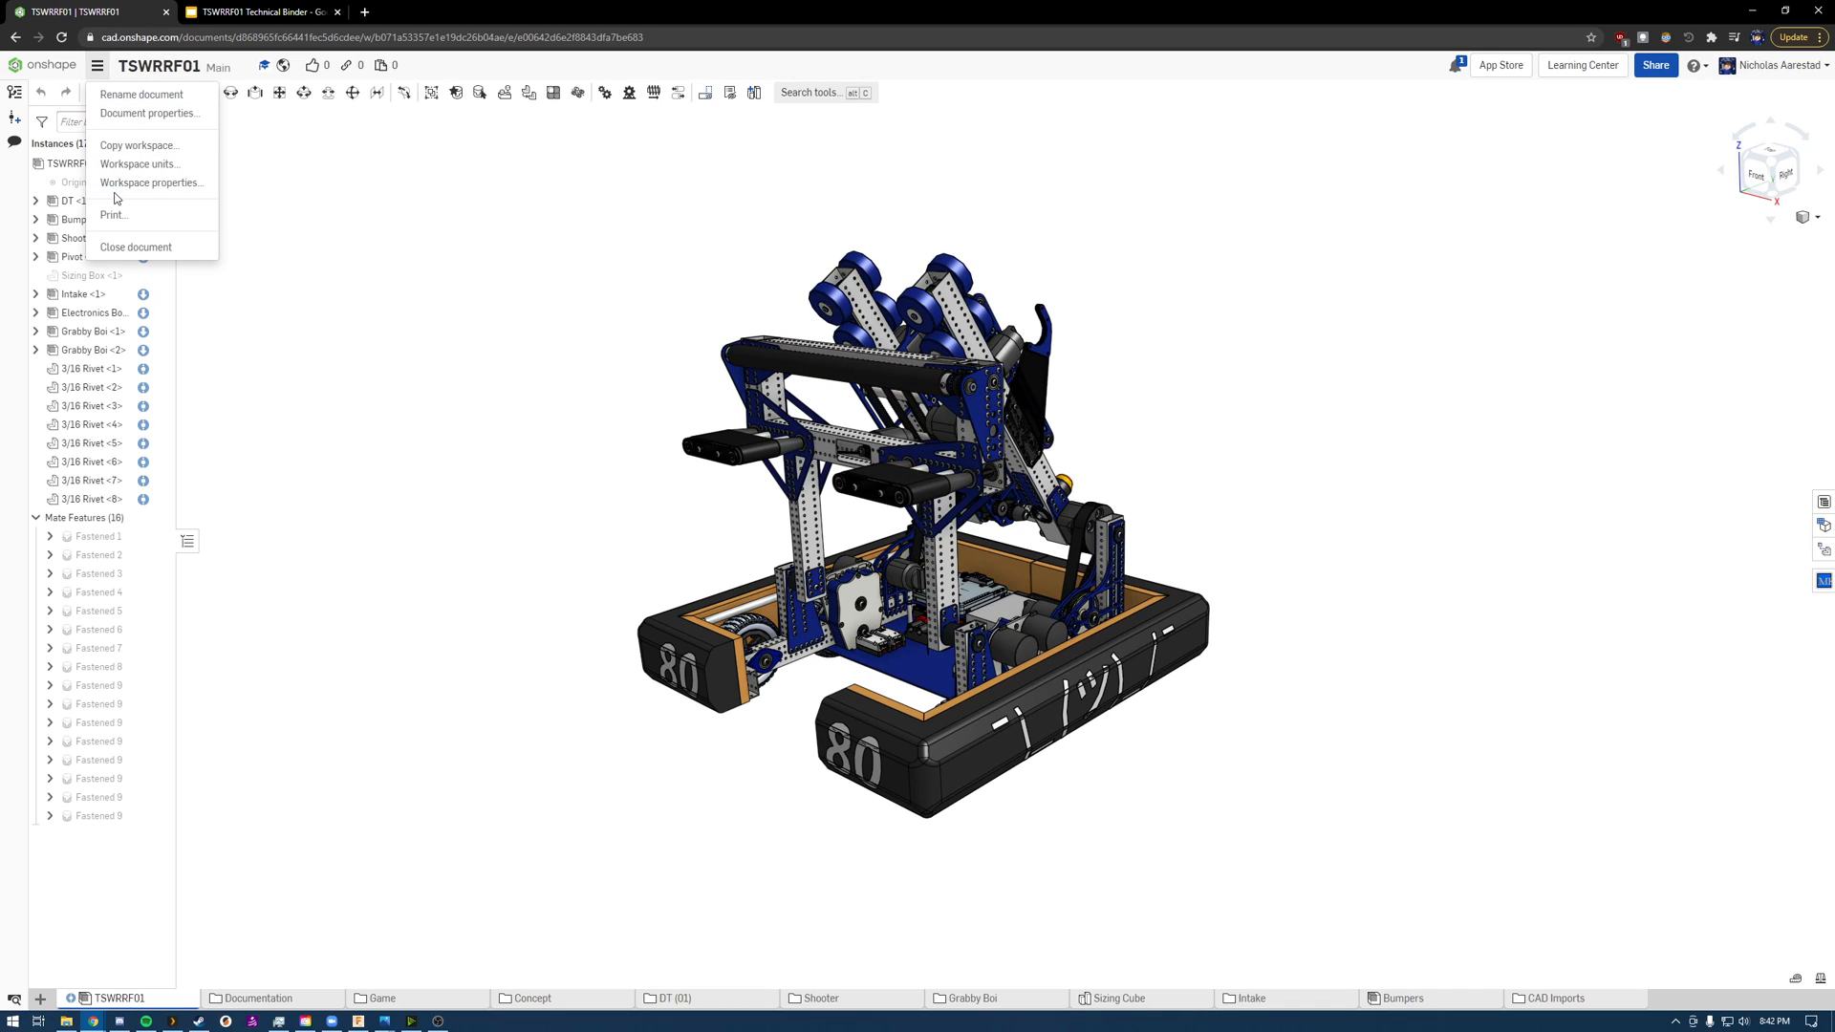
{"action": "left_click", "coordinate": [204, 209]}
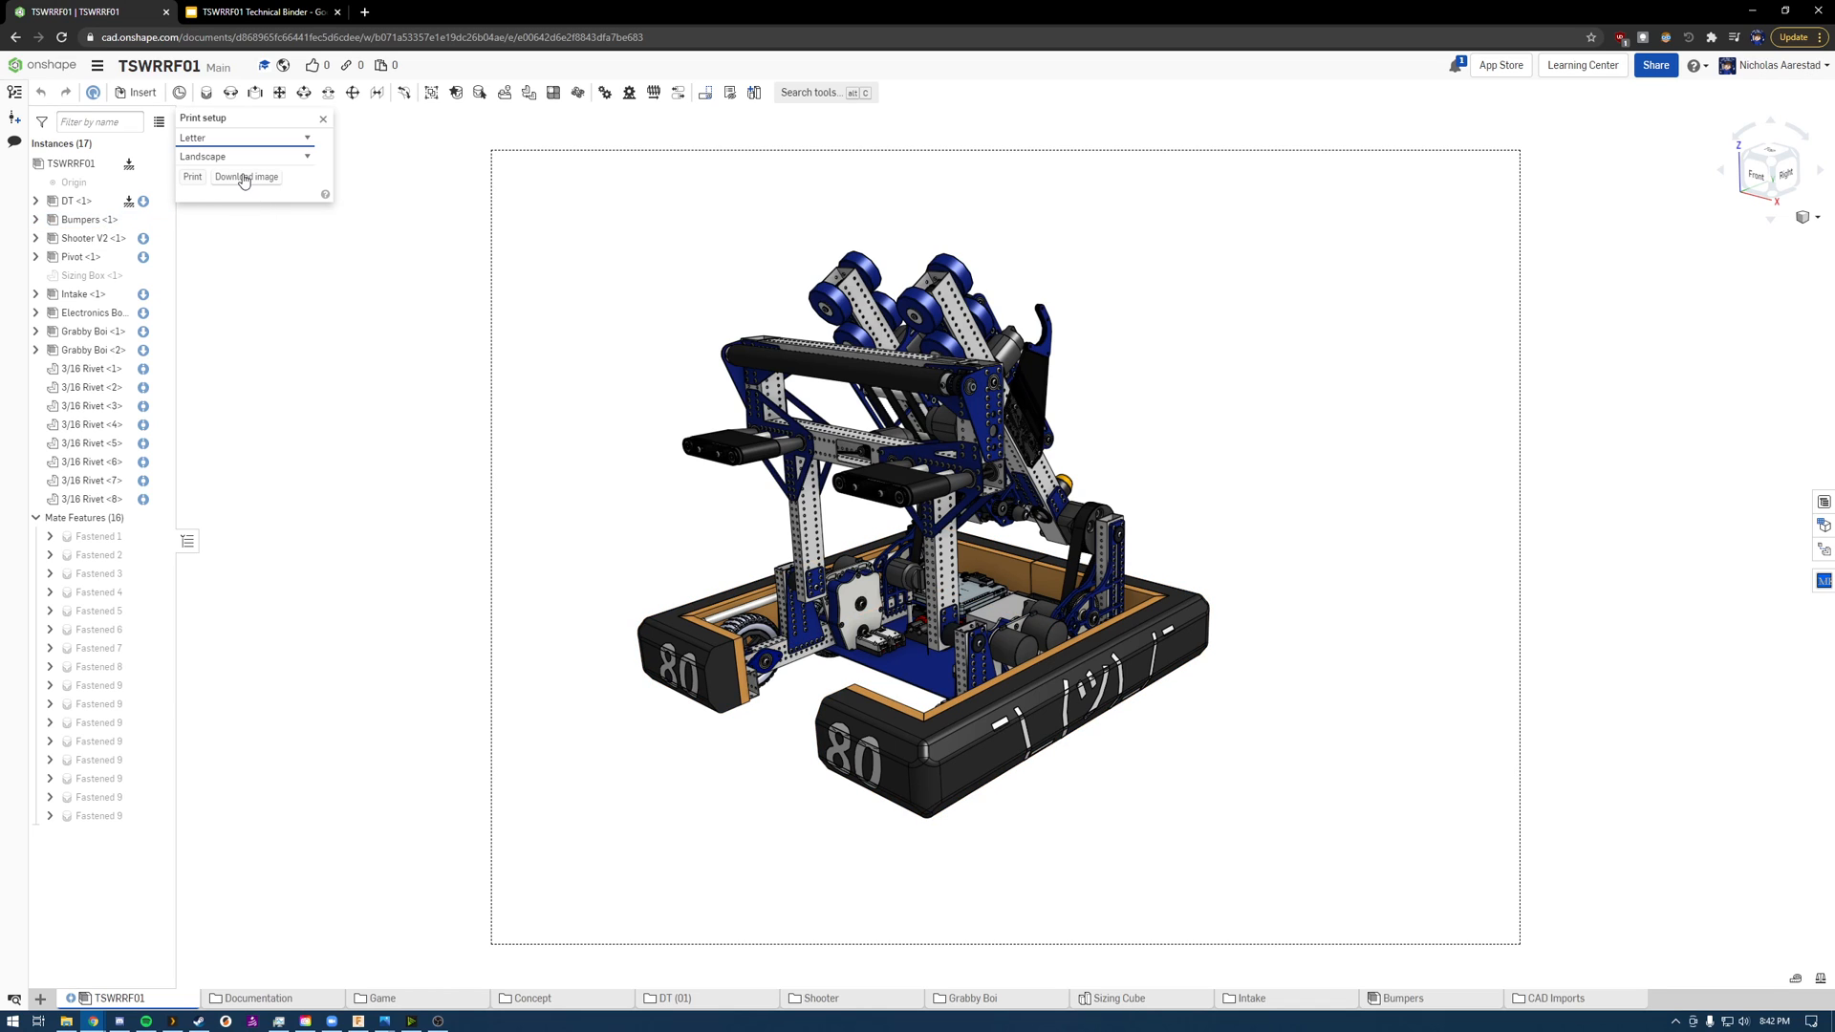
{"action": "scroll", "coordinate": [844, 401], "scroll_direction": "up", "scroll_amount": 2}
{"action": "middle_click_drag", "start_coordinate": [817, 402], "coordinate": [908, 335]}
{"action": "right_click_drag", "start_coordinate": [908, 335], "coordinate": [944, 357]}
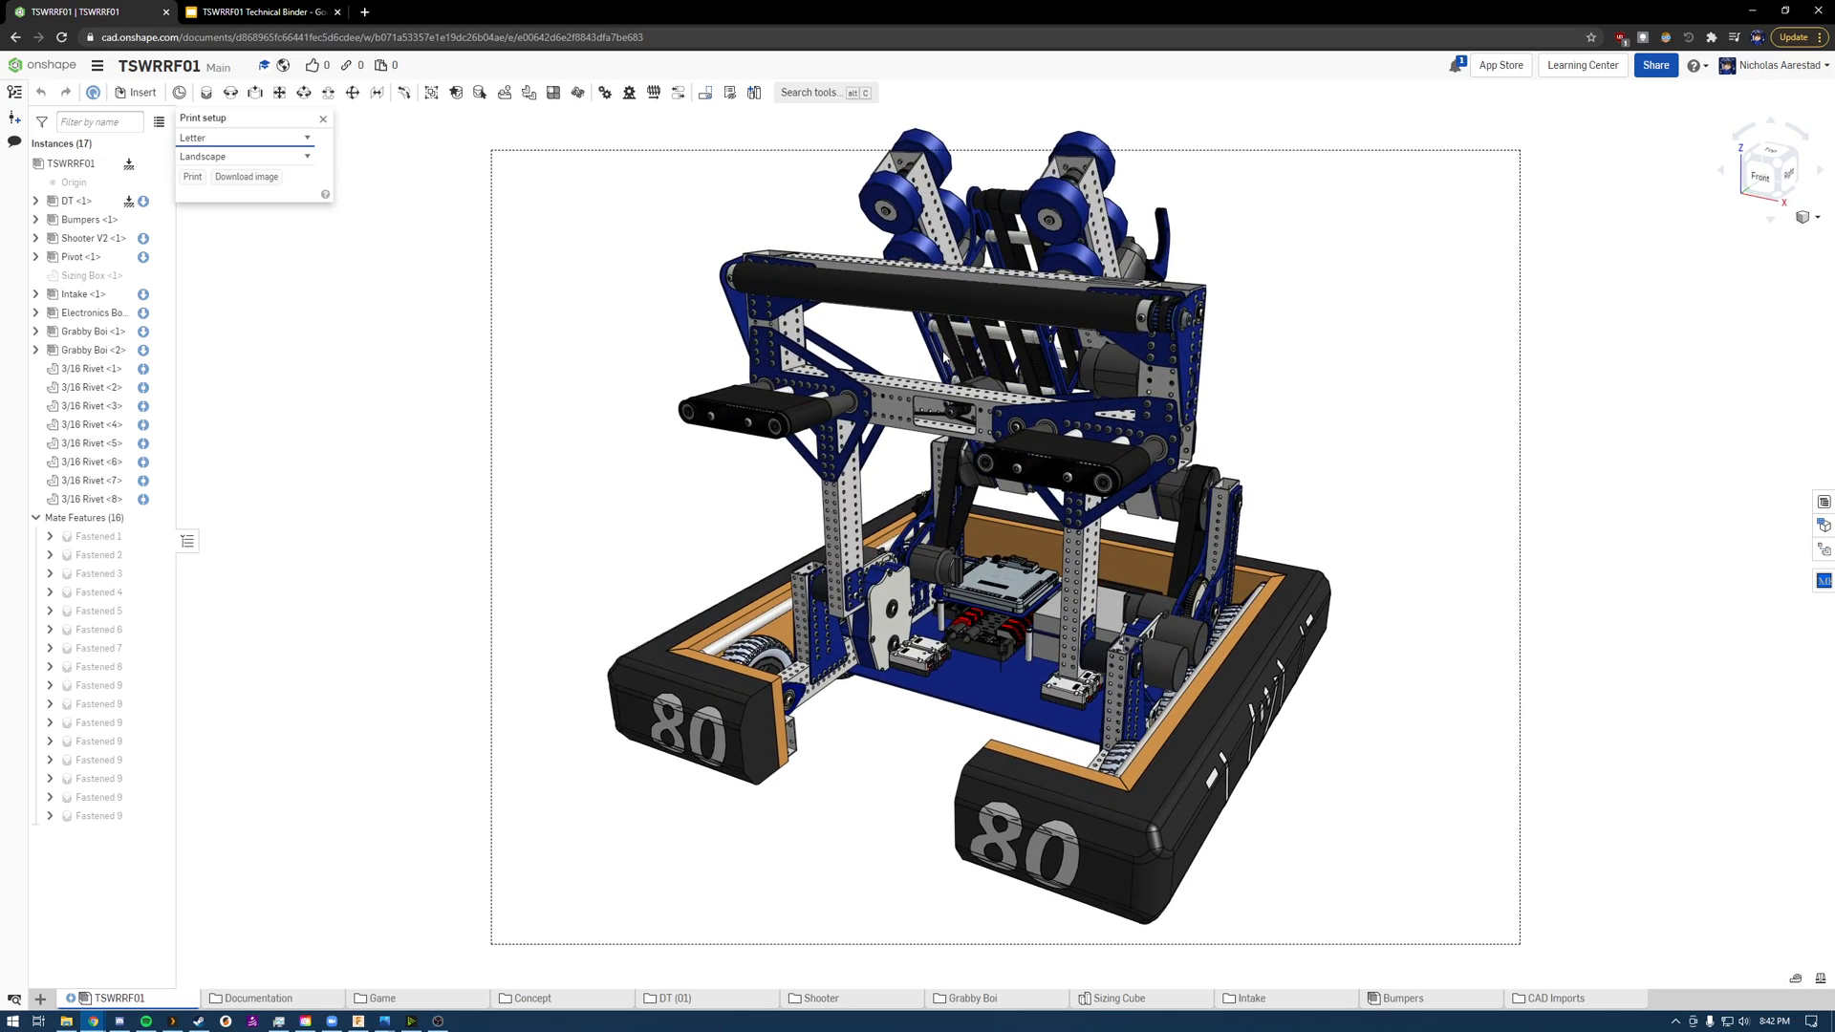
{"action": "scroll", "coordinate": [945, 361], "scroll_direction": "down", "scroll_amount": 2}
{"action": "scroll", "coordinate": [945, 370], "scroll_direction": "up", "scroll_amount": 3}
{"action": "scroll", "coordinate": [944, 369], "scroll_direction": "down", "scroll_amount": 3}
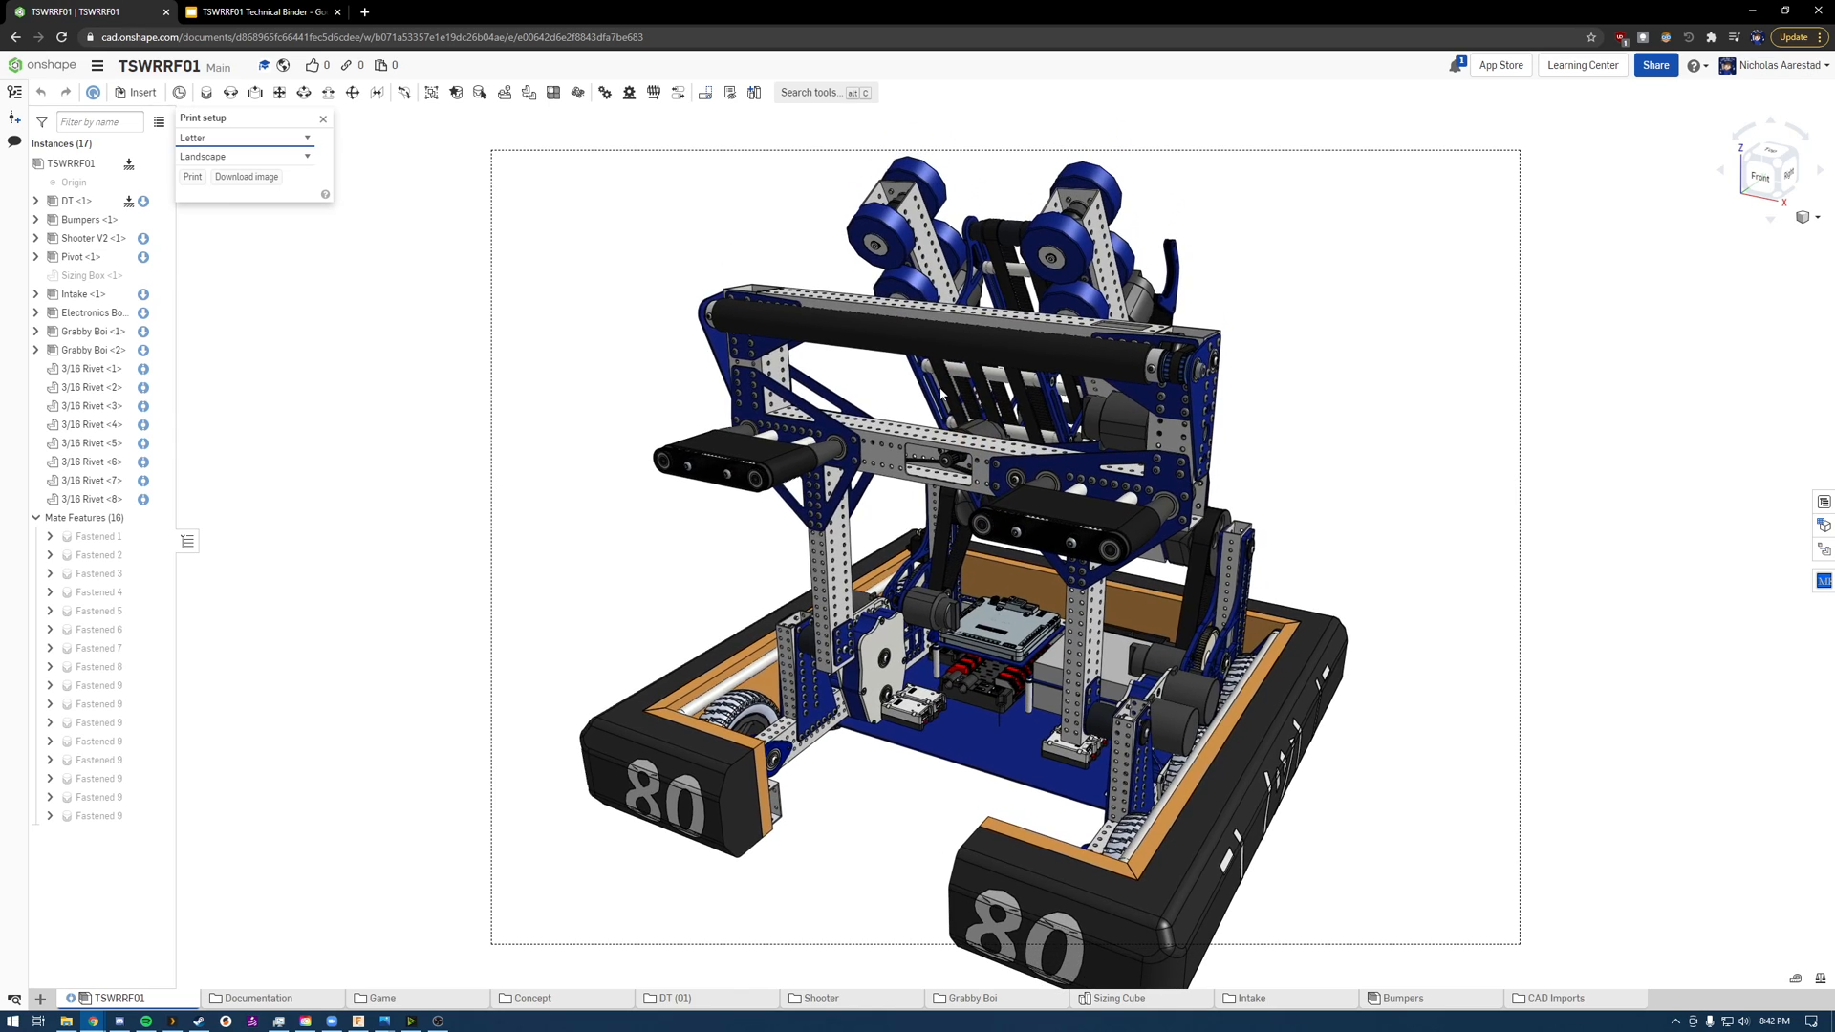
{"action": "scroll", "coordinate": [946, 369], "scroll_direction": "up", "scroll_amount": 2}
{"action": "scroll", "coordinate": [945, 370], "scroll_direction": "up", "scroll_amount": 1}
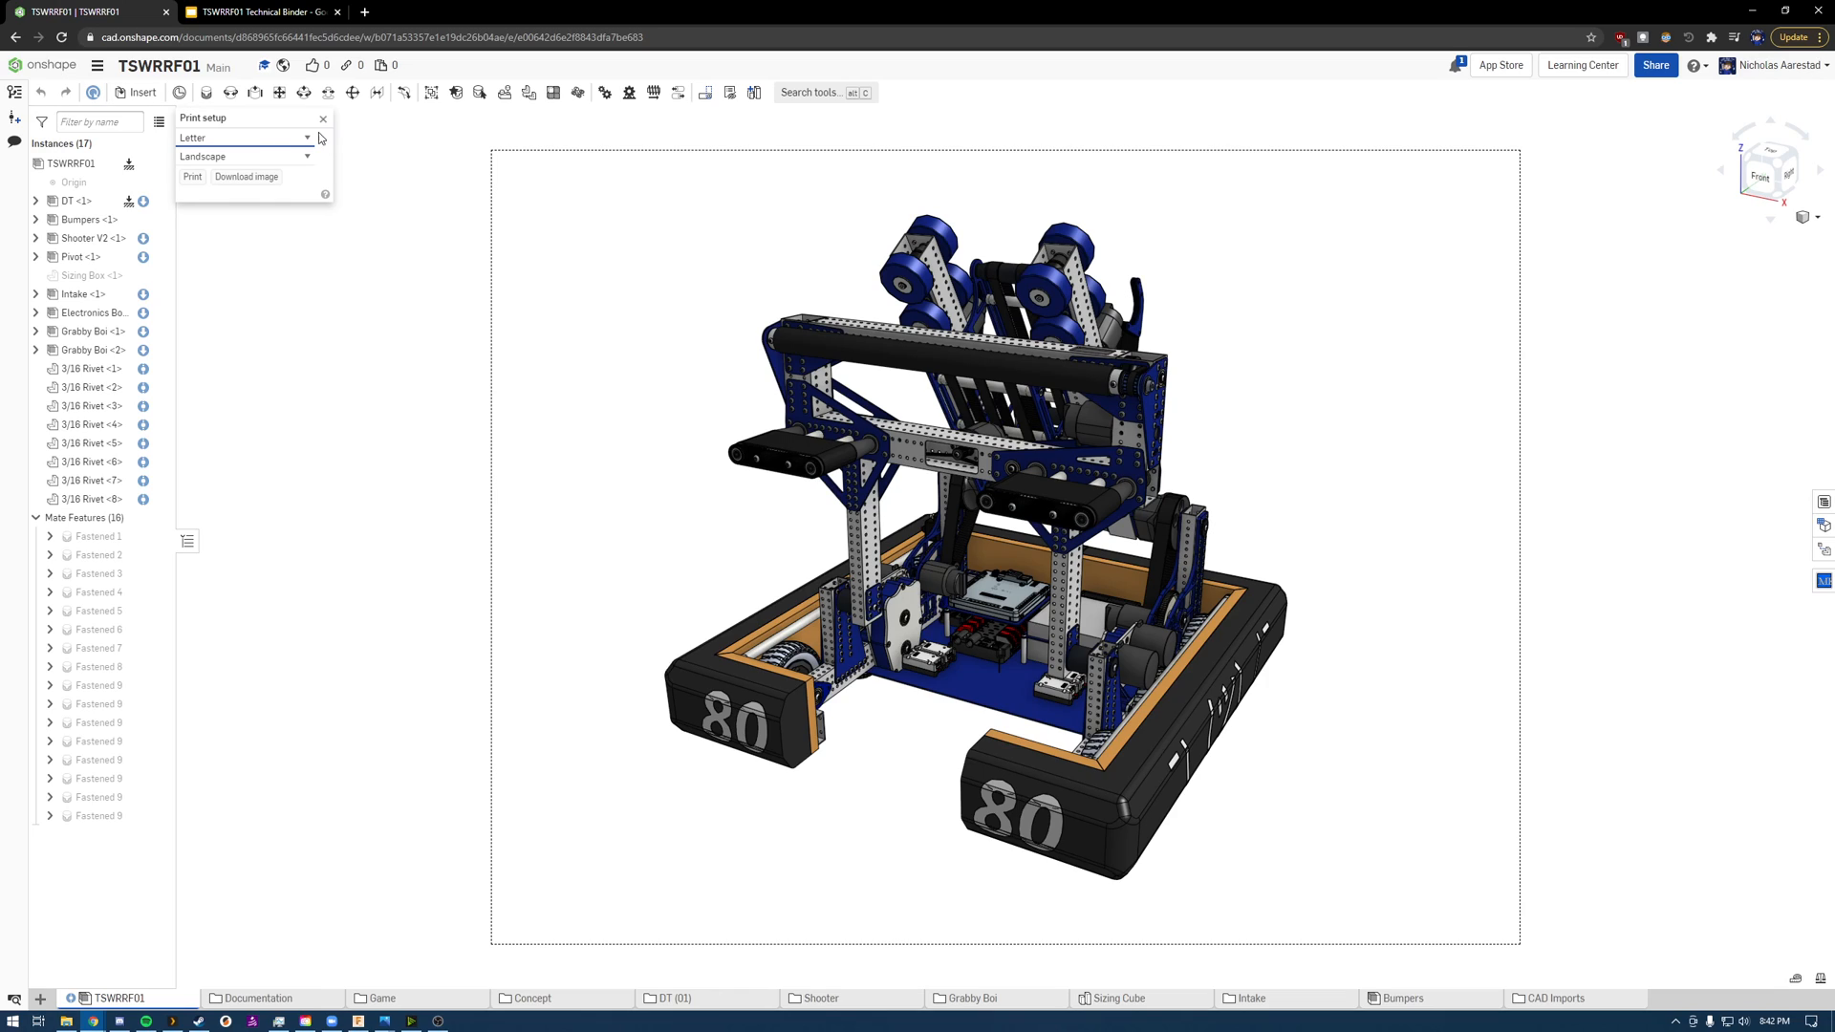
Step: Set the print orientation to Portrait and reframe the robot against the print area
{"action": "left_click", "coordinate": [253, 156]}
{"action": "left_click", "coordinate": [250, 179]}
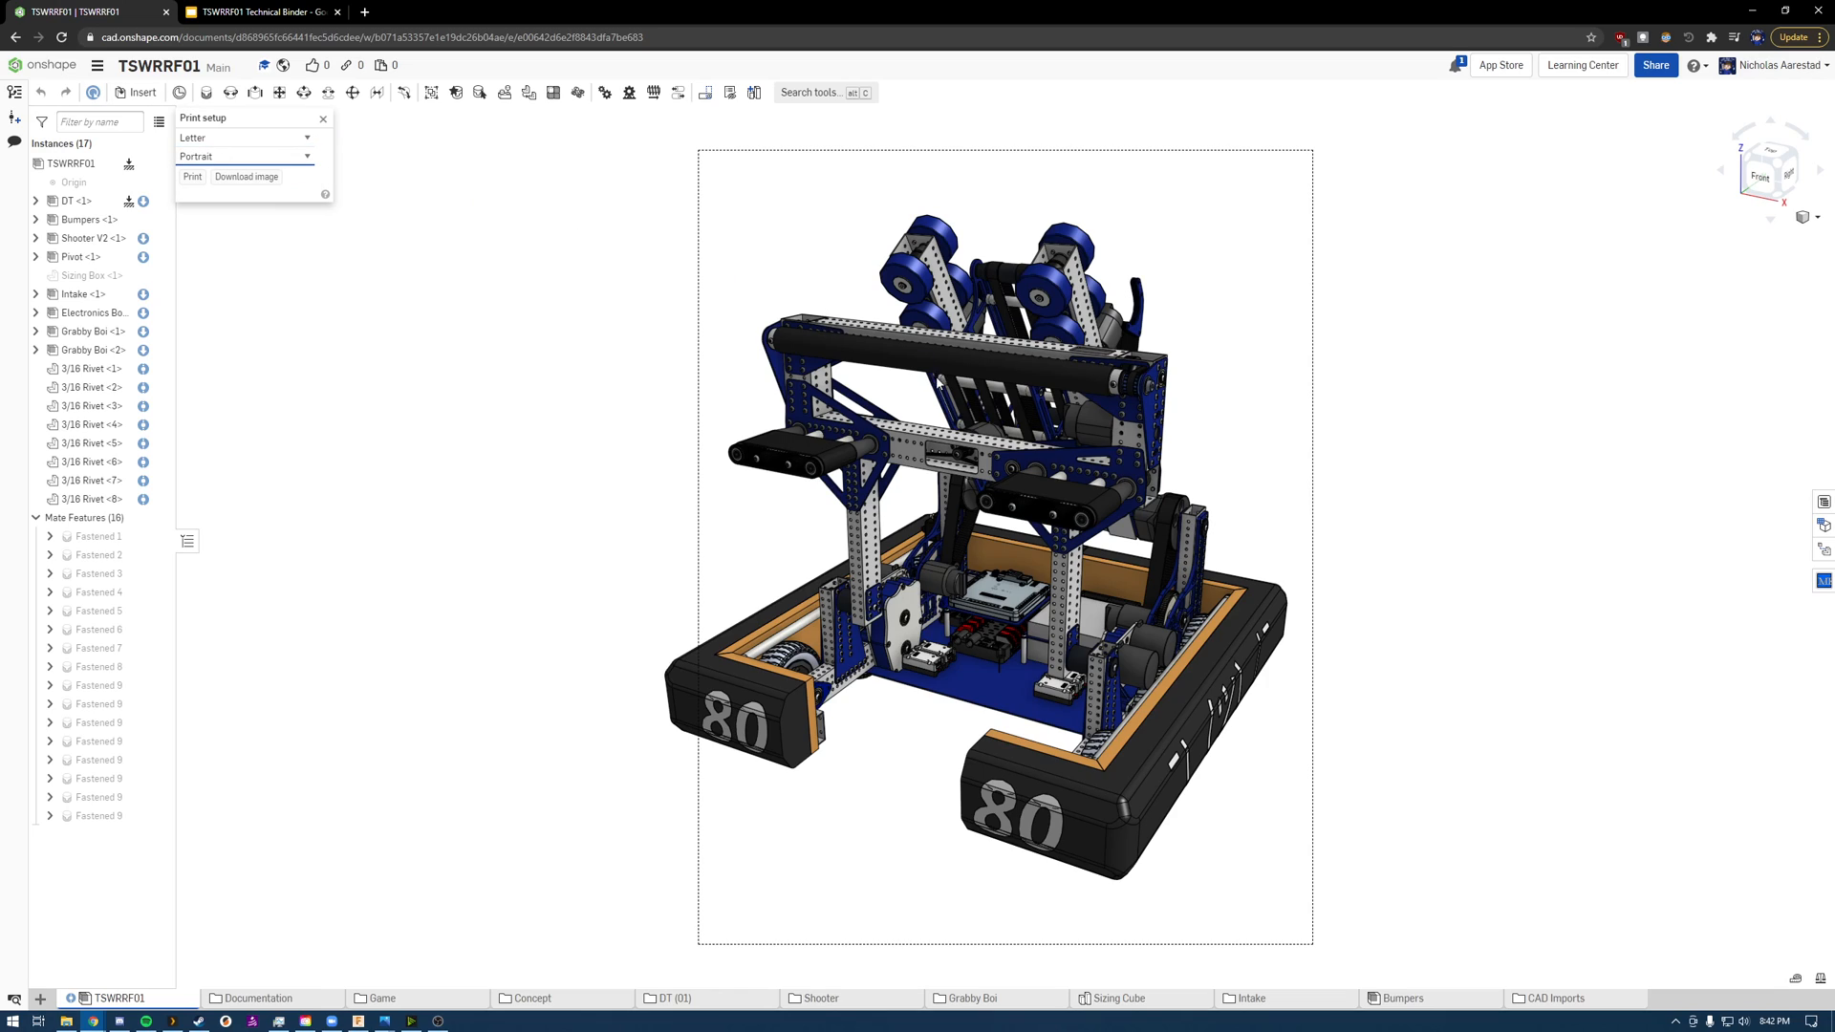
{"action": "middle_click_drag", "start_coordinate": [938, 384], "coordinate": [962, 385]}
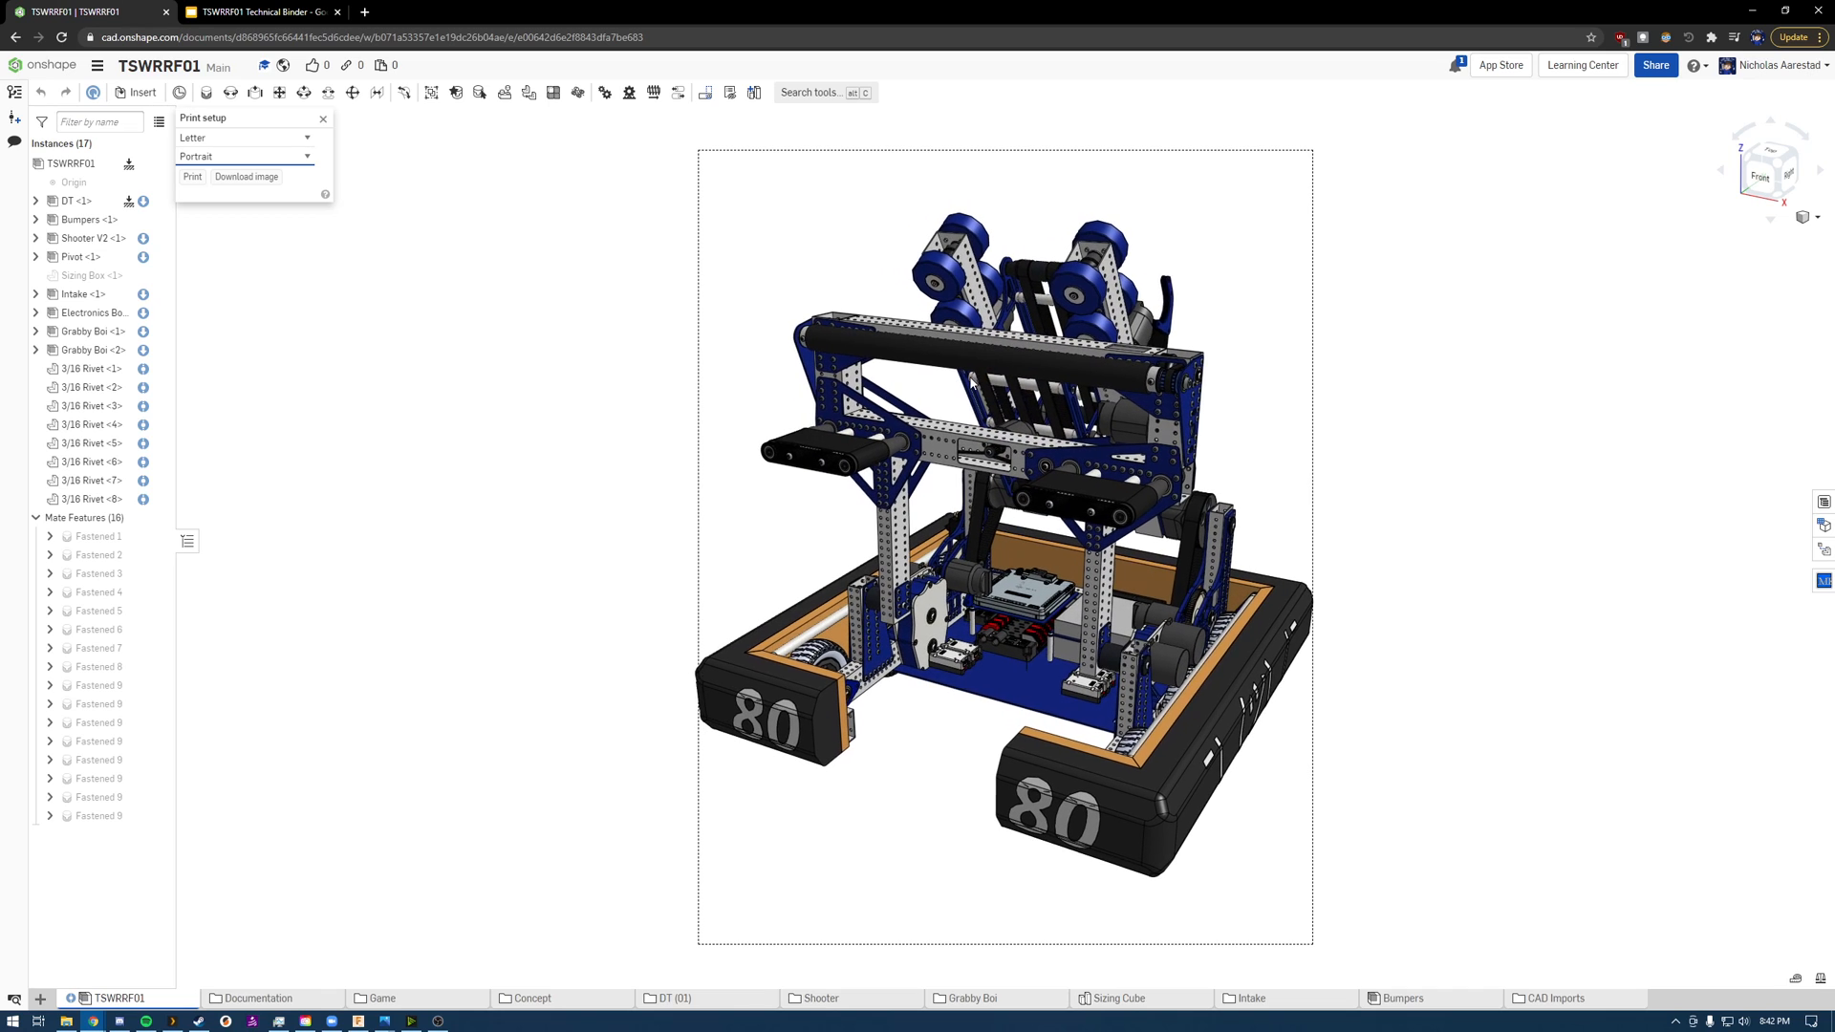
{"action": "scroll", "coordinate": [975, 380], "scroll_direction": "up", "scroll_amount": 3}
{"action": "scroll", "coordinate": [976, 380], "scroll_direction": "down", "scroll_amount": 5}
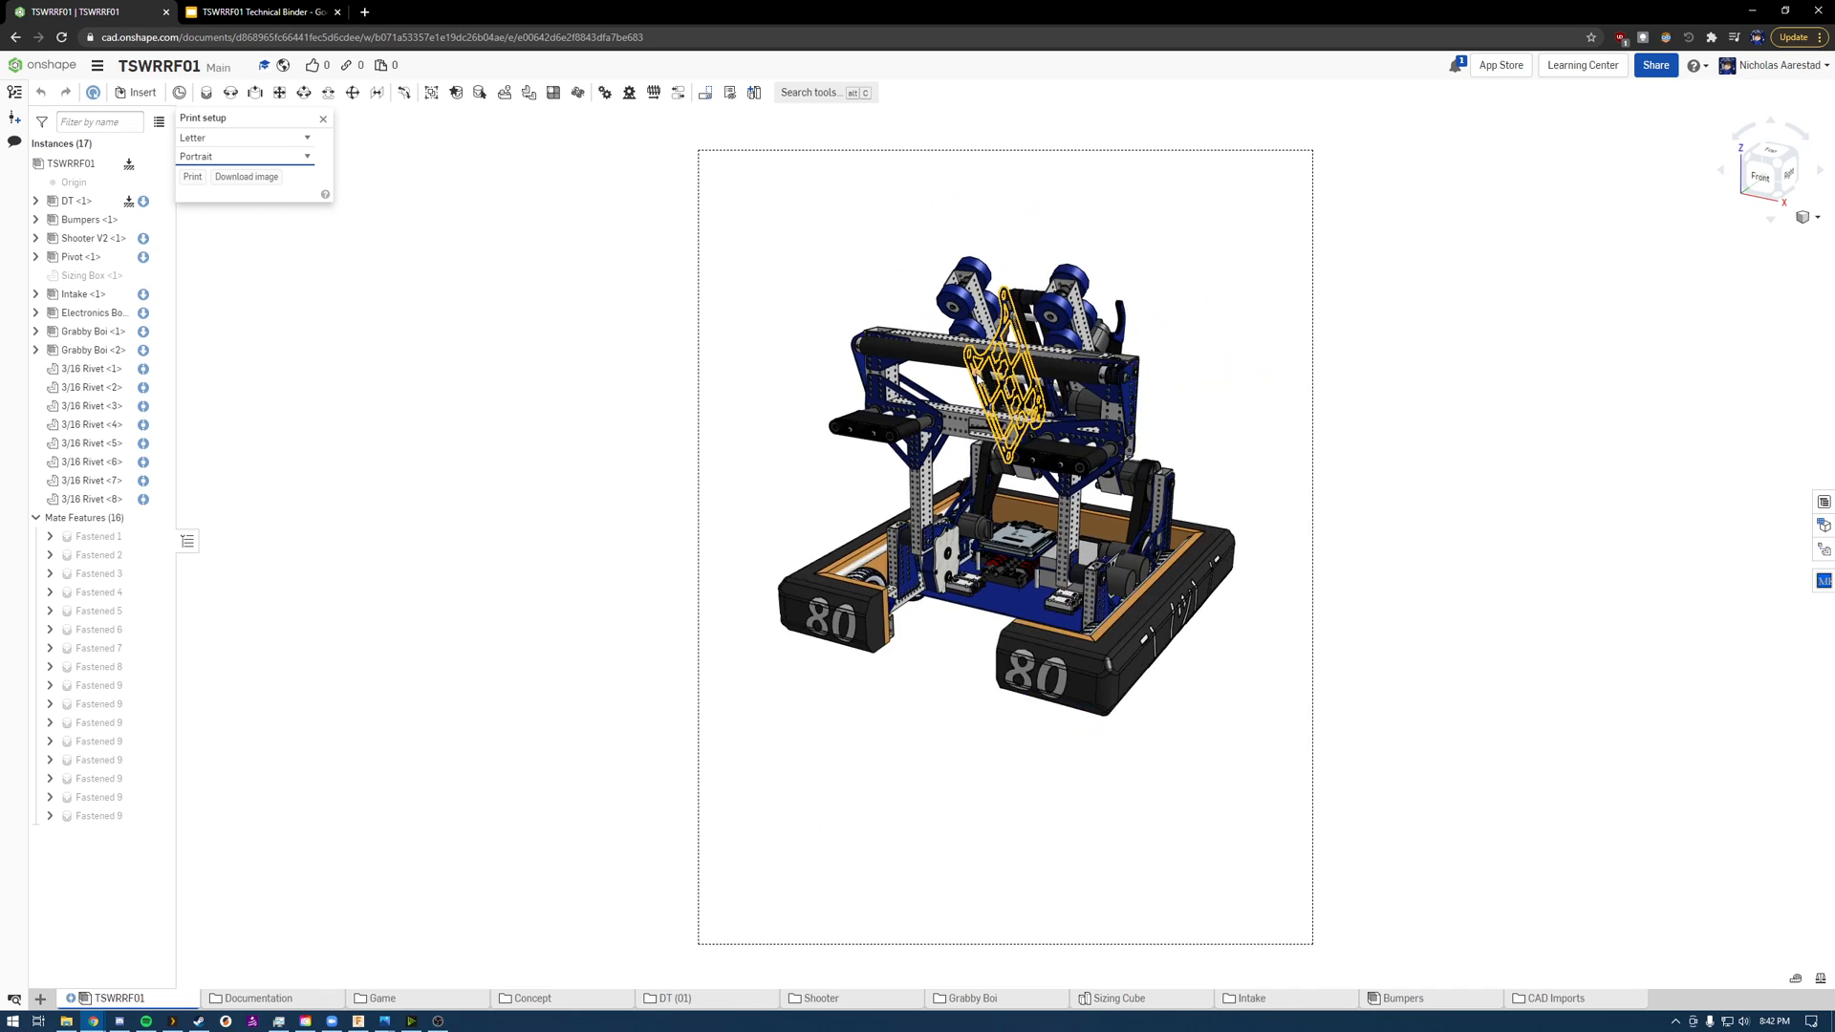
{"action": "scroll", "coordinate": [813, 268], "scroll_direction": "up", "scroll_amount": 4}
{"action": "right_click_drag", "start_coordinate": [812, 260], "coordinate": [845, 277]}
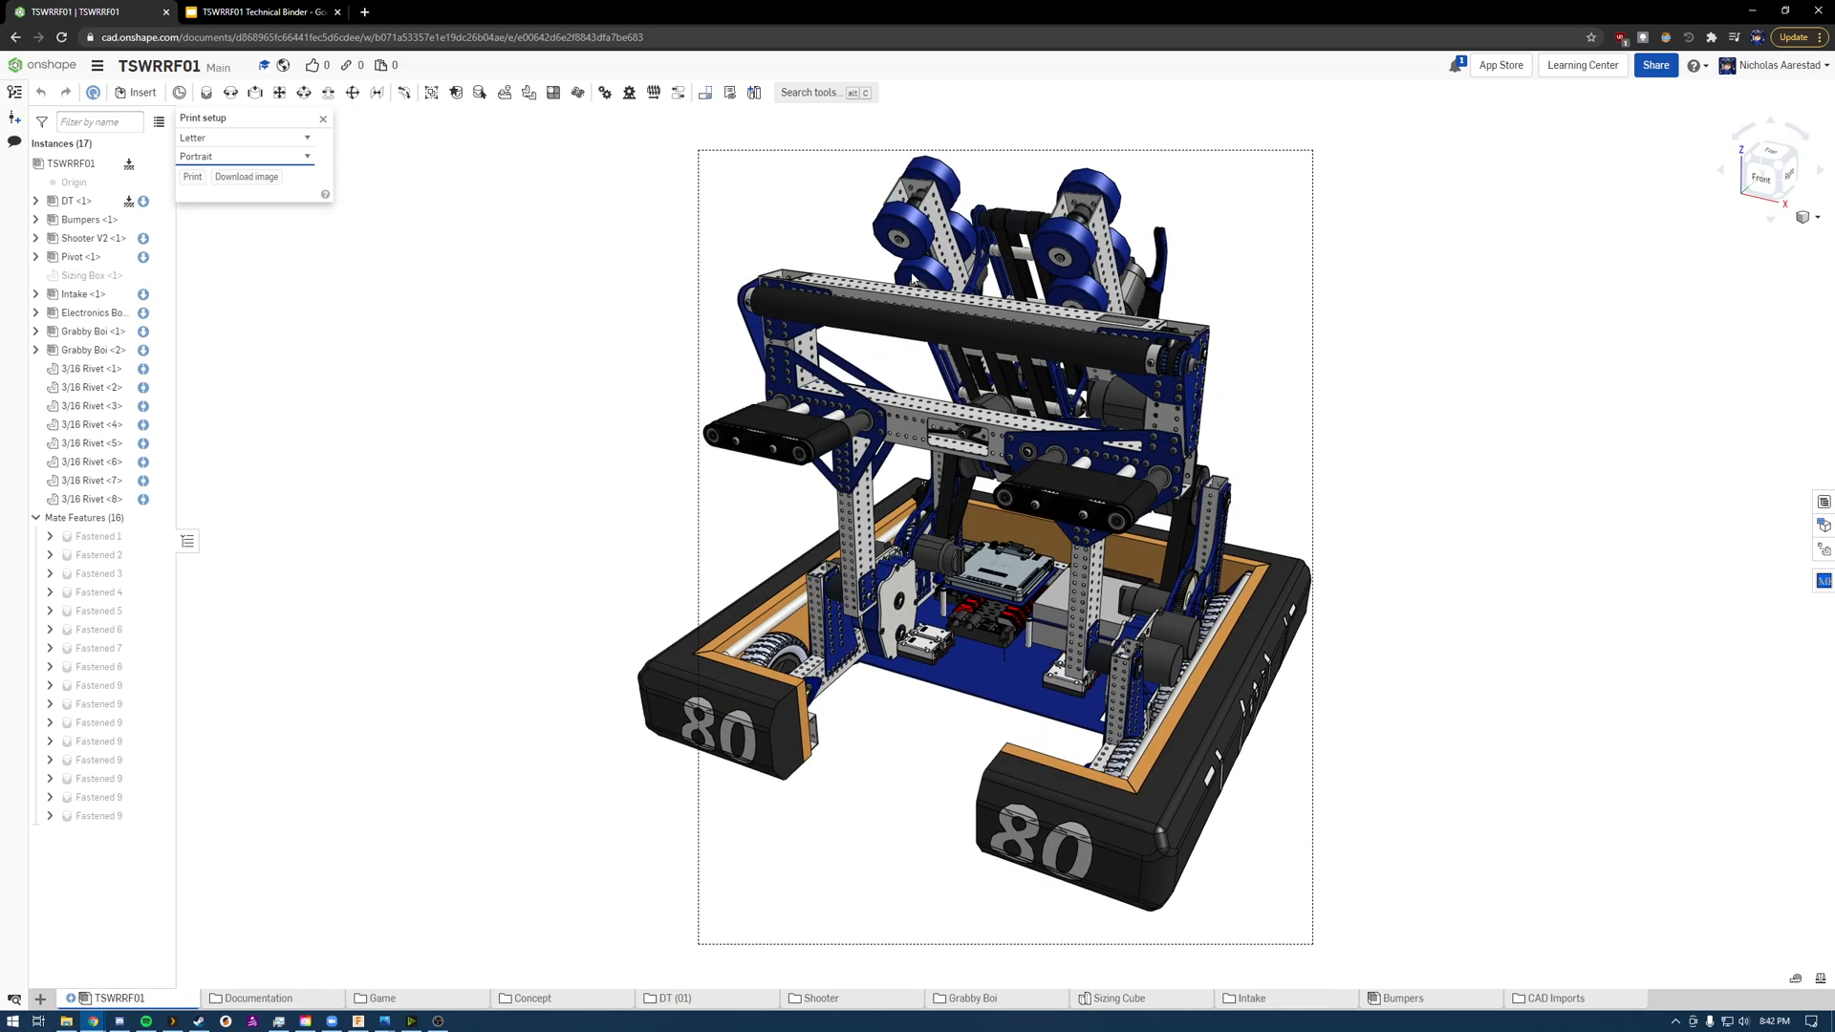
Step: Preview the robot with Hidden edges removed in the print area, restore the Shaded display, and close the print setup
{"action": "left_click", "coordinate": [1806, 218]}
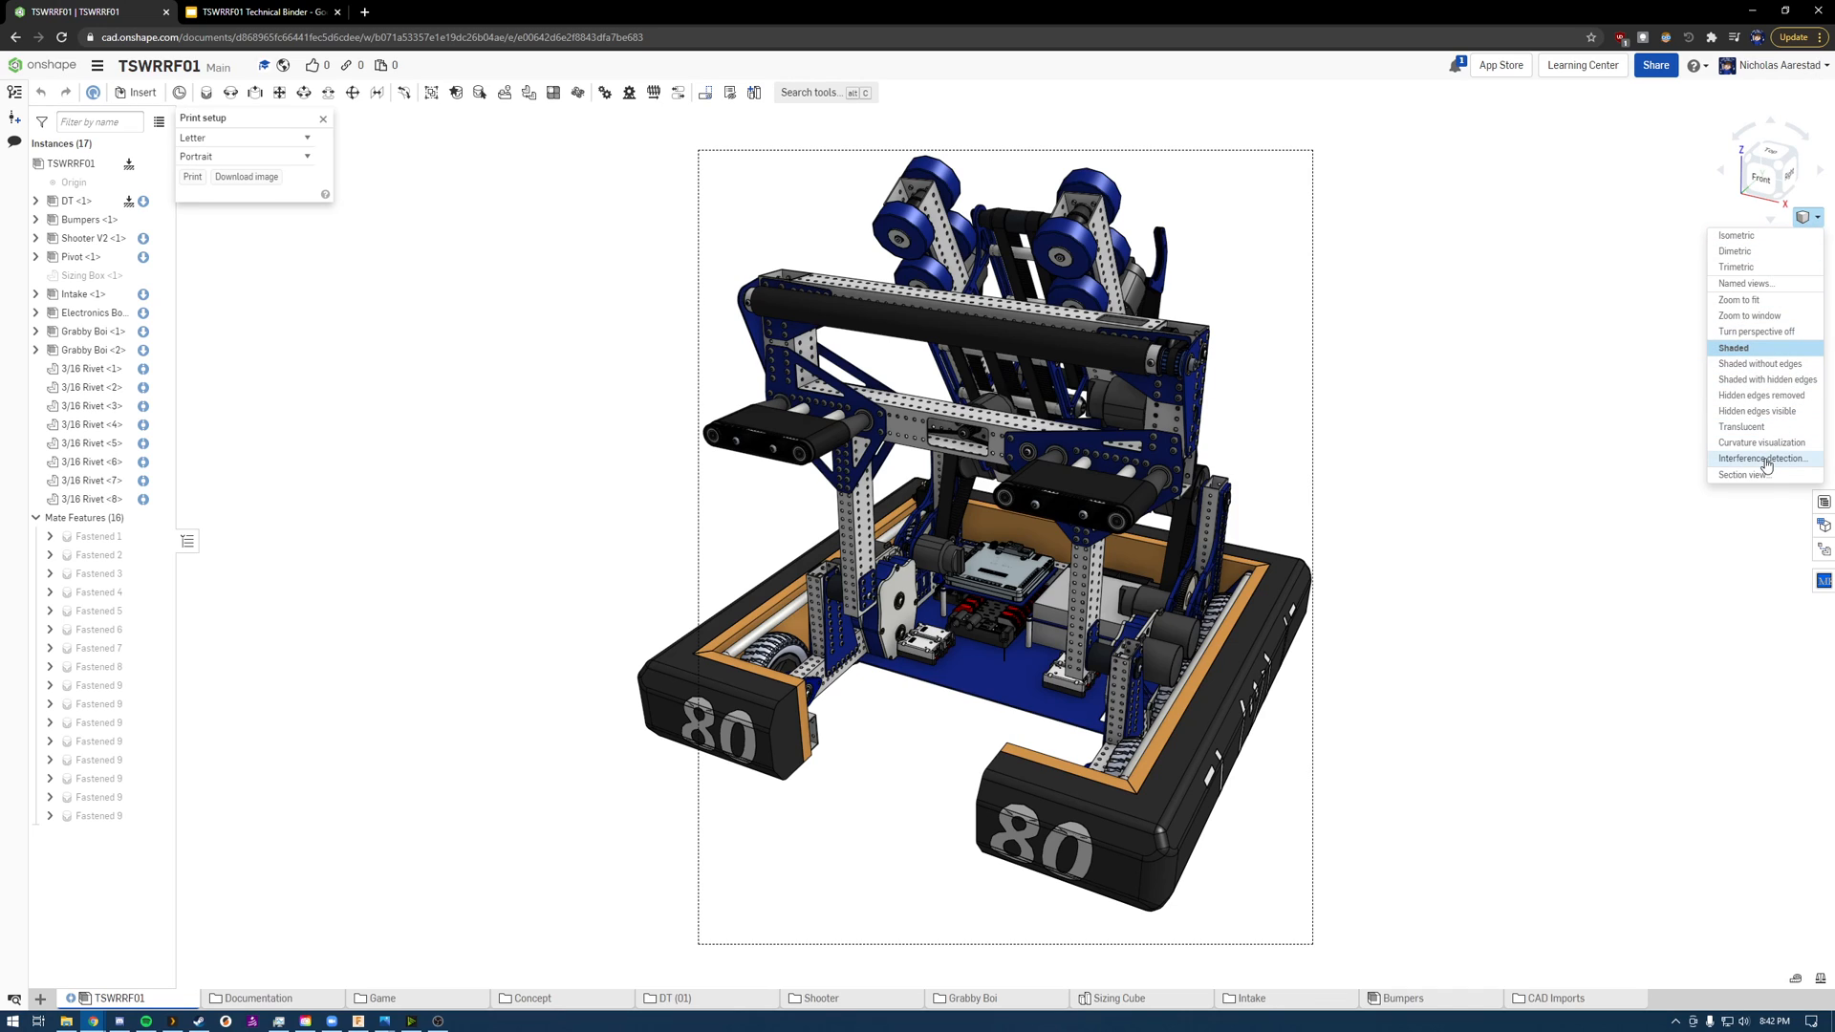
{"action": "left_click", "coordinate": [1746, 411]}
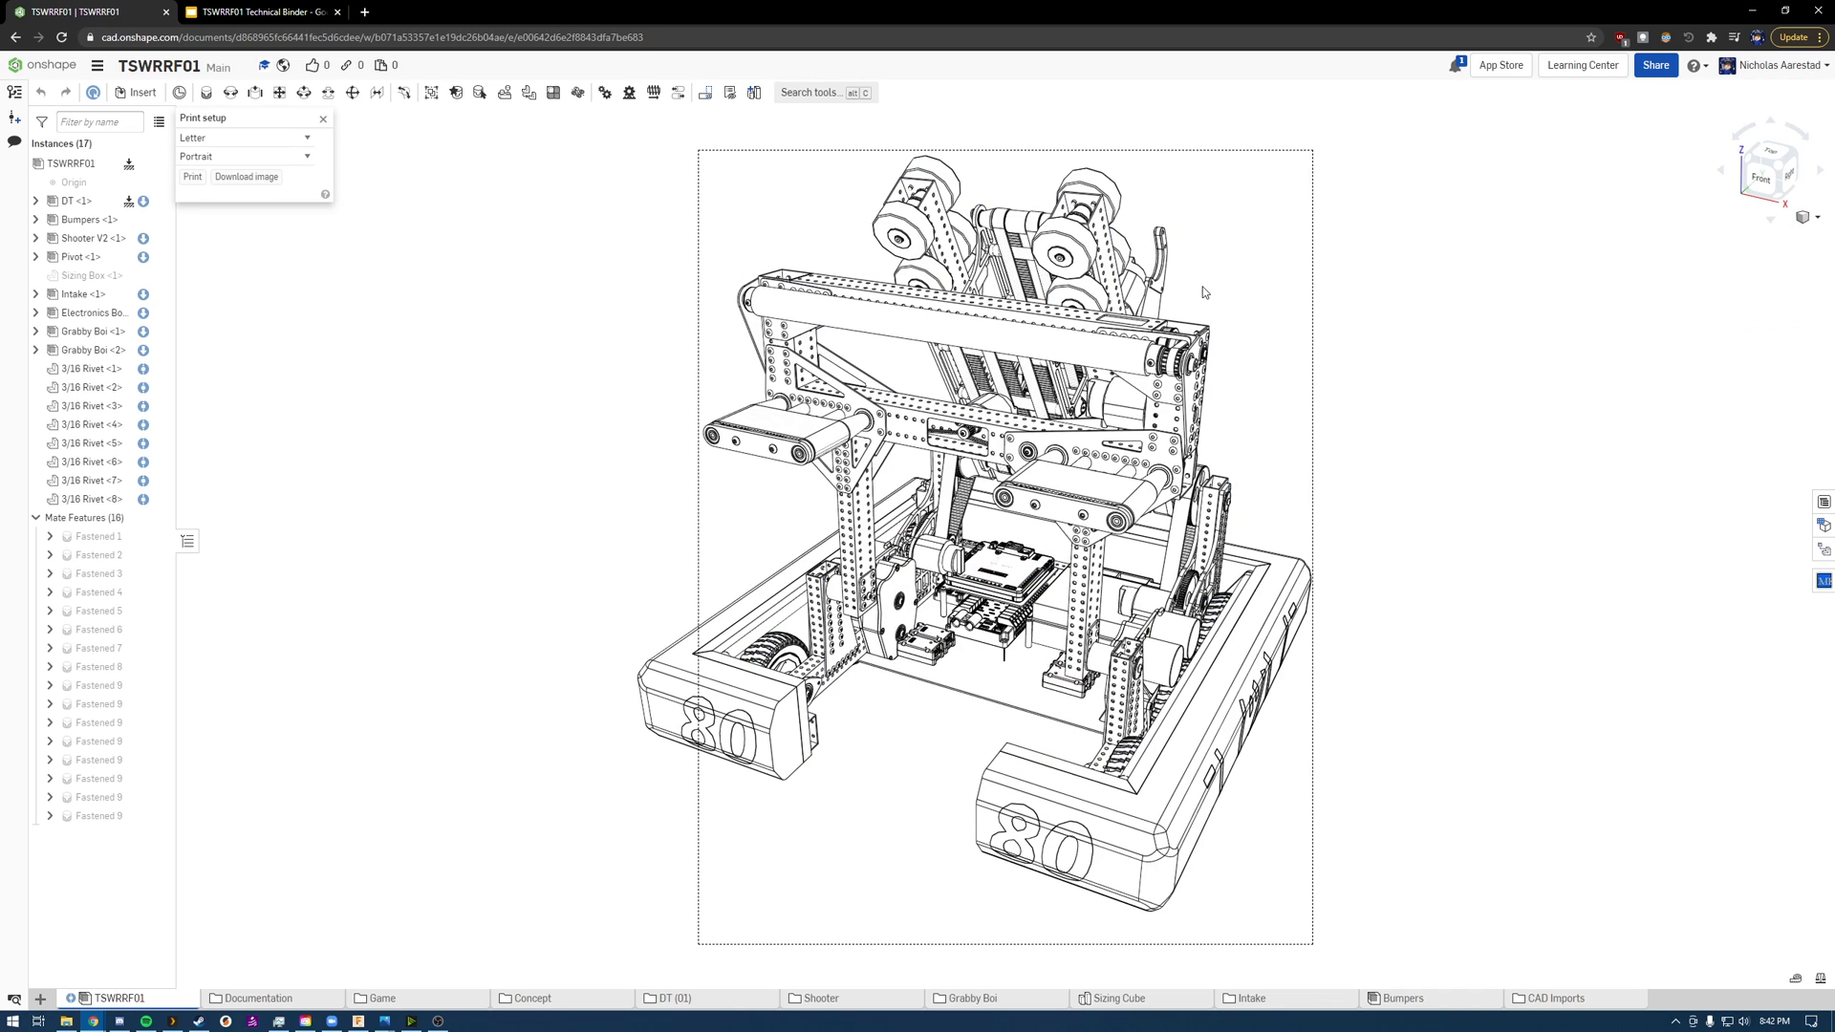
{"action": "scroll", "coordinate": [749, 206], "scroll_direction": "up", "scroll_amount": 5}
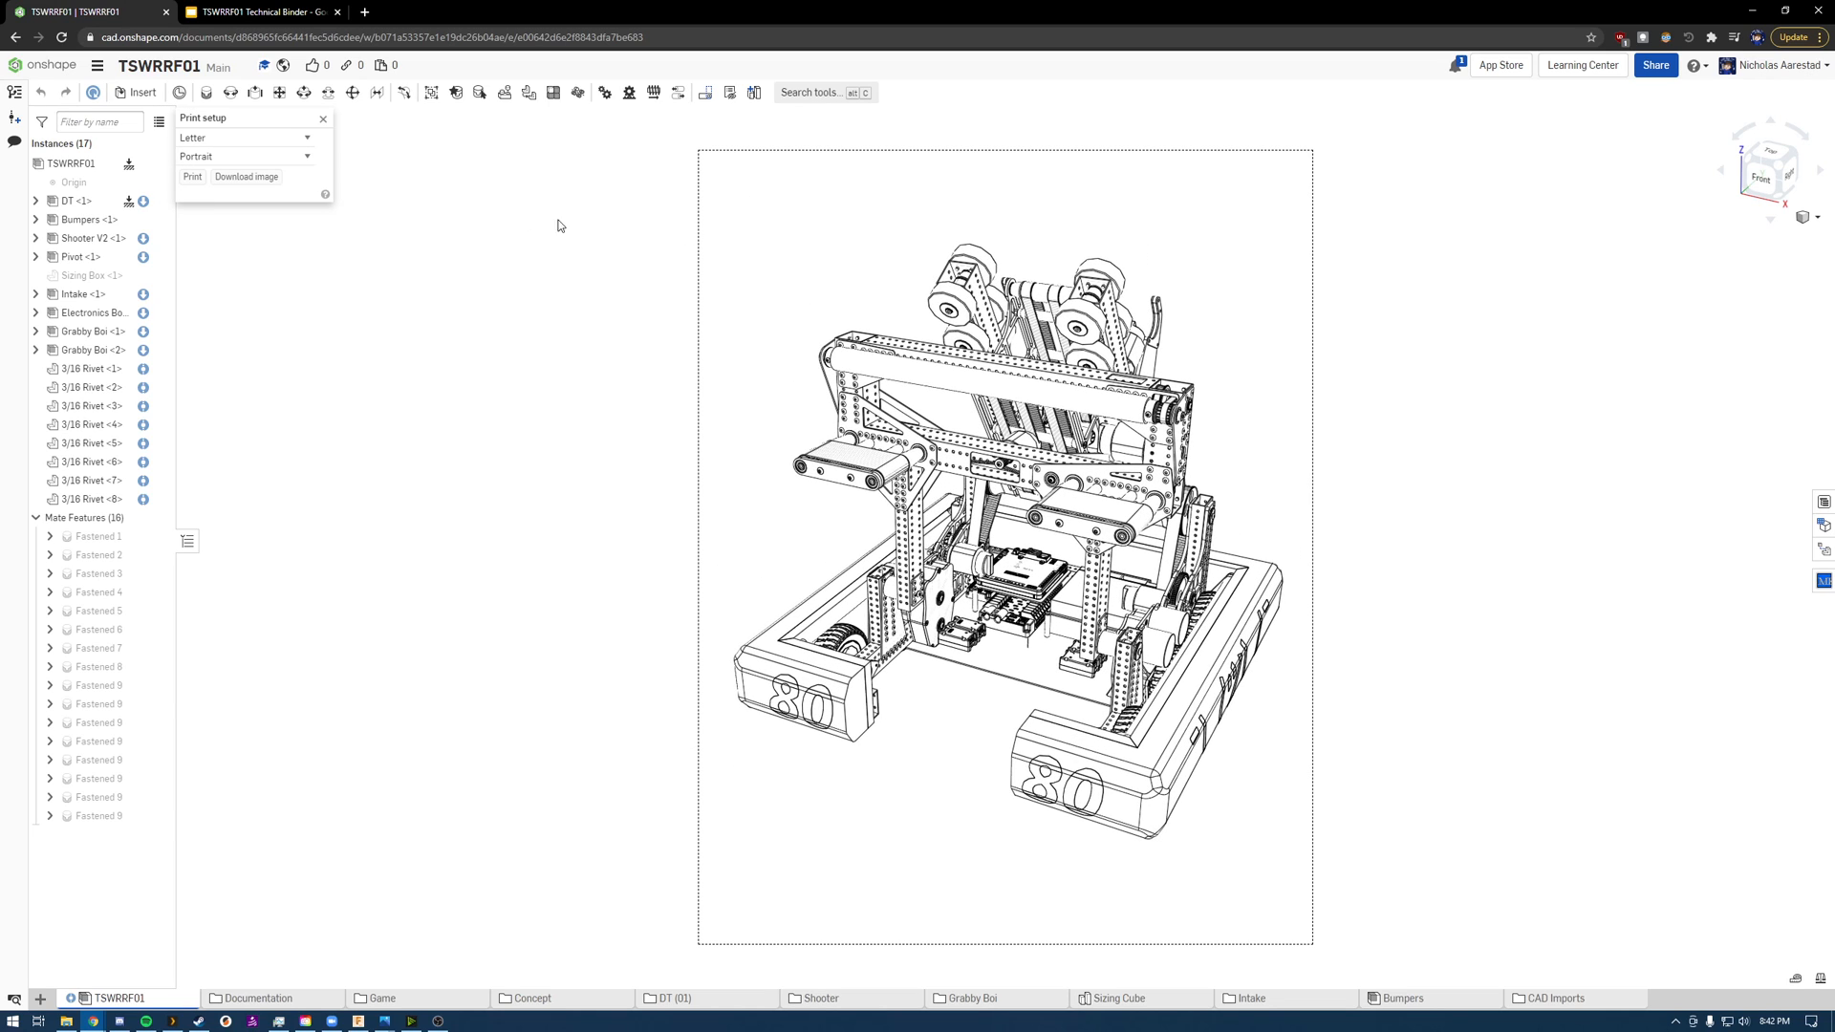
{"action": "left_click", "coordinate": [1809, 217]}
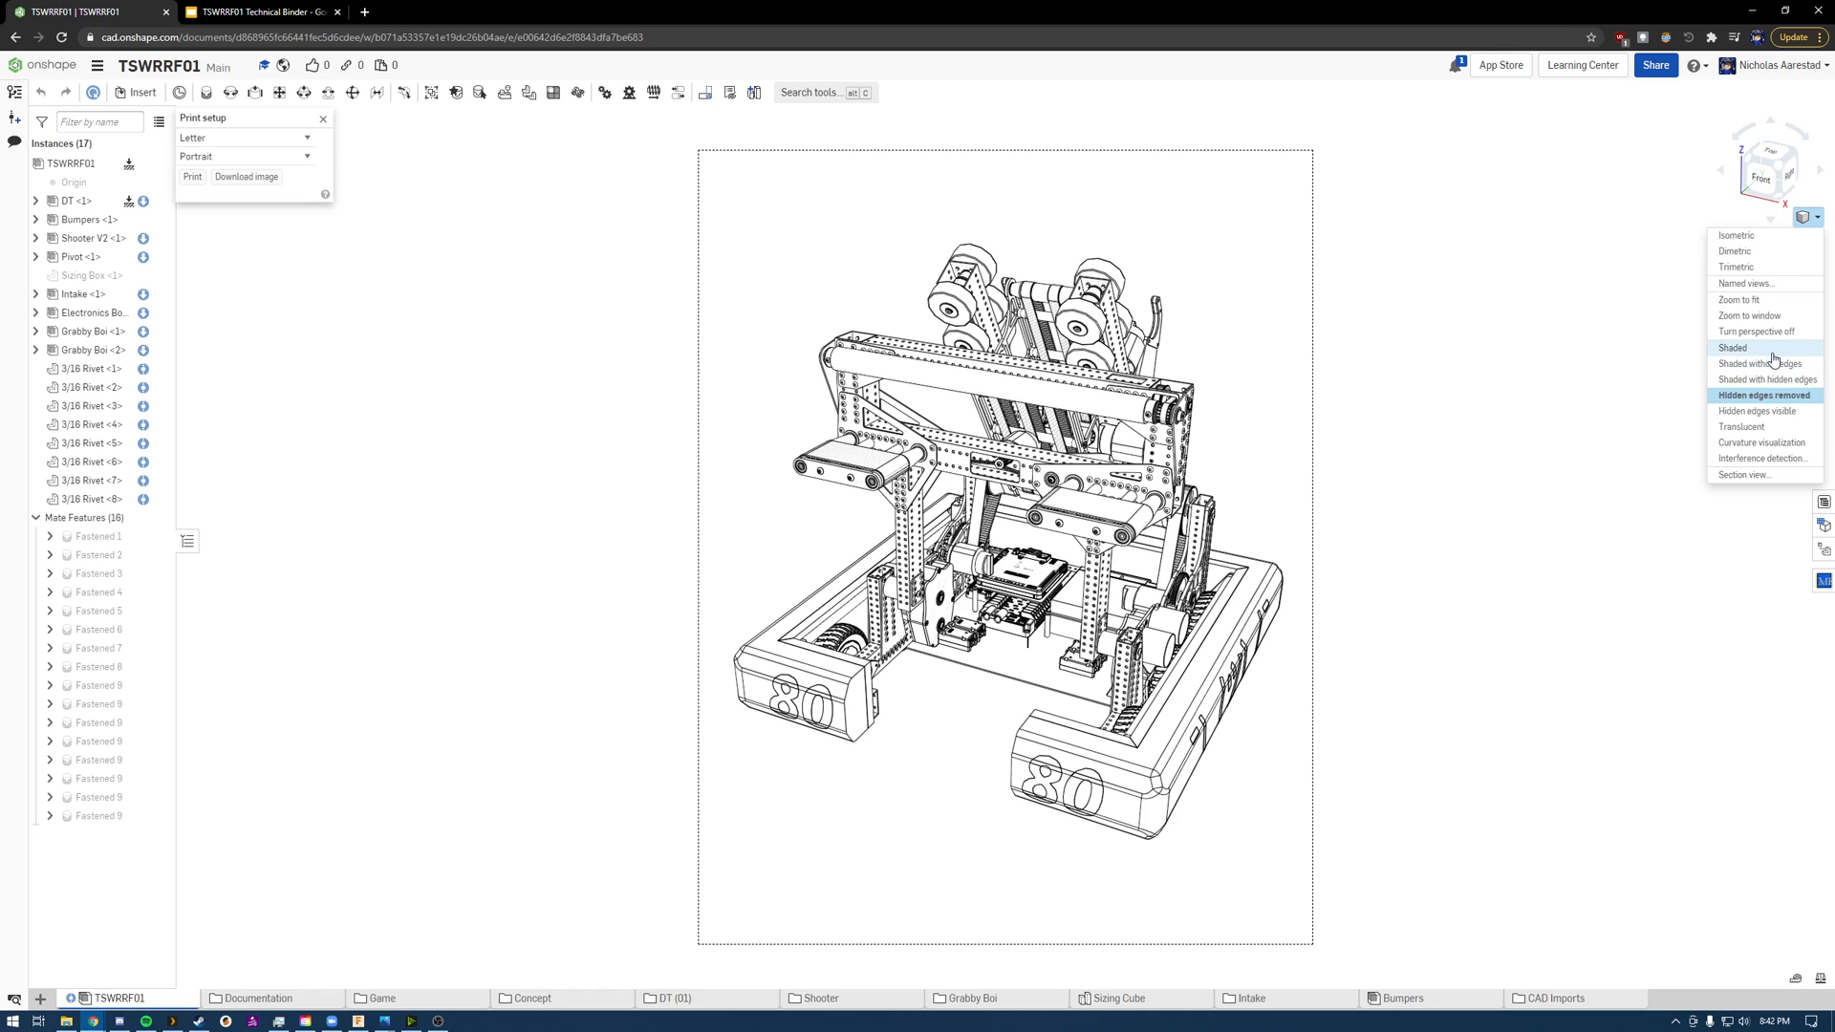
{"action": "left_click", "coordinate": [1734, 348]}
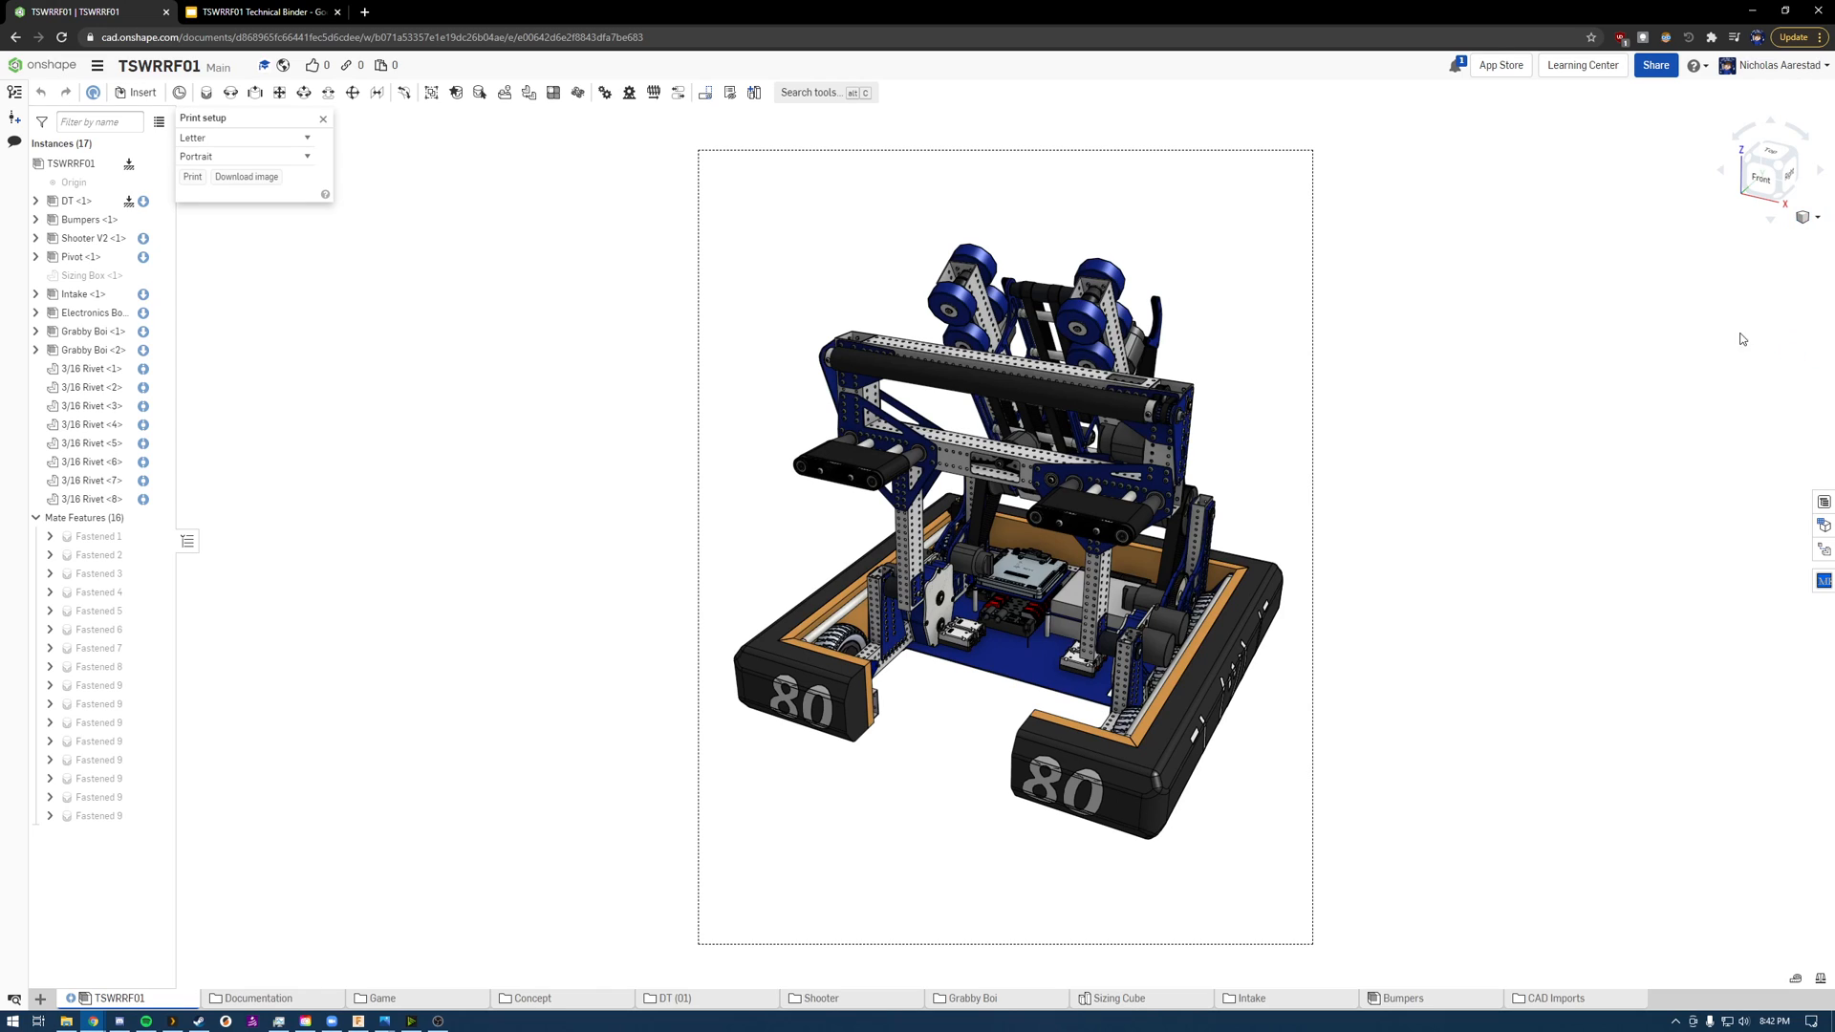
{"action": "left_click", "coordinate": [323, 120]}
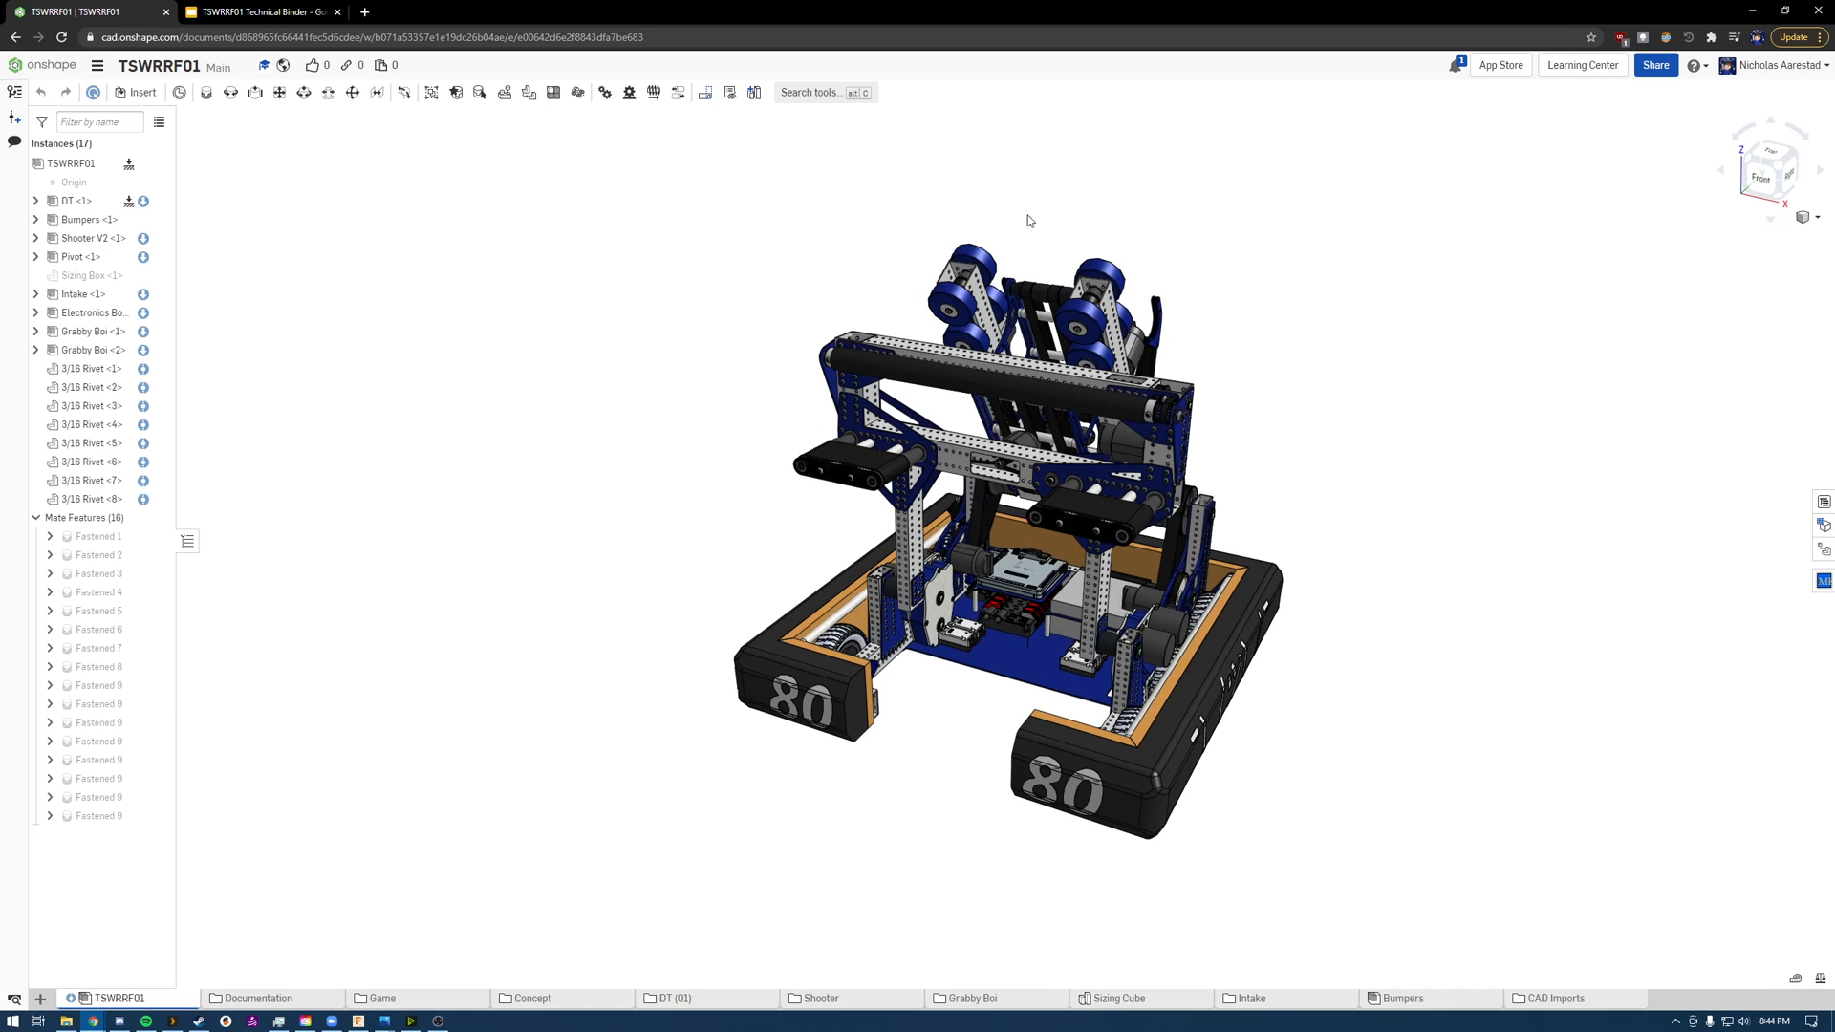
Step: Examine the complete shaded robot assembly in perspective from several angles and distances
{"action": "right_click_drag", "start_coordinate": [1113, 212], "coordinate": [1101, 237]}
{"action": "scroll", "coordinate": [1133, 409], "scroll_direction": "up", "scroll_amount": 2}
{"action": "scroll", "coordinate": [1116, 409], "scroll_direction": "down", "scroll_amount": 2}
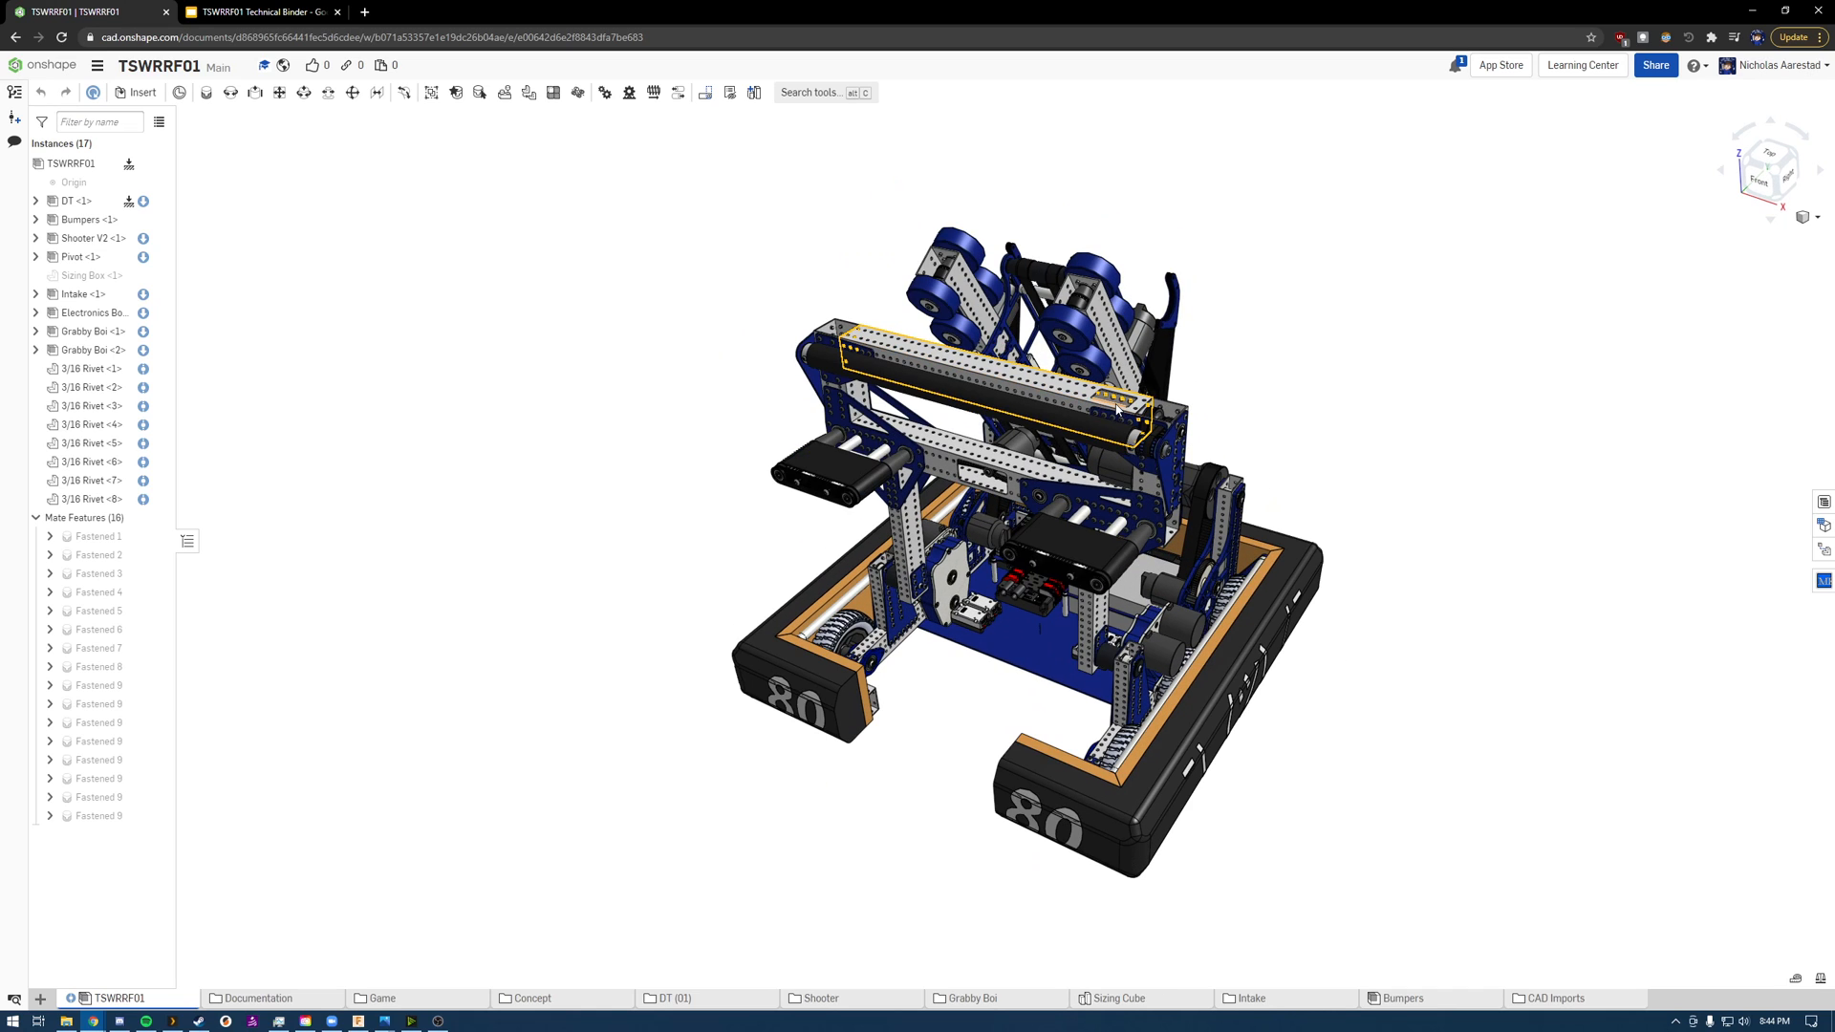
{"action": "right_click_drag", "start_coordinate": [762, 429], "coordinate": [713, 415]}
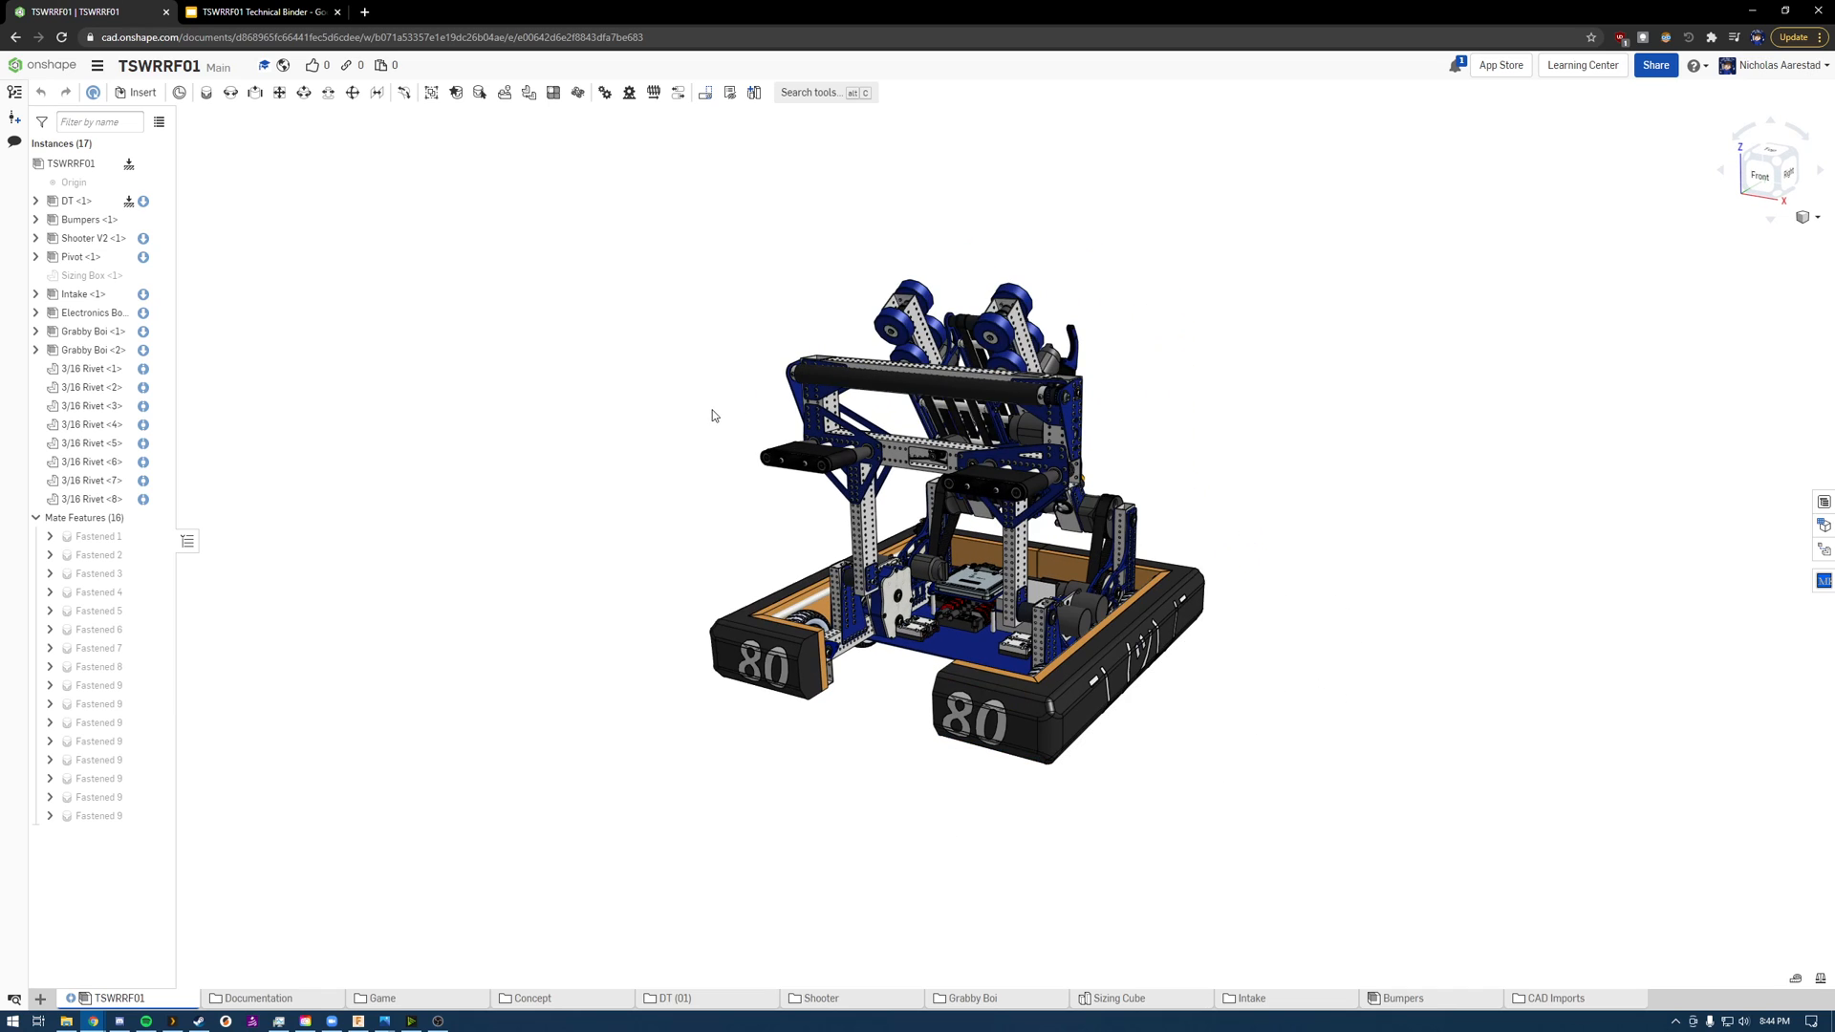
{"action": "scroll", "coordinate": [1046, 371], "scroll_direction": "up", "scroll_amount": 1}
{"action": "scroll", "coordinate": [1008, 391], "scroll_direction": "up", "scroll_amount": 3}
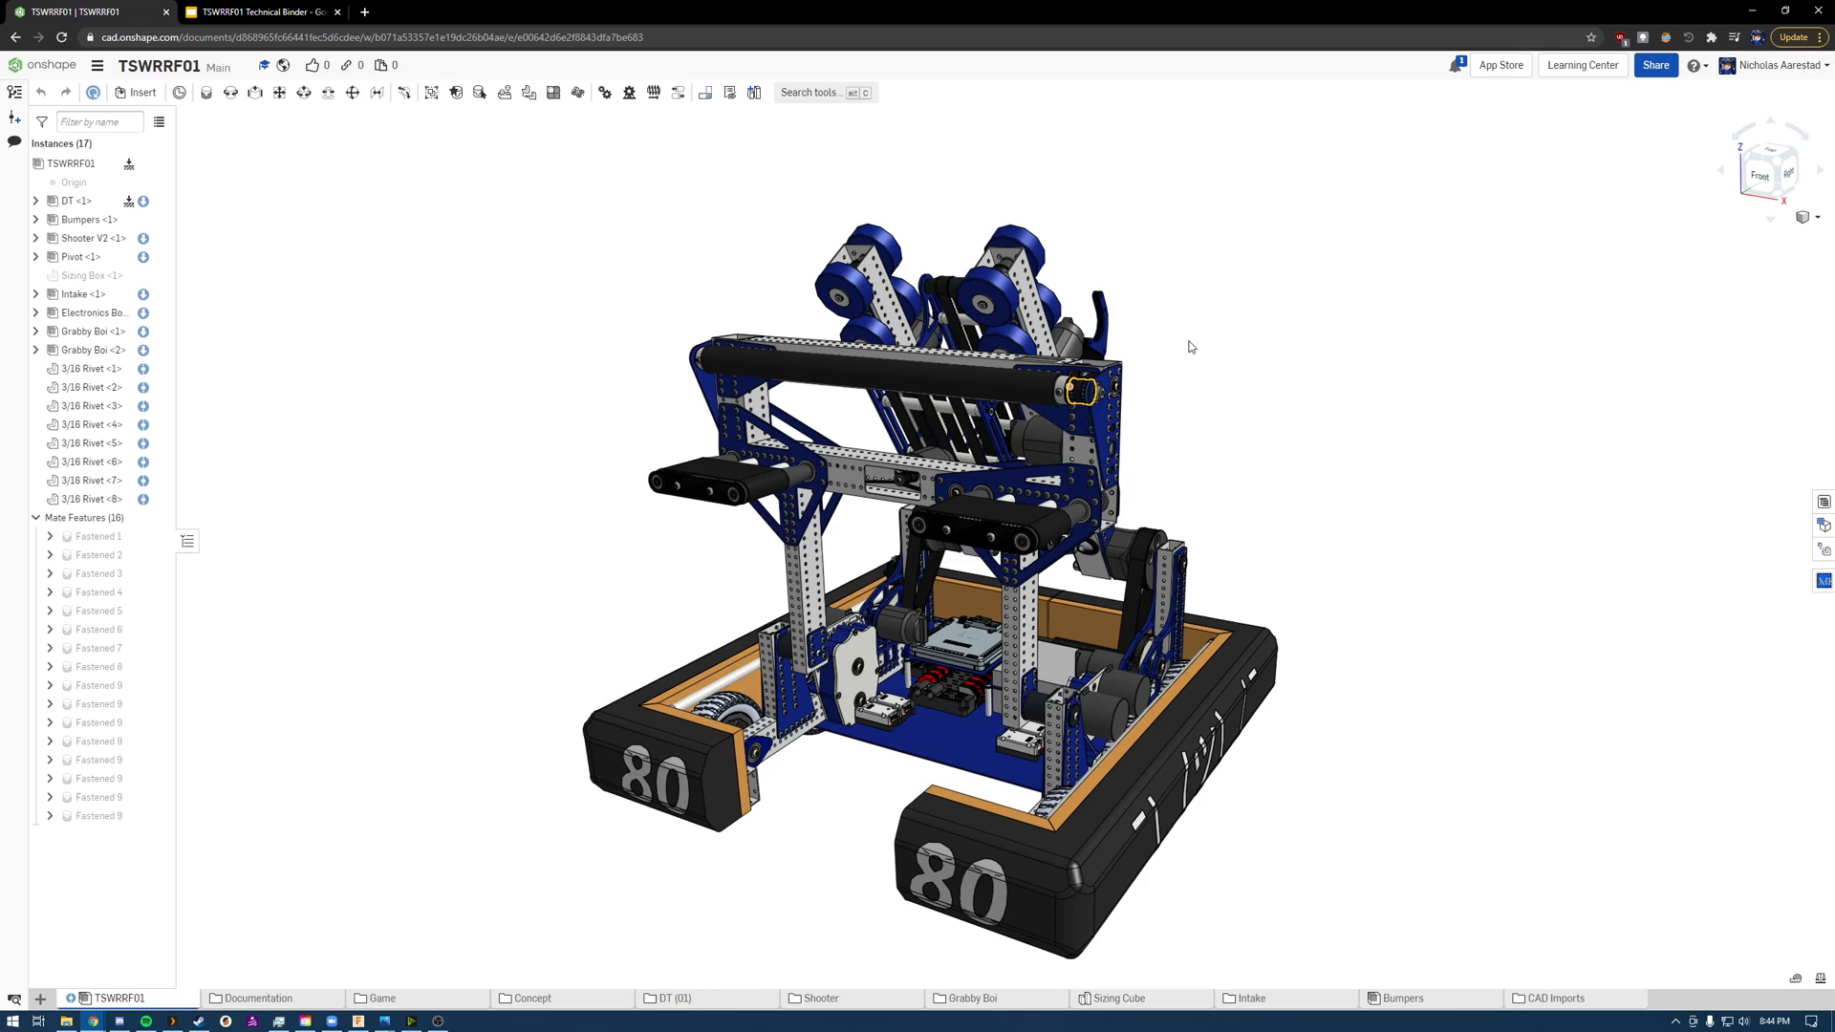
{"action": "scroll", "coordinate": [1191, 346], "scroll_direction": "down", "scroll_amount": 2}
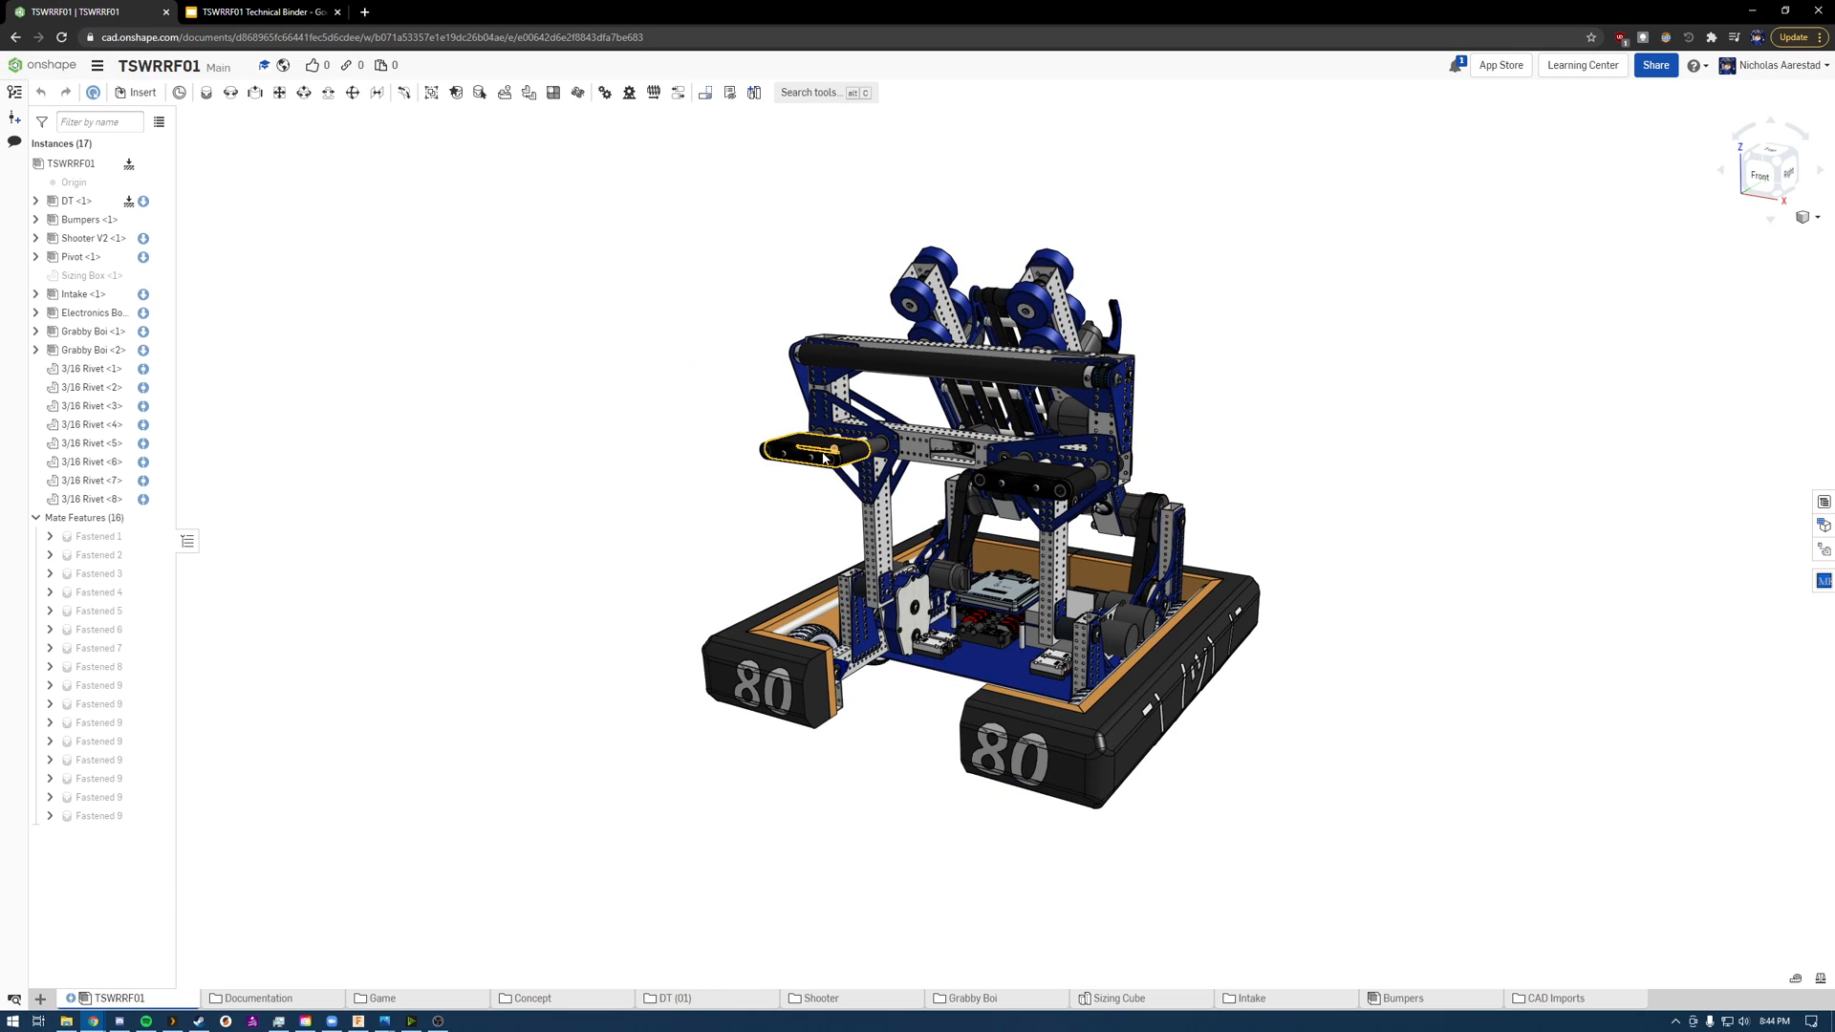
{"action": "right_click_drag", "start_coordinate": [810, 488], "coordinate": [805, 500]}
{"action": "scroll", "coordinate": [1011, 901], "scroll_direction": "down", "scroll_amount": 2}
{"action": "scroll", "coordinate": [1009, 902], "scroll_direction": "up", "scroll_amount": 4}
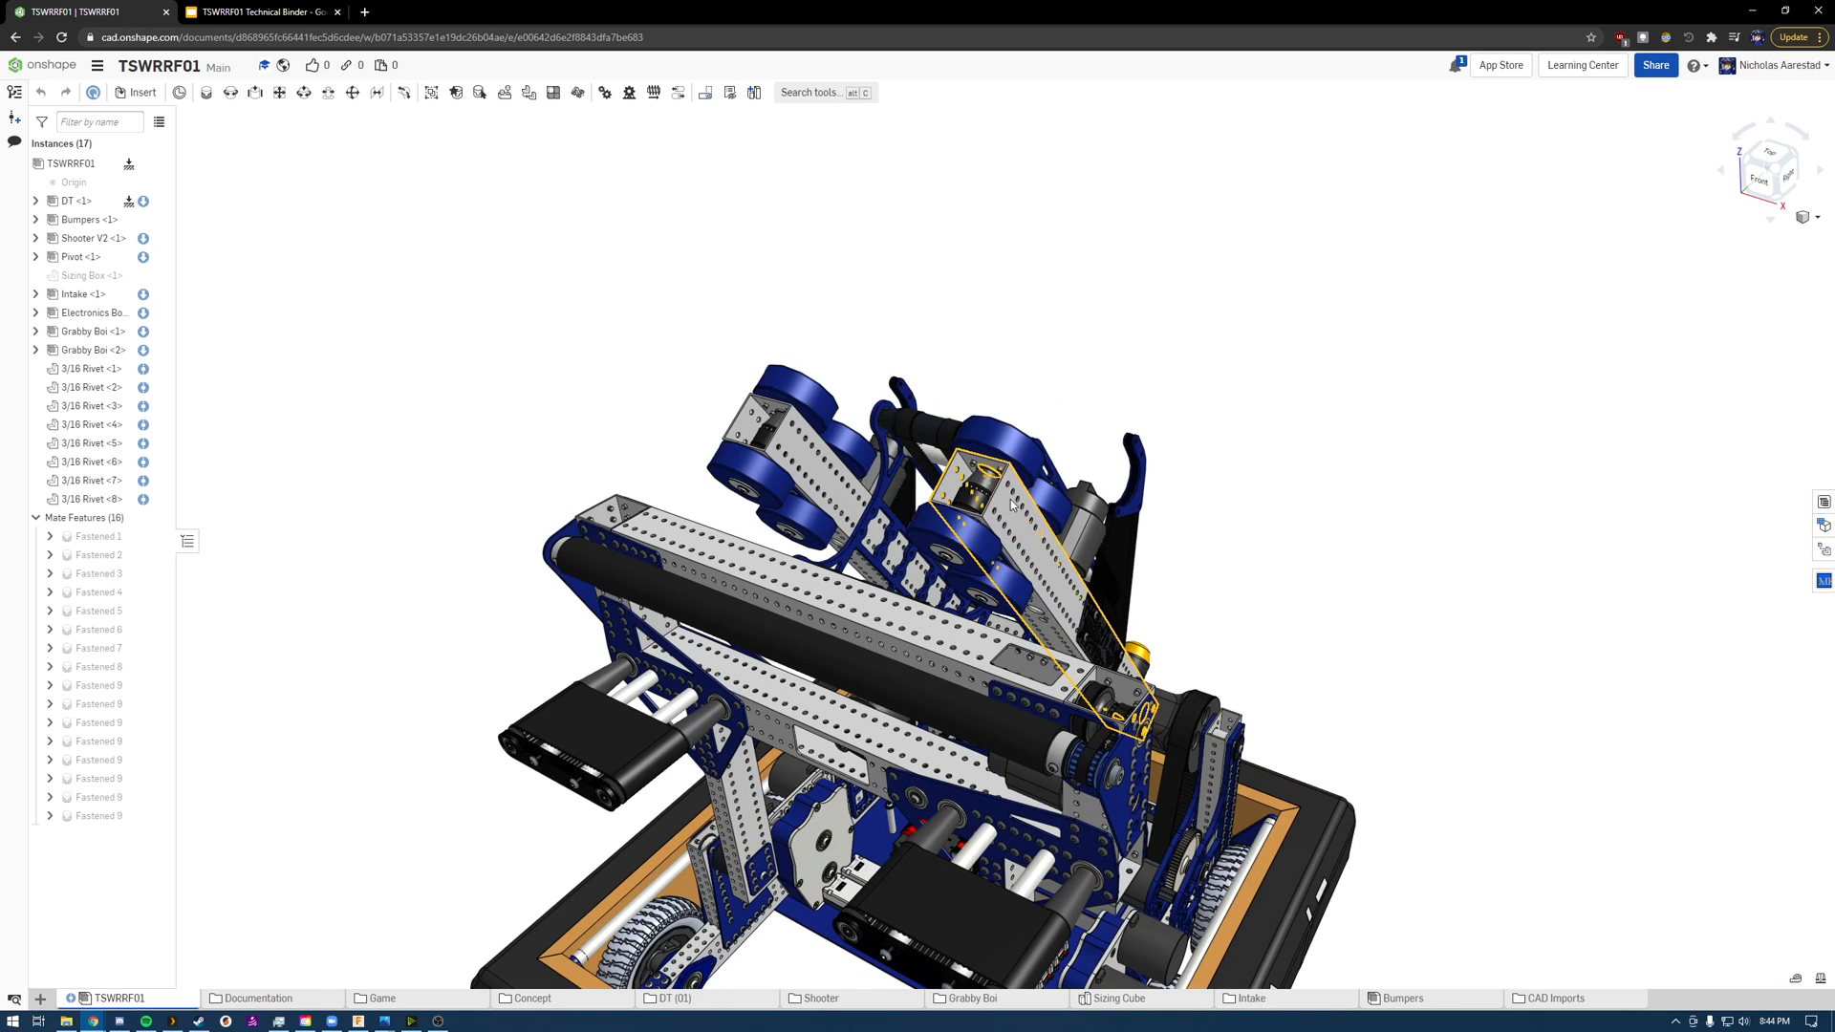
{"action": "scroll", "coordinate": [1007, 903], "scroll_direction": "down", "scroll_amount": 3}
{"action": "scroll", "coordinate": [1005, 900], "scroll_direction": "up", "scroll_amount": 2}
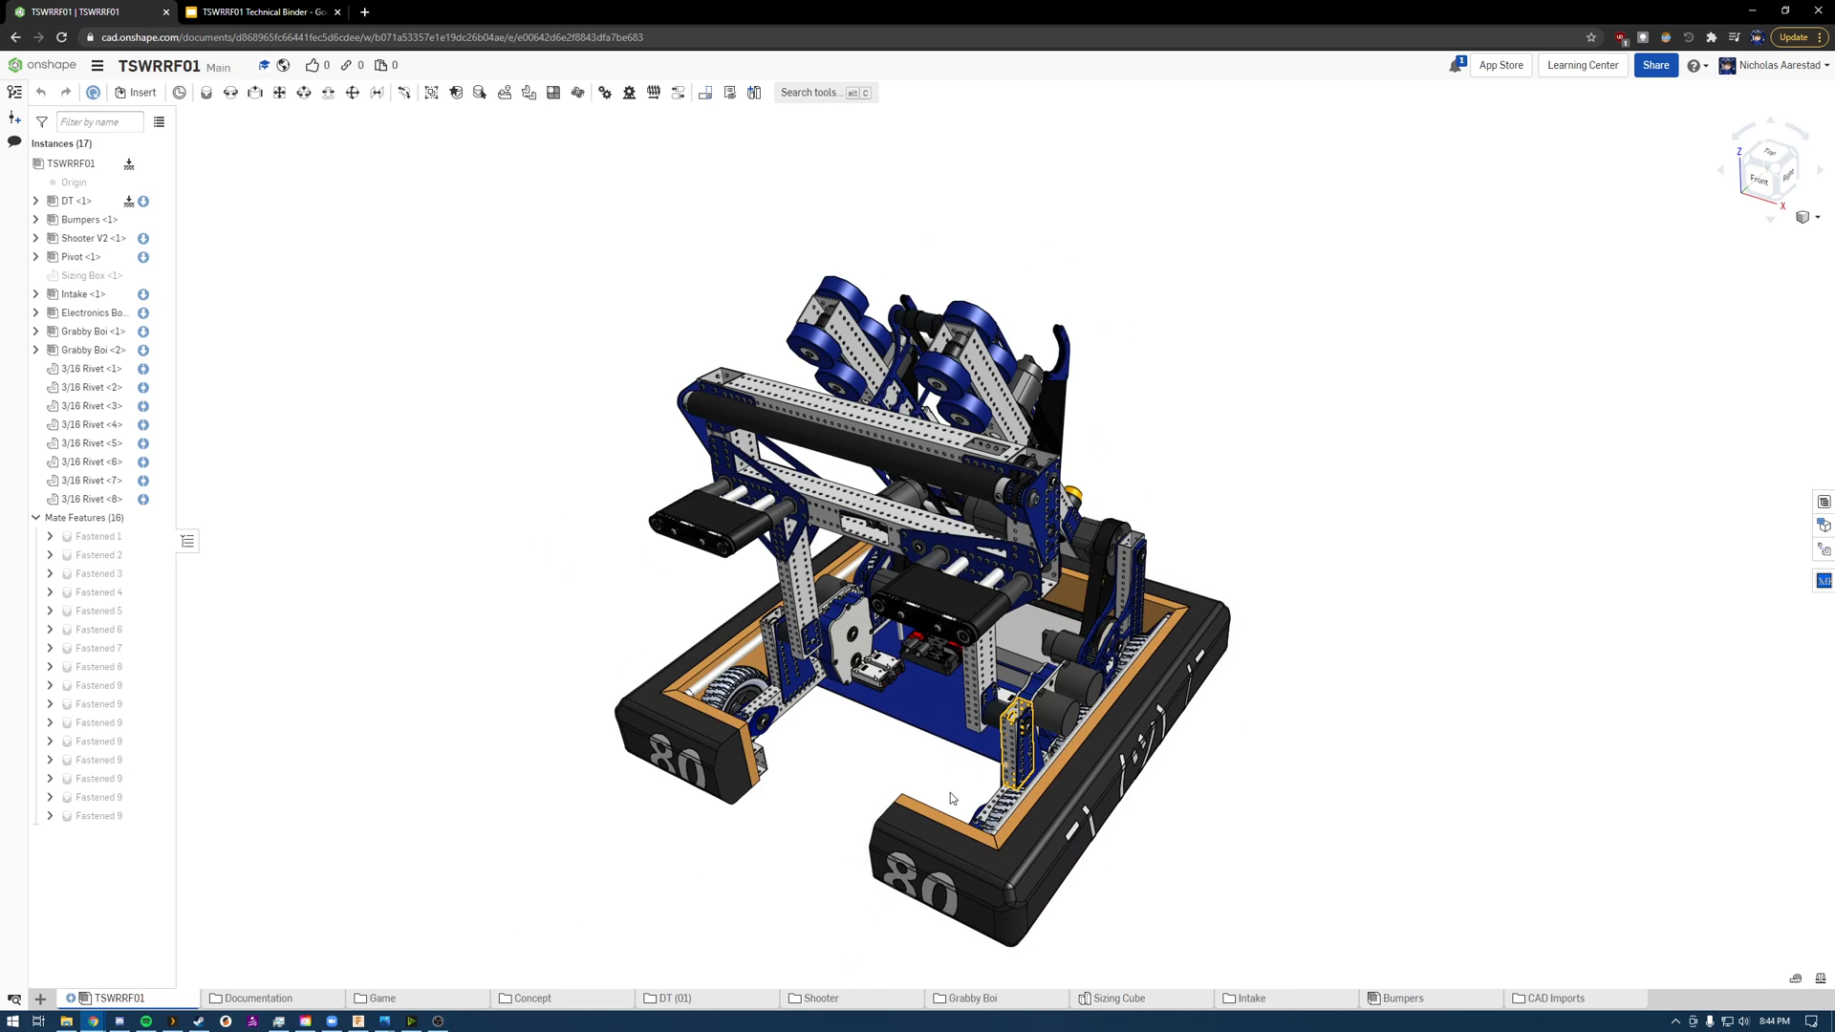
{"action": "middle_click_drag", "start_coordinate": [903, 774], "coordinate": [903, 729]}
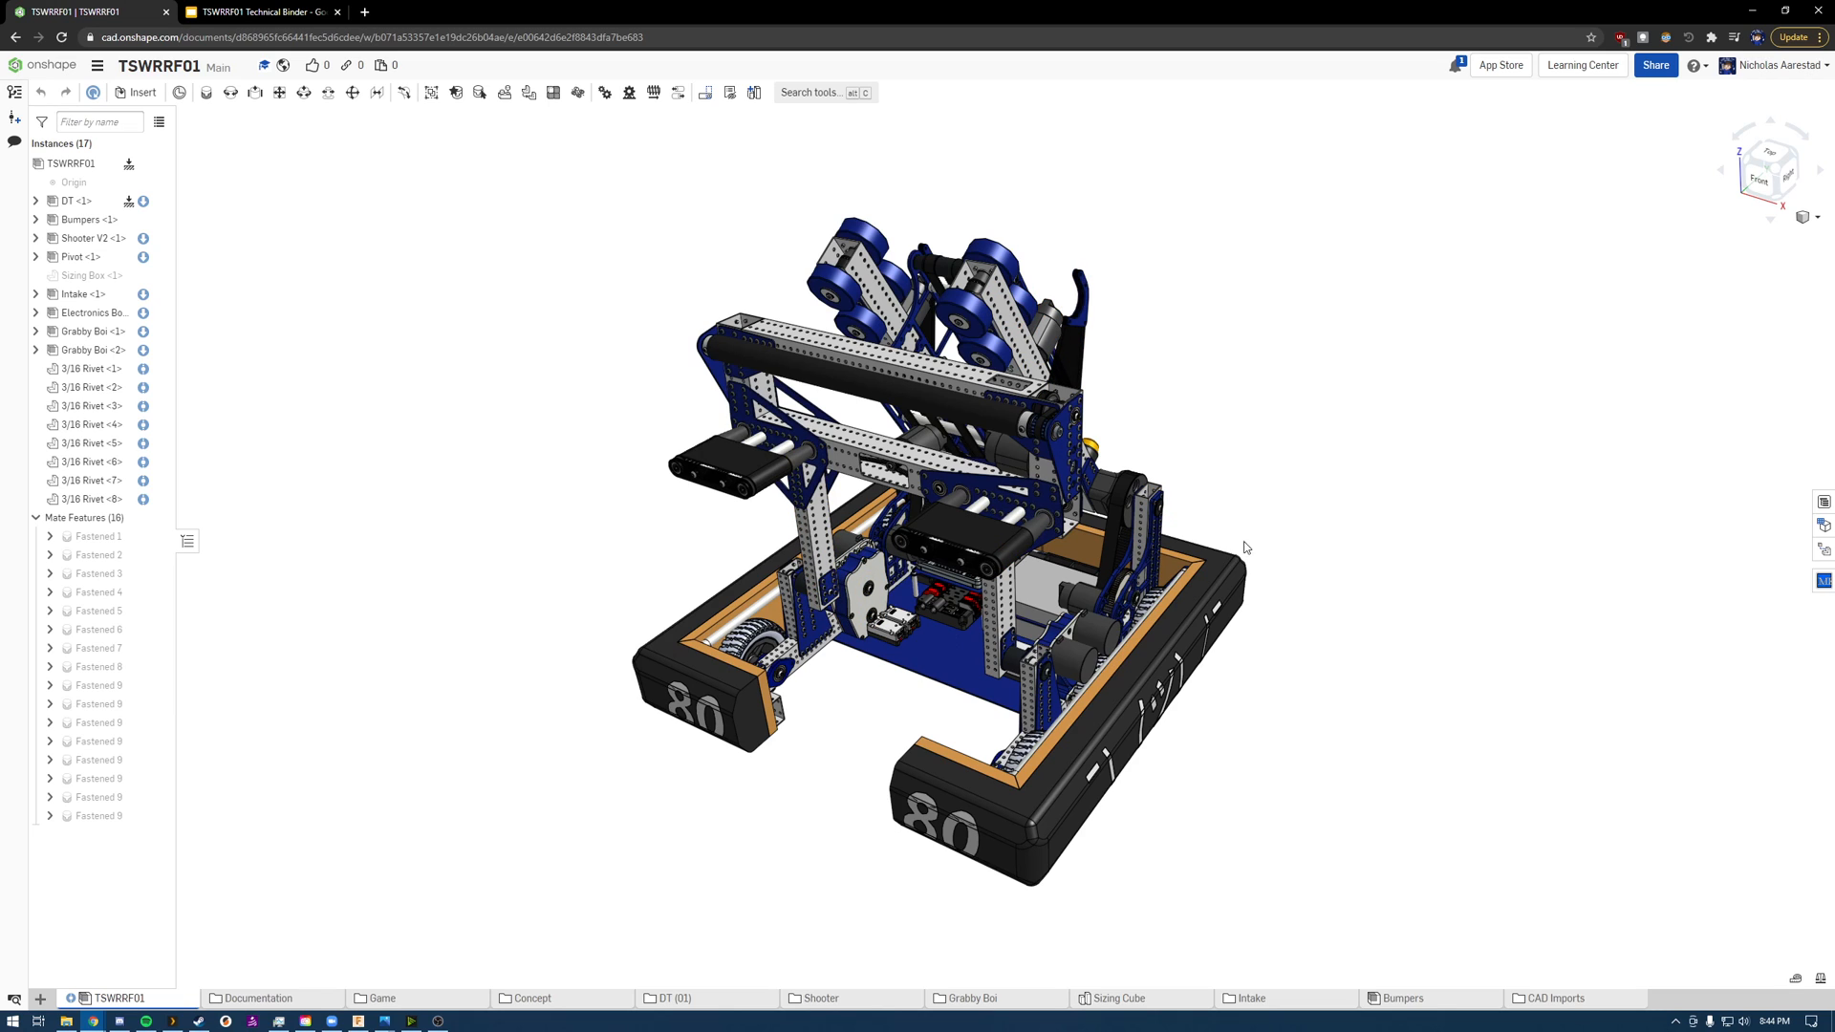
Step: Examine the riveted gearbox plates beside the wheel and the intake's crossbeam and roller up close
{"action": "scroll", "coordinate": [808, 609], "scroll_direction": "up", "scroll_amount": 5}
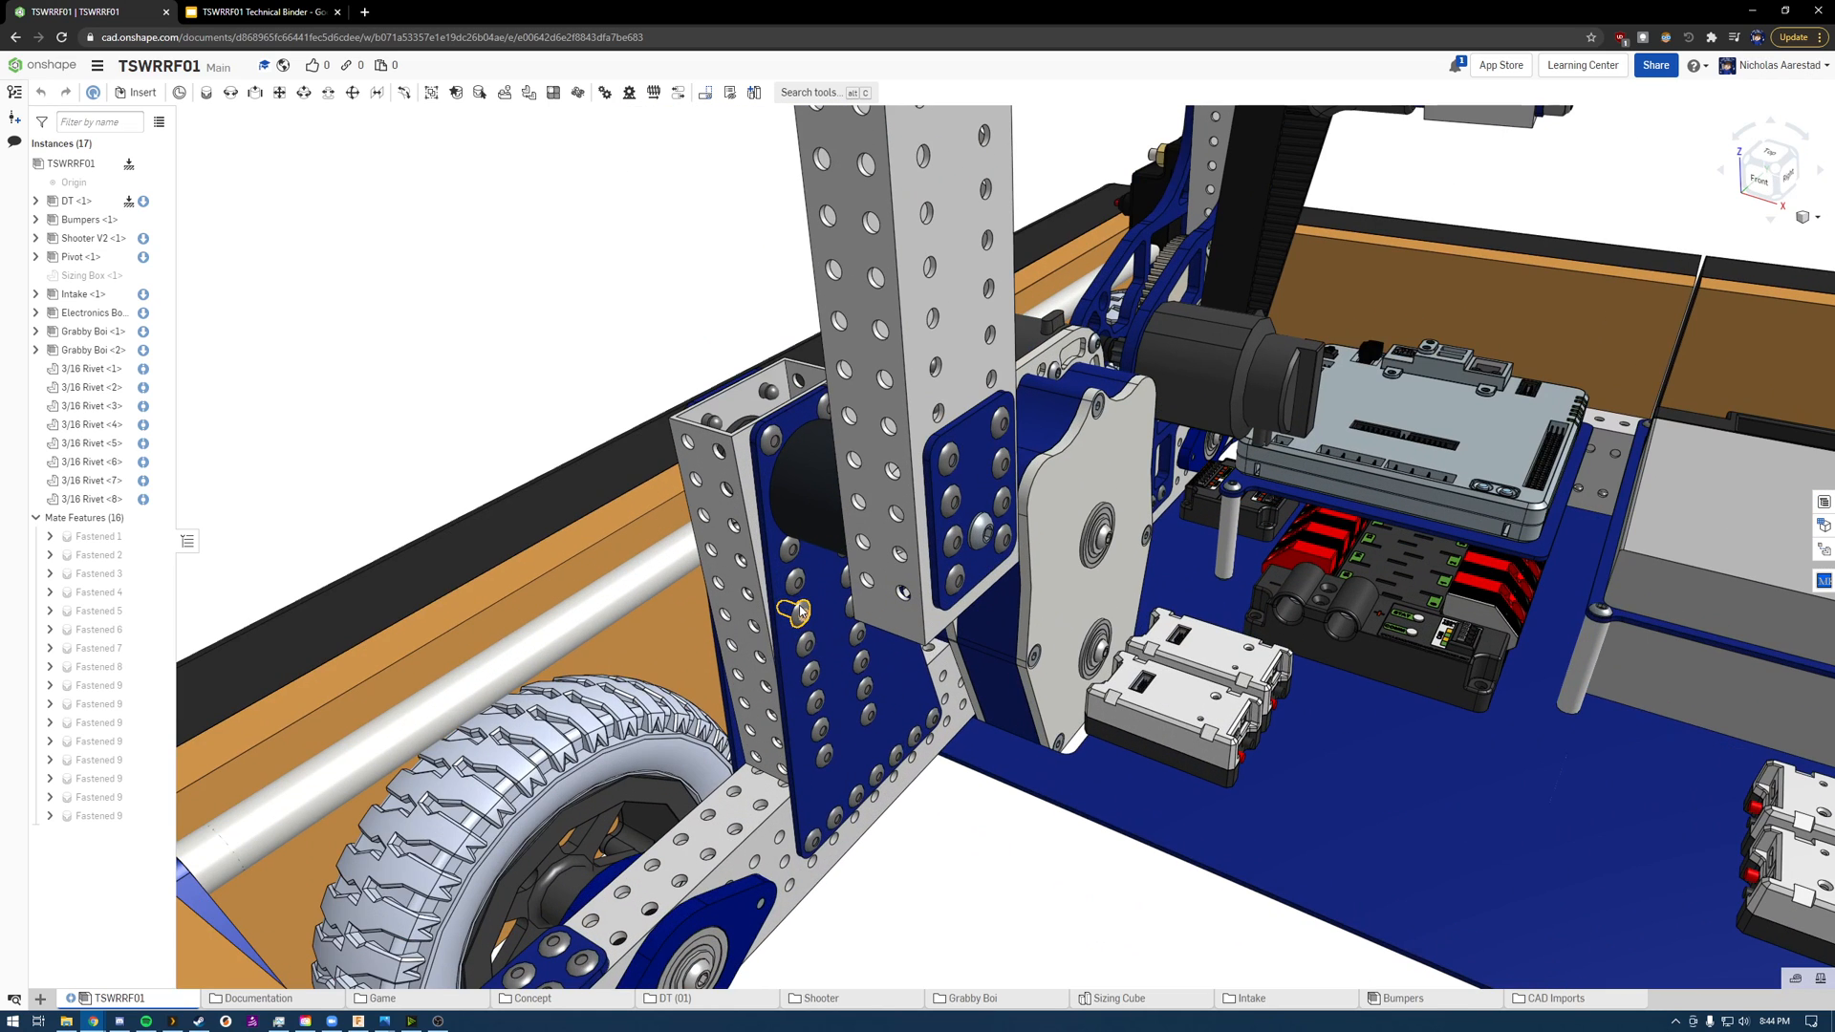
{"action": "scroll", "coordinate": [847, 770], "scroll_direction": "down", "scroll_amount": 3}
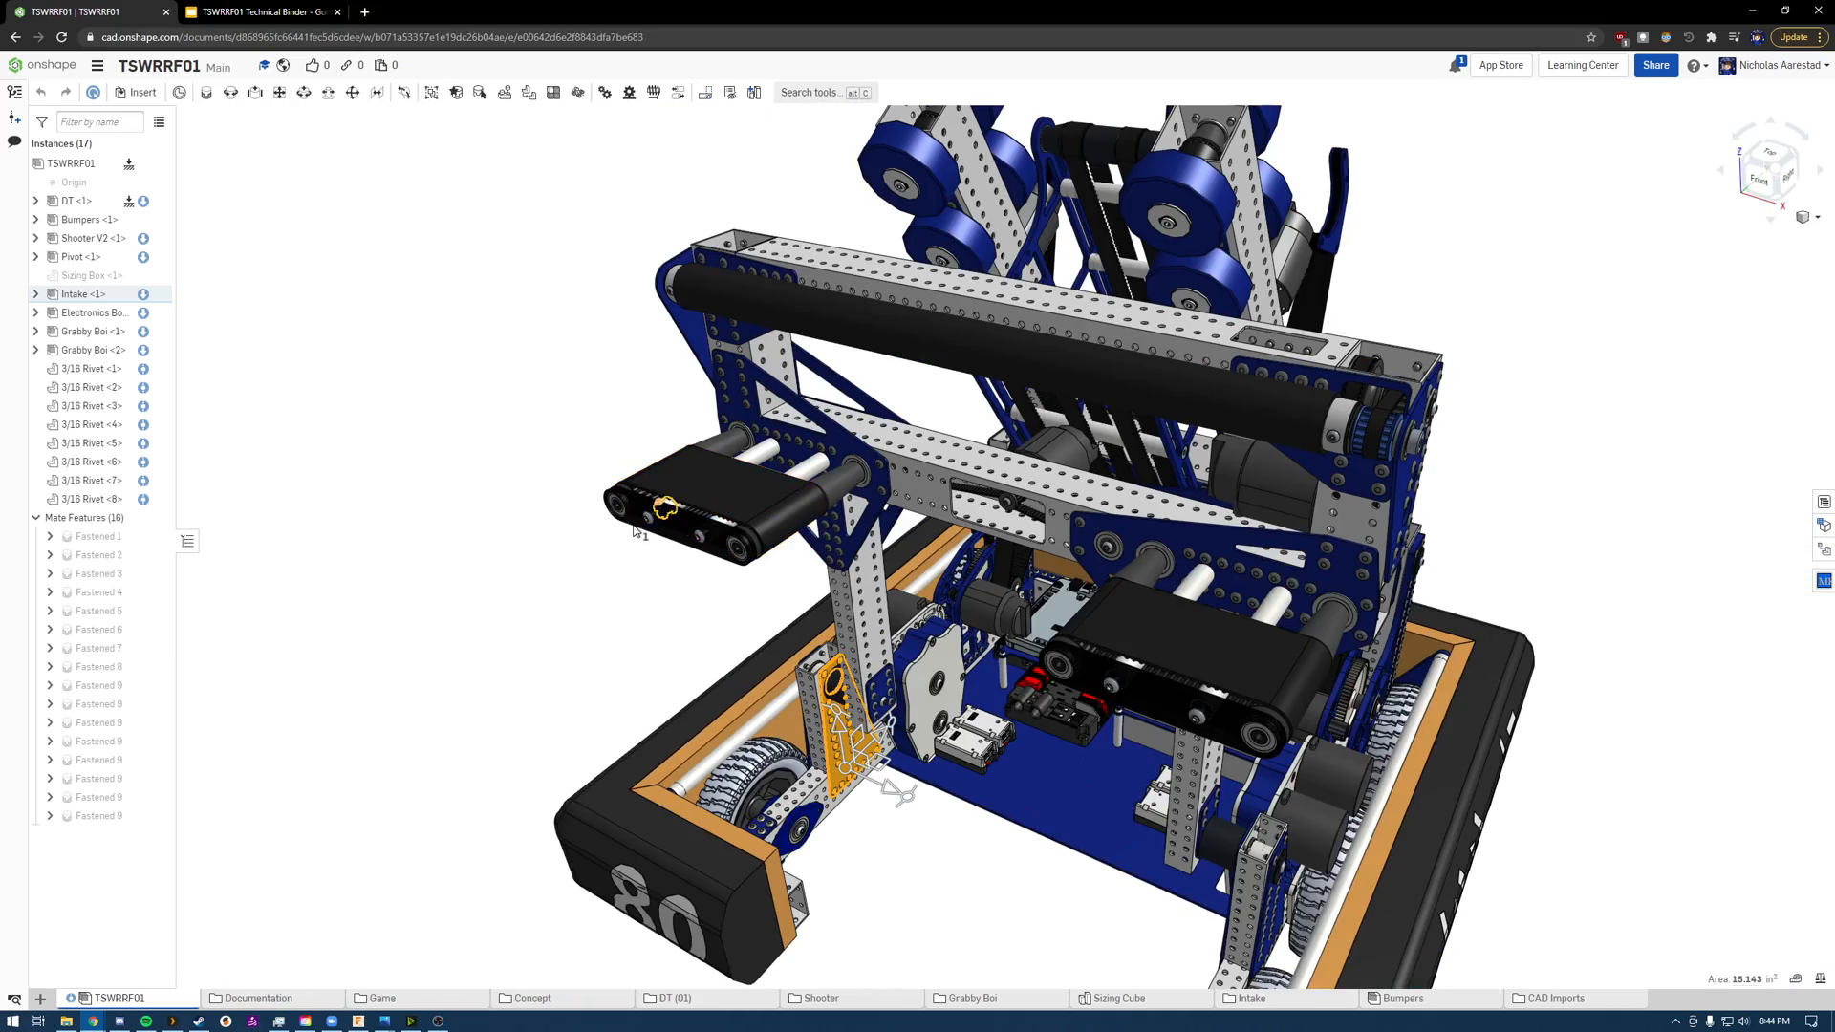
{"action": "scroll", "coordinate": [564, 450], "scroll_direction": "down", "scroll_amount": 4}
{"action": "scroll", "coordinate": [686, 460], "scroll_direction": "up", "scroll_amount": 5}
{"action": "scroll", "coordinate": [686, 459], "scroll_direction": "down", "scroll_amount": 5}
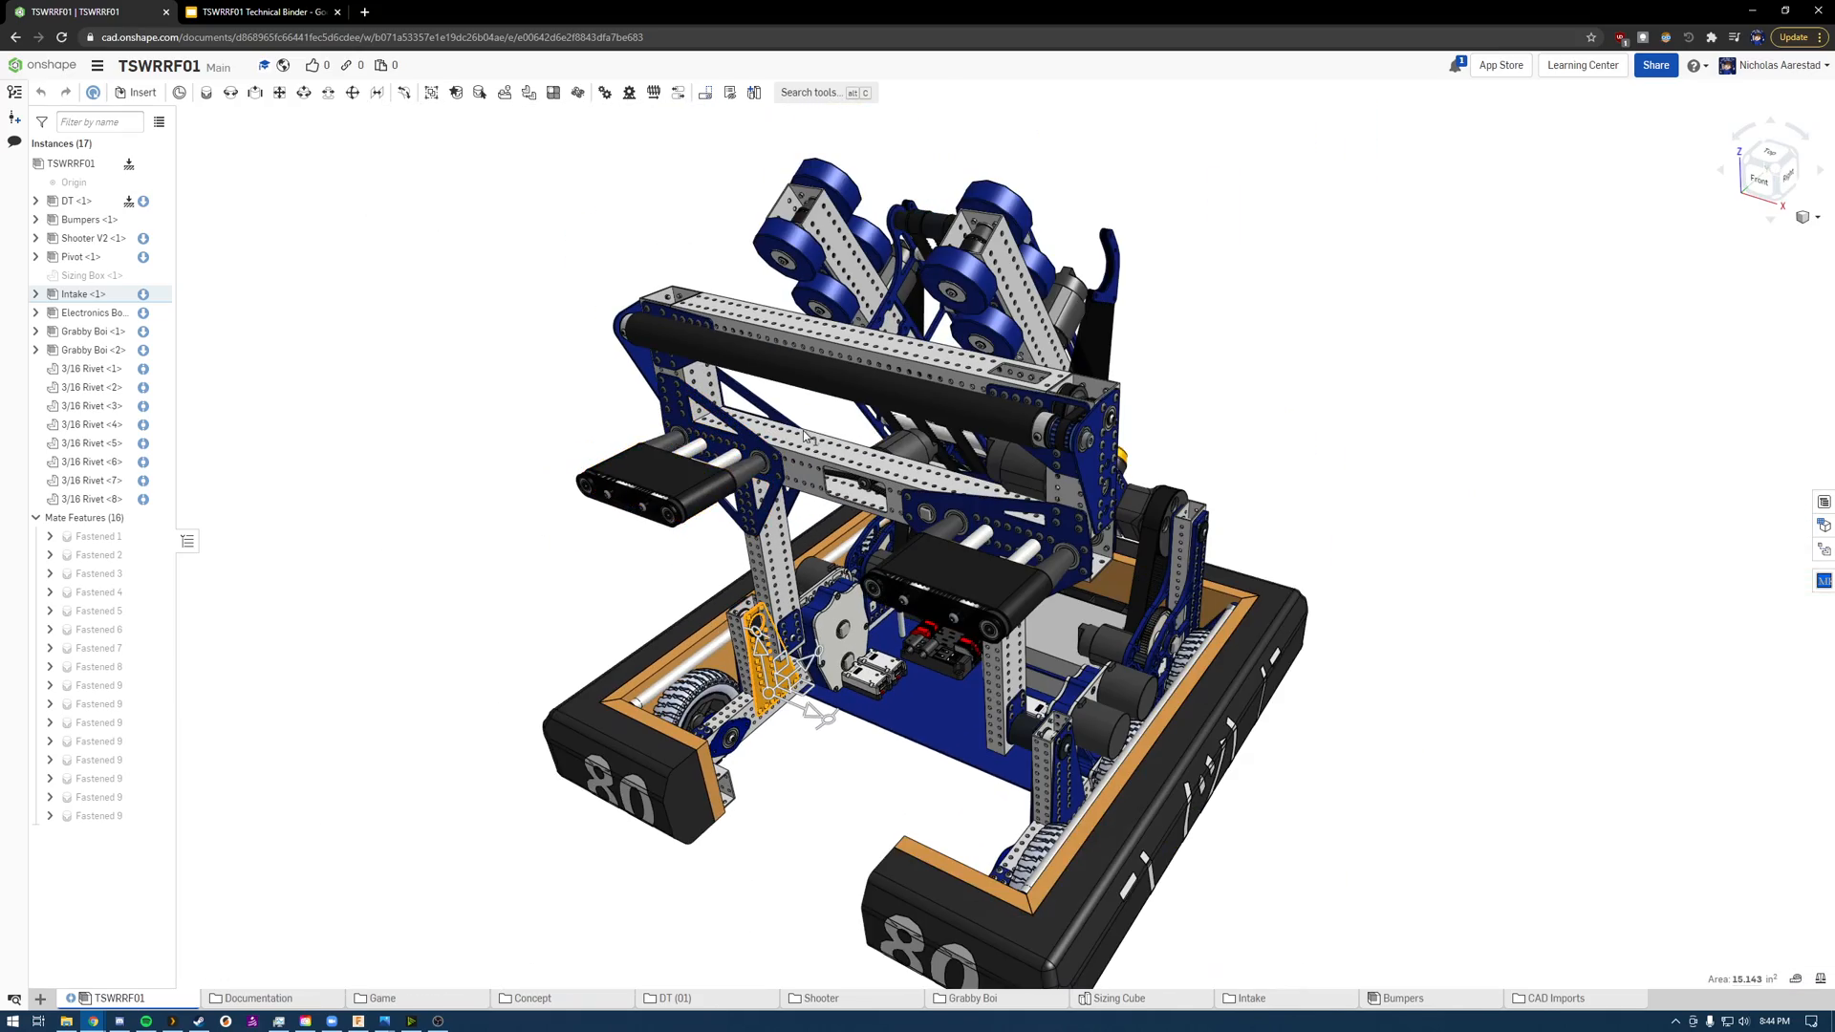
{"action": "scroll", "coordinate": [888, 483], "scroll_direction": "up", "scroll_amount": 6}
{"action": "scroll", "coordinate": [889, 498], "scroll_direction": "down", "scroll_amount": 3}
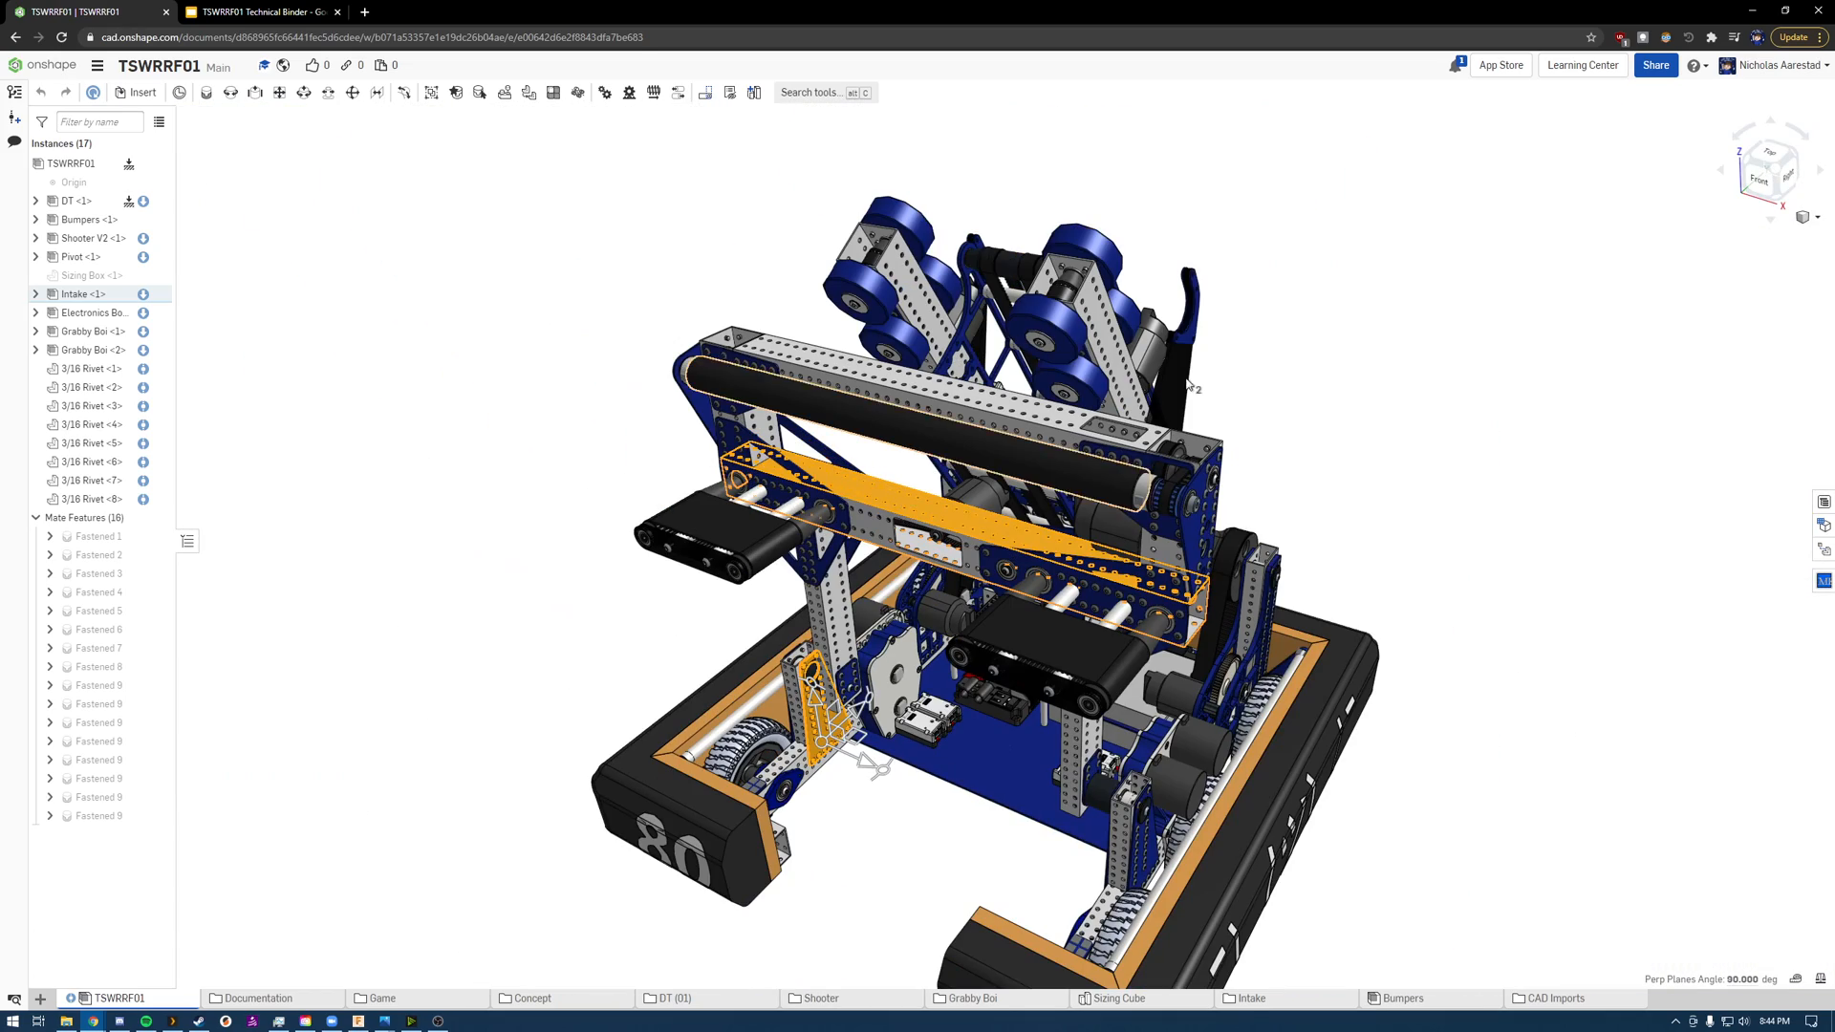
Step: Inspect the parts inside the open end of the shooter's wheel tube by selecting their faces
{"action": "scroll", "coordinate": [1103, 258], "scroll_direction": "up", "scroll_amount": 6}
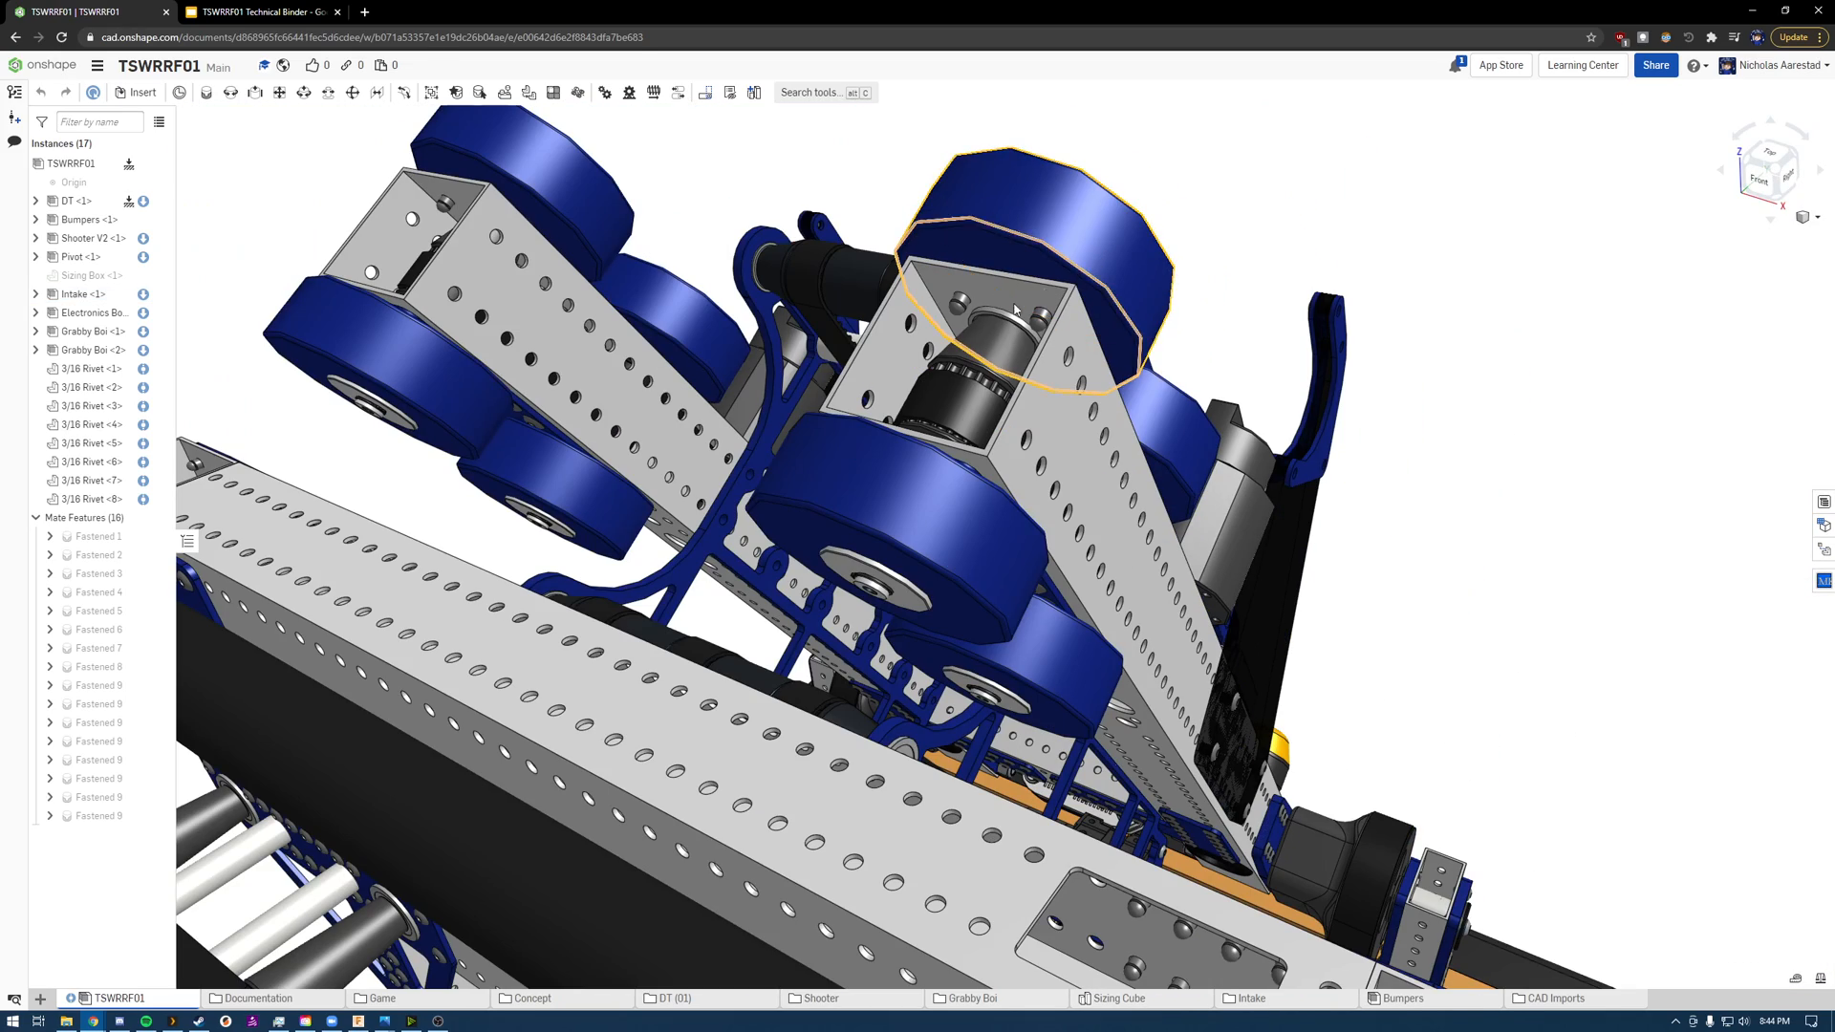
{"action": "scroll", "coordinate": [979, 352], "scroll_direction": "up", "scroll_amount": 5}
{"action": "scroll", "coordinate": [1022, 420], "scroll_direction": "down", "scroll_amount": 6}
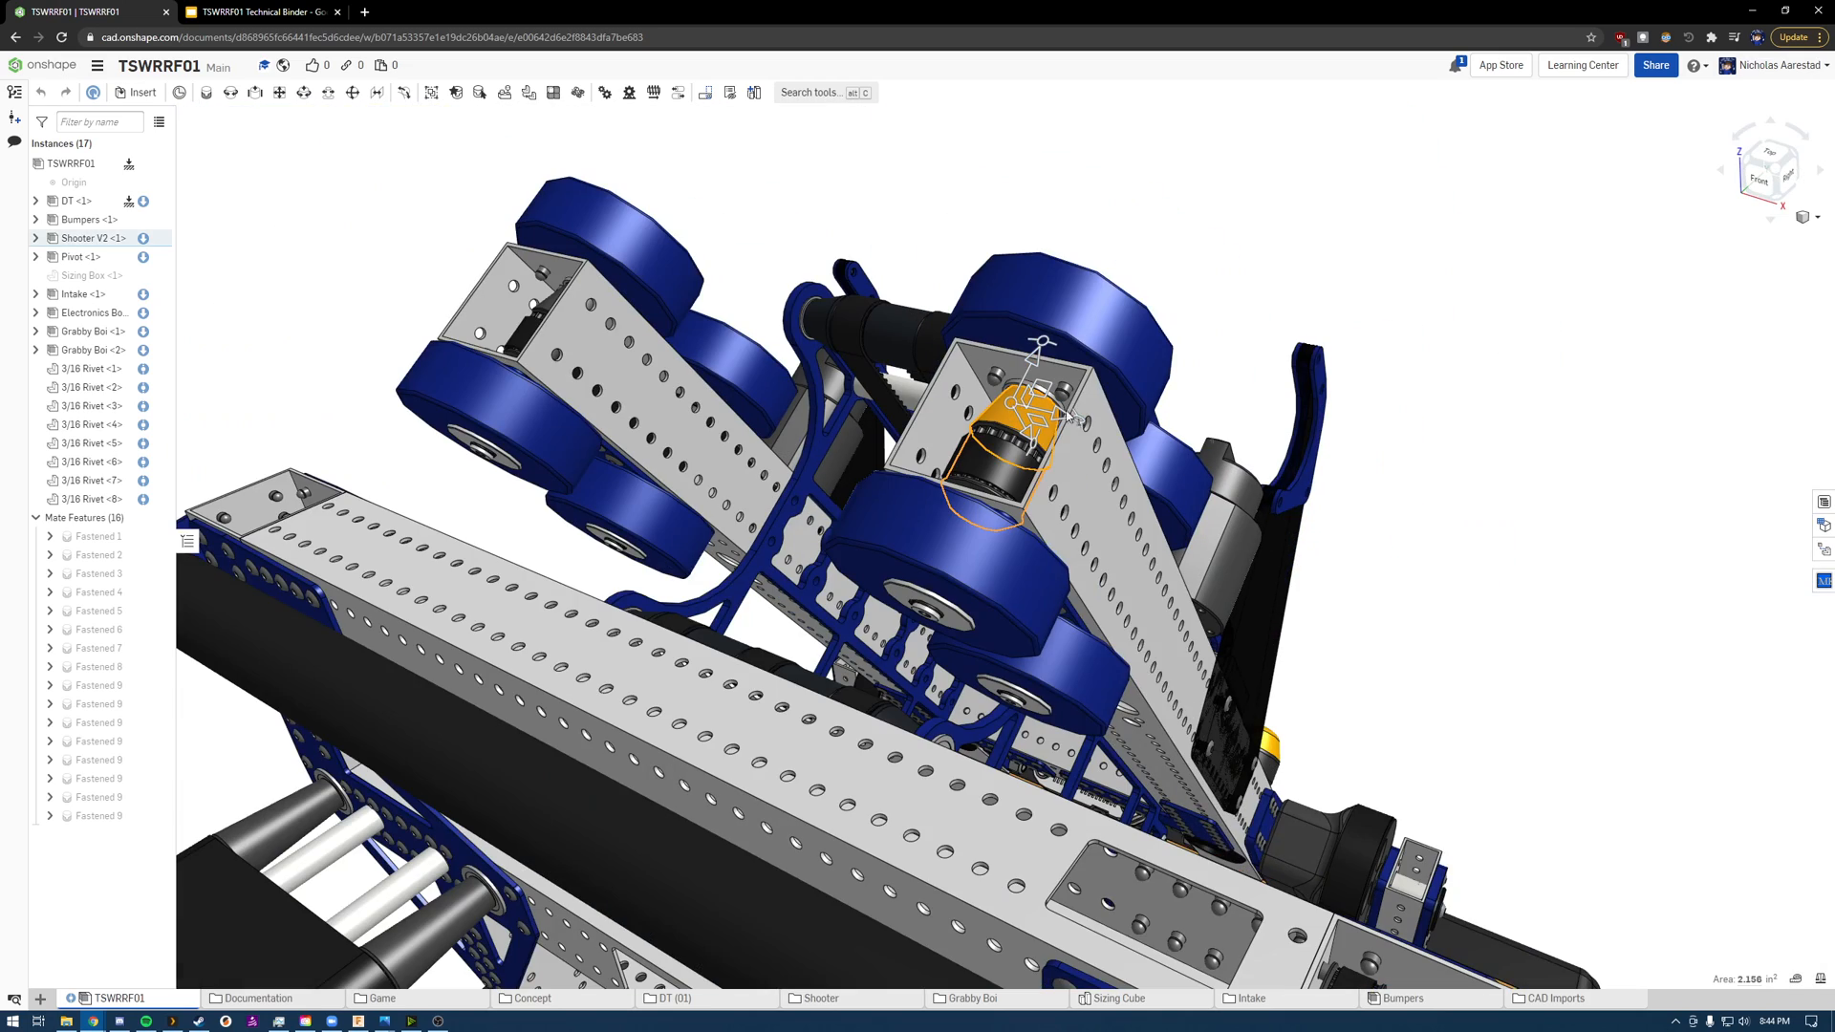
{"action": "left_click", "coordinate": [1000, 477]}
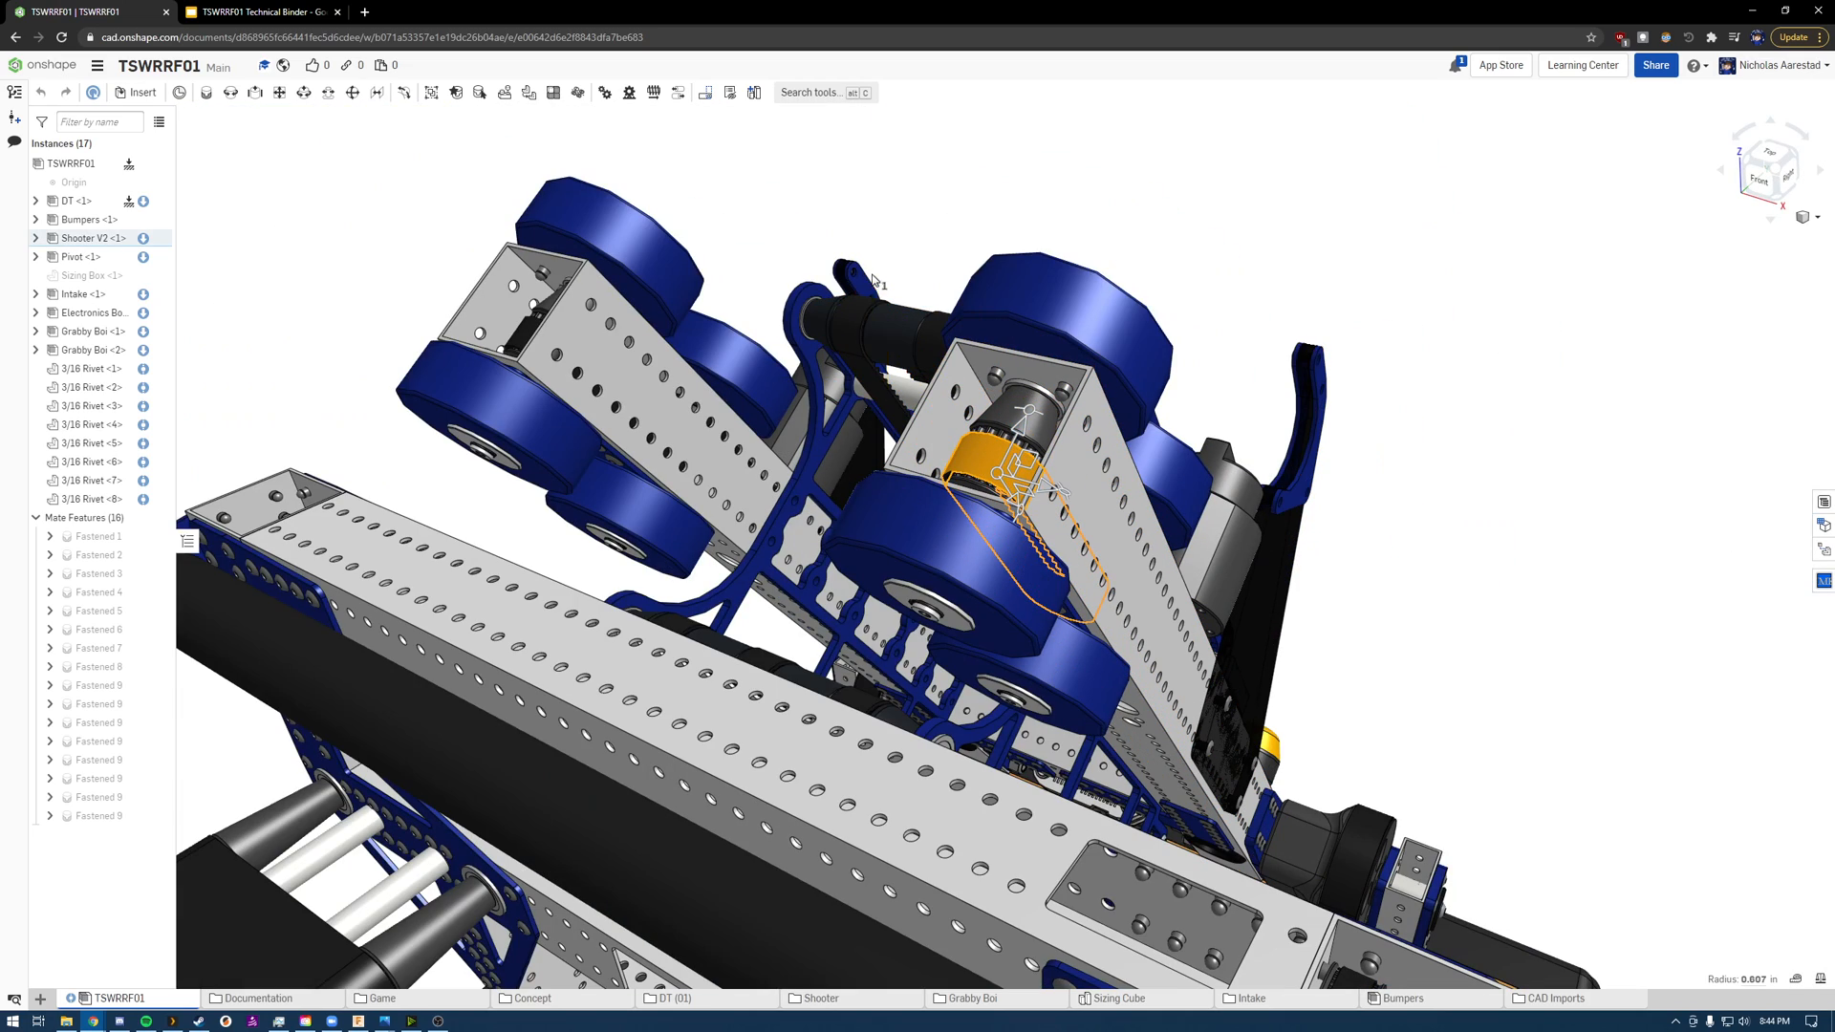
{"action": "scroll", "coordinate": [886, 263], "scroll_direction": "down", "scroll_amount": 8}
Step: Examine the drivetrain rail, wheel bearing and electronics between the bumpers, and the whole robot from other angles
{"action": "scroll", "coordinate": [773, 543], "scroll_direction": "up", "scroll_amount": 10}
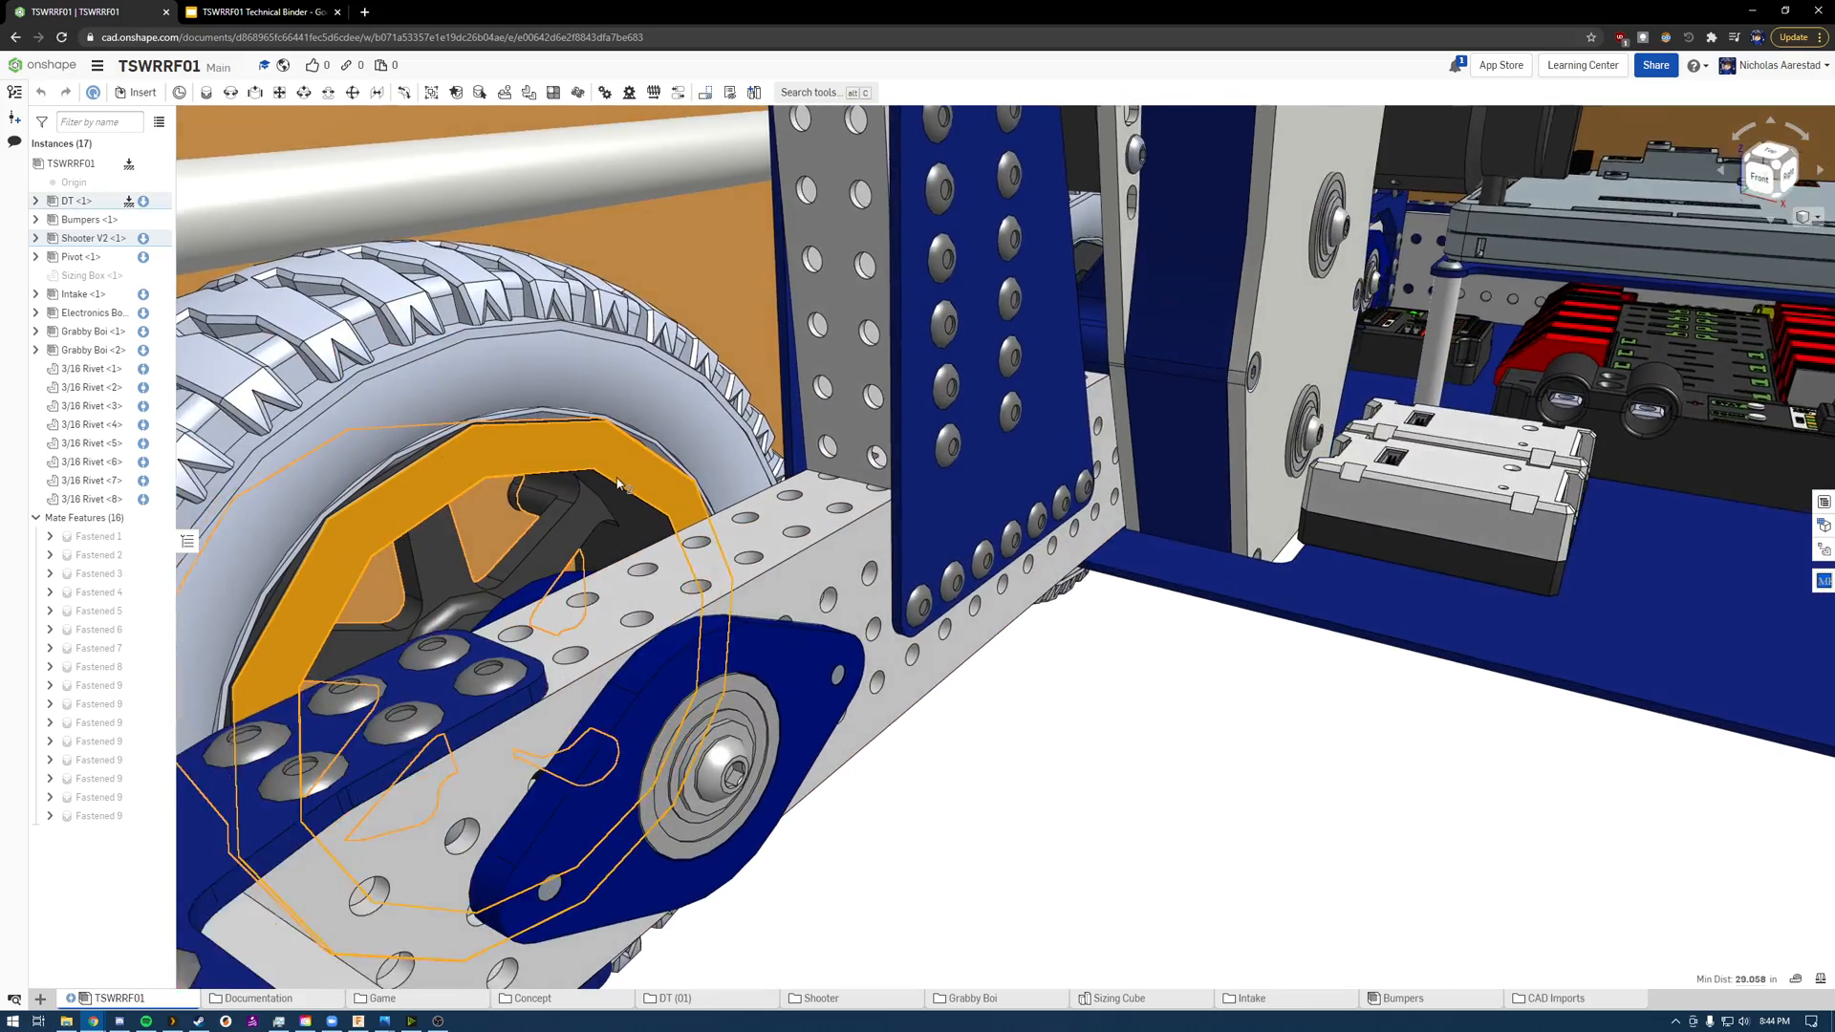
{"action": "right_click_drag", "start_coordinate": [617, 483], "coordinate": [892, 729]}
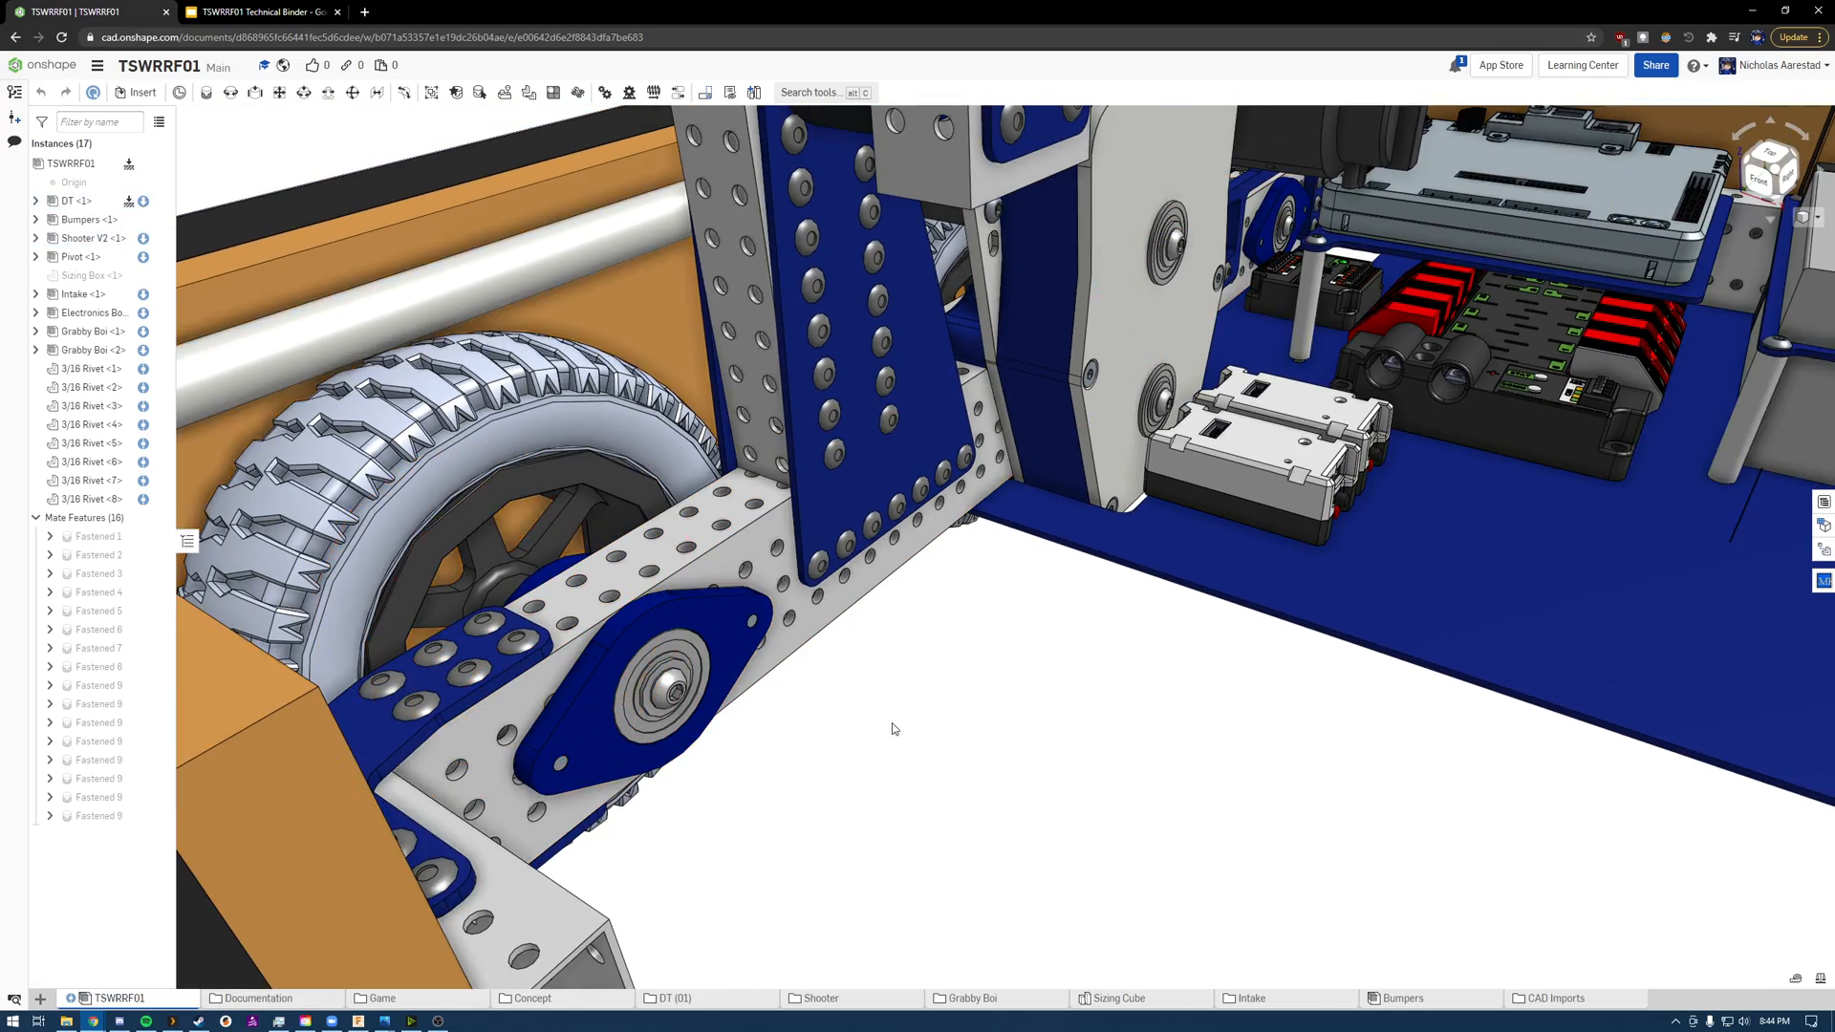
{"action": "scroll", "coordinate": [891, 722], "scroll_direction": "down", "scroll_amount": 8}
{"action": "scroll", "coordinate": [1182, 650], "scroll_direction": "down", "scroll_amount": 2}
{"action": "scroll", "coordinate": [1182, 650], "scroll_direction": "up", "scroll_amount": 5}
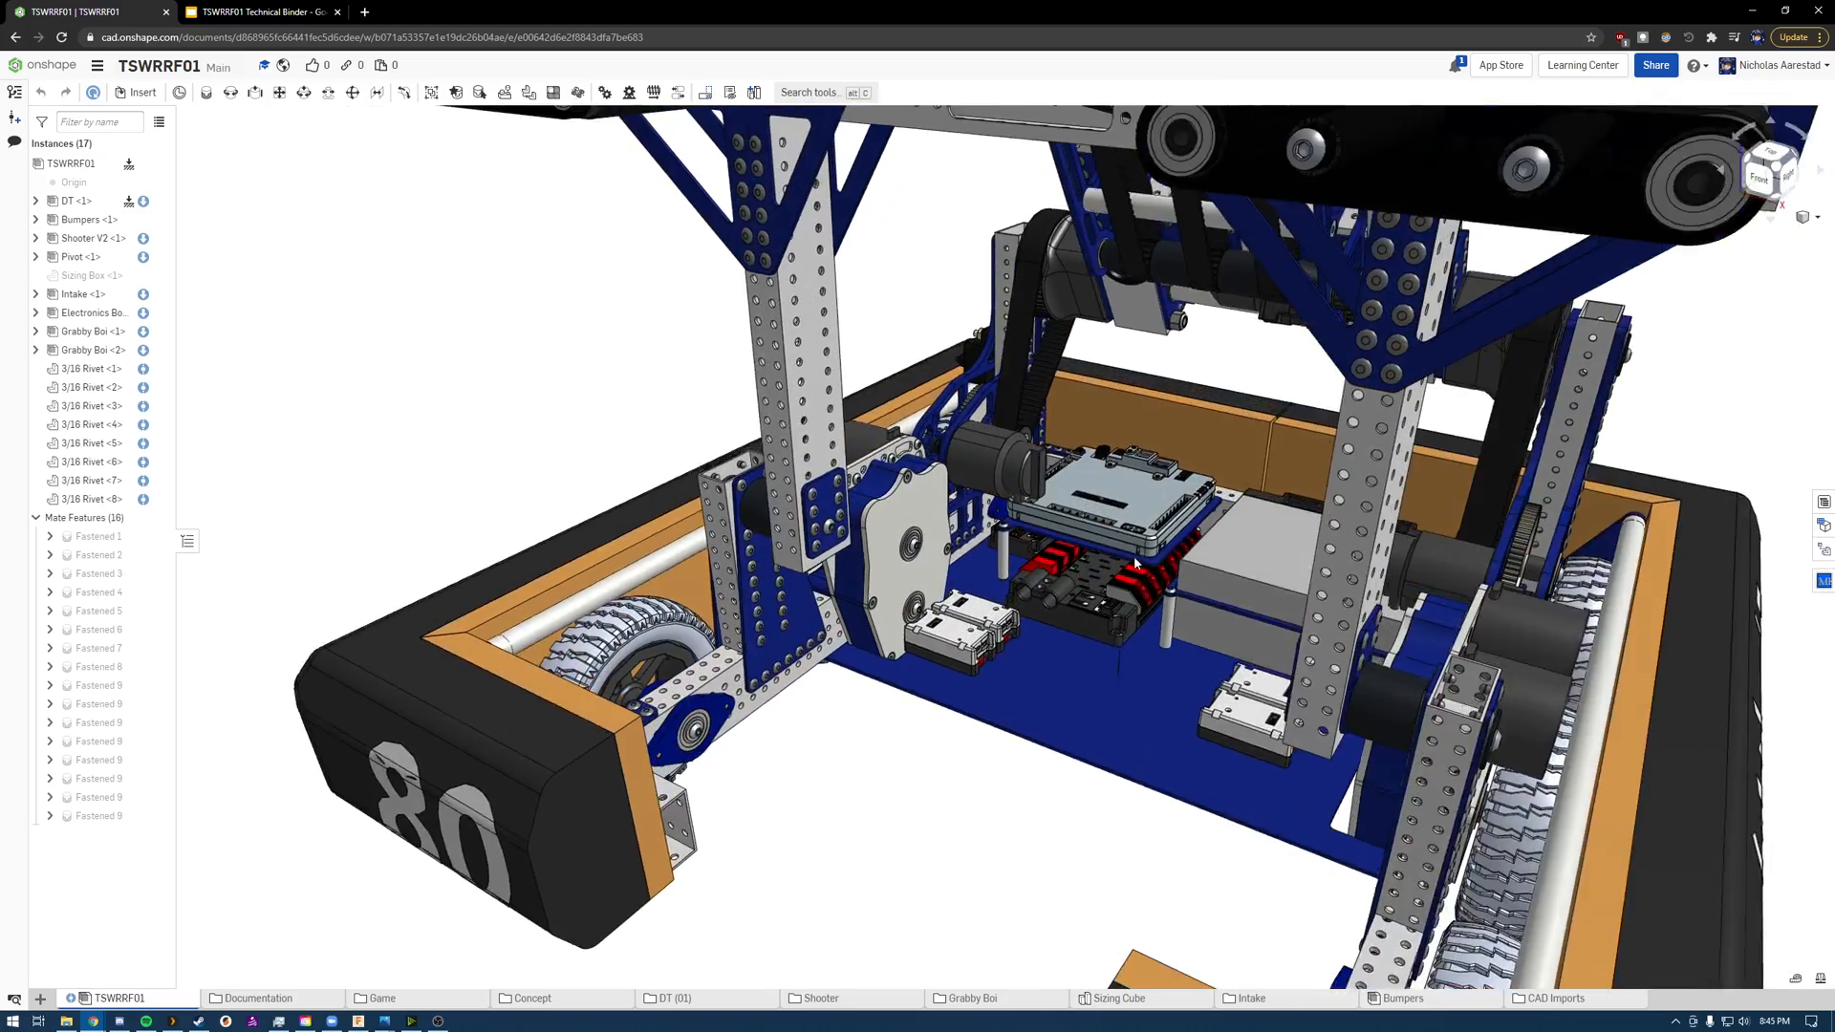
{"action": "right_click_drag", "start_coordinate": [1135, 563], "coordinate": [1194, 559]}
{"action": "scroll", "coordinate": [1194, 559], "scroll_direction": "down", "scroll_amount": 3}
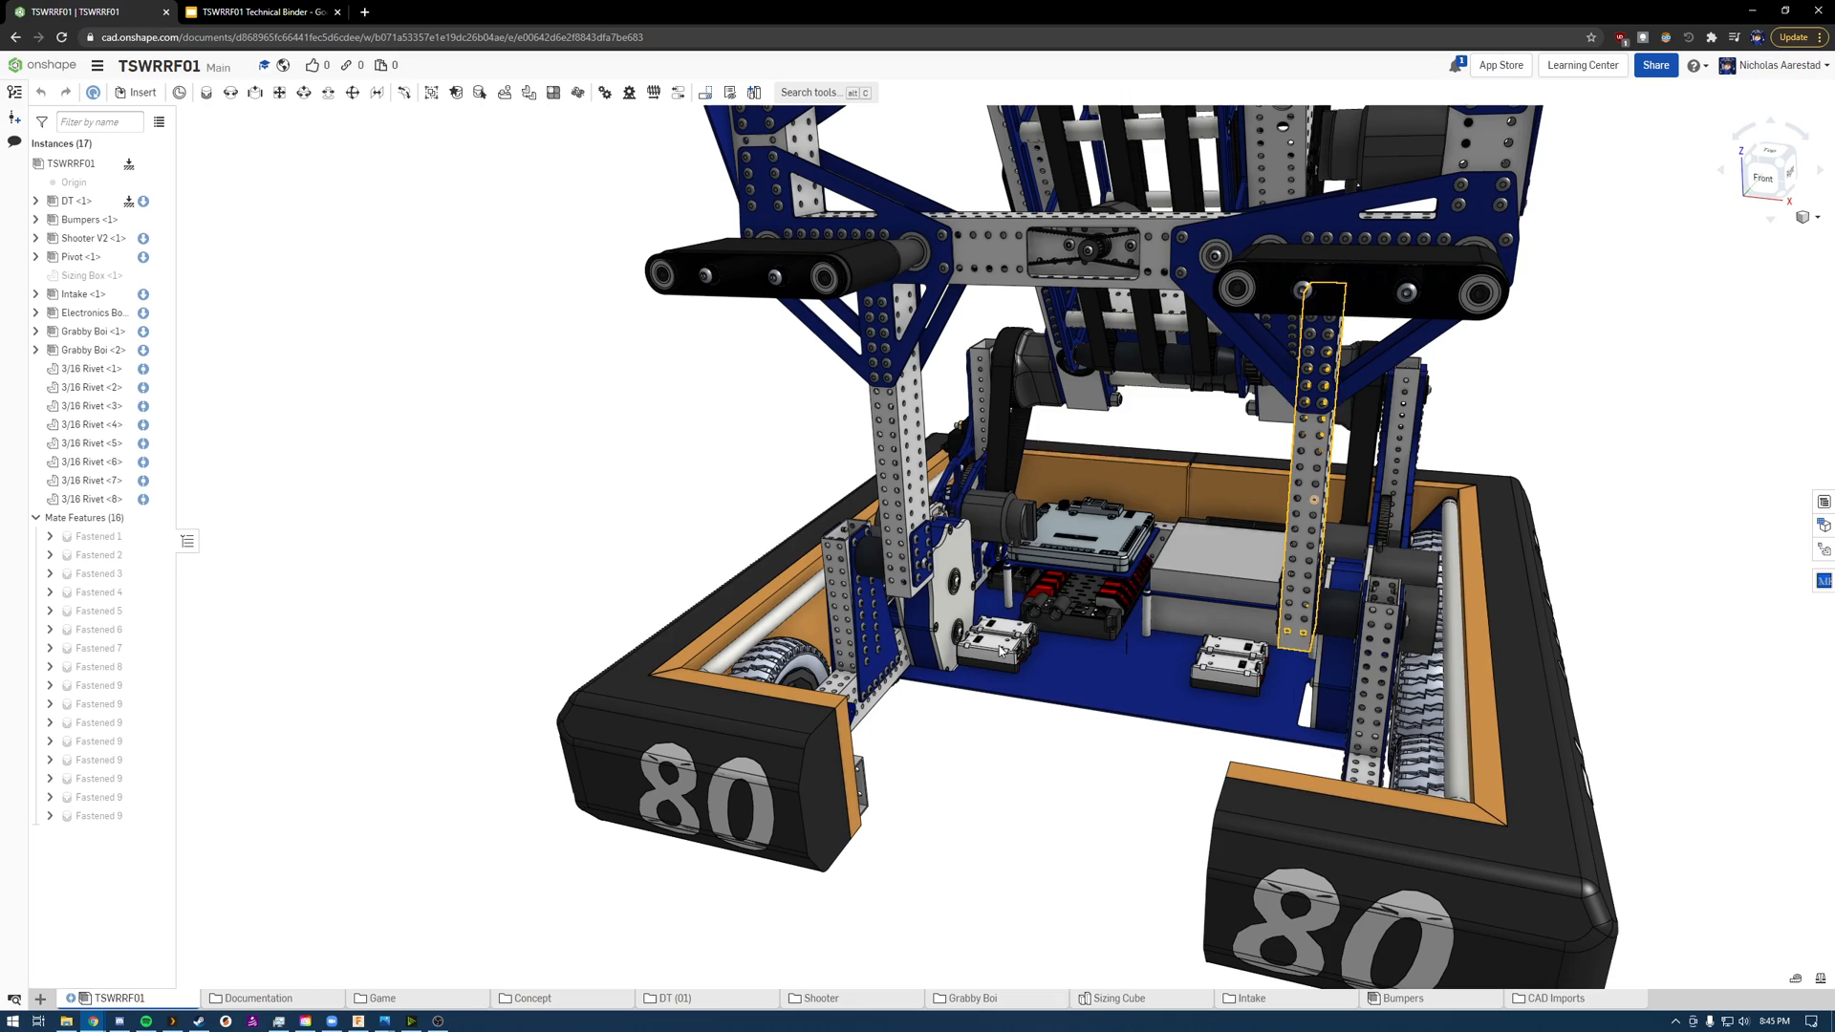
{"action": "scroll", "coordinate": [1194, 590], "scroll_direction": "down", "scroll_amount": 5}
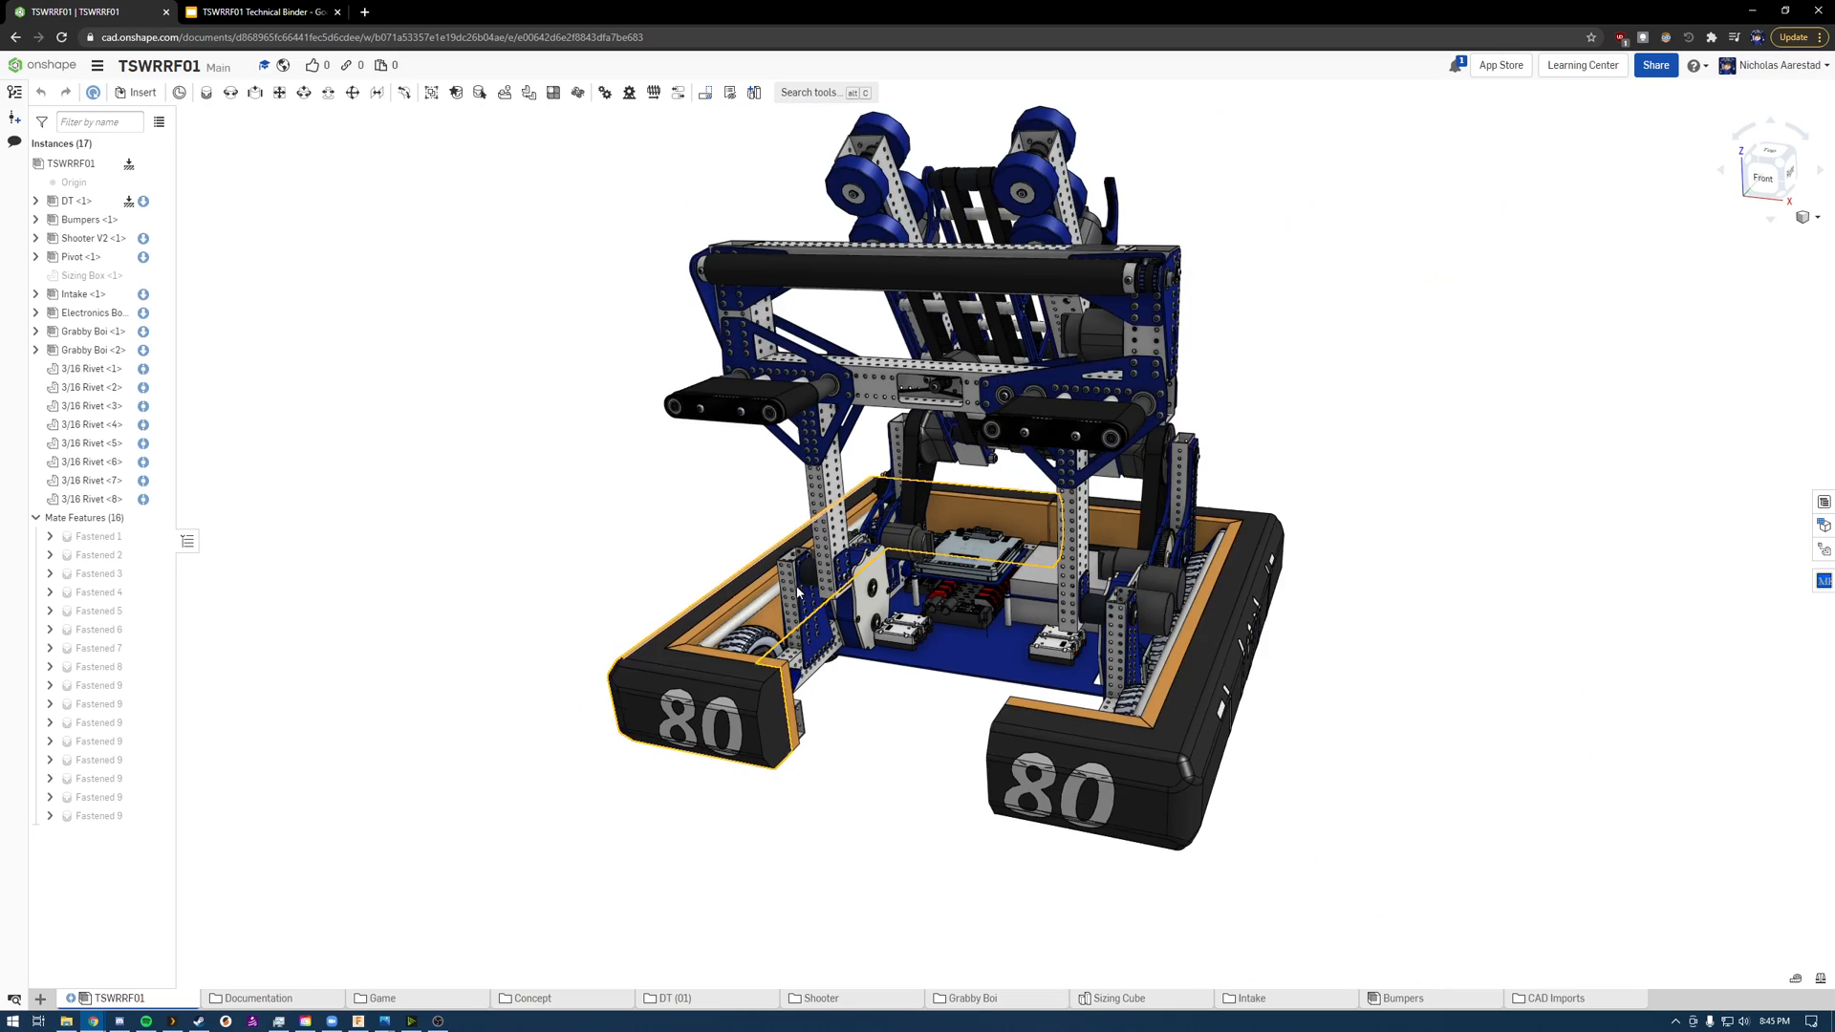
{"action": "right_click_drag", "start_coordinate": [1194, 589], "coordinate": [904, 562]}
{"action": "scroll", "coordinate": [891, 380], "scroll_direction": "up", "scroll_amount": 5}
{"action": "scroll", "coordinate": [736, 347], "scroll_direction": "down", "scroll_amount": 4}
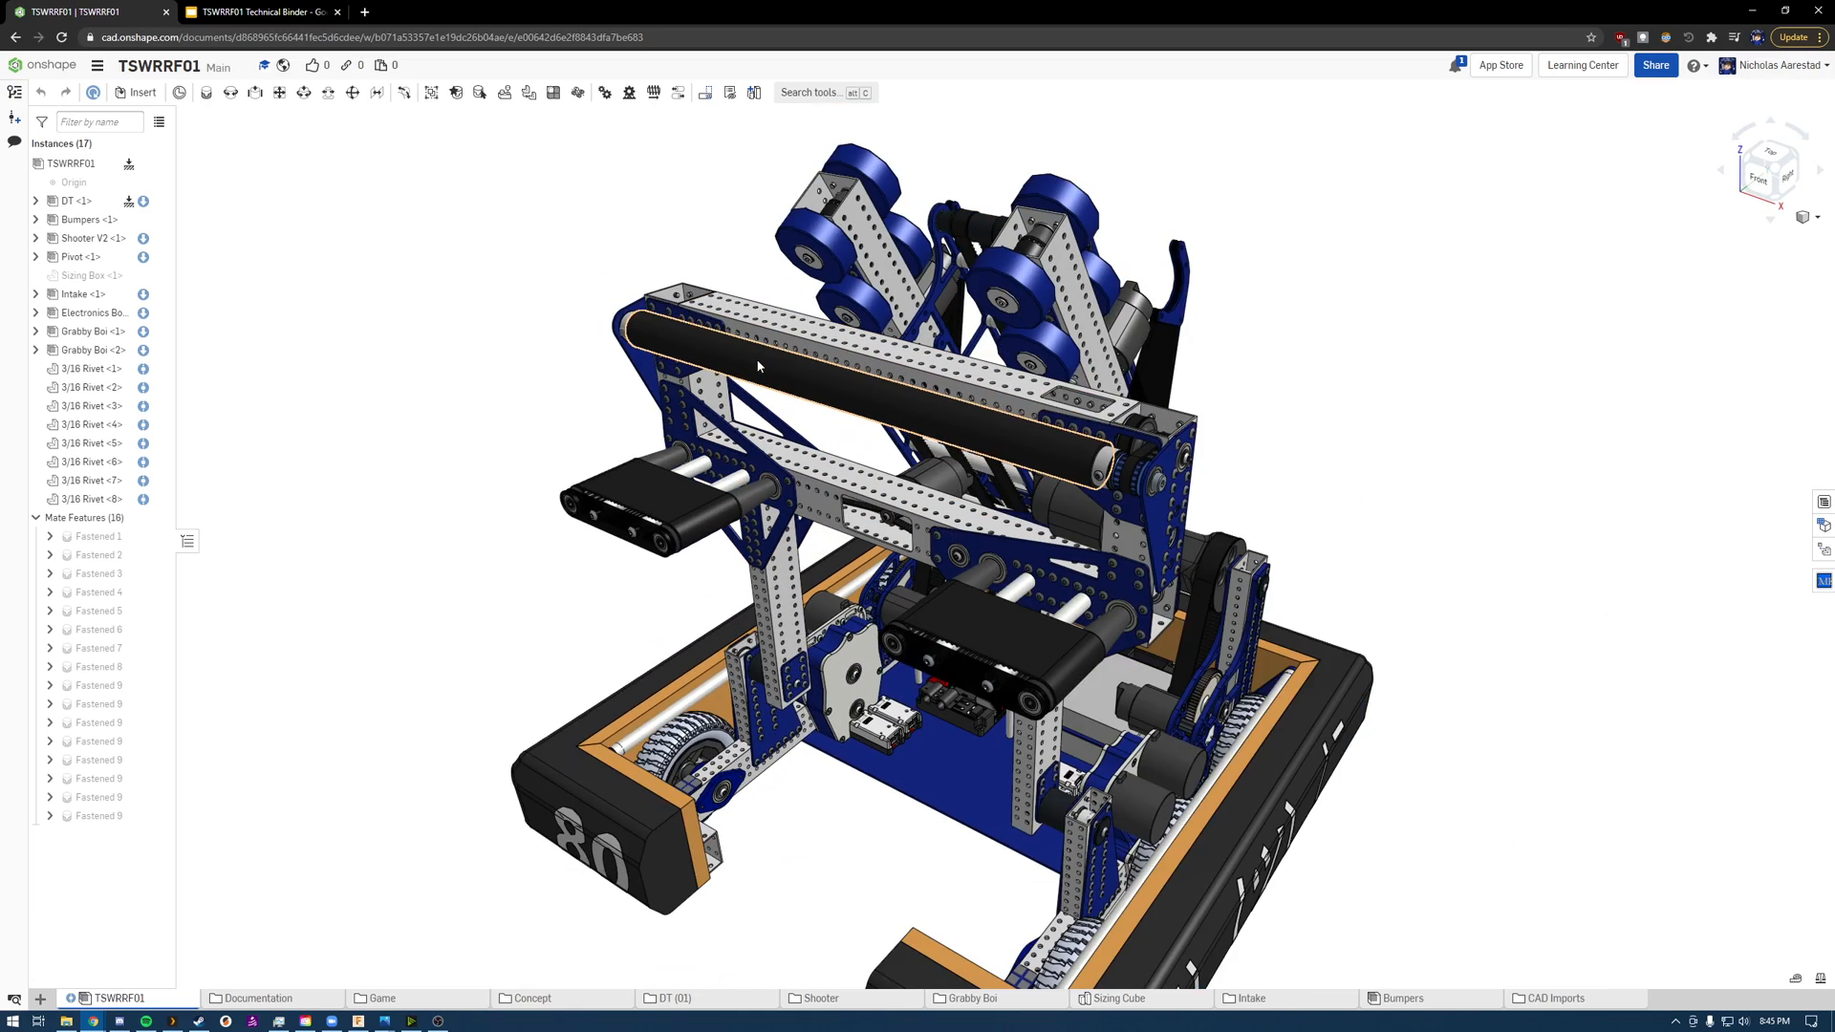
Step: Set up an export of the TSWRRF01 assembly, trying the Parasolid and STEP formats, and cancel it
{"action": "right_click_drag", "start_coordinate": [1130, 406], "coordinate": [1097, 462]}
{"action": "scroll", "coordinate": [1077, 452], "scroll_direction": "down", "scroll_amount": 2}
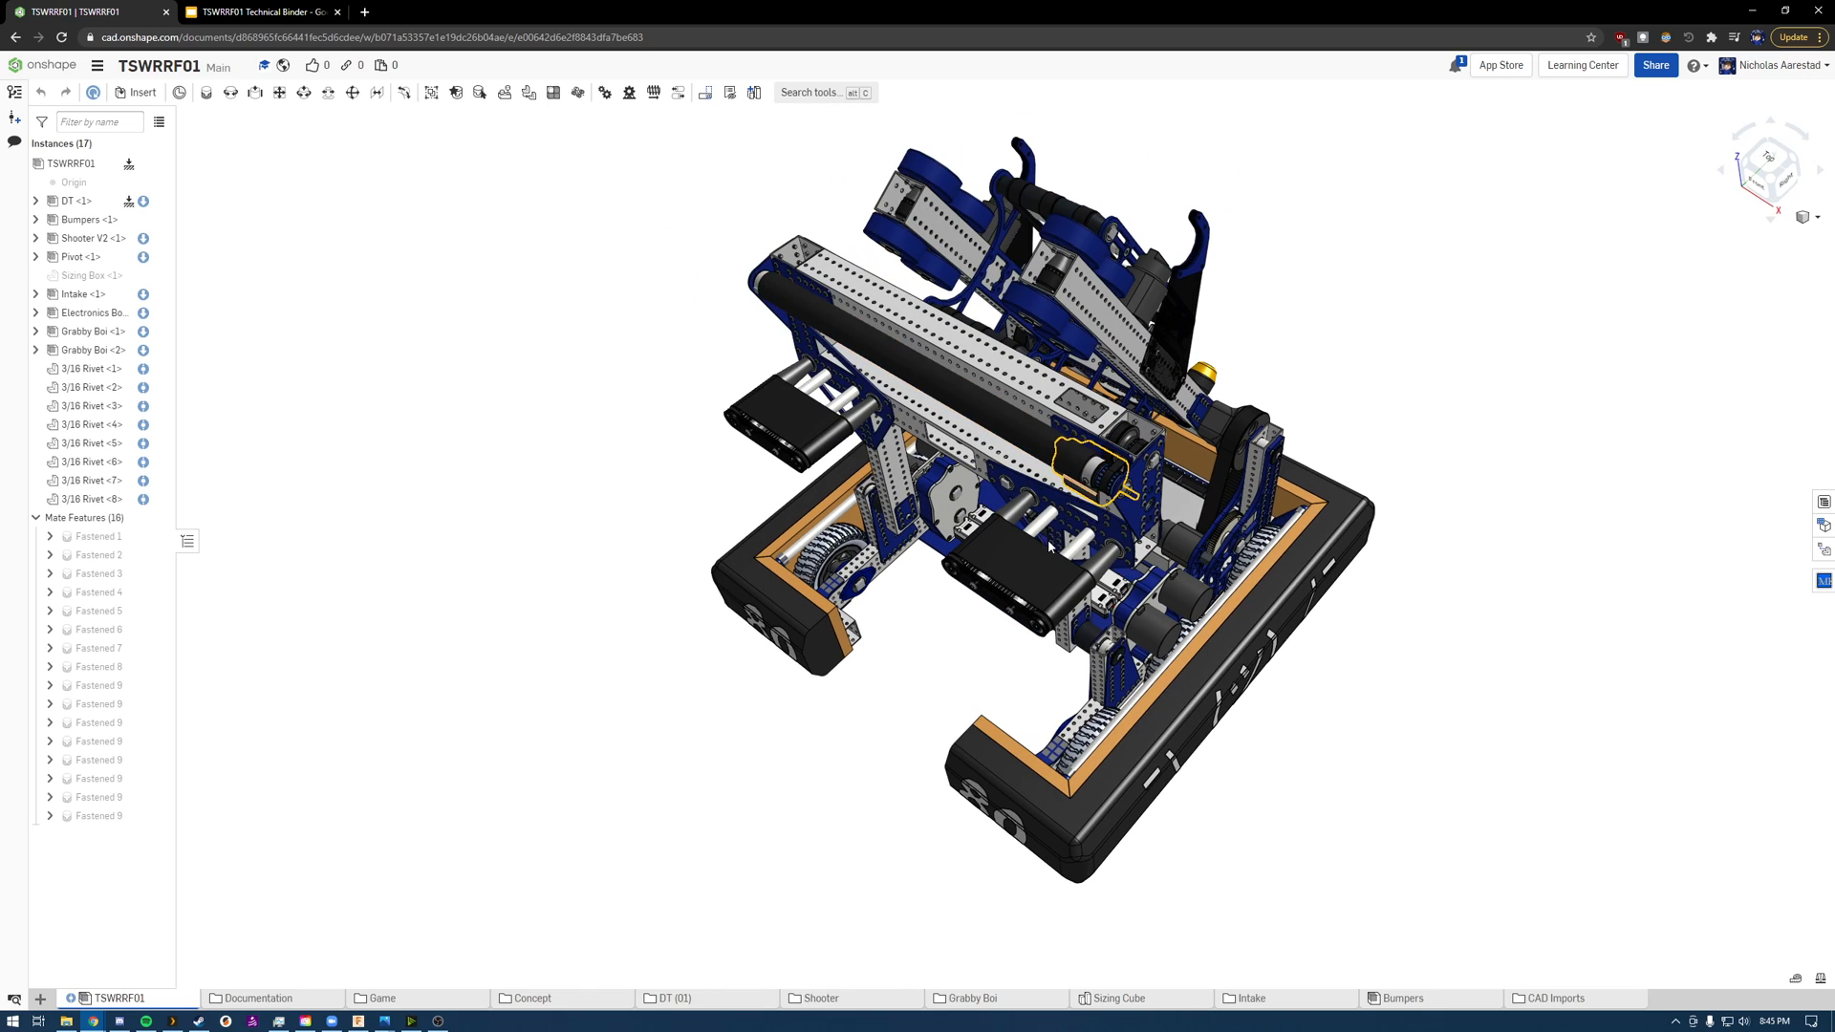
{"action": "right_click_drag", "start_coordinate": [810, 739], "coordinate": [801, 670]}
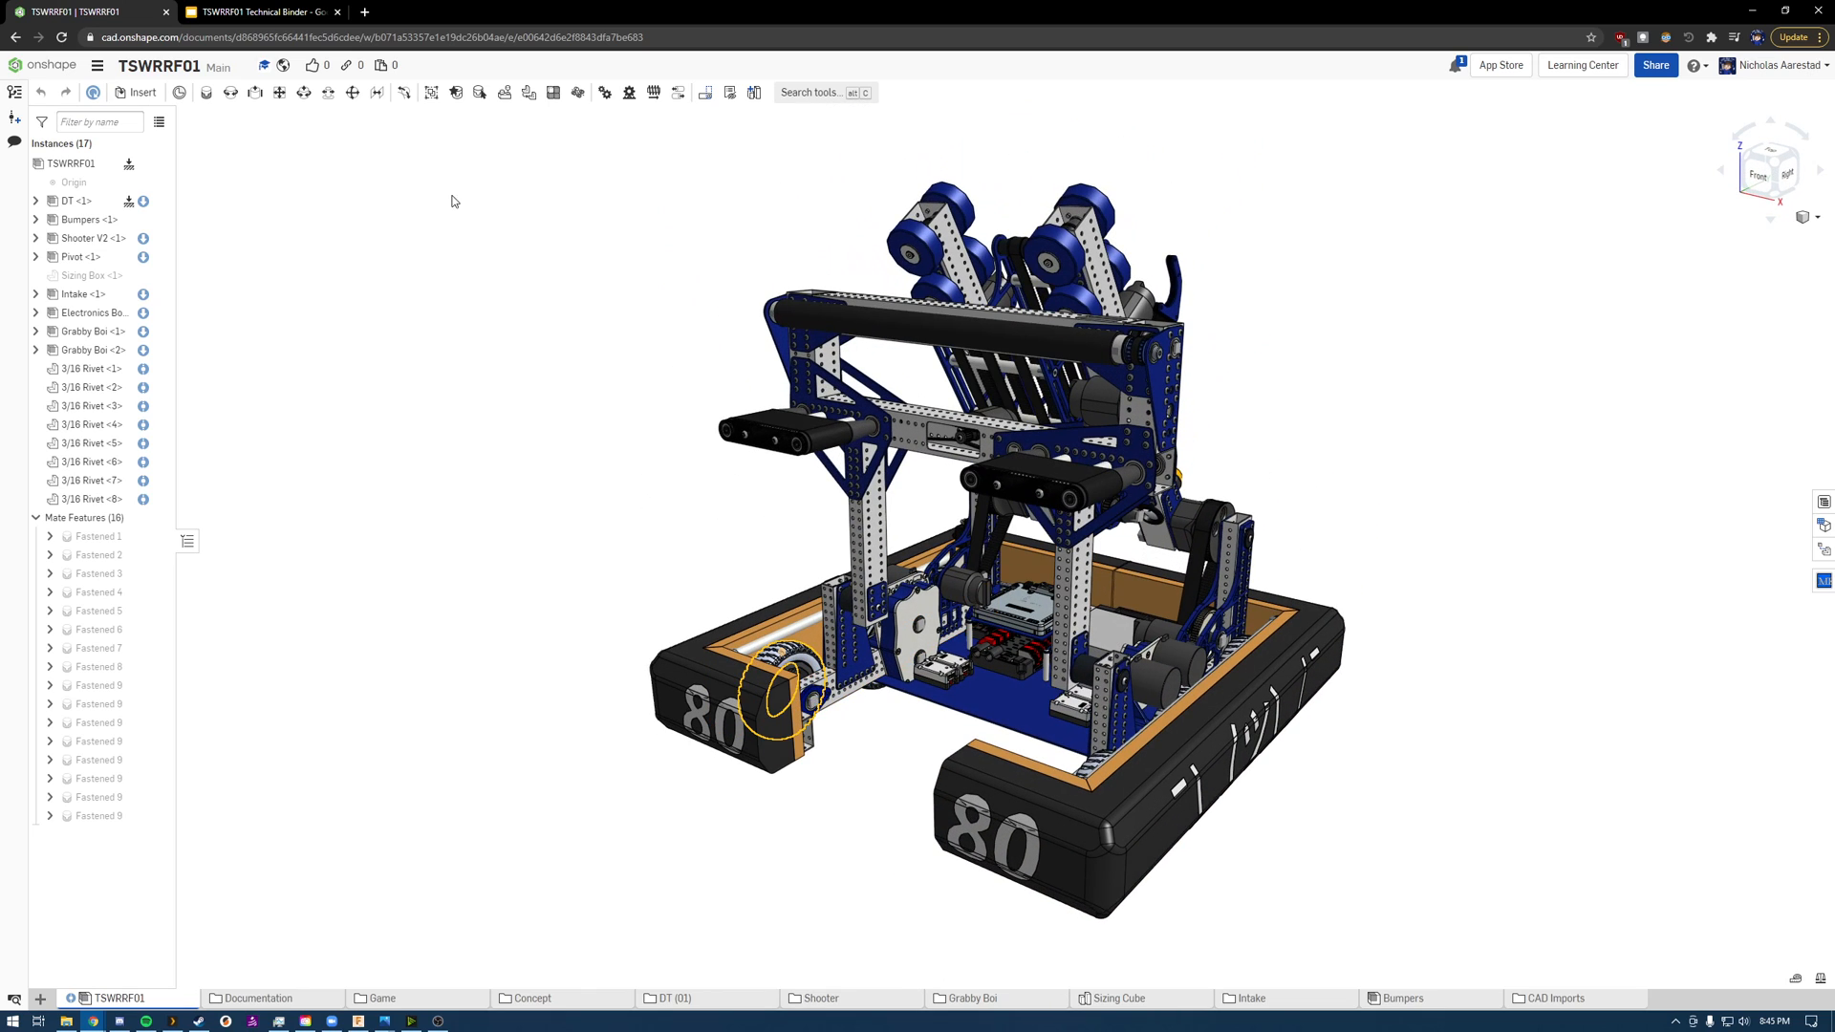
{"action": "right_click", "coordinate": [130, 993]}
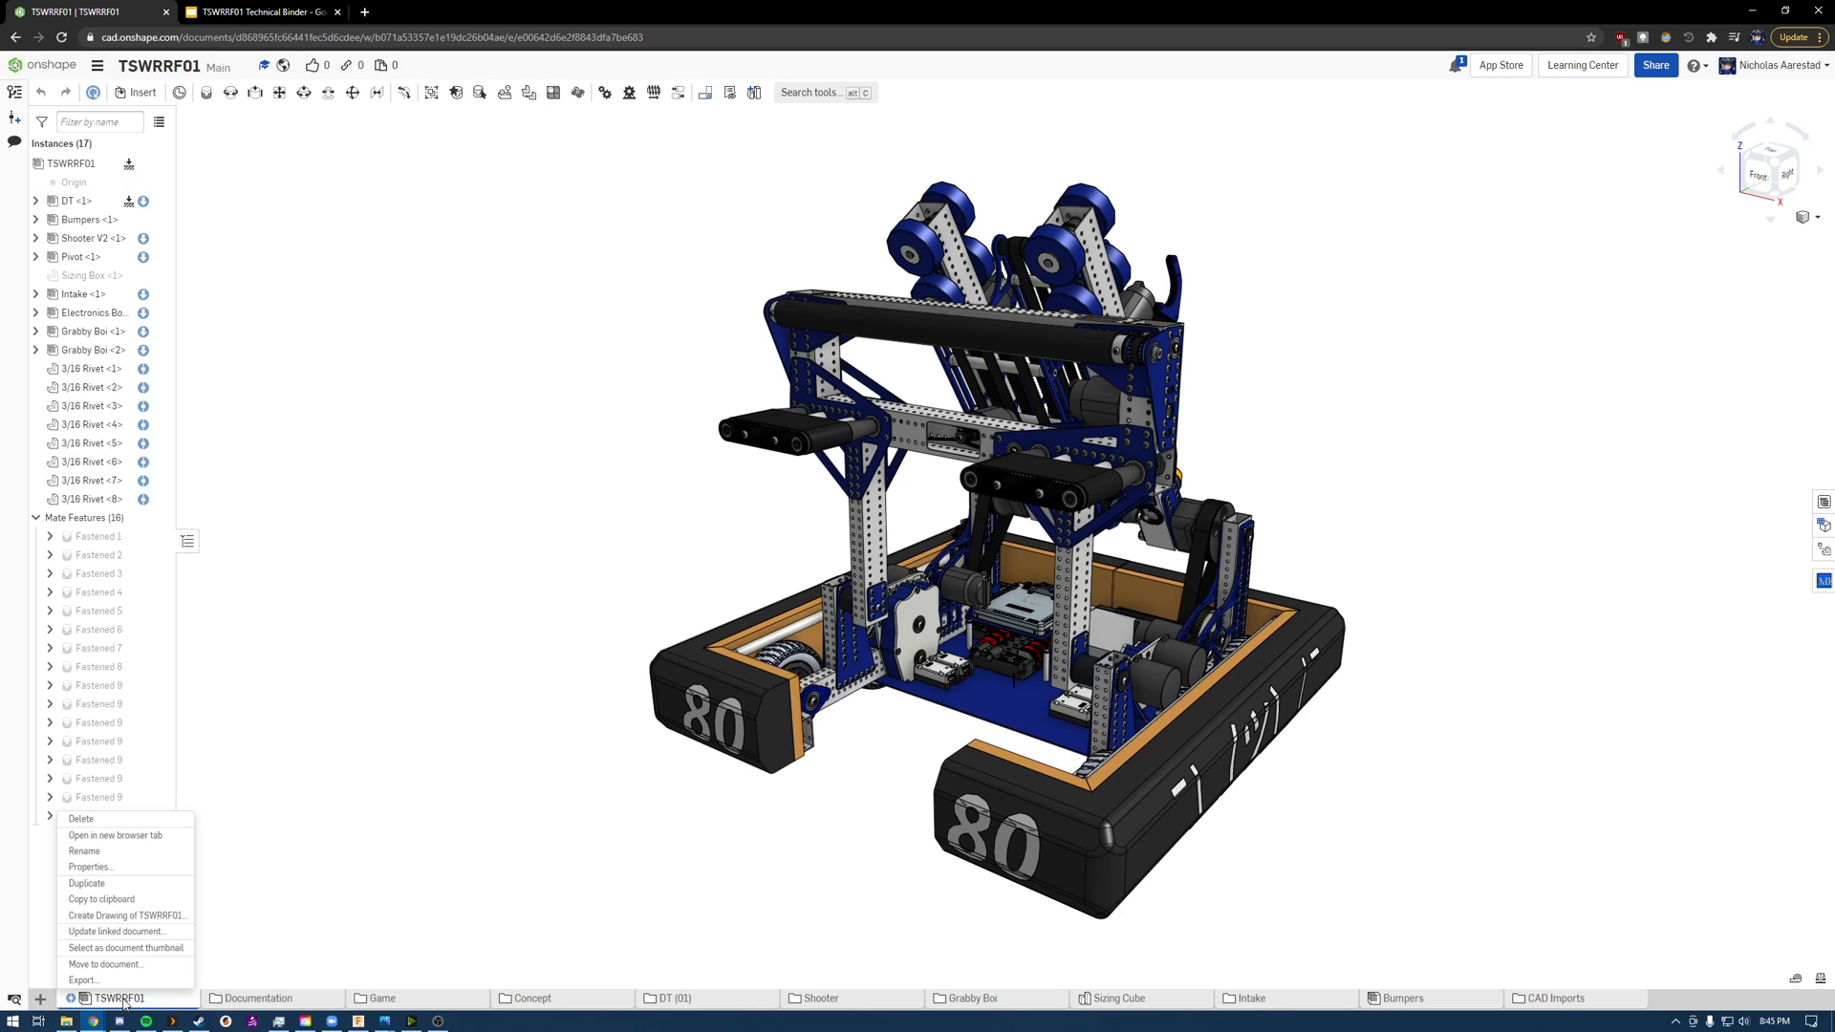
{"action": "left_click", "coordinate": [124, 982]}
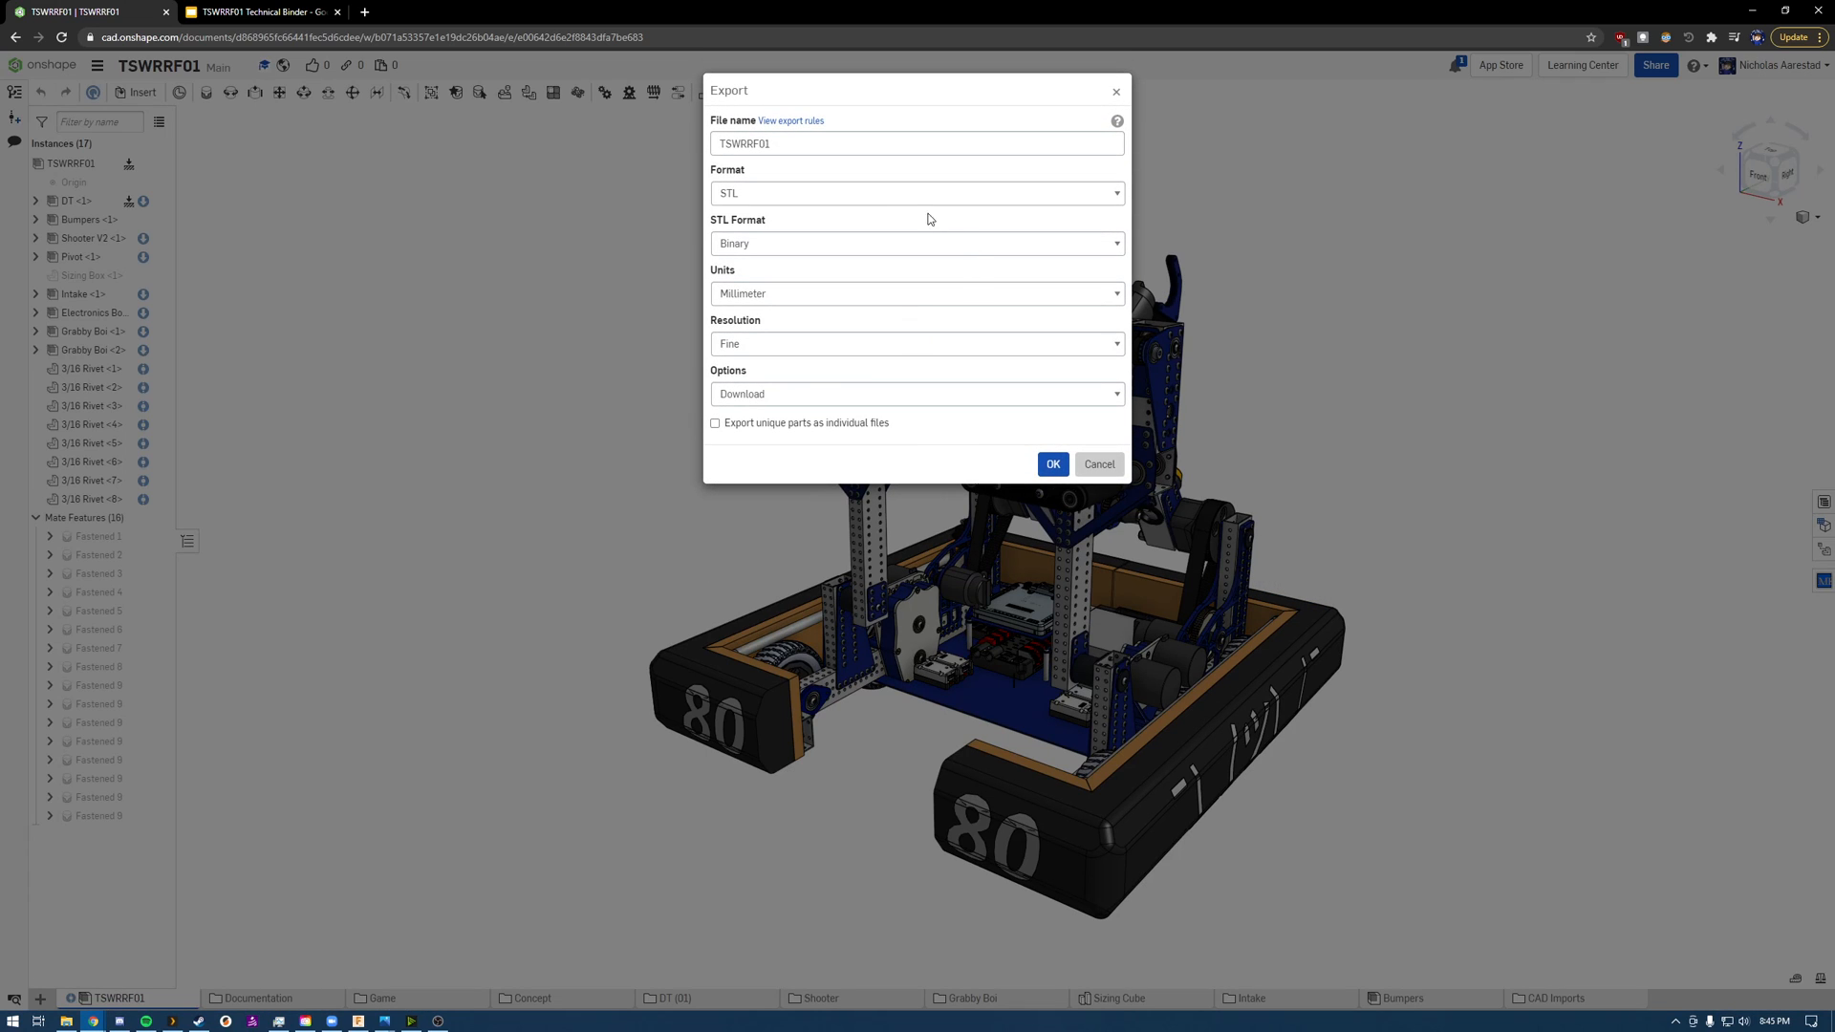
{"action": "left_click", "coordinate": [783, 192]}
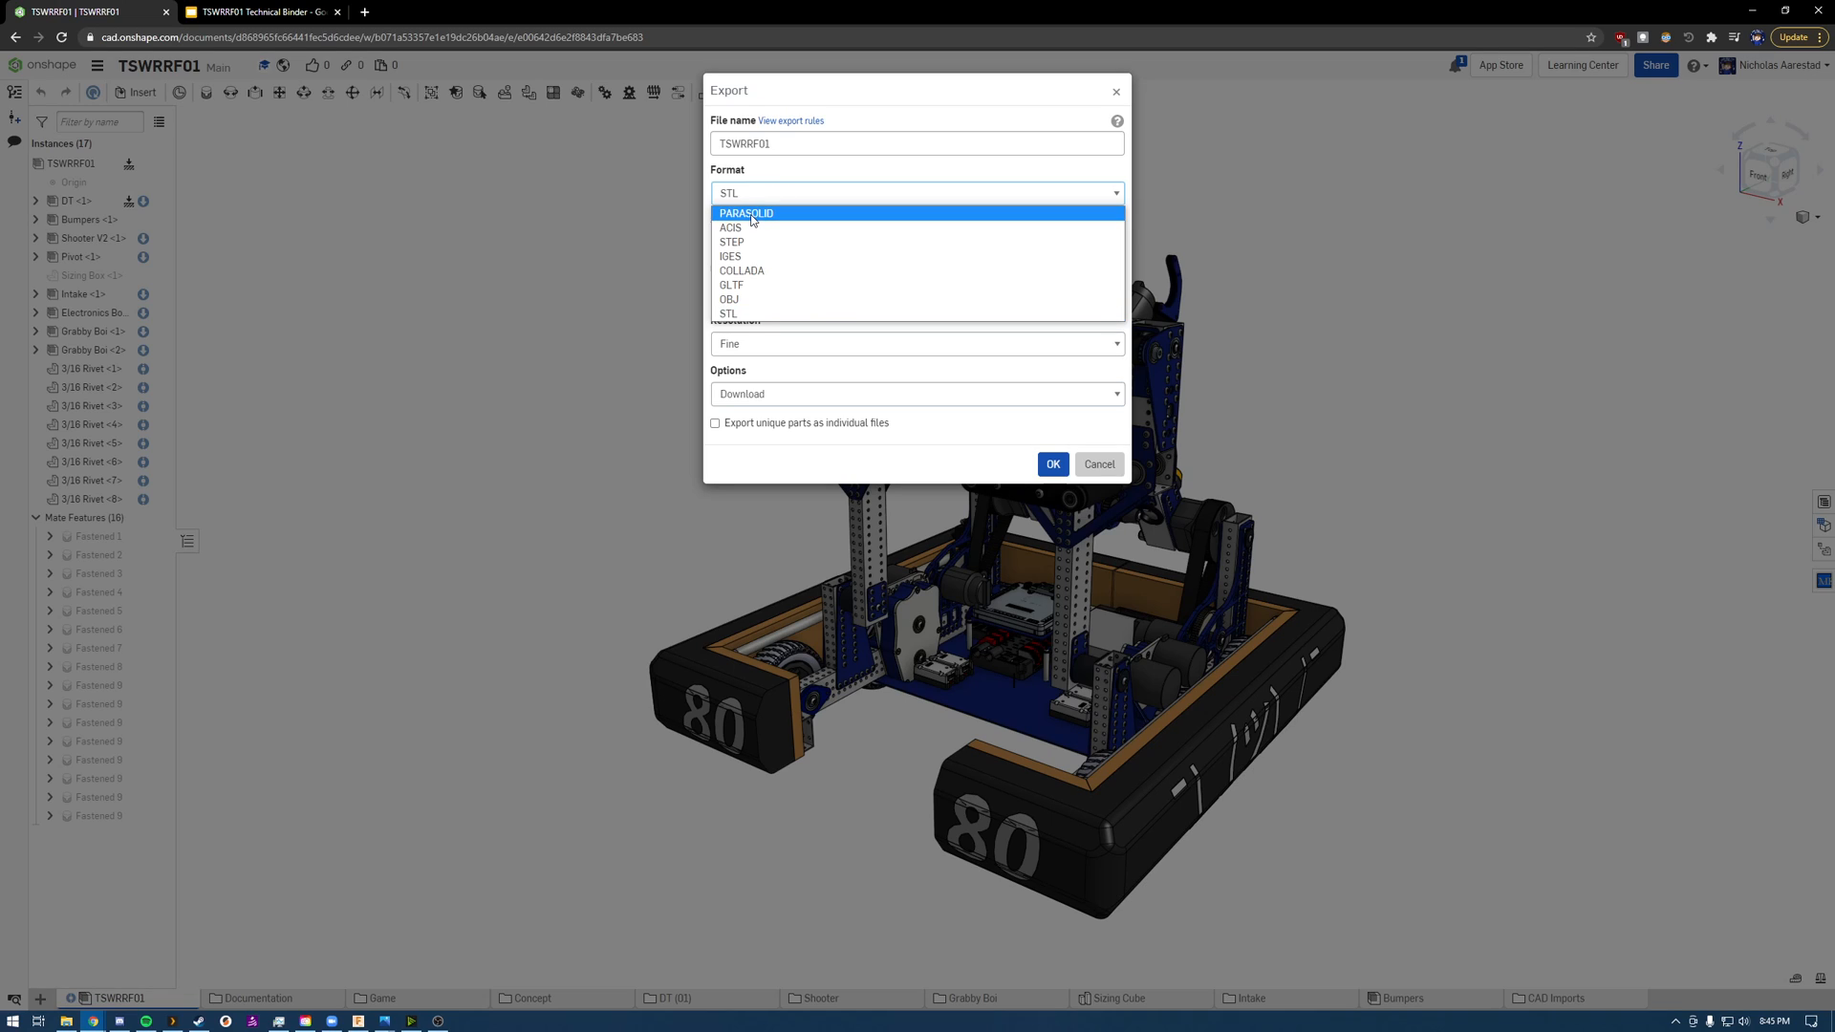
{"action": "left_click", "coordinate": [764, 213]}
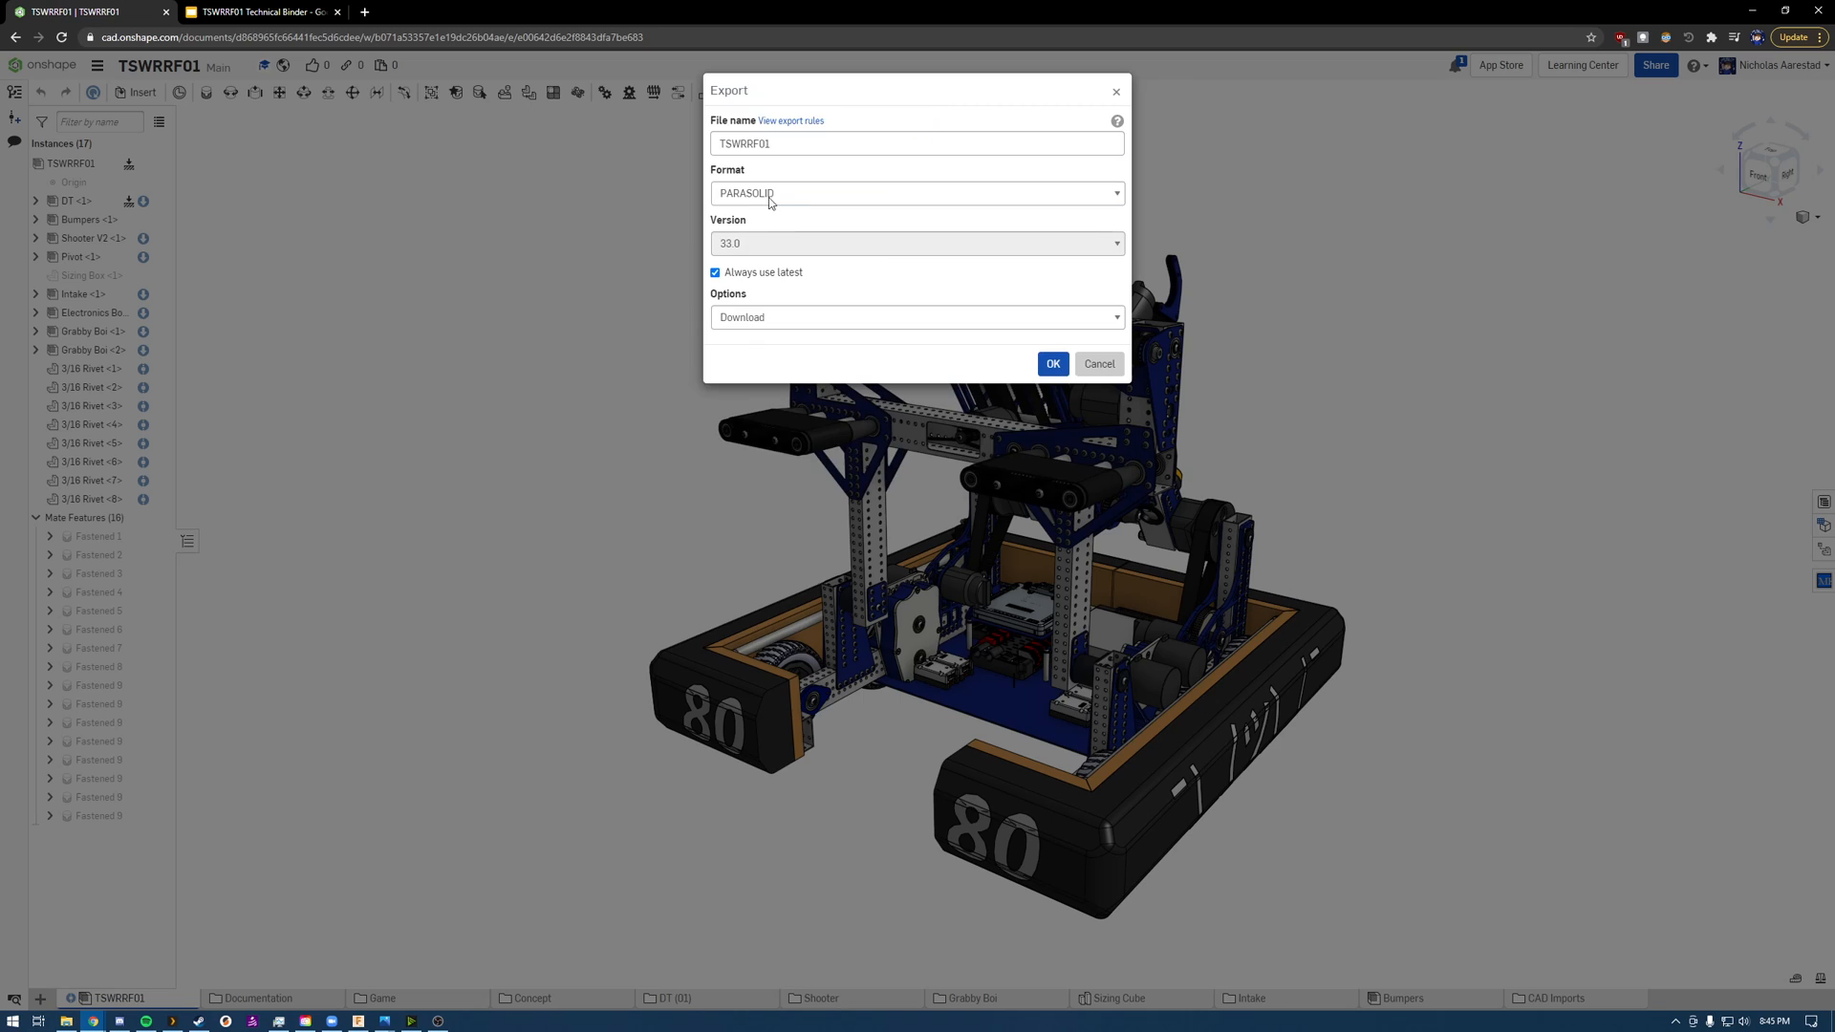
{"action": "left_click", "coordinate": [776, 195]}
{"action": "left_click", "coordinate": [779, 242]}
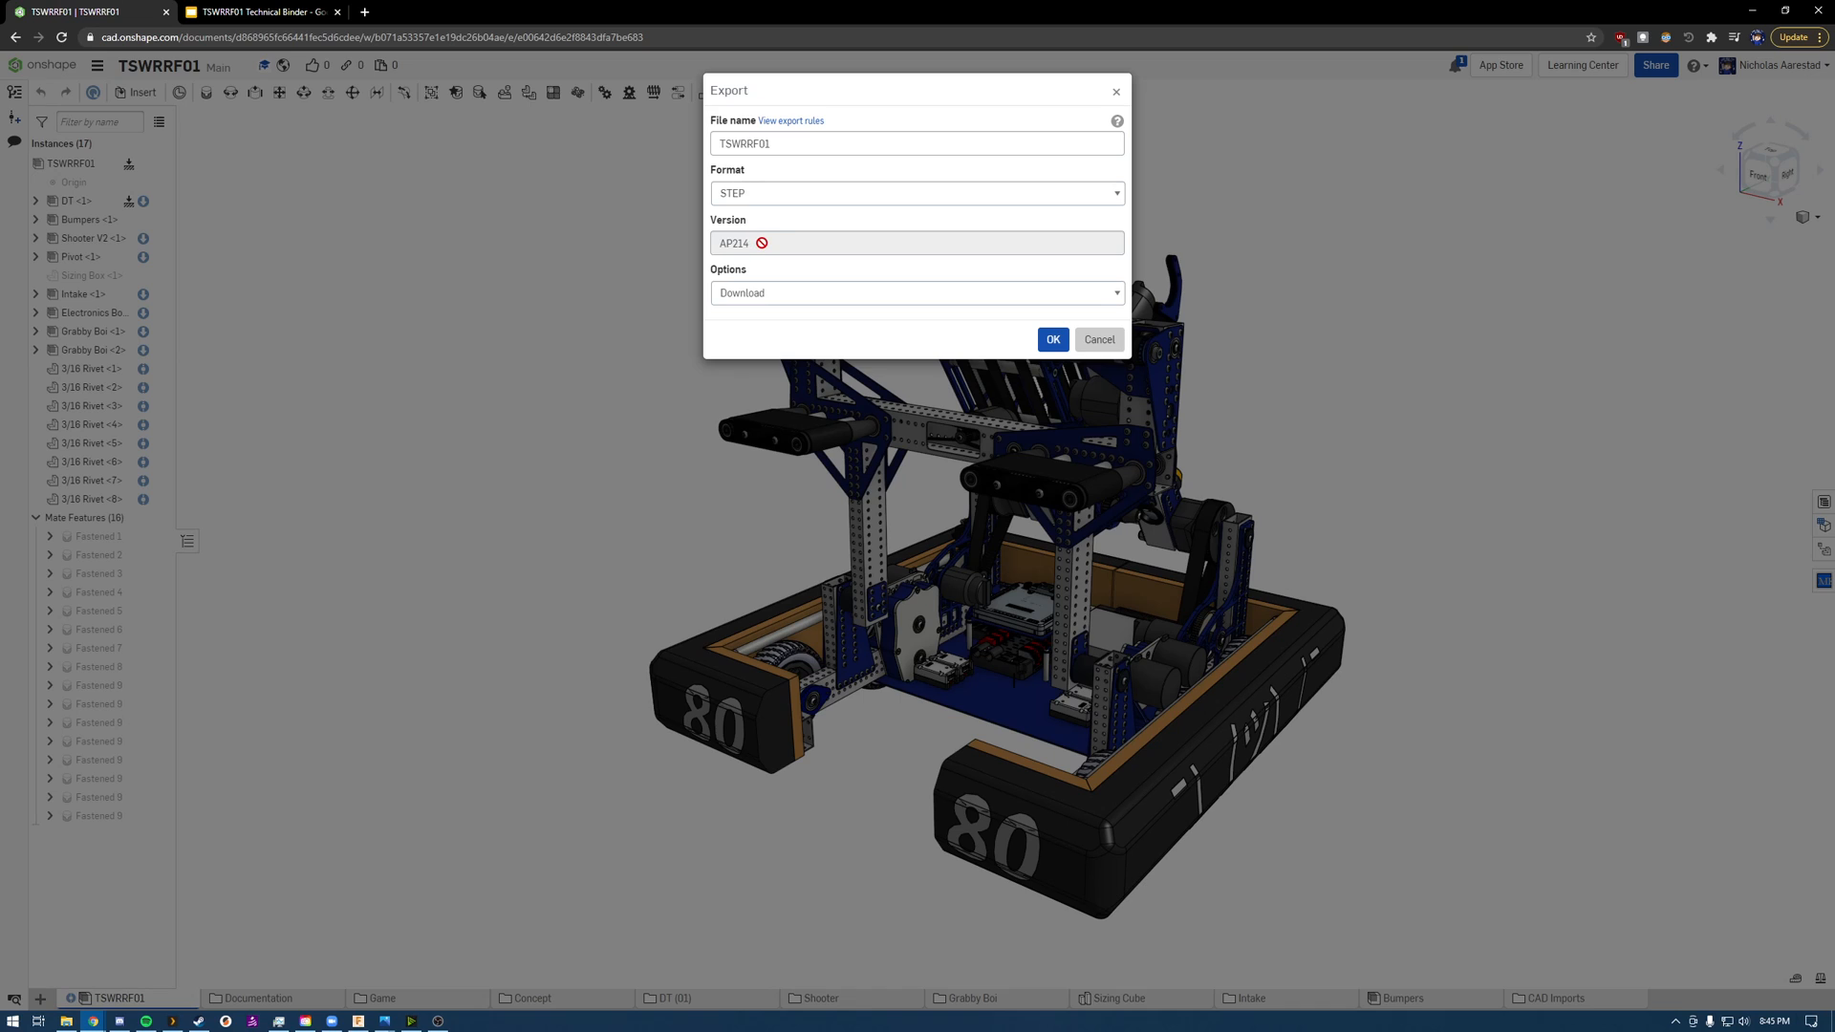
{"action": "left_click", "coordinate": [1115, 342]}
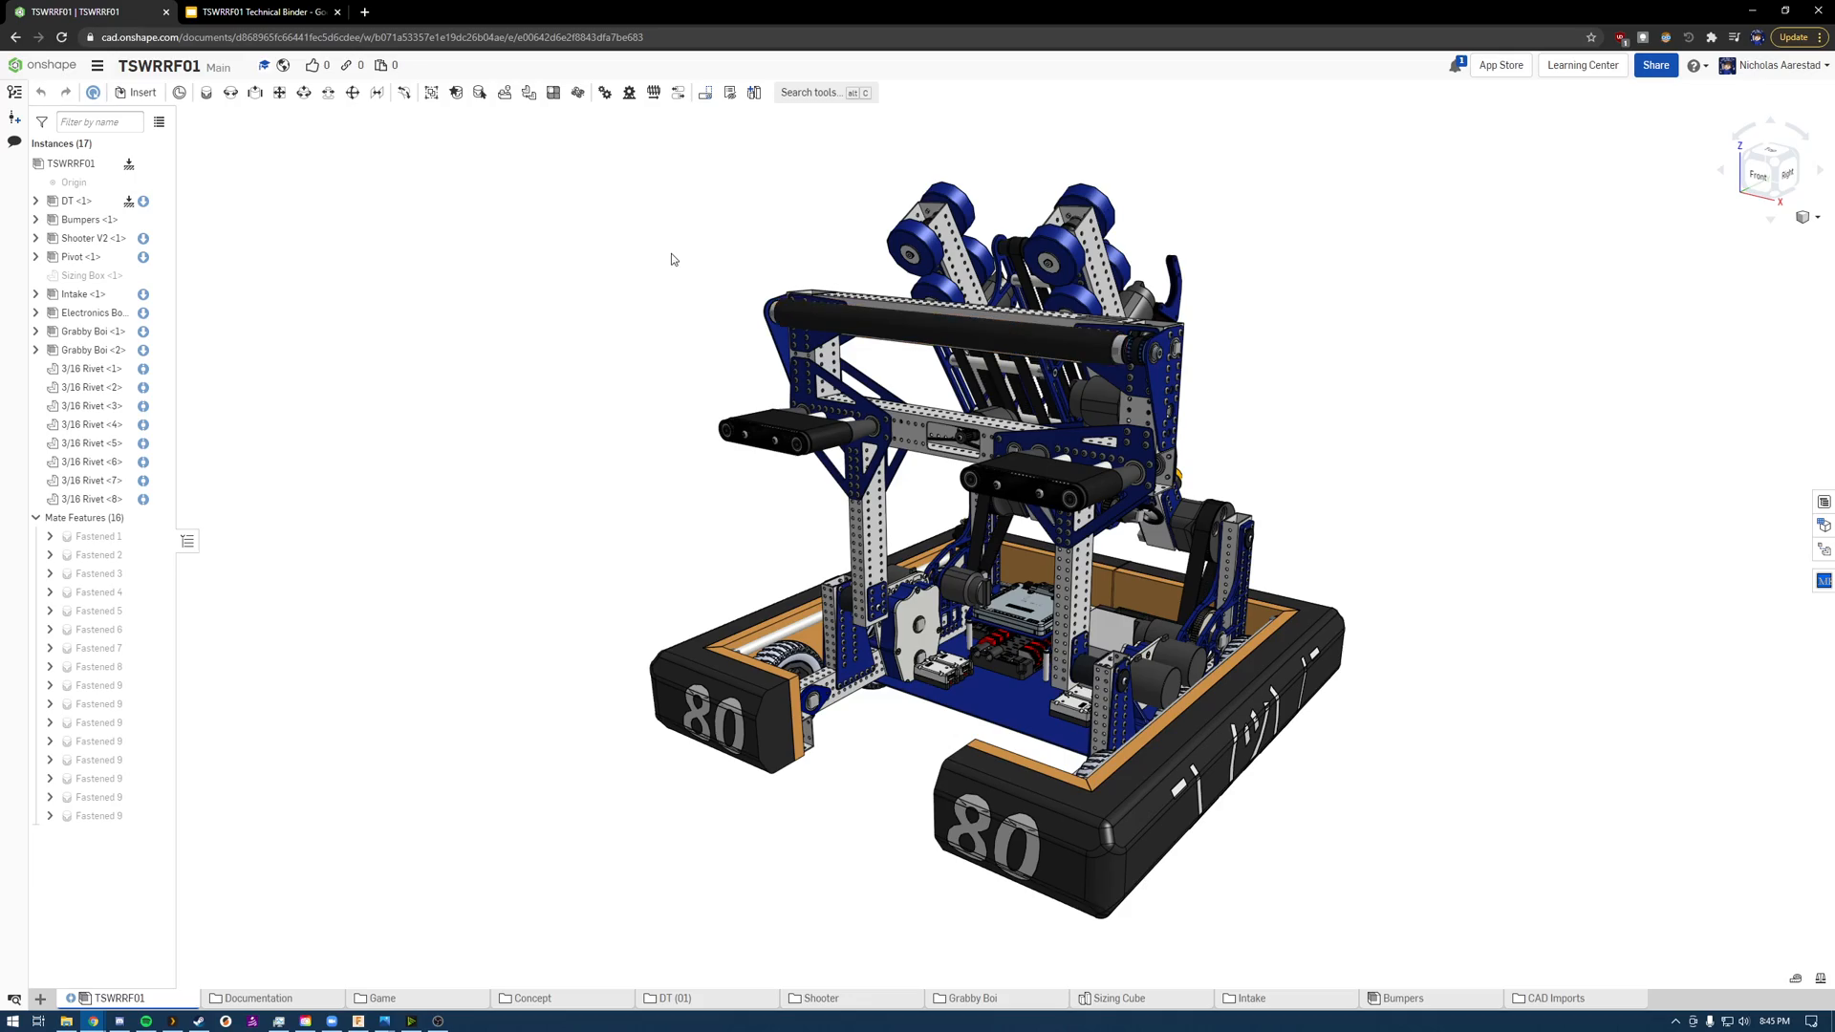
Step: Switch to Fusion 360 and check the file upload dialog and the available workspaces without changing either
{"action": "mouse_move", "coordinate": [670, 254]}
{"action": "right_mouse_down"}
{"action": "mouse_move", "coordinate": [666, 228]}
{"action": "mouse_move", "coordinate": [696, 255]}
{"action": "mouse_move", "coordinate": [703, 238]}
{"action": "mouse_move", "coordinate": [668, 282]}
{"action": "right_mouse_up"}
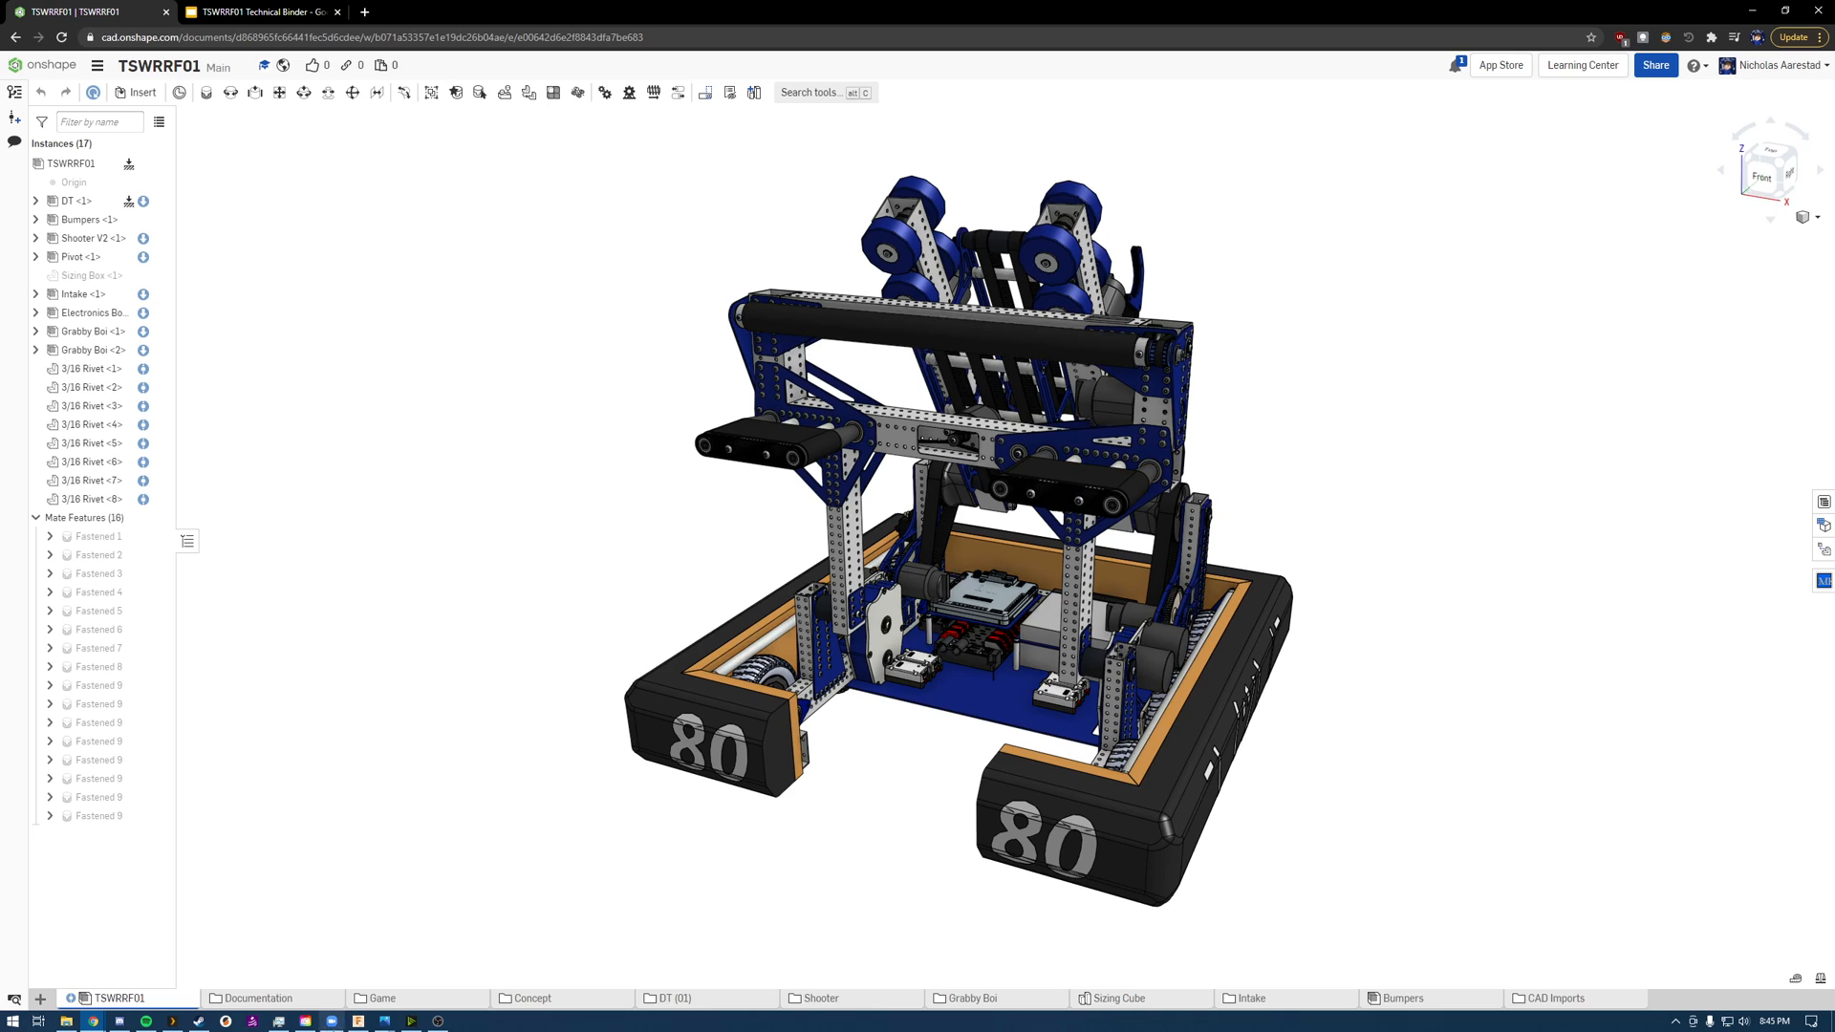
{"action": "left_click", "coordinate": [353, 1022]}
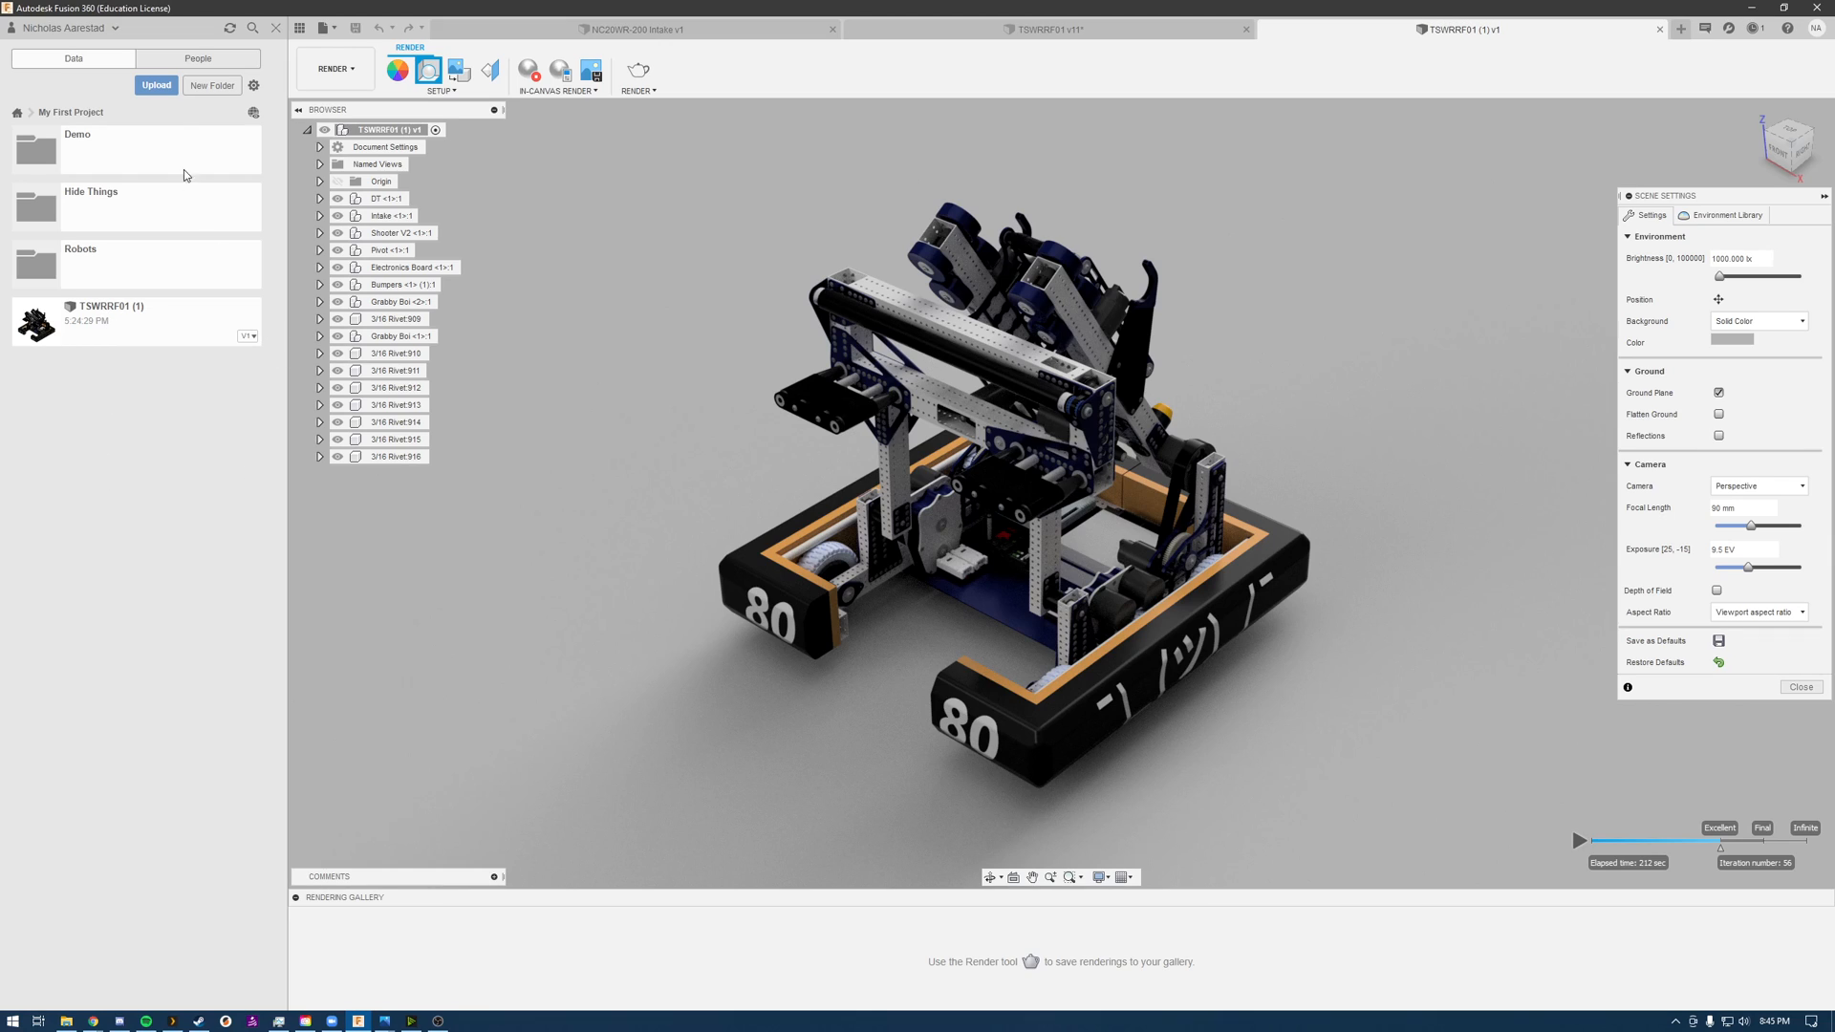
{"action": "left_click", "coordinate": [151, 86]}
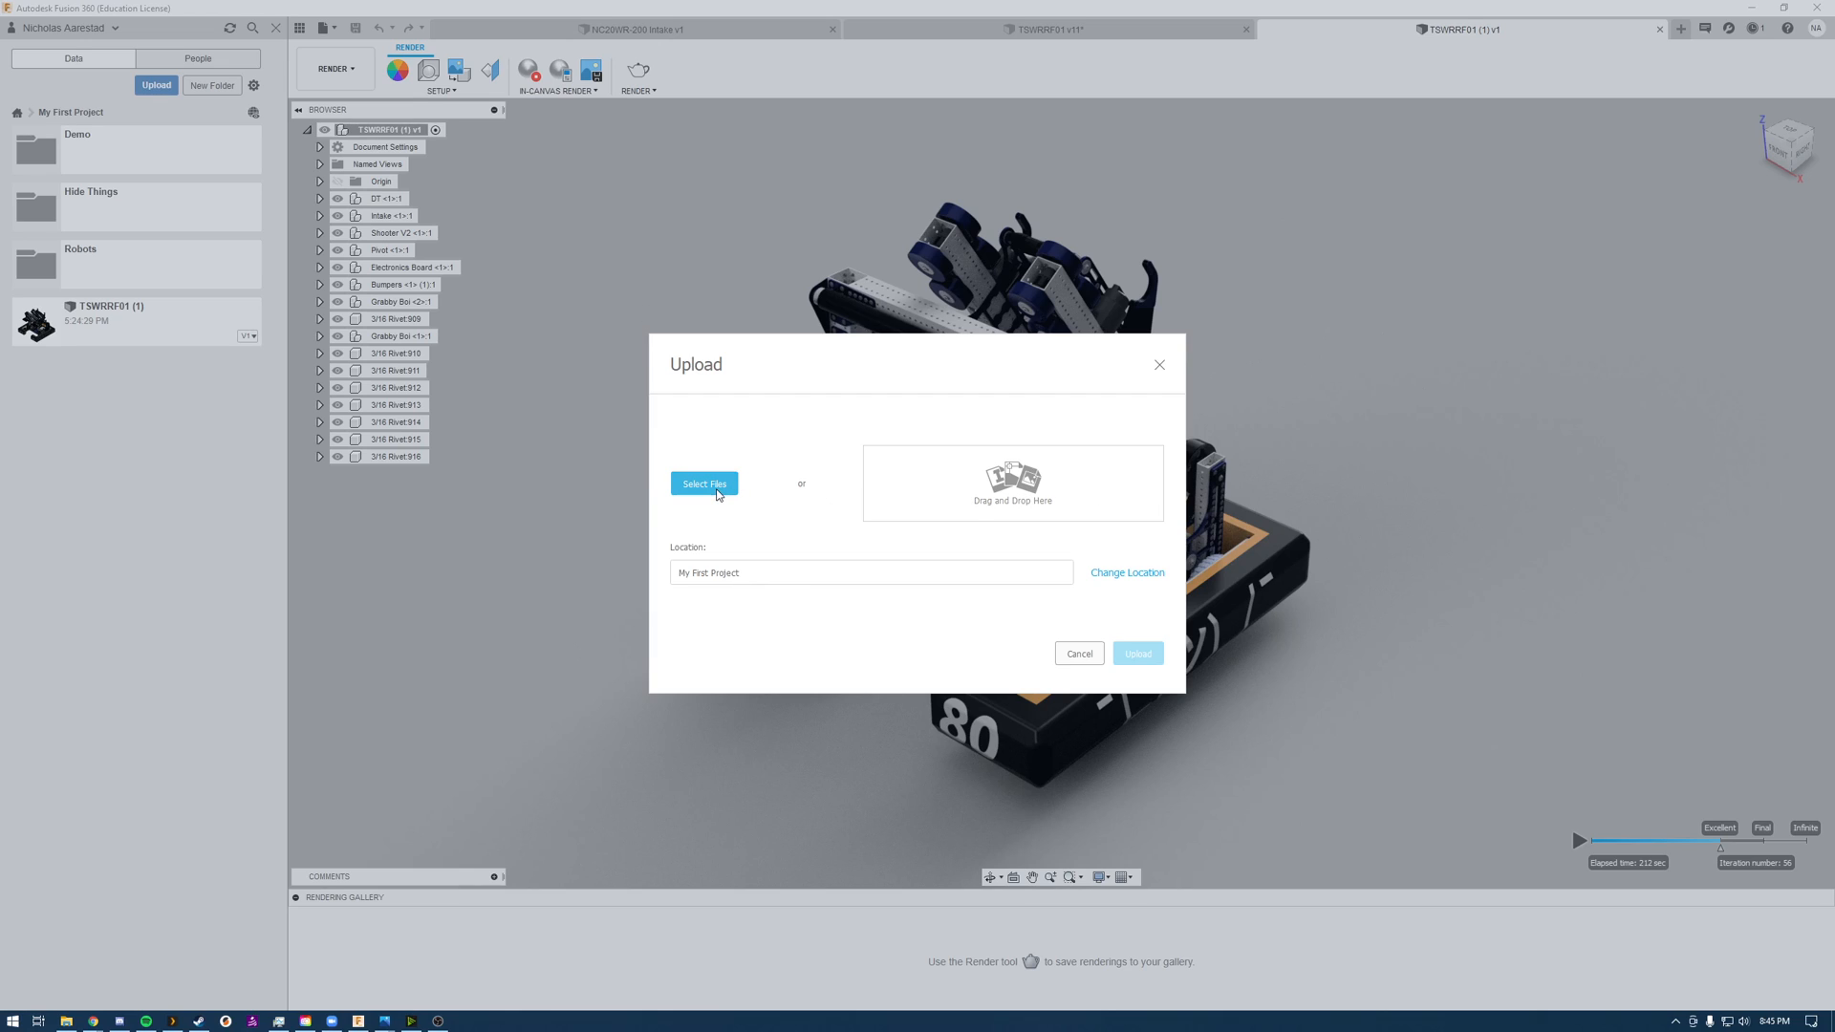
{"action": "left_click", "coordinate": [1160, 367]}
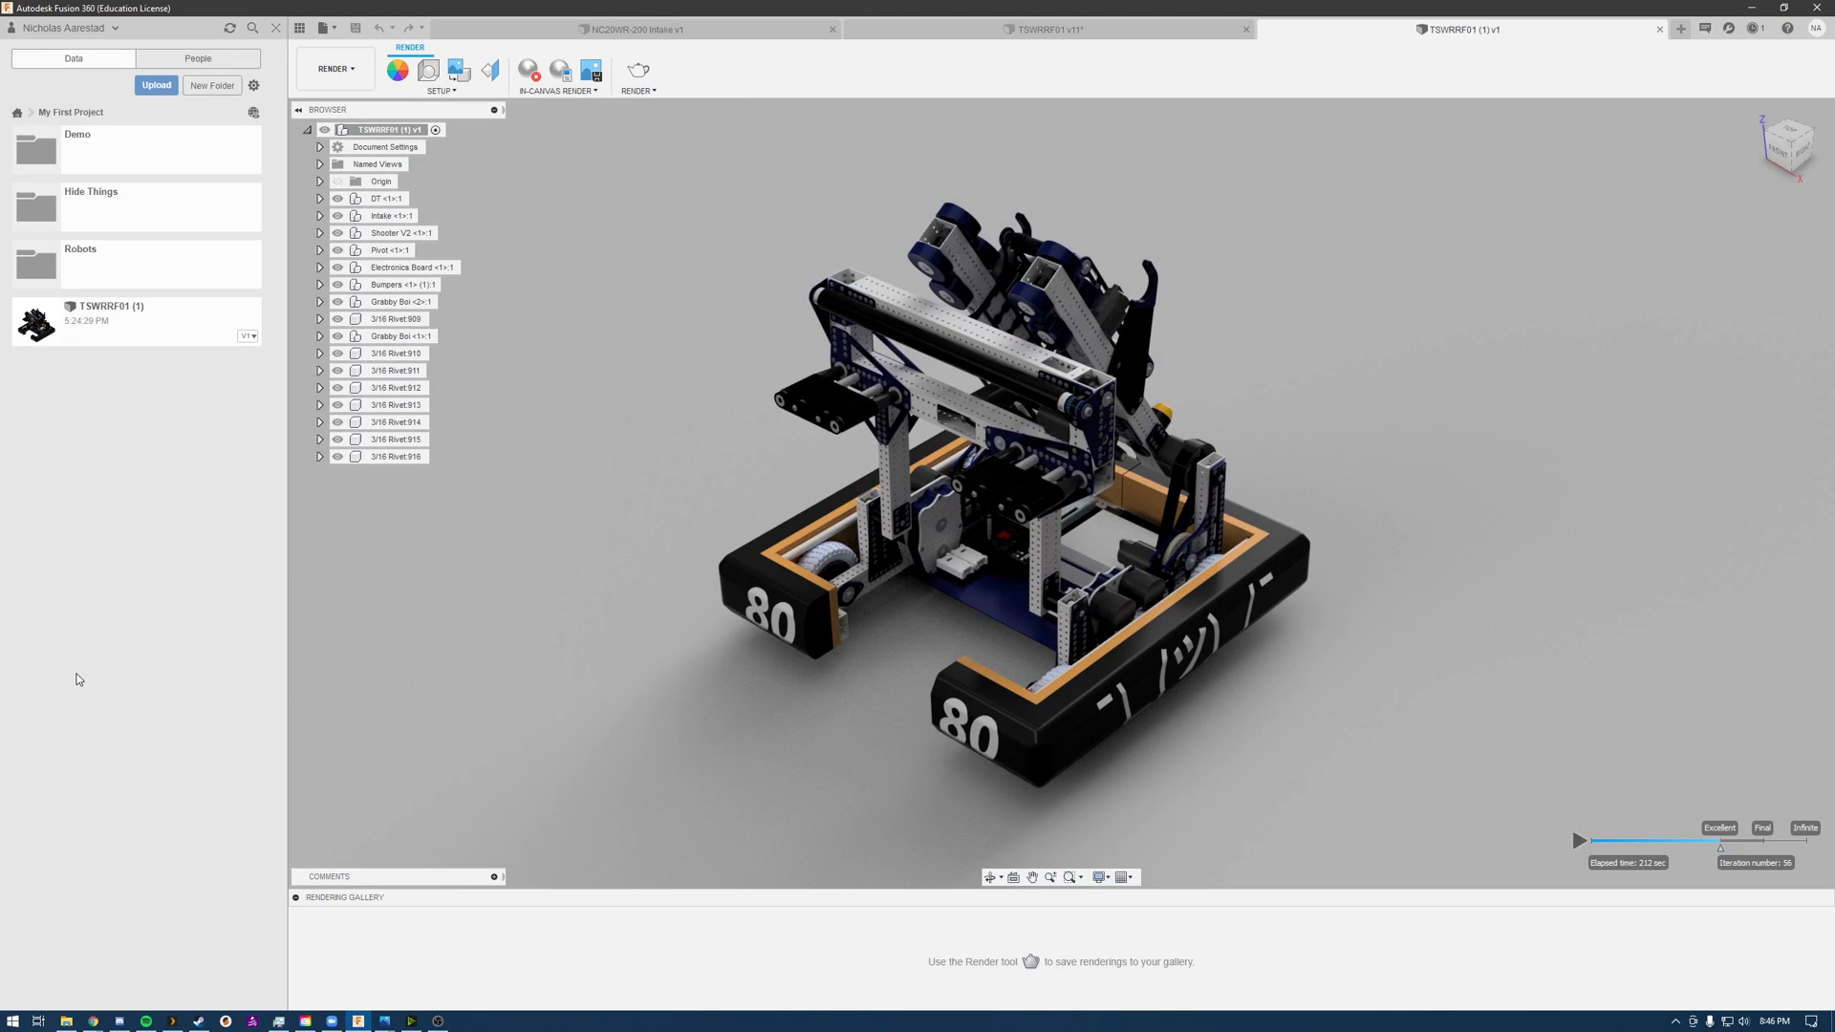
{"action": "left_click", "coordinate": [348, 75]}
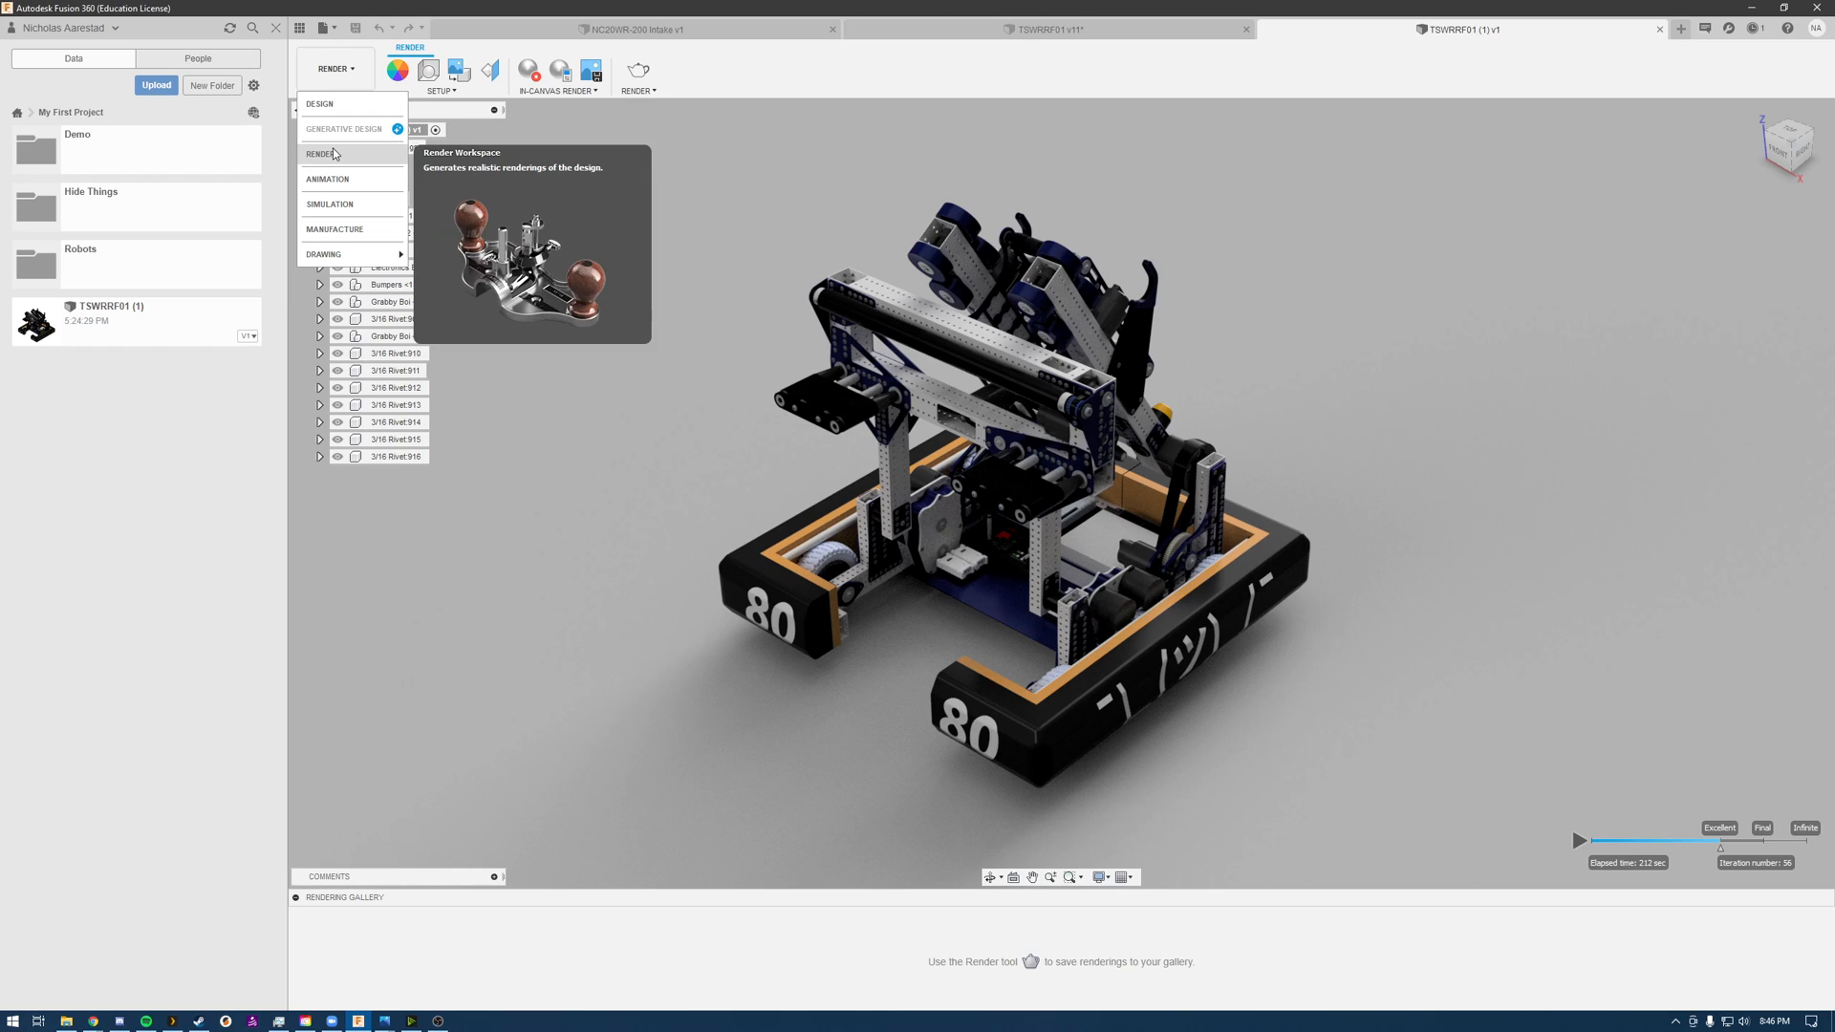
{"action": "left_click", "coordinate": [184, 568]}
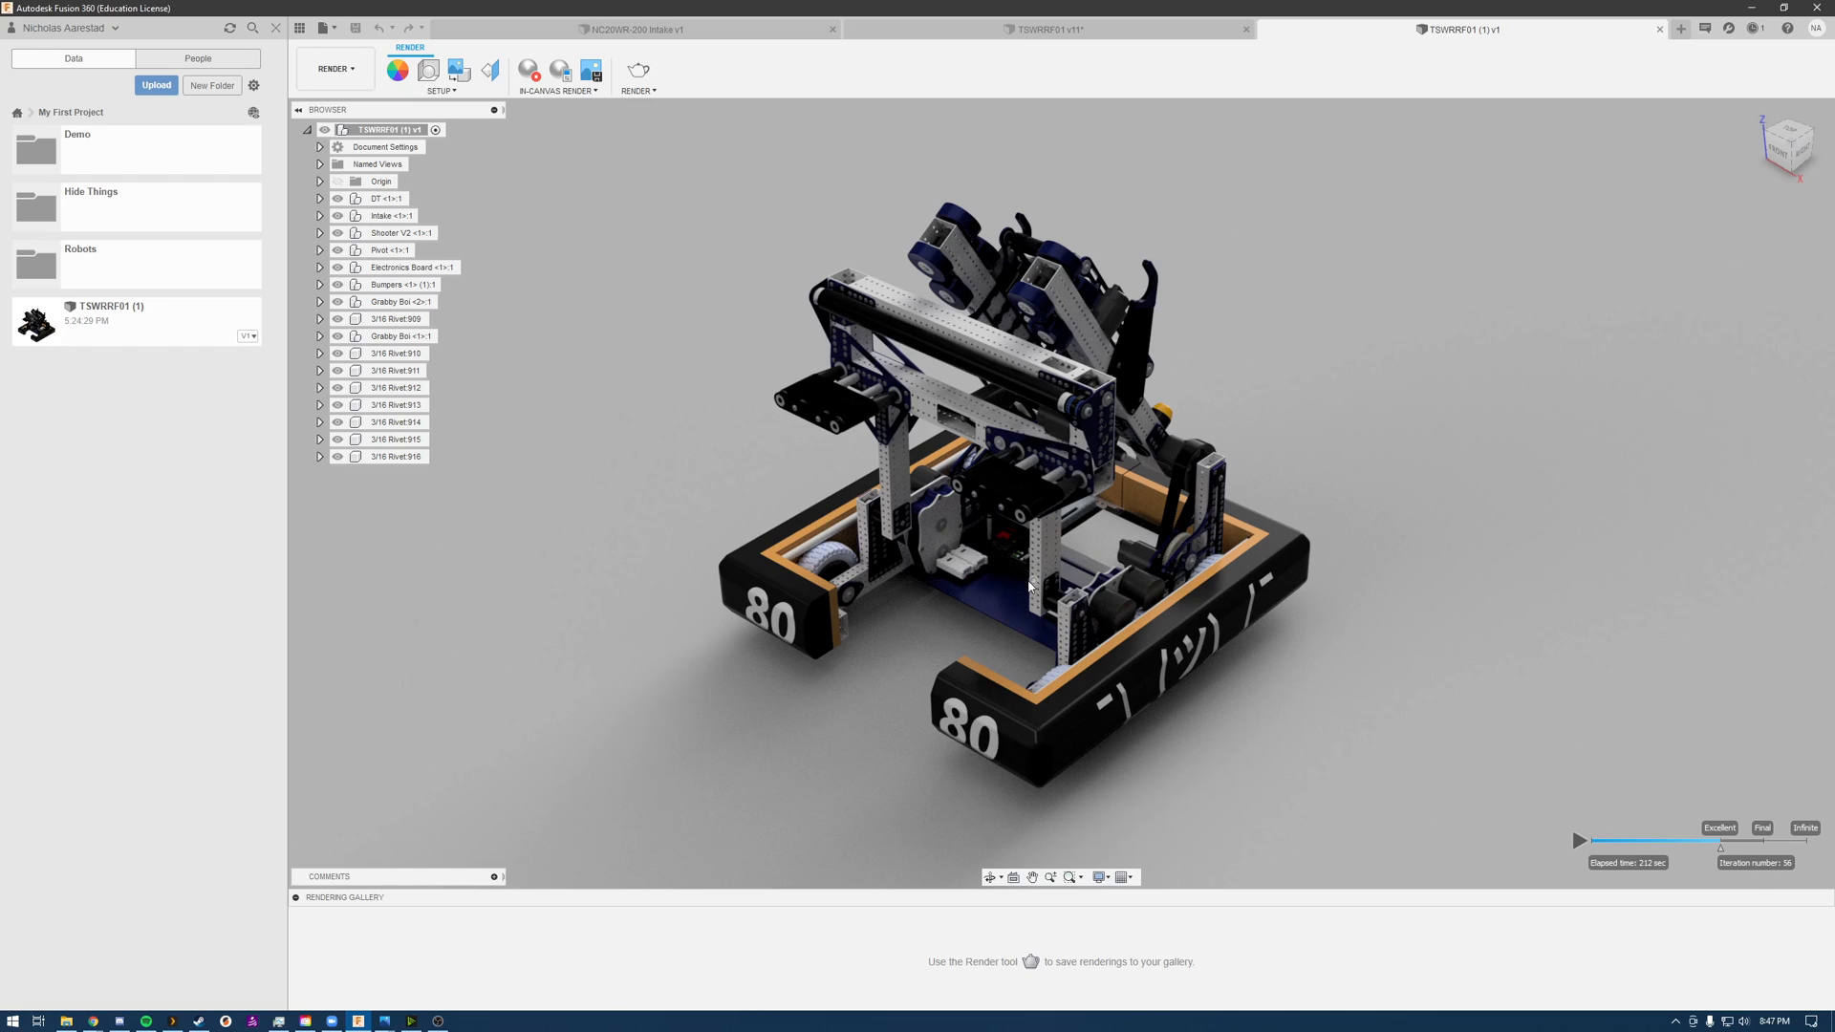
Step: Open the render scene settings and browse the lighting environments in the Fusion 360 environment library
{"action": "left_click", "coordinate": [431, 71]}
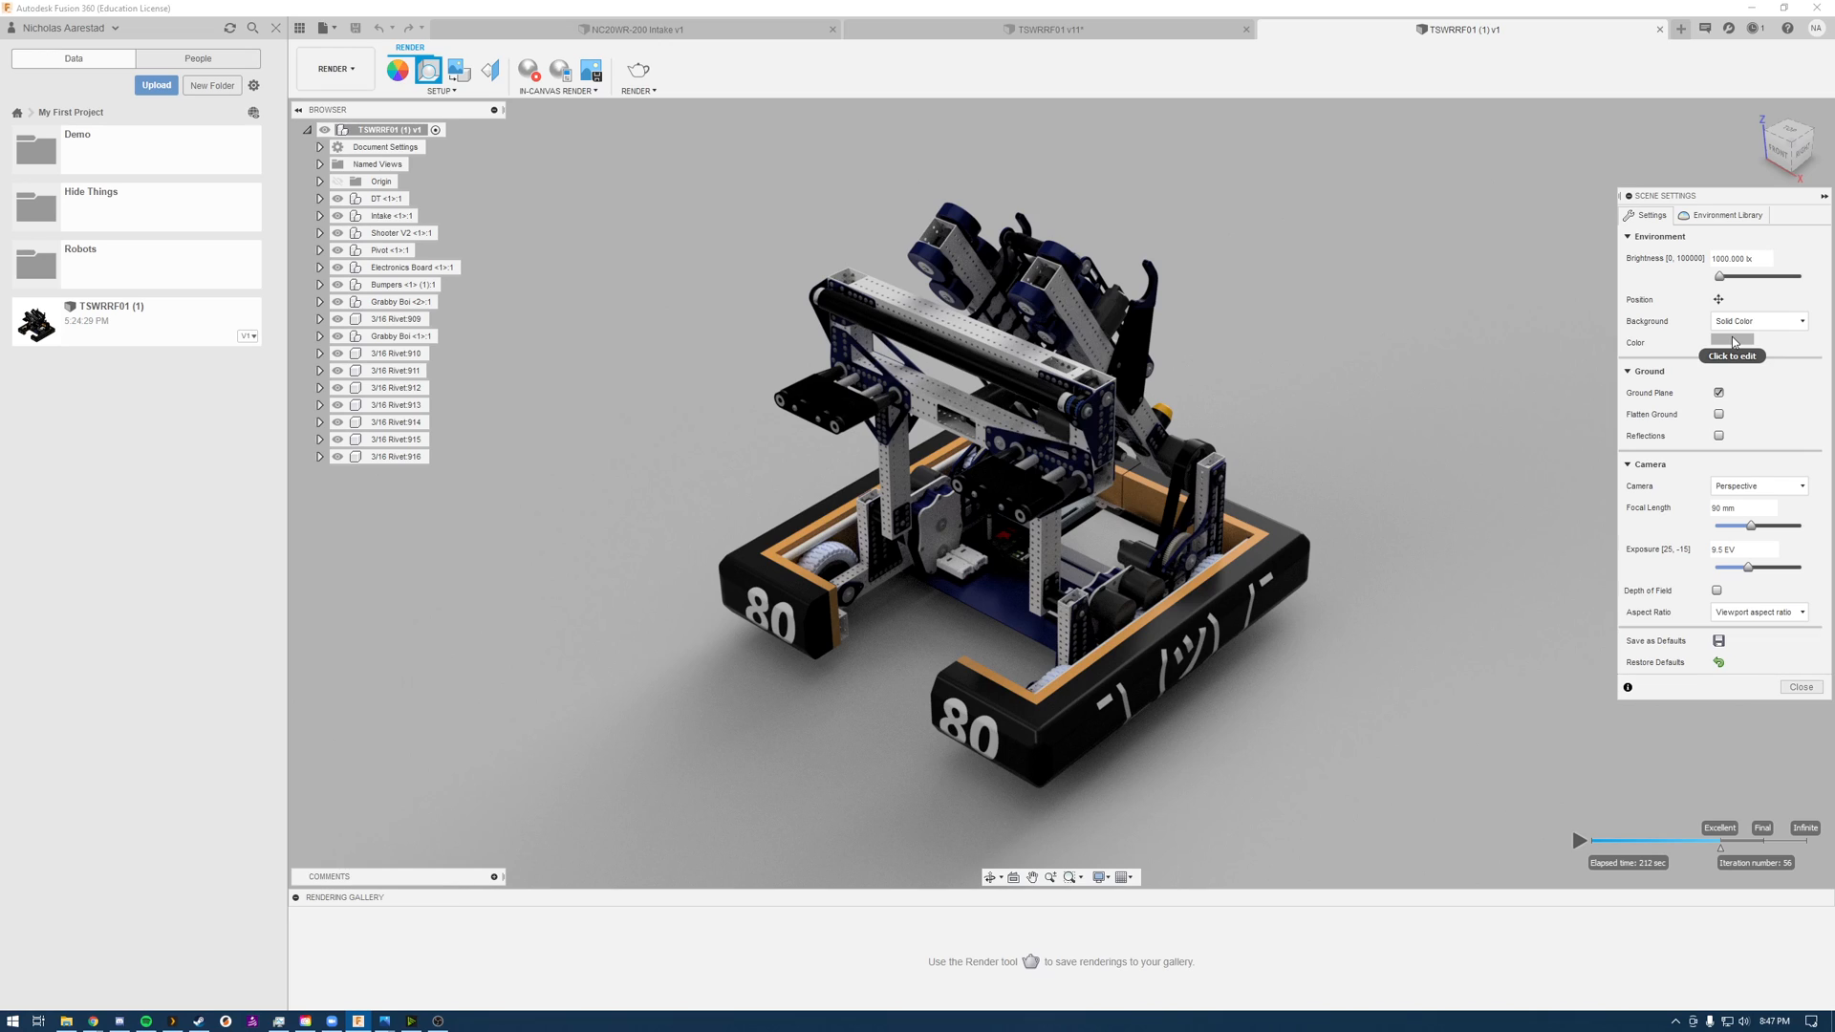
{"action": "left_click", "coordinate": [1725, 216]}
{"action": "scroll", "coordinate": [1721, 484], "scroll_direction": "down", "scroll_amount": 5}
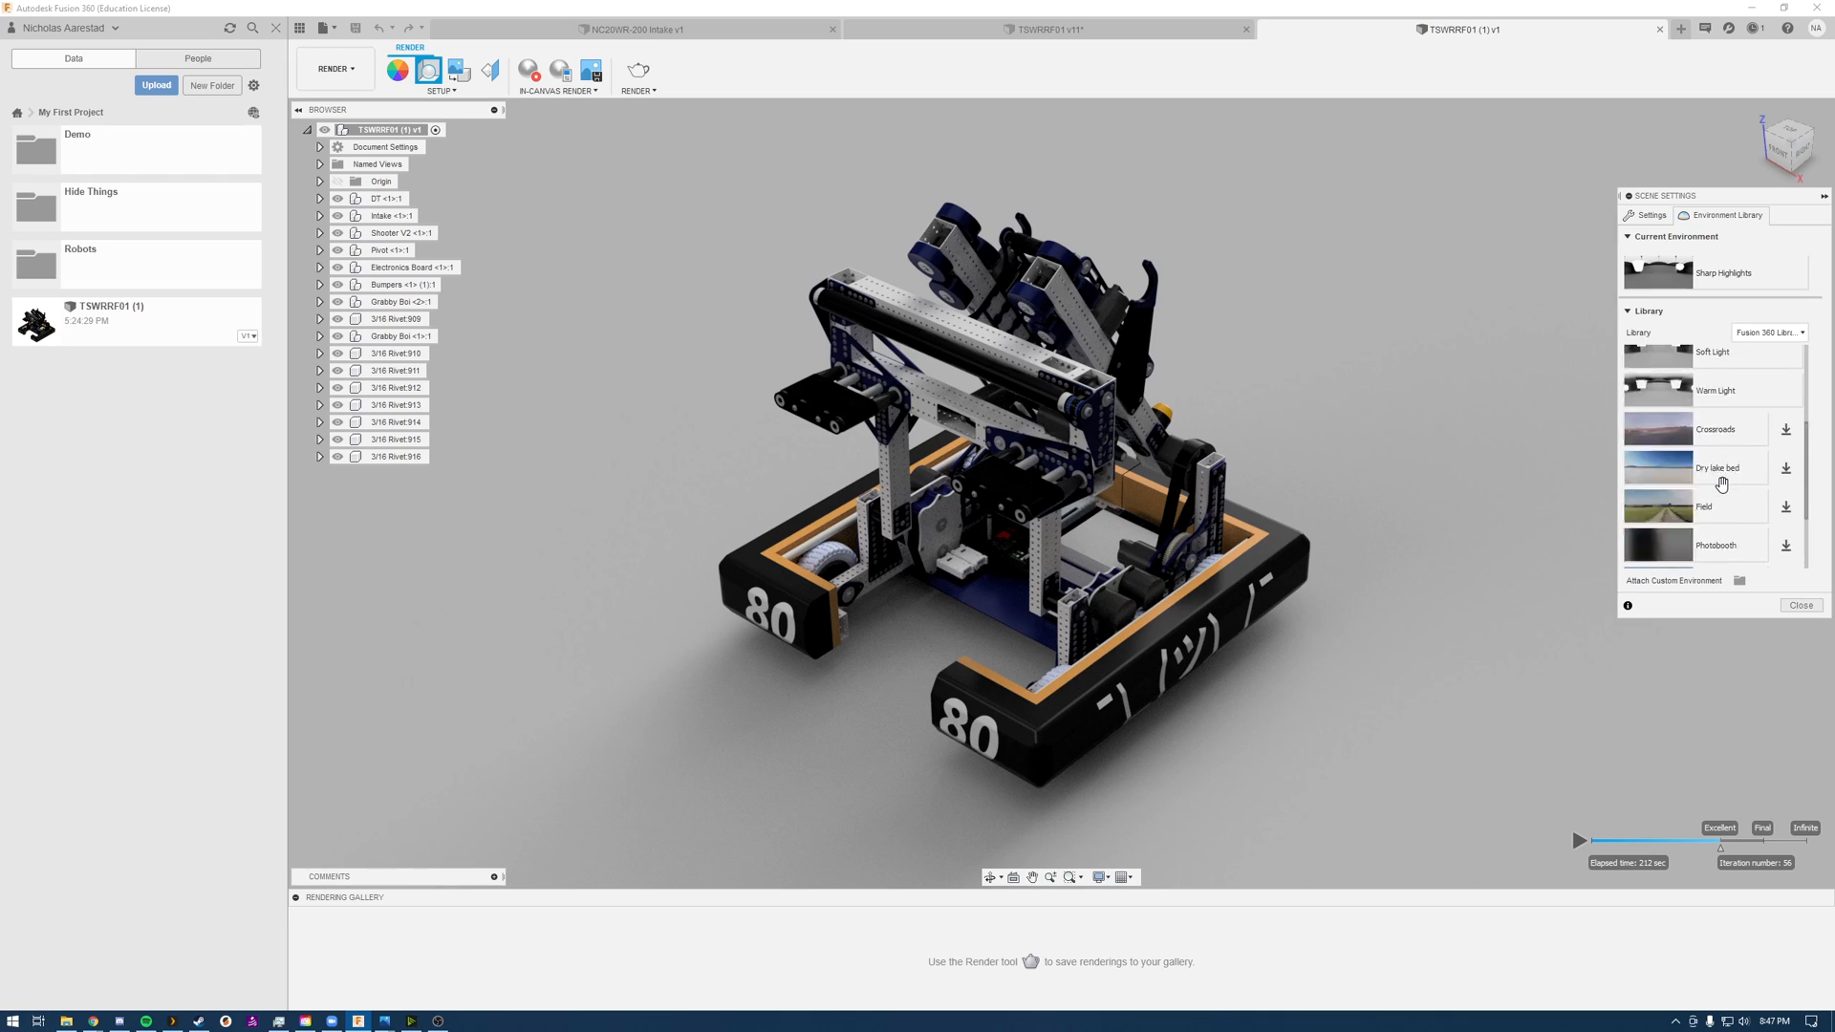
{"action": "scroll", "coordinate": [1723, 547], "scroll_direction": "up", "scroll_amount": 5}
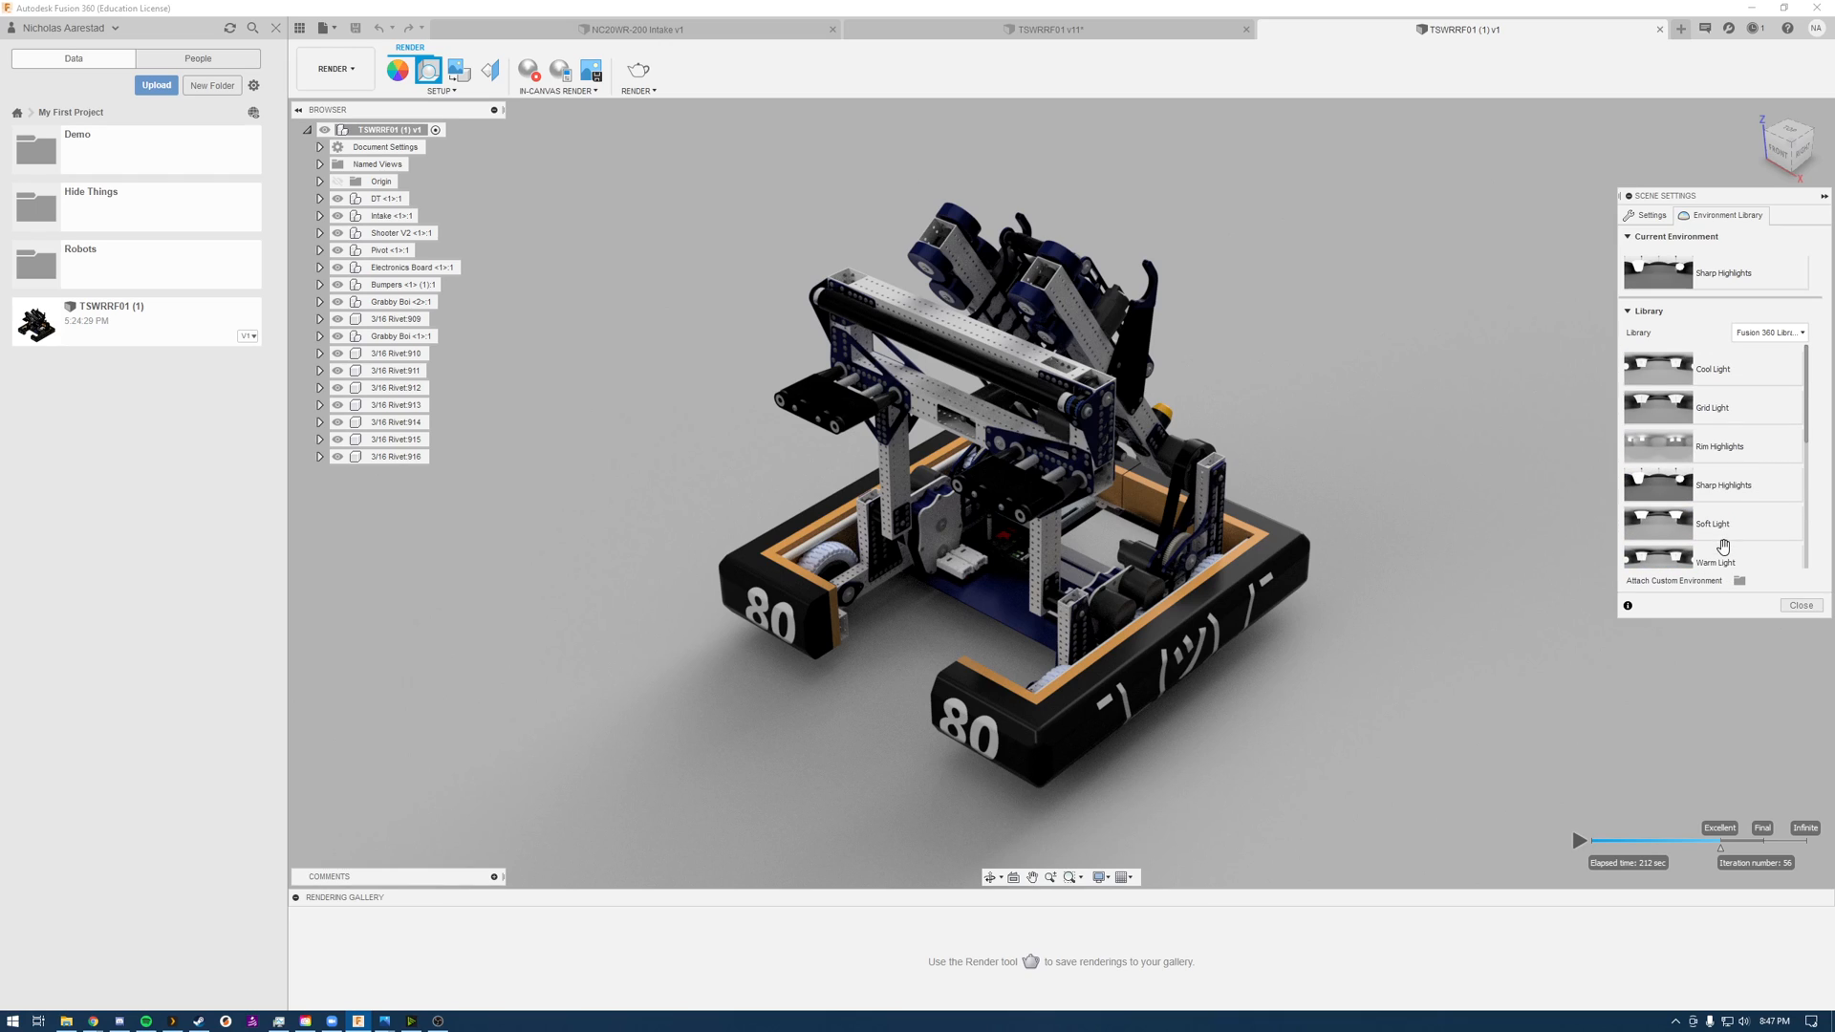
Step: Set the scene's solid background color to RGB 245, 245, 245
{"action": "left_click", "coordinate": [1650, 216]}
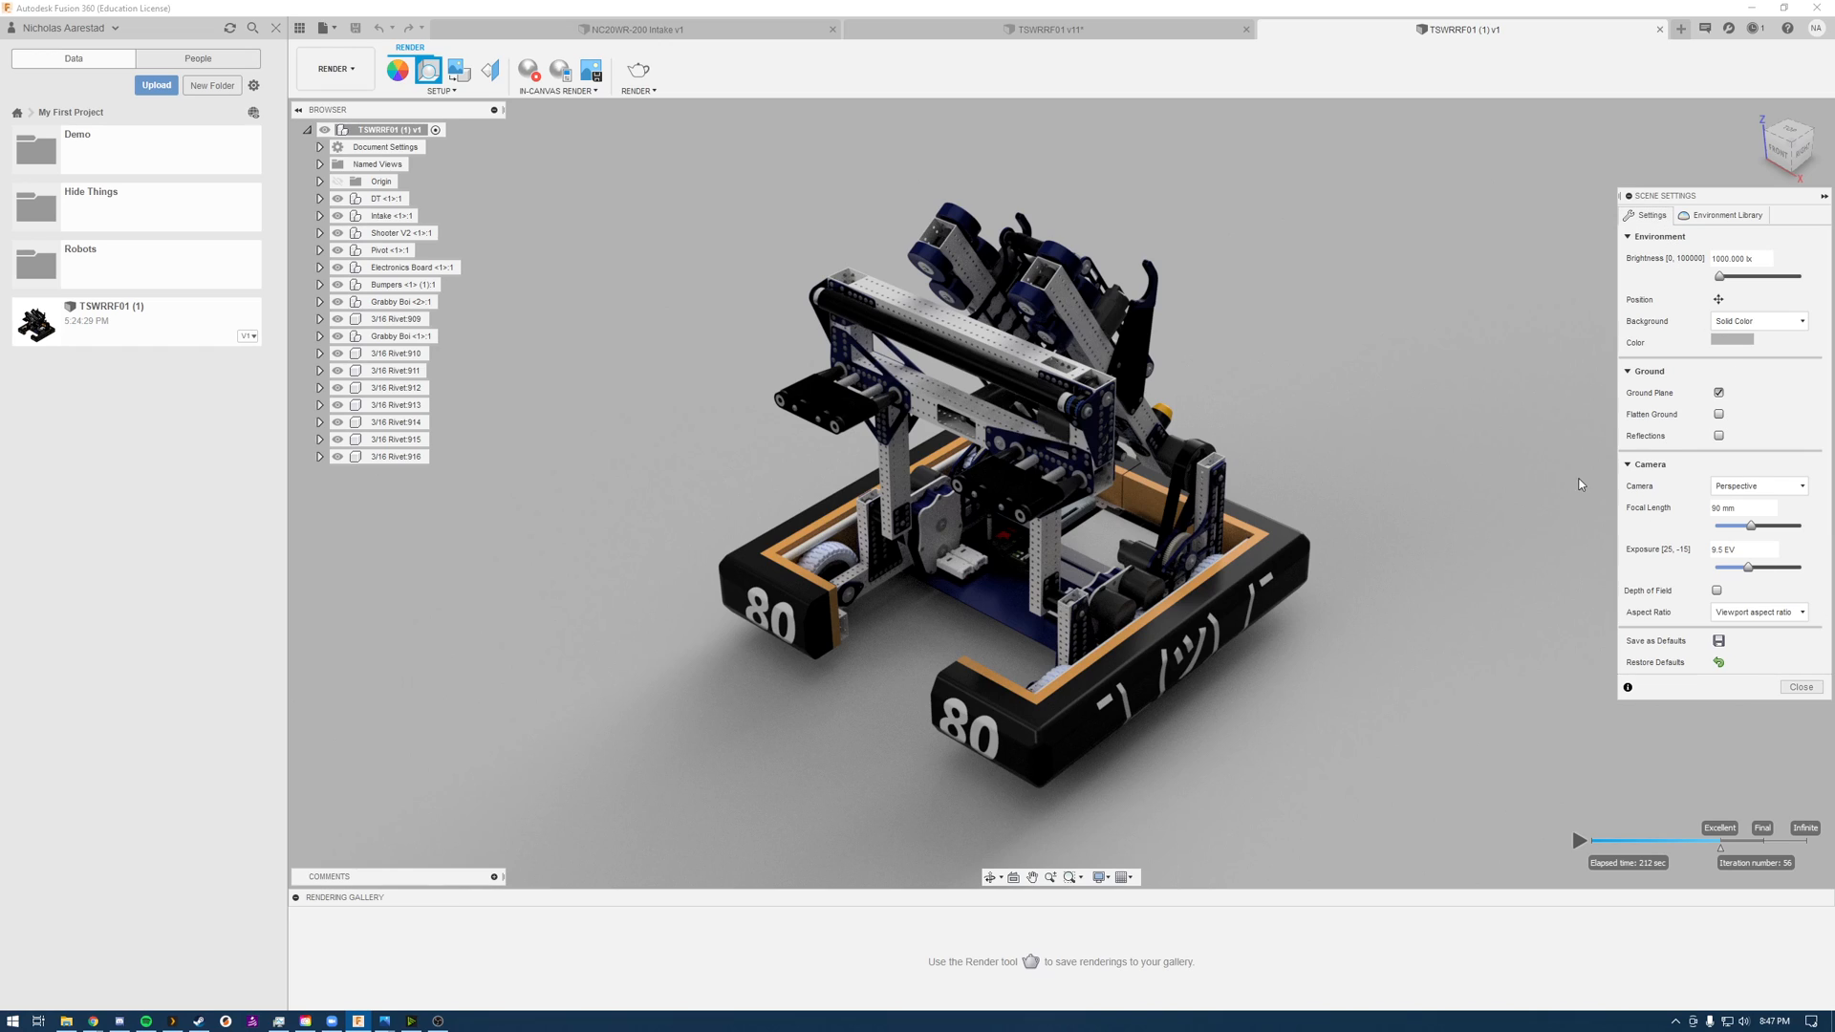
{"action": "left_click", "coordinate": [1738, 341]}
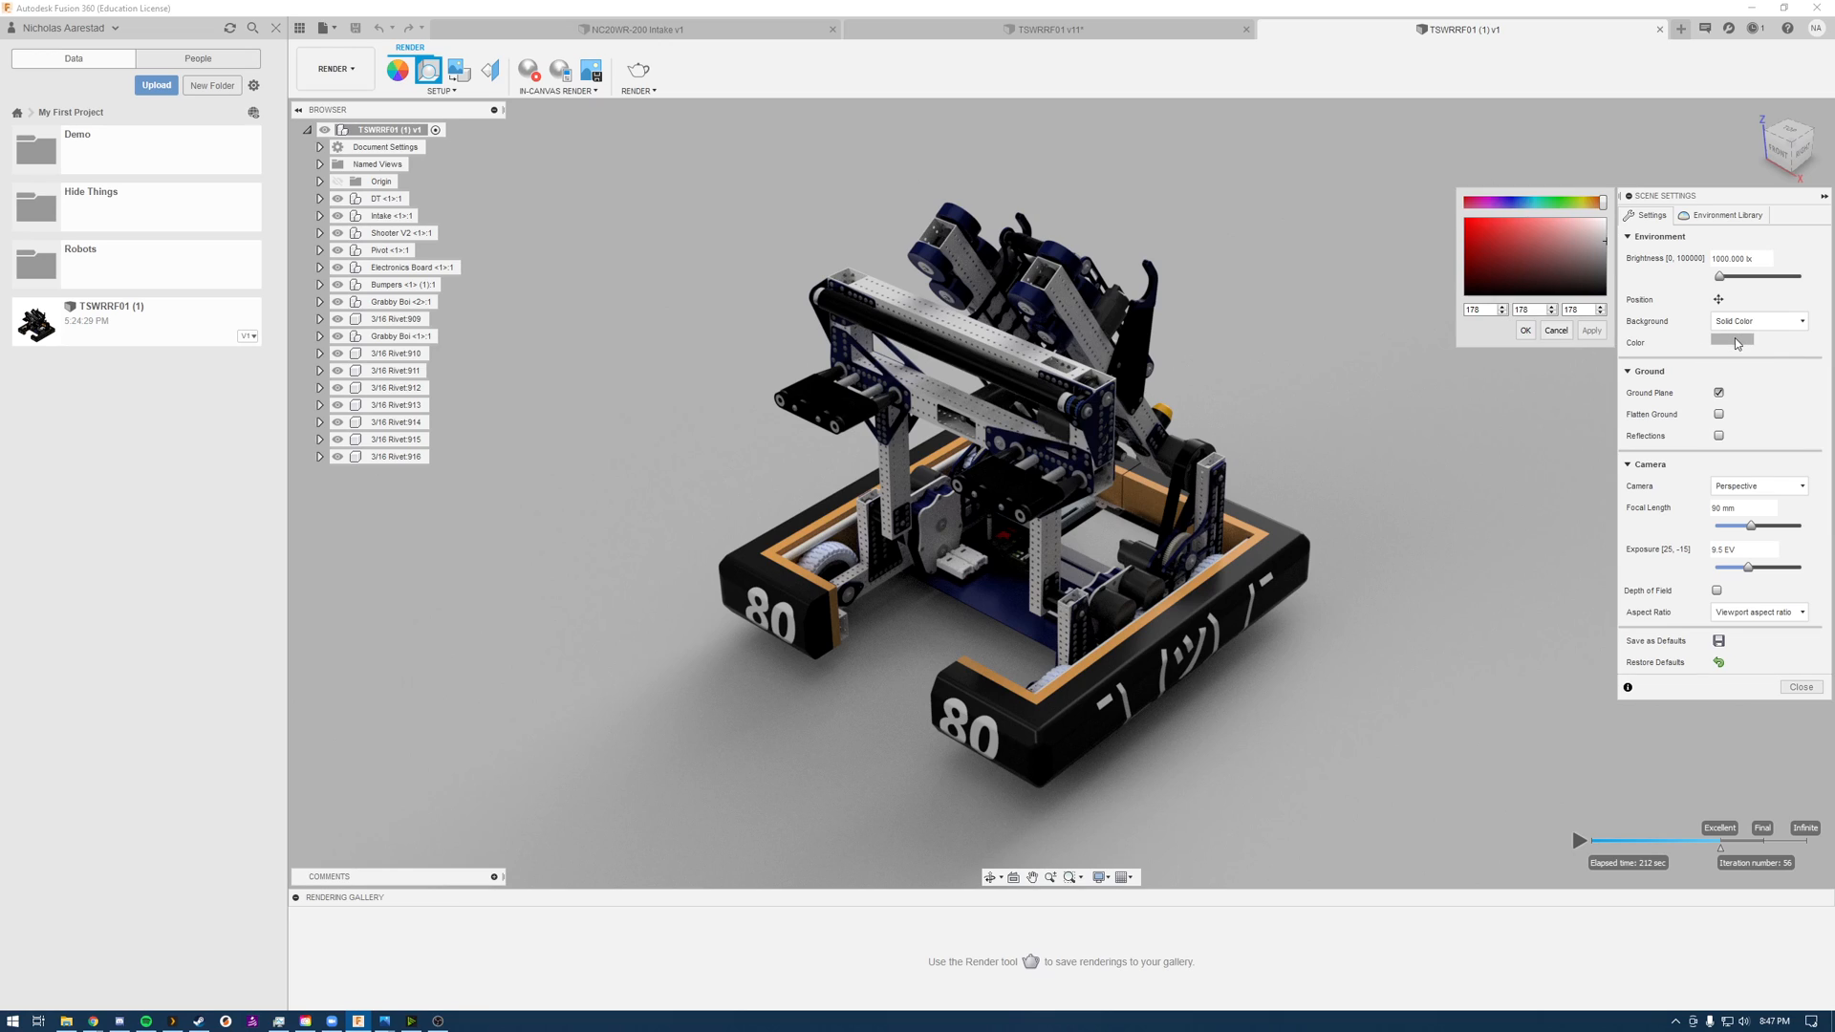
{"action": "double_click", "coordinate": [1471, 310]}
{"action": "type", "text": "245245245"}
{"action": "left_click", "coordinate": [1602, 335]}
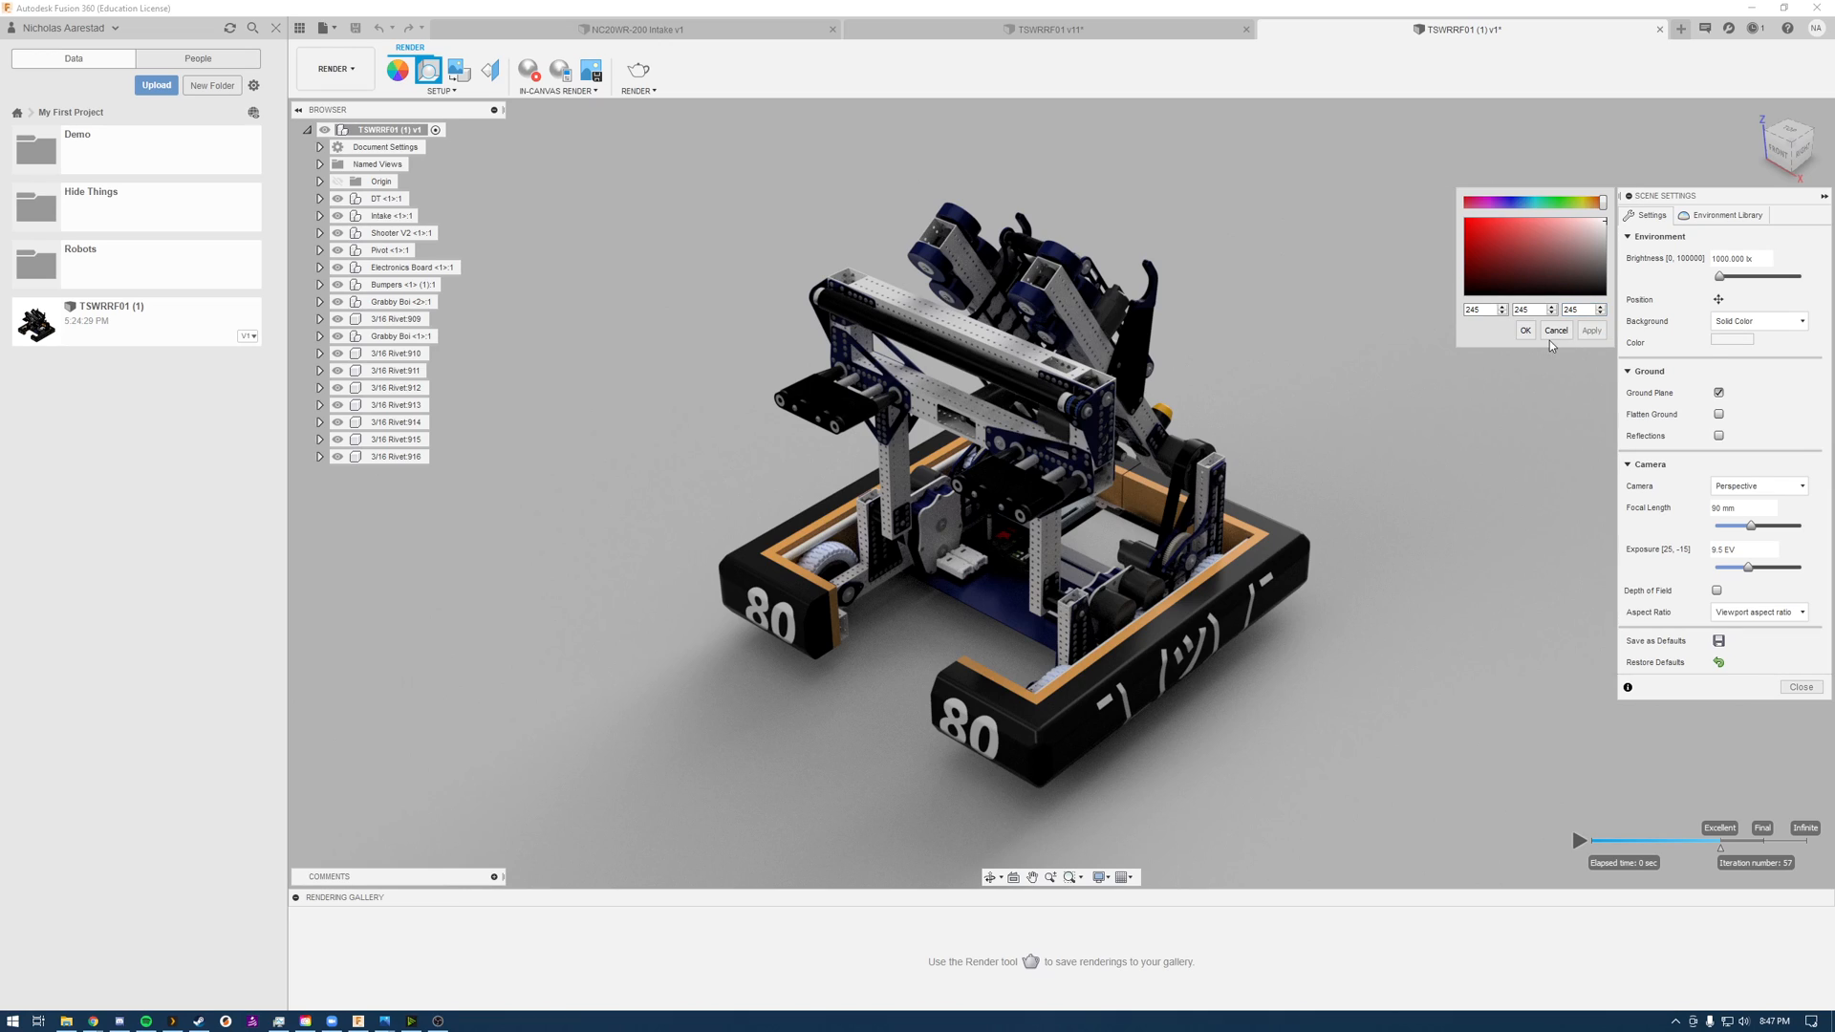
{"action": "left_click", "coordinate": [1525, 331]}
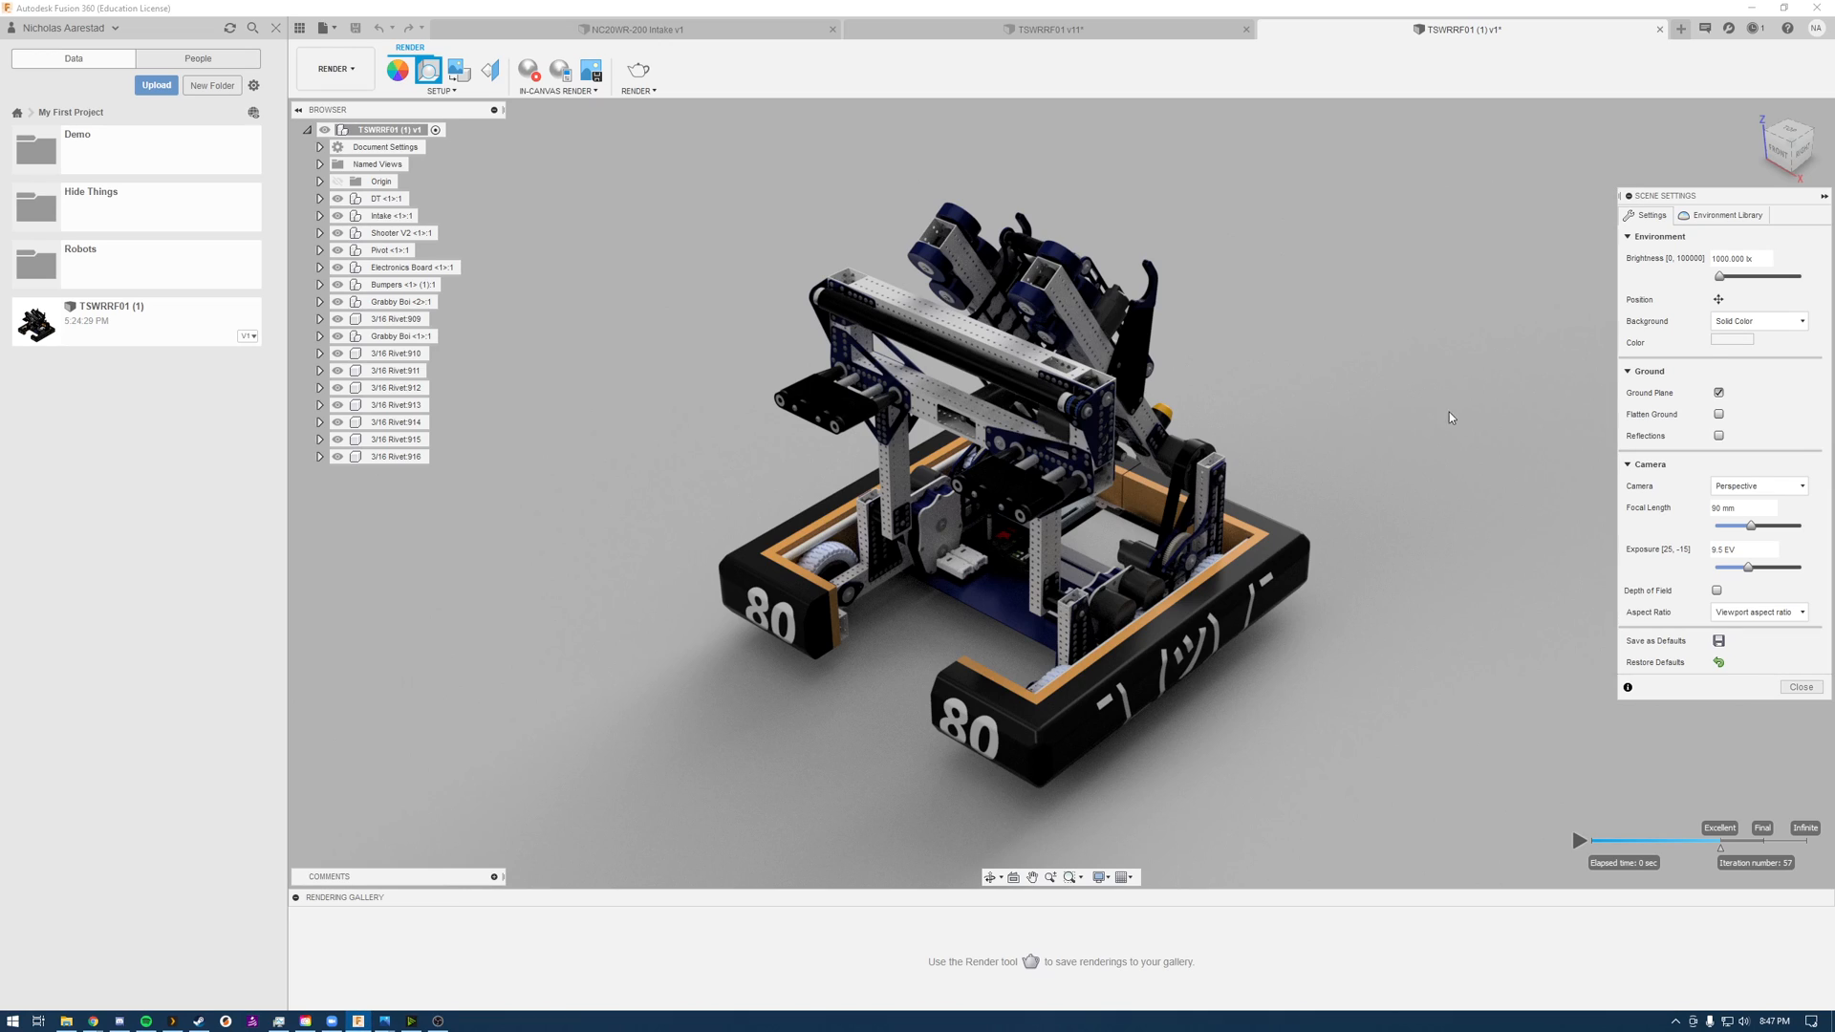
Step: Try several environment brightness levels, including a near-maximum one, and settle on 3500 lx
{"action": "double_click", "coordinate": [1720, 259]}
{"action": "left_click", "coordinate": [1719, 279]}
{"action": "left_click_drag", "start_coordinate": [1725, 280], "coordinate": [1727, 279]}
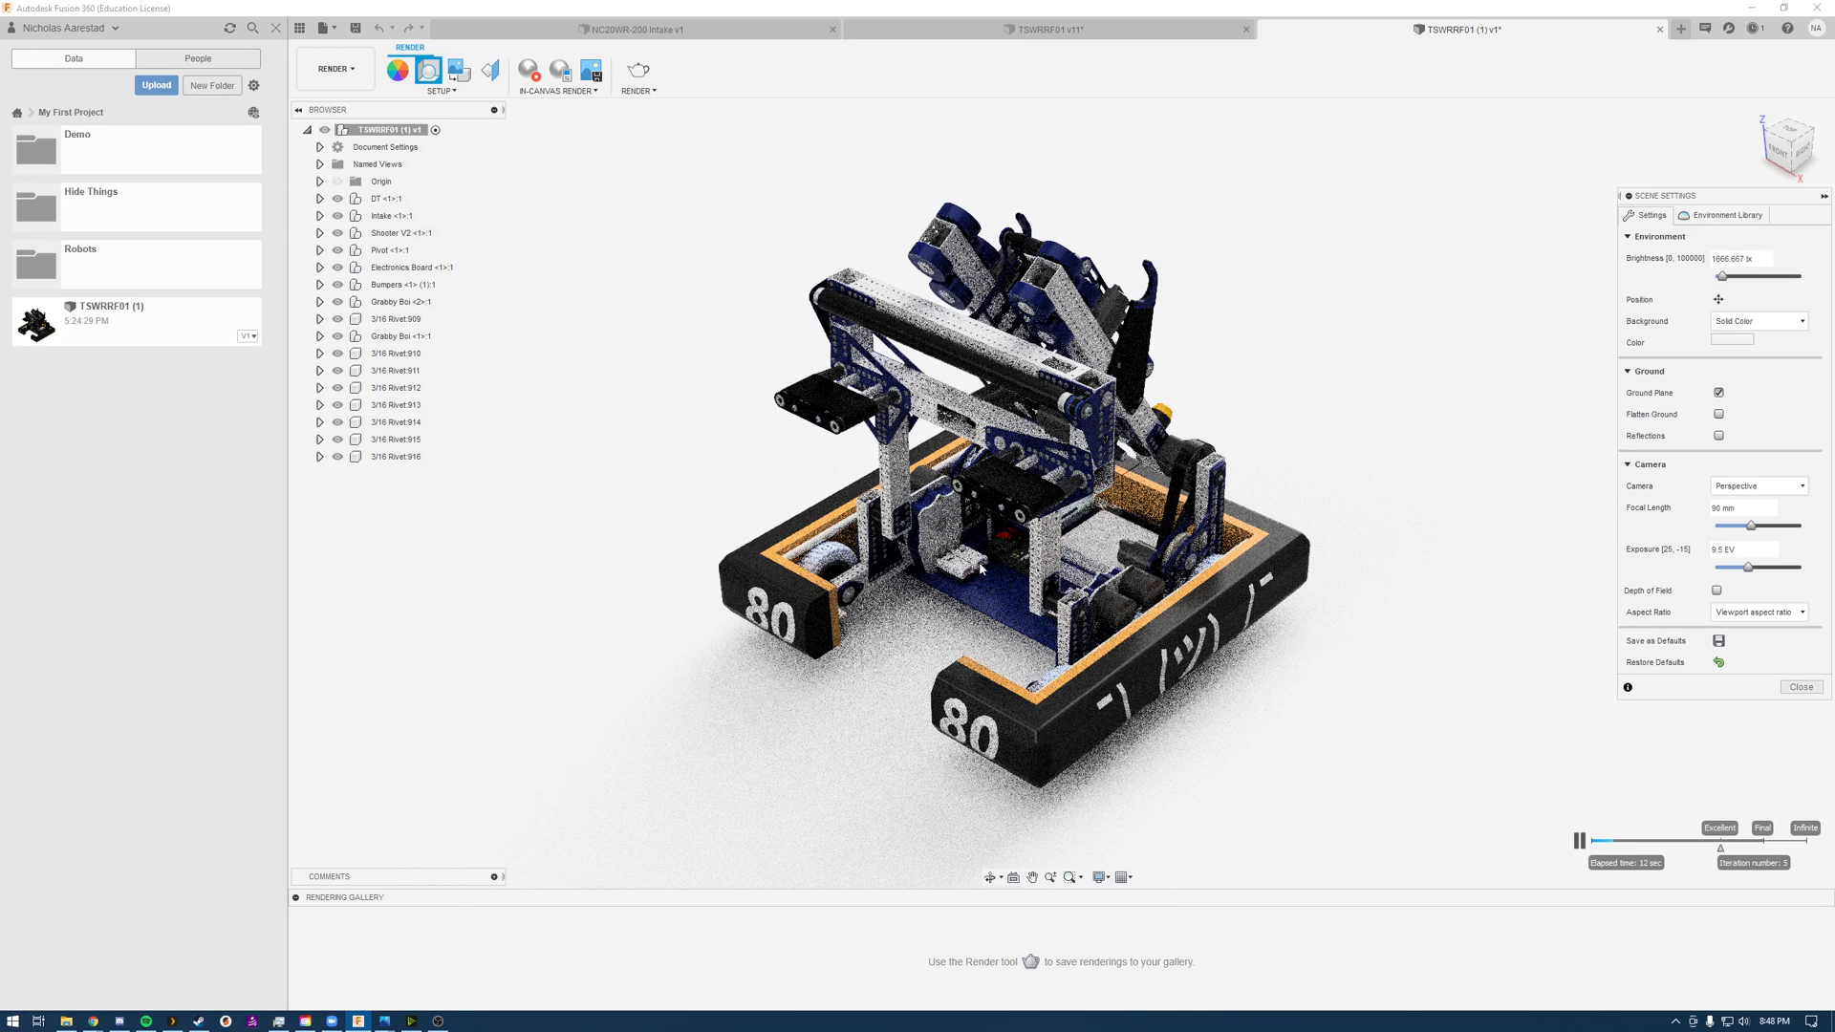
{"action": "double_click", "coordinate": [1721, 259]}
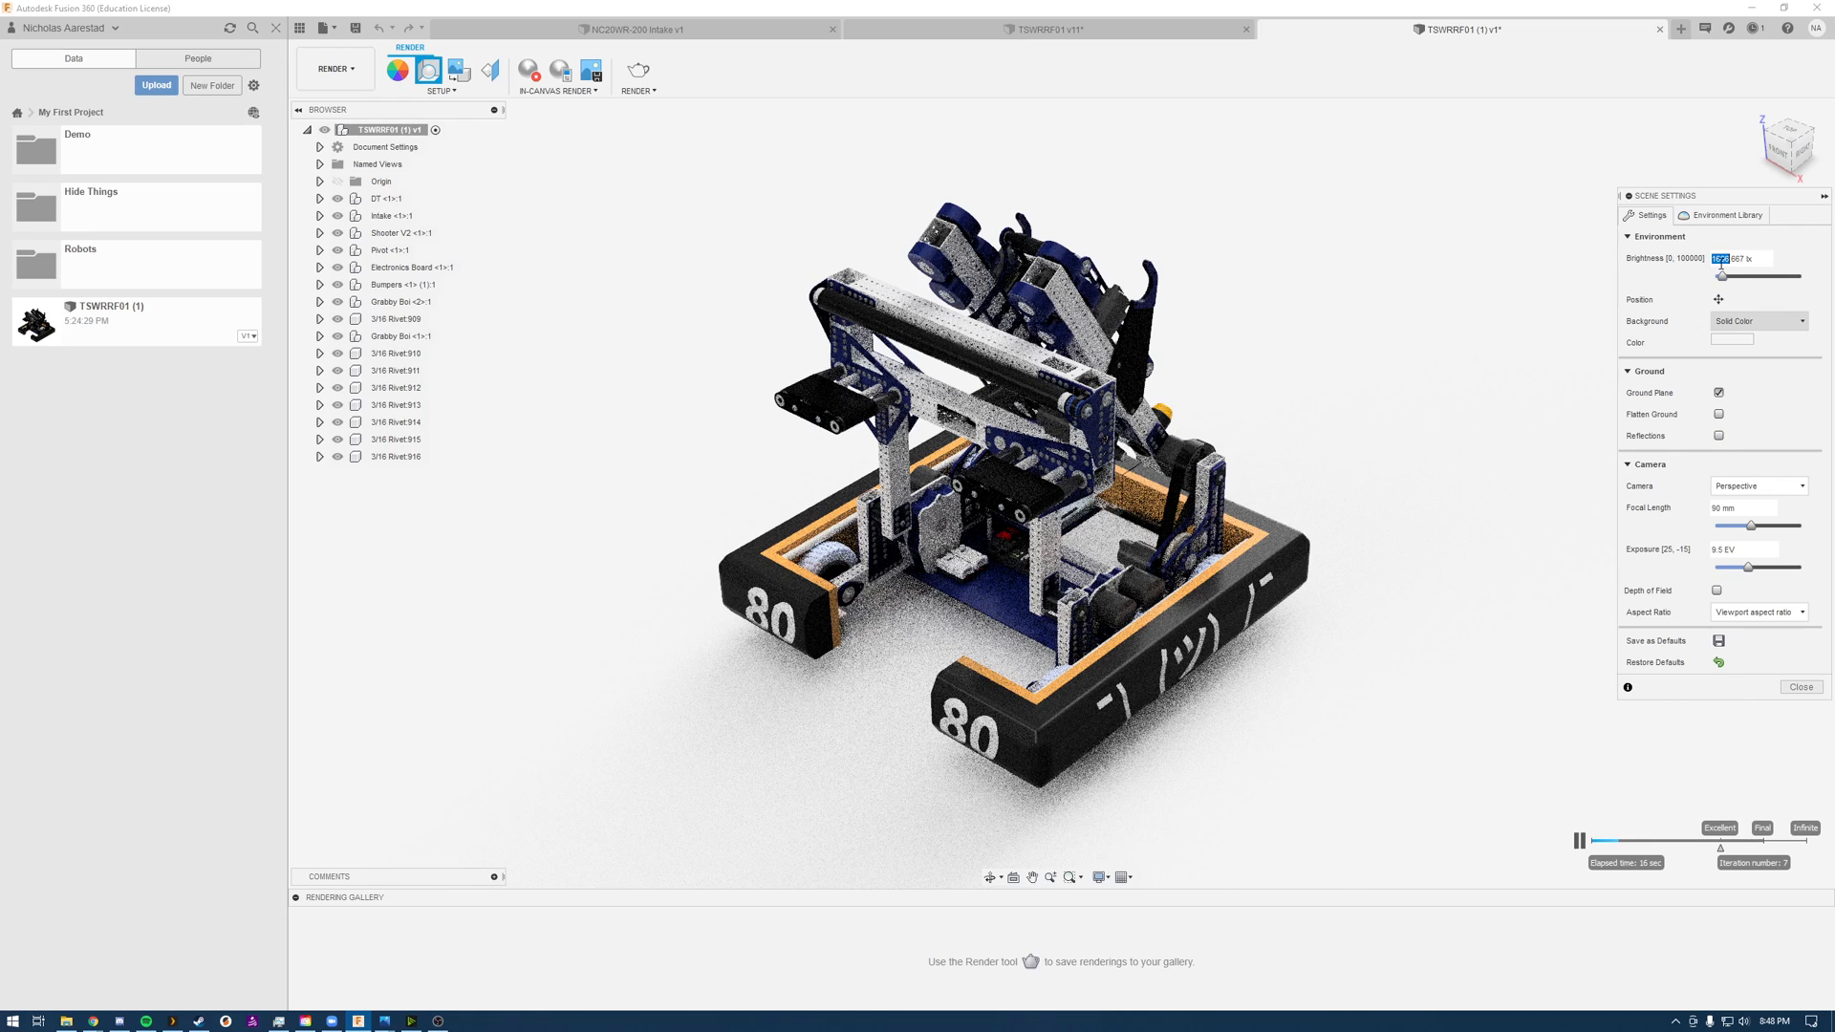
{"action": "double_click", "coordinate": [1739, 259]}
{"action": "left_click", "coordinate": [1722, 277]}
{"action": "left_click_drag", "start_coordinate": [1726, 279], "coordinate": [1731, 279]}
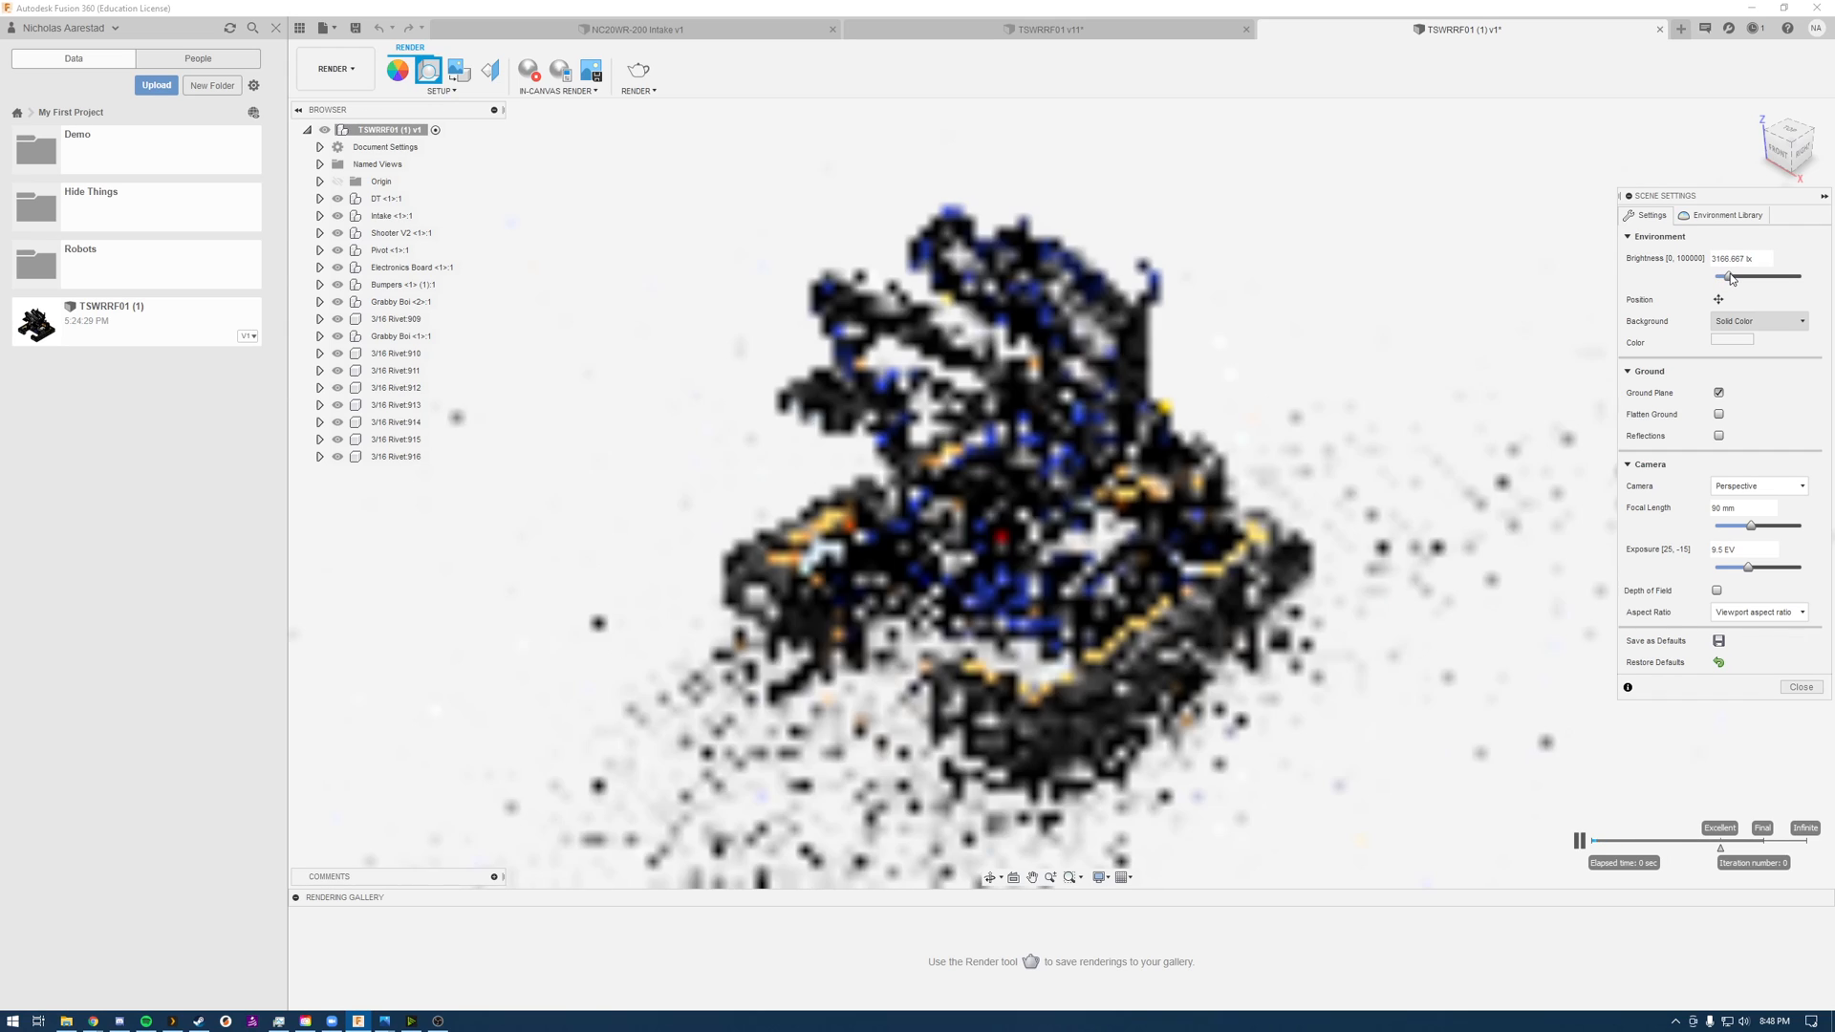
{"action": "left_click_drag", "start_coordinate": [1747, 281], "coordinate": [1792, 279]}
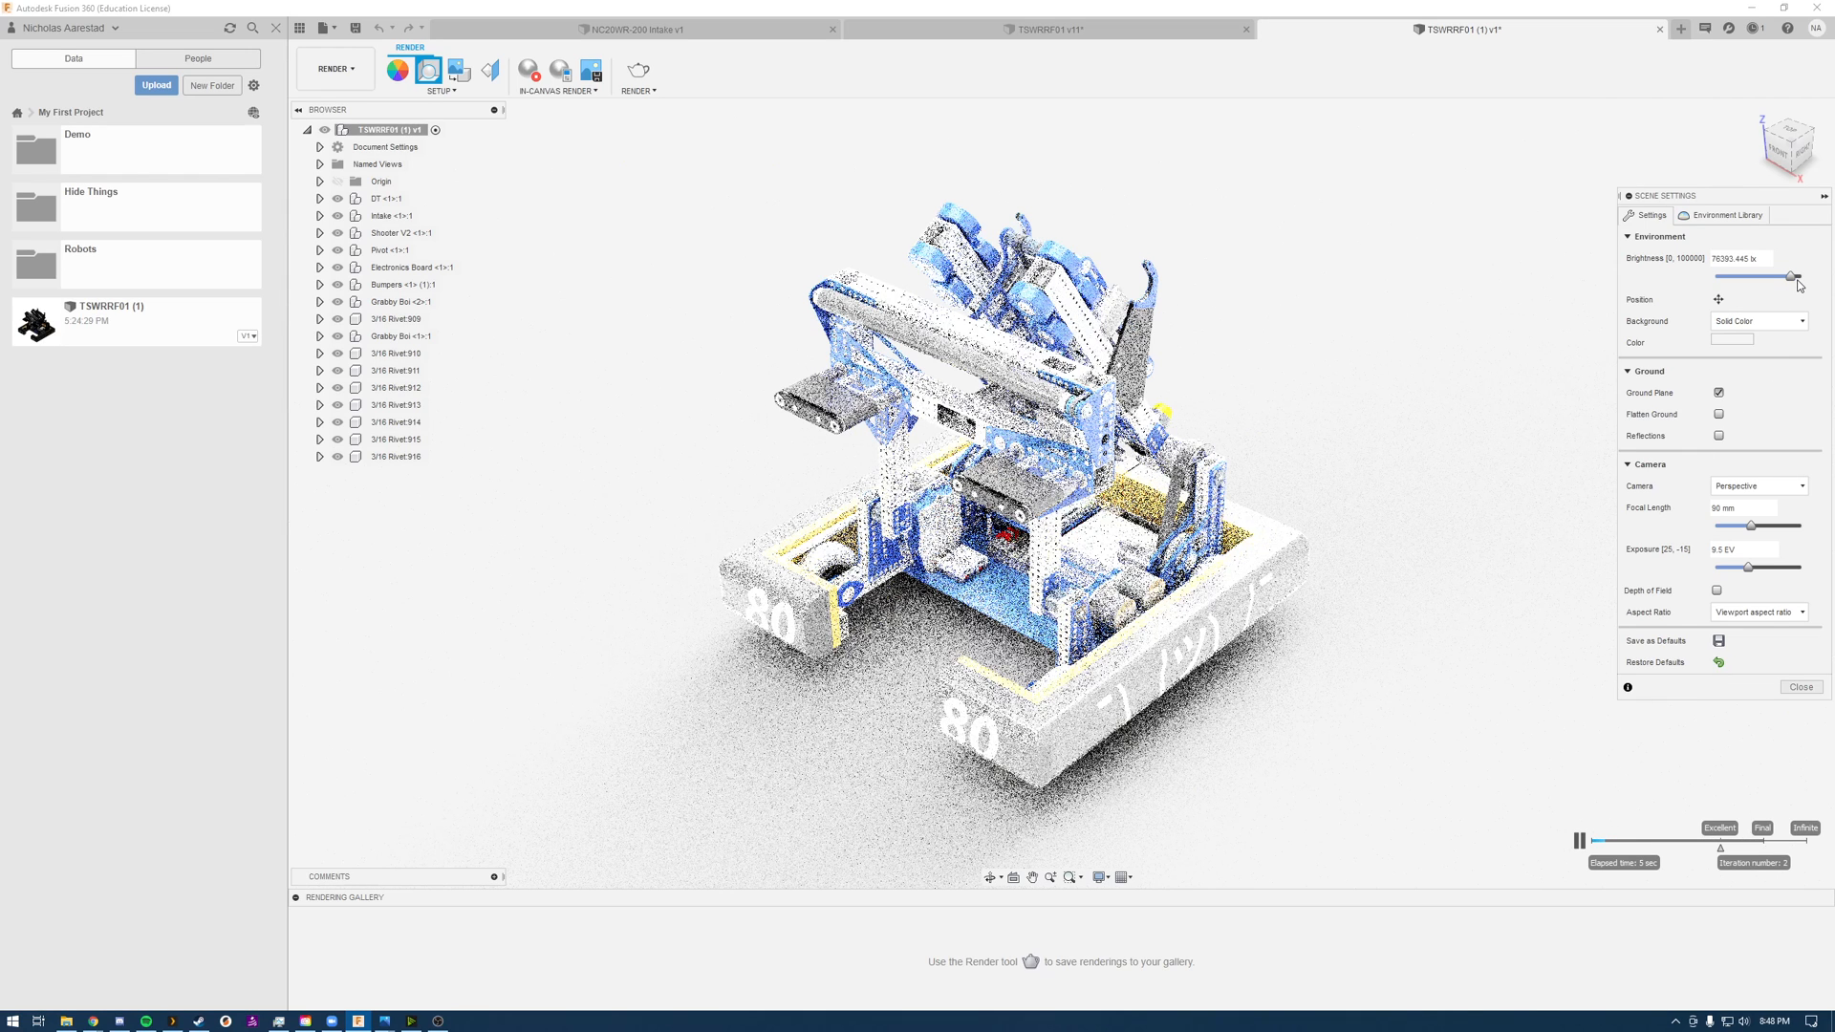
{"action": "left_click_drag", "start_coordinate": [1793, 278], "coordinate": [1729, 278]}
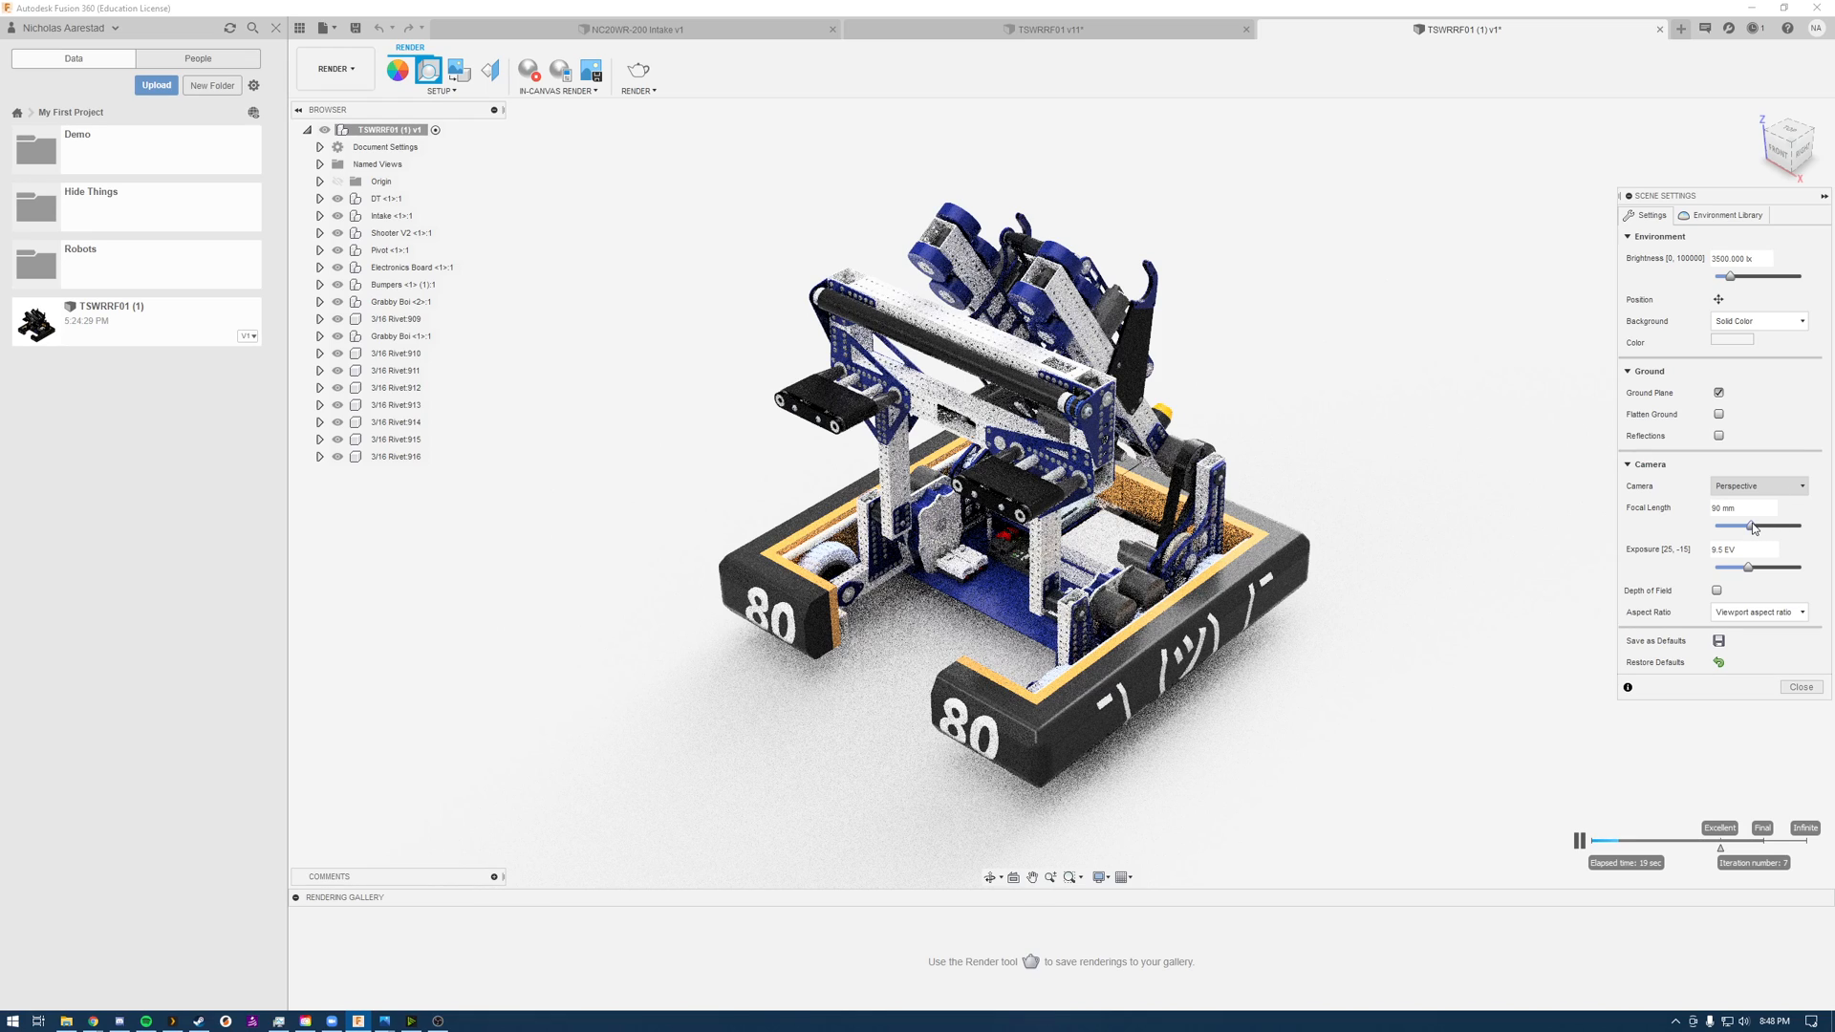
Step: Test depth of field and focal lengths from 10 mm up, leaving depth of field off and focal length just under 90 mm, and close the scene settings
{"action": "left_click", "coordinate": [1717, 591]}
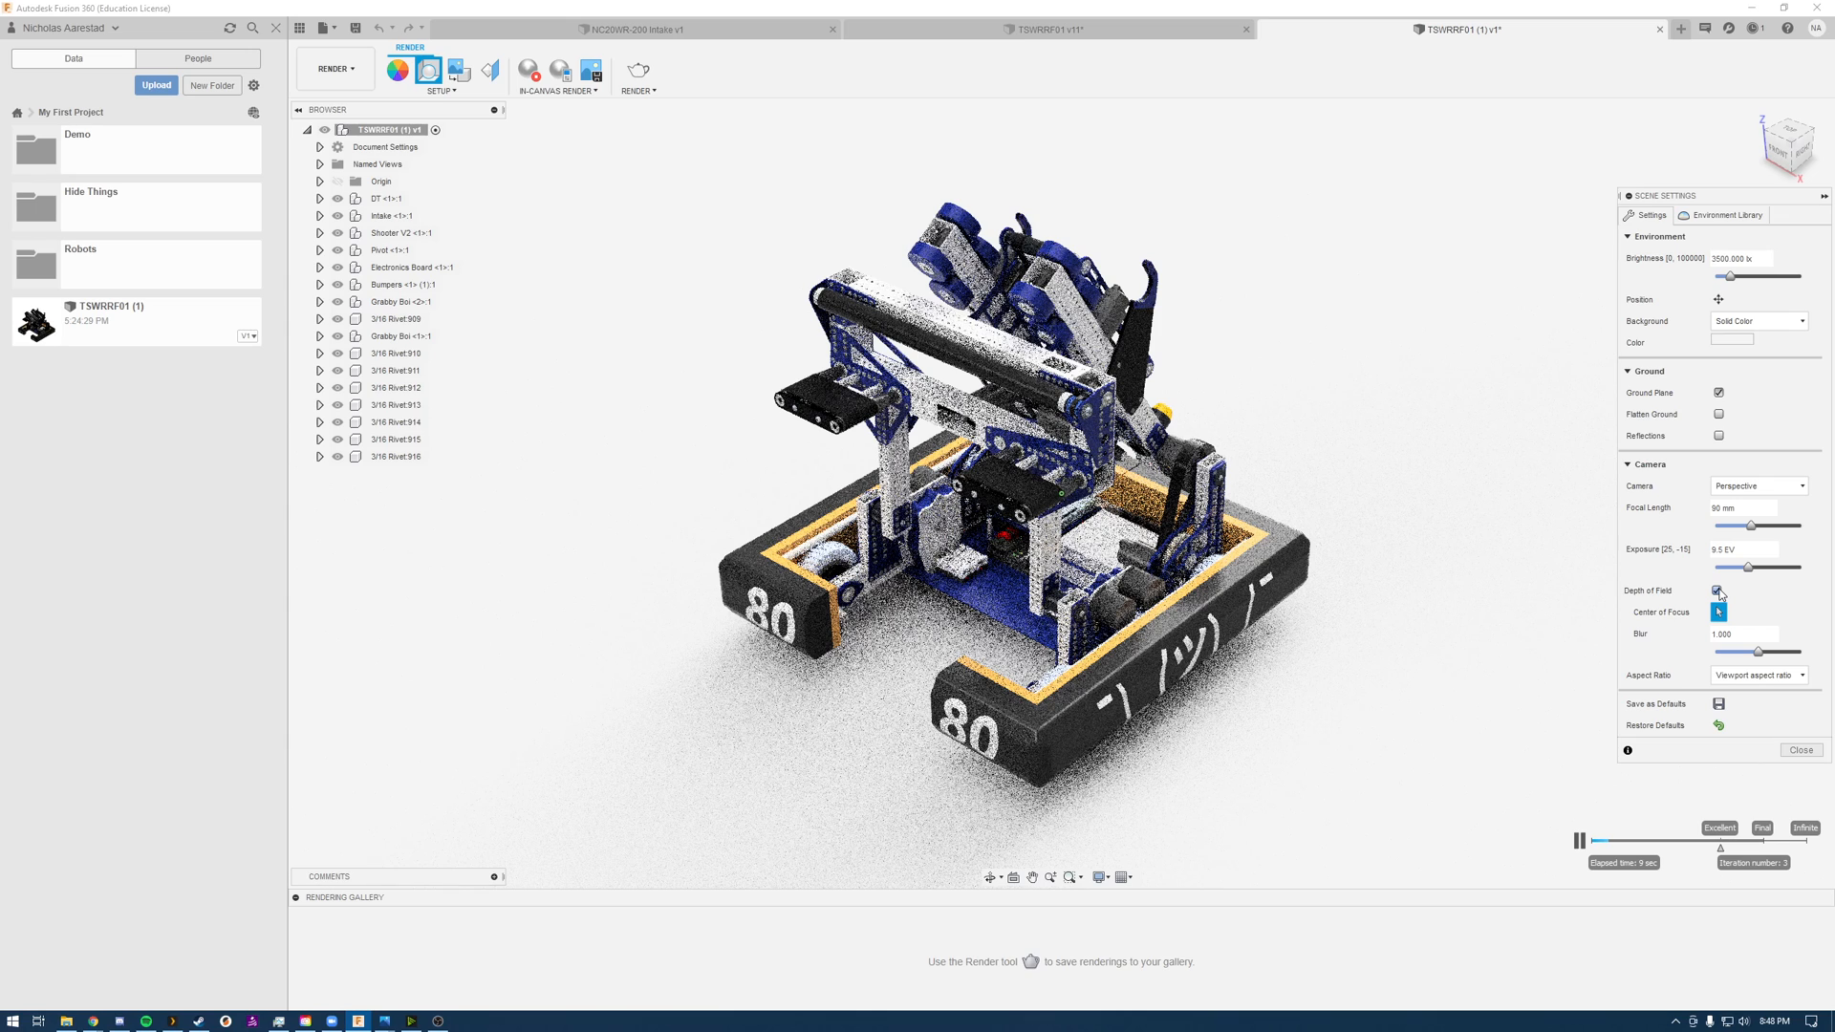
{"action": "left_click", "coordinate": [1717, 591]}
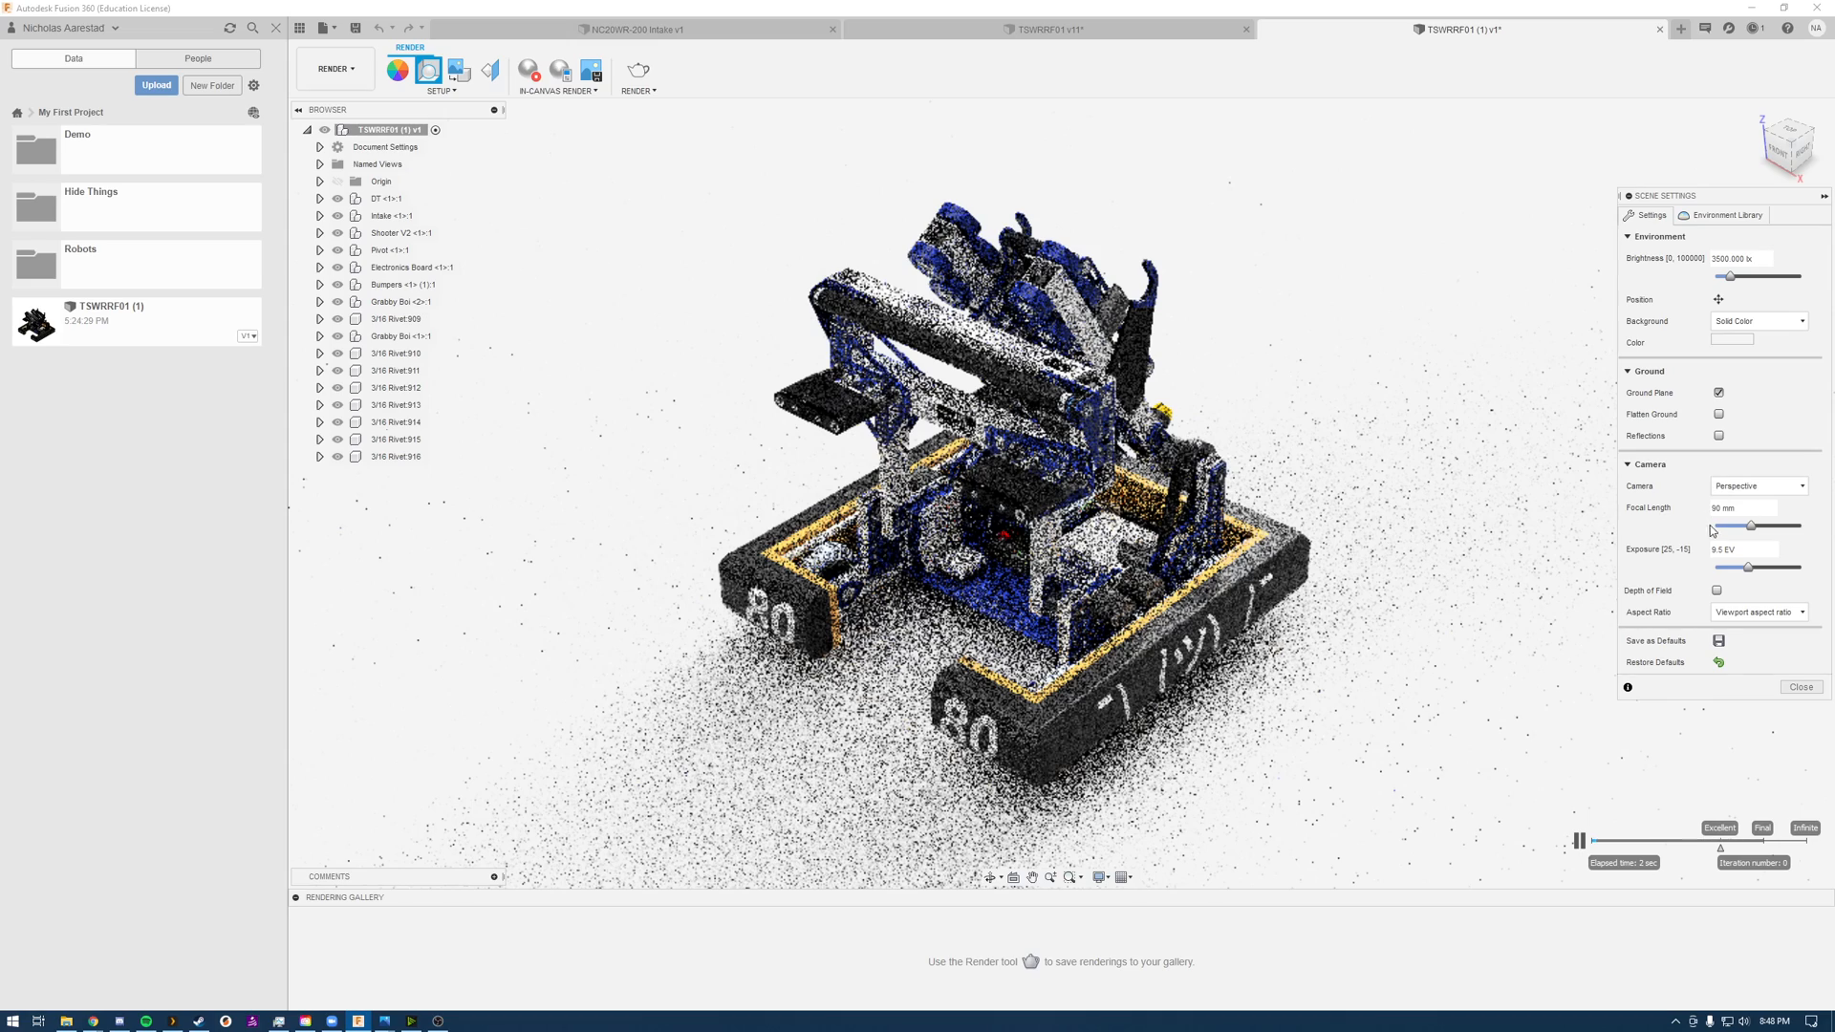
{"action": "left_click_drag", "start_coordinate": [1754, 528], "coordinate": [1717, 538]}
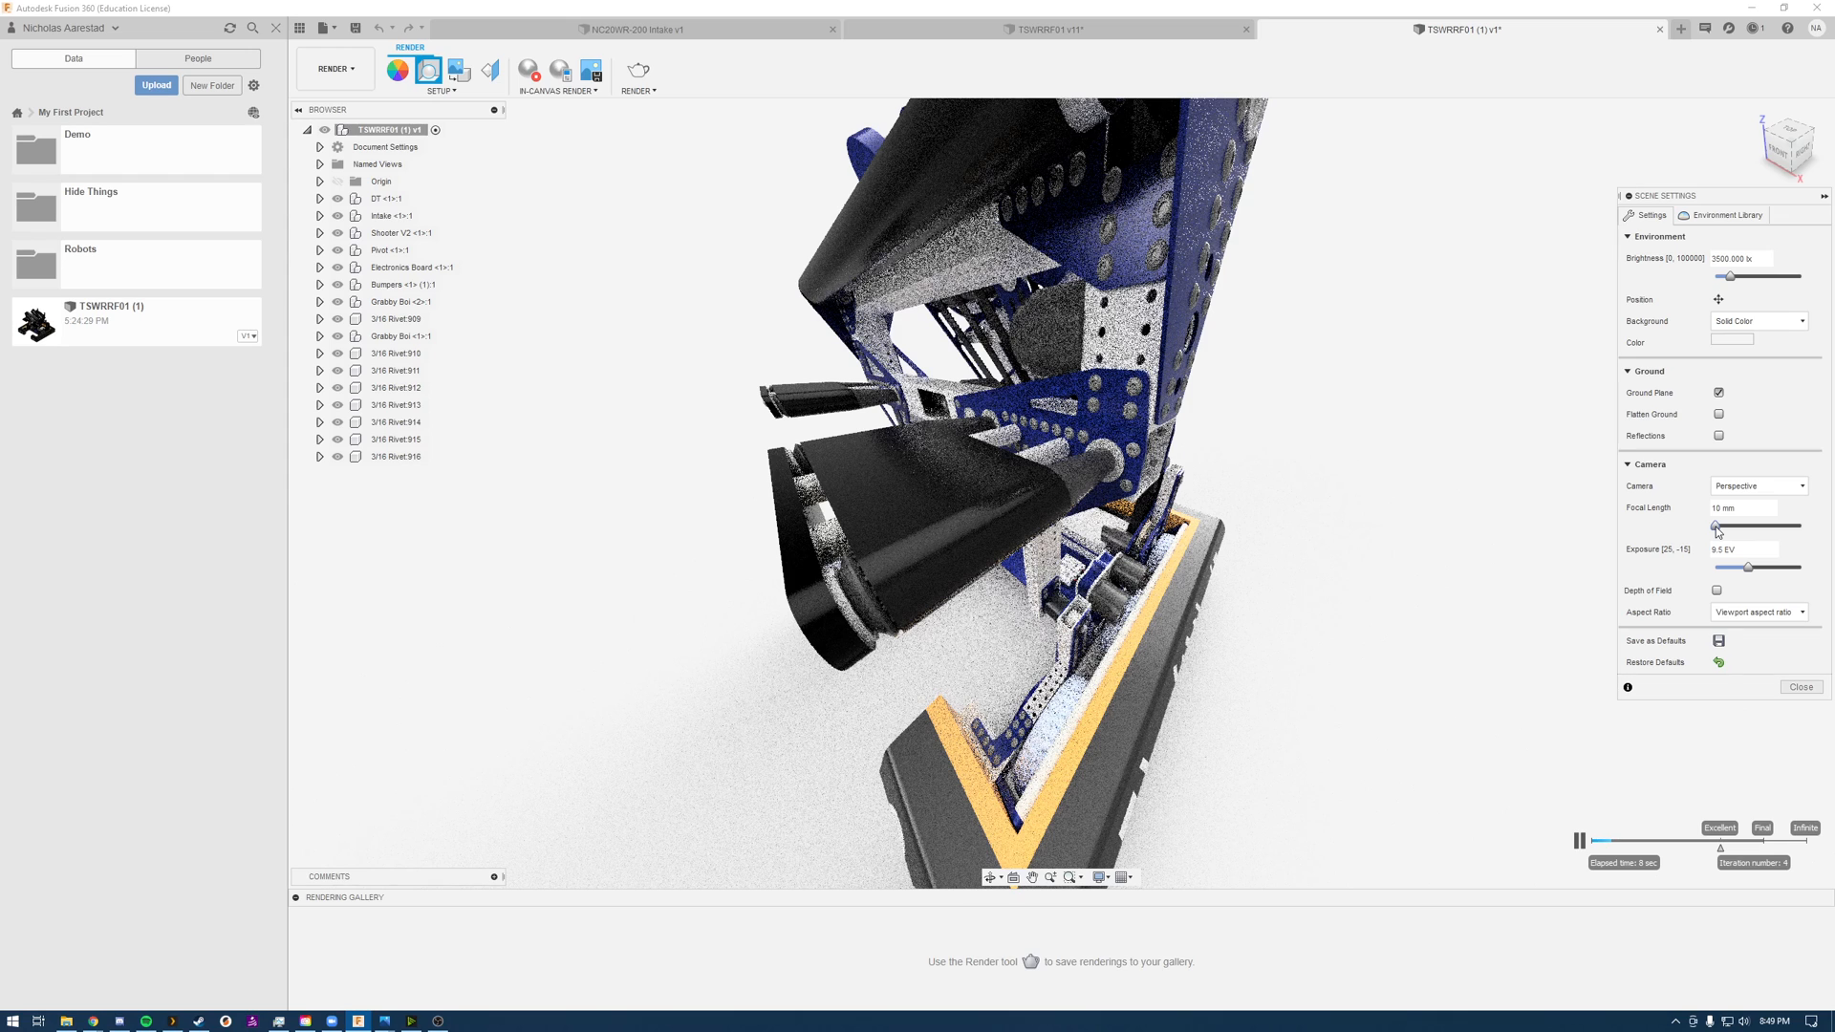
{"action": "left_click_drag", "start_coordinate": [1716, 526], "coordinate": [1721, 525]}
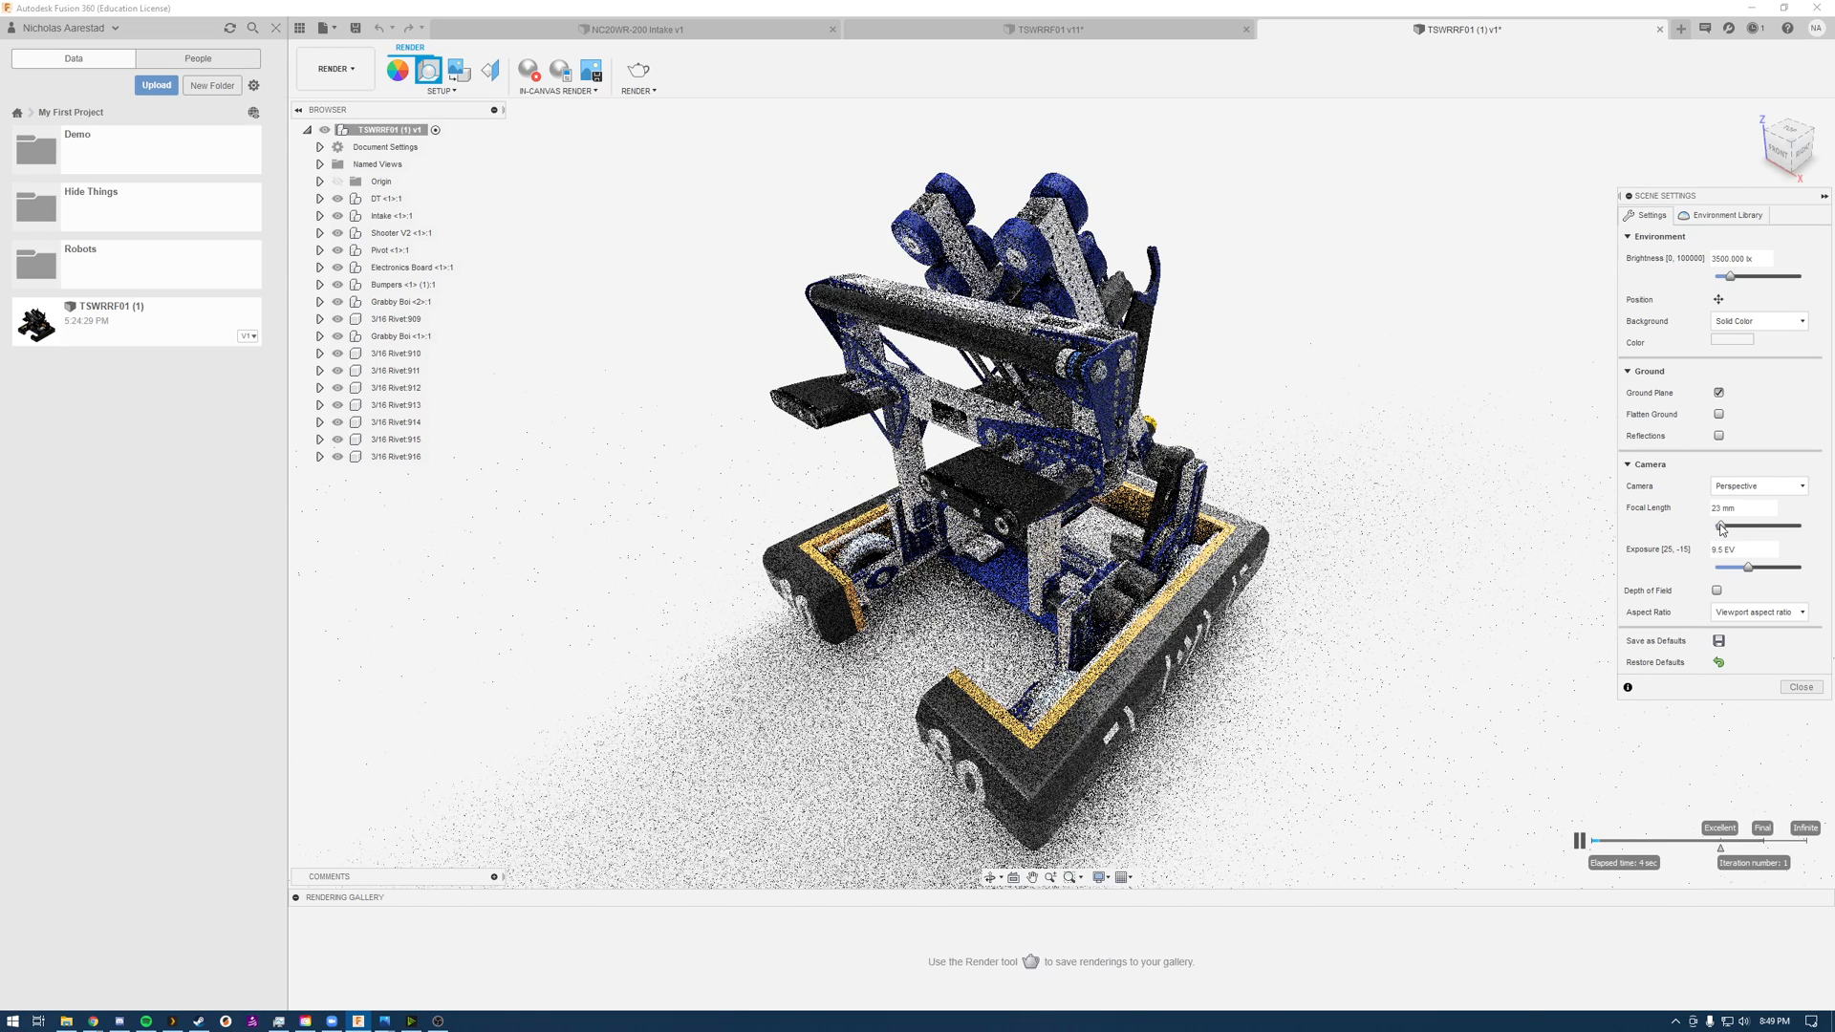
{"action": "left_click_drag", "start_coordinate": [1722, 526], "coordinate": [1718, 525]}
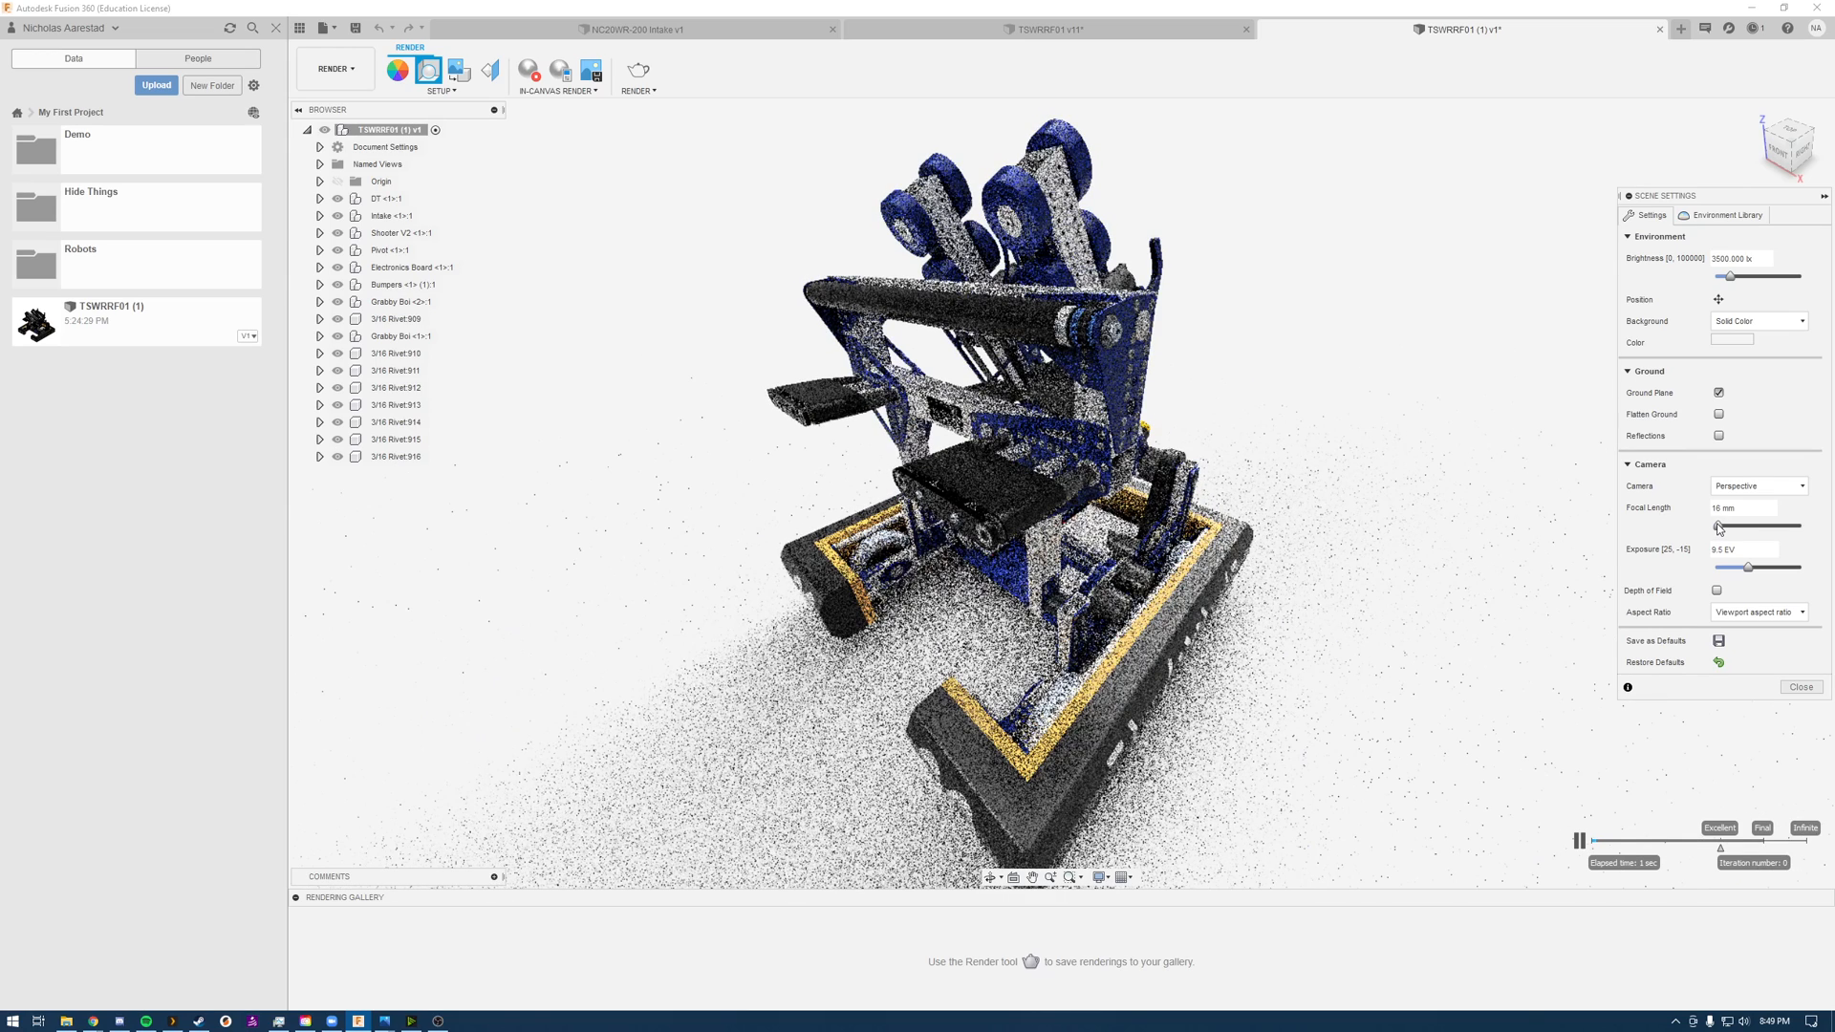
{"action": "left_click_drag", "start_coordinate": [1718, 525], "coordinate": [1801, 526]}
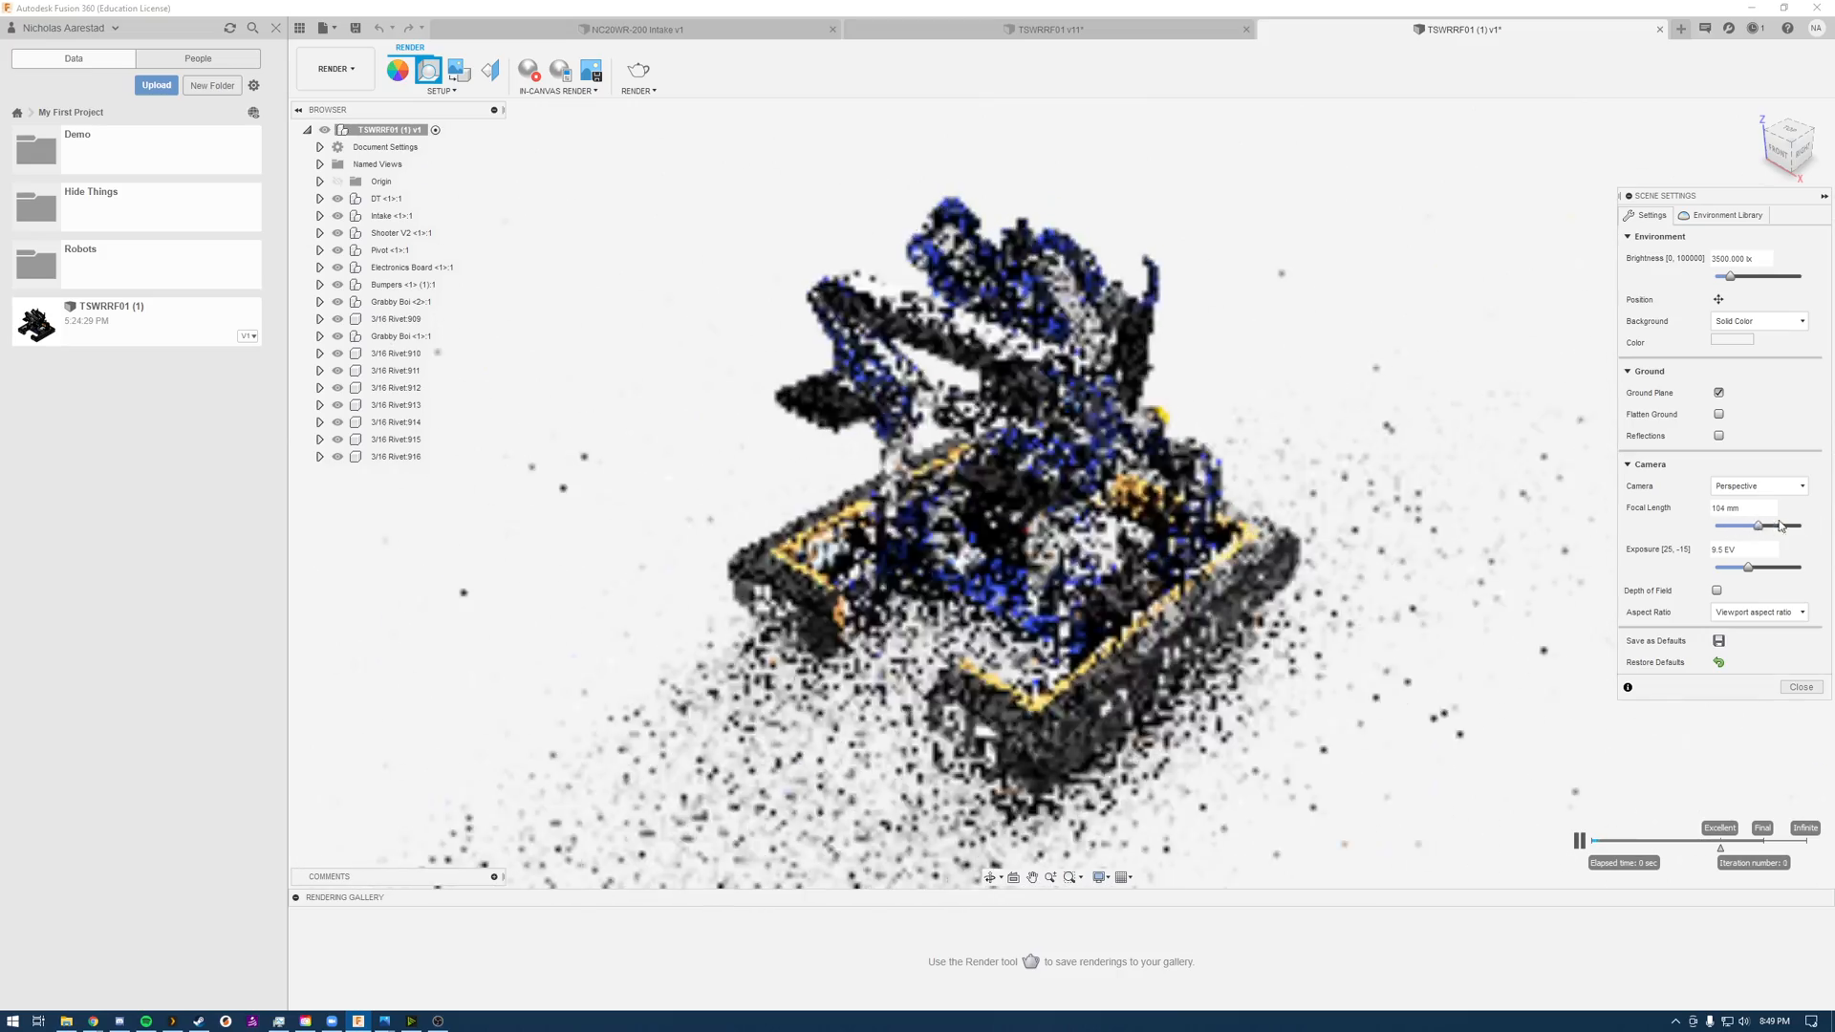
{"action": "left_click_drag", "start_coordinate": [1801, 525], "coordinate": [1749, 509]}
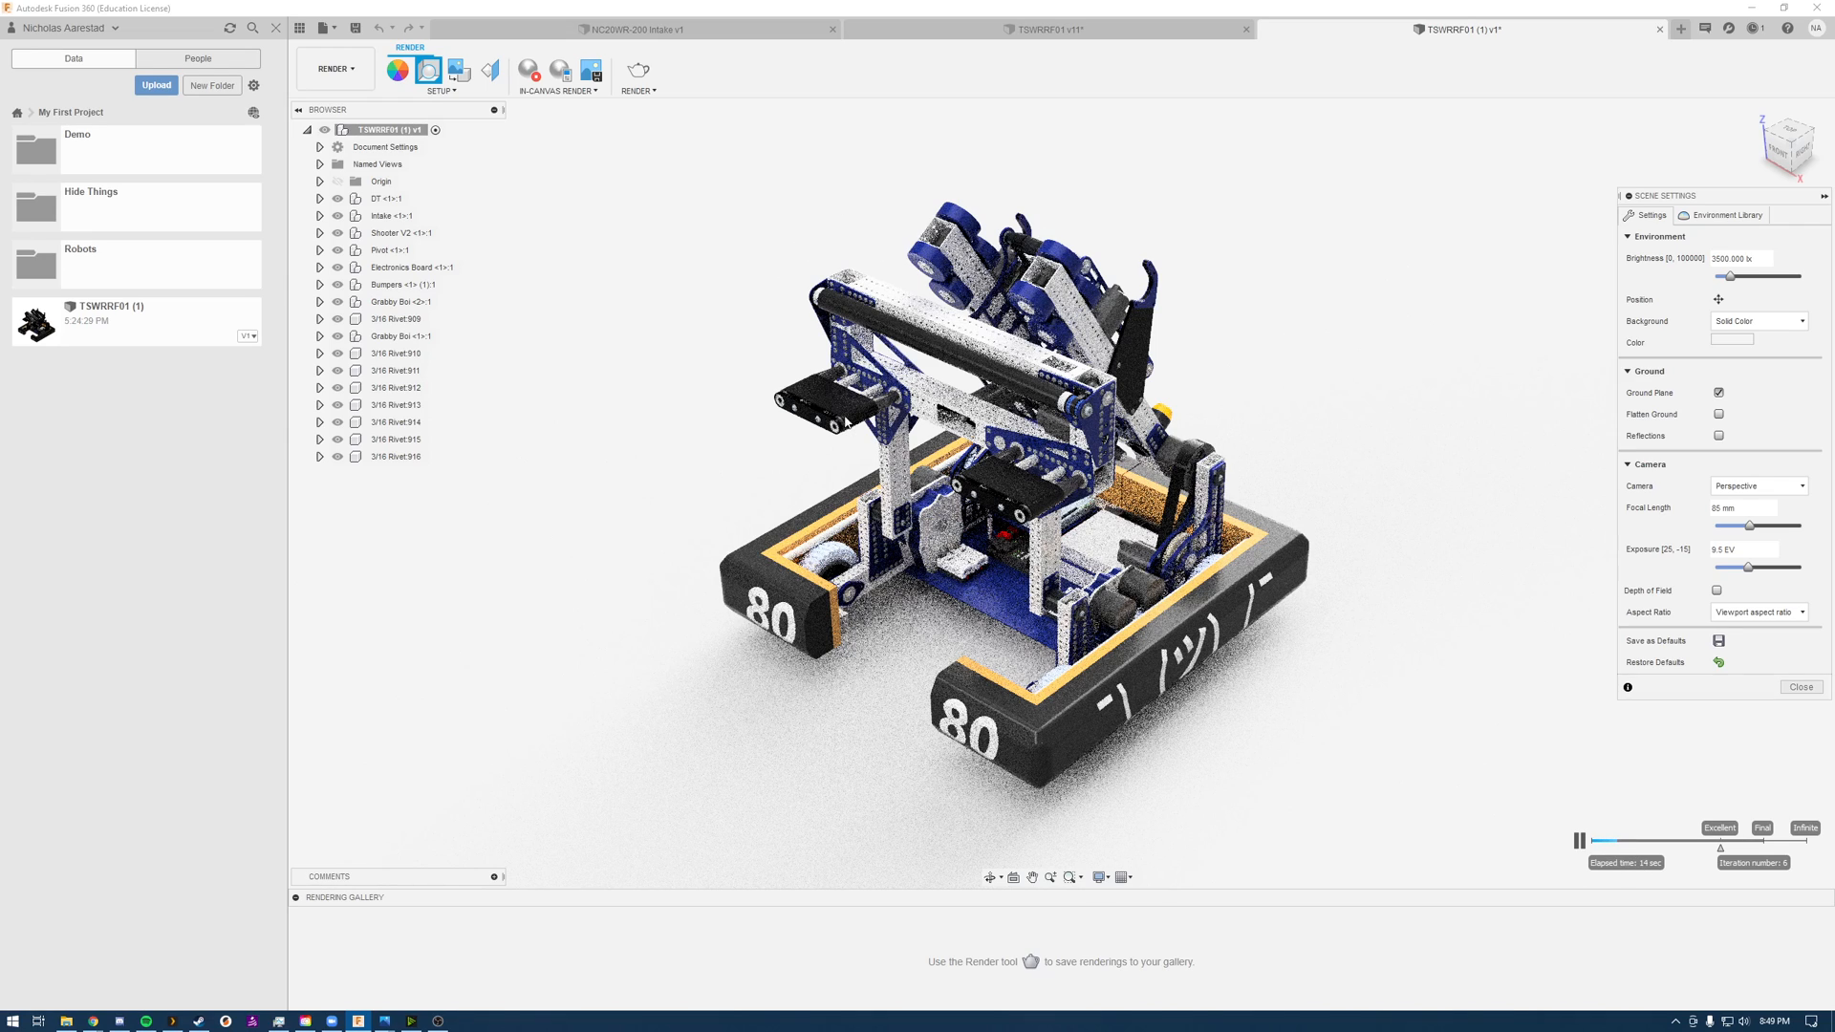
{"action": "left_click", "coordinate": [1800, 687]}
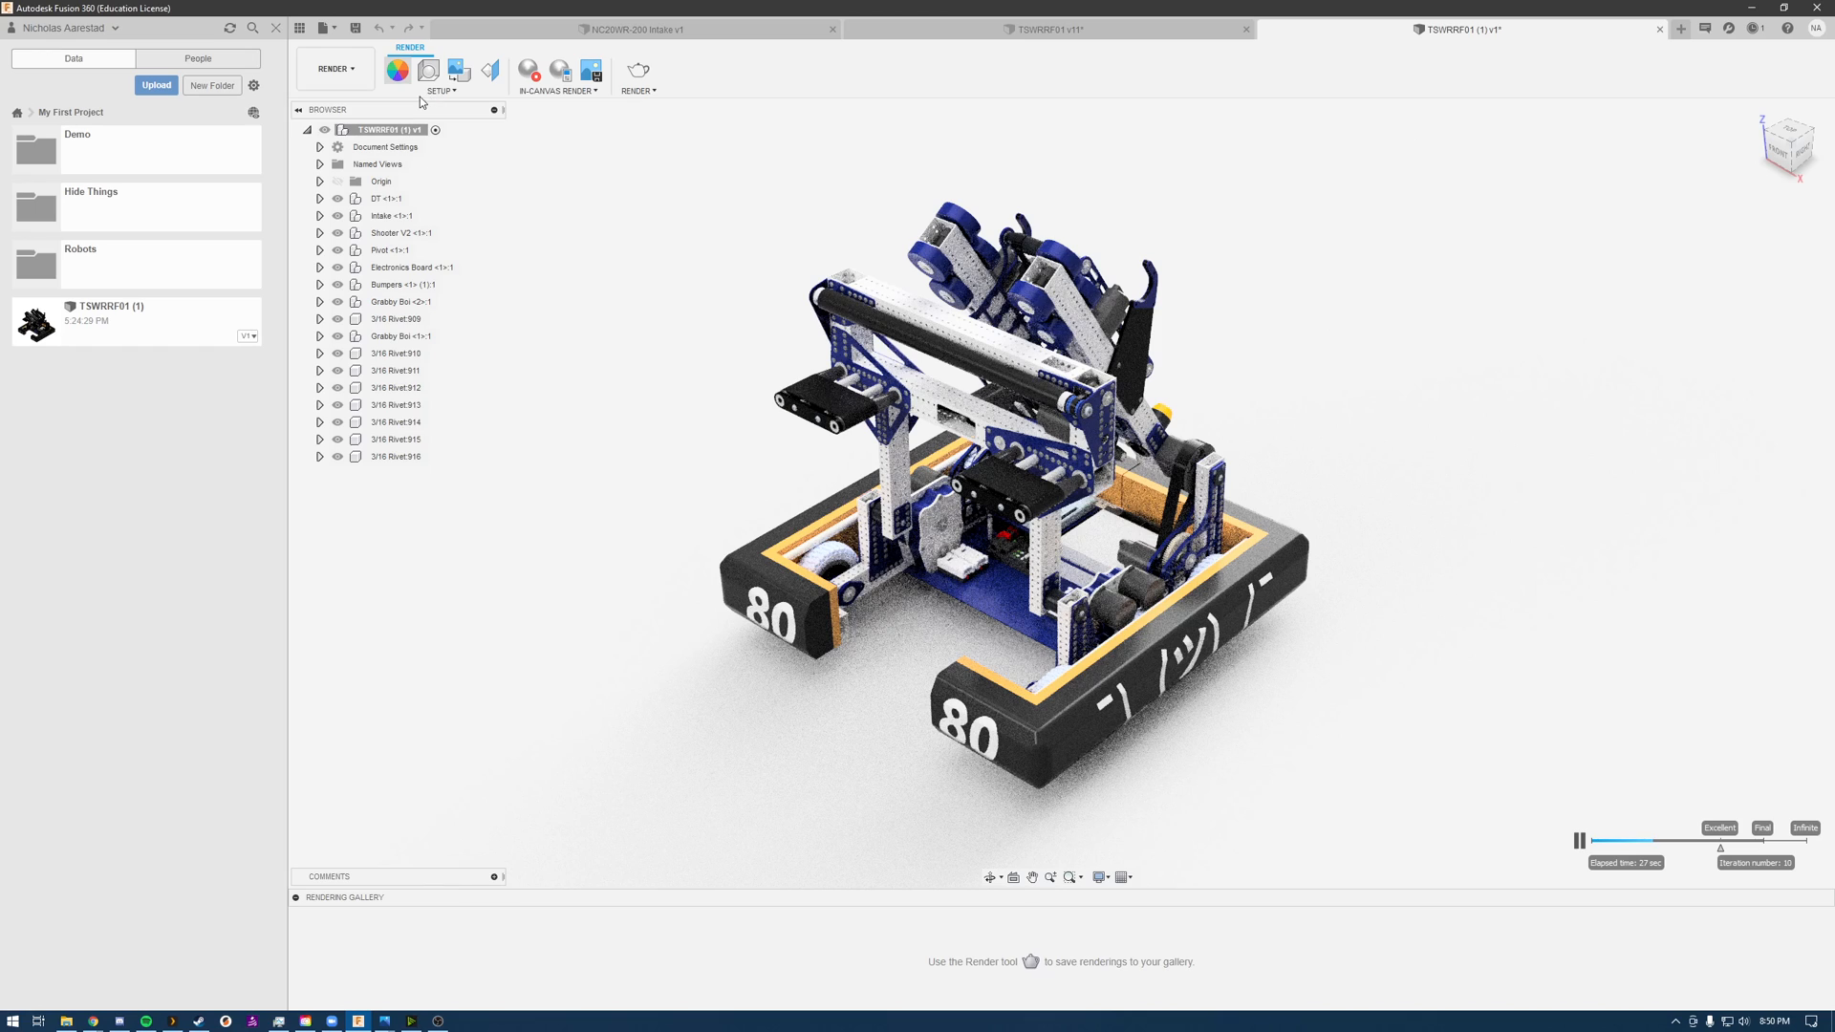
Step: Open the appearance settings and display the material categories of the Fusion 360 appearance library
{"action": "left_click", "coordinate": [398, 70]}
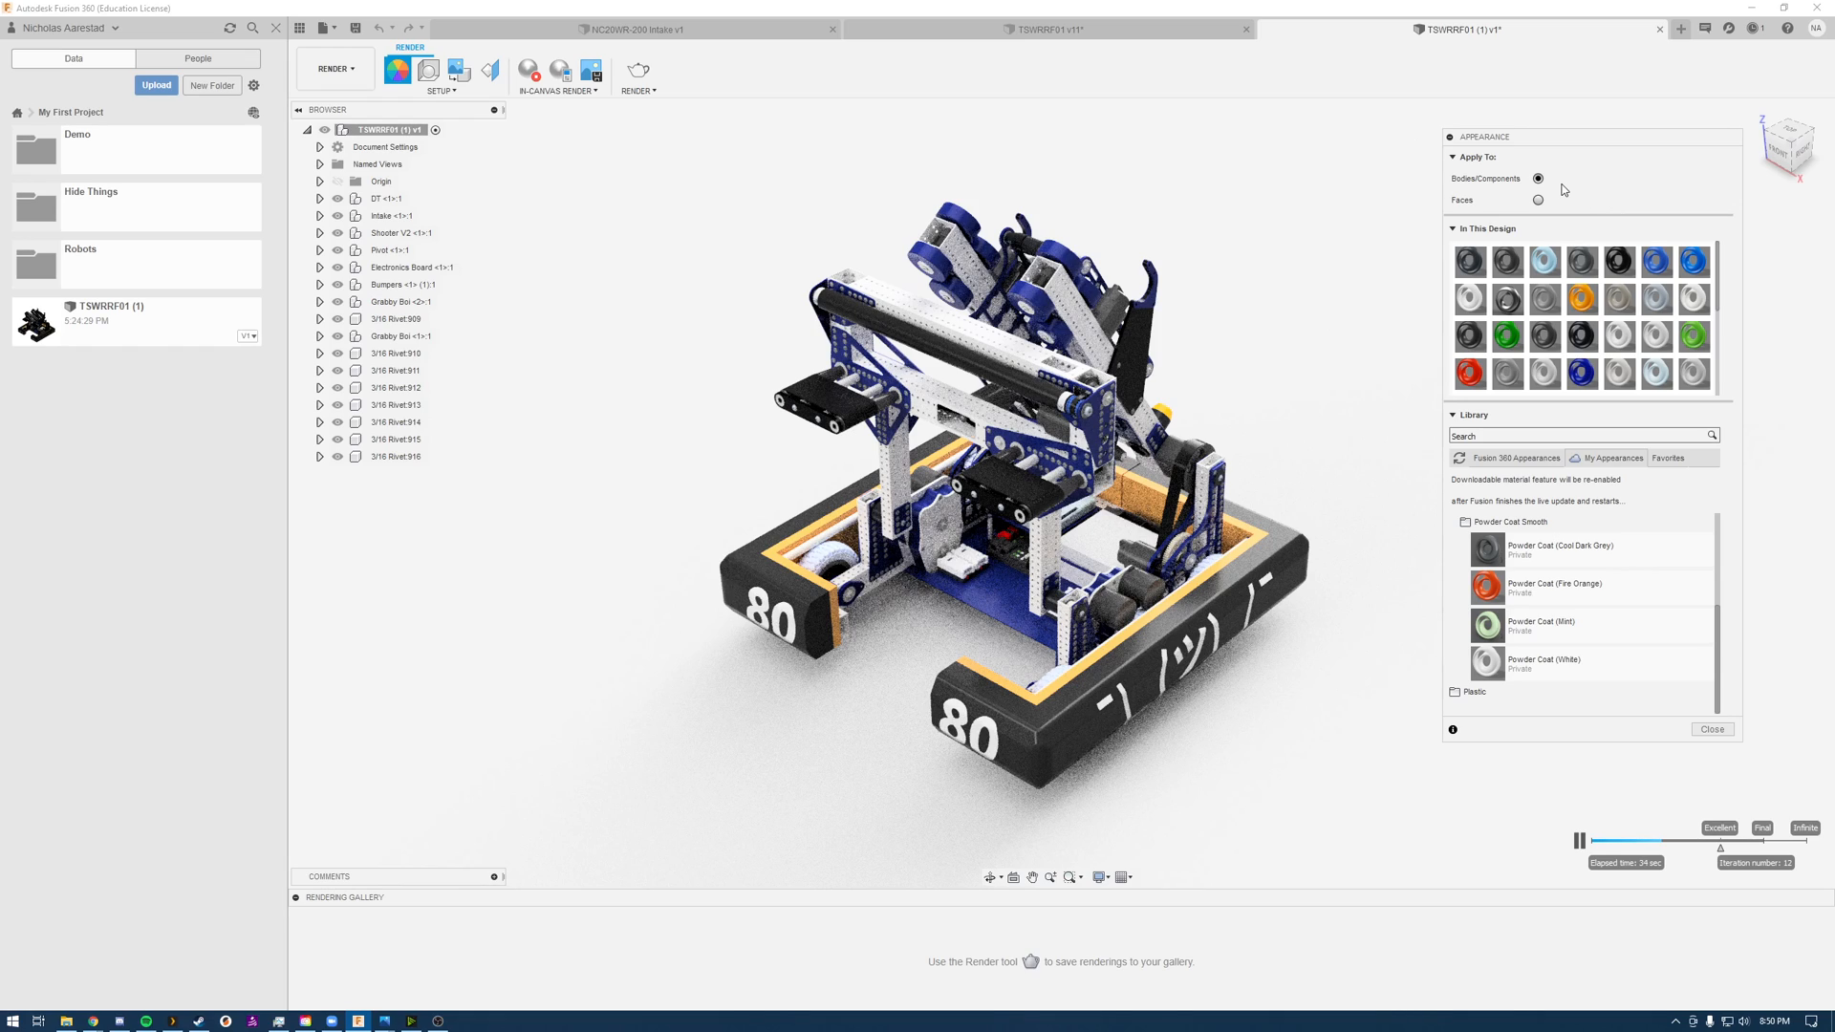
{"action": "left_click", "coordinate": [1542, 462]}
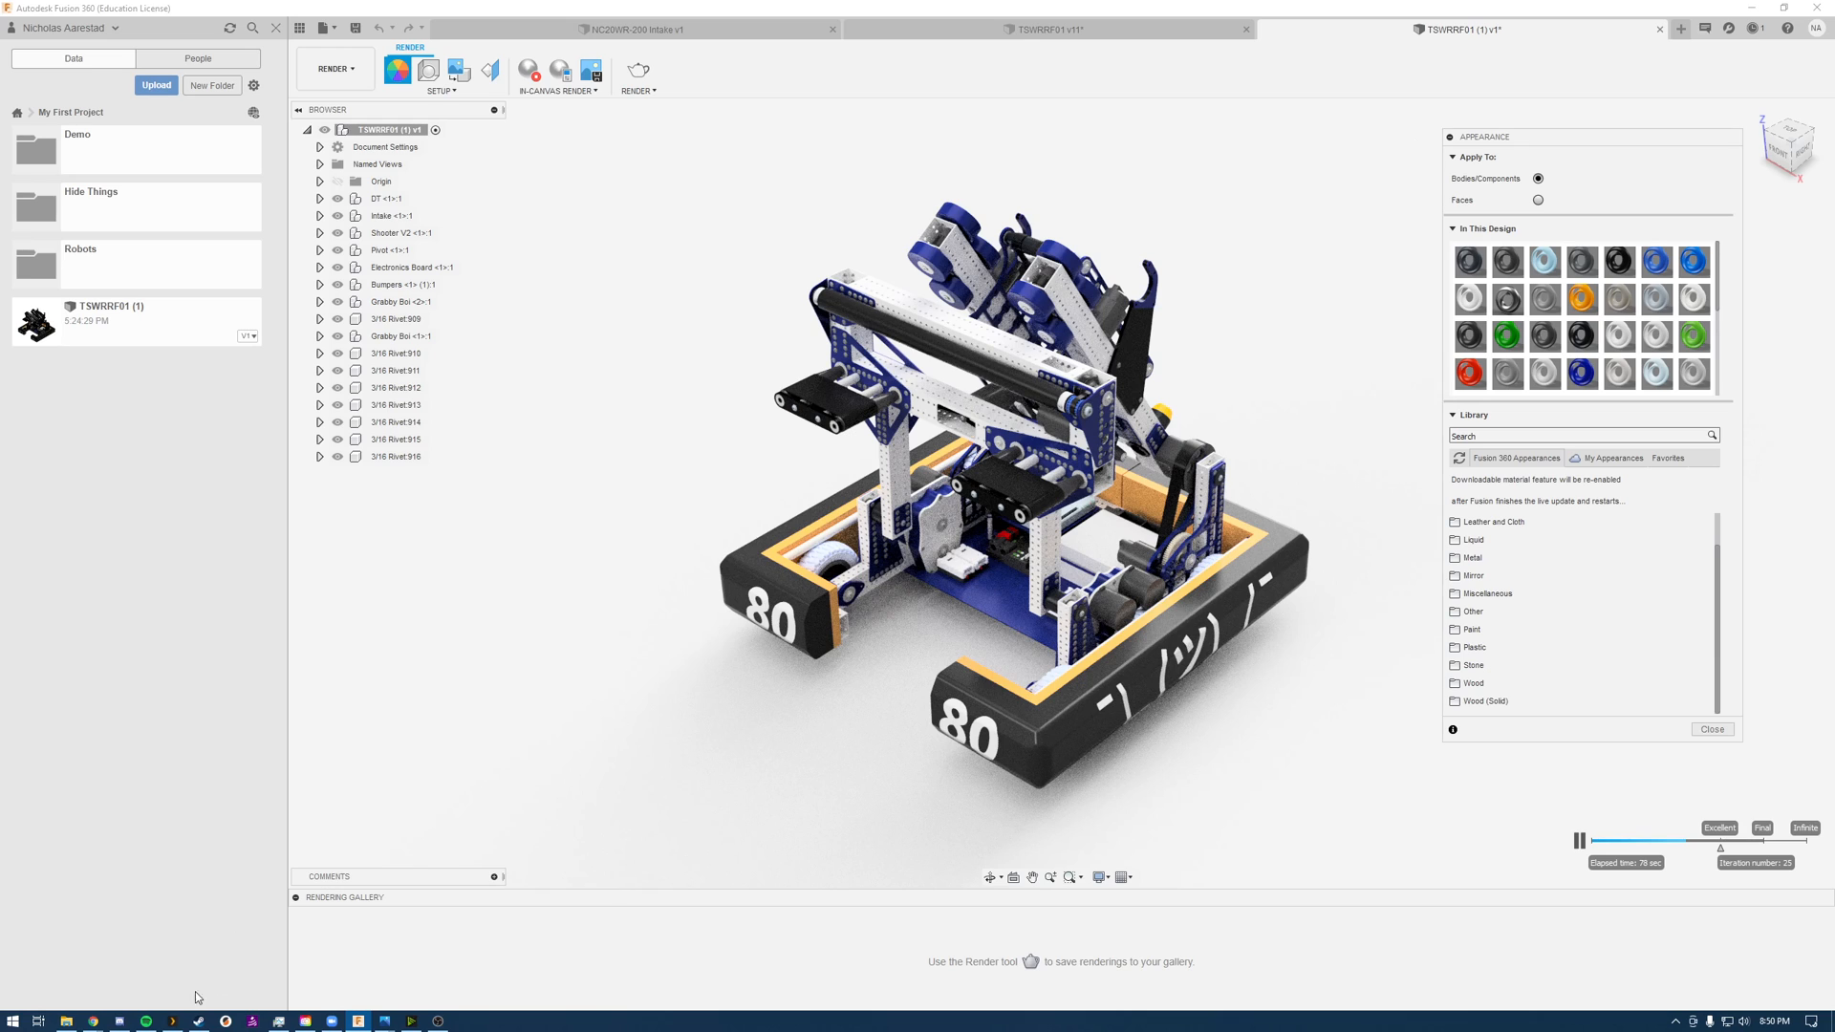
Step: Switch to the robot assembly in Onshape and open the Intake part studio containing the vertical 2"x1"x11.25" tube
{"action": "mouse_move", "coordinate": [100, 1025]}
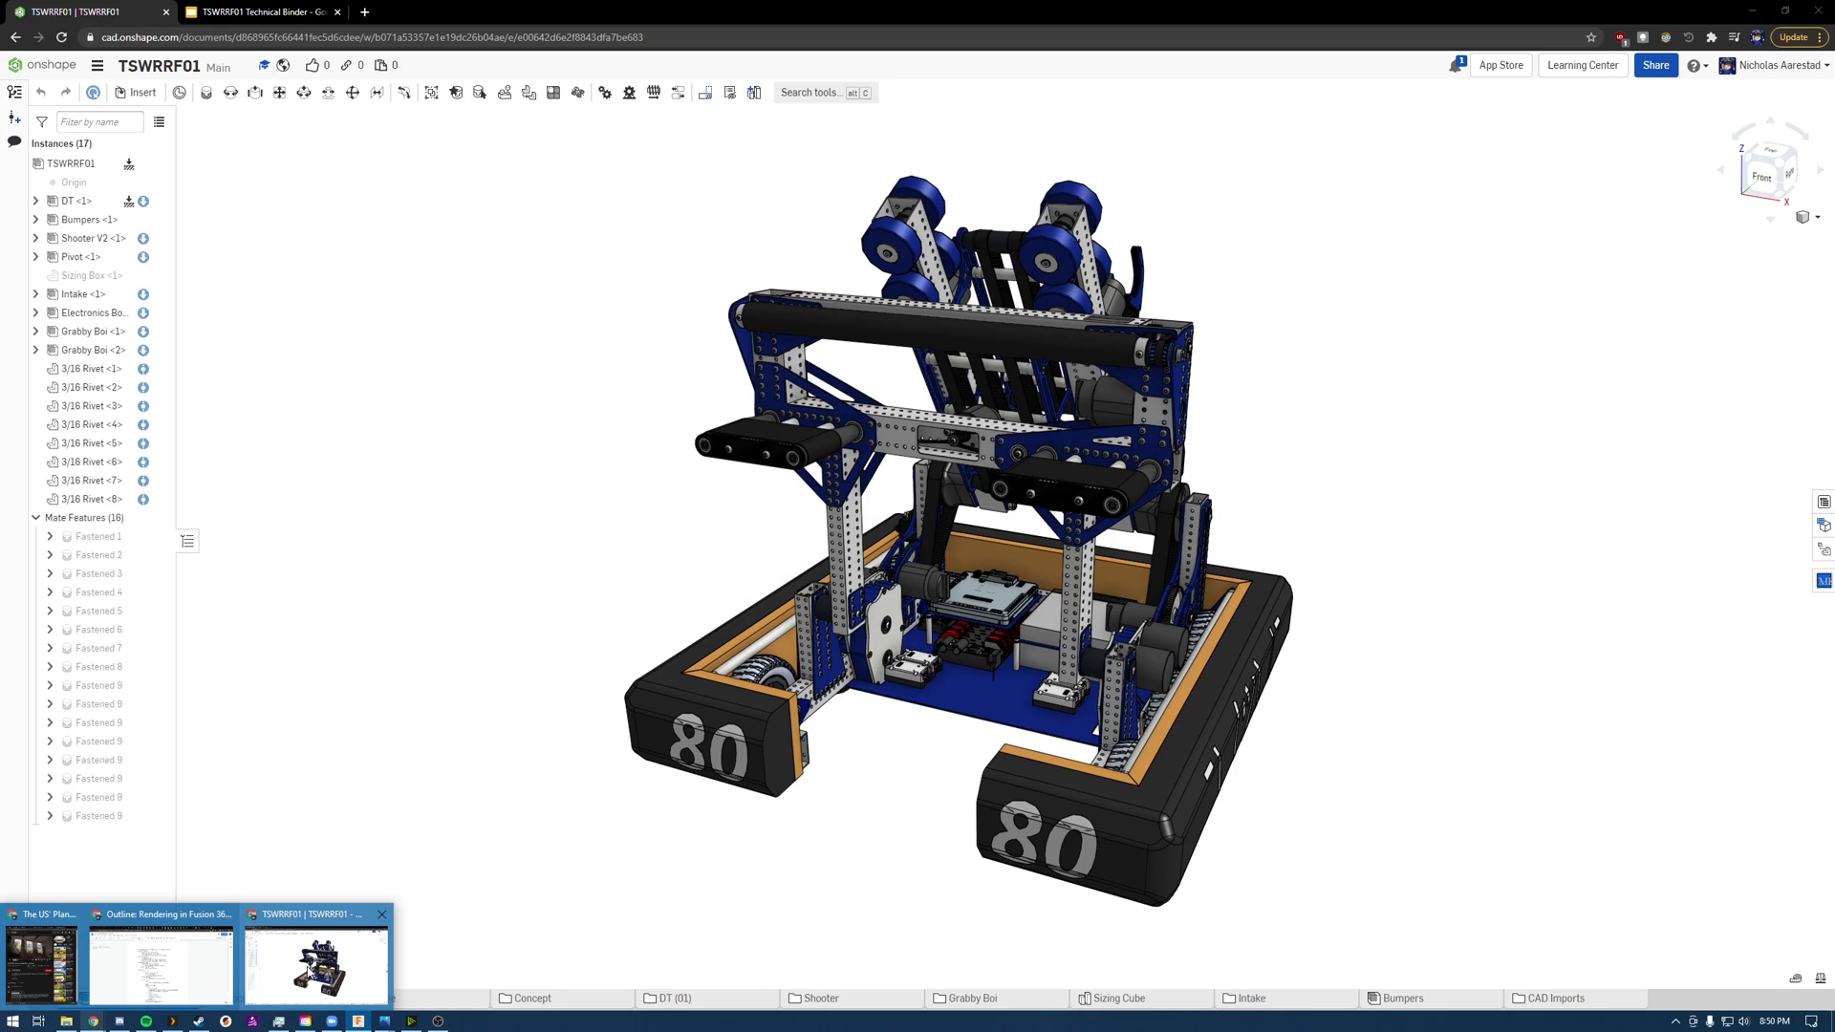
{"action": "left_click", "coordinate": [325, 965]}
{"action": "right_click_drag", "start_coordinate": [880, 681], "coordinate": [833, 645]}
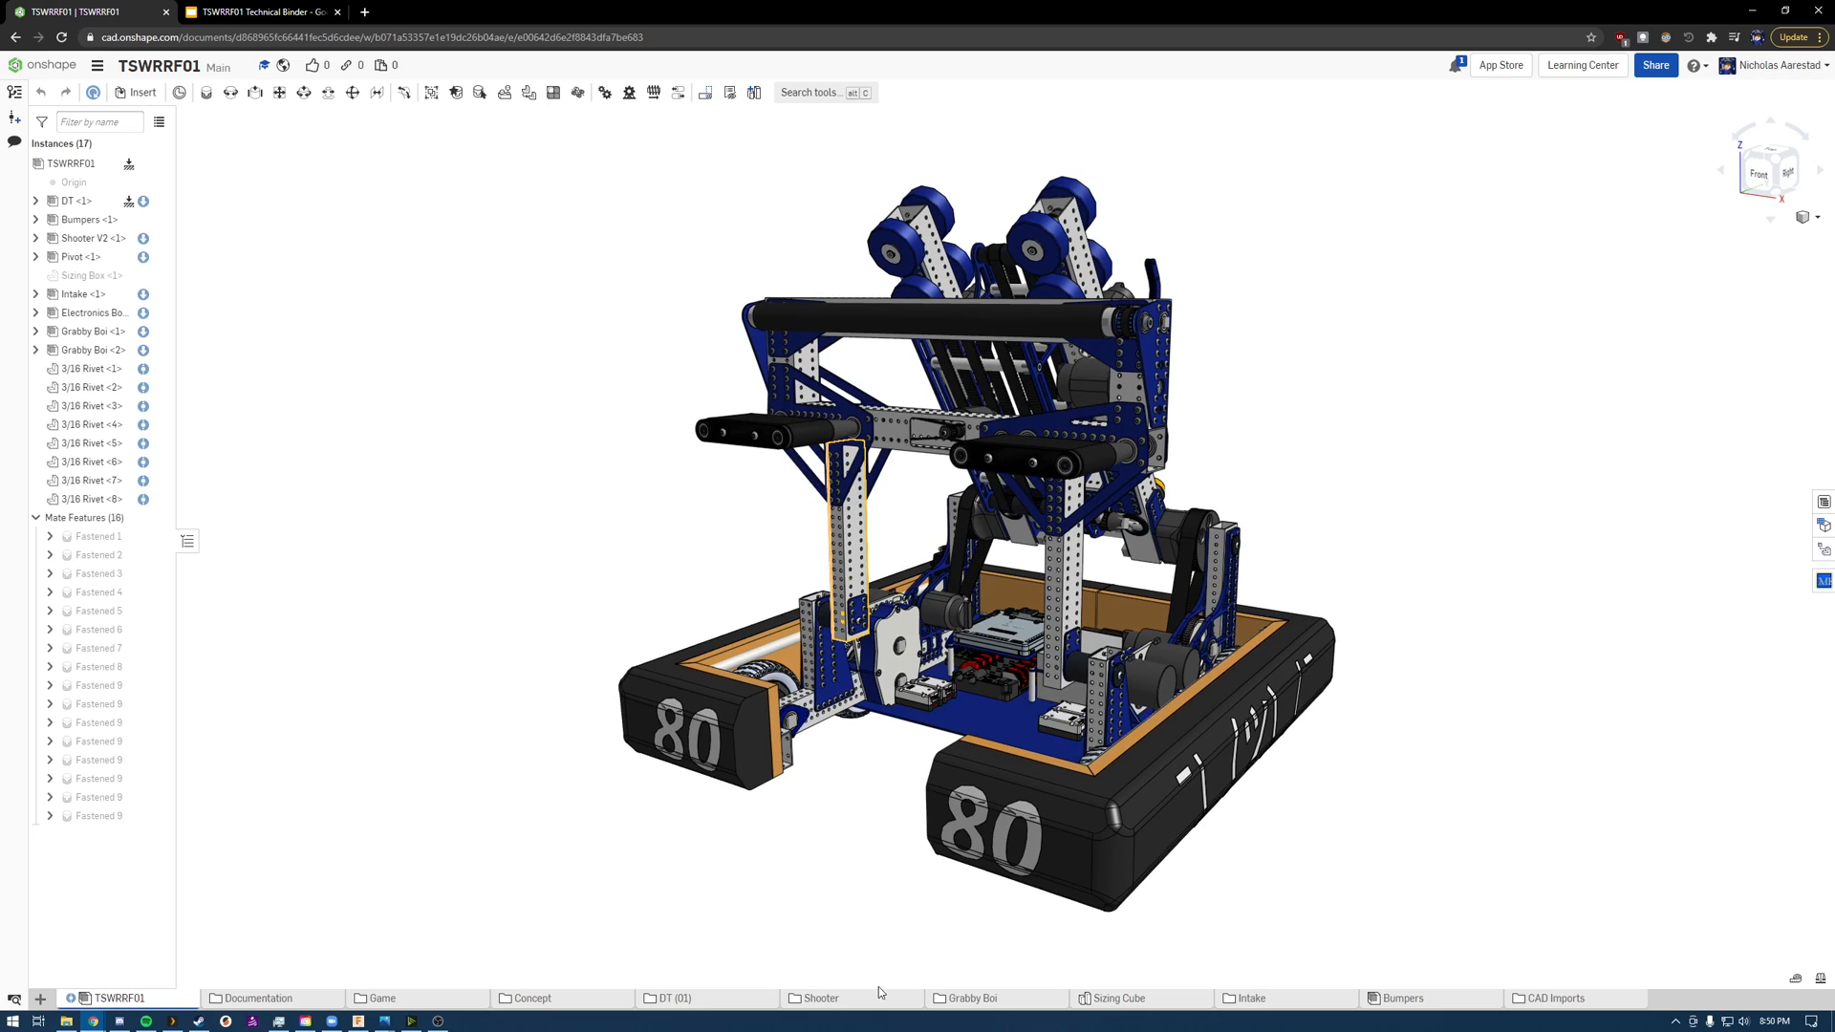
{"action": "right_click", "coordinate": [853, 541]}
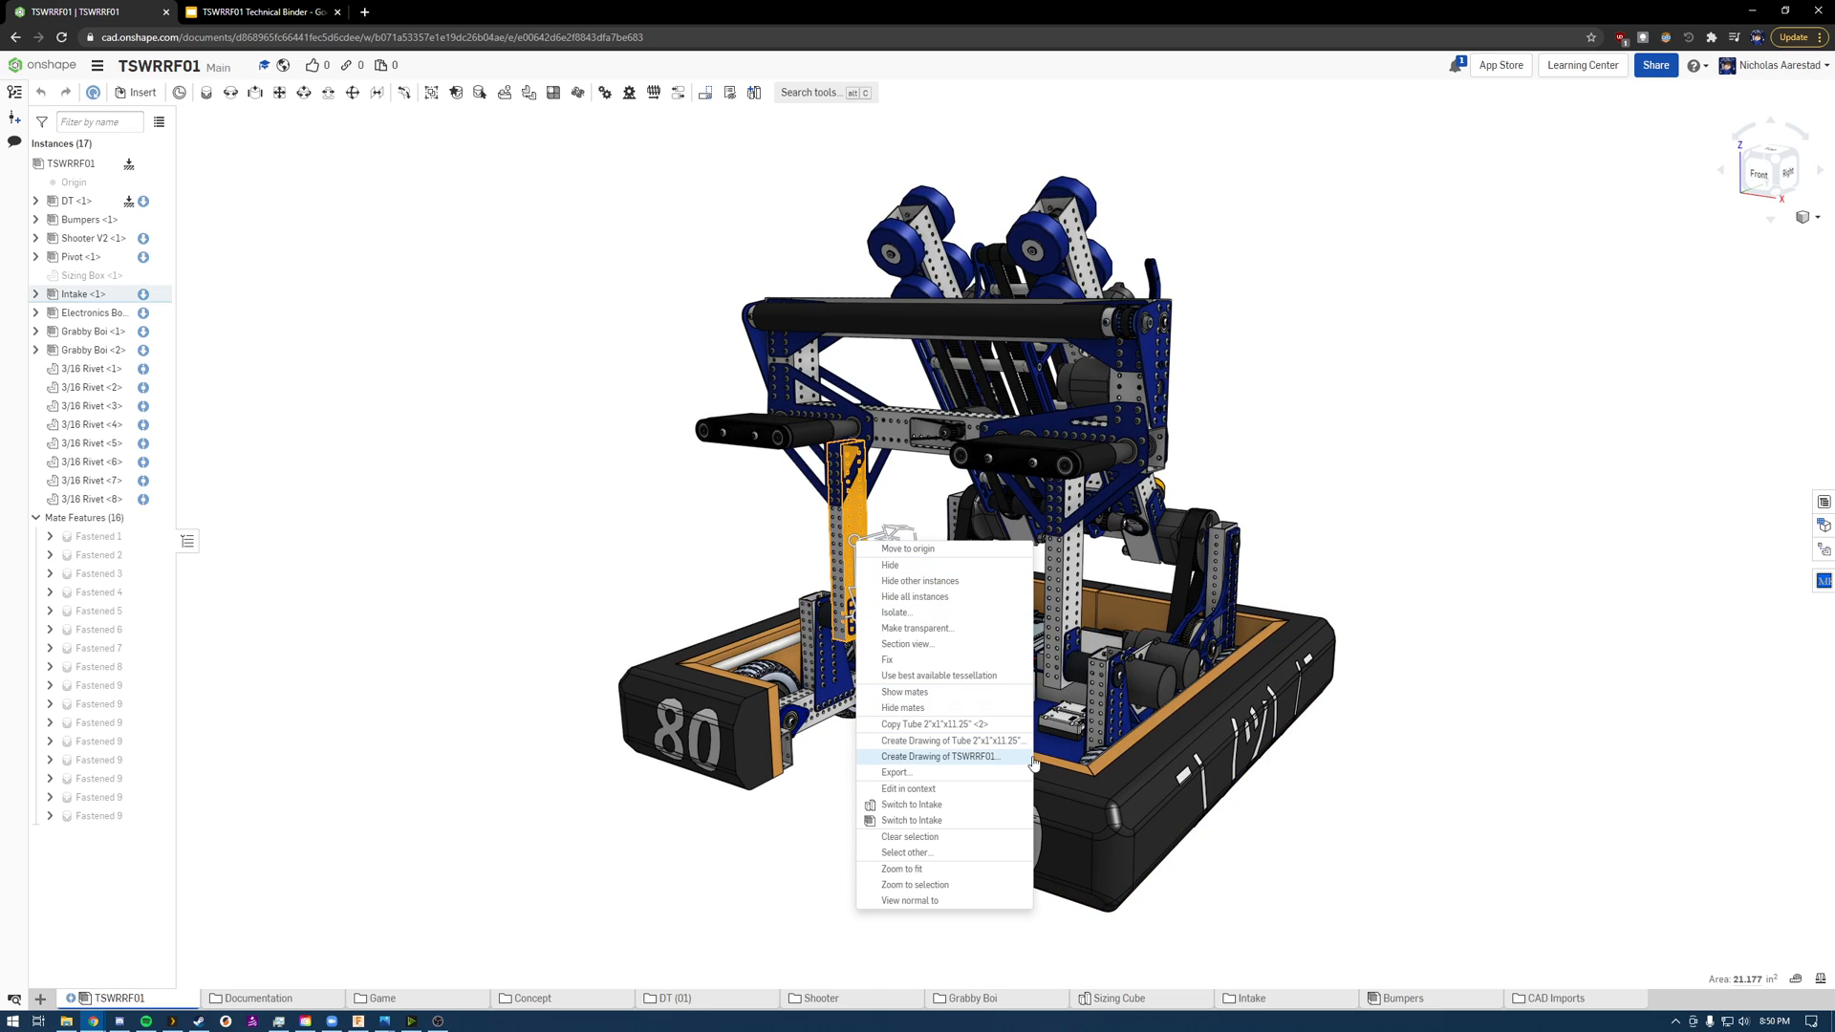
{"action": "left_click", "coordinate": [895, 806]}
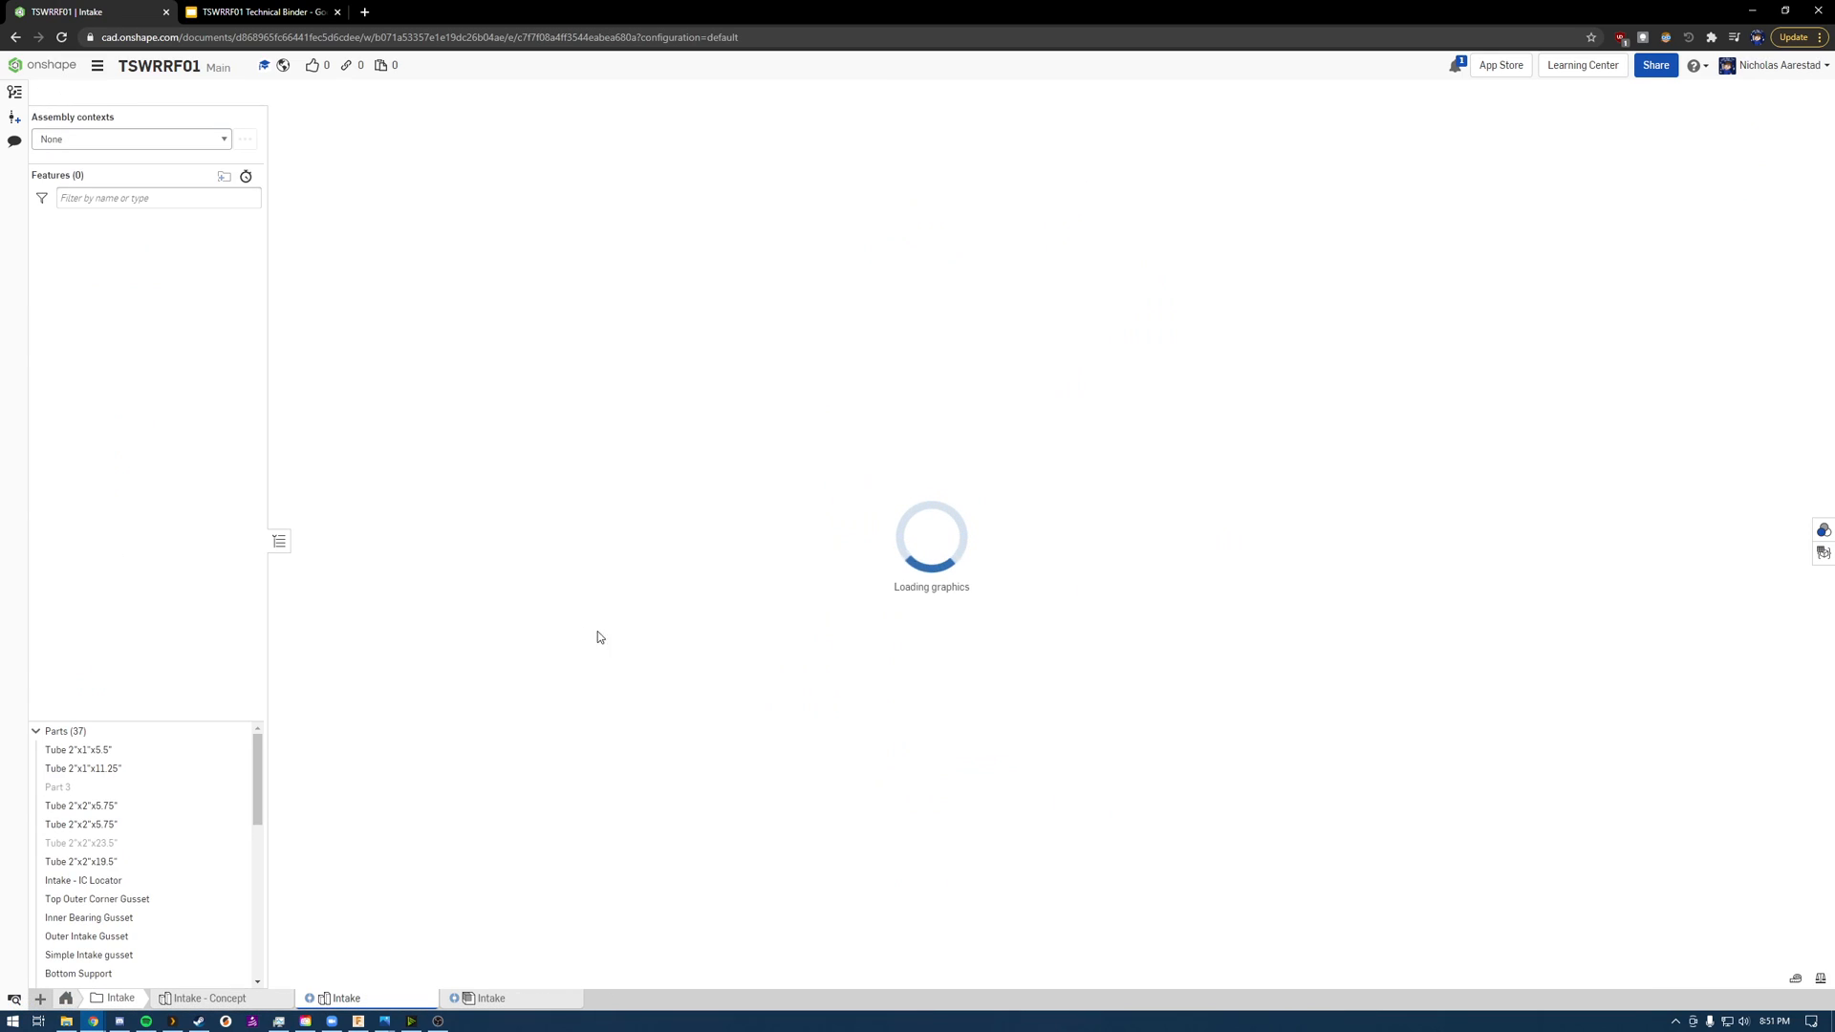
Step: Select the 2"x2"x5.75" end tube along with the 2"x1"x11.25" tube, check their appearance color values, and close the editor without changes
{"action": "scroll", "coordinate": [602, 630], "scroll_direction": "up", "scroll_amount": 3}
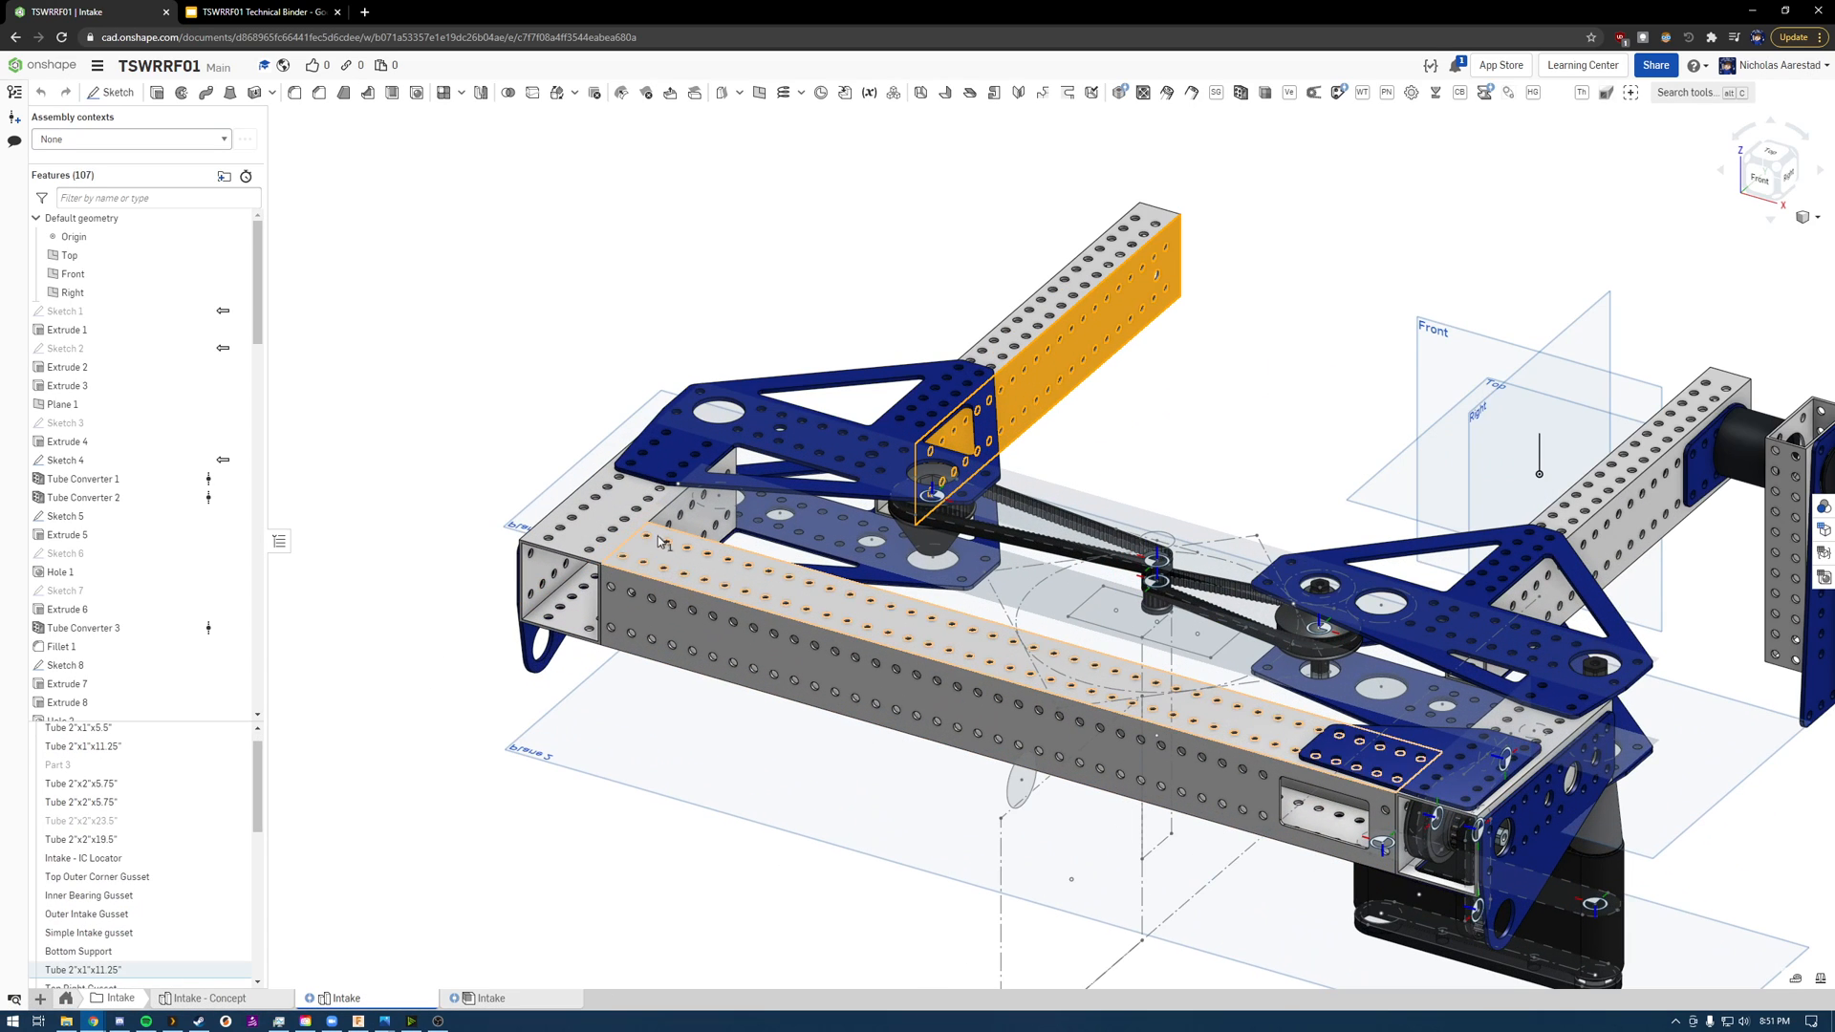
{"action": "left_click", "coordinate": [602, 526]}
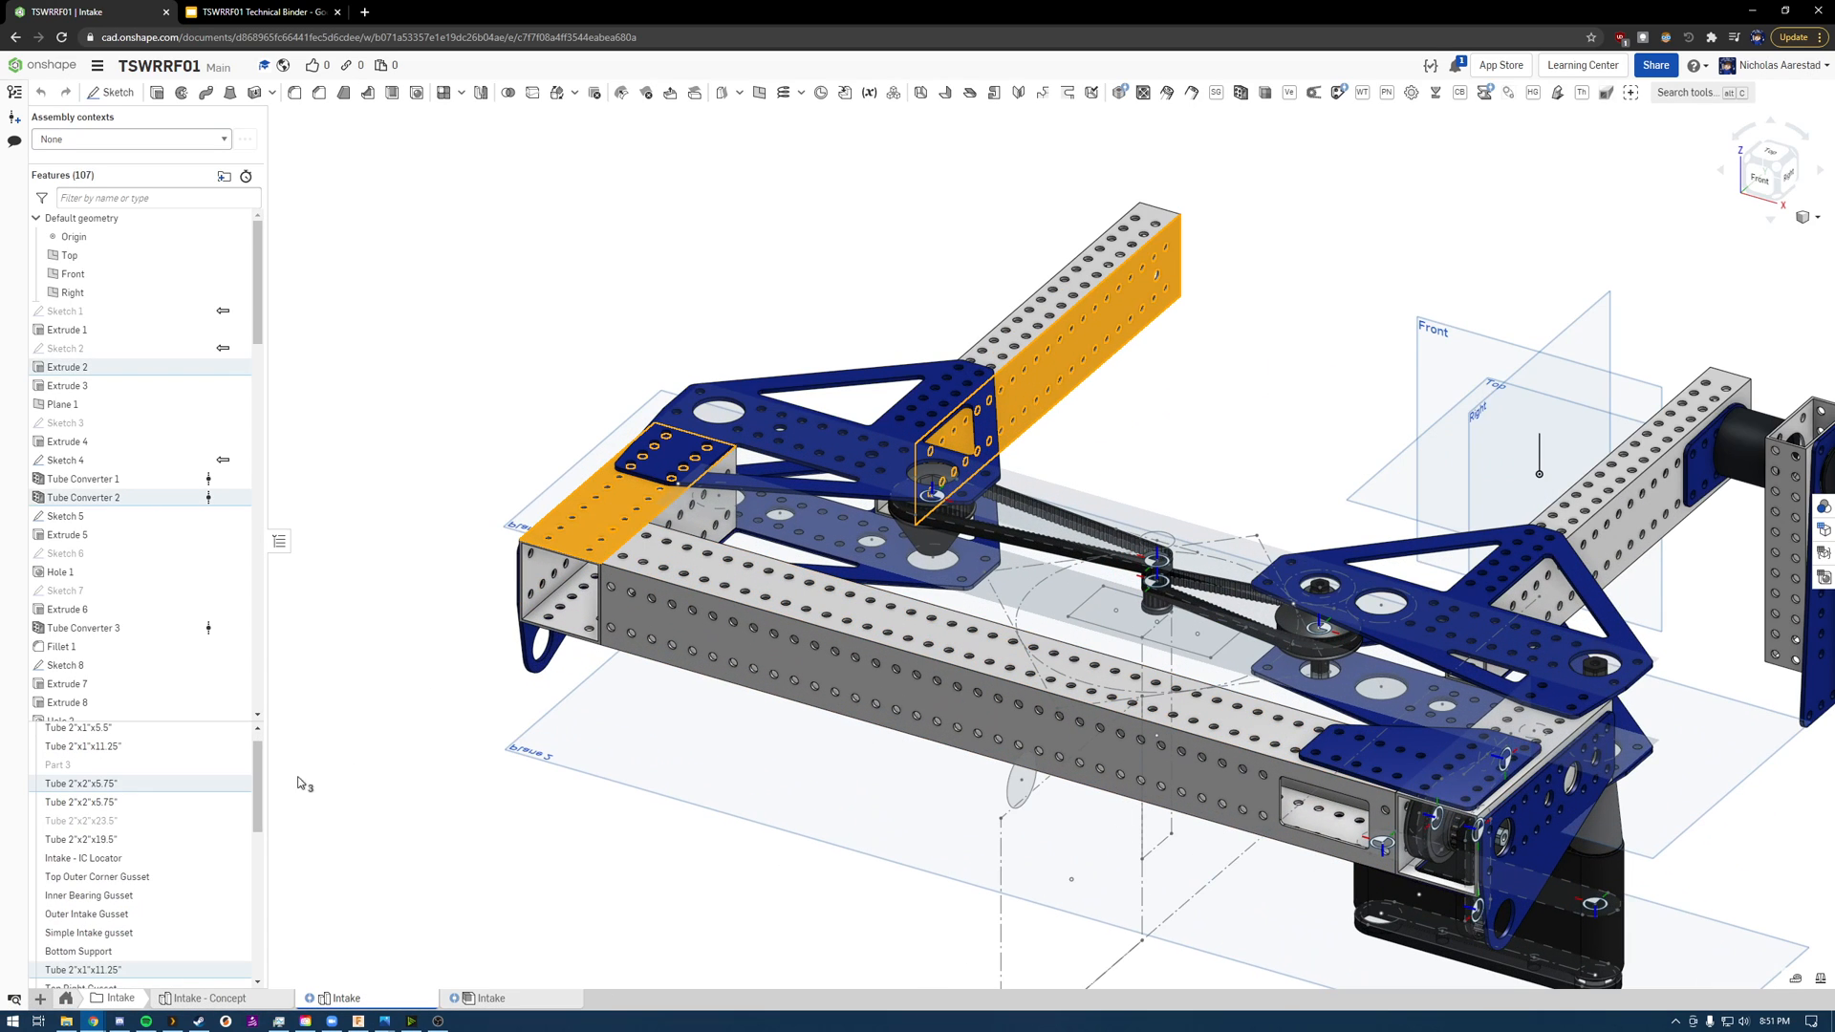
{"action": "right_click", "coordinate": [177, 783]}
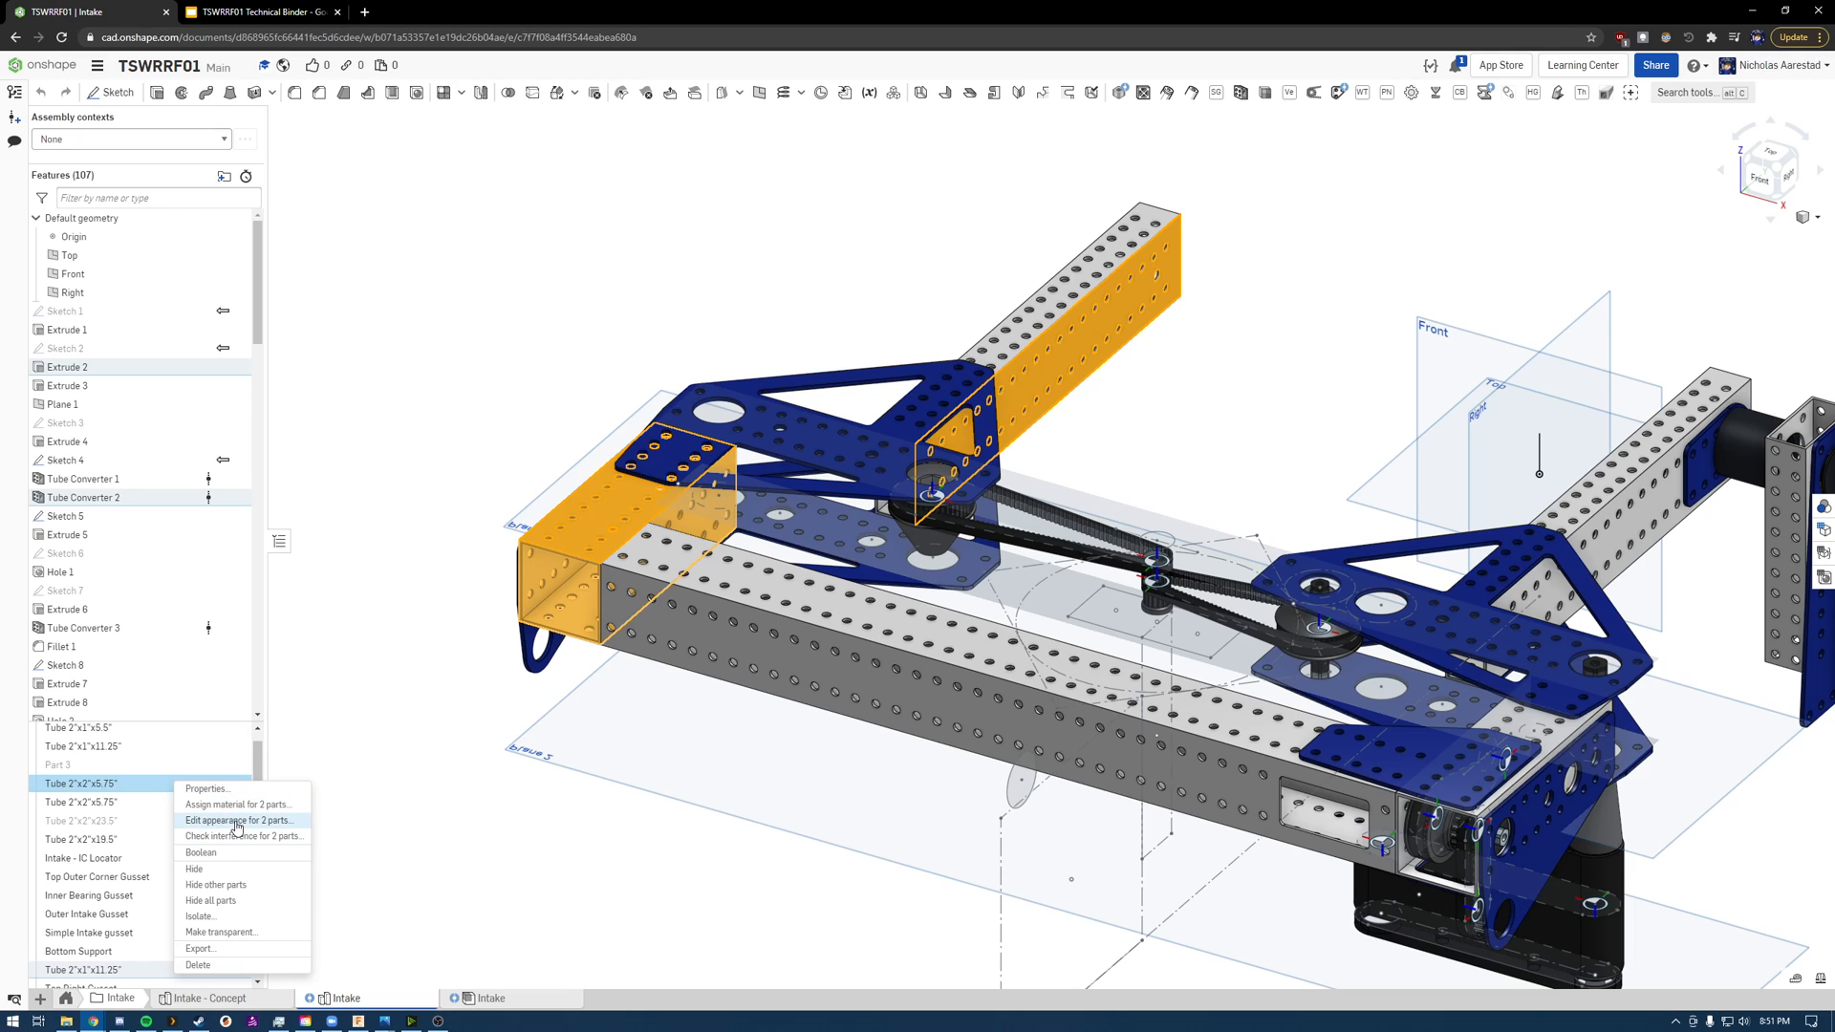
{"action": "left_click", "coordinate": [229, 819]}
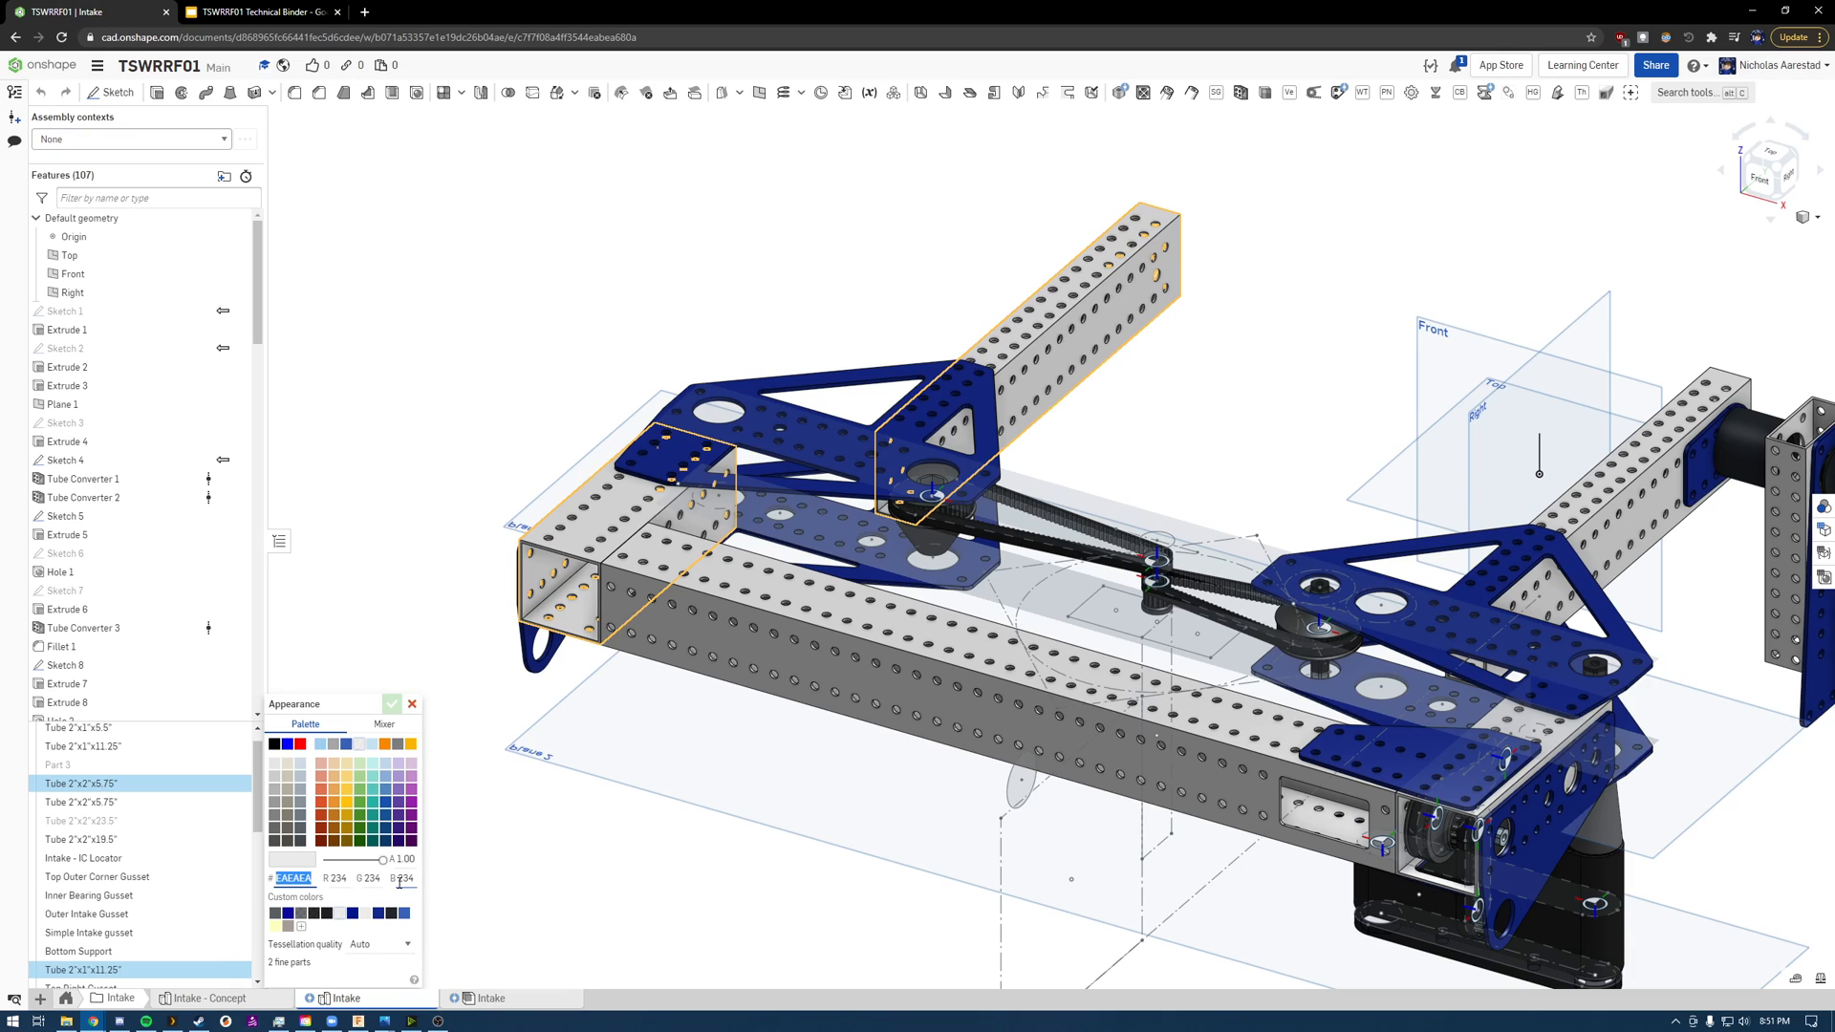
{"action": "left_click", "coordinate": [416, 705]}
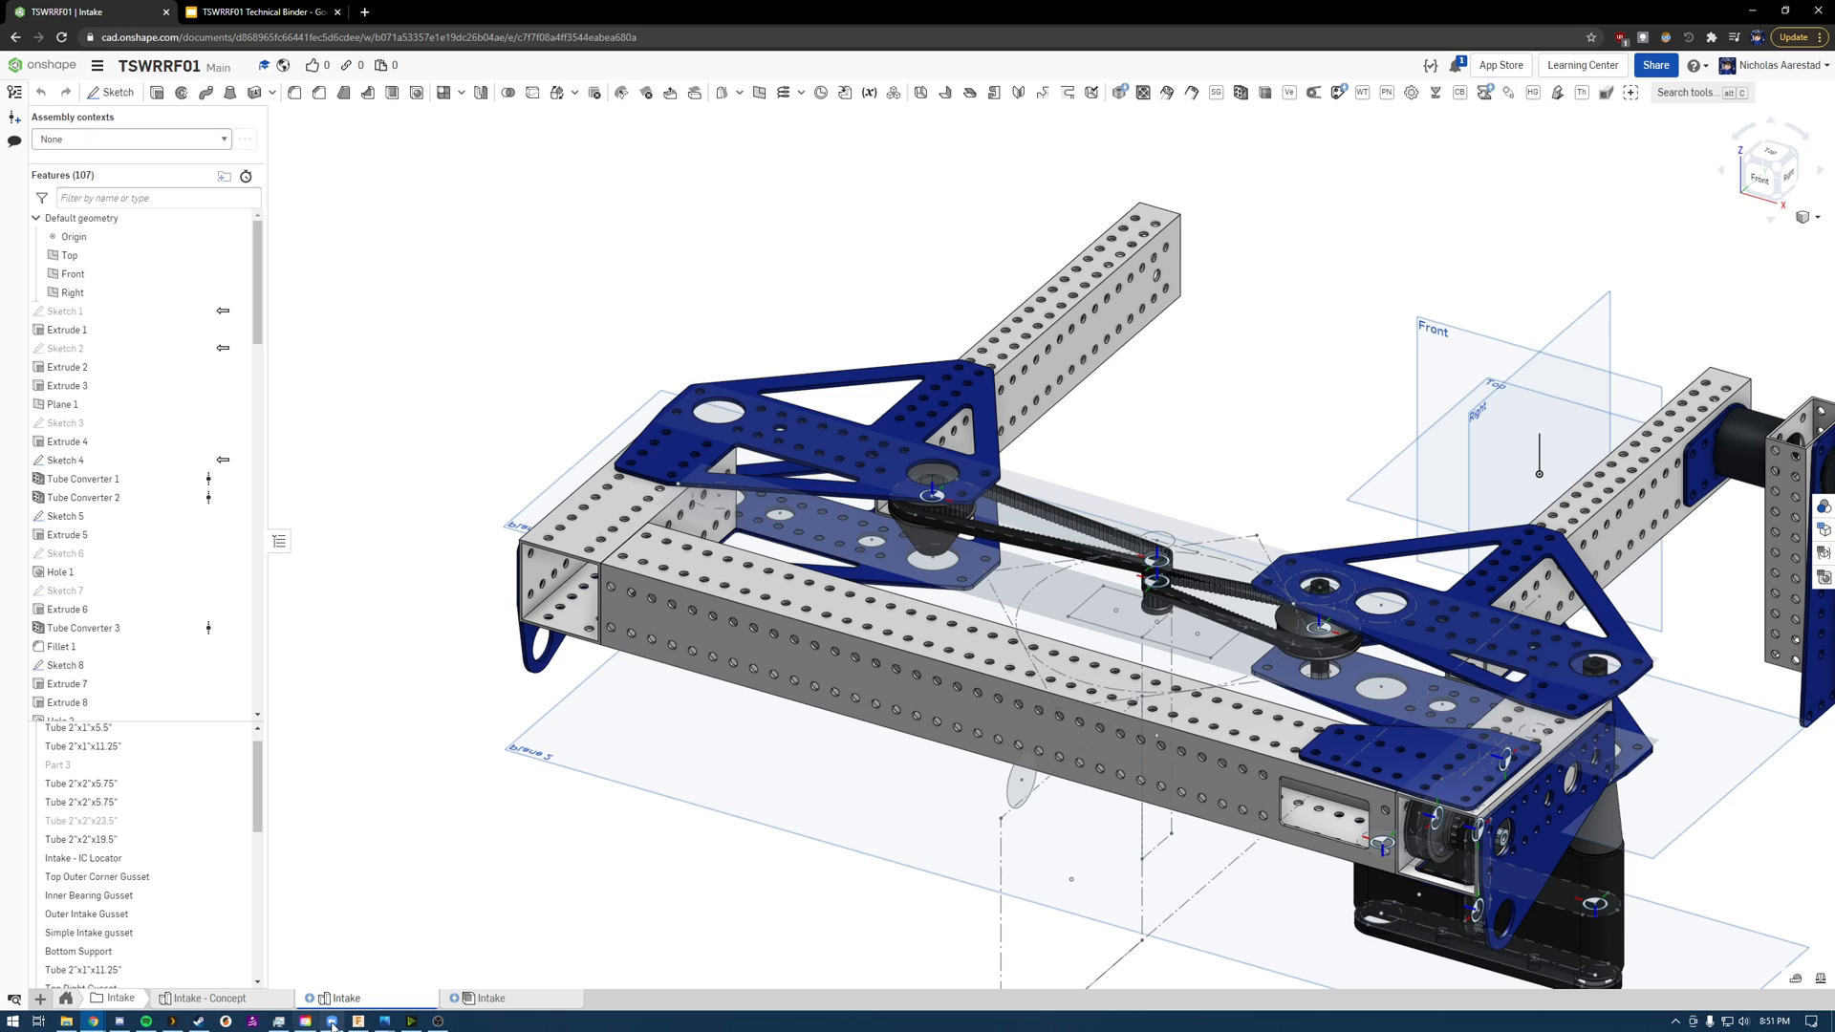
Step: Switch back to Fusion 360, display the Powder Coat Smooth paints in the appearance library, and try to download Powder Coat (White)
{"action": "left_click", "coordinate": [358, 1021]}
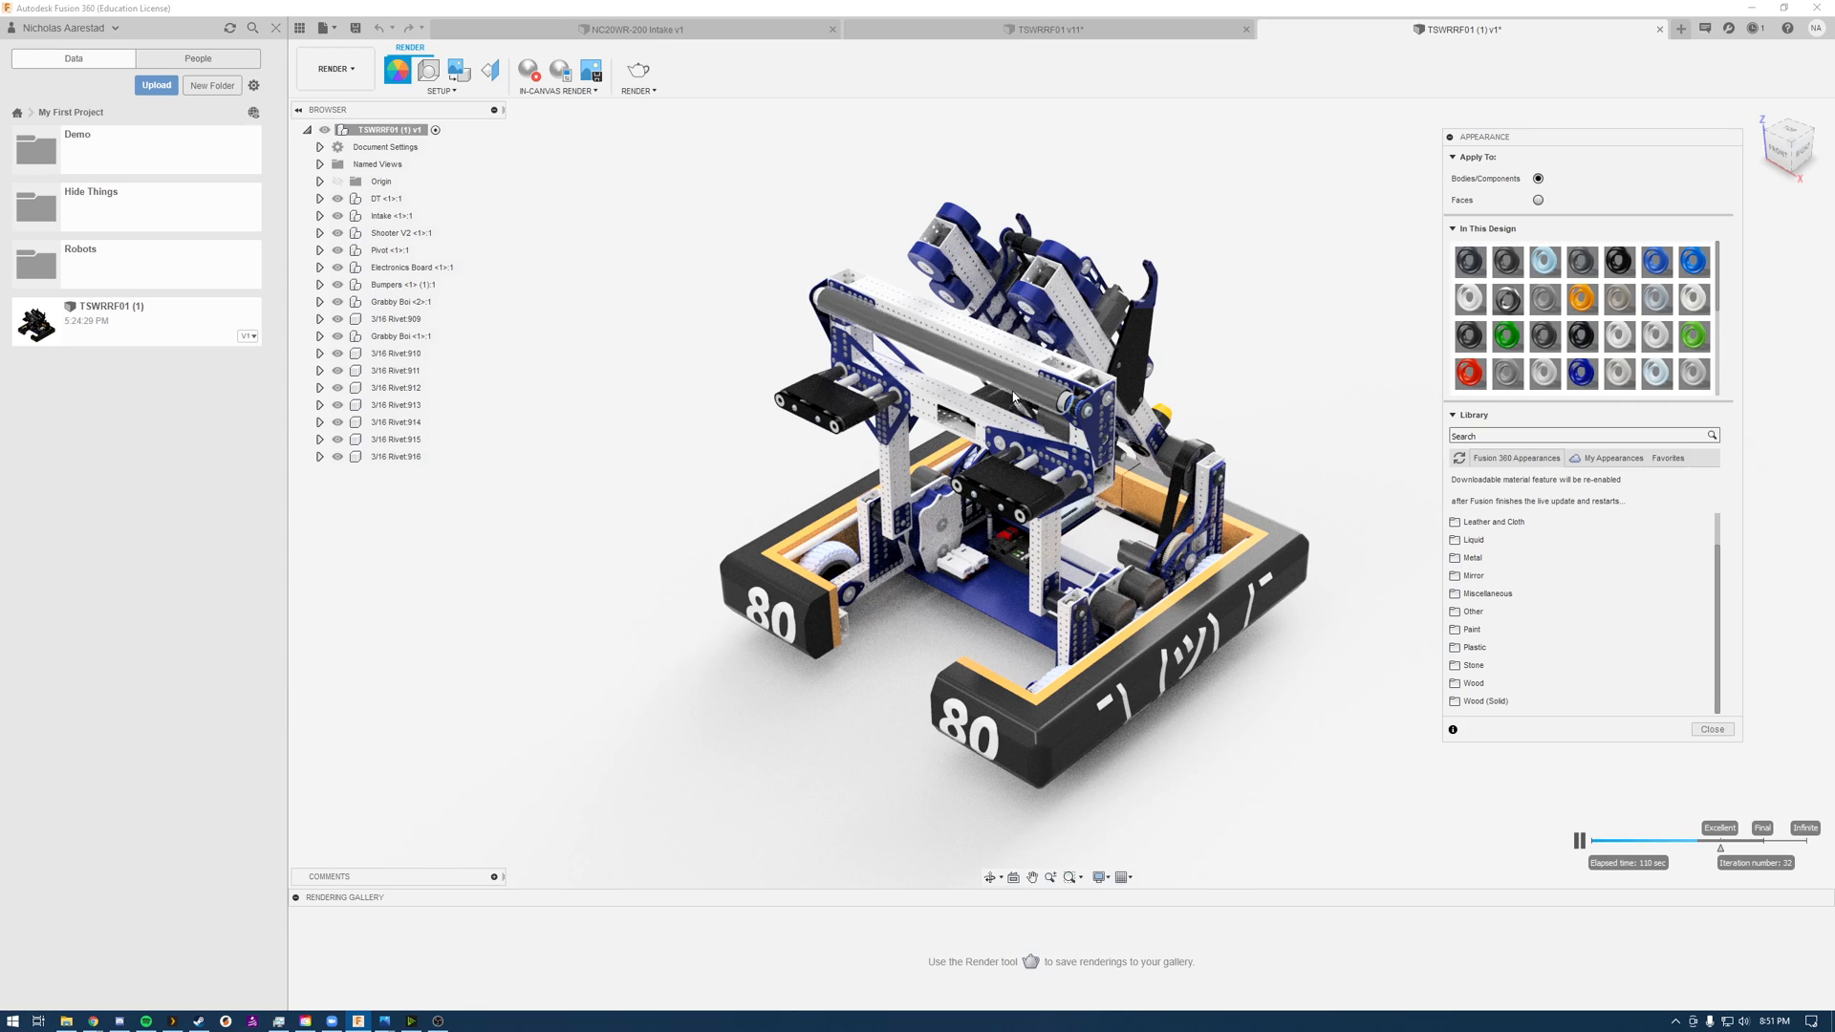
{"action": "left_click", "coordinate": [1522, 631]}
{"action": "scroll", "coordinate": [1522, 631], "scroll_direction": "down", "scroll_amount": 2}
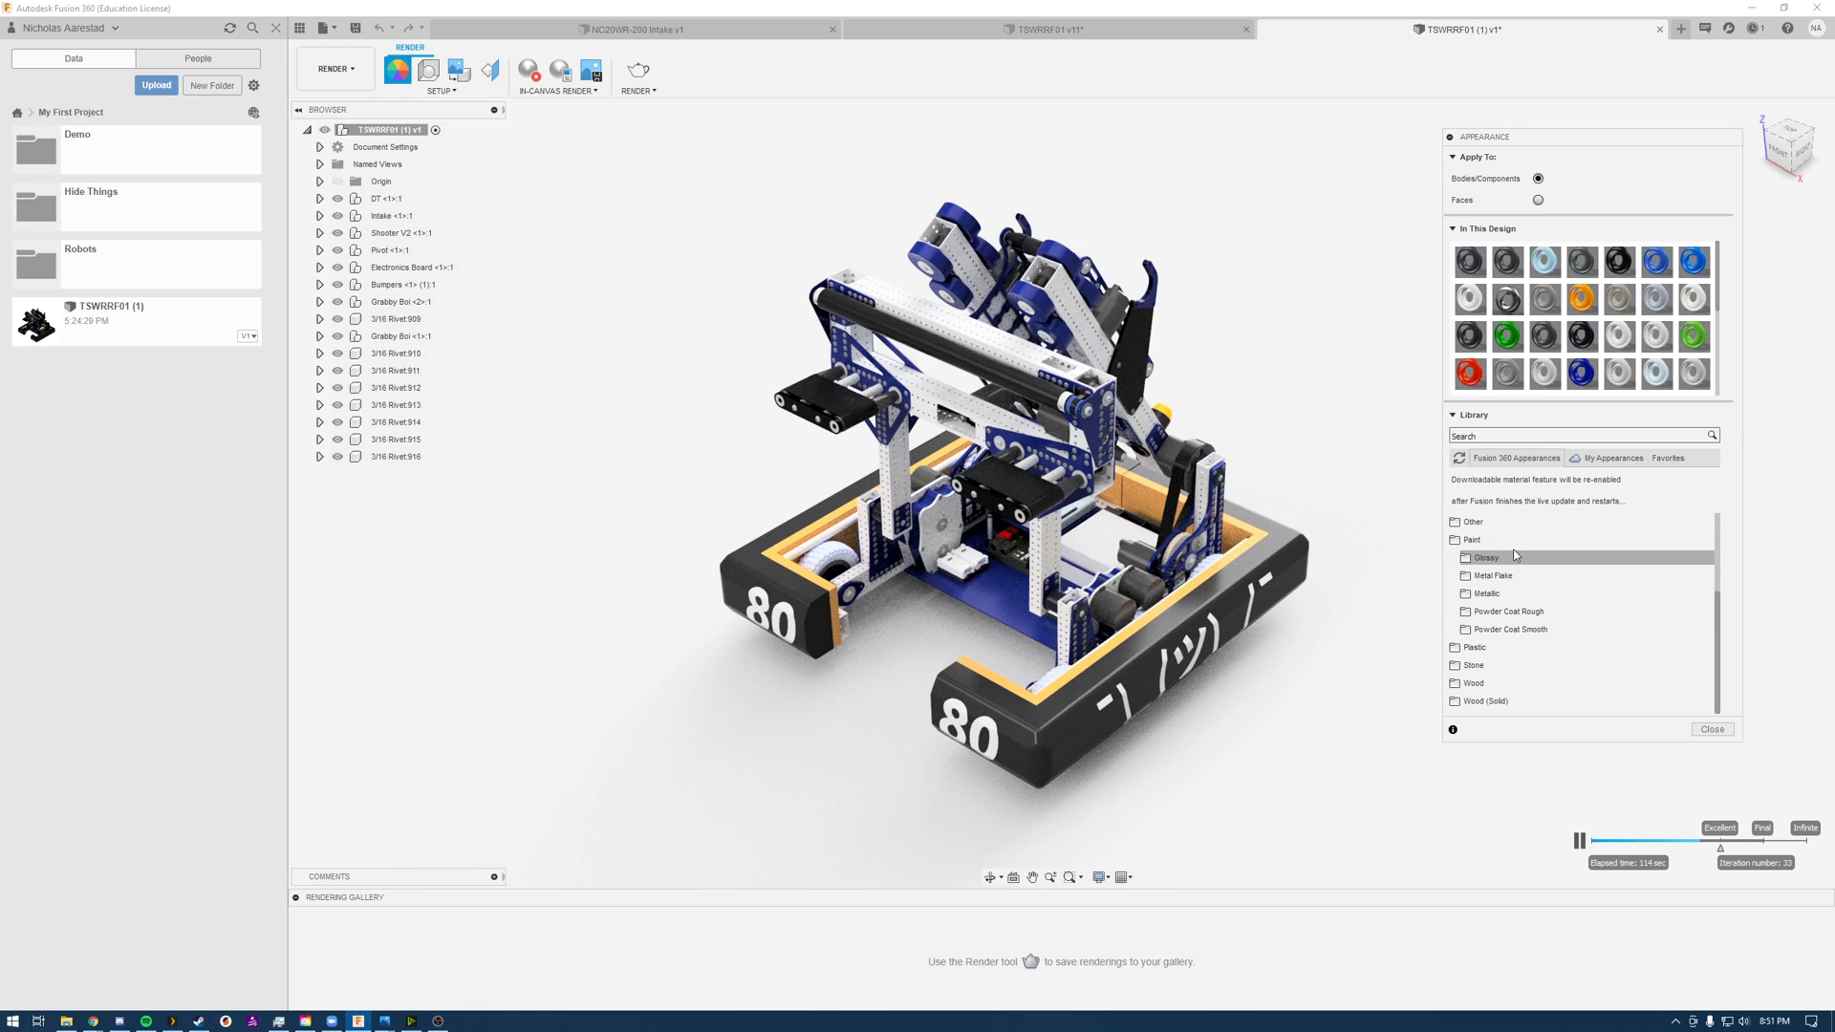
{"action": "left_click", "coordinate": [1556, 630]}
{"action": "scroll", "coordinate": [1567, 640], "scroll_direction": "down", "scroll_amount": 3}
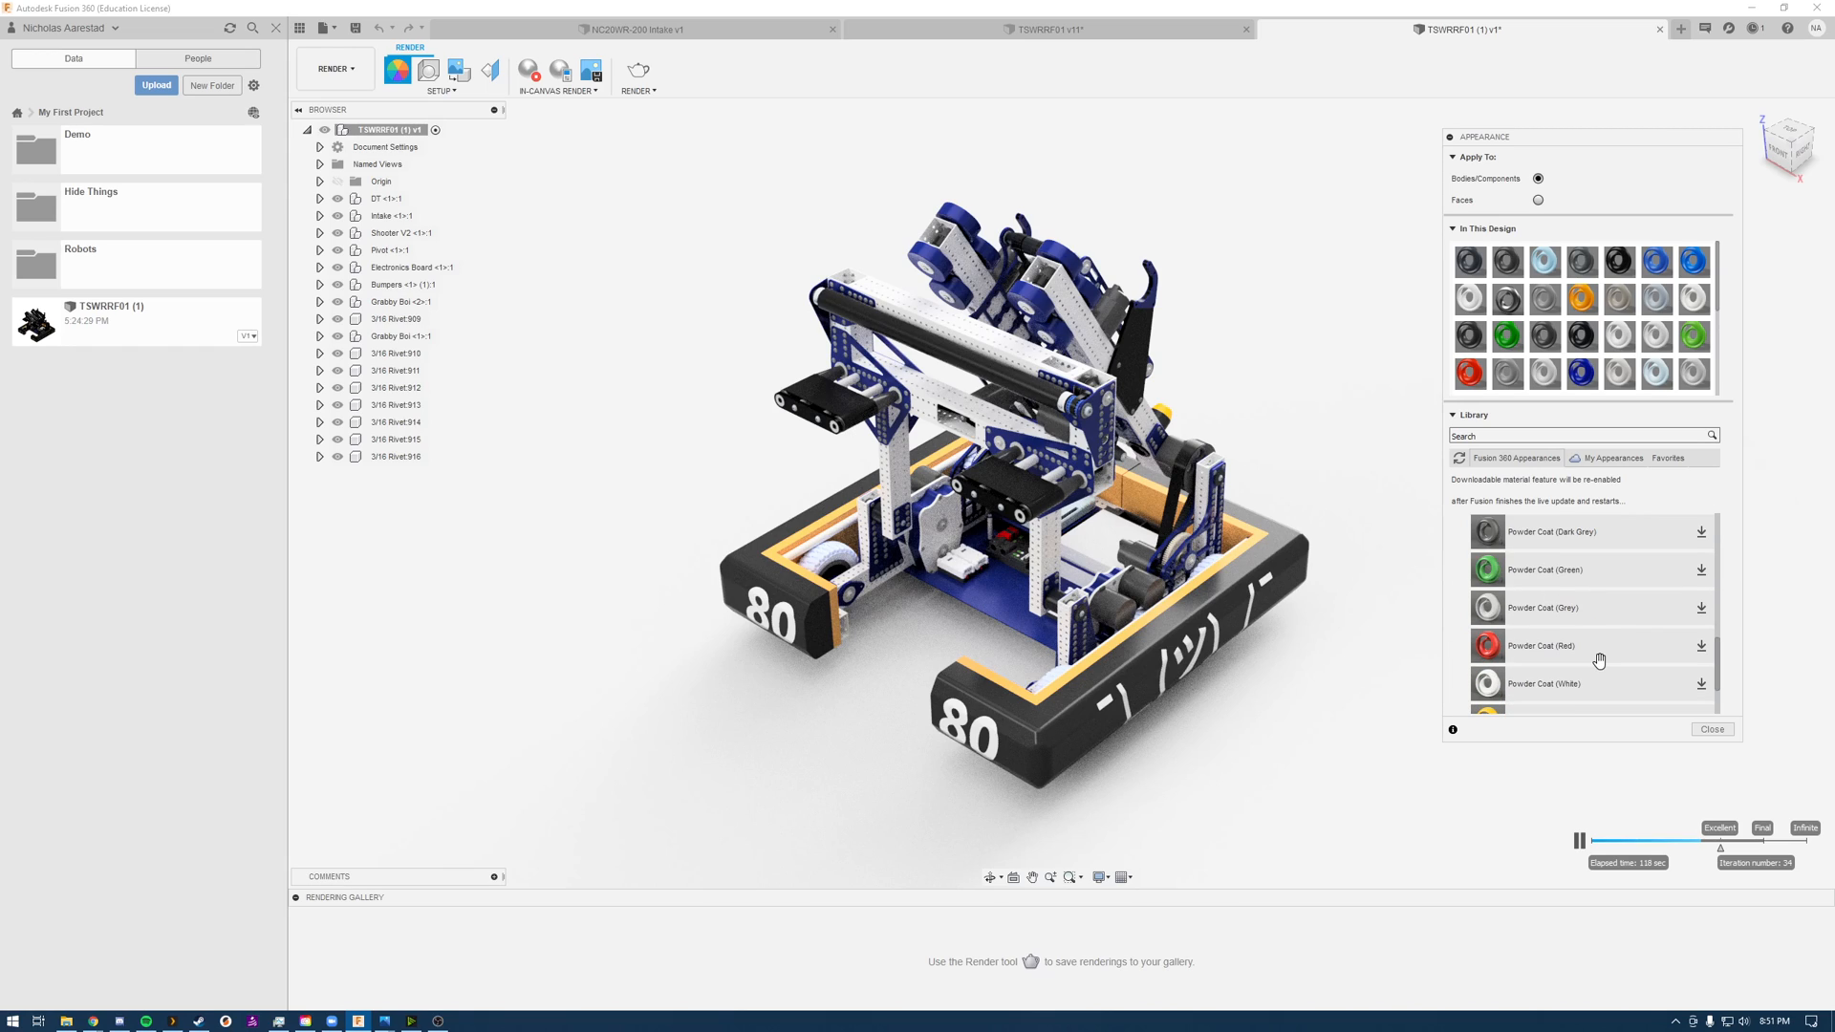
{"action": "scroll", "coordinate": [1598, 660], "scroll_direction": "up", "scroll_amount": 3}
{"action": "left_click", "coordinate": [1702, 686]}
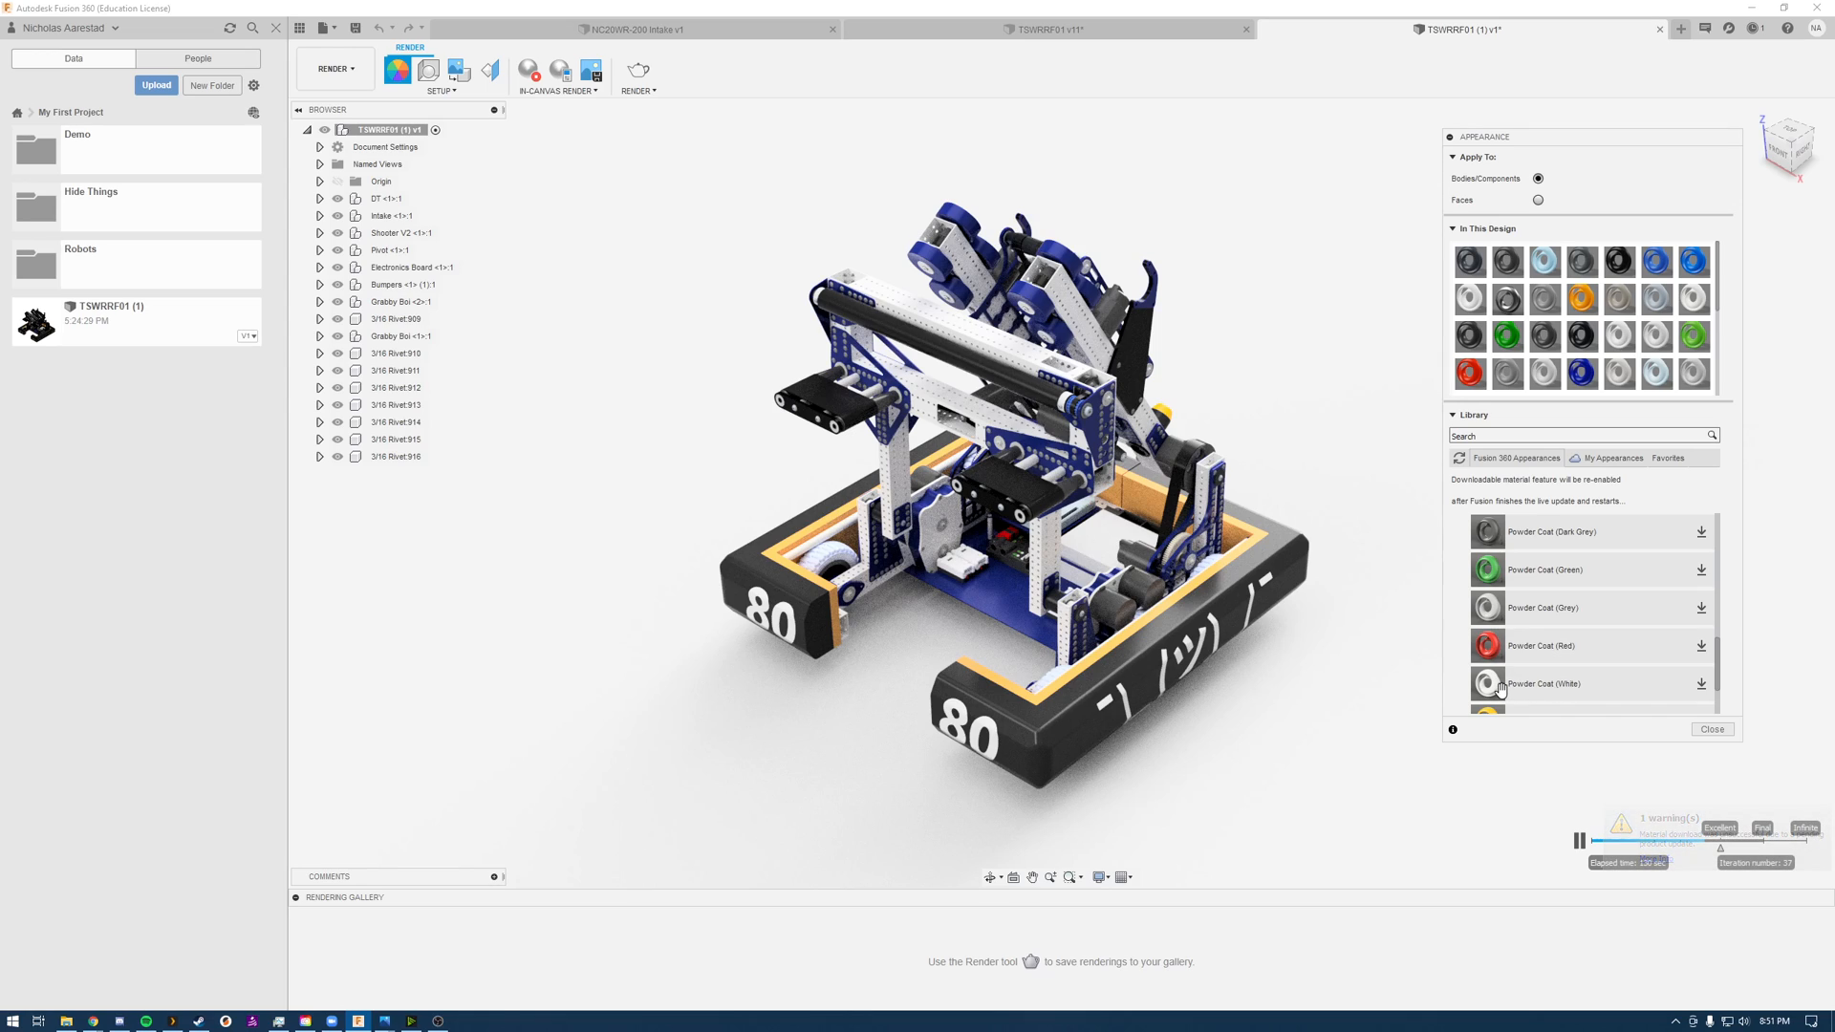
Step: Check the status of the pending live update, and bring the appearance settings back up
{"action": "left_click", "coordinate": [1754, 28]}
{"action": "left_click", "coordinate": [1754, 29]}
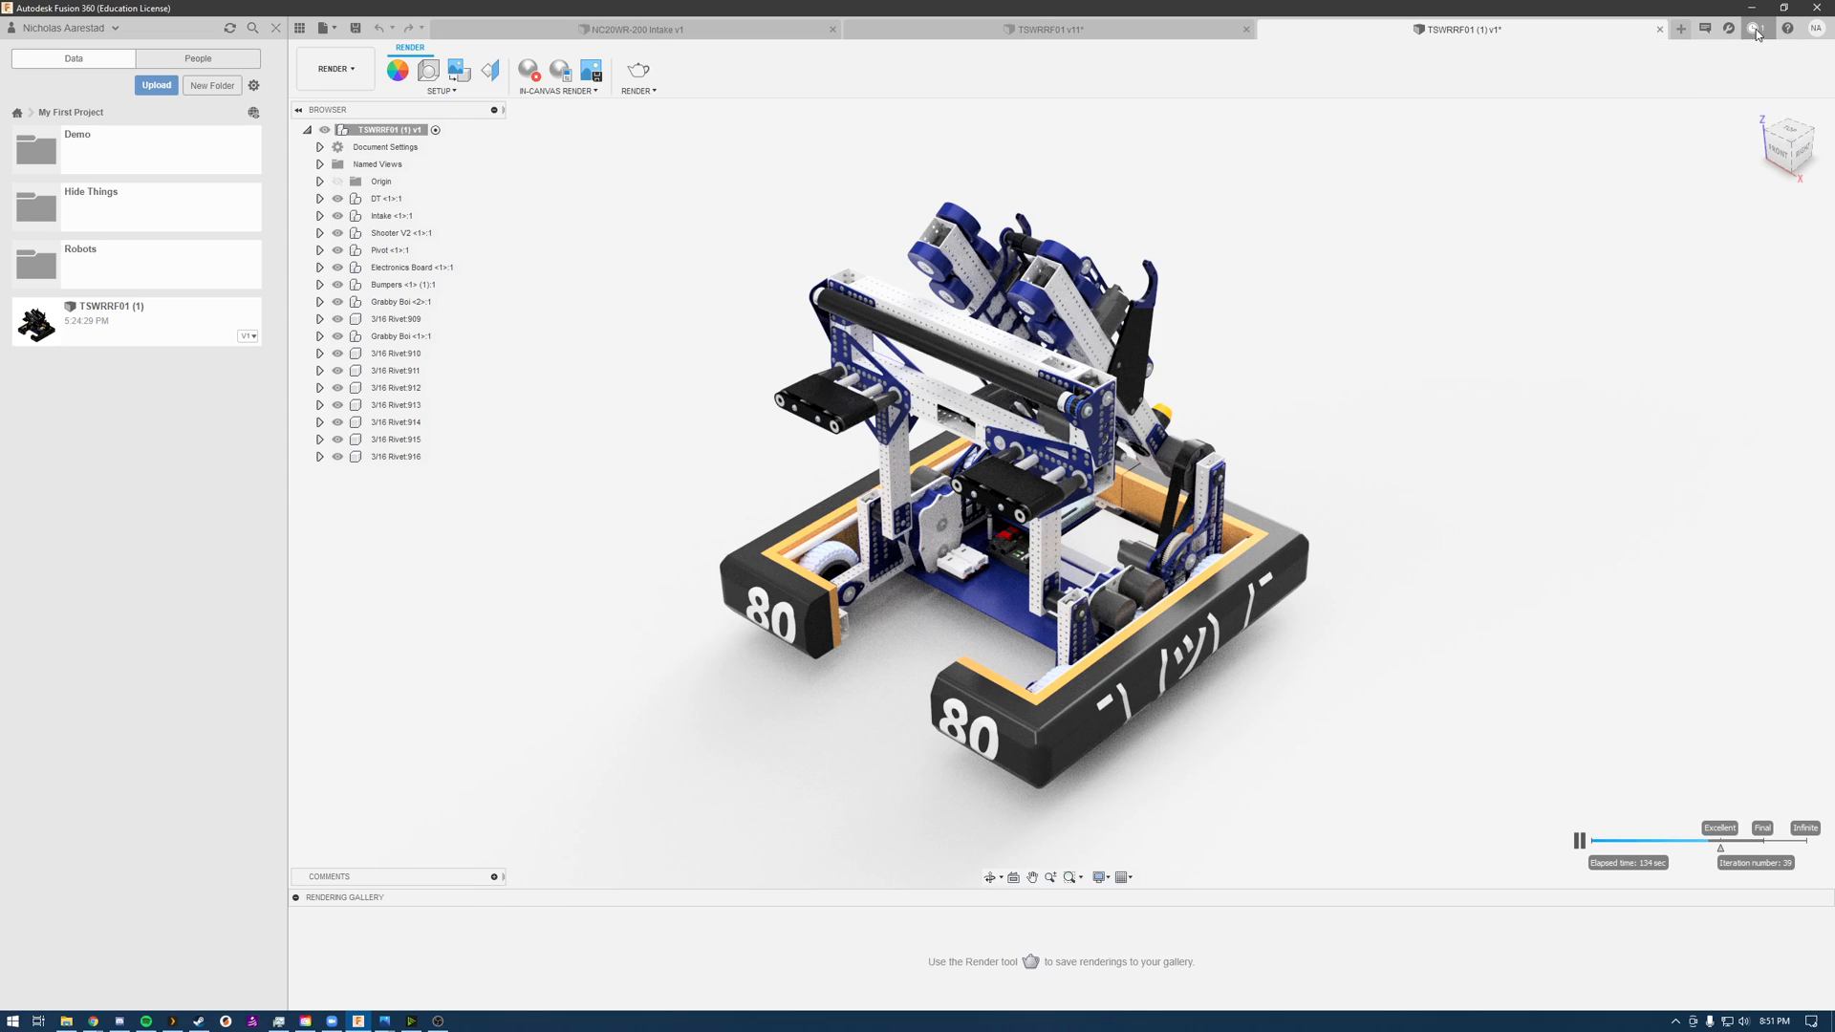
{"action": "left_click", "coordinate": [1754, 29]}
{"action": "left_click", "coordinate": [1755, 29]}
{"action": "left_click", "coordinate": [1754, 29]}
{"action": "left_click", "coordinate": [1605, 454]}
{"action": "key", "text": "a"}
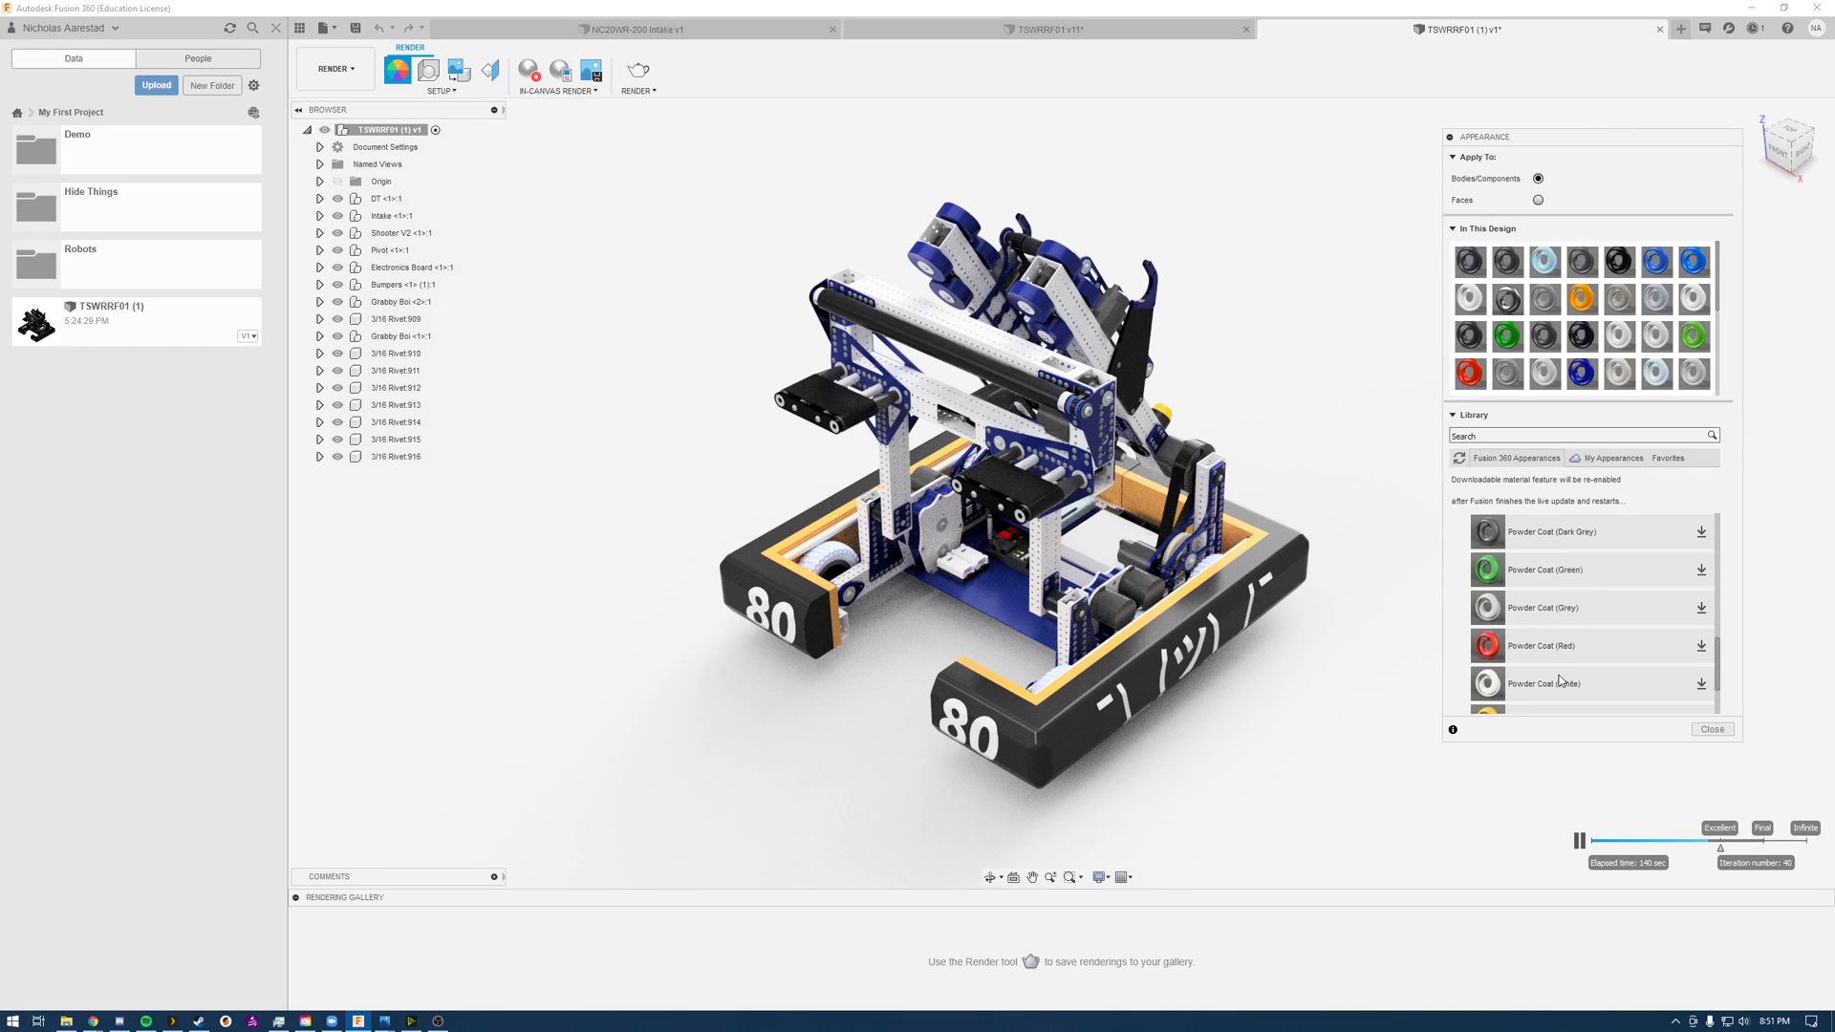
Step: Replace the design's Opaque(234,234,234) appearance with Powder Coat (White) from the saved appearances
{"action": "left_click_drag", "start_coordinate": [1546, 689], "coordinate": [969, 344]}
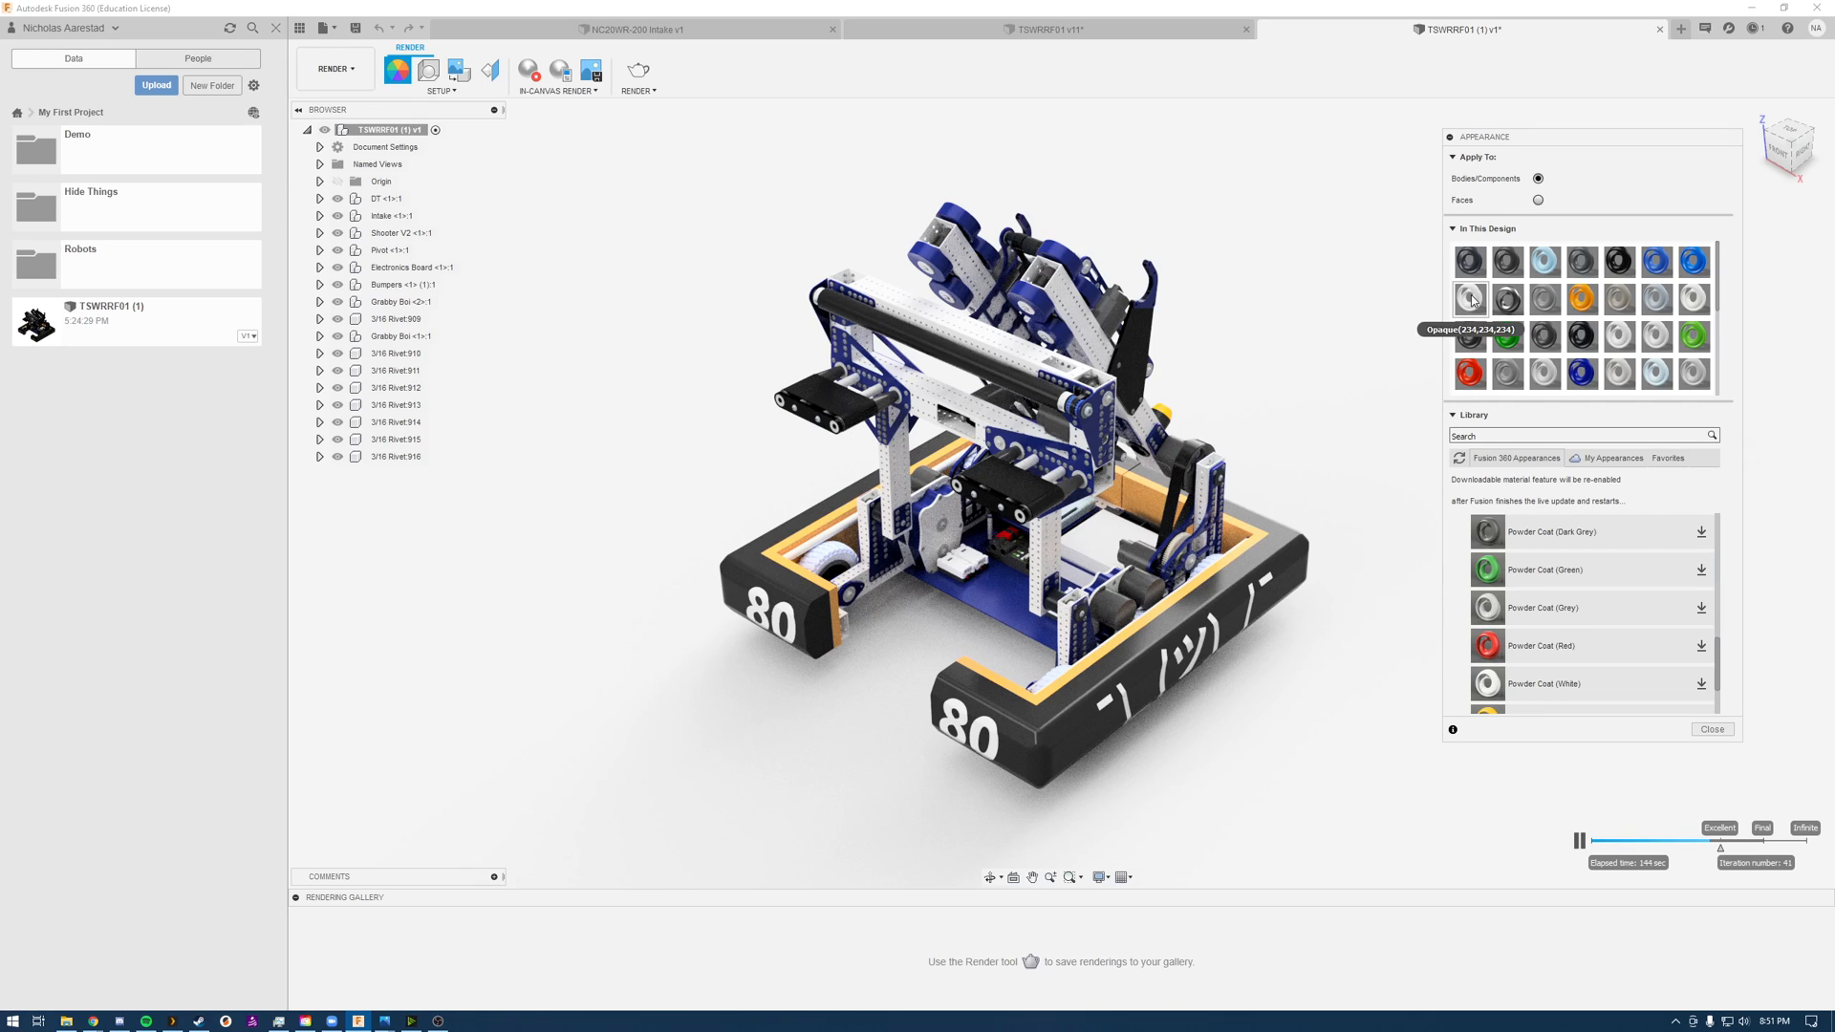
{"action": "left_click", "coordinate": [1622, 460]}
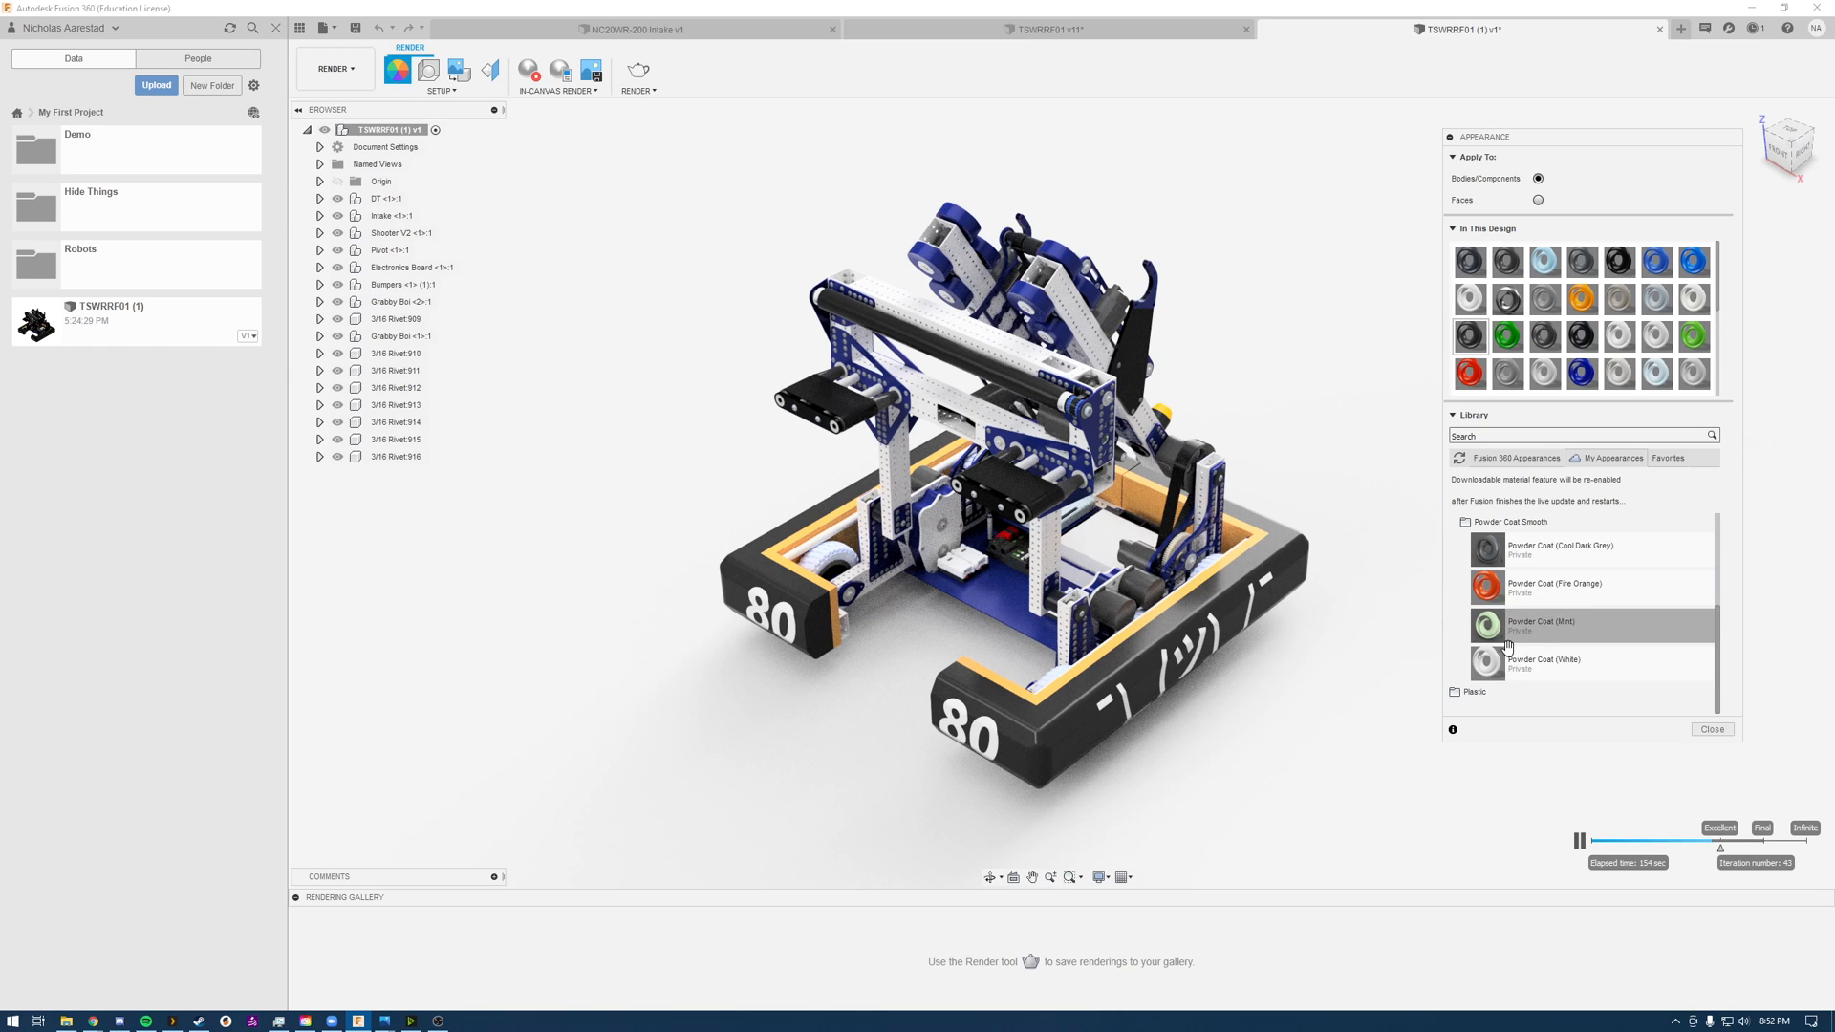
{"action": "double_click", "coordinate": [1464, 304]}
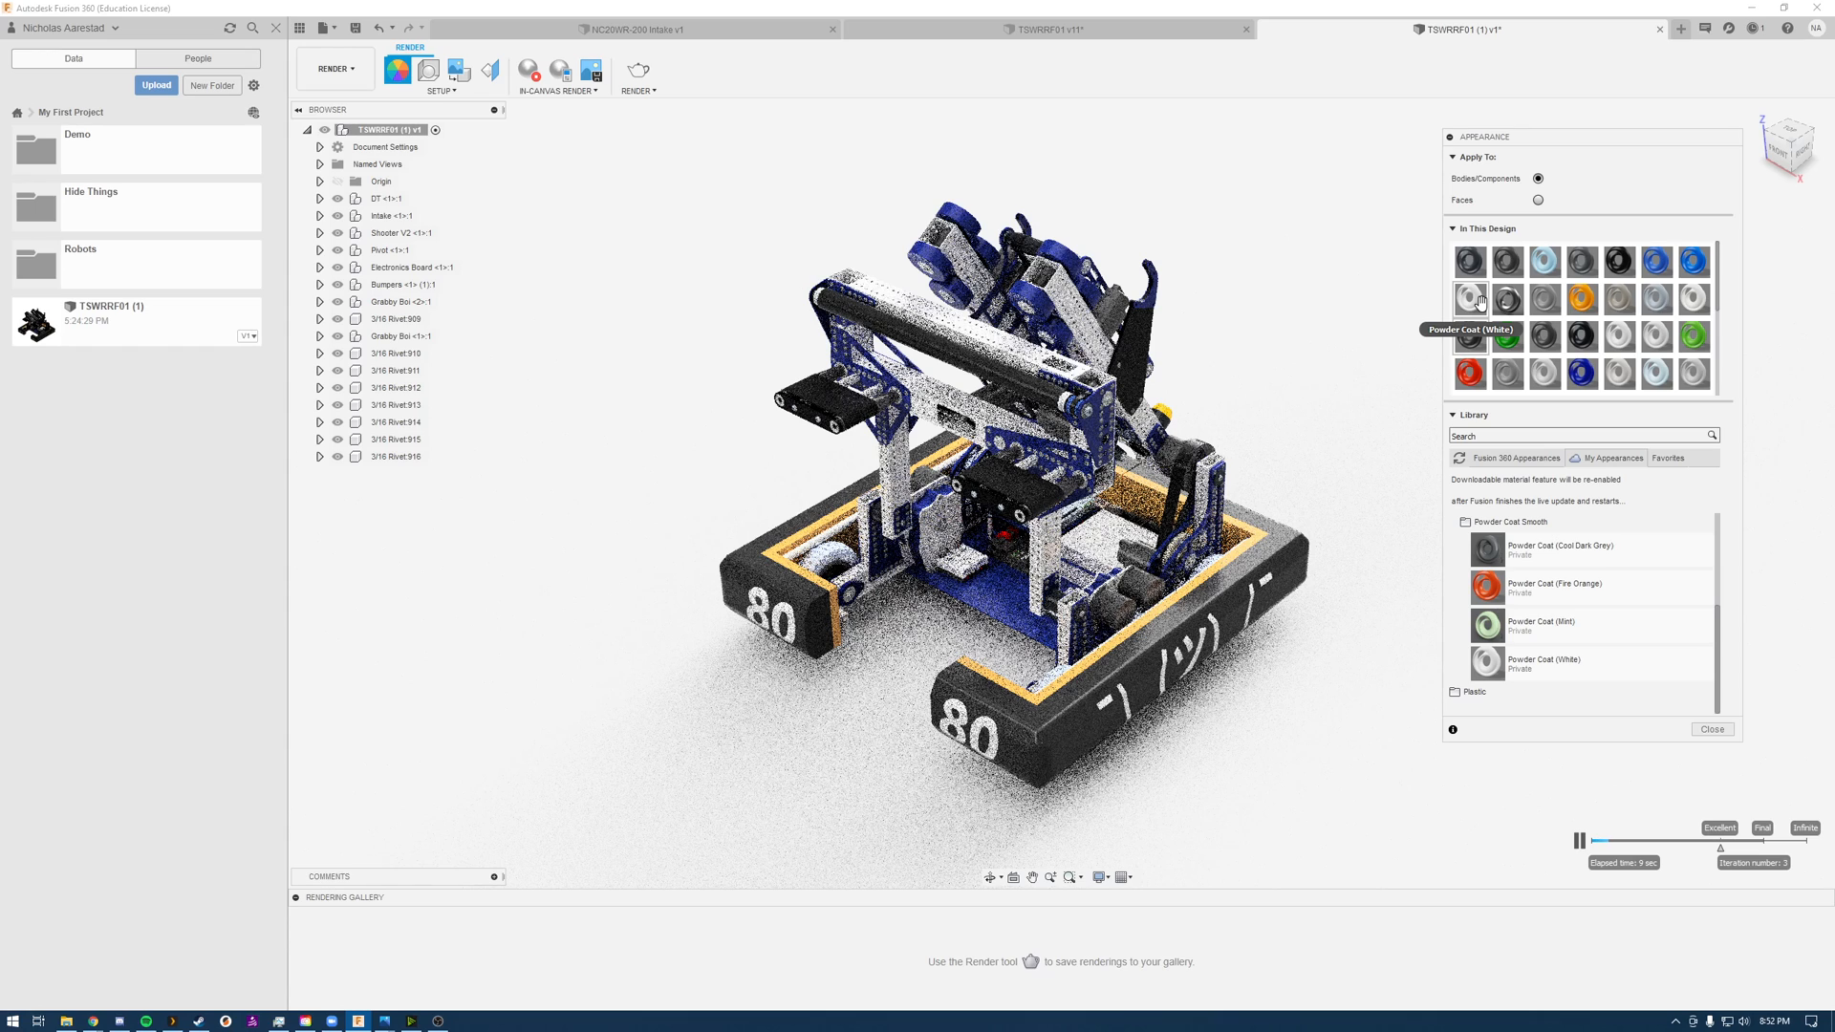
Step: Try Powder Coat (White) on the black intake roller, and undo that application
{"action": "left_click_drag", "start_coordinate": [1479, 302], "coordinate": [974, 347]}
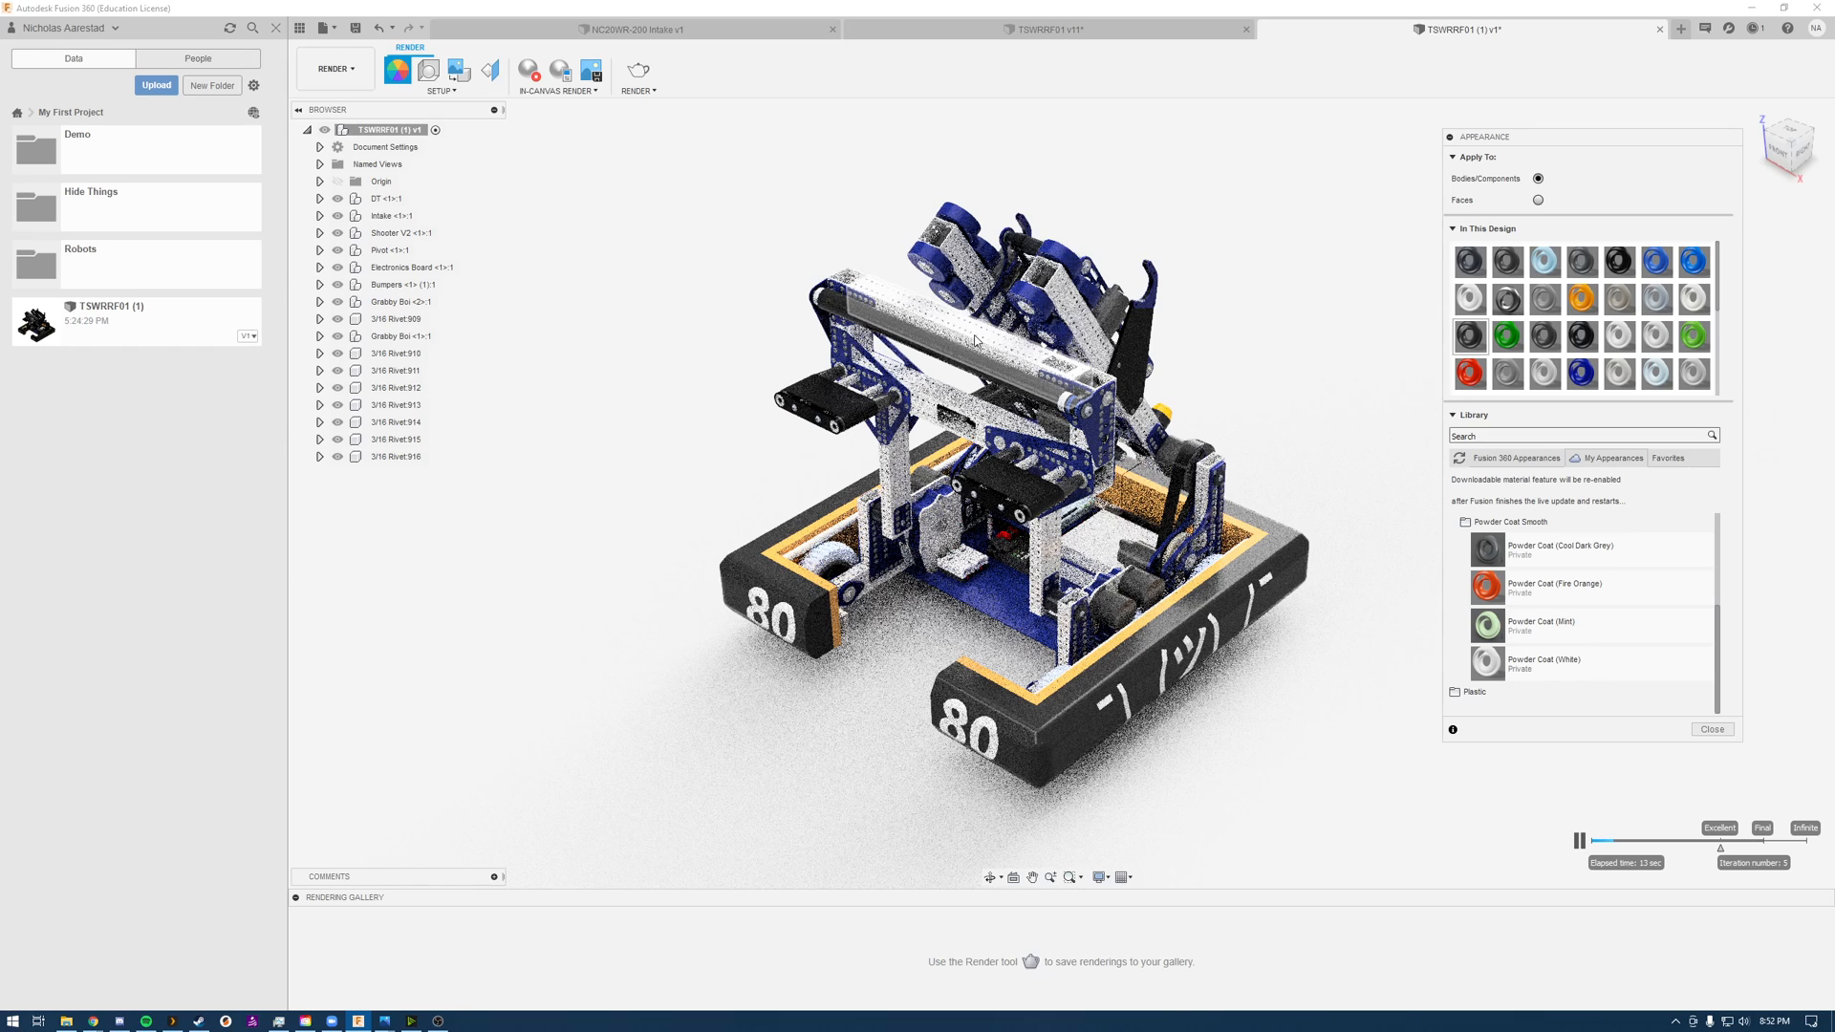
{"action": "key", "text": "ctrl+z"}
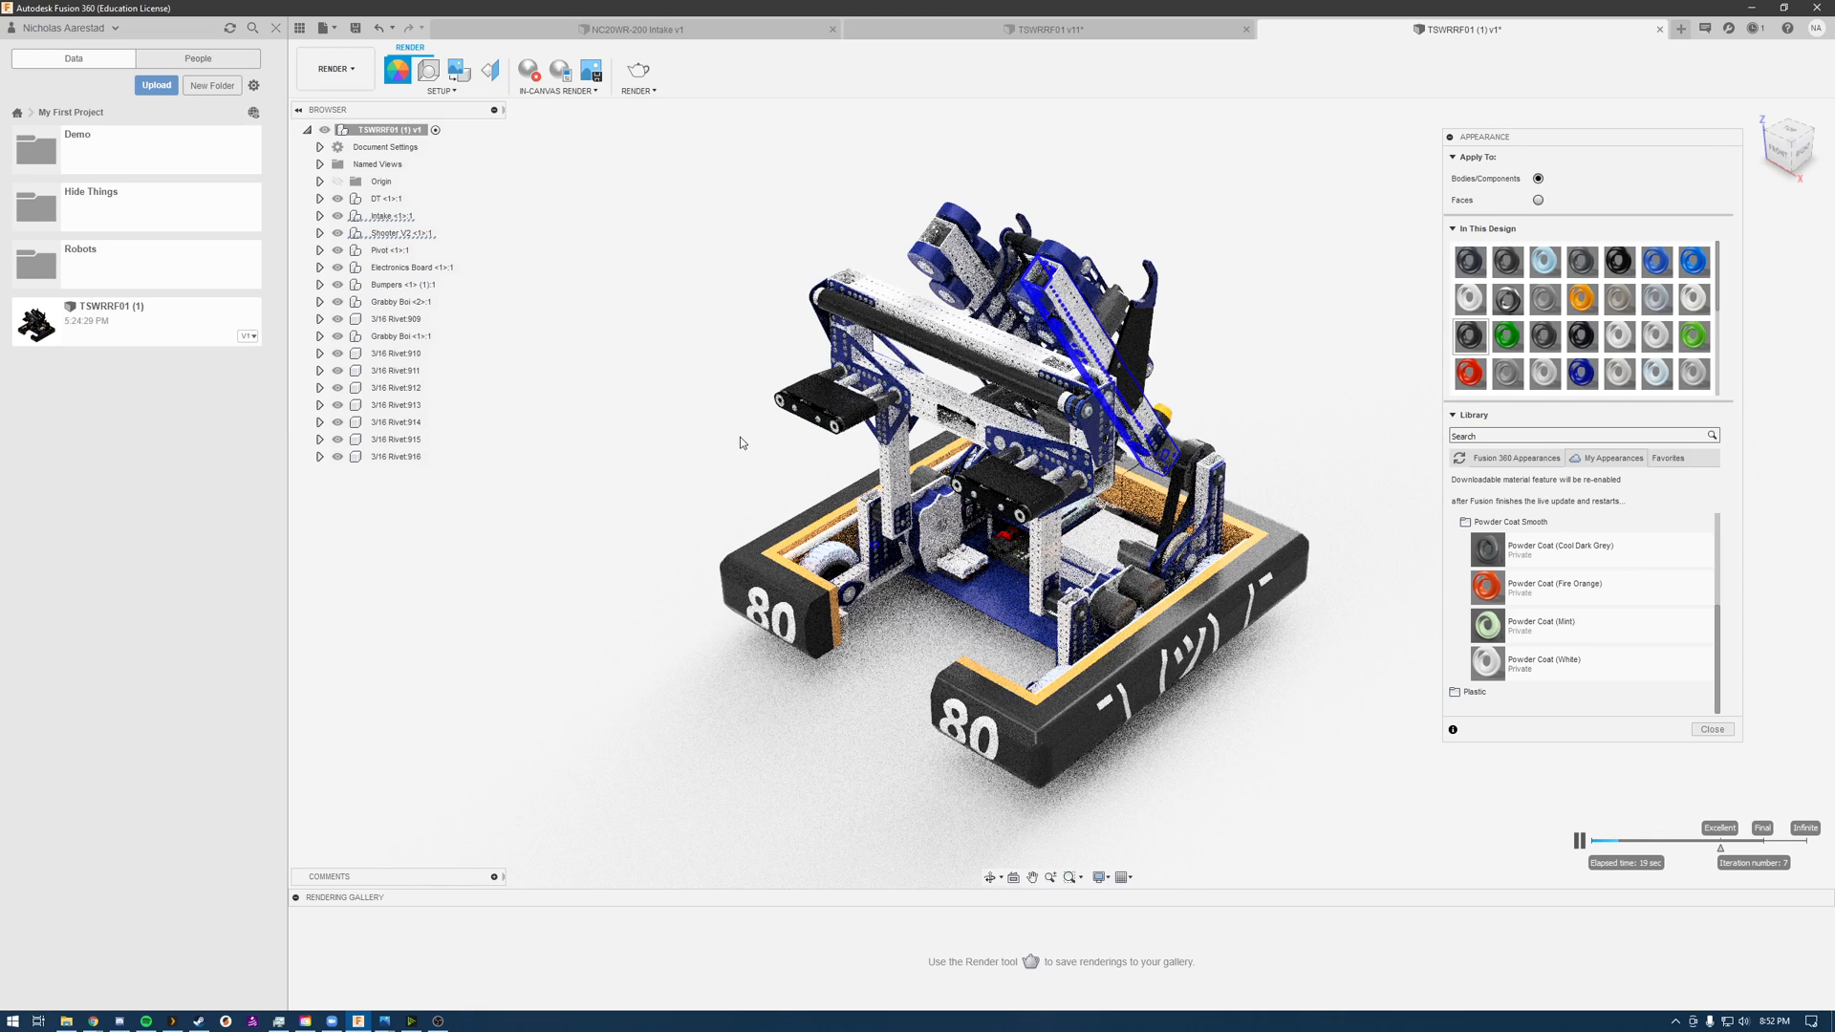
Step: Stop the in-canvas render, frame a close-up of the intake crossbar tube's open end, and restart in-canvas rendering to examine the coating
{"action": "right_click_drag", "start_coordinate": [761, 360], "coordinate": [697, 392]}
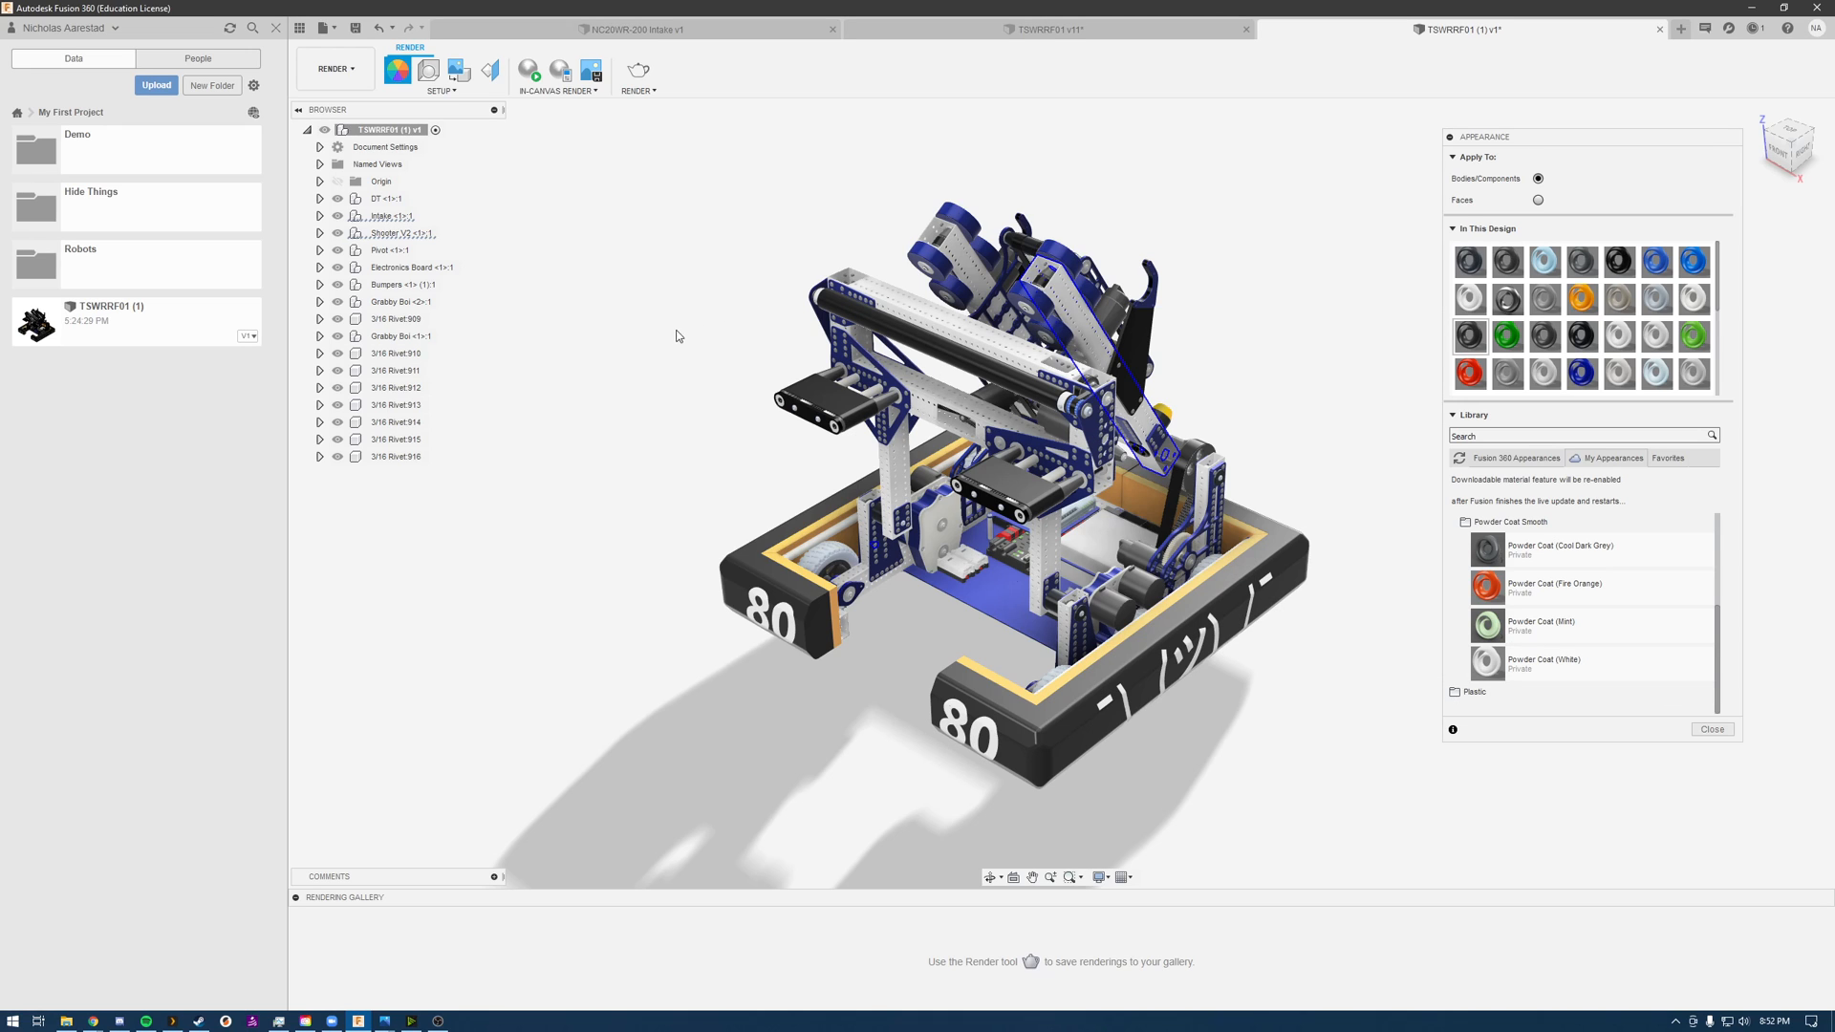
{"action": "middle_click_drag", "start_coordinate": [1024, 359], "coordinate": [1120, 453], "text": "shift"}
{"action": "scroll", "coordinate": [994, 478], "scroll_direction": "down", "scroll_amount": 1}
{"action": "scroll", "coordinate": [967, 485], "scroll_direction": "up", "scroll_amount": 6}
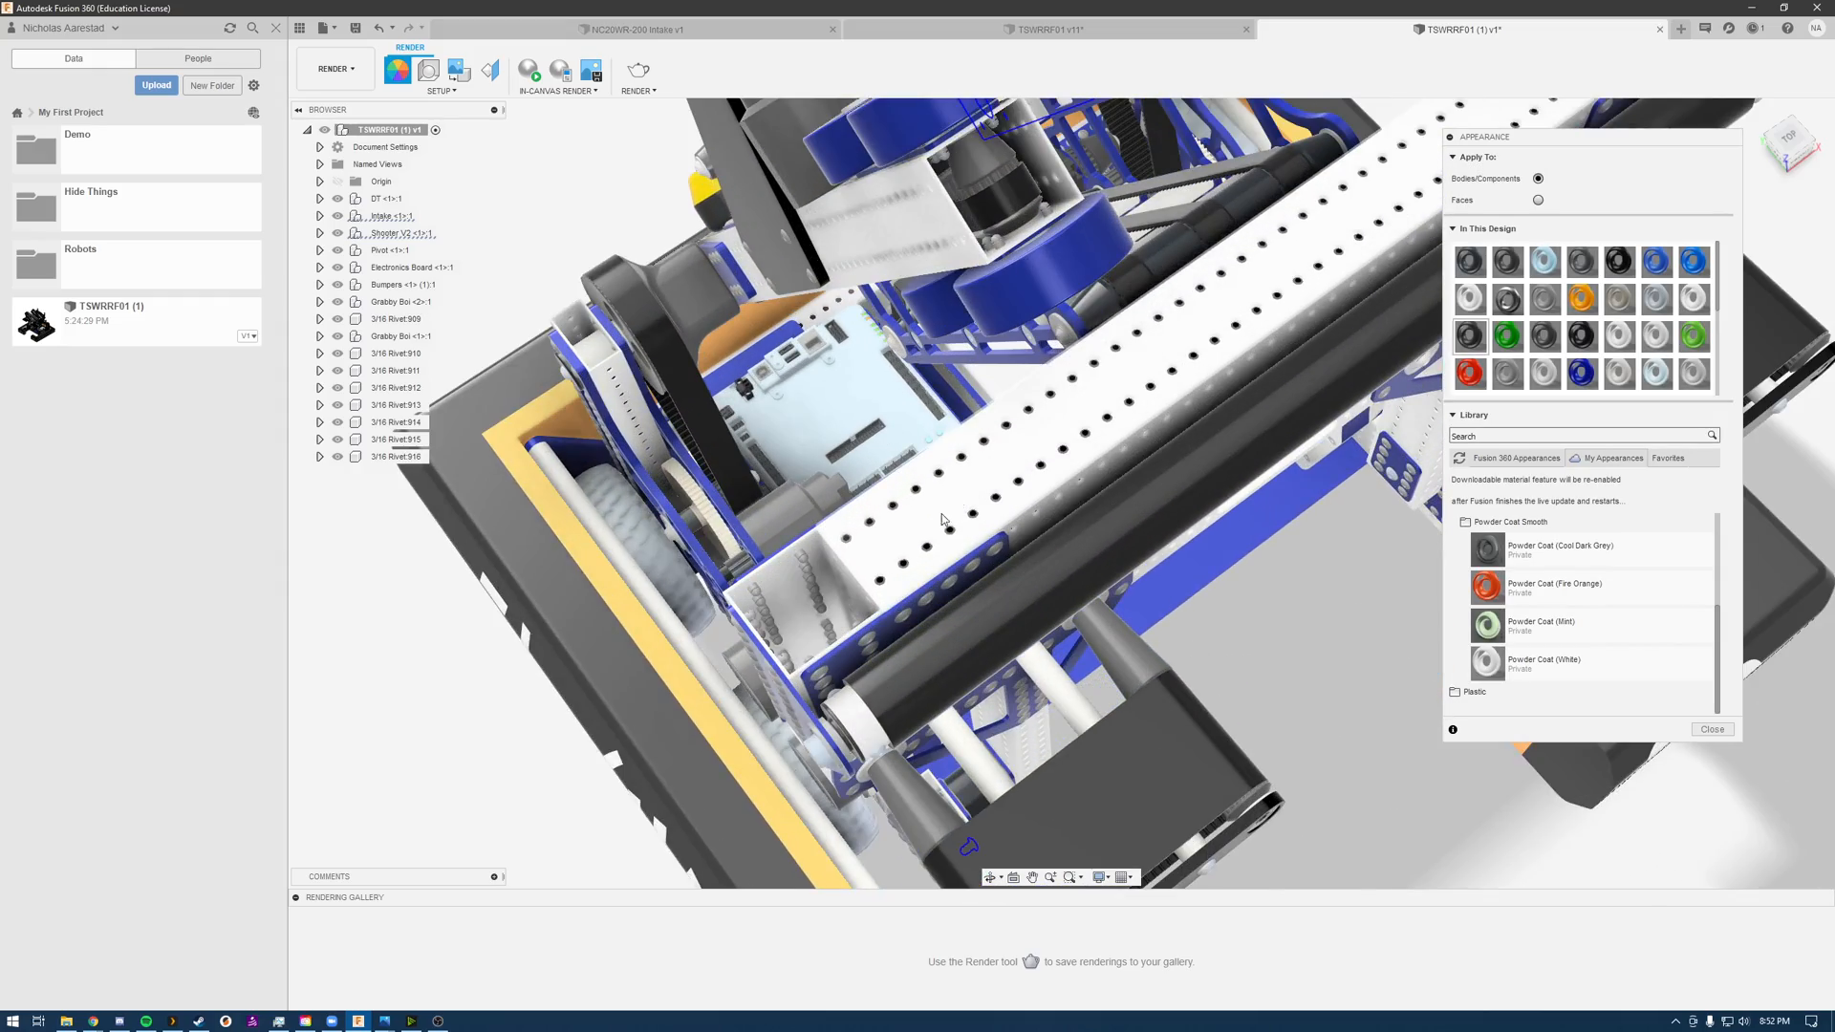
{"action": "scroll", "coordinate": [931, 497], "scroll_direction": "up", "scroll_amount": 4}
{"action": "middle_click_drag", "start_coordinate": [918, 417], "coordinate": [966, 381], "text": "shift"}
{"action": "scroll", "coordinate": [972, 389], "scroll_direction": "up", "scroll_amount": 4}
{"action": "scroll", "coordinate": [974, 391], "scroll_direction": "down", "scroll_amount": 4}
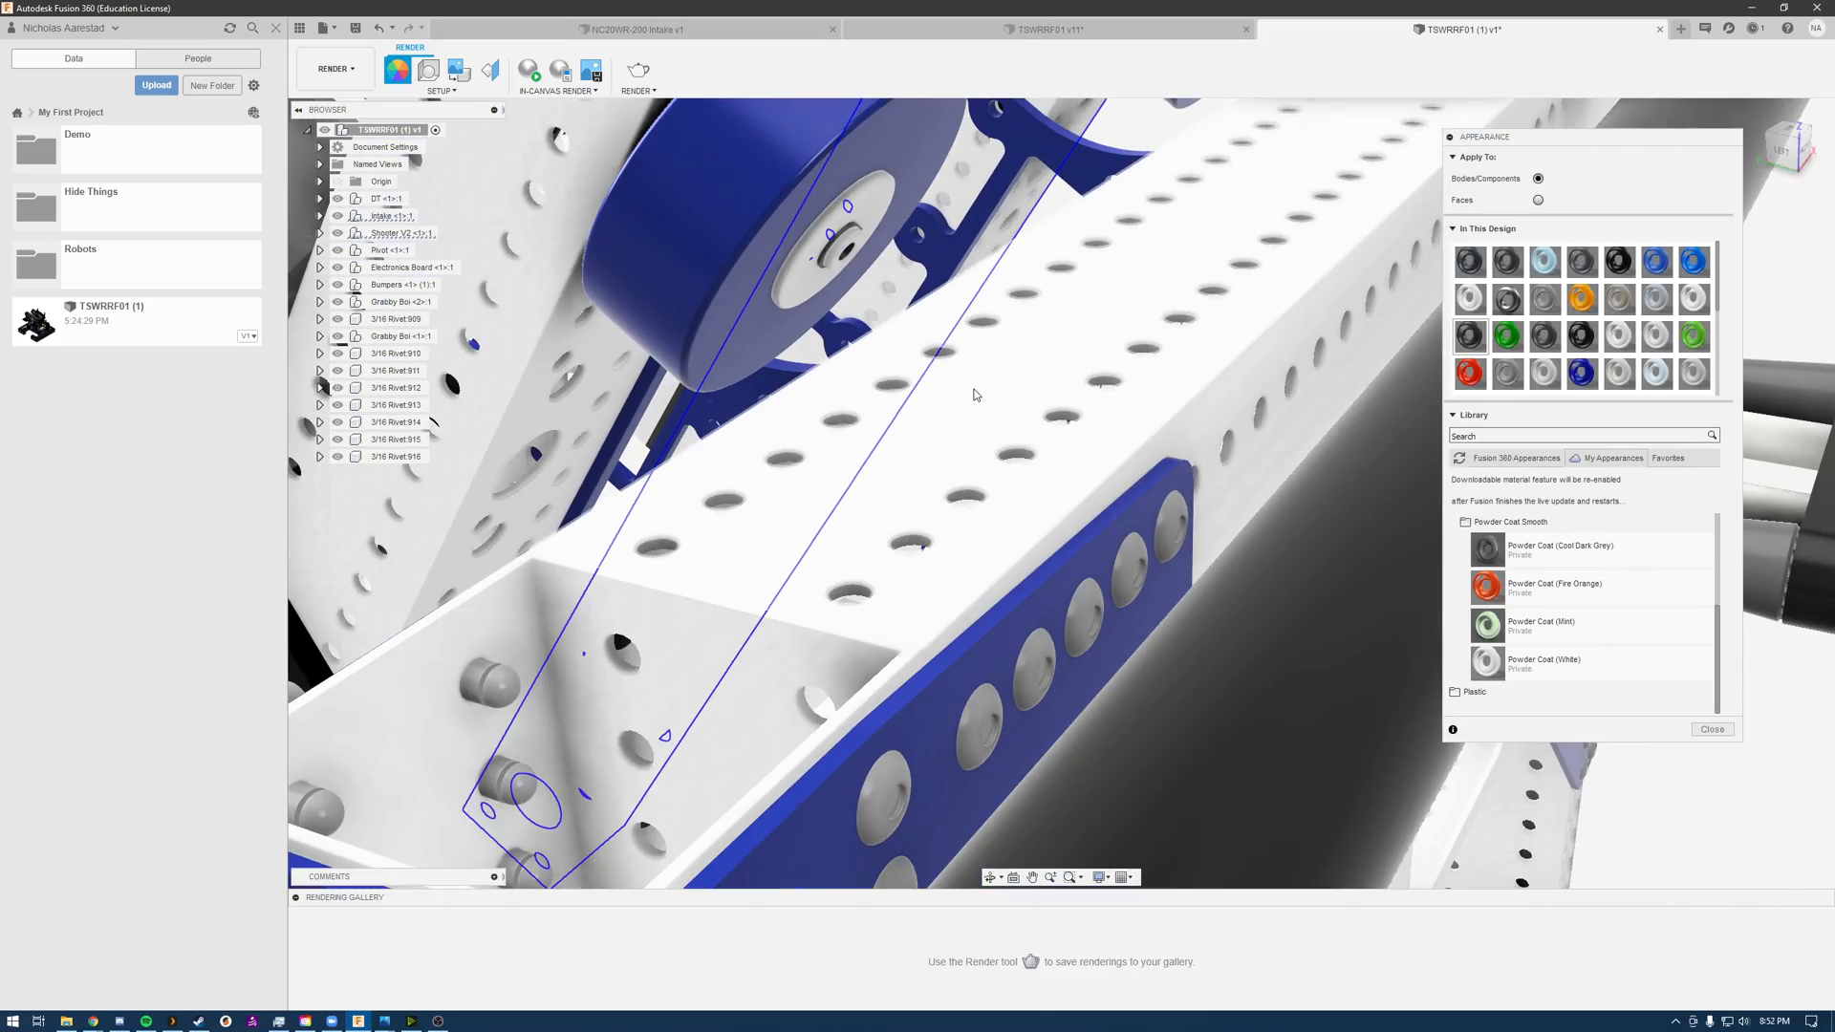
{"action": "scroll", "coordinate": [975, 394], "scroll_direction": "down", "scroll_amount": 3}
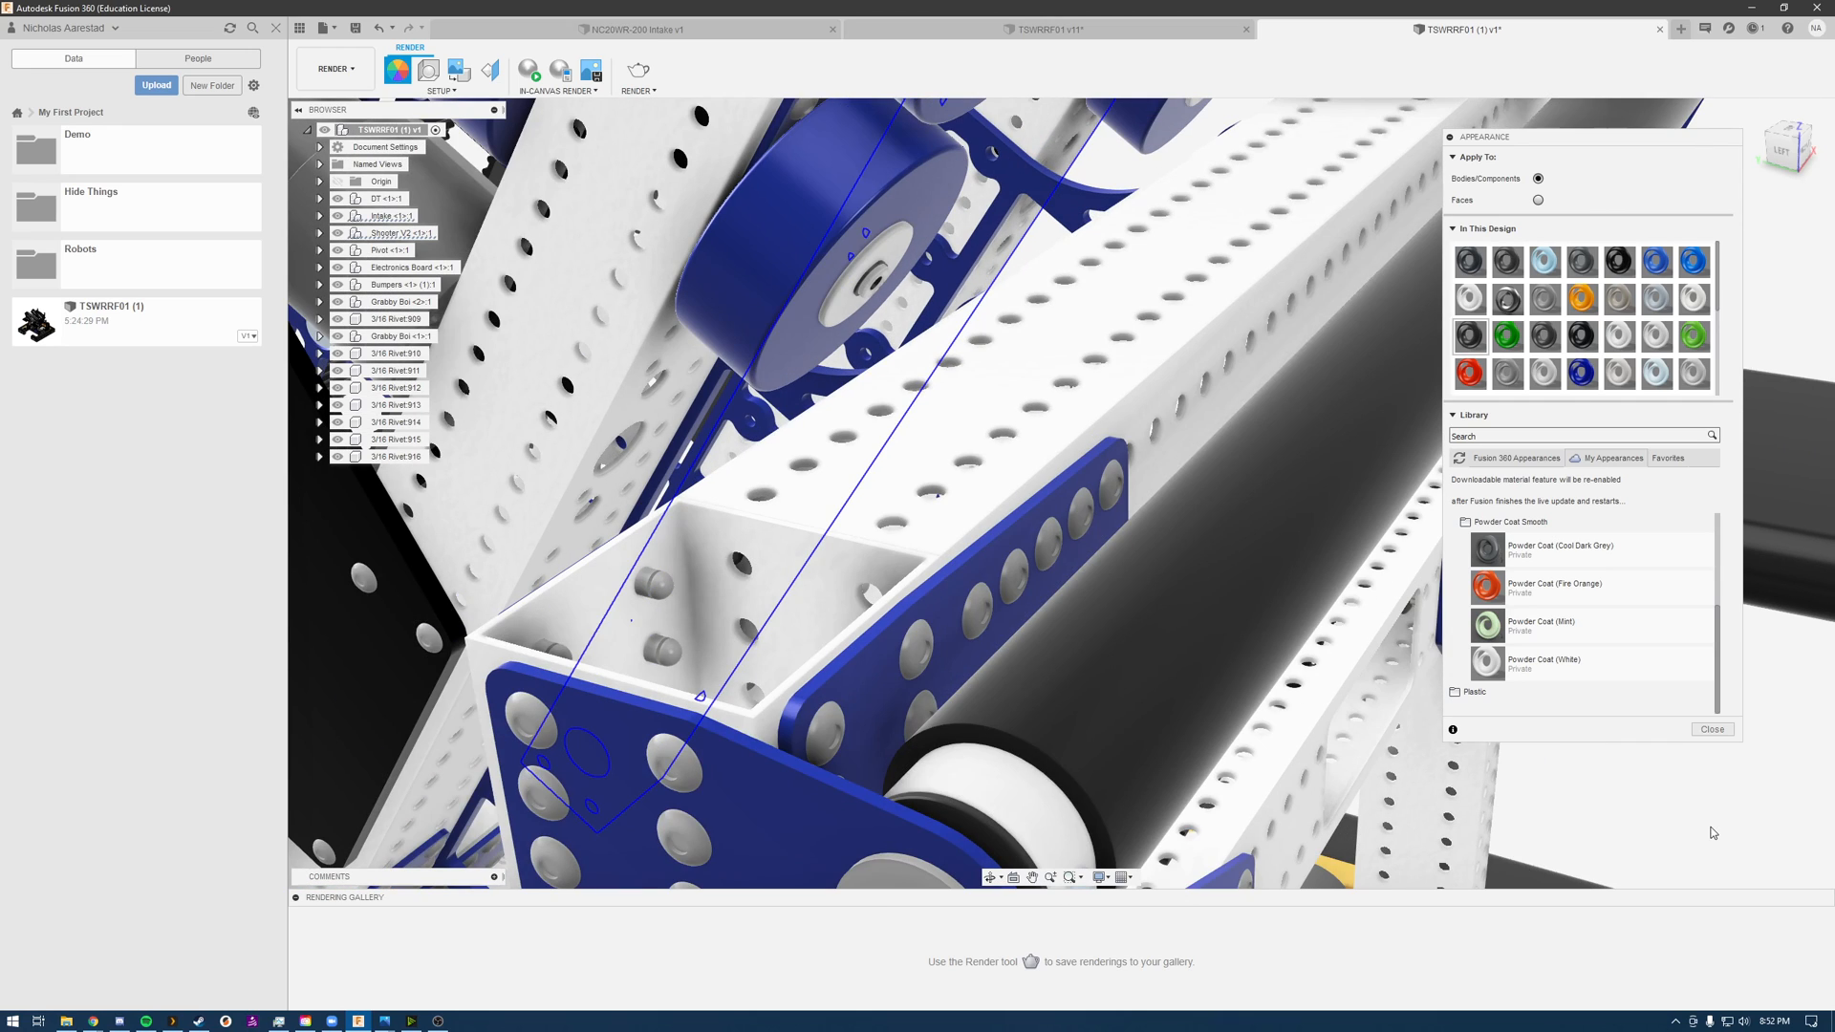
{"action": "left_click", "coordinate": [529, 69]}
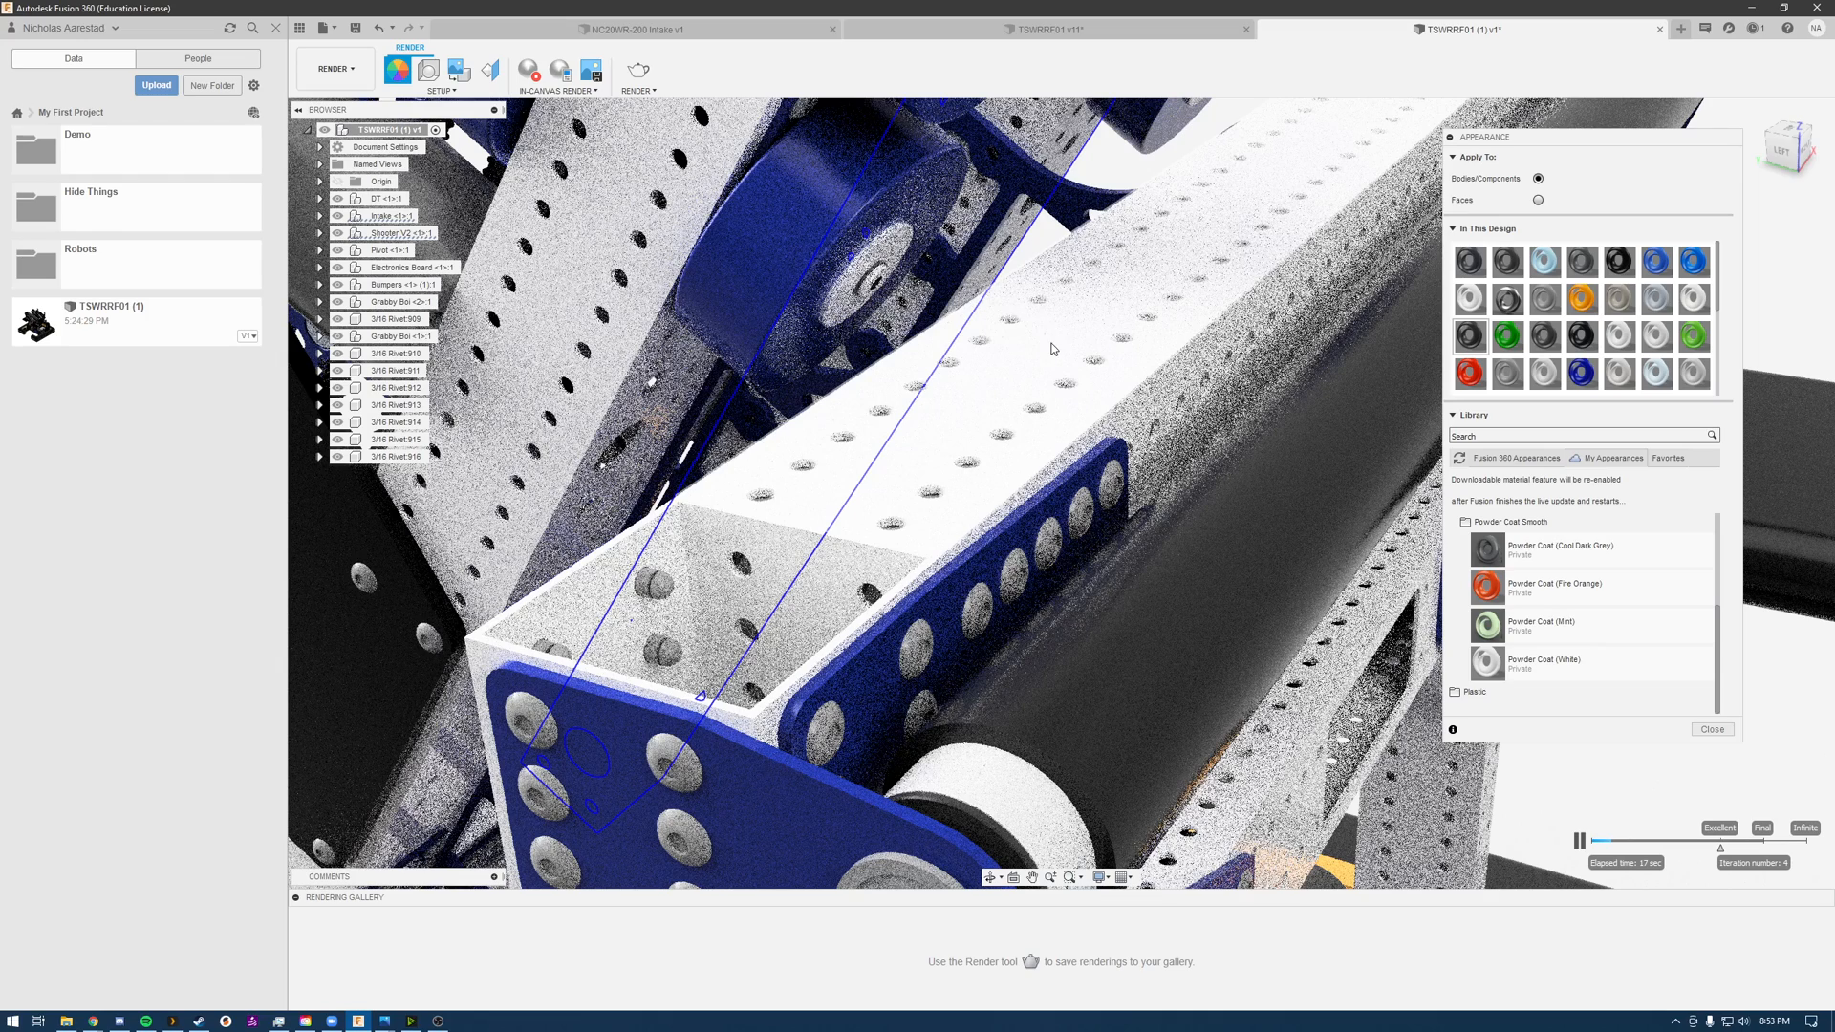
Step: Review the appearances used in the design, and apply Powder Coat (Fire Orange) to the intake crossbar tube
{"action": "right_click", "coordinate": [1052, 348]}
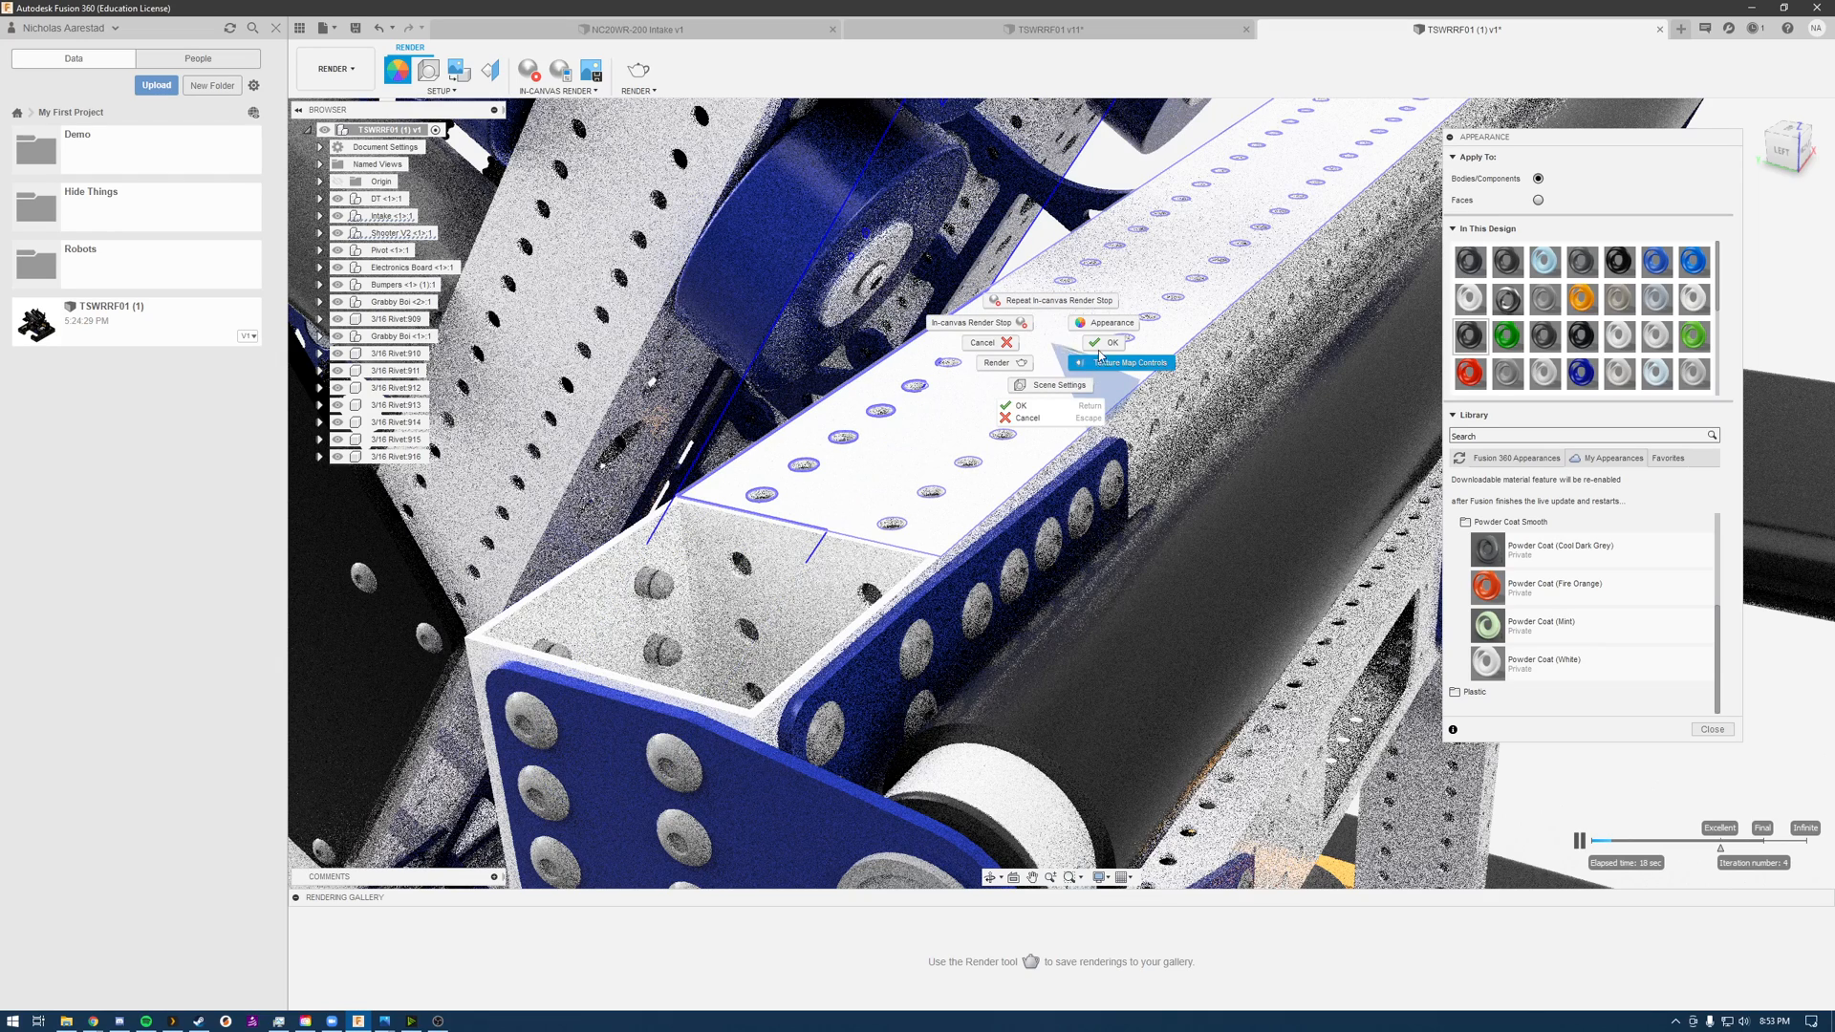
{"action": "left_click", "coordinate": [1124, 332]}
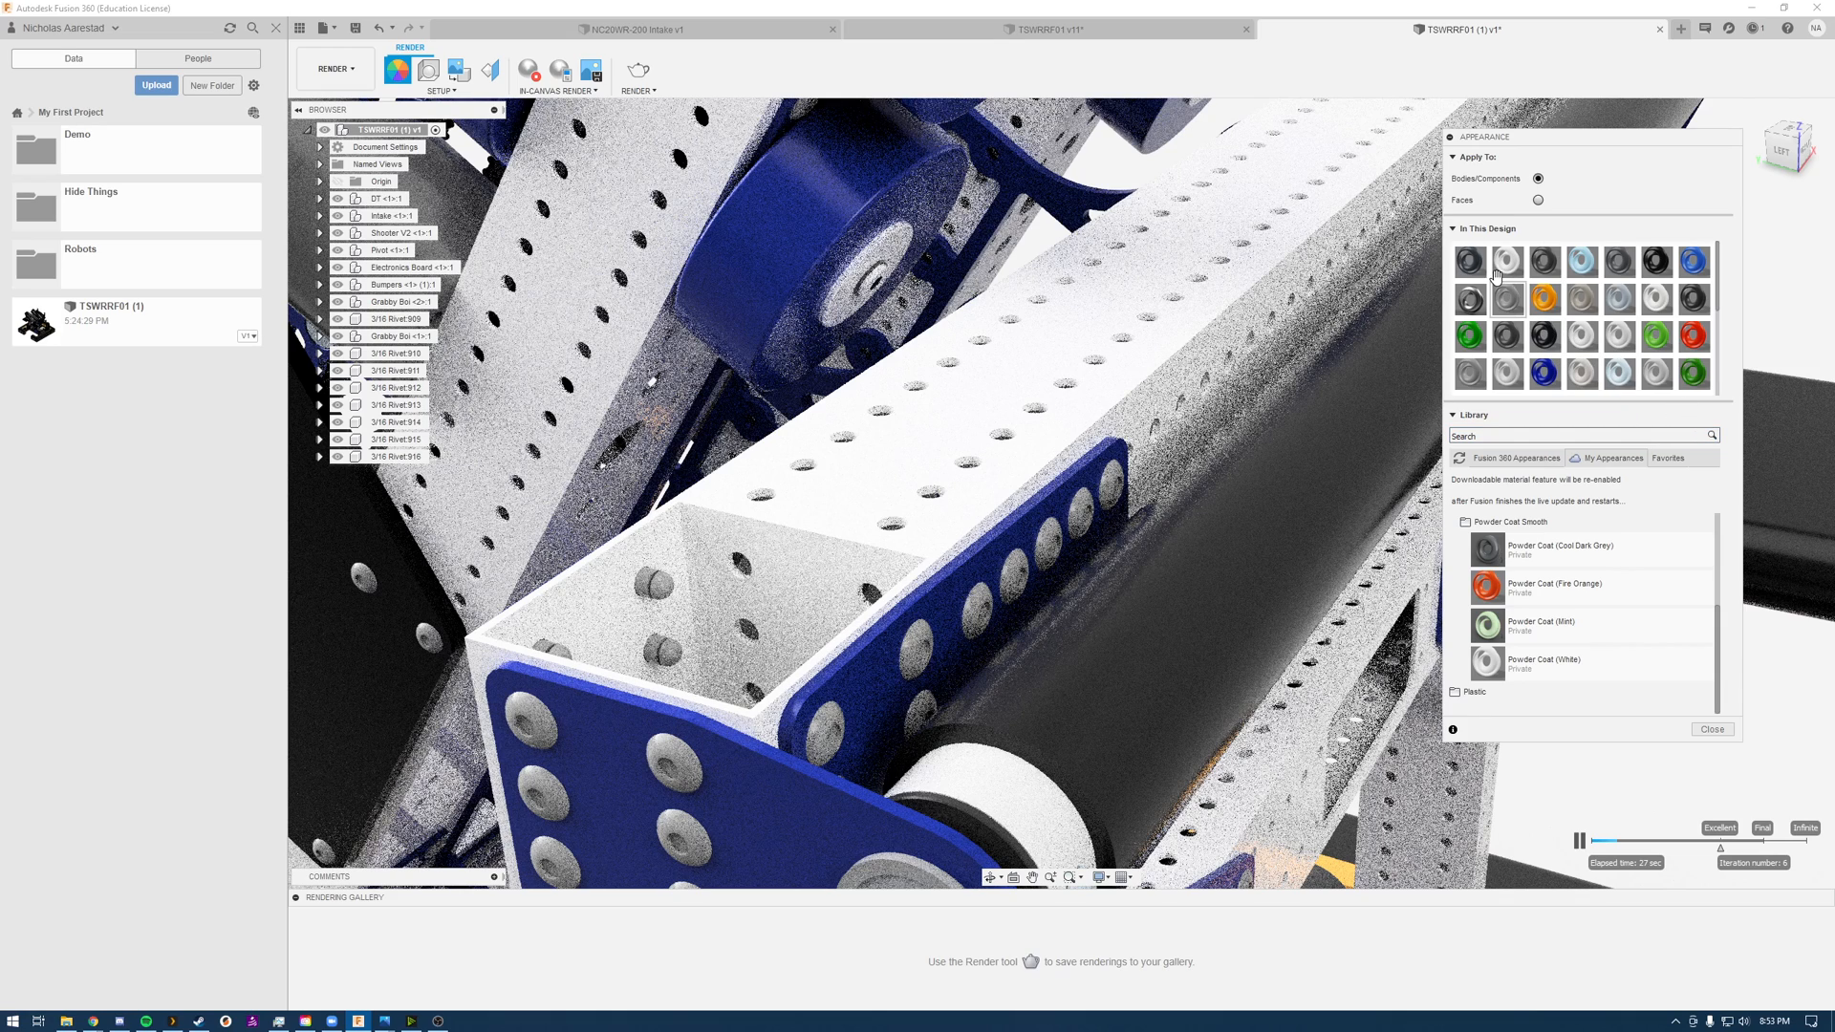
{"action": "scroll", "coordinate": [1519, 277], "scroll_direction": "down", "scroll_amount": 3}
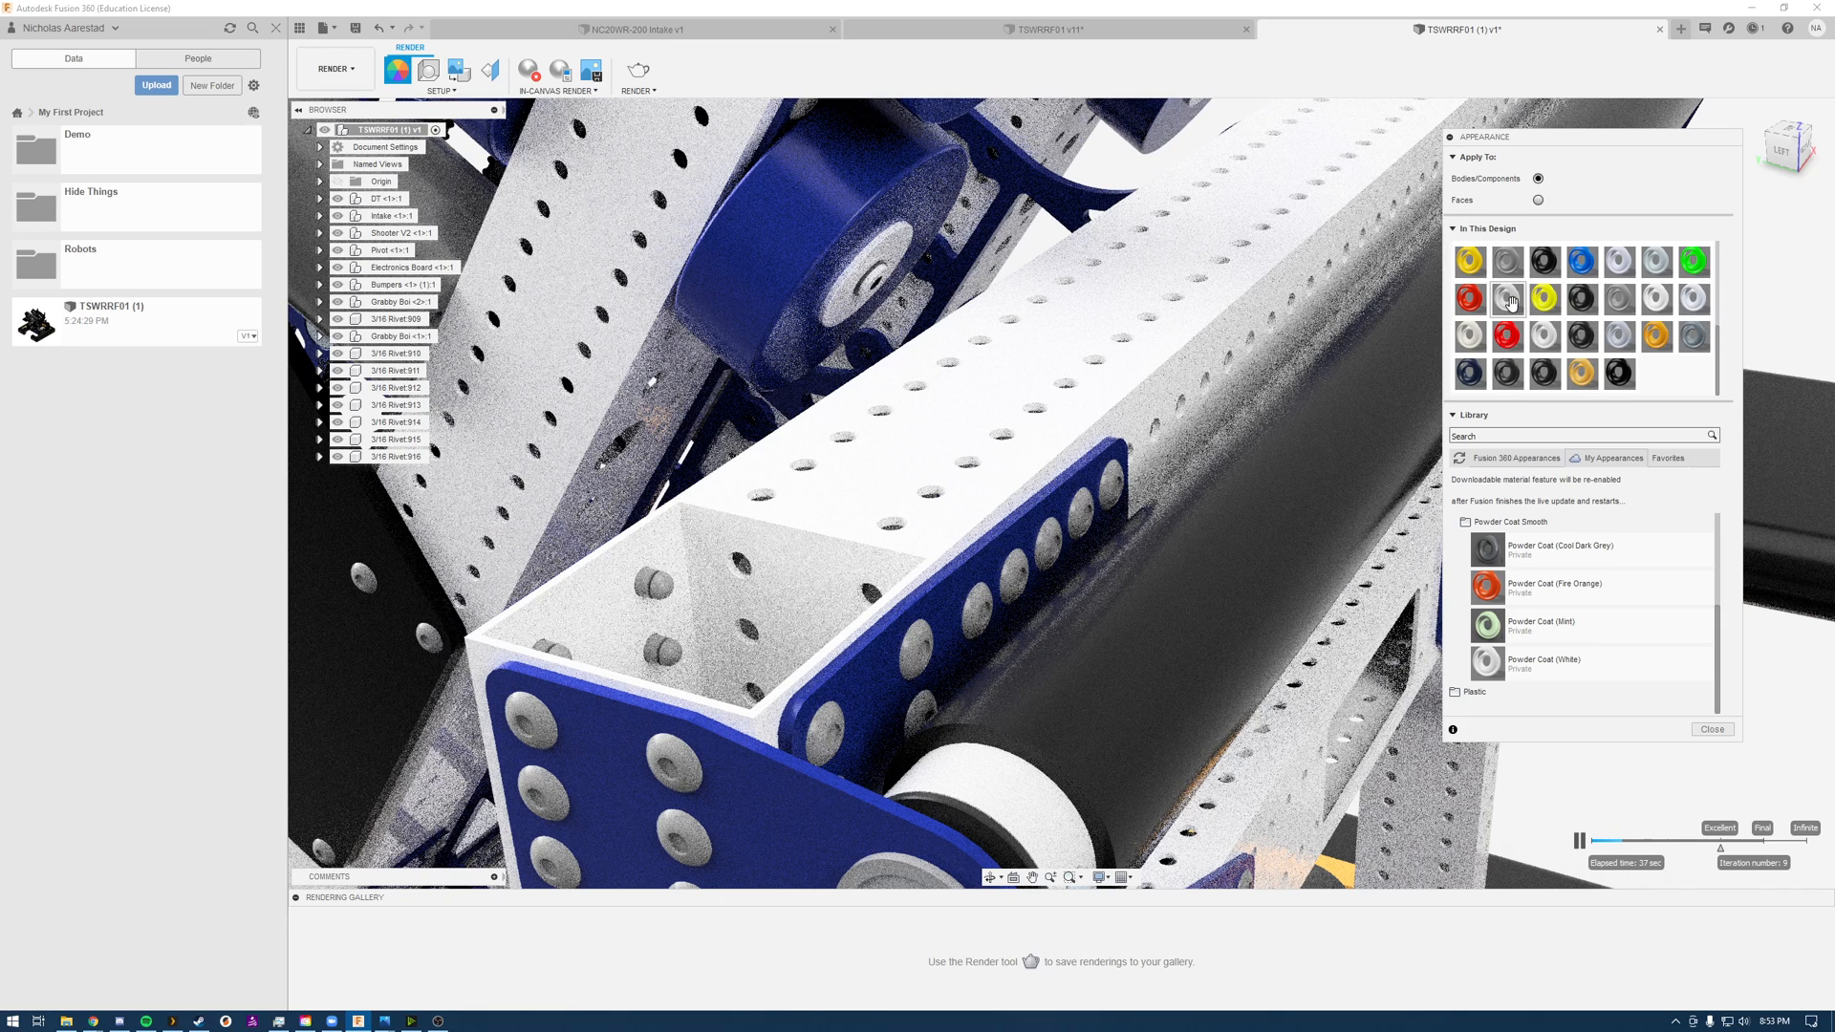
{"action": "scroll", "coordinate": [1519, 334], "scroll_direction": "up", "scroll_amount": 3}
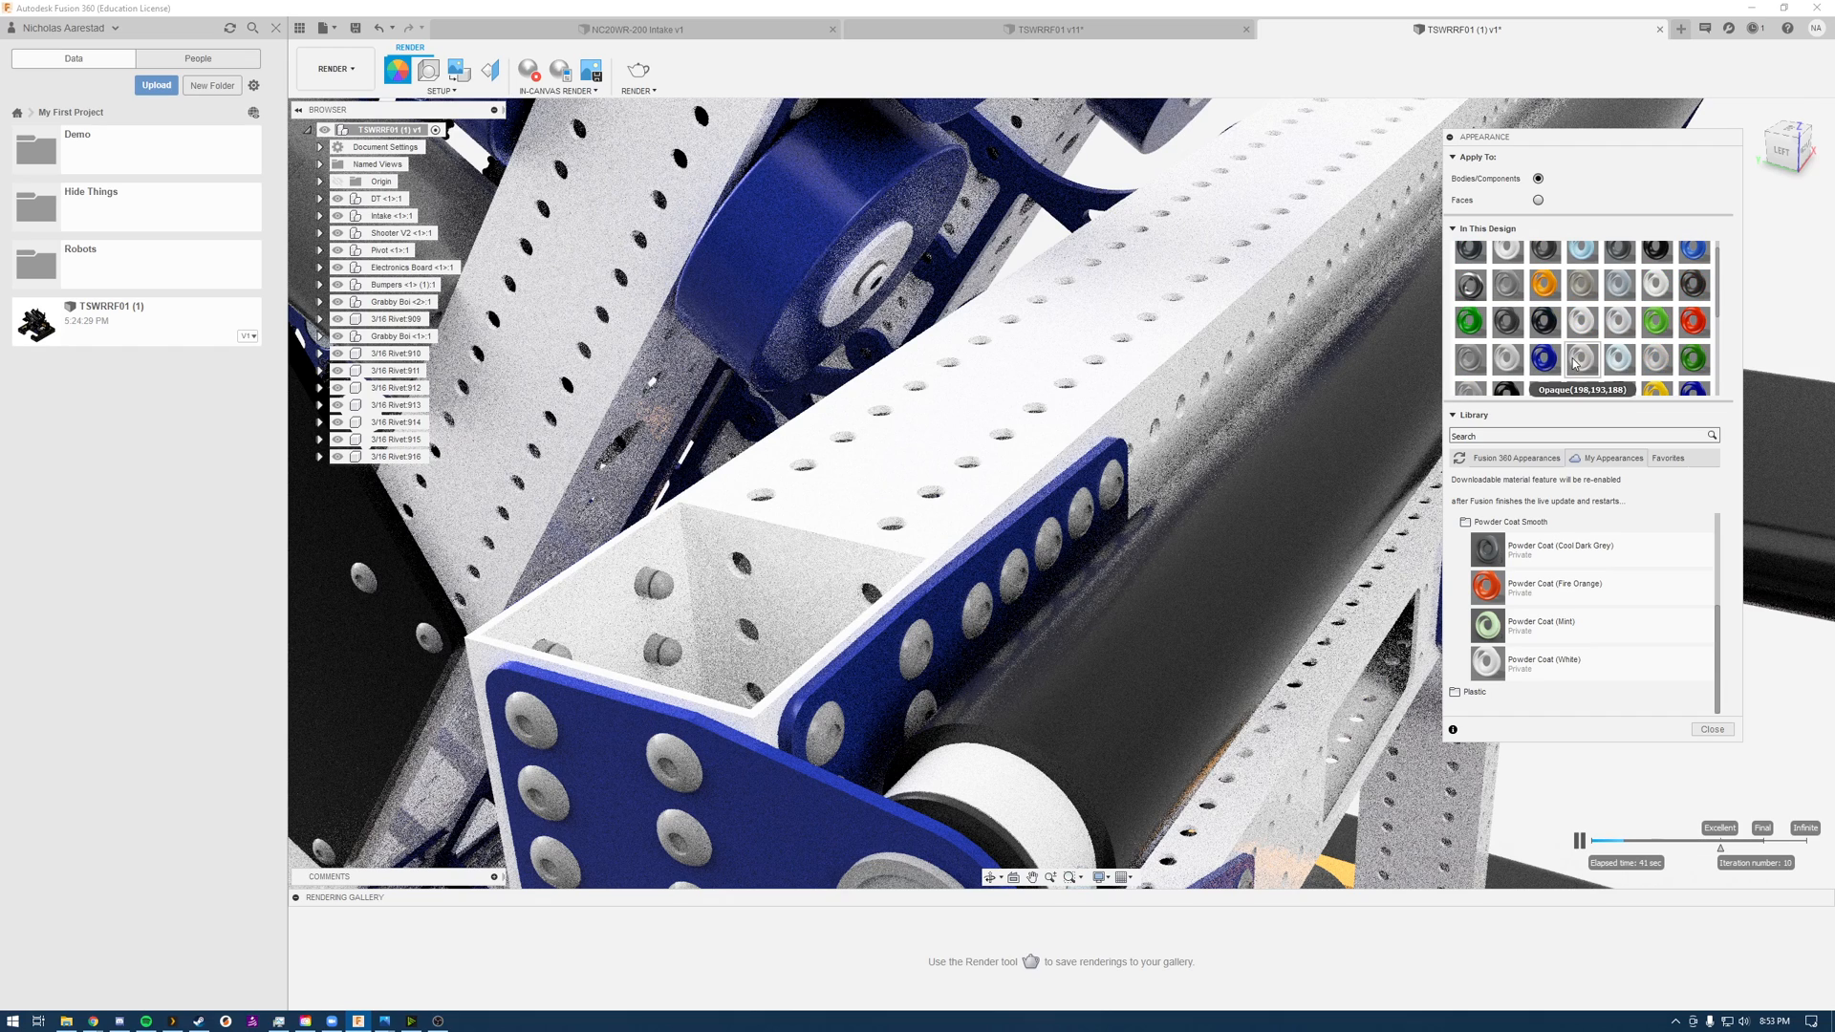
{"action": "scroll", "coordinate": [1627, 330], "scroll_direction": "up", "scroll_amount": 1}
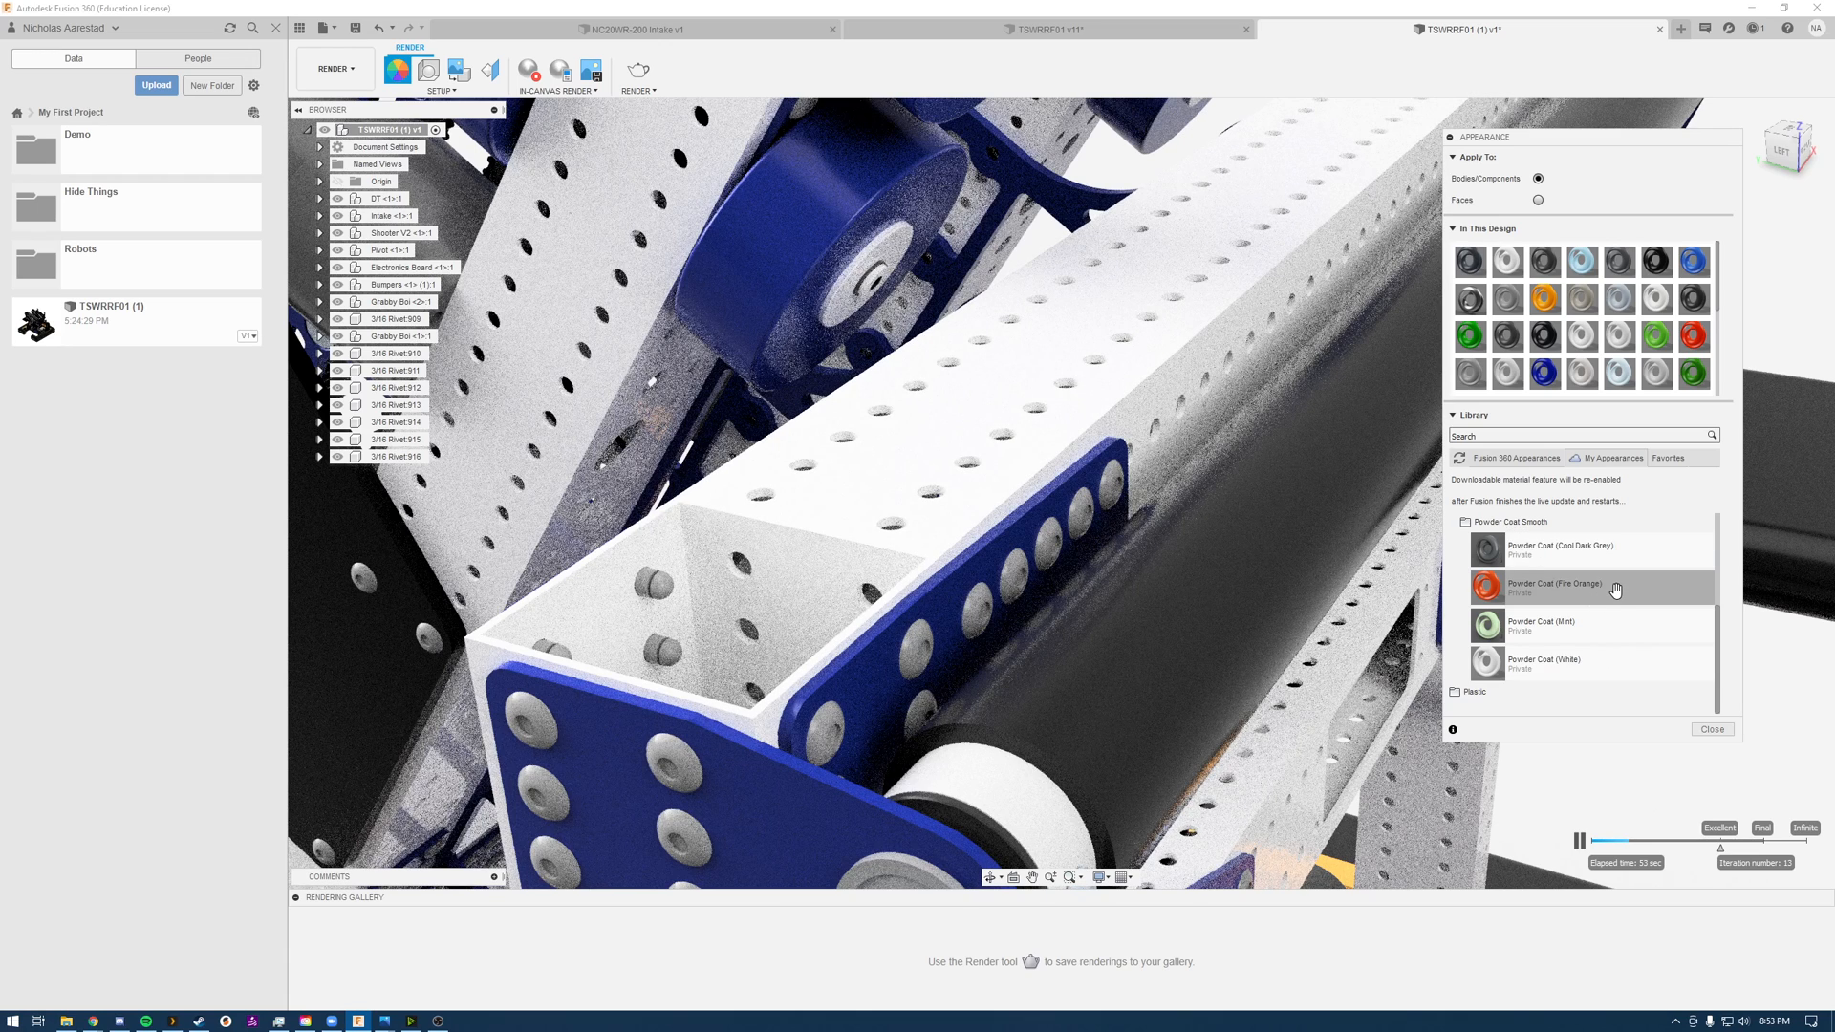
{"action": "left_click_drag", "start_coordinate": [1614, 589], "coordinate": [994, 393]}
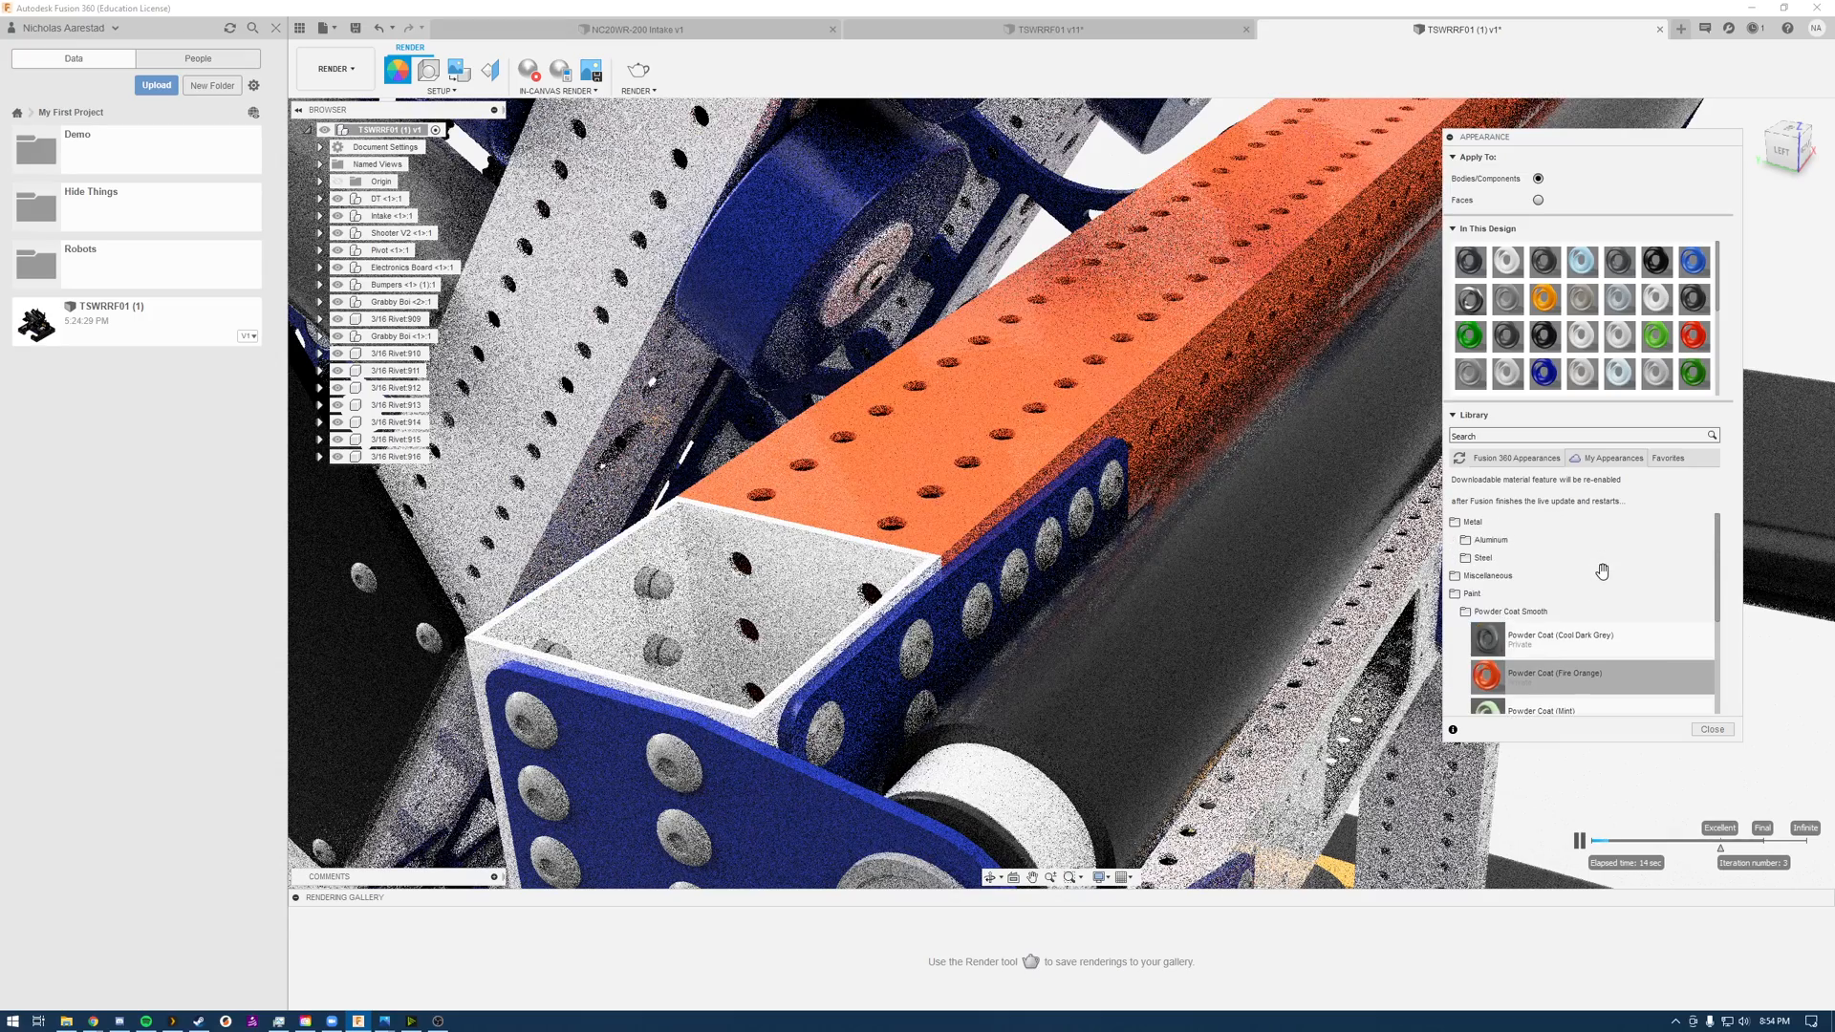
Step: Restore the Powder Coat (White) finish on the intake crossbar tube
{"action": "left_click_drag", "start_coordinate": [1601, 570], "coordinate": [1203, 386]}
{"action": "left_click_drag", "start_coordinate": [1581, 671], "coordinate": [1073, 318]}
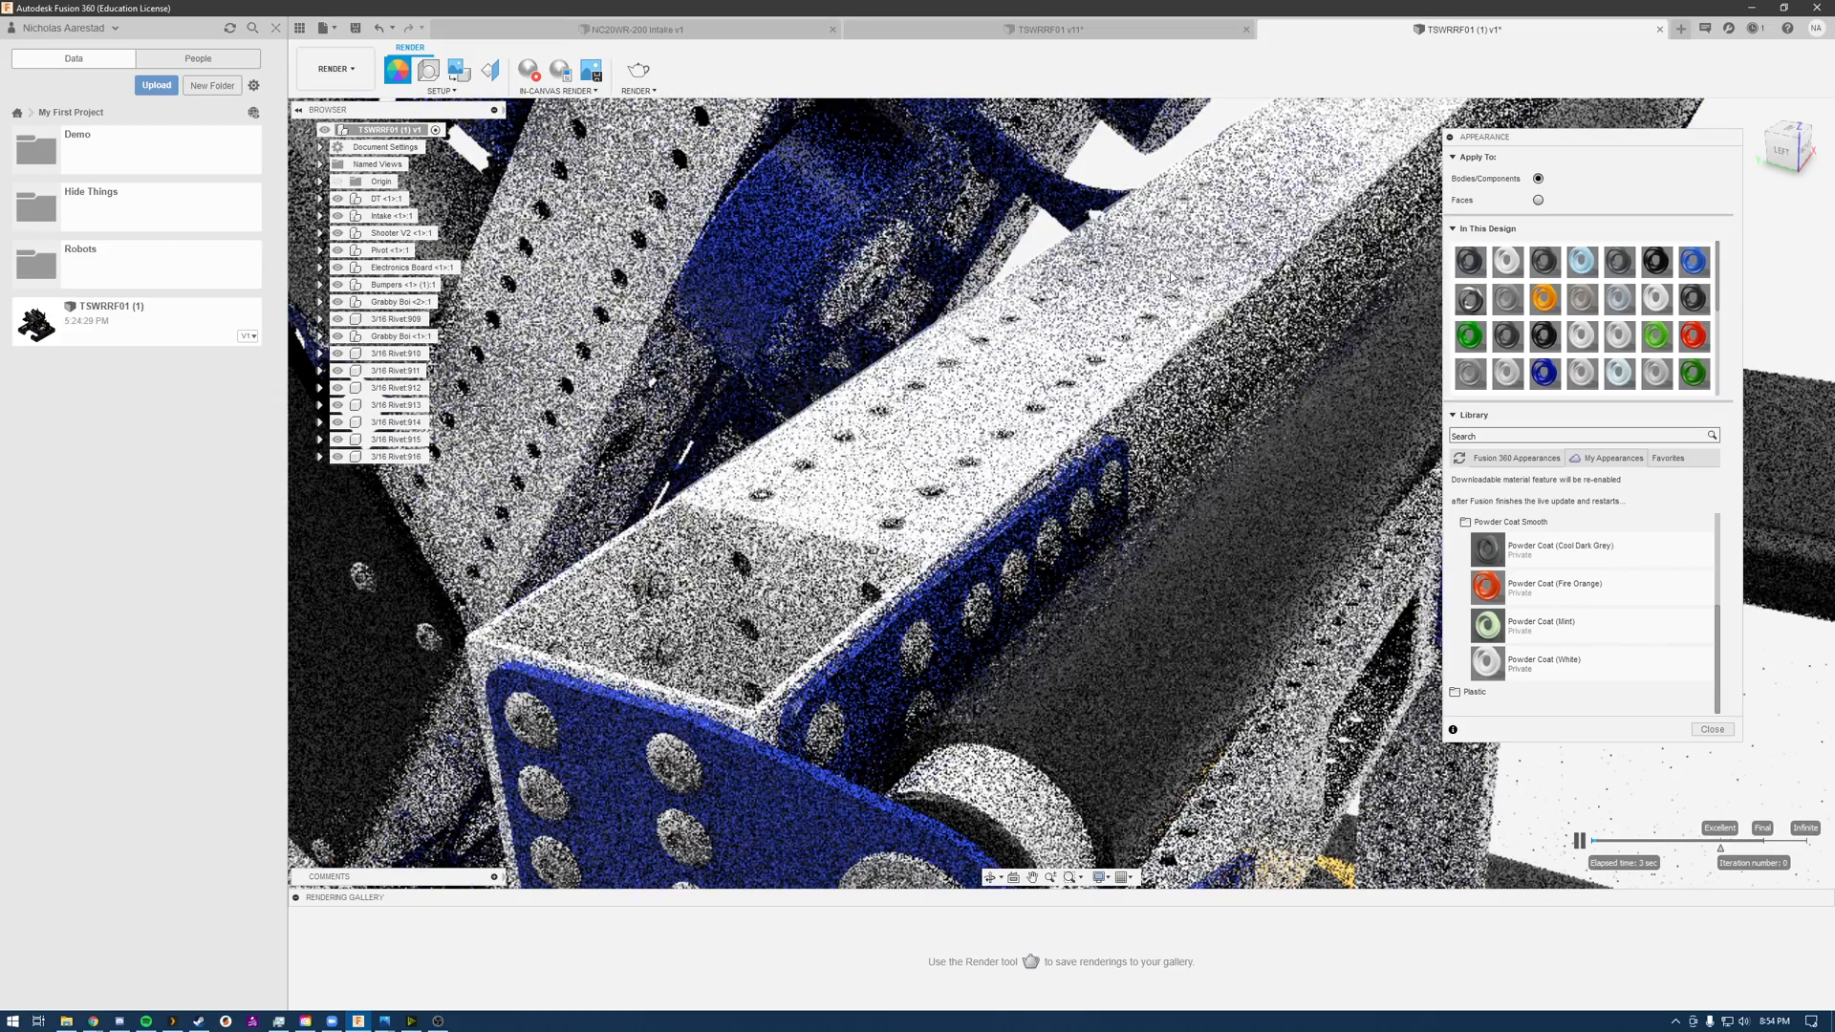
{"action": "scroll", "coordinate": [1137, 334], "scroll_direction": "up", "scroll_amount": 3}
{"action": "scroll", "coordinate": [1120, 369], "scroll_direction": "down", "scroll_amount": 4}
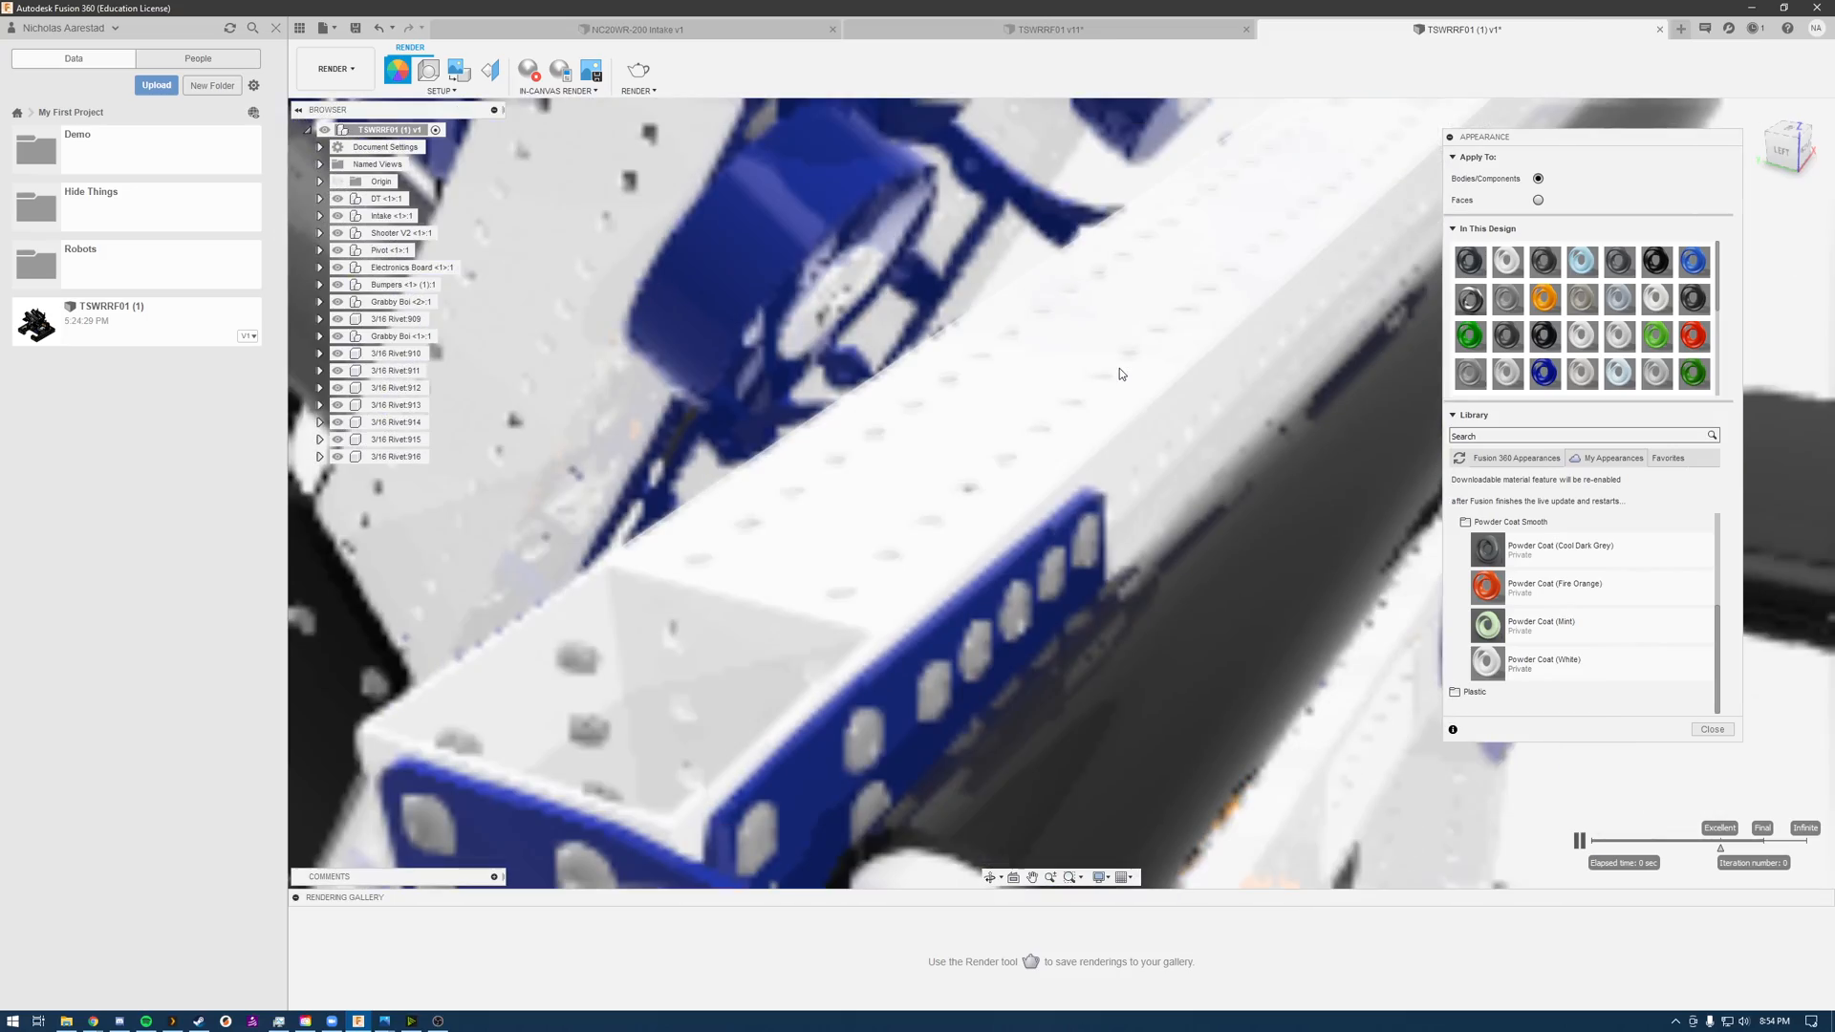
{"action": "scroll", "coordinate": [1121, 373], "scroll_direction": "down", "scroll_amount": 5}
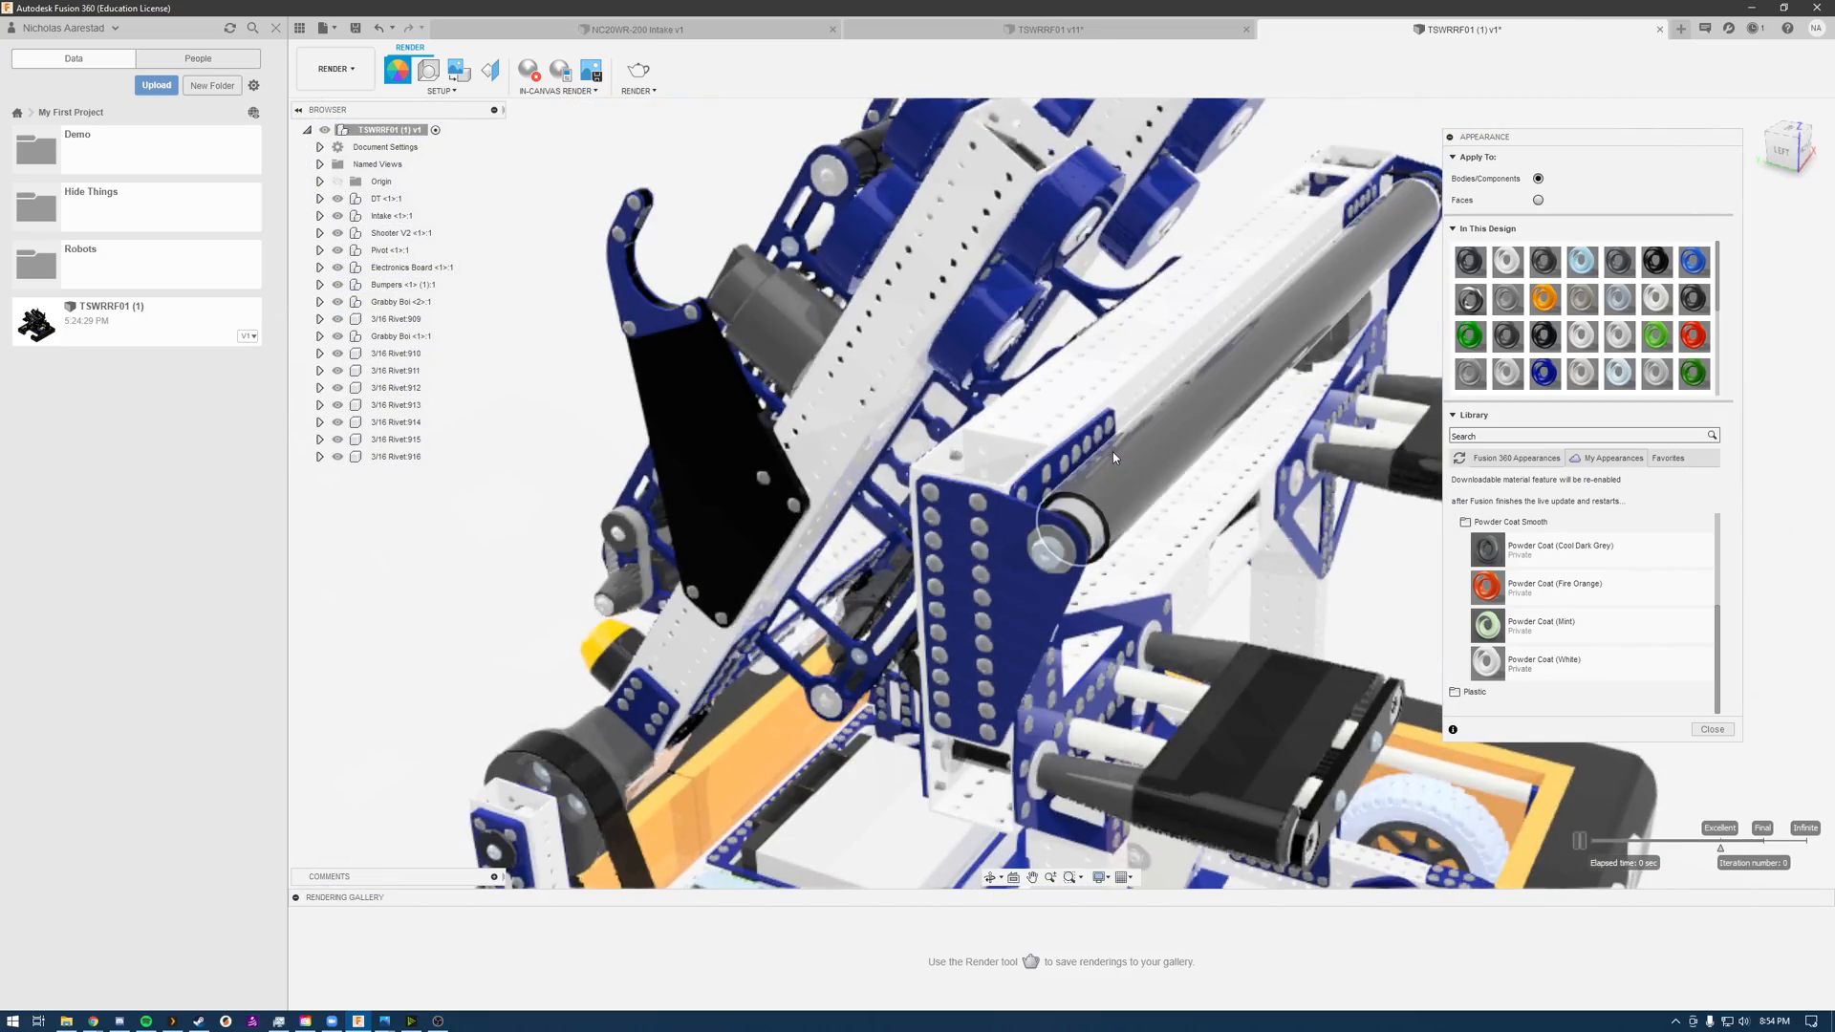
{"action": "mouse_move", "coordinate": [1067, 387]}
{"action": "middle_mouse_down", "text": "shift"}
{"action": "mouse_move", "coordinate": [1138, 369]}
{"action": "mouse_move", "coordinate": [1048, 447]}
{"action": "mouse_move", "coordinate": [1089, 376]}
{"action": "middle_mouse_up", "text": "shift"}
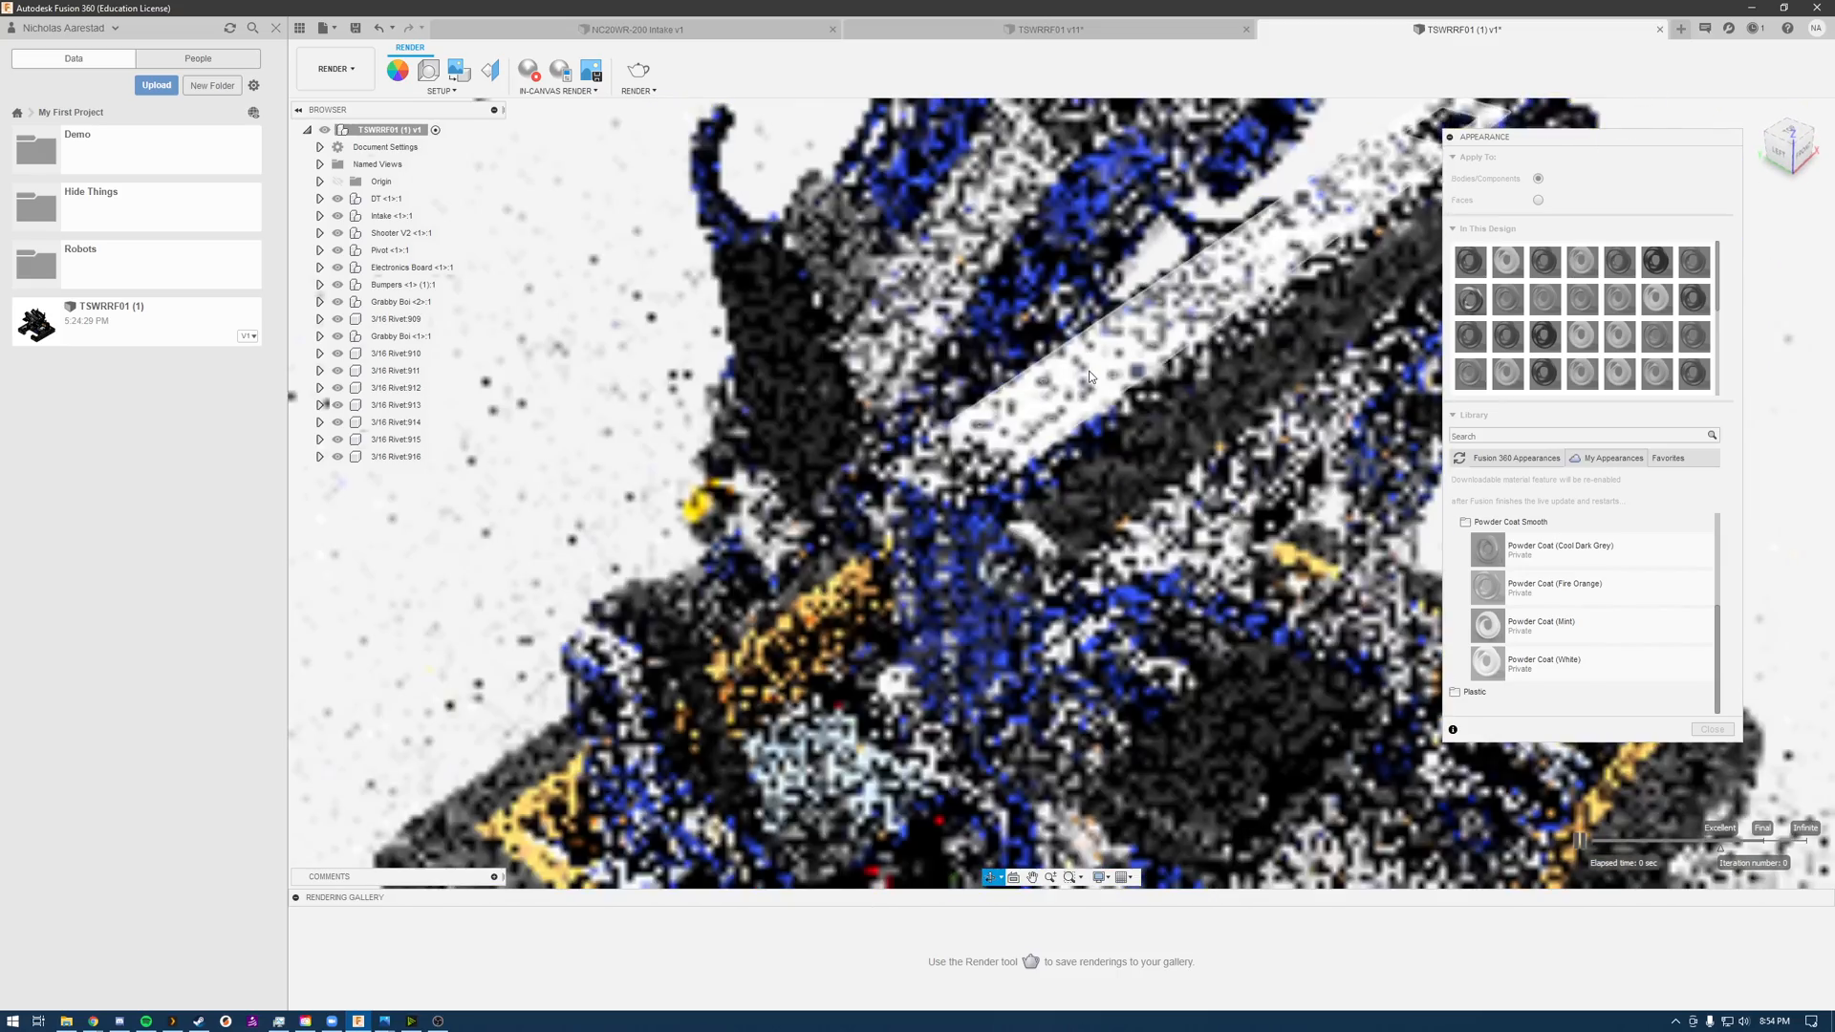
Step: Frame the blue gussets around the intake crossbar and review the appearances used in the design
{"action": "scroll", "coordinate": [1089, 376], "scroll_direction": "down", "scroll_amount": 5}
{"action": "left_click", "coordinate": [1003, 583]}
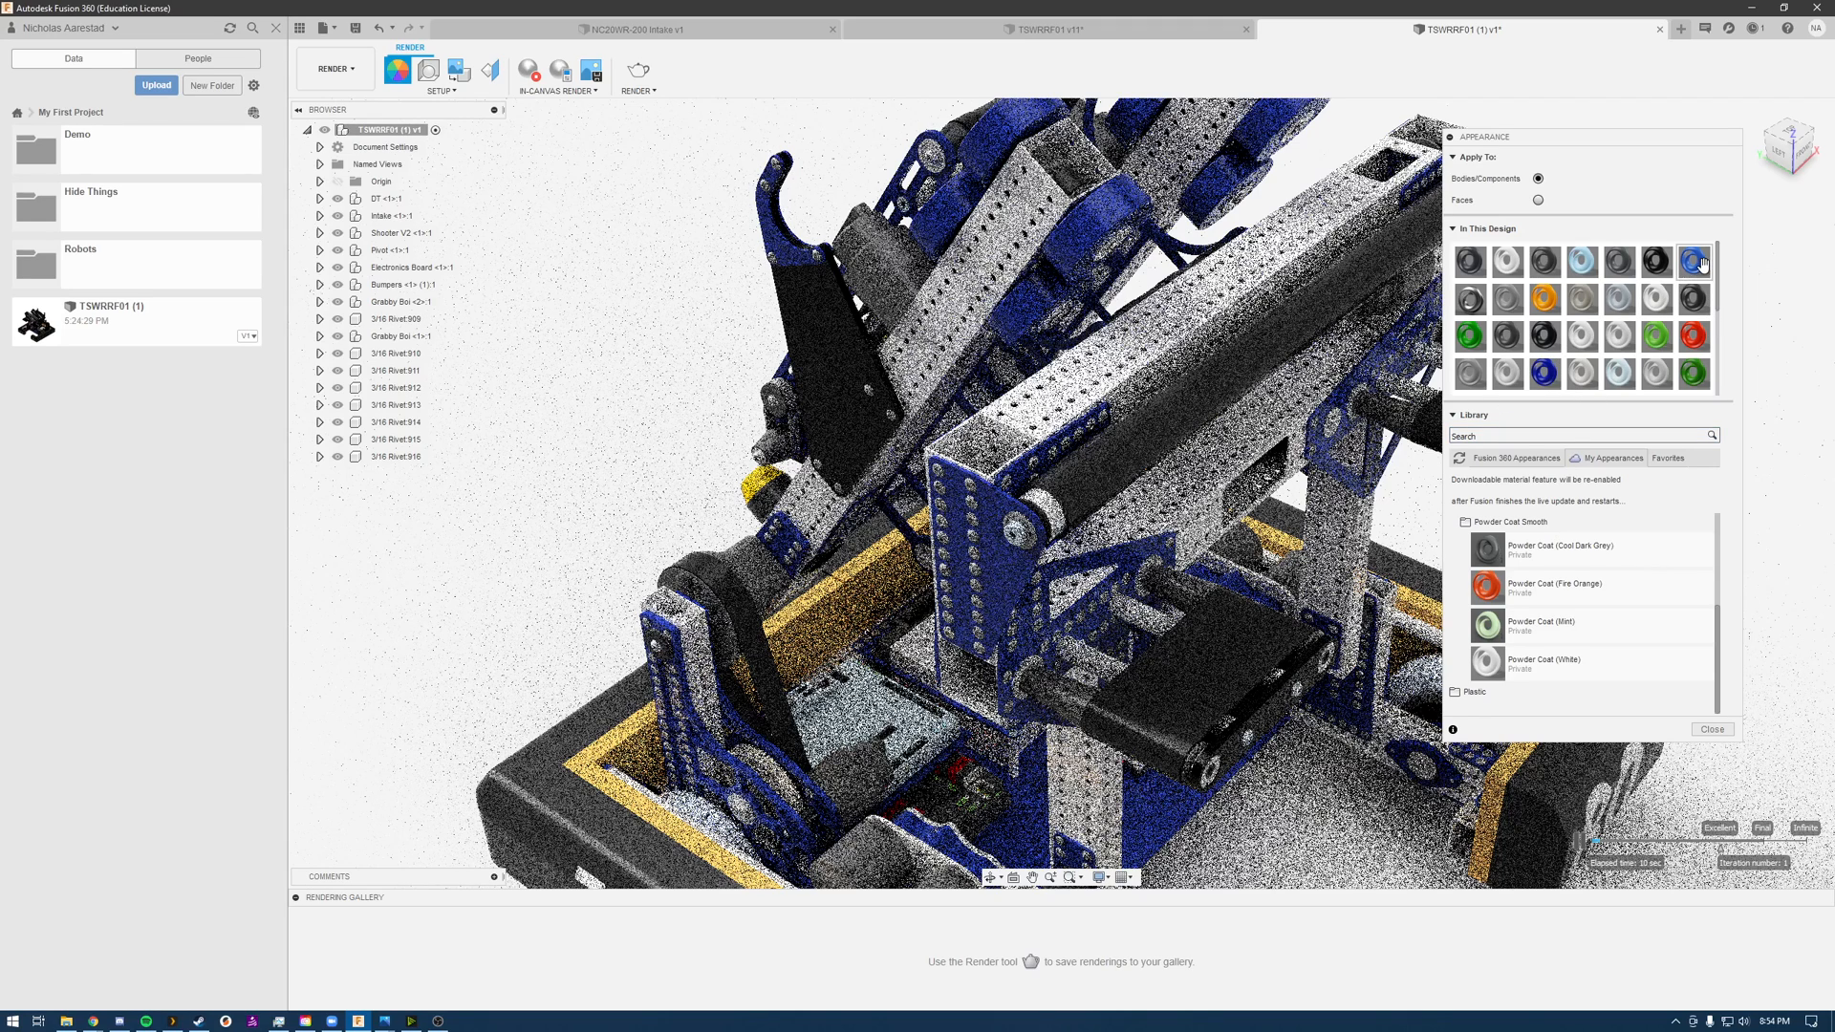
{"action": "left_click_drag", "start_coordinate": [1721, 297], "coordinate": [1725, 336]}
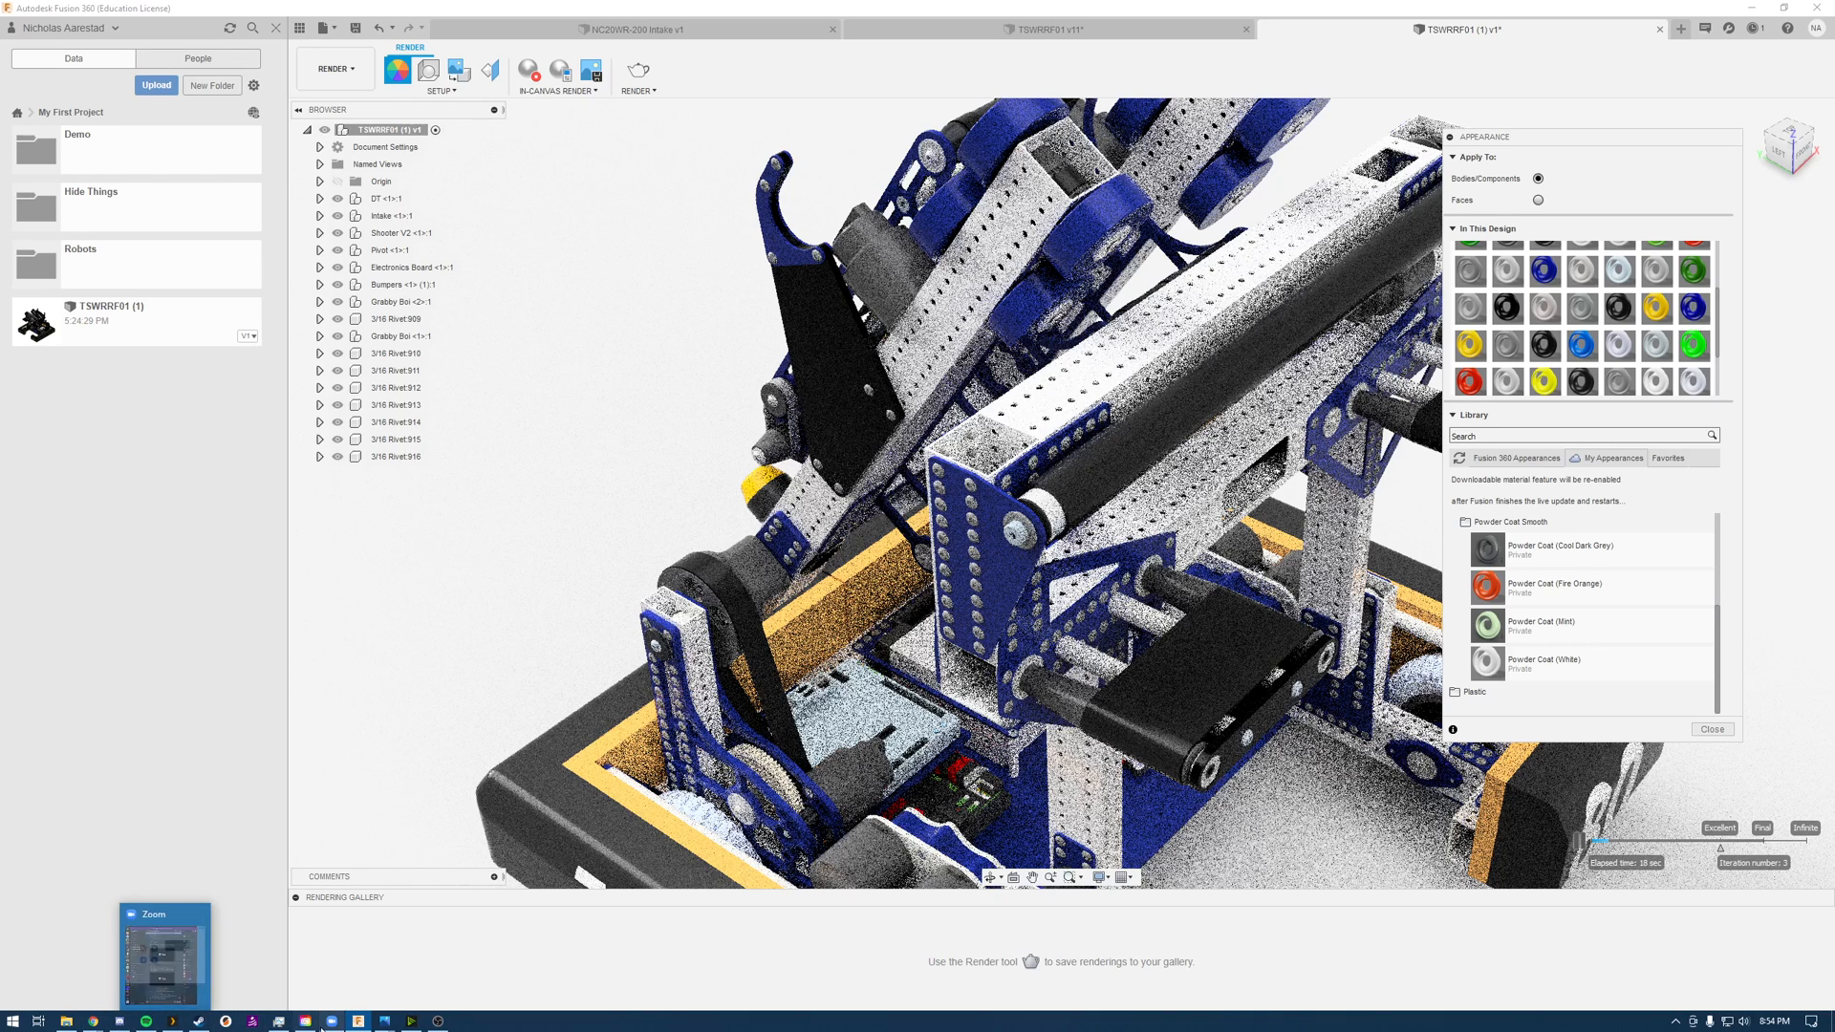
Step: Switch to the Onshape Intake part studio, check the appearance of the Top Right Gusset, and return to Fusion 360
{"action": "mouse_move", "coordinate": [94, 1021]}
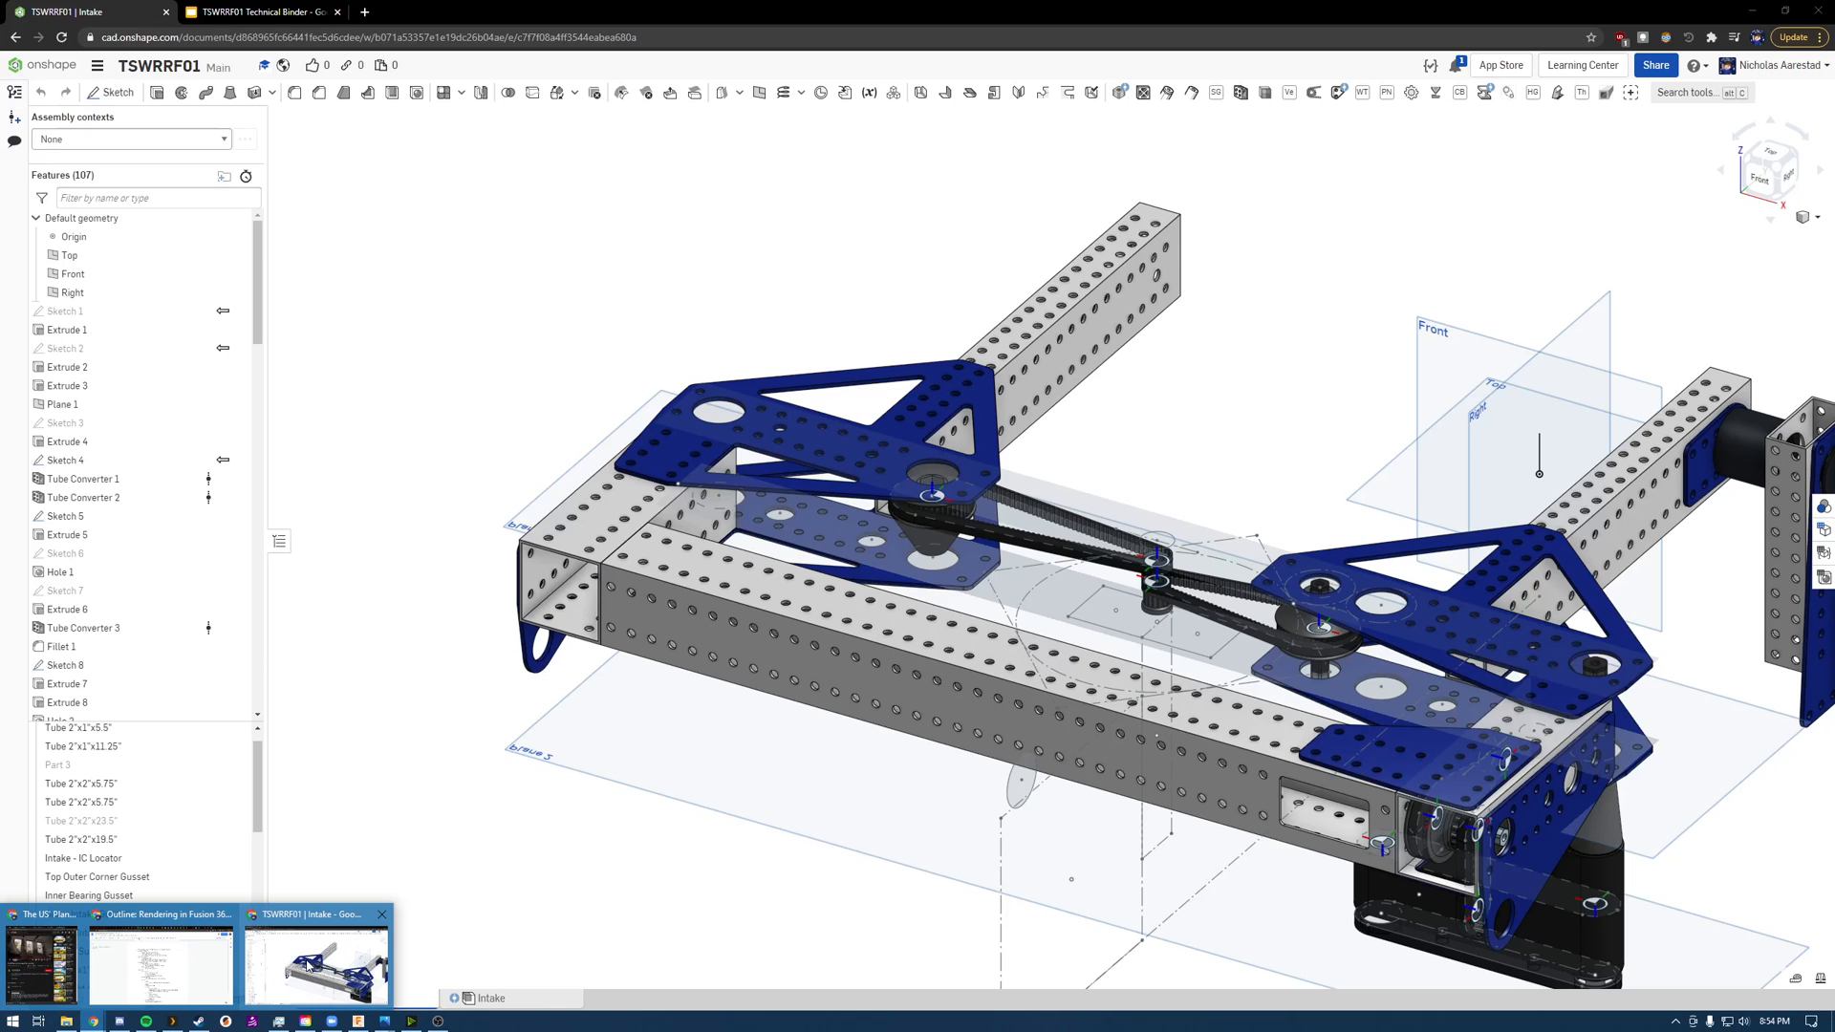
{"action": "left_click", "coordinate": [308, 965]}
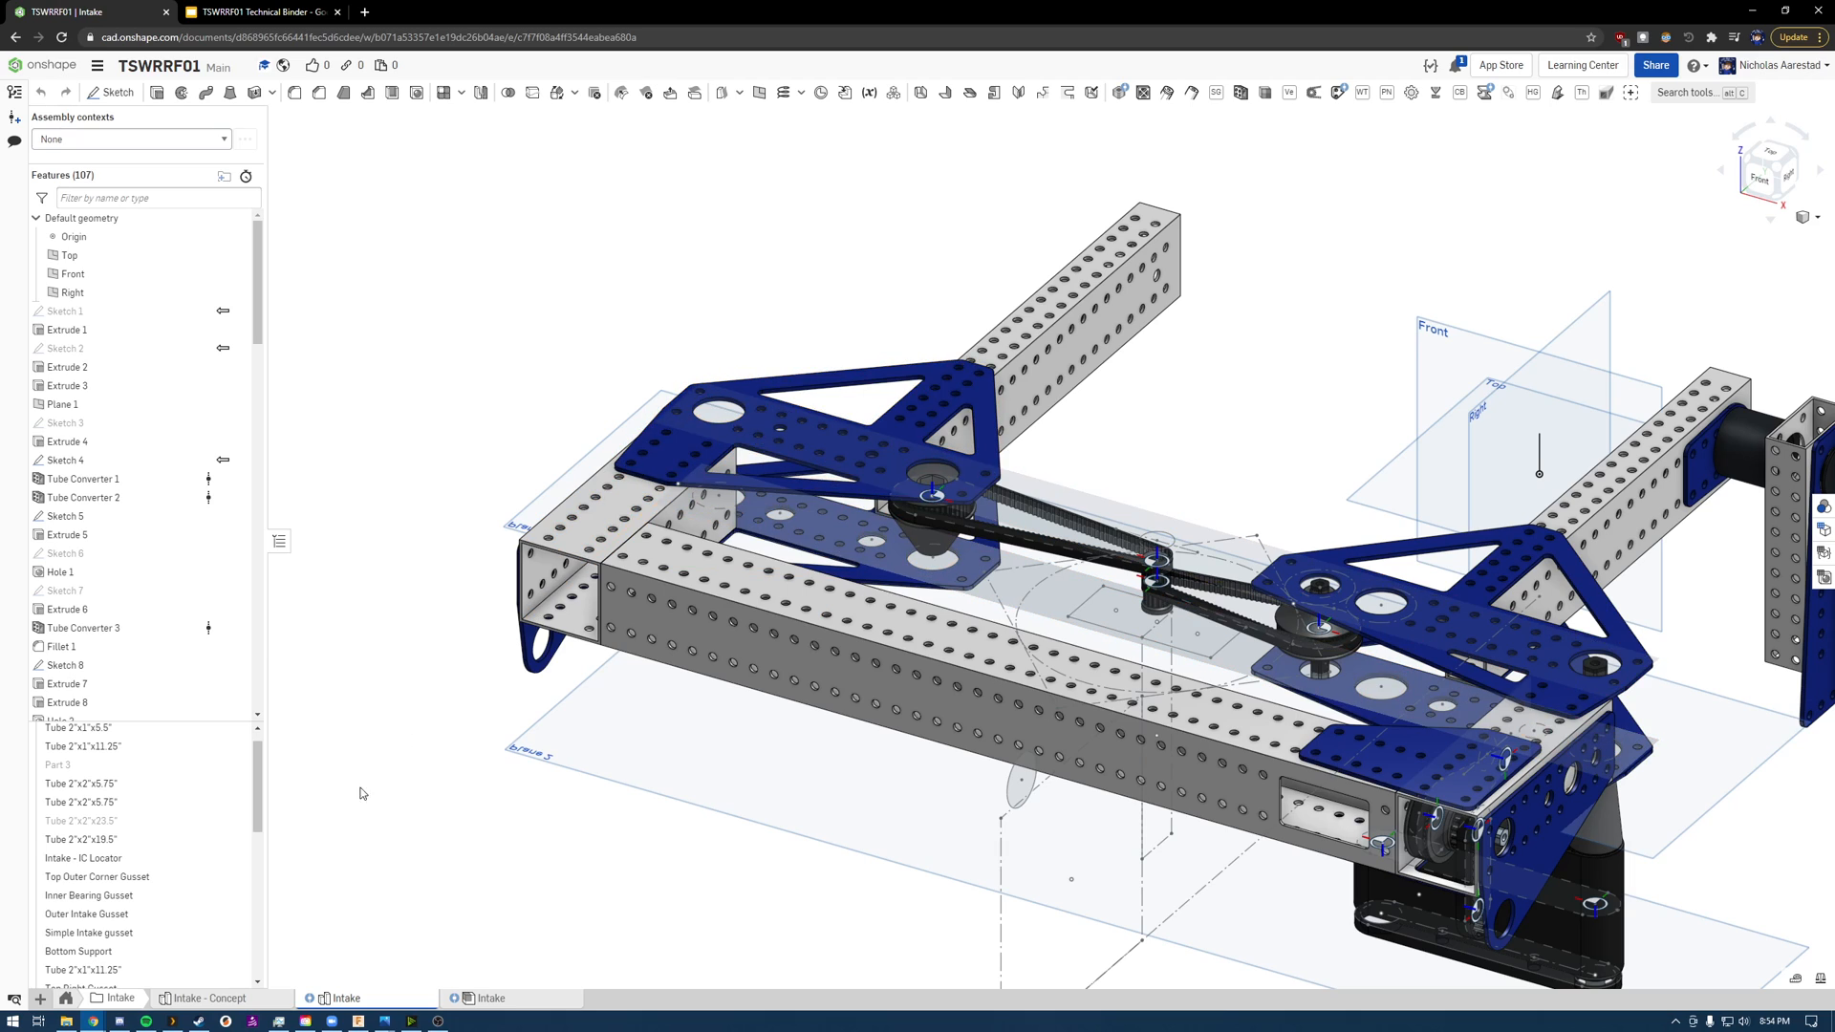
{"action": "left_click", "coordinate": [105, 973]}
{"action": "right_click", "coordinate": [110, 976]}
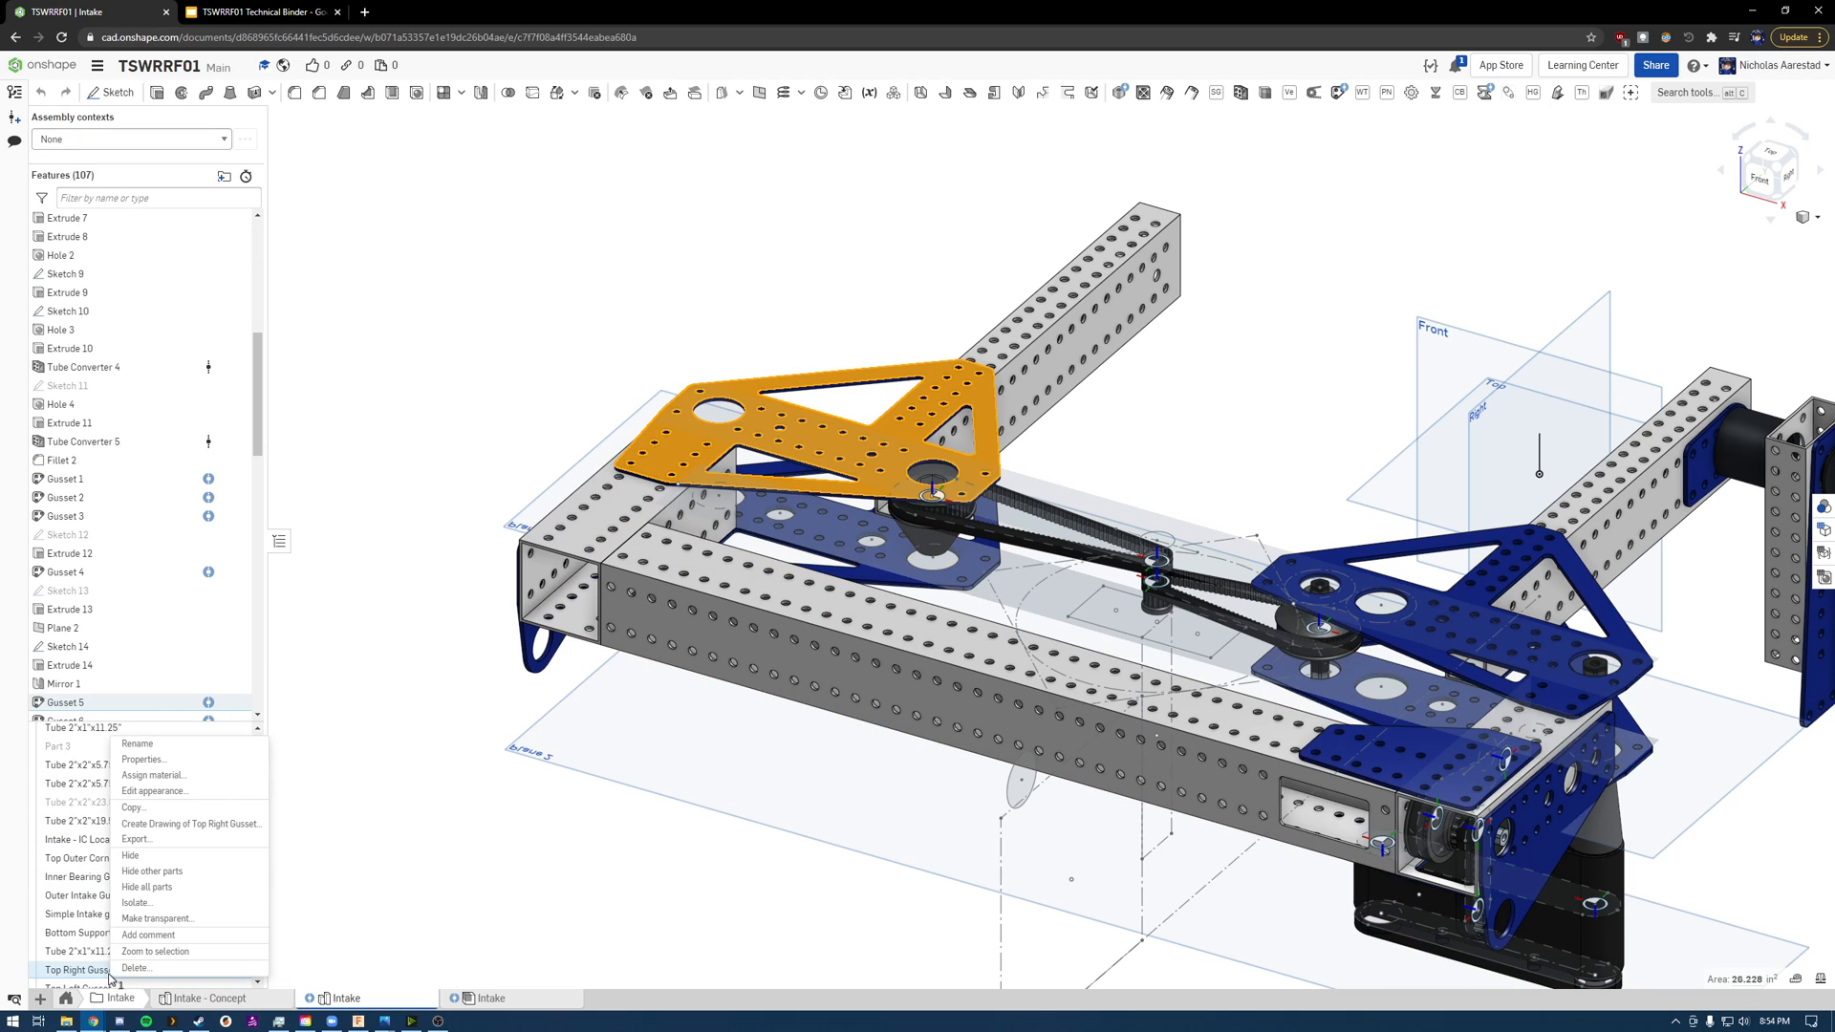
{"action": "left_click", "coordinate": [158, 775]}
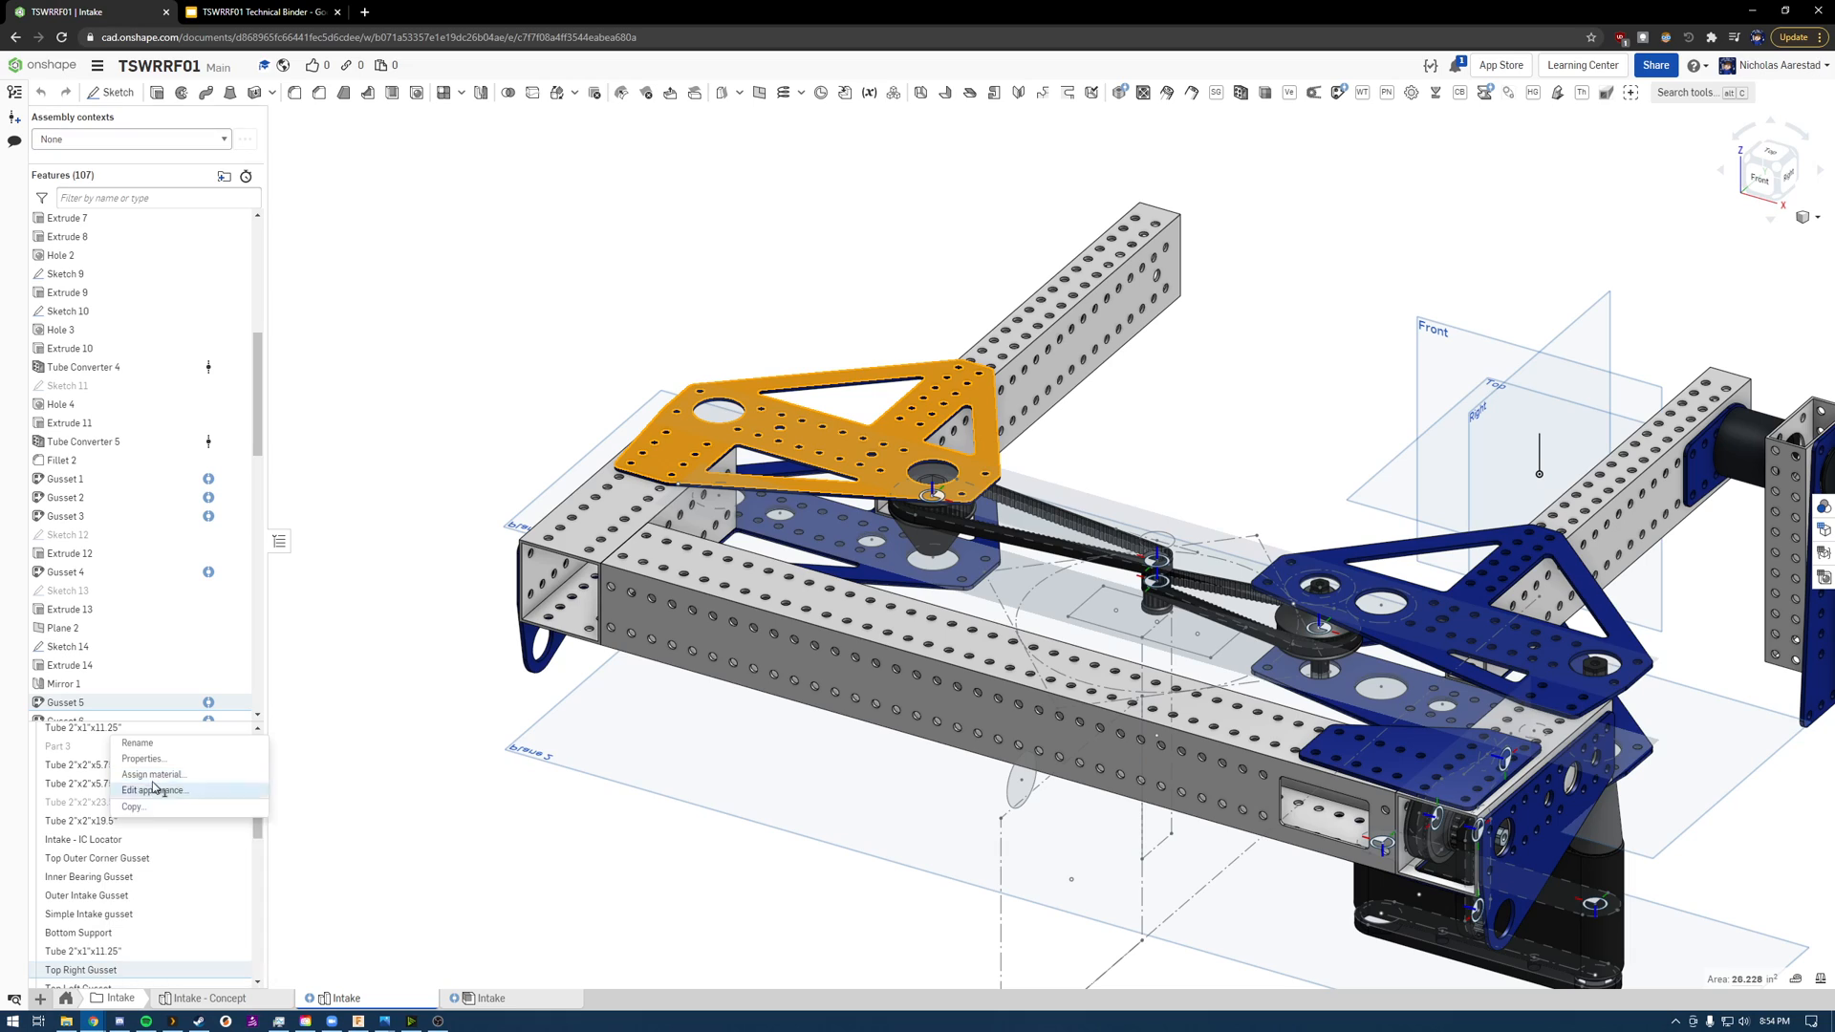
{"action": "left_click", "coordinate": [470, 844]}
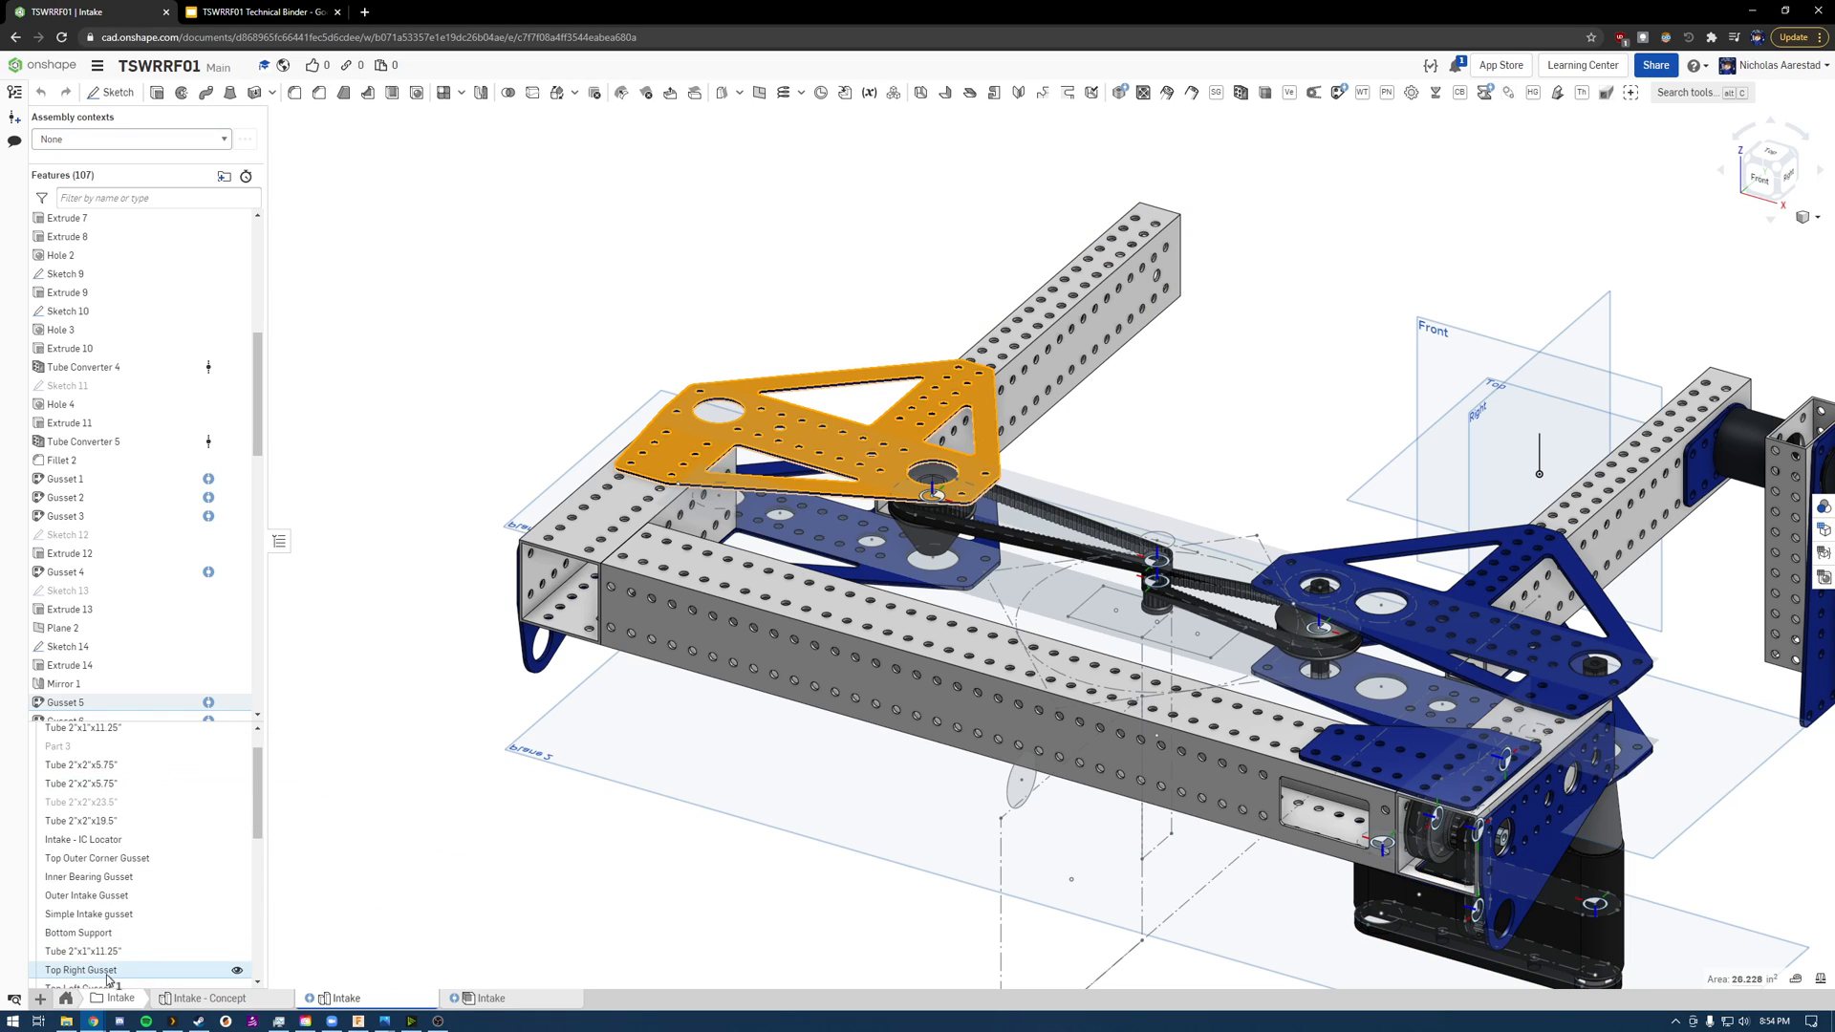
{"action": "right_click", "coordinate": [111, 974]}
{"action": "left_click", "coordinate": [160, 793]}
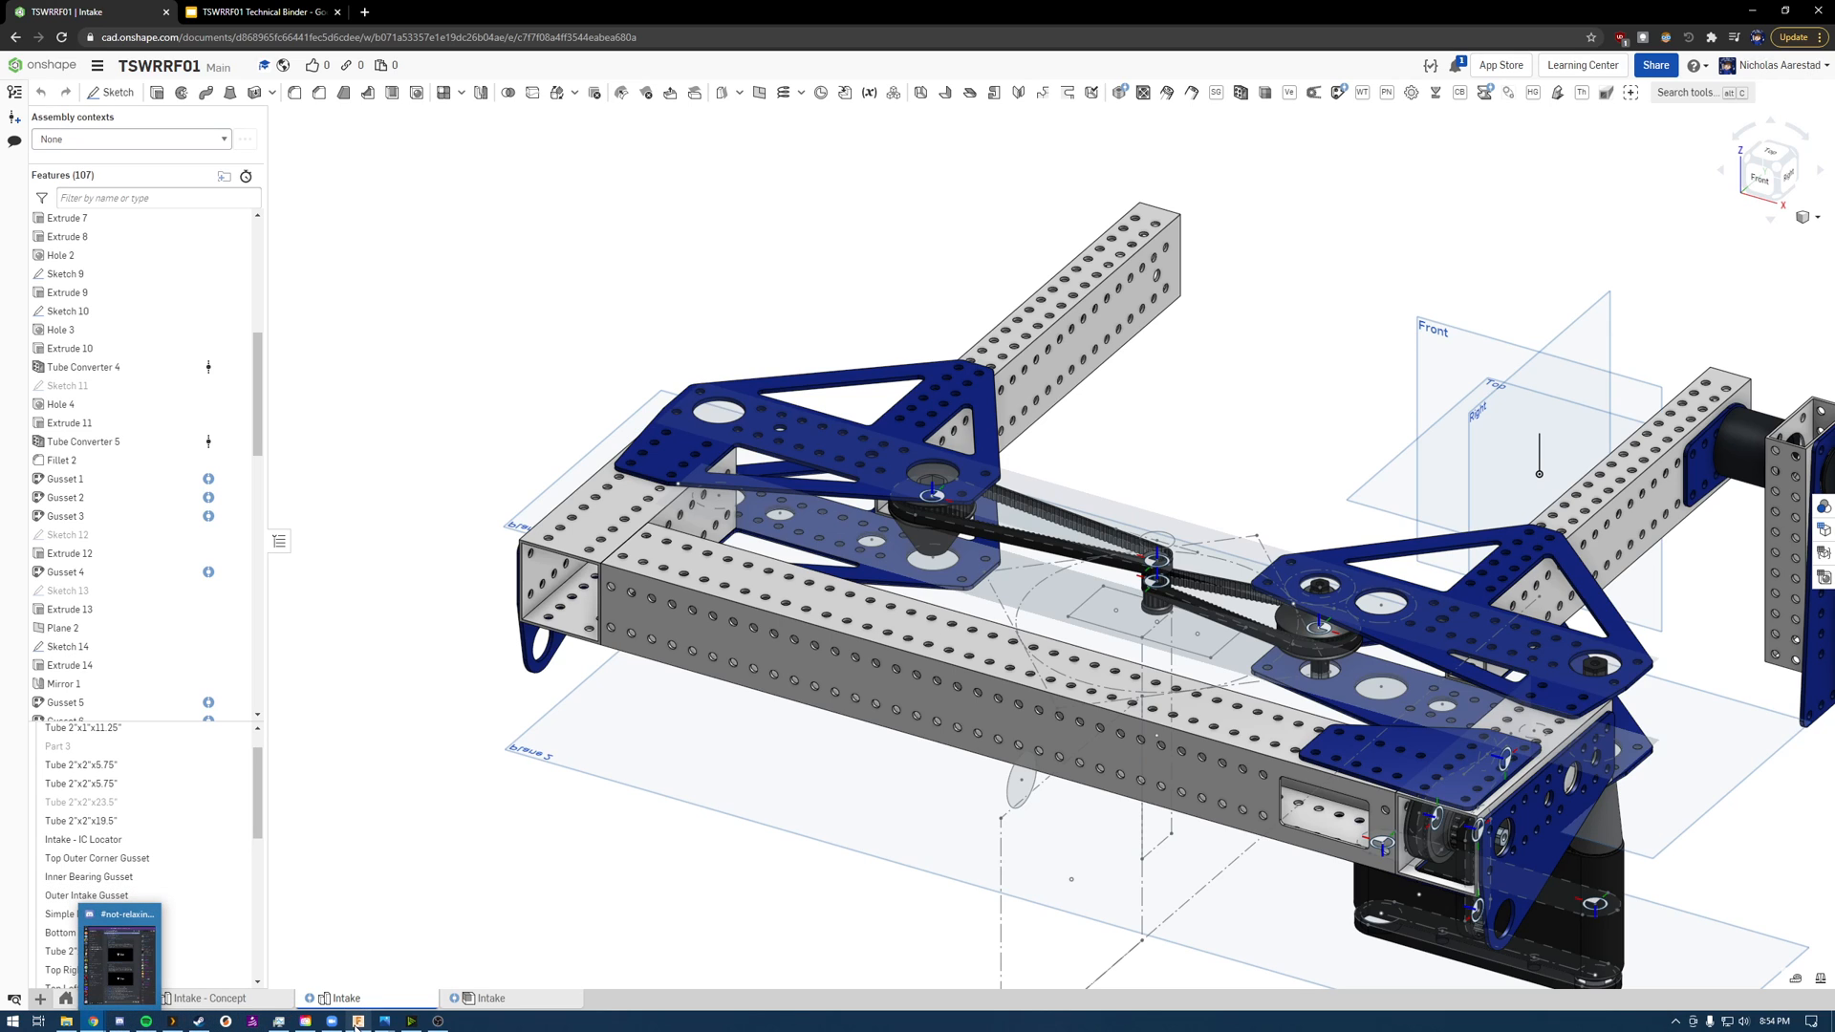
{"action": "left_click", "coordinate": [358, 1020]}
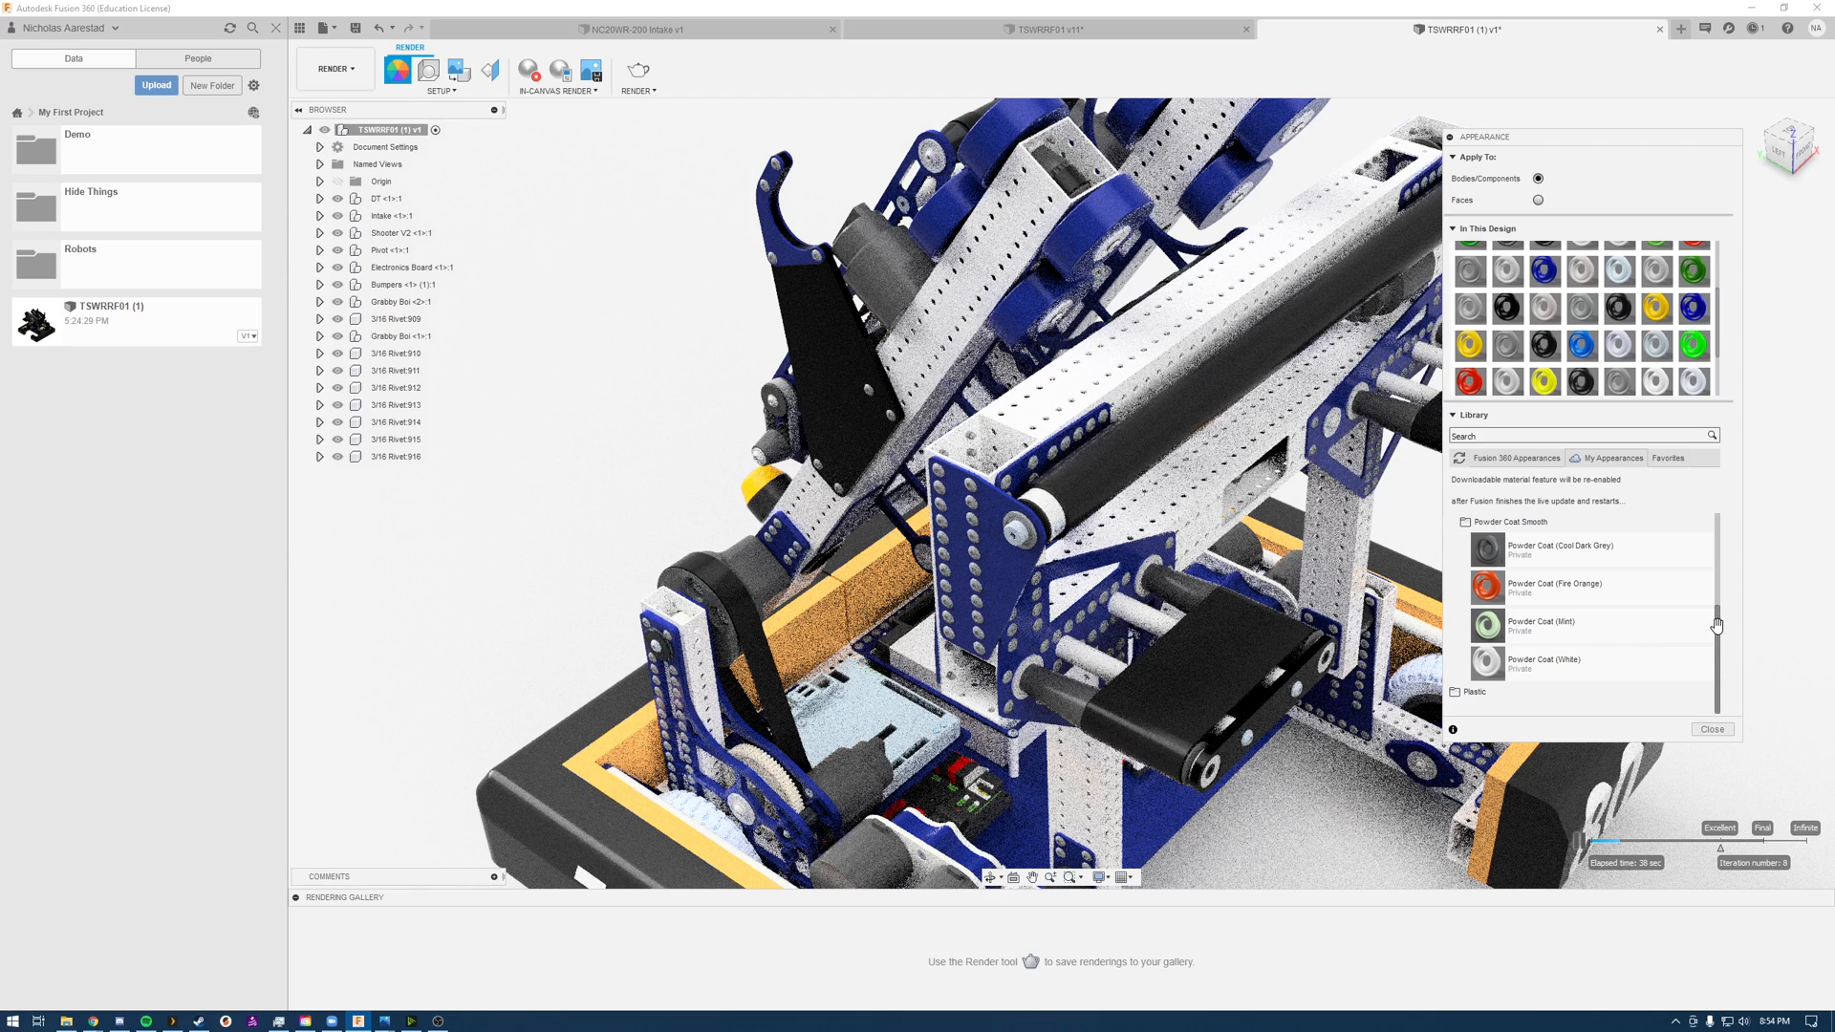
Step: Replace the dark blue gusset appearance in the design with Powder Coat (Fire Orange), and open the replacement appearance for editing
{"action": "mouse_move", "coordinate": [1717, 622]}
{"action": "left_mouse_down"}
{"action": "mouse_move", "coordinate": [1719, 535]}
{"action": "mouse_move", "coordinate": [1735, 631]}
{"action": "left_mouse_up"}
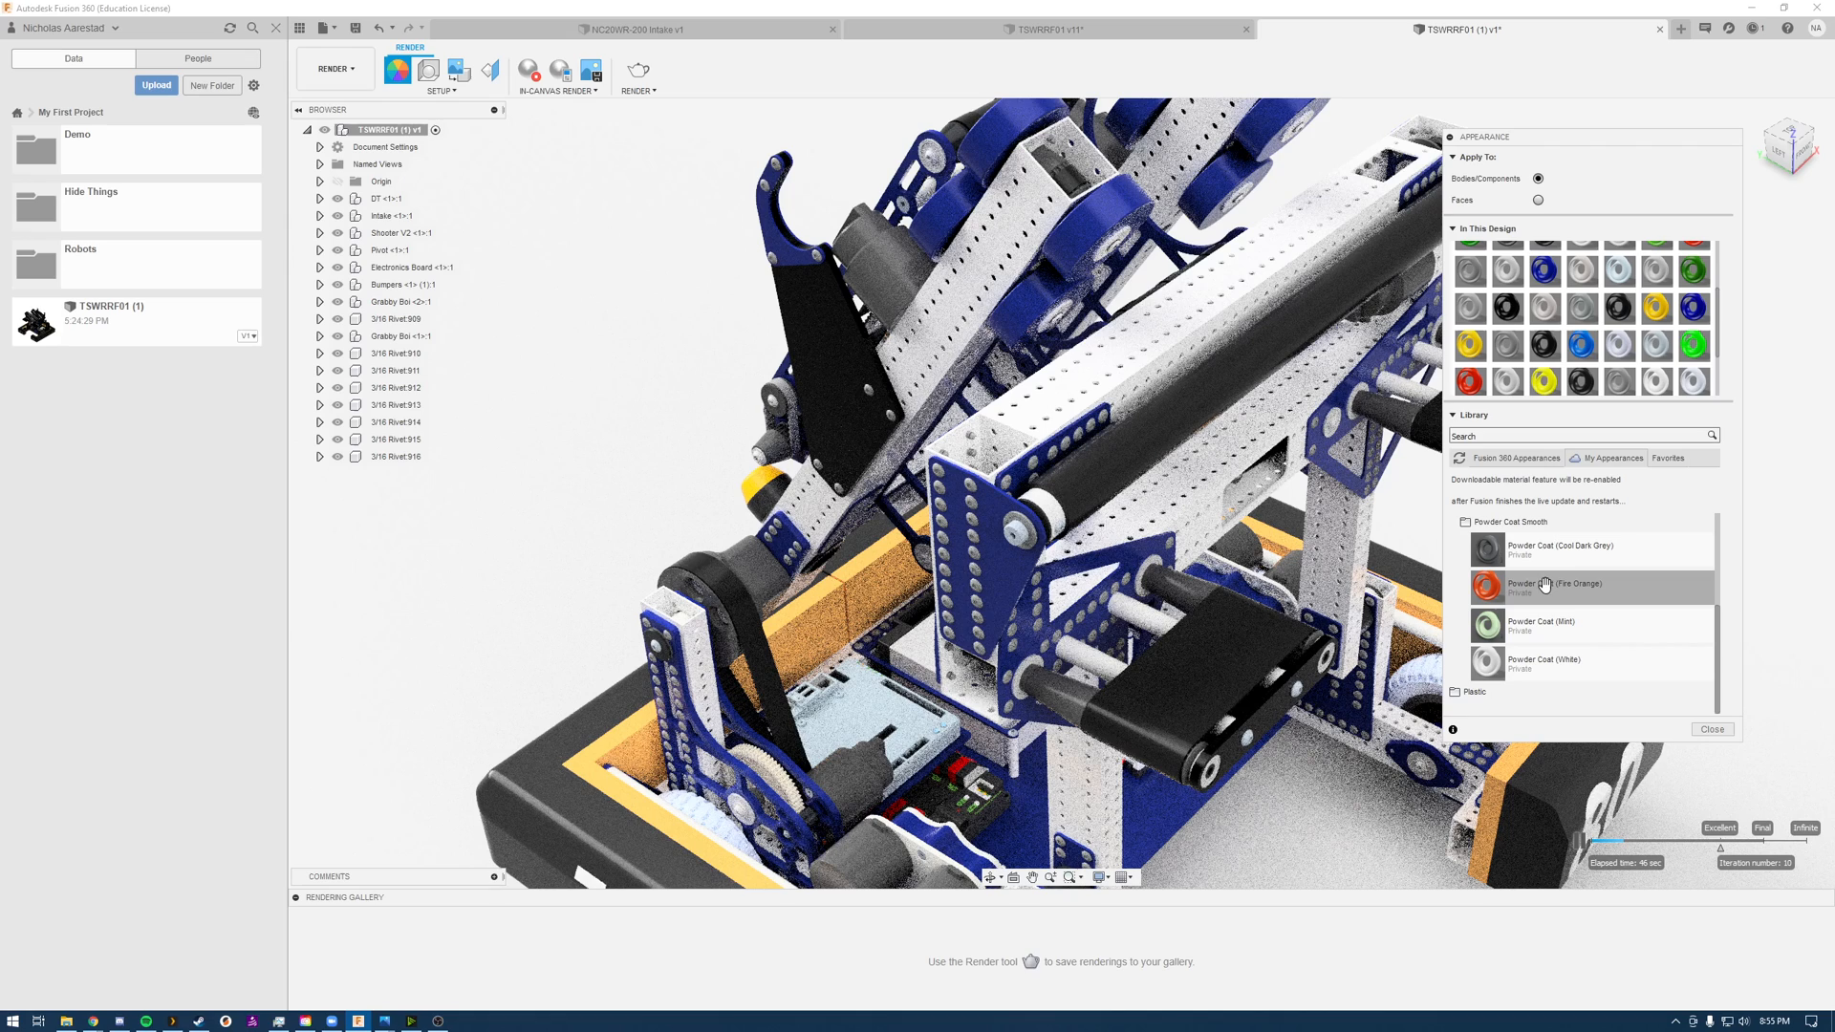
{"action": "left_click_drag", "start_coordinate": [1540, 579], "coordinate": [1548, 265]}
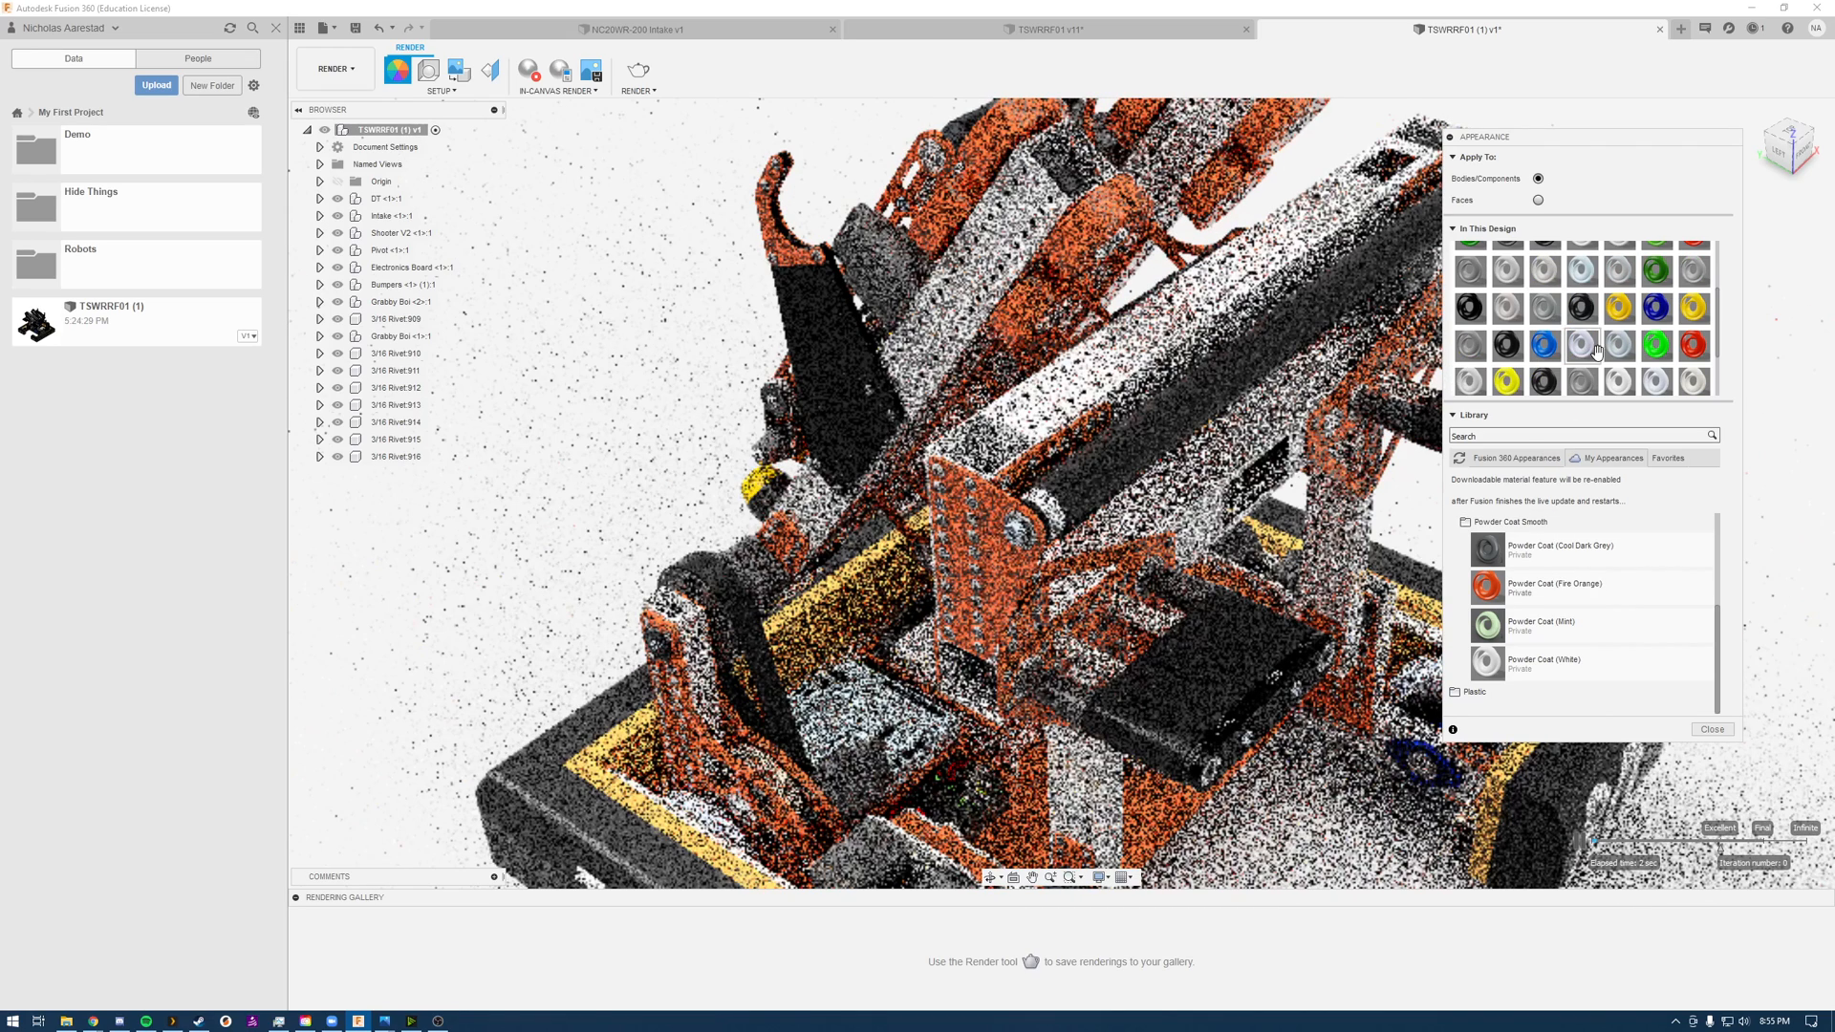
{"action": "scroll", "coordinate": [1620, 370], "scroll_direction": "up", "scroll_amount": 2}
{"action": "scroll", "coordinate": [1621, 371], "scroll_direction": "down", "scroll_amount": 2}
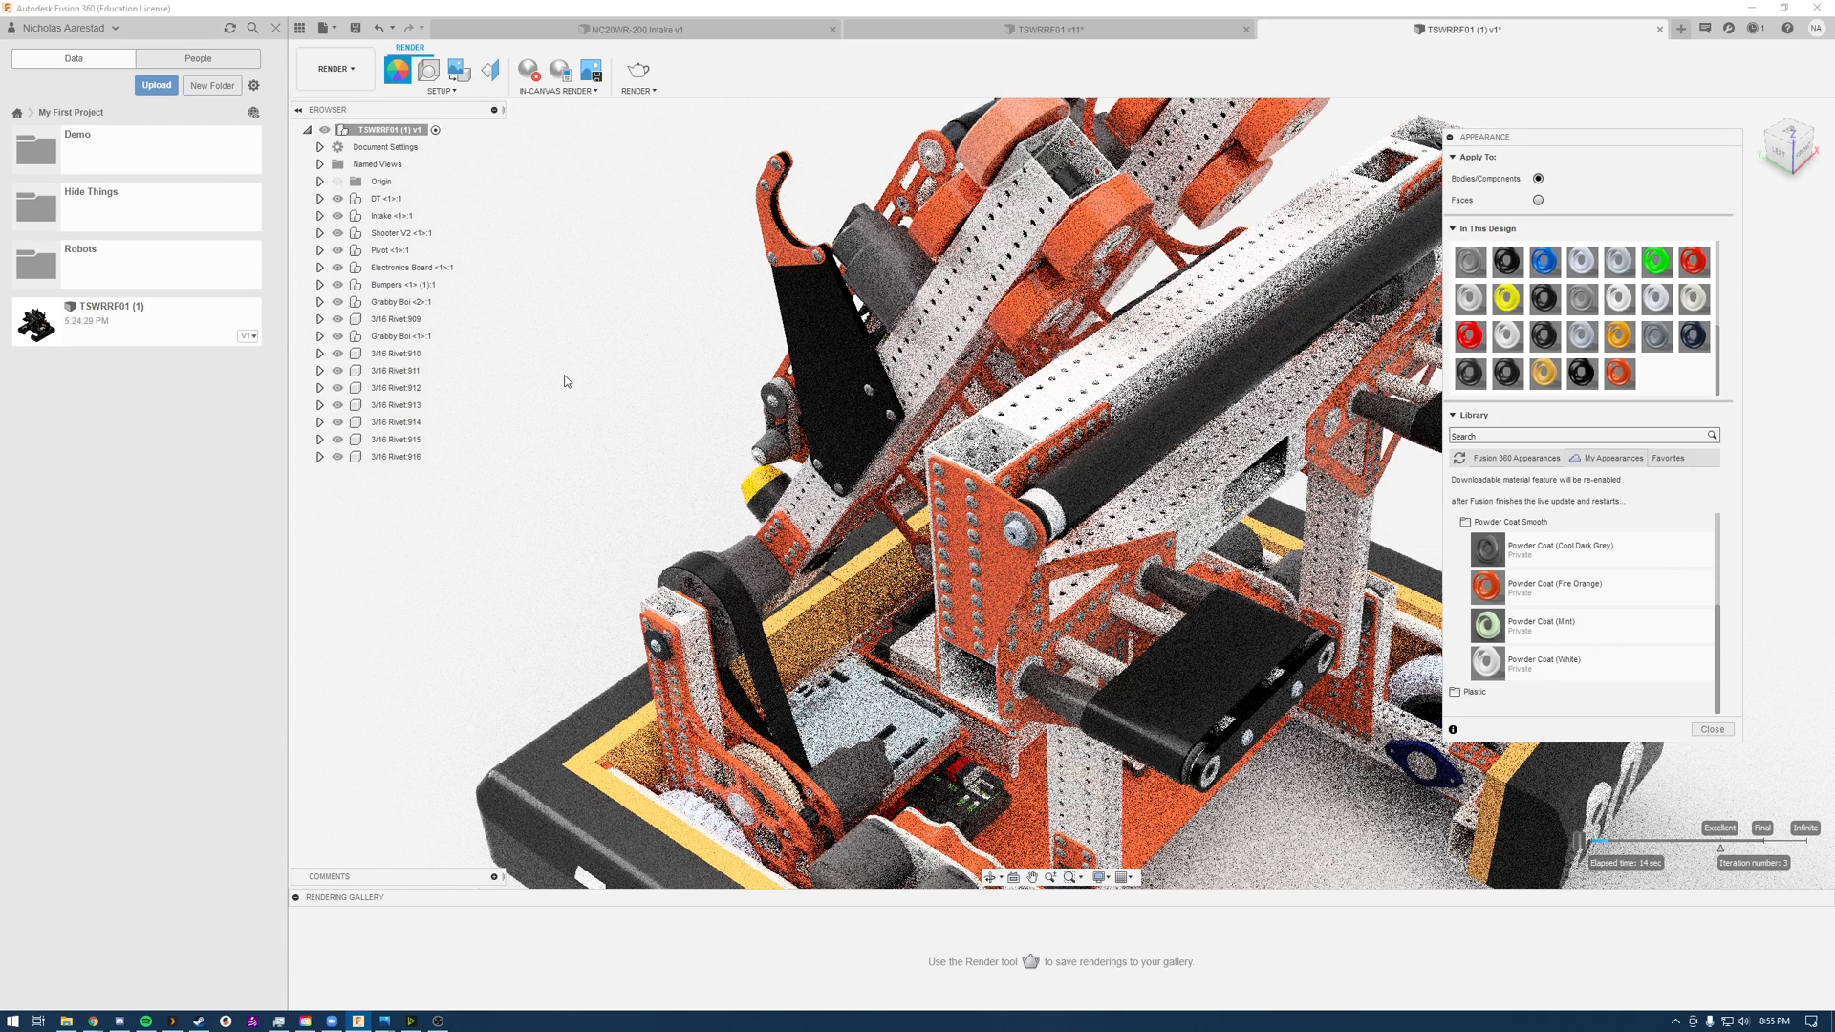
{"action": "right_click", "coordinate": [1627, 378]}
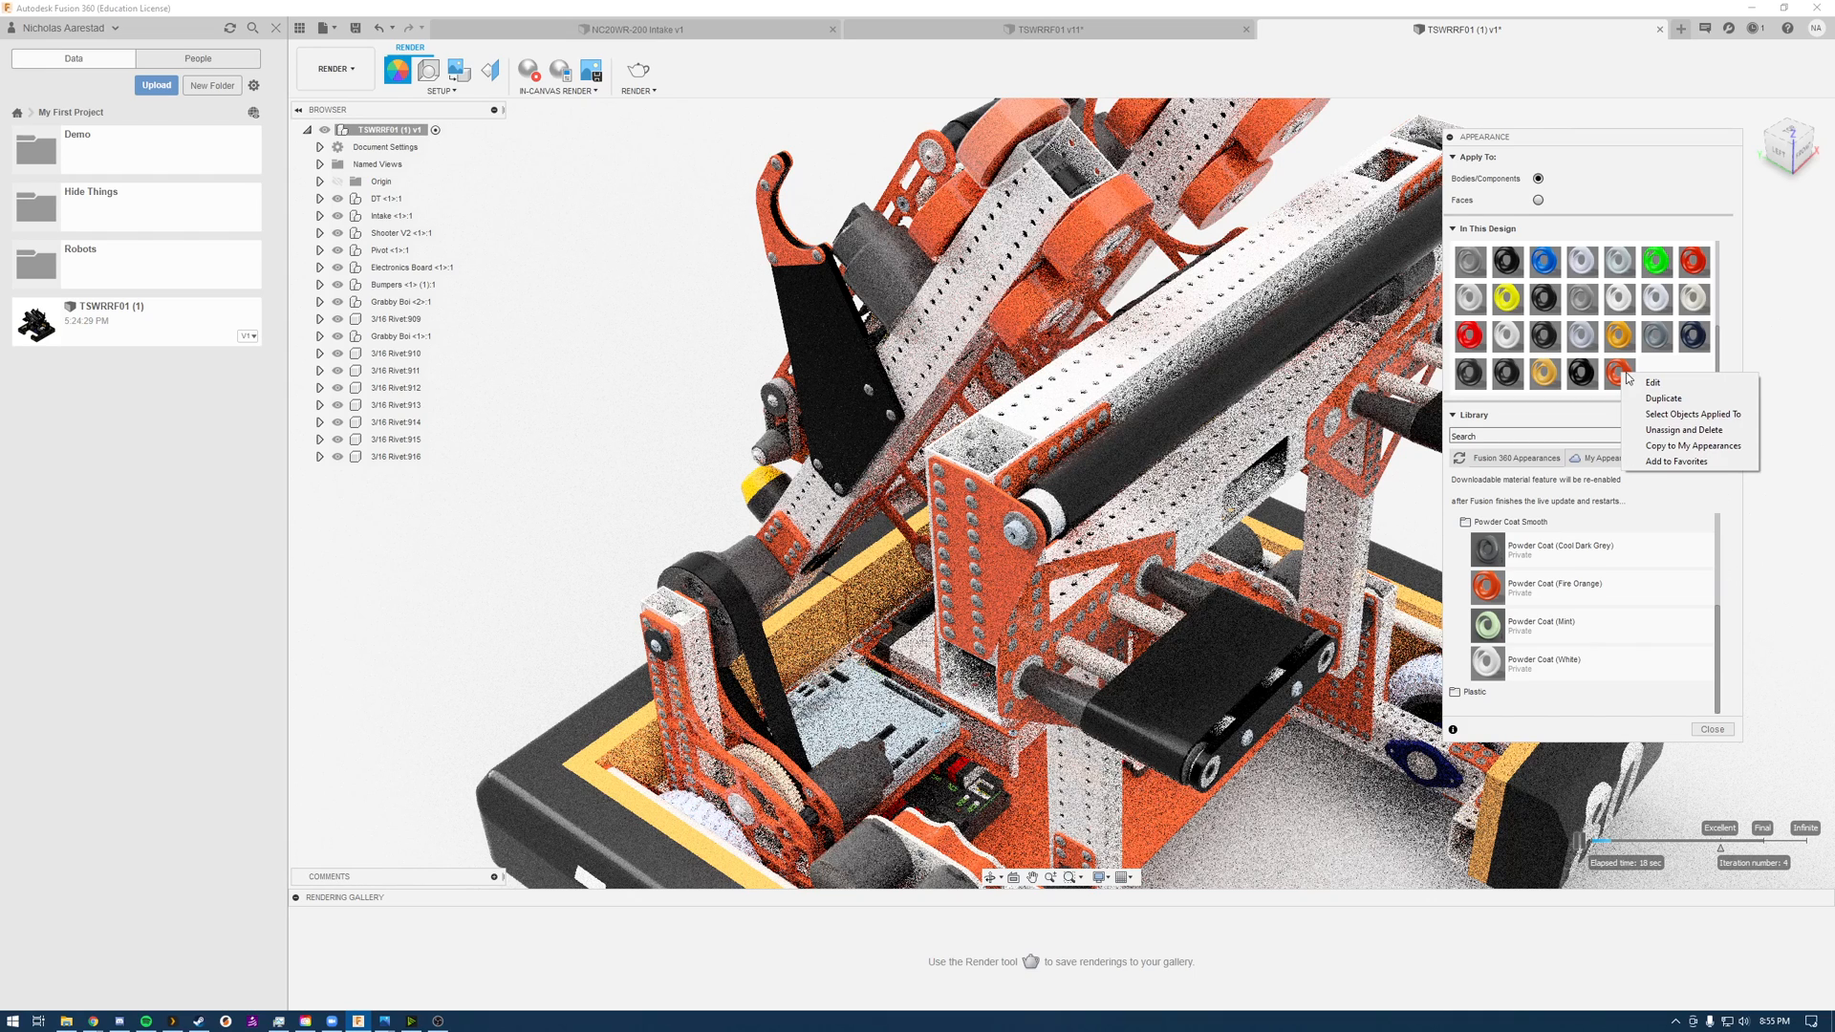
{"action": "left_click", "coordinate": [1666, 384]}
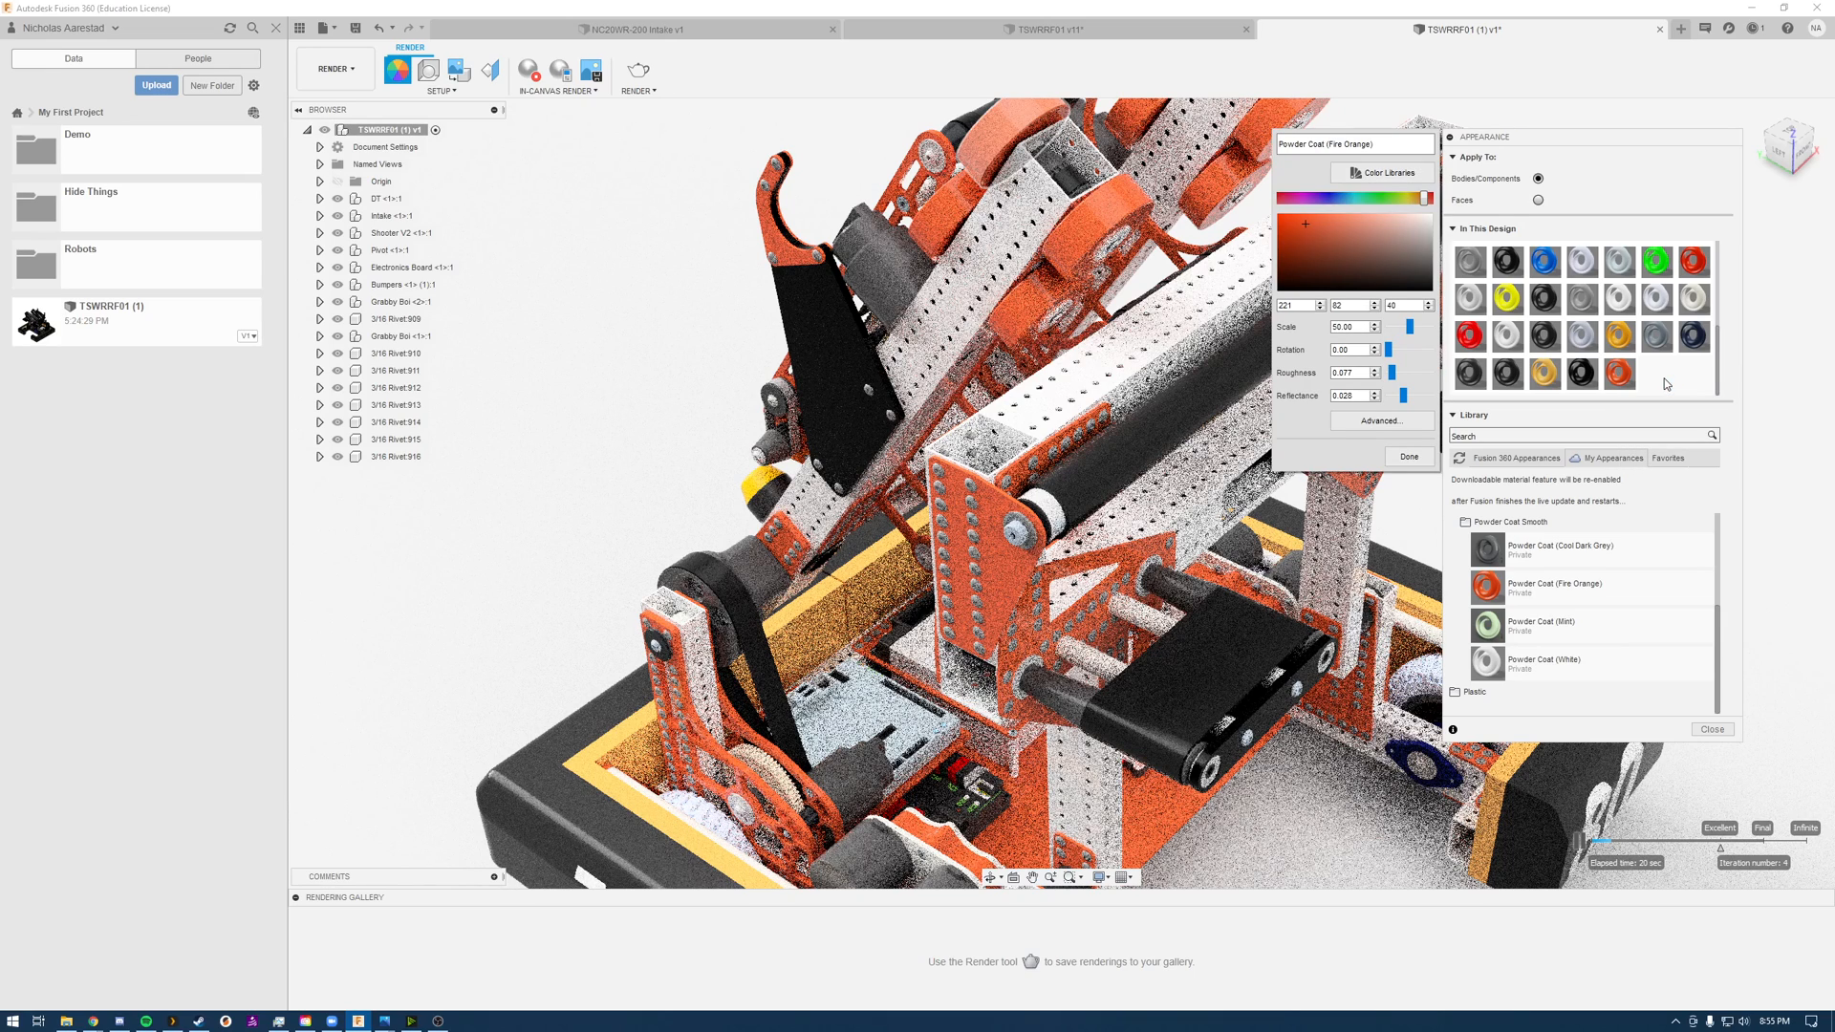
{"action": "left_click", "coordinate": [1342, 144]}
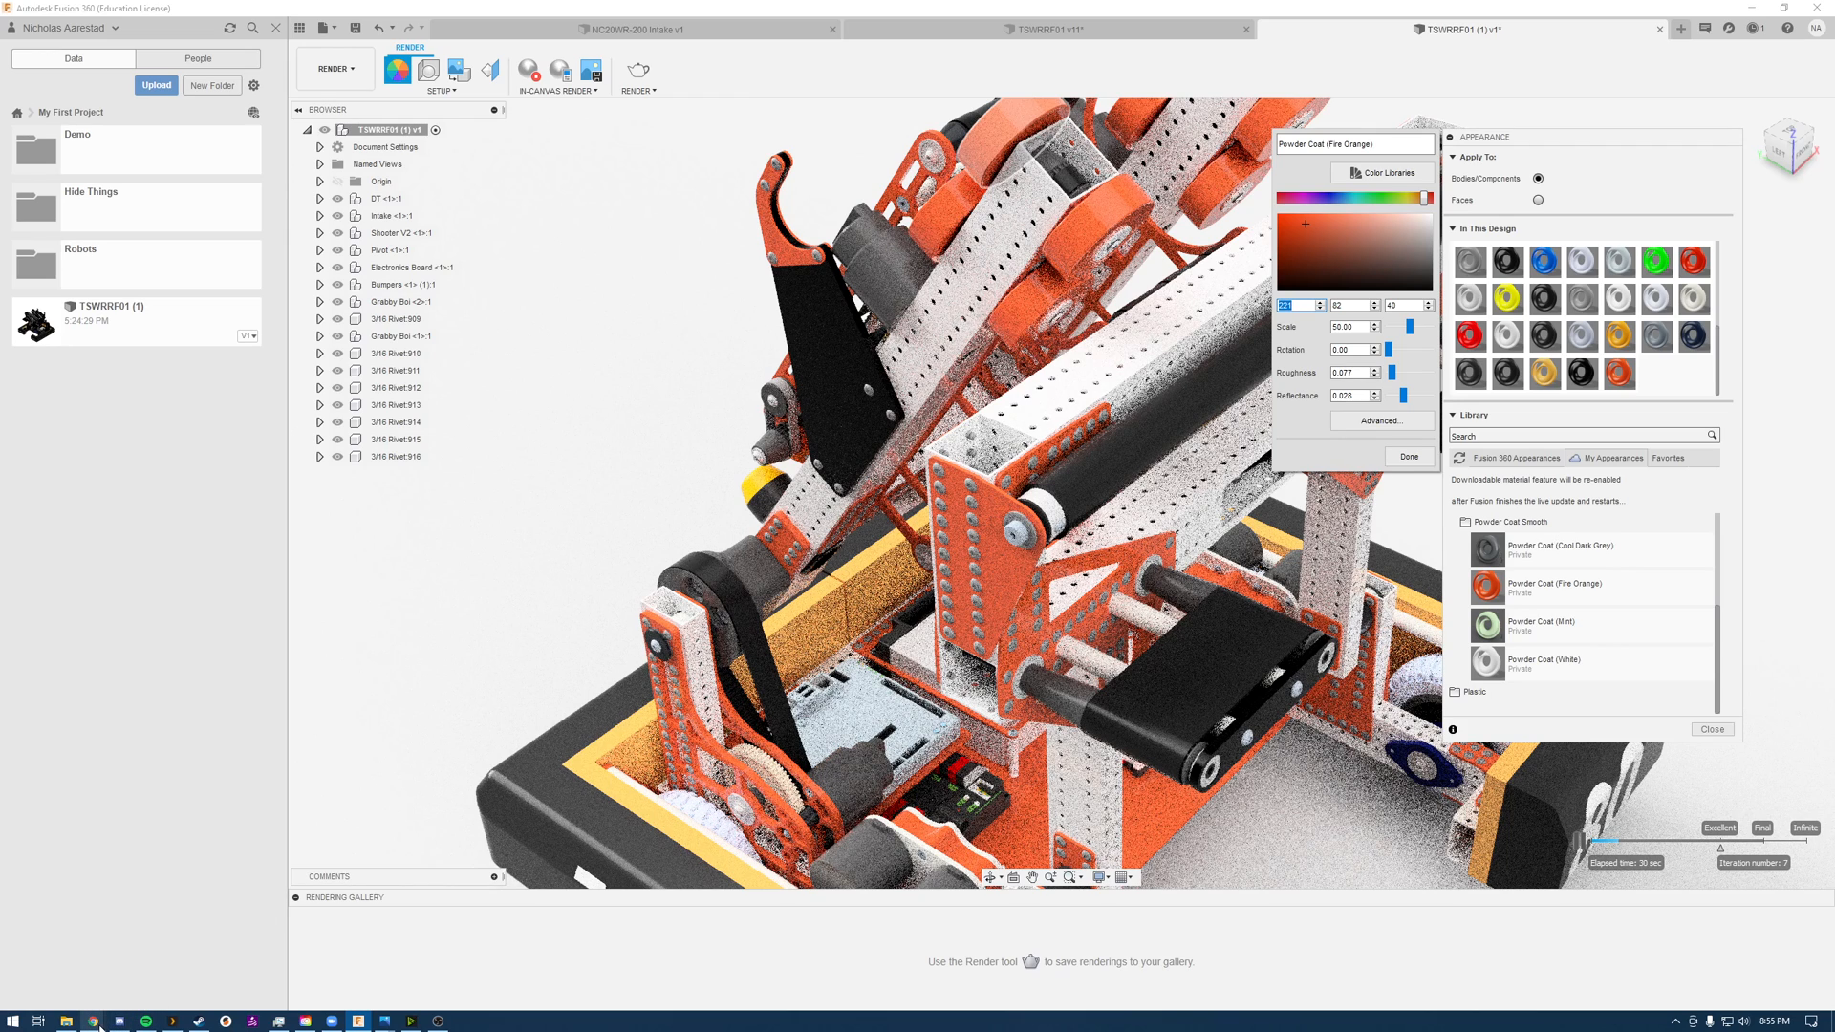
Step: Switch to Onshape, read the RGB color values of the Top Right Gusset, and return to Fusion 360 without changing them
{"action": "mouse_move", "coordinate": [99, 1026]}
{"action": "left_click", "coordinate": [346, 970]}
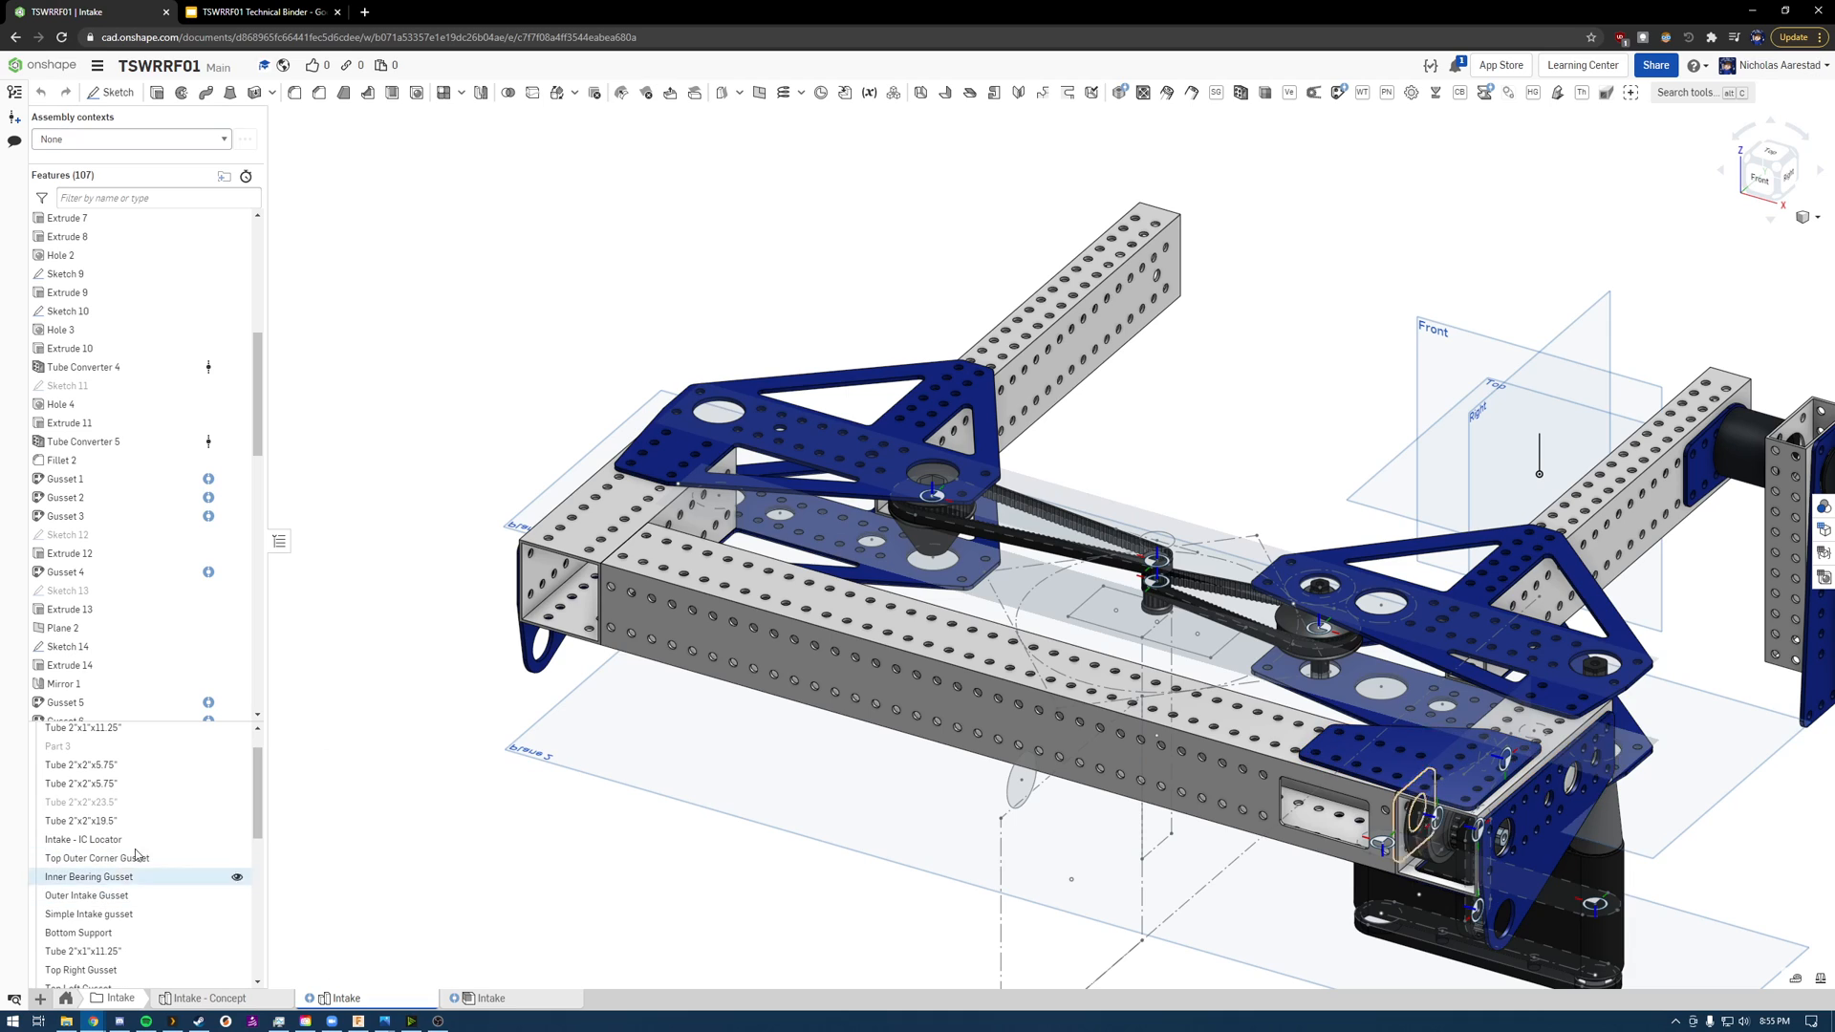
{"action": "left_click", "coordinate": [76, 969]}
{"action": "right_click", "coordinate": [86, 969]}
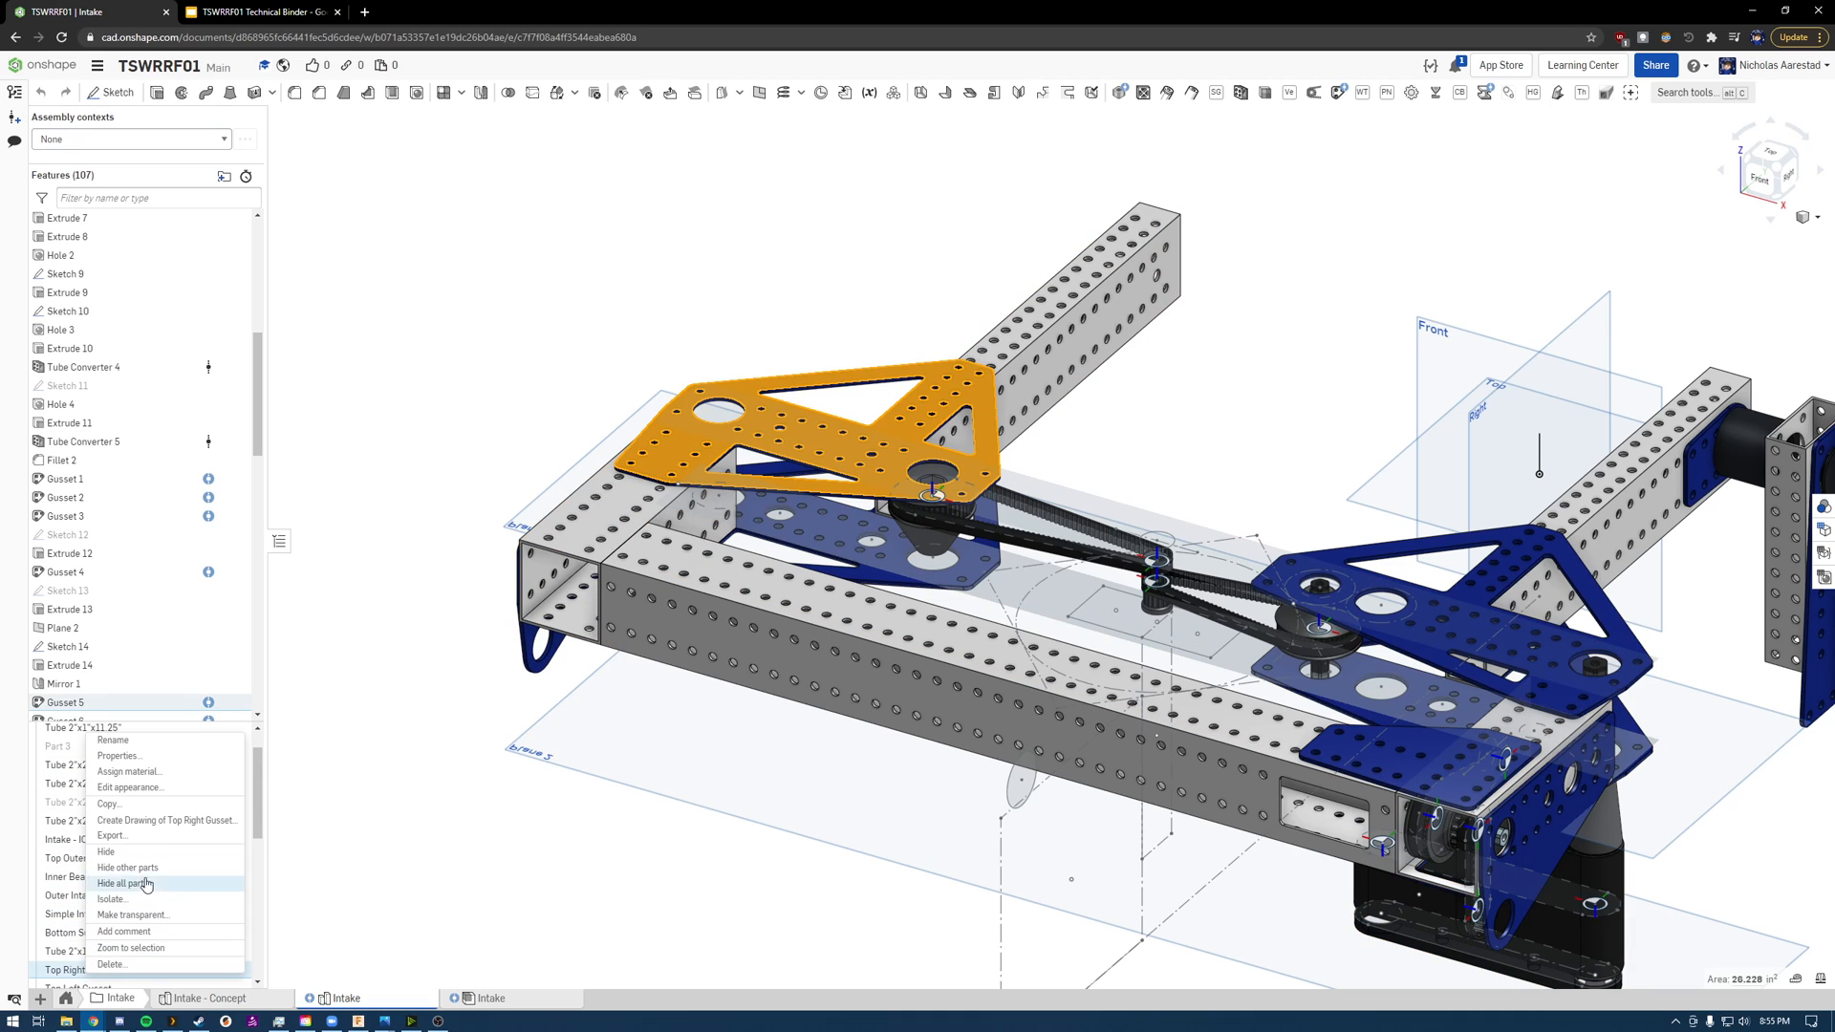
{"action": "left_click", "coordinate": [130, 788]}
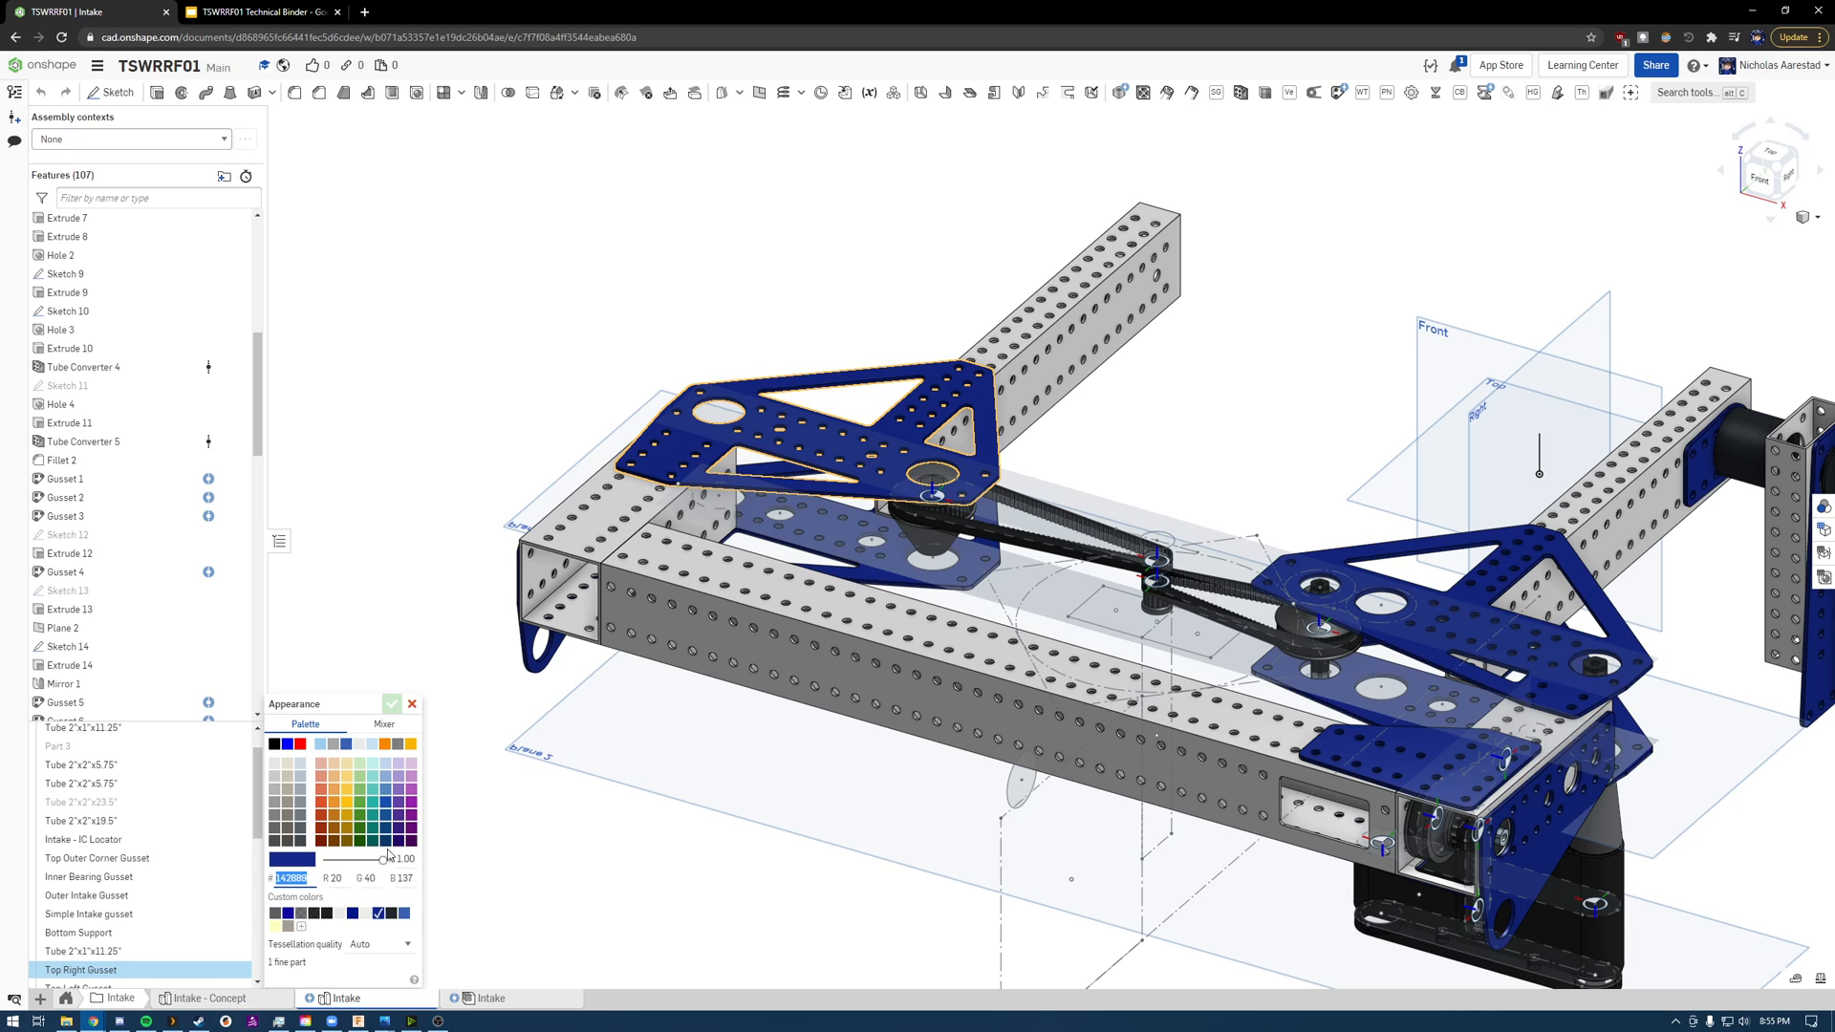
{"action": "left_click", "coordinate": [412, 704]}
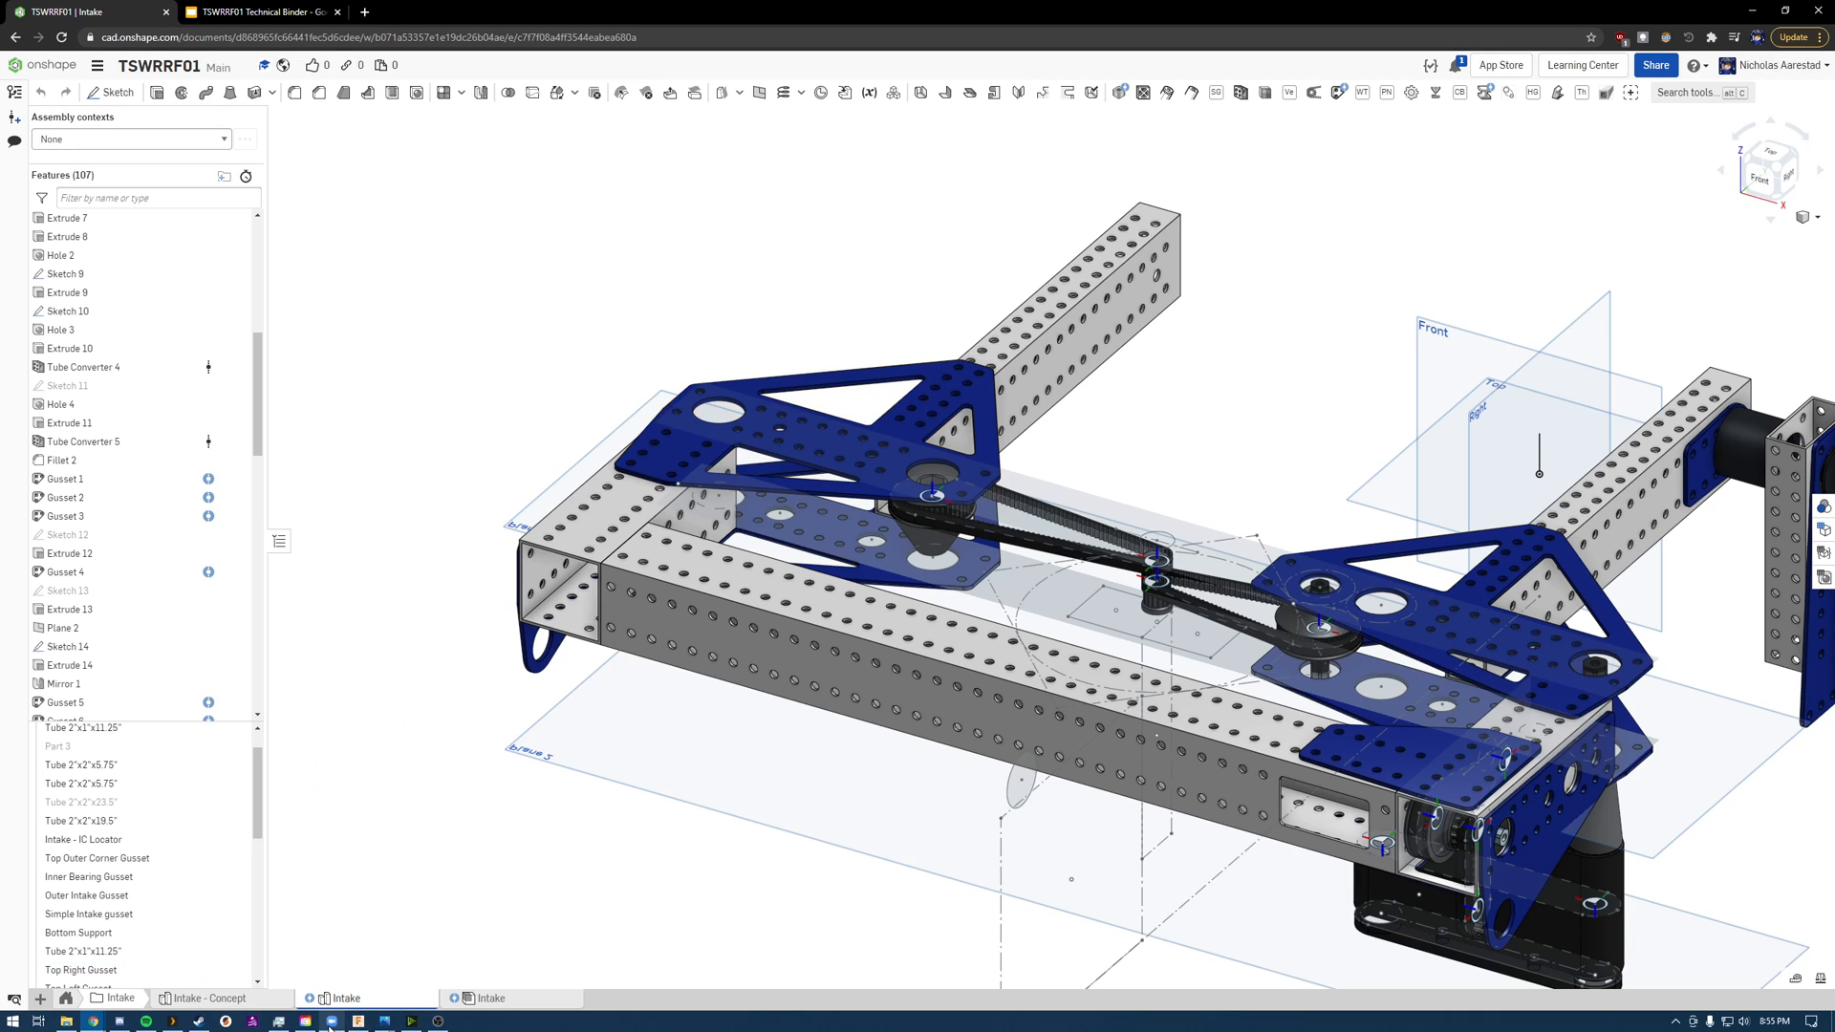
{"action": "left_click", "coordinate": [357, 1021]}
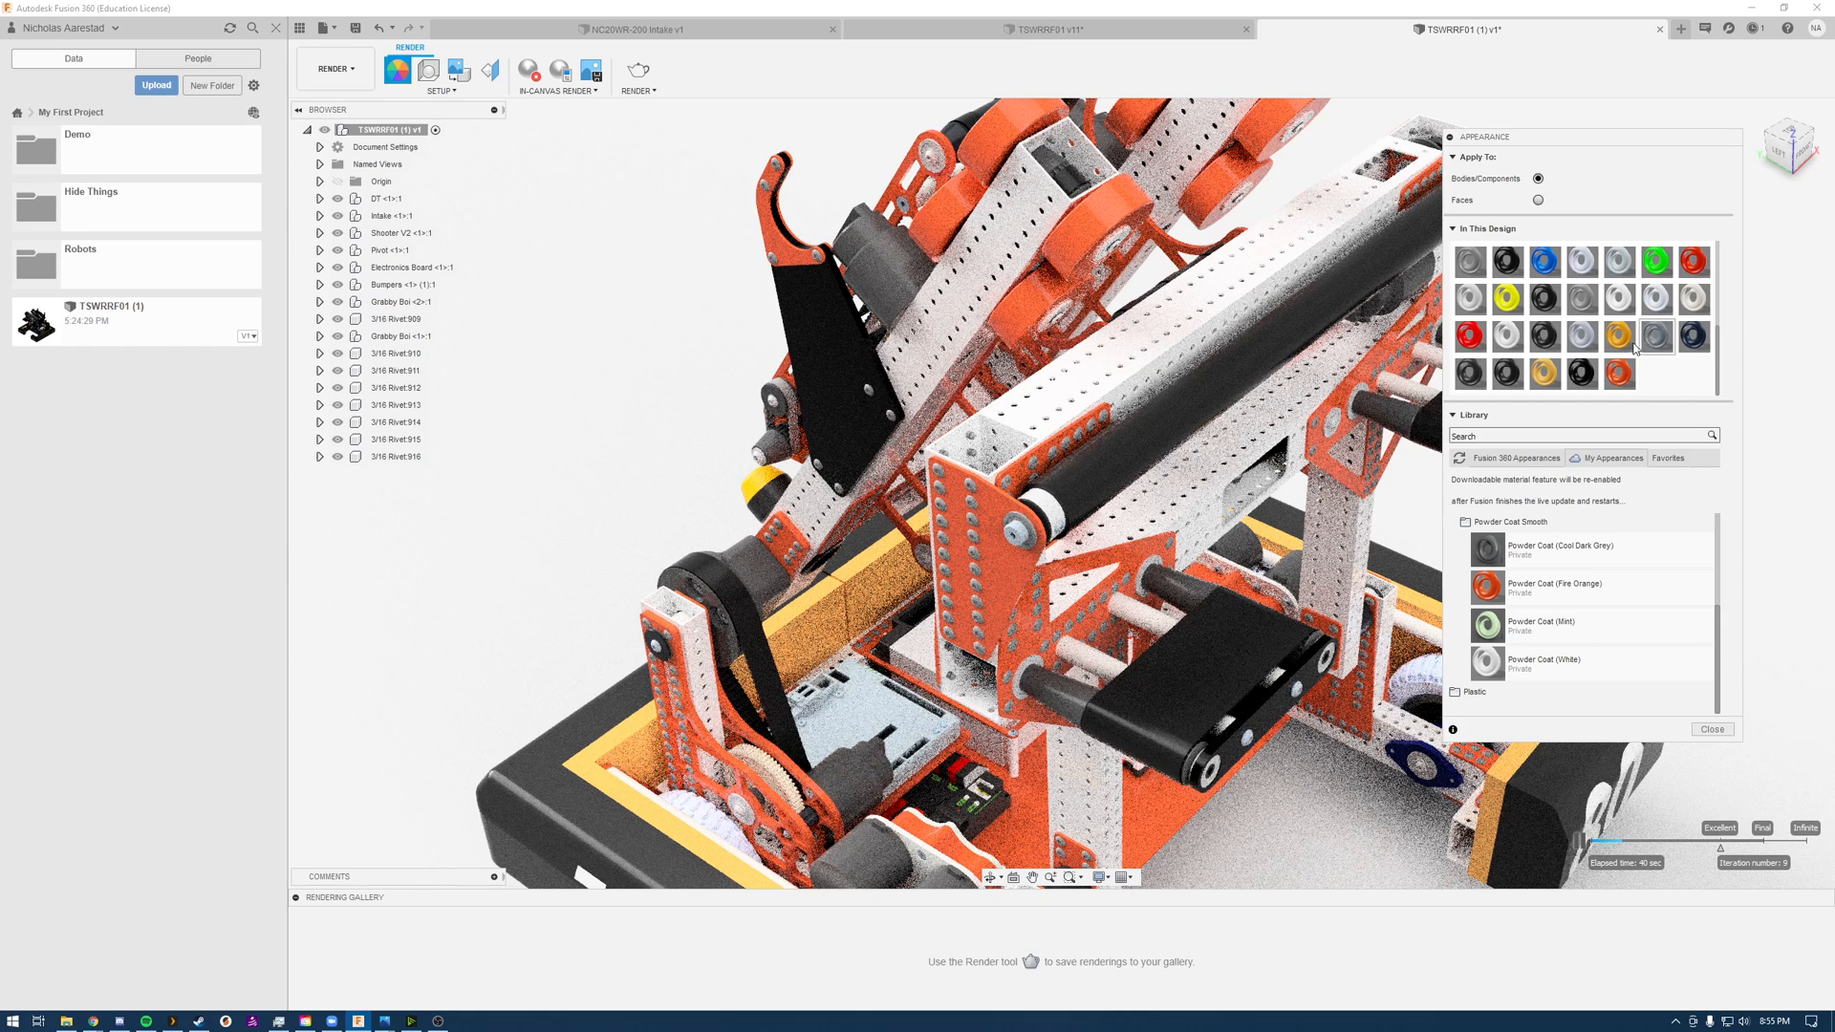
Step: Rename the design's Powder Coat (Fire Orange) appearance as Powder Coat (Blue)
{"action": "right_click", "coordinate": [1619, 366]}
{"action": "left_click", "coordinate": [1653, 380]}
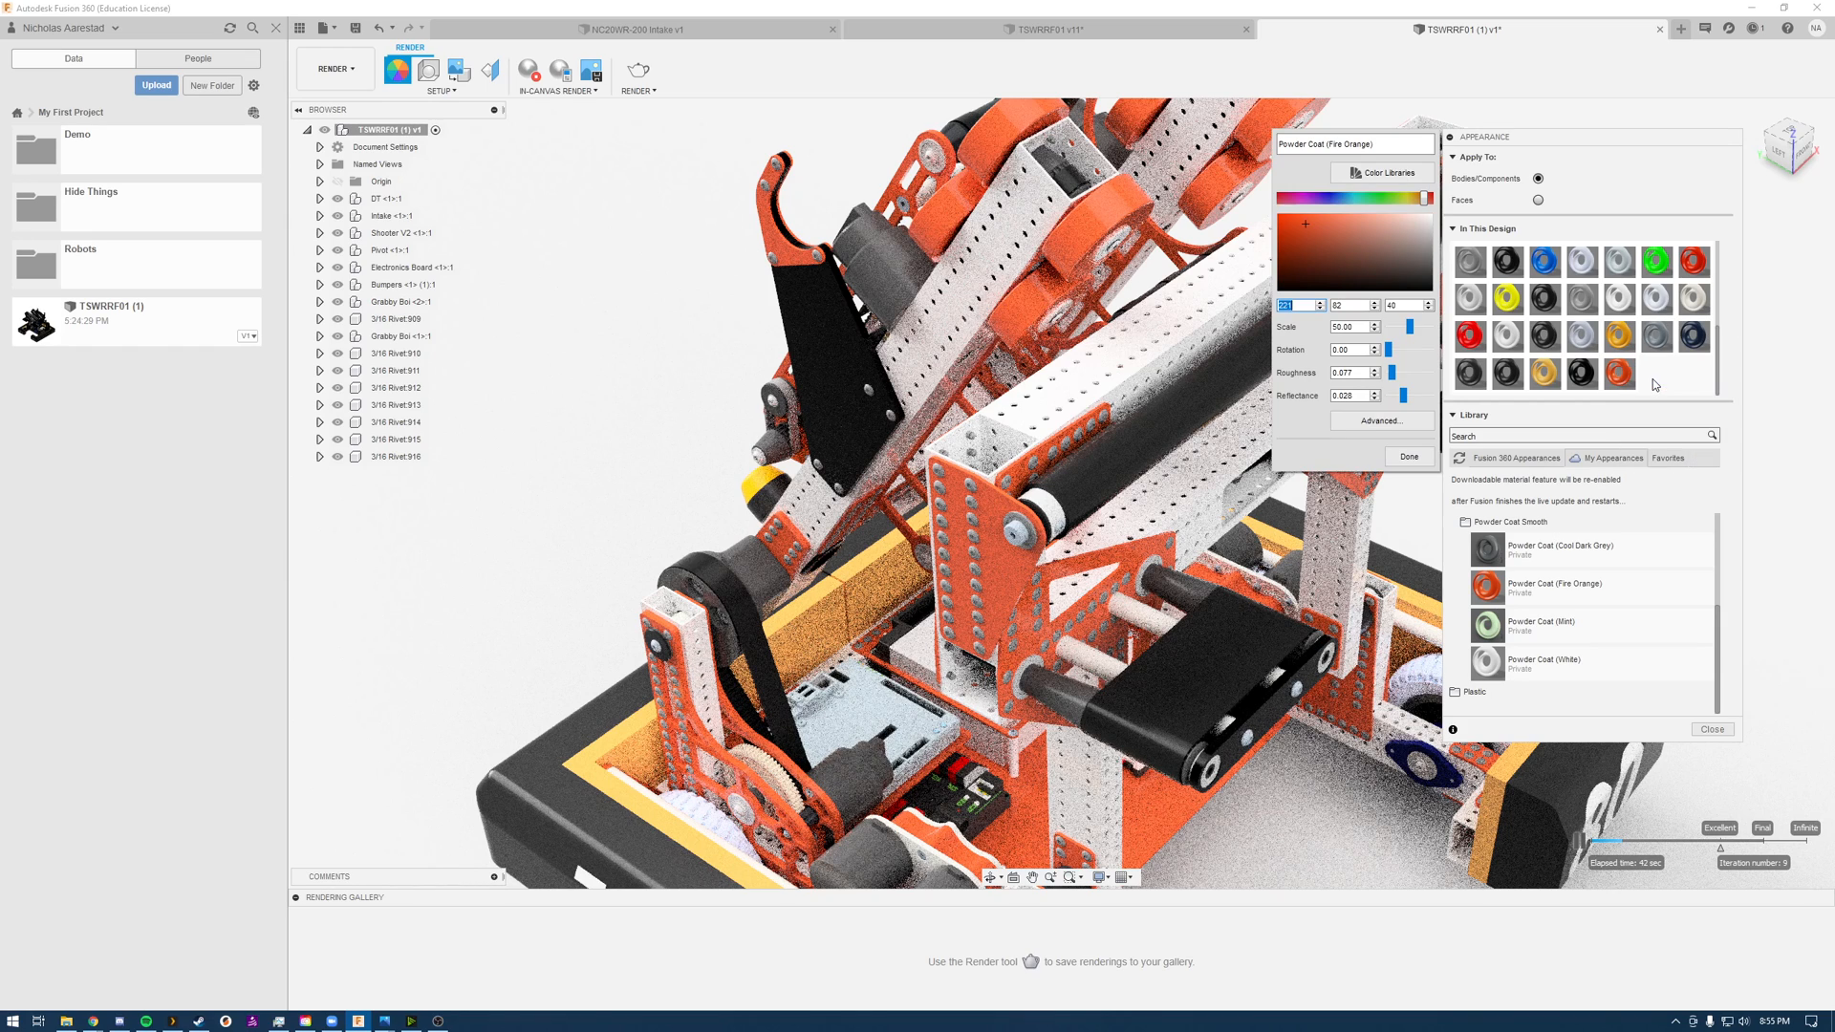
{"action": "left_click", "coordinate": [1339, 144]}
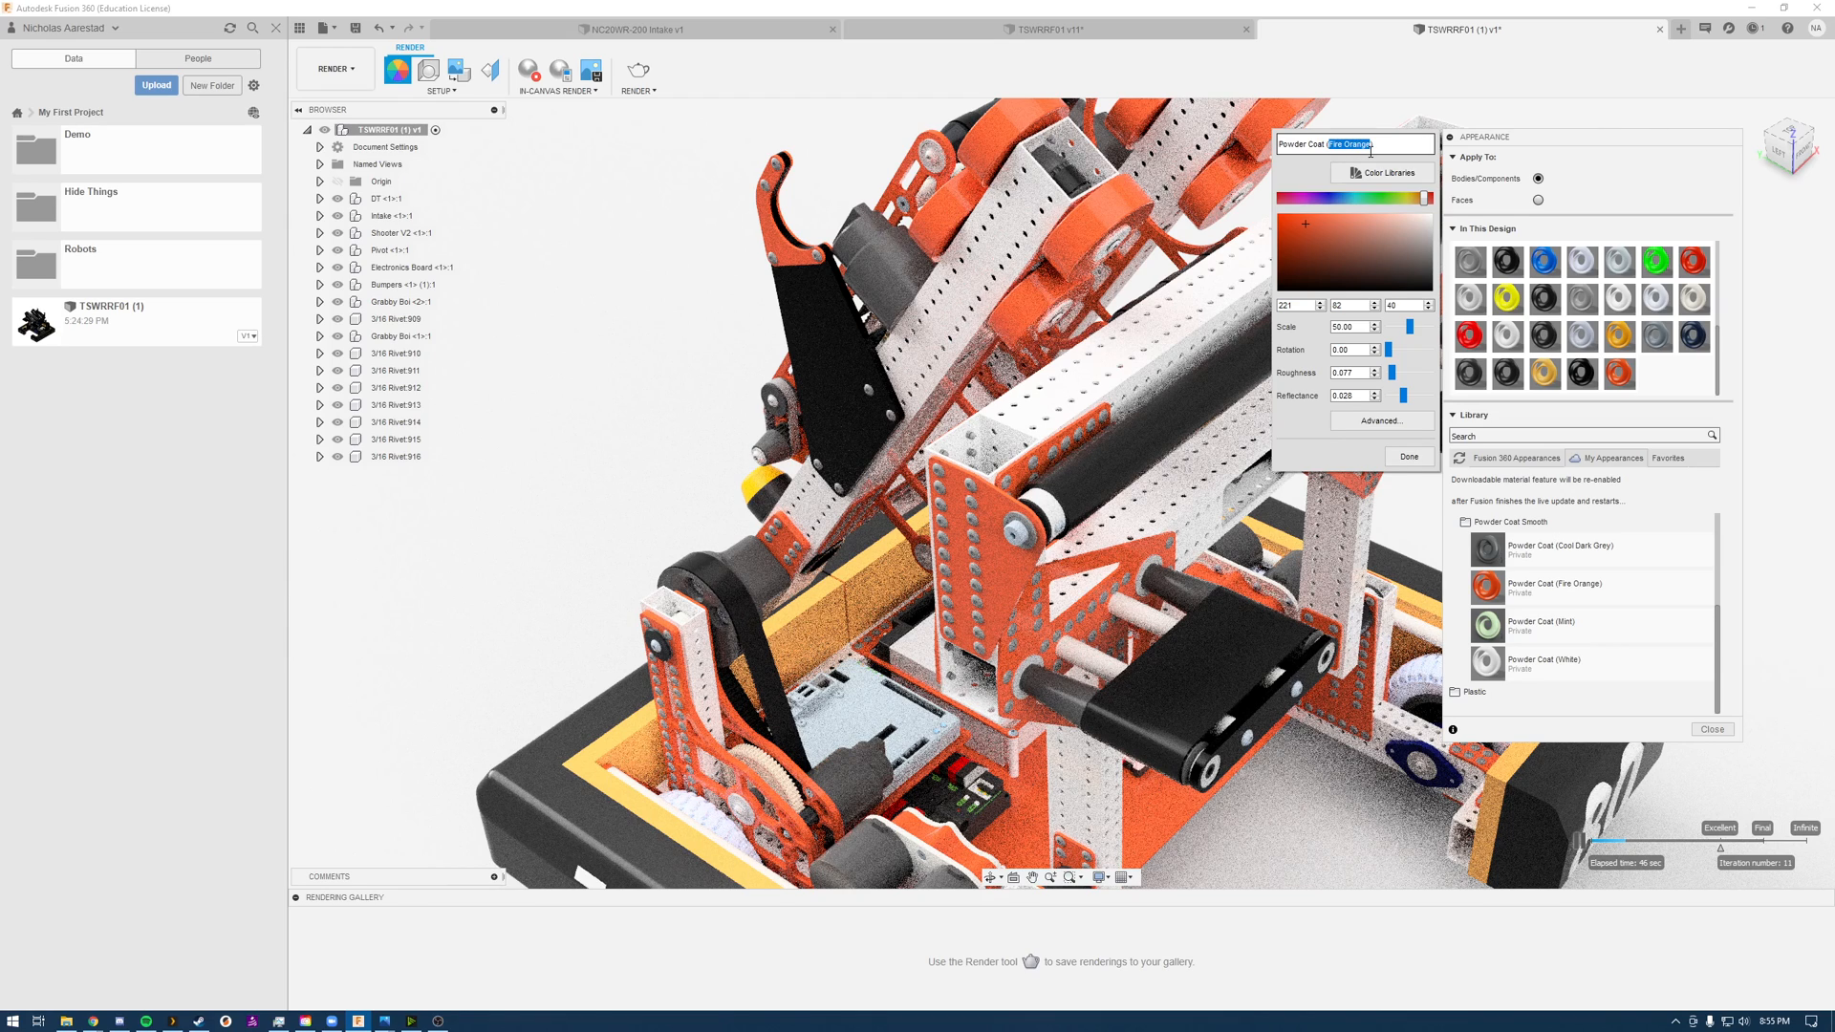
Step: Set the color of the Powder Coat (Blue) appearance to RGB 20, 40, 137
{"action": "double_click", "coordinate": [1292, 304]}
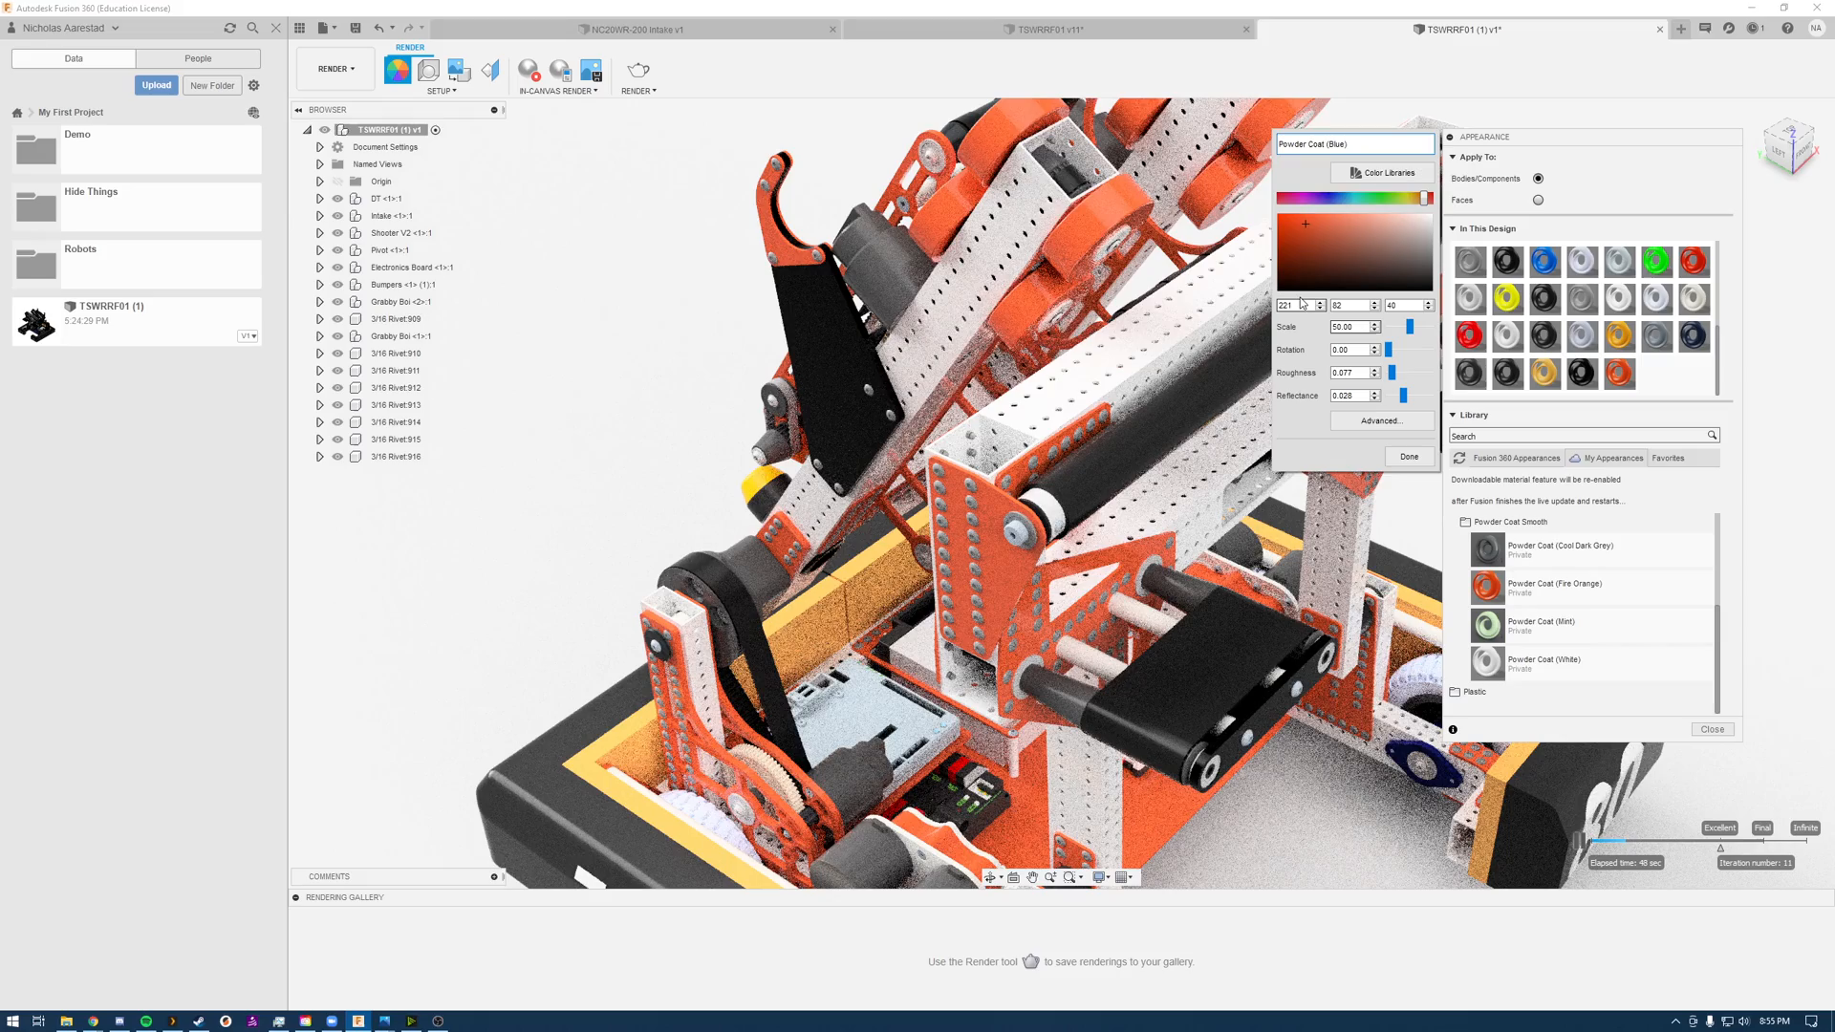
{"action": "type", "text": "20"}
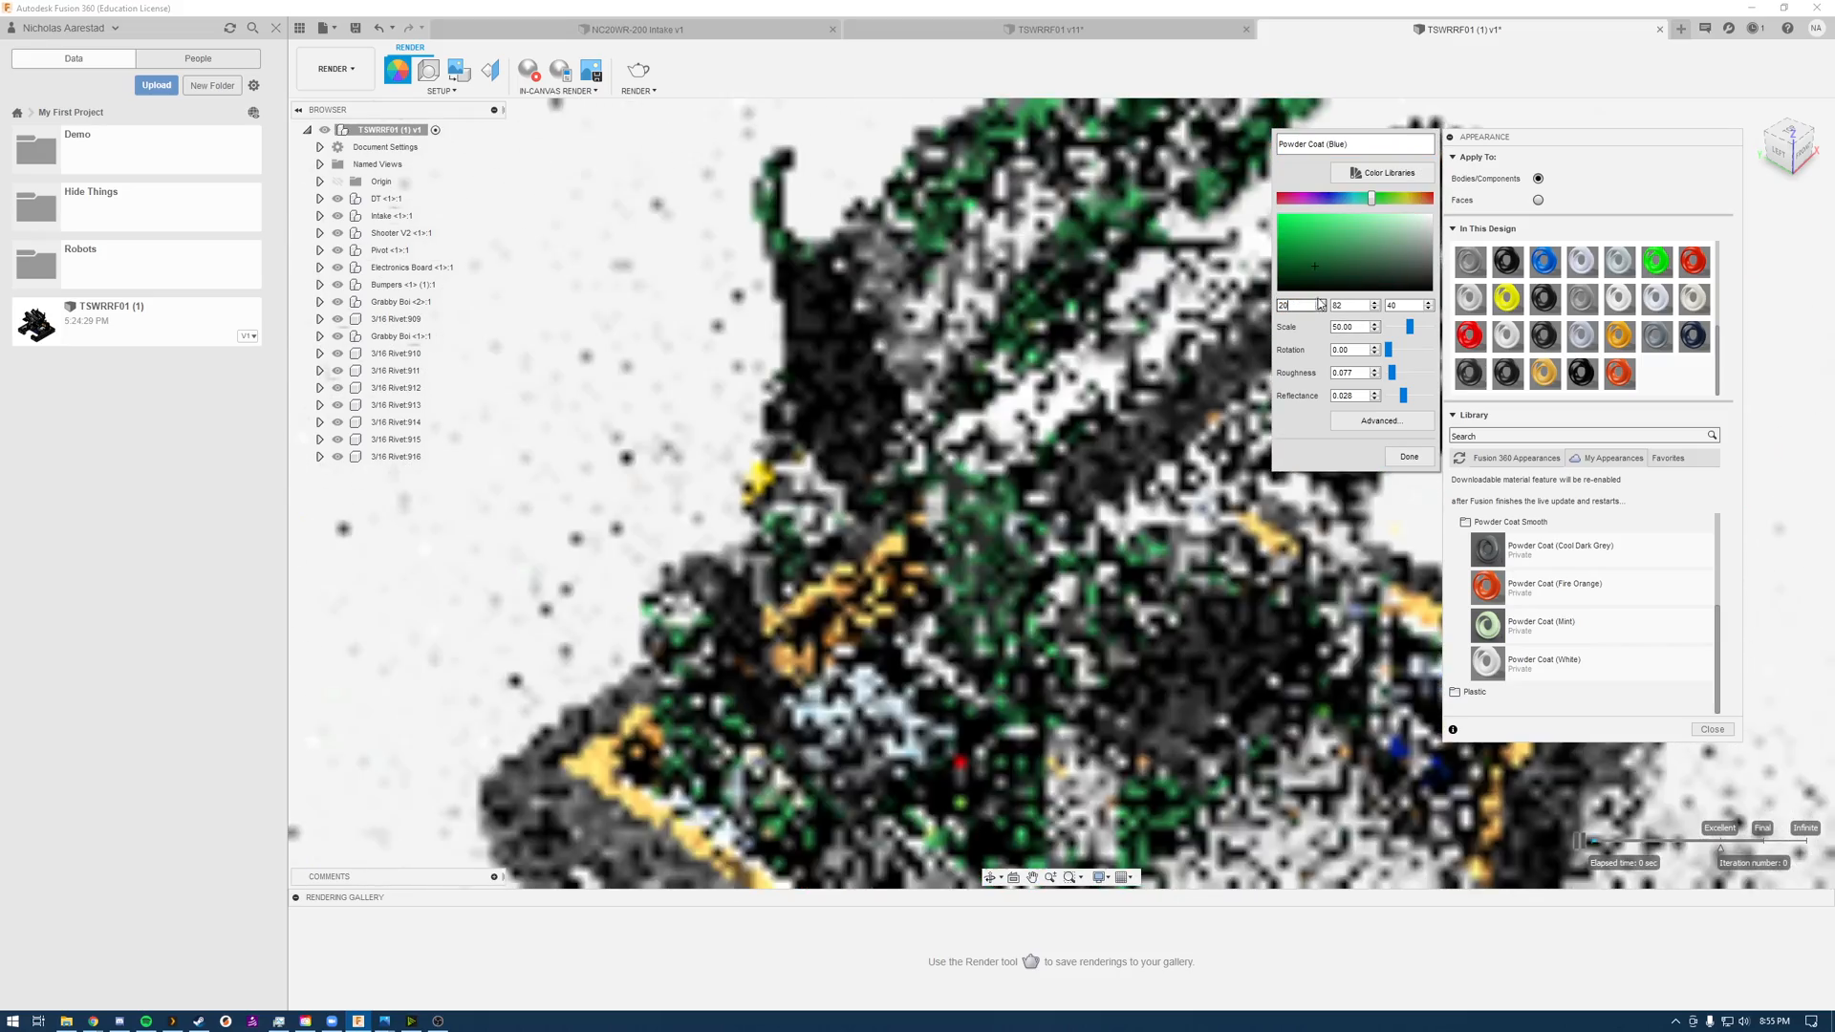
{"action": "double_click", "coordinate": [1350, 304]}
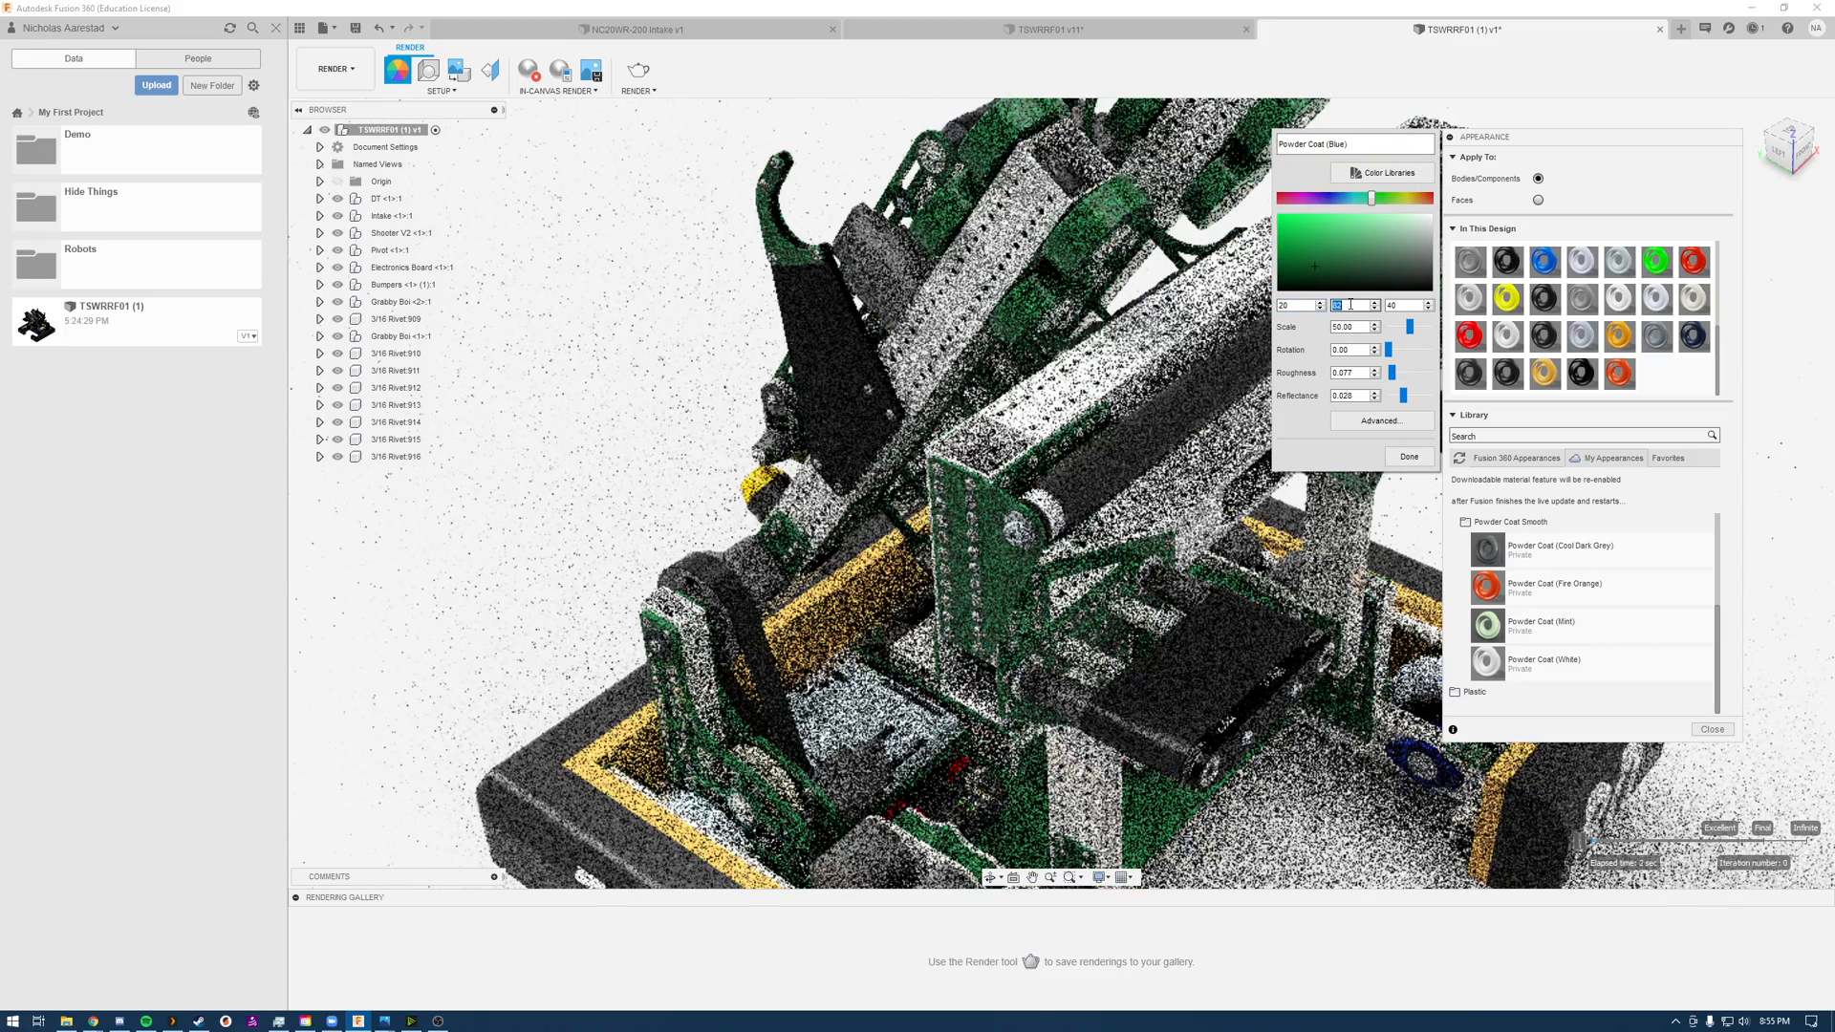
{"action": "type", "text": "40"}
{"action": "left_click", "coordinate": [1407, 304]}
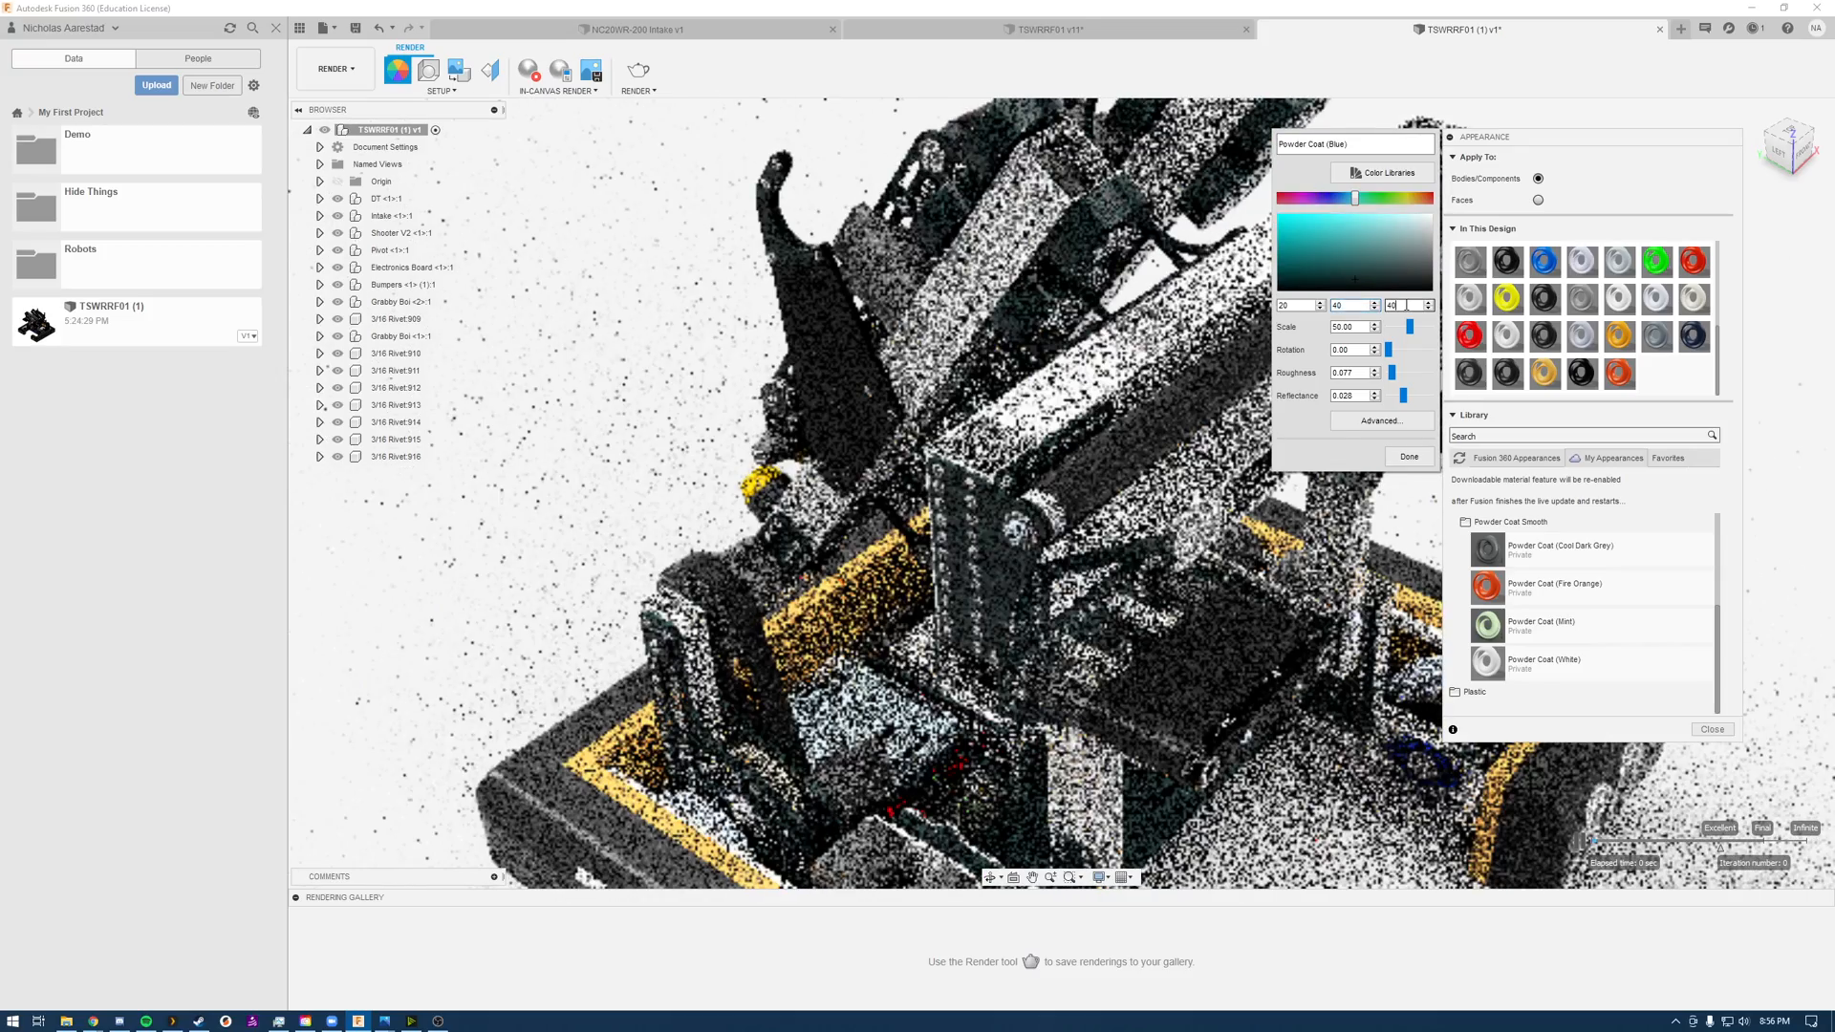
{"action": "type", "text": "137"}
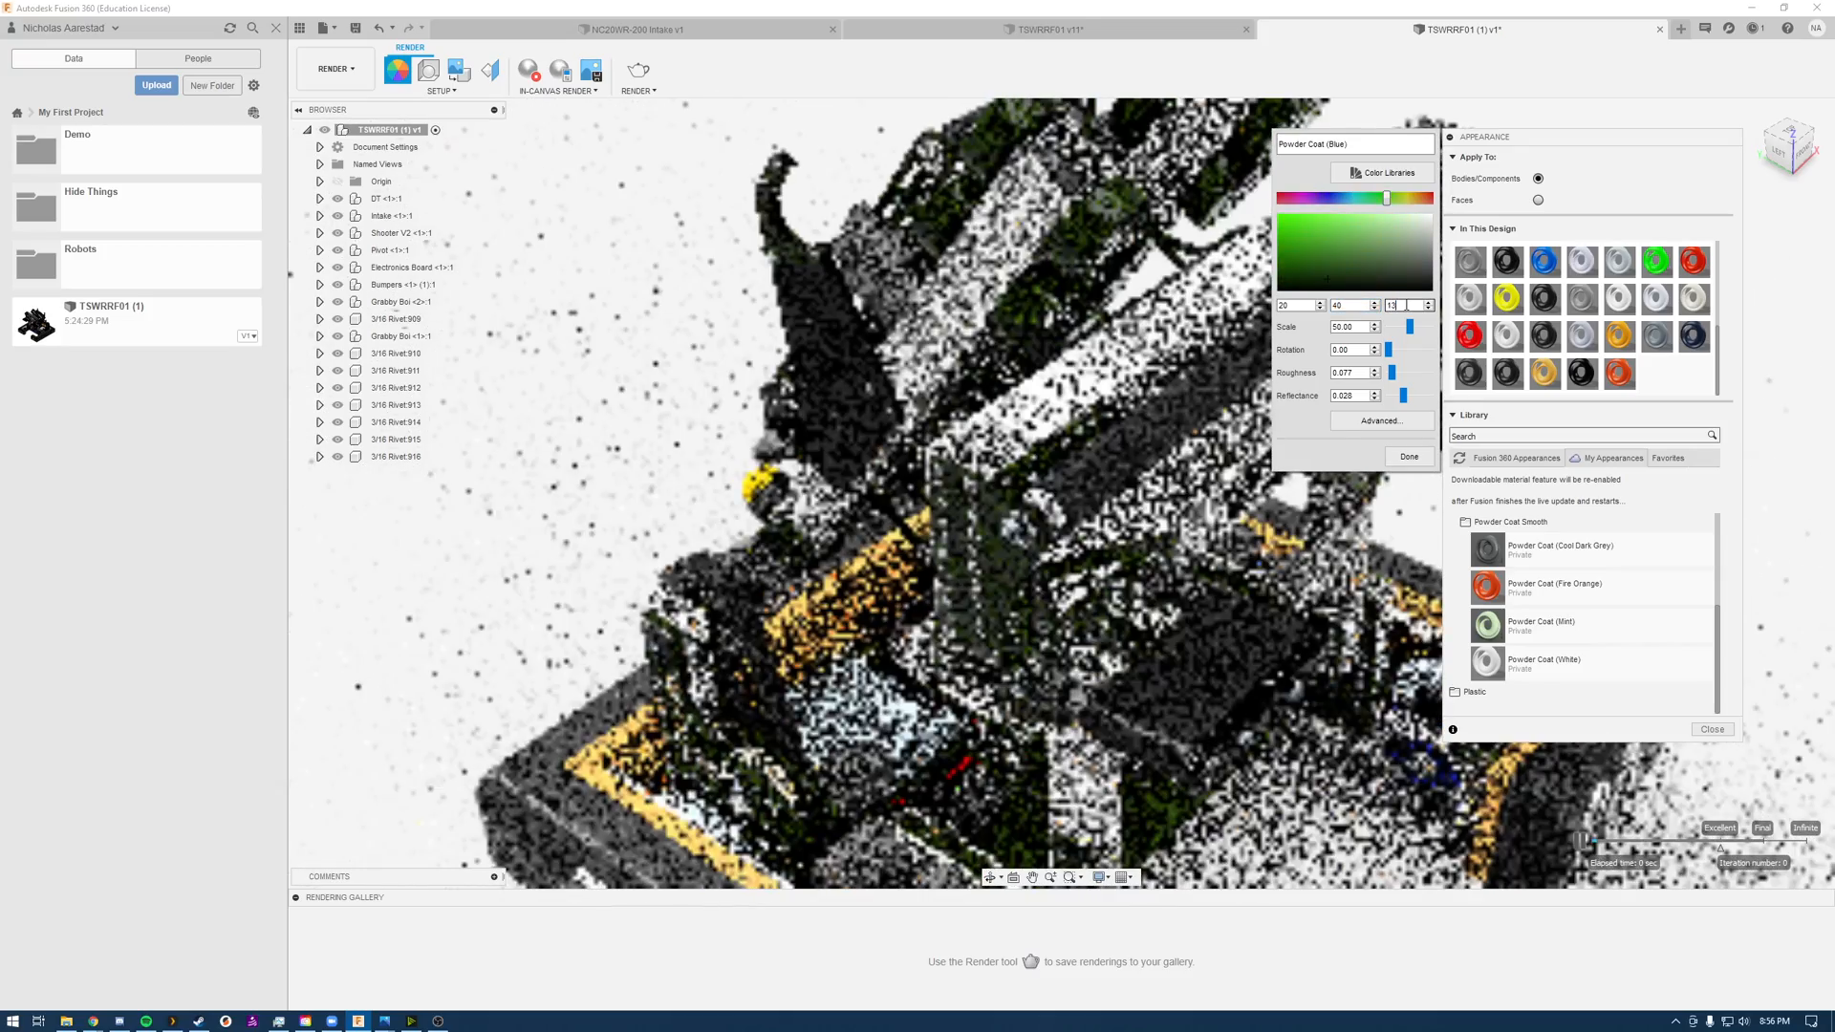
{"action": "left_click", "coordinate": [1409, 456]}
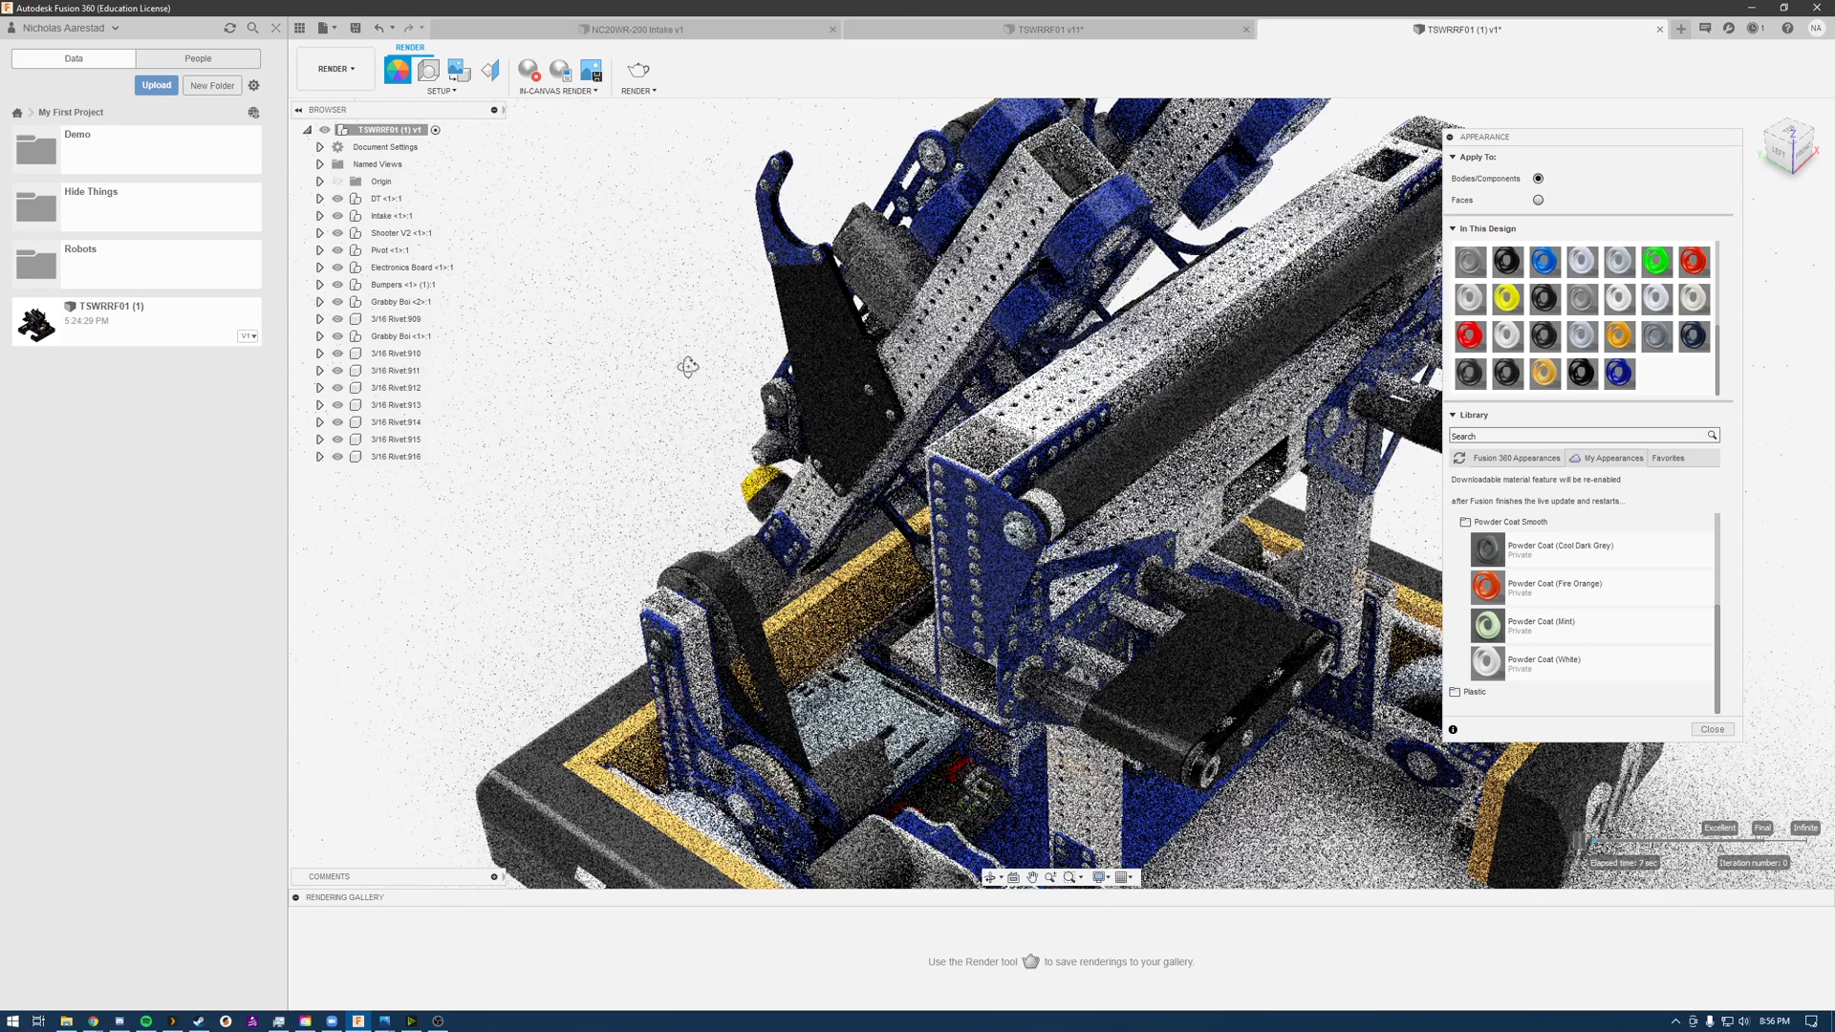
Step: Apply the transparent plastic Polycarbonate (Dark Tinted) to the black side plate below the hook
{"action": "middle_click_drag", "start_coordinate": [688, 378], "coordinate": [744, 364], "text": "shift"}
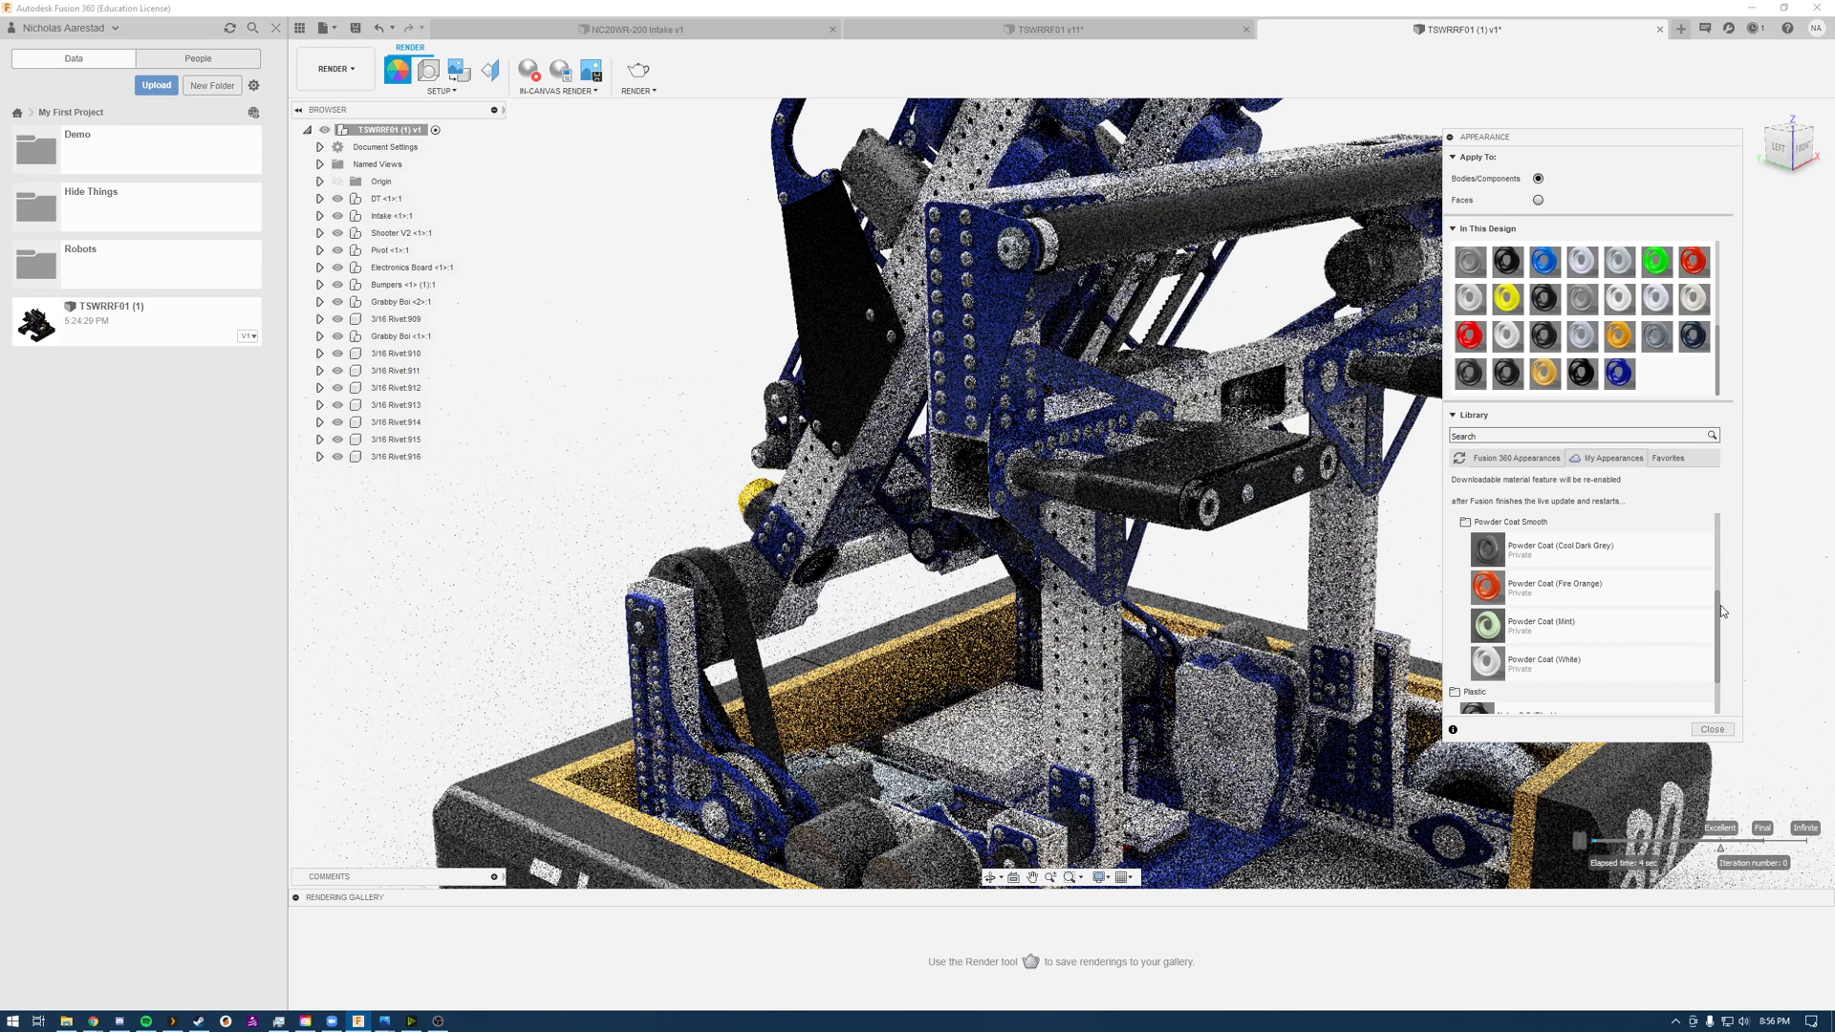
{"action": "left_click_drag", "start_coordinate": [1720, 604], "coordinate": [1720, 634]}
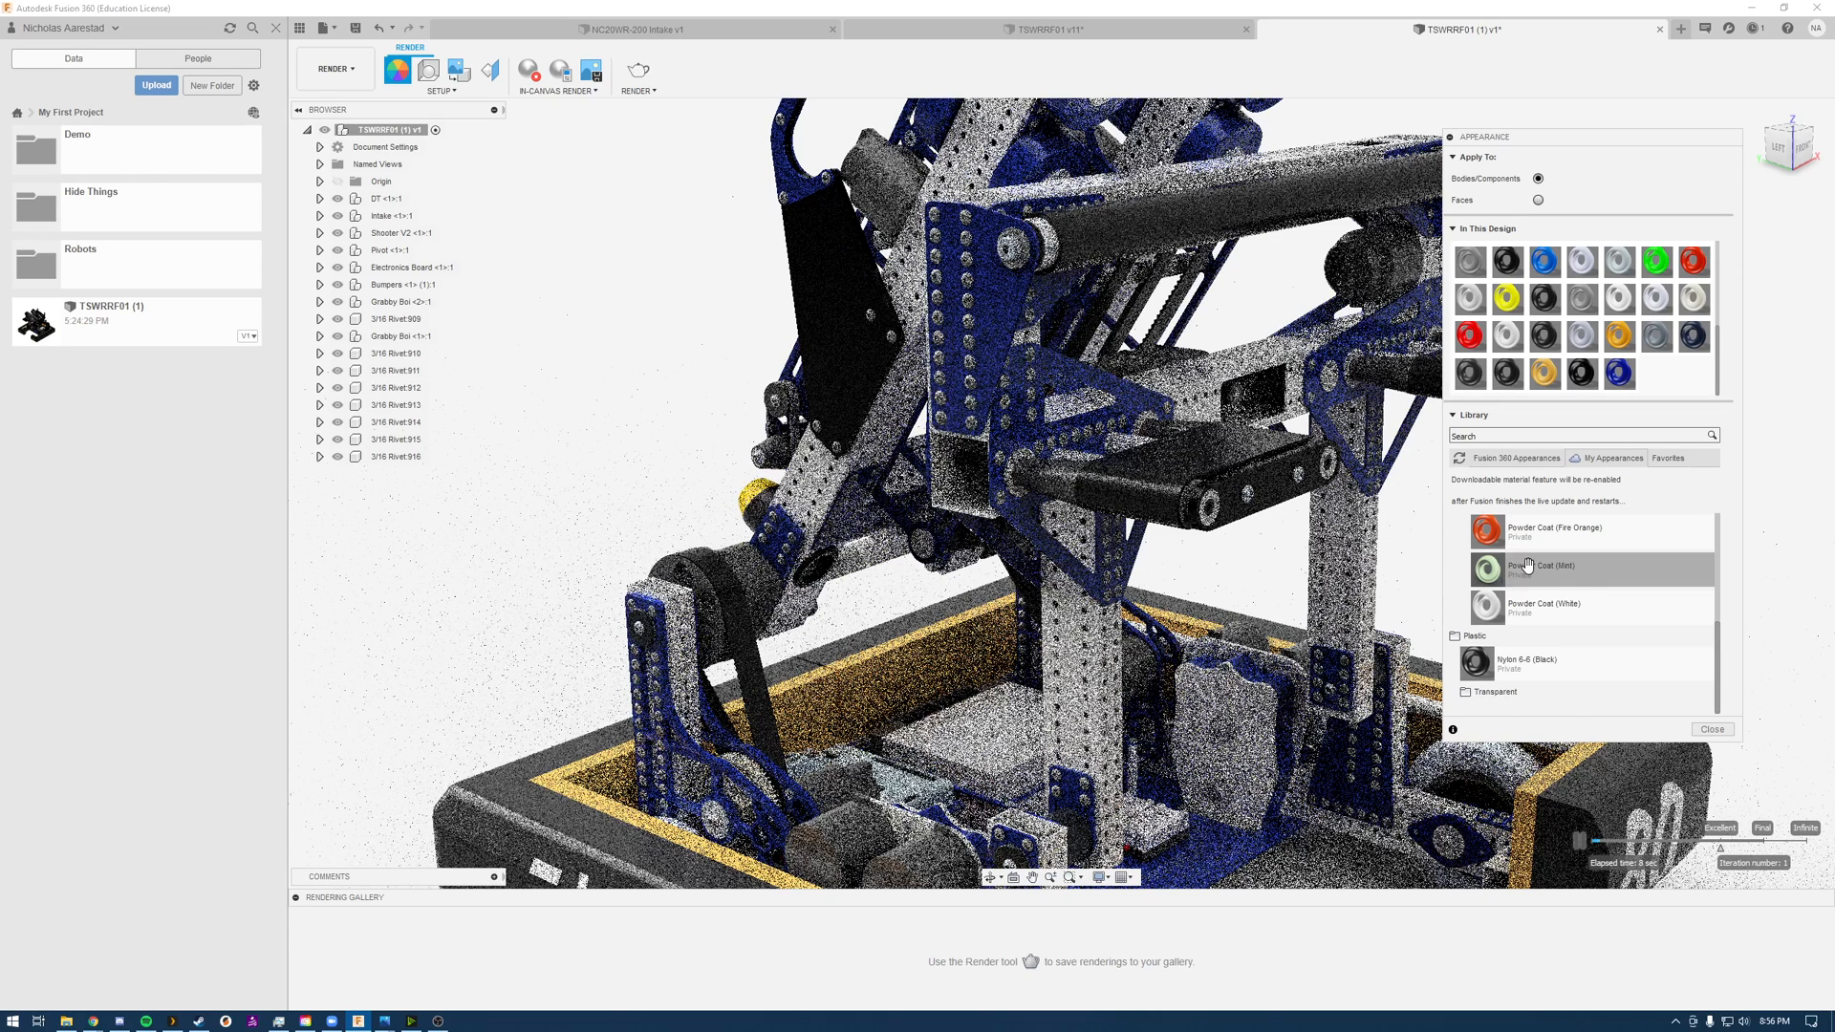
{"action": "scroll", "coordinate": [1513, 688], "scroll_direction": "down", "scroll_amount": 1}
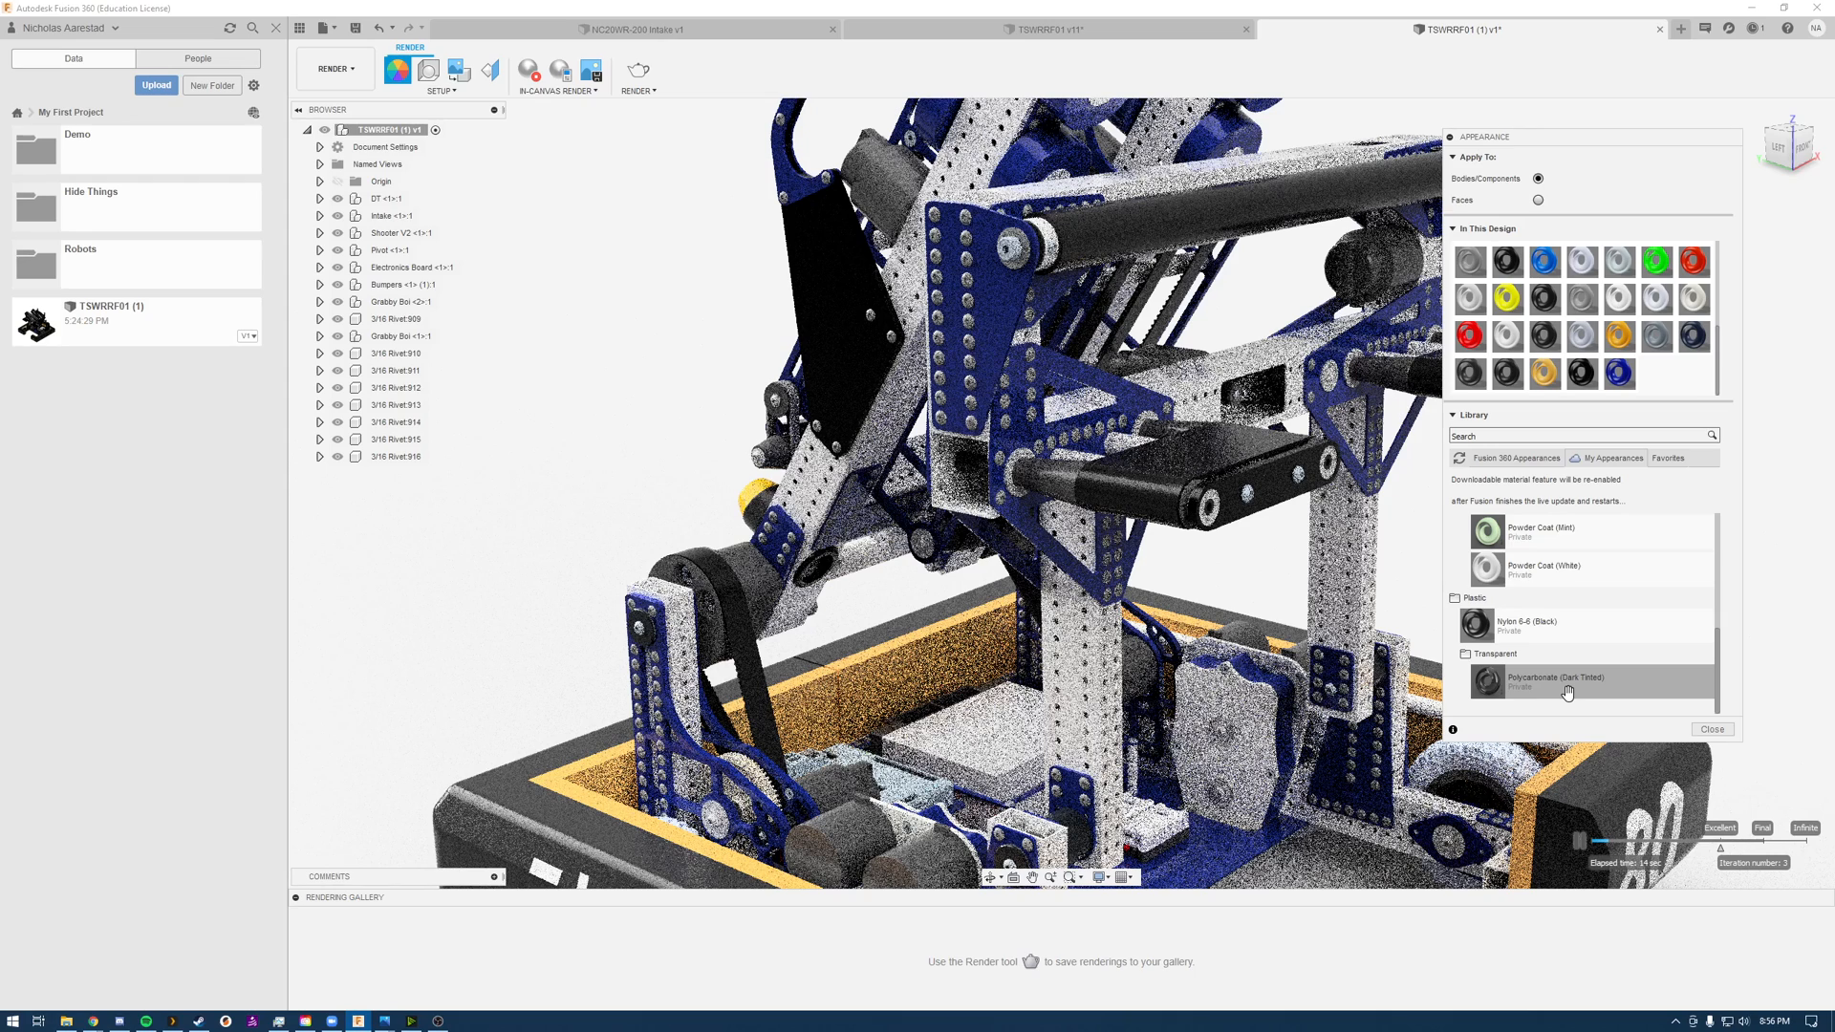
{"action": "left_click_drag", "start_coordinate": [1567, 691], "coordinate": [838, 311]}
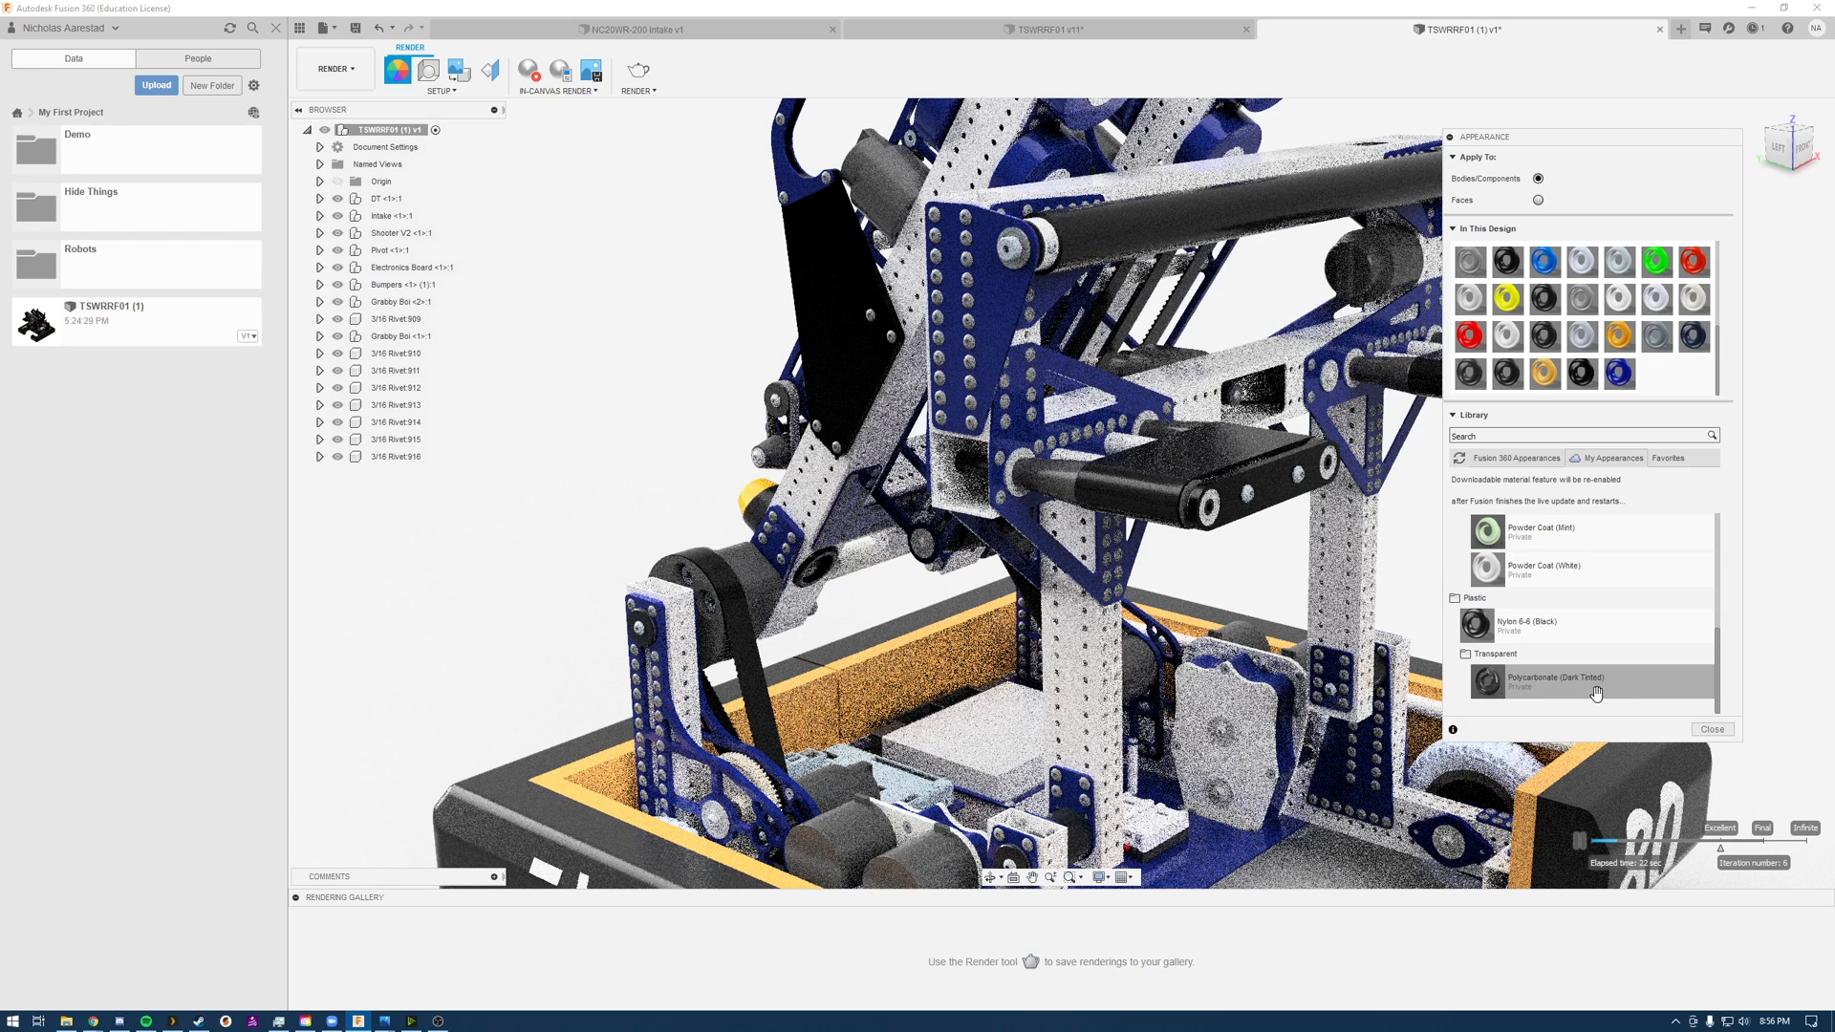
{"action": "left_click_drag", "start_coordinate": [1589, 689], "coordinate": [825, 293]}
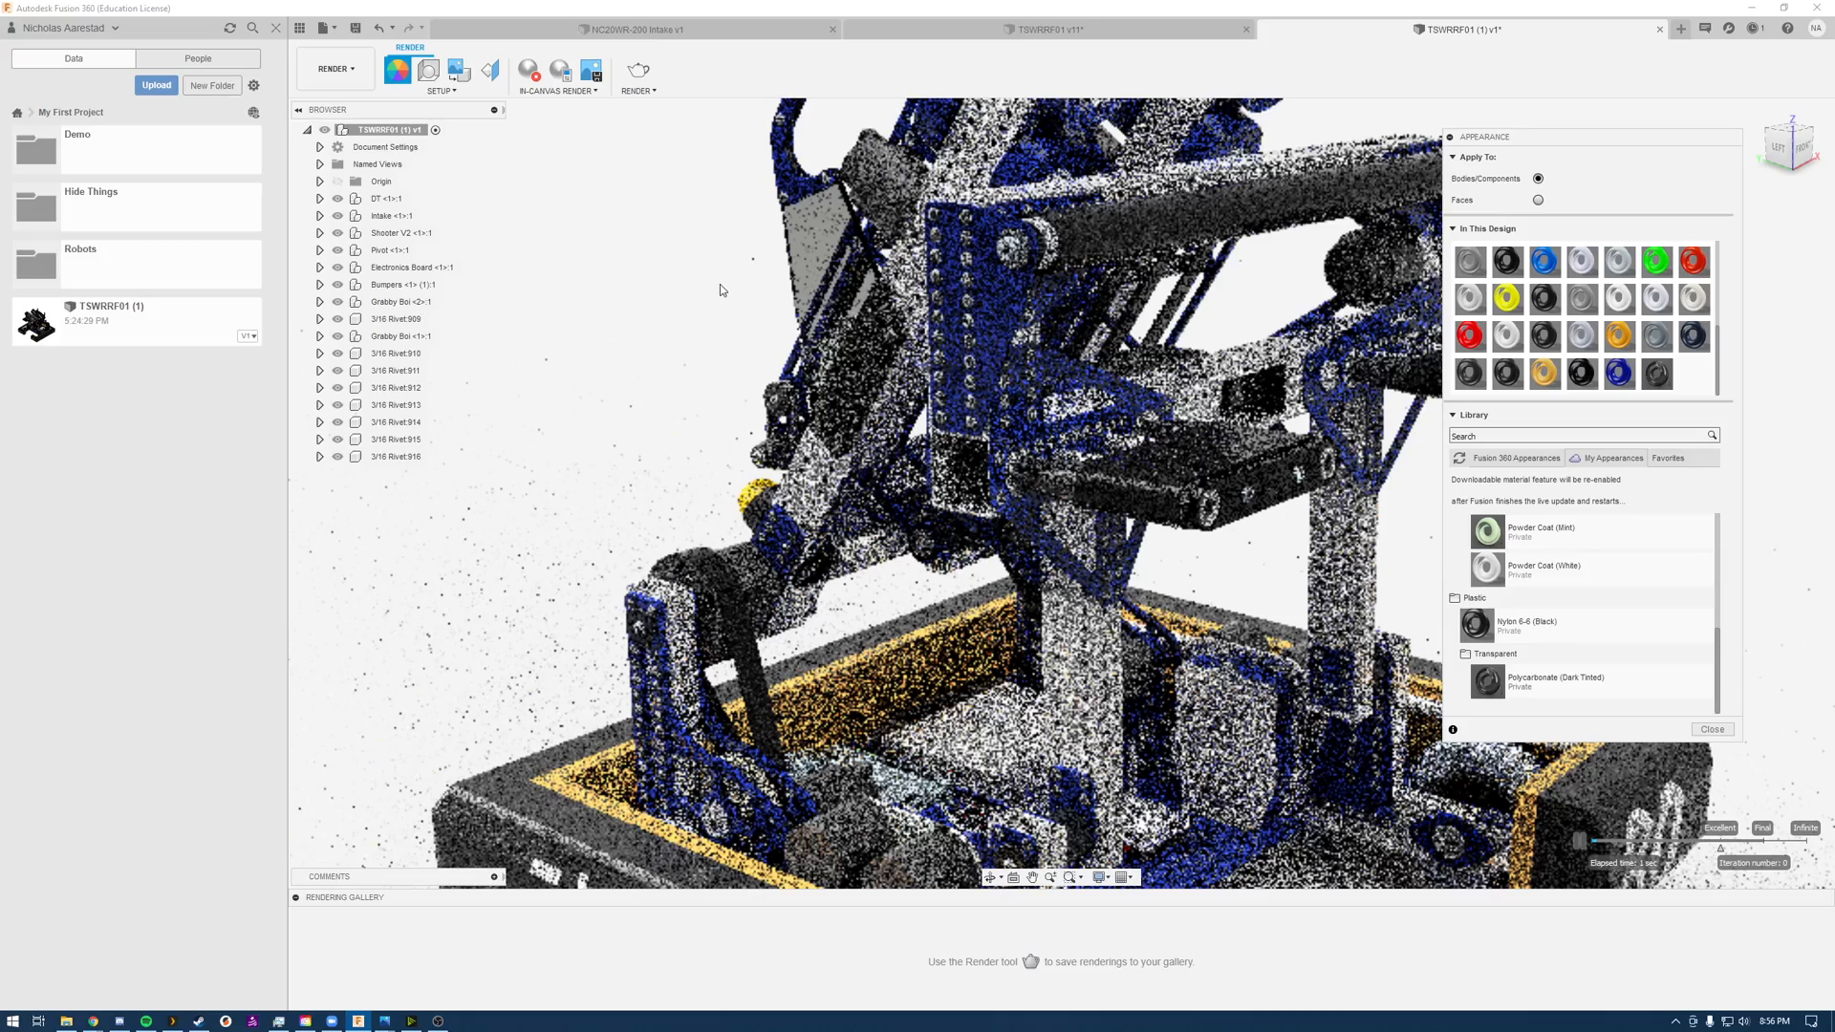
Step: Examine the tinted polycarbonate hook plate in the in-canvas render from the opposite side of the robot
{"action": "middle_click_drag", "start_coordinate": [791, 284], "coordinate": [496, 283], "text": "shift"}
{"action": "scroll", "coordinate": [862, 352], "scroll_direction": "down", "scroll_amount": 2}
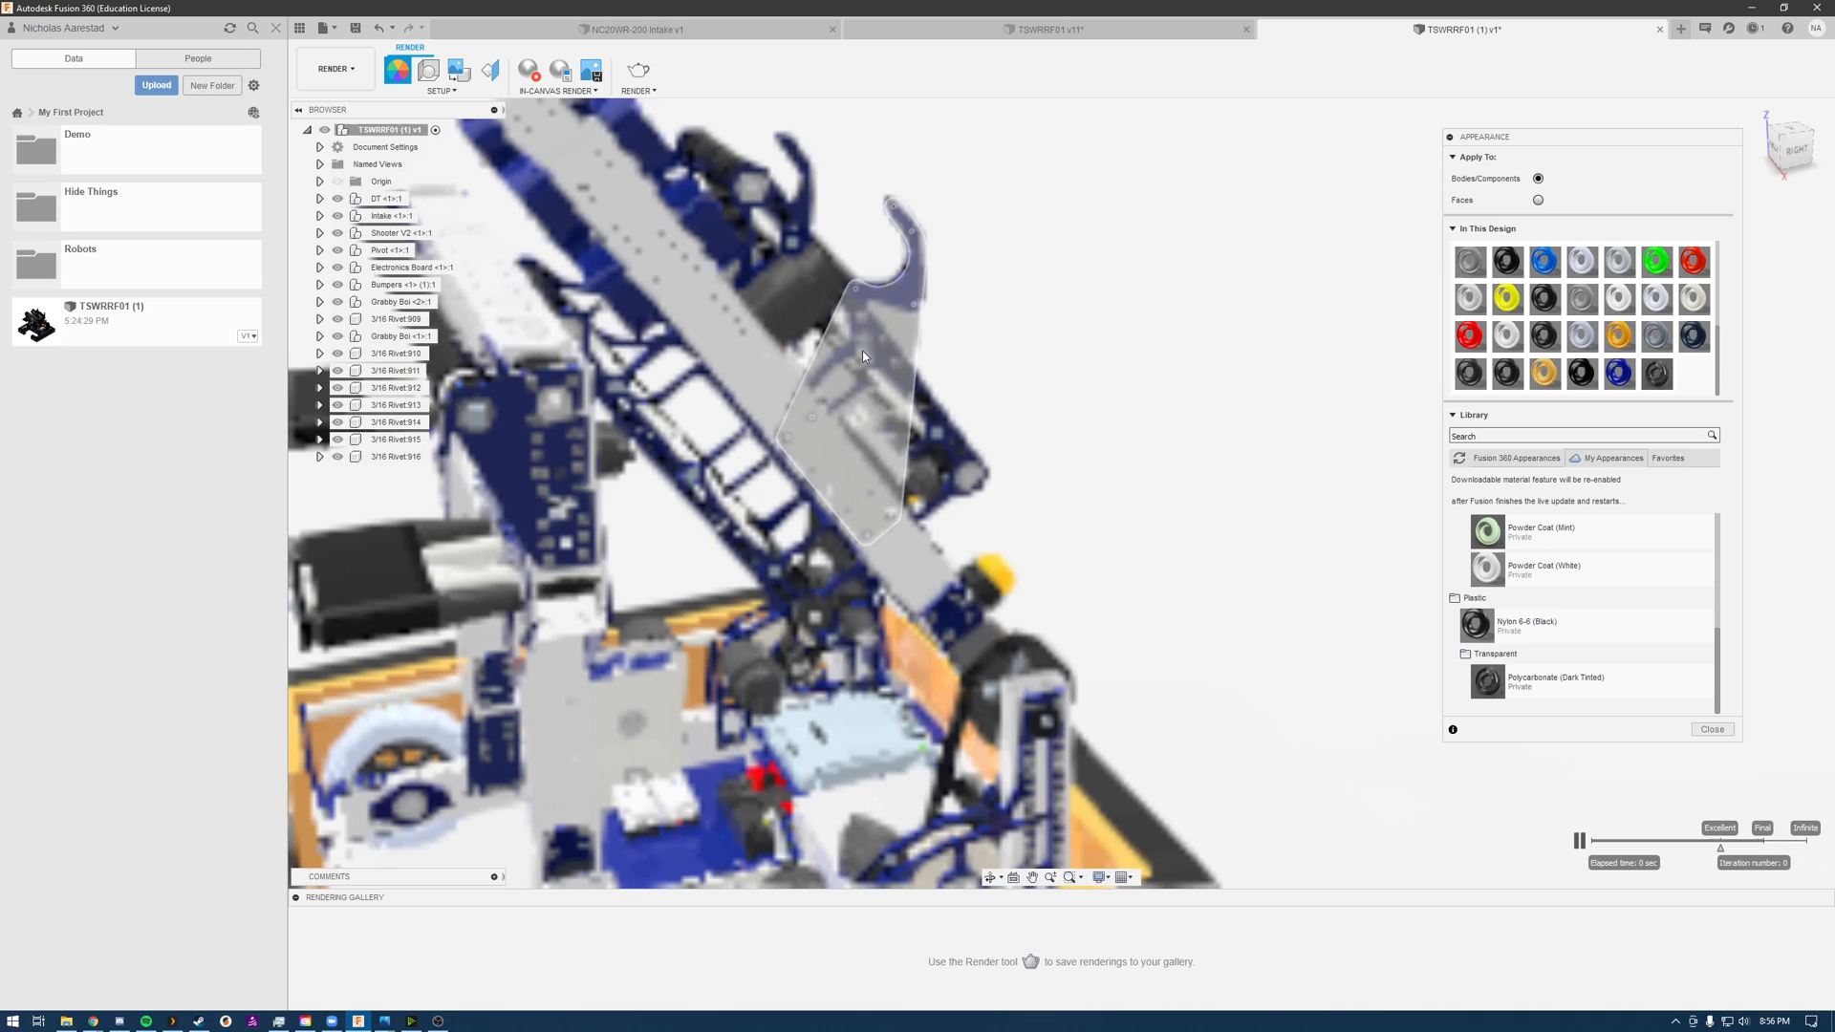
{"action": "scroll", "coordinate": [862, 352], "scroll_direction": "up", "scroll_amount": 4}
{"action": "scroll", "coordinate": [862, 350], "scroll_direction": "up", "scroll_amount": 2}
{"action": "middle_click_drag", "start_coordinate": [1200, 330], "coordinate": [1049, 428], "text": "shift"}
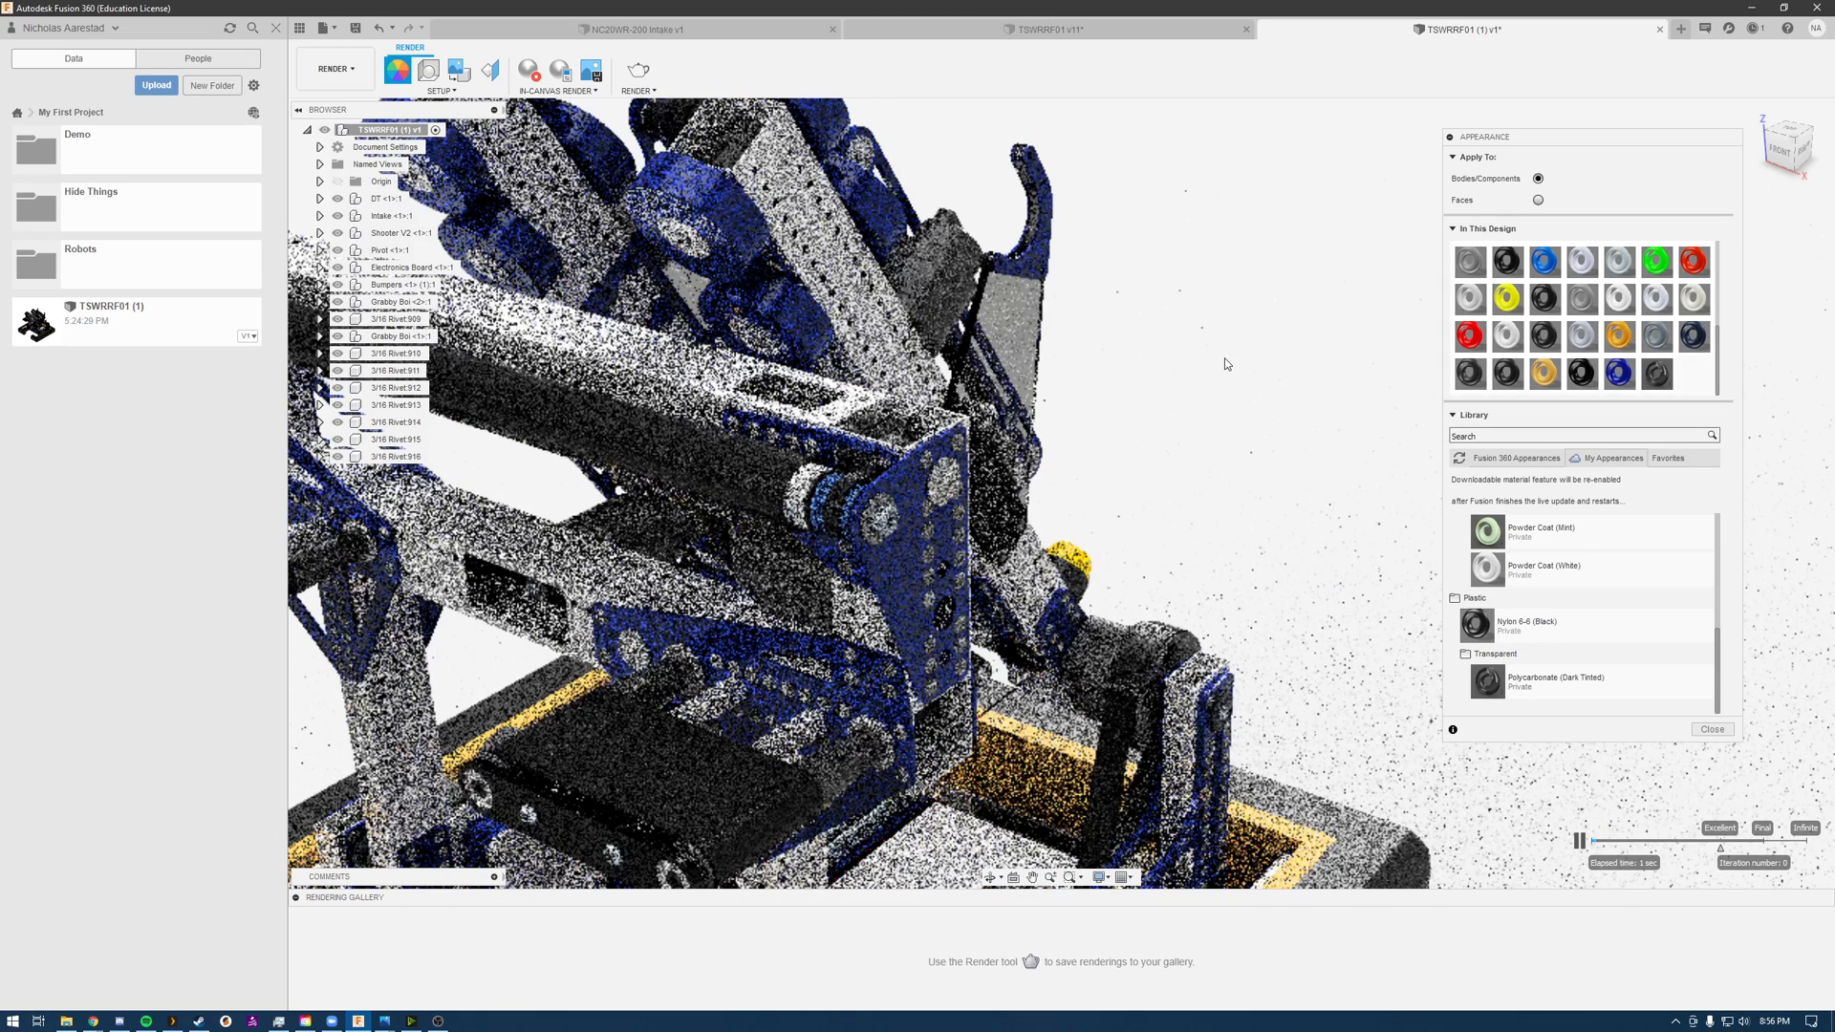
Step: Stop the in-canvas render and frame the whole robot from the front in the normal view
{"action": "scroll", "coordinate": [1228, 331], "scroll_direction": "down", "scroll_amount": 4}
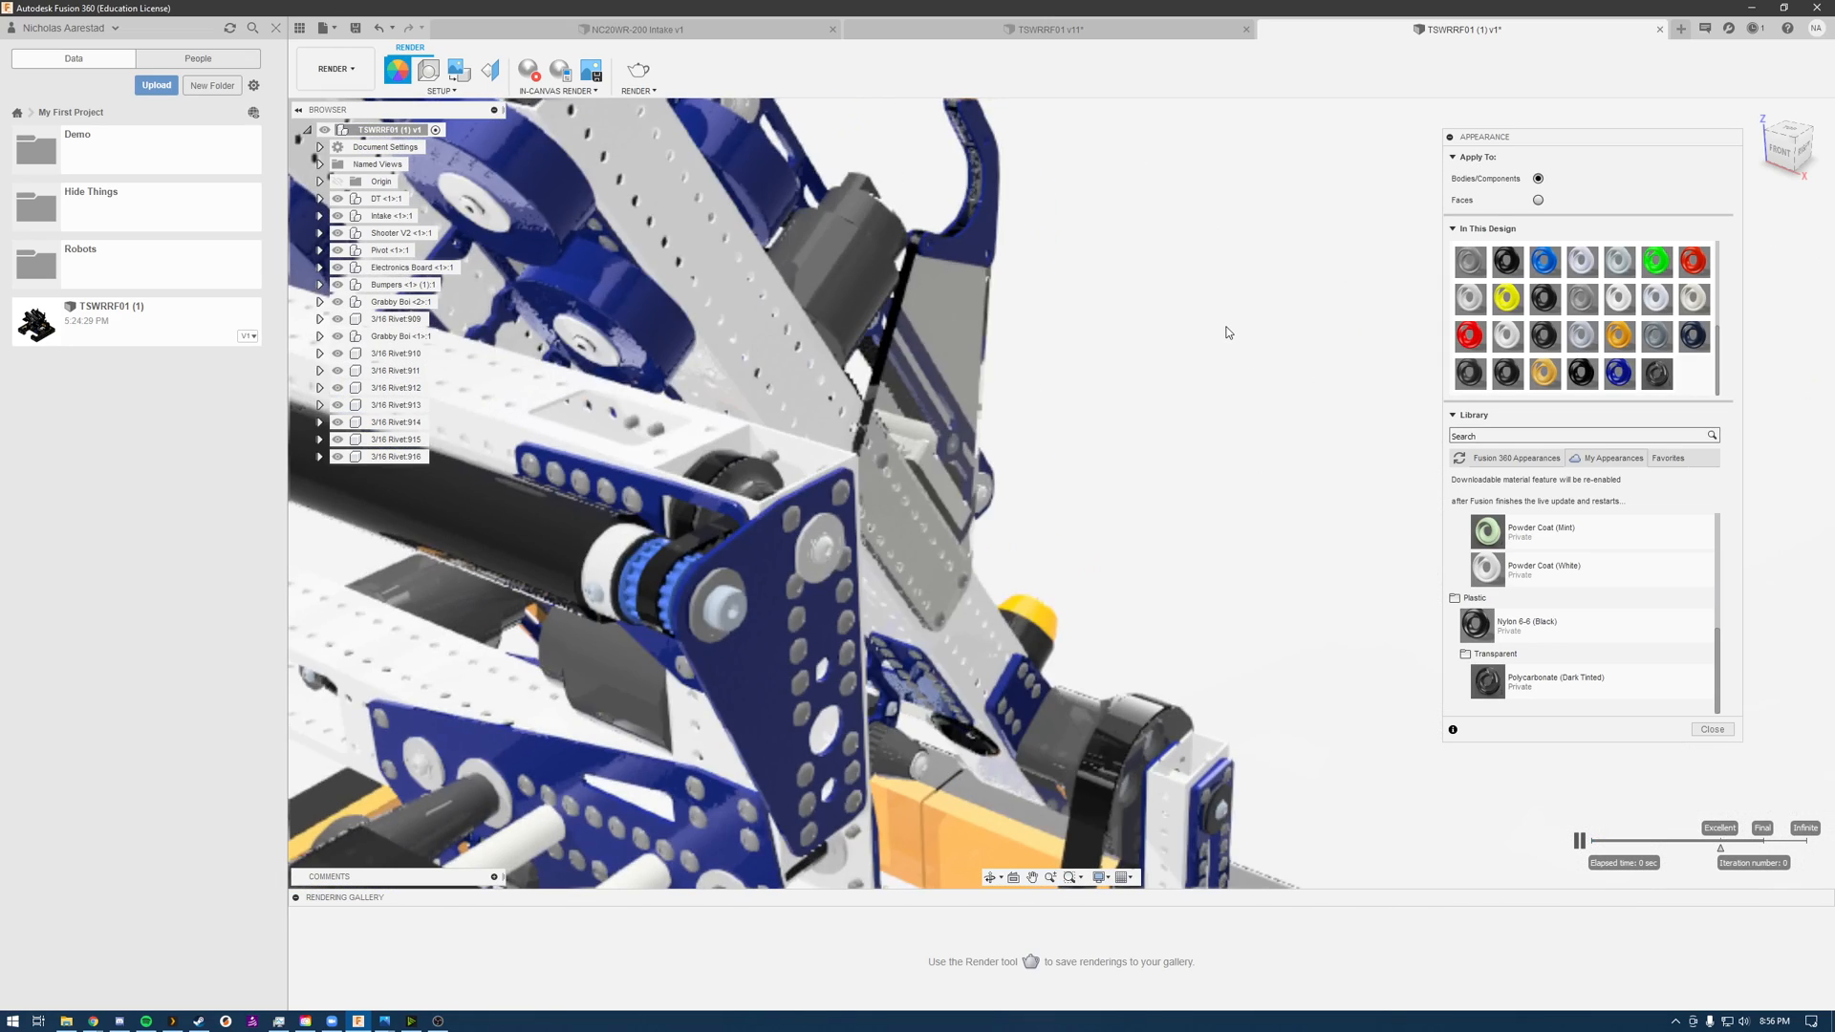
{"action": "scroll", "coordinate": [1228, 328], "scroll_direction": "down", "scroll_amount": 3}
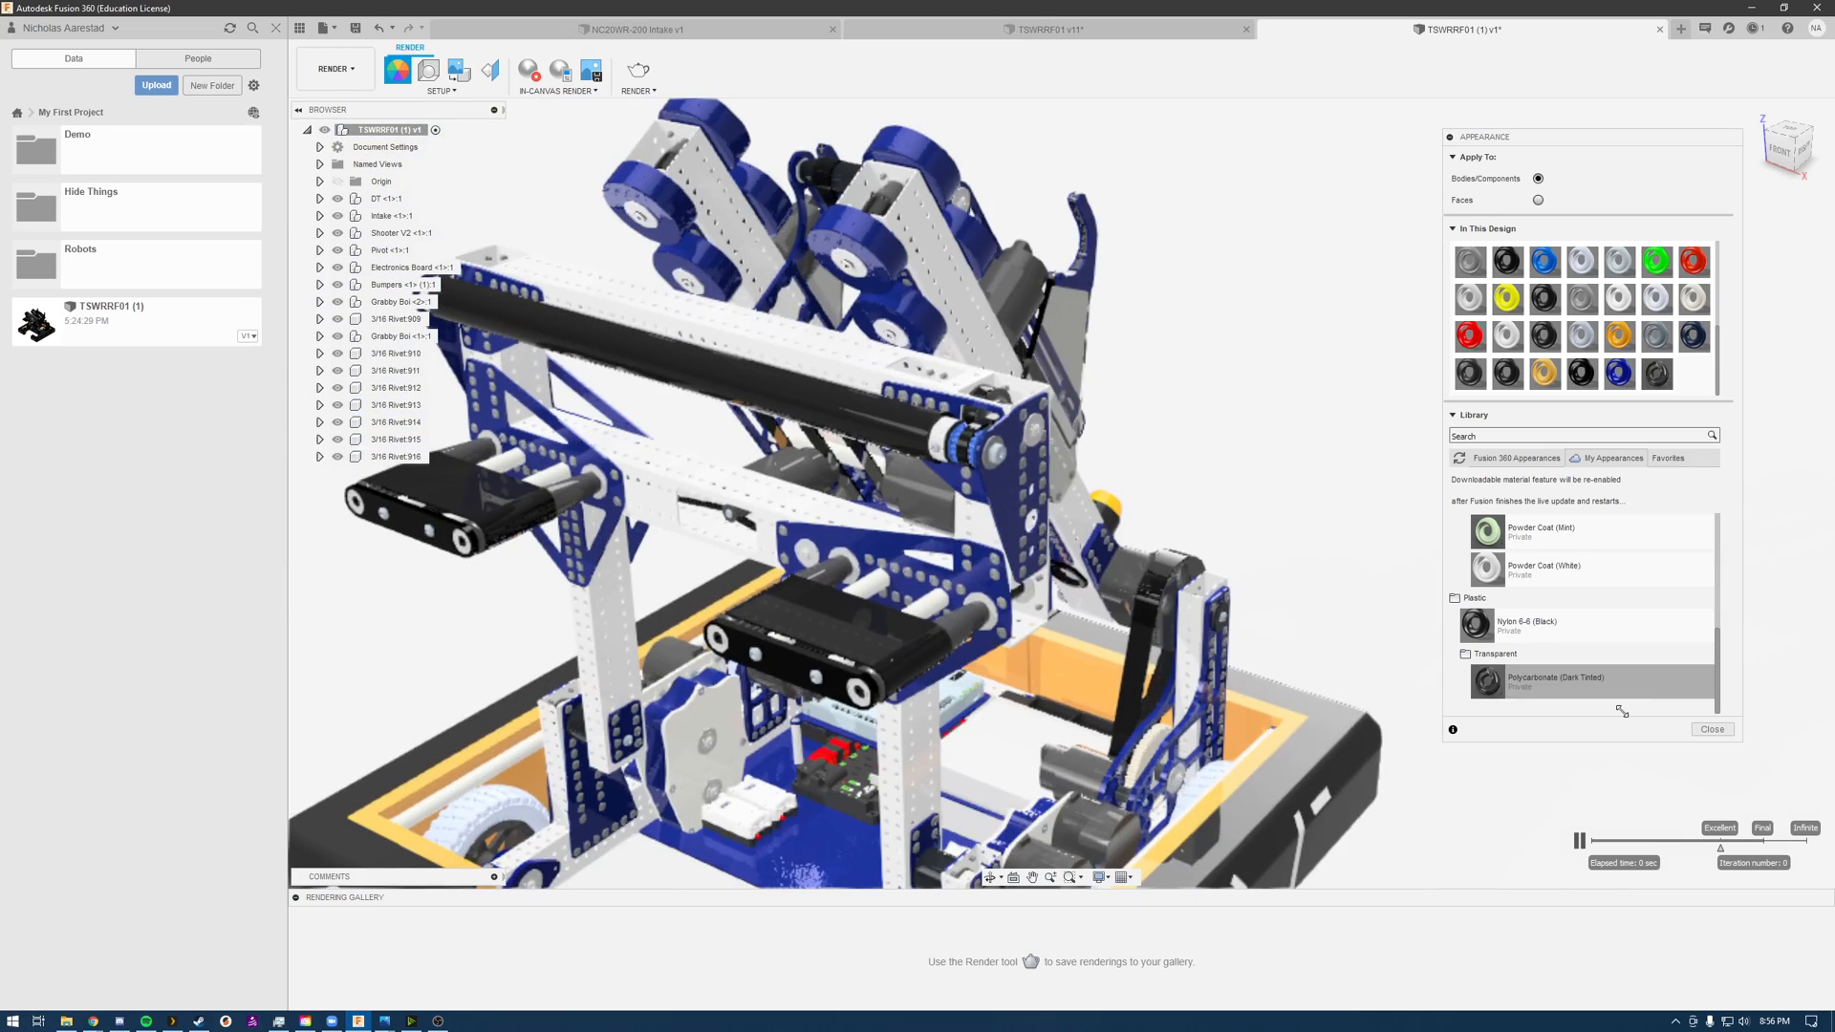
{"action": "left_click_drag", "start_coordinate": [1599, 688], "coordinate": [900, 661]}
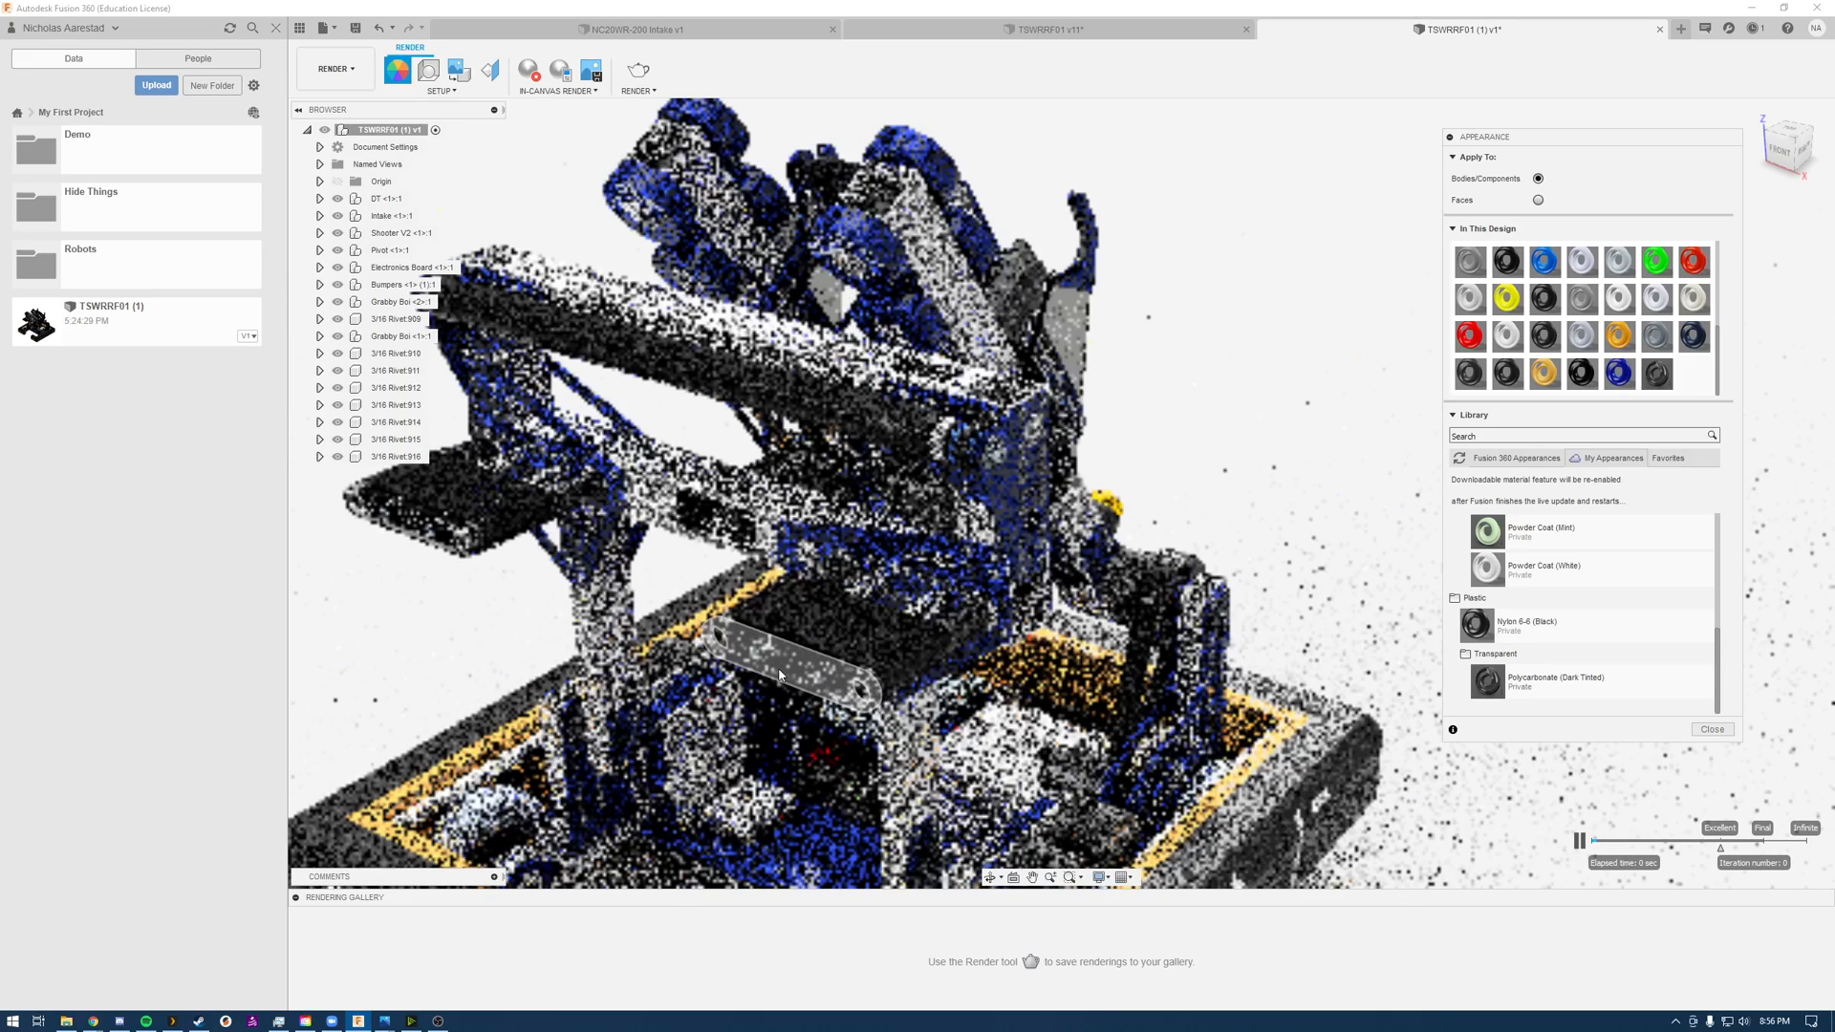
{"action": "left_click", "coordinate": [531, 72]}
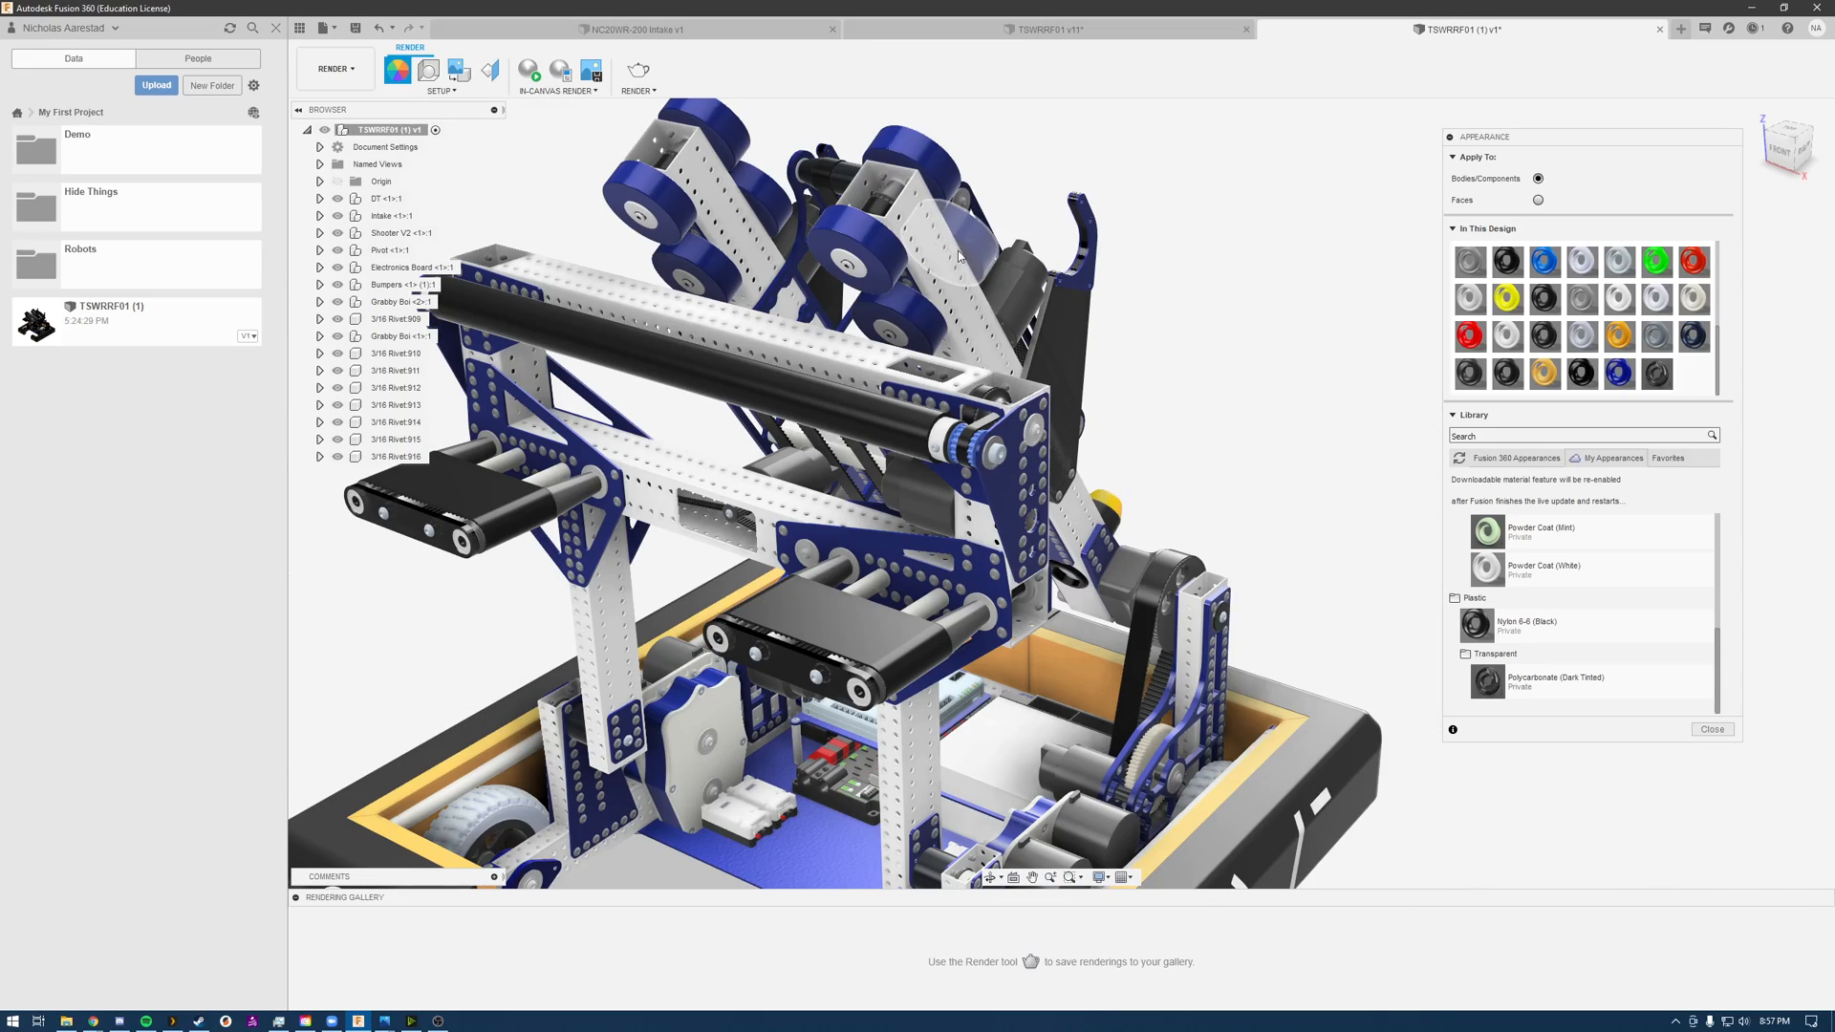
{"action": "middle_click_drag", "start_coordinate": [736, 447], "coordinate": [703, 432], "text": "shift"}
{"action": "middle_click_drag", "start_coordinate": [673, 635], "coordinate": [913, 473]}
{"action": "scroll", "coordinate": [900, 429], "scroll_direction": "up", "scroll_amount": 3}
{"action": "scroll", "coordinate": [901, 429], "scroll_direction": "down", "scroll_amount": 3}
{"action": "scroll", "coordinate": [900, 429], "scroll_direction": "down", "scroll_amount": 5}
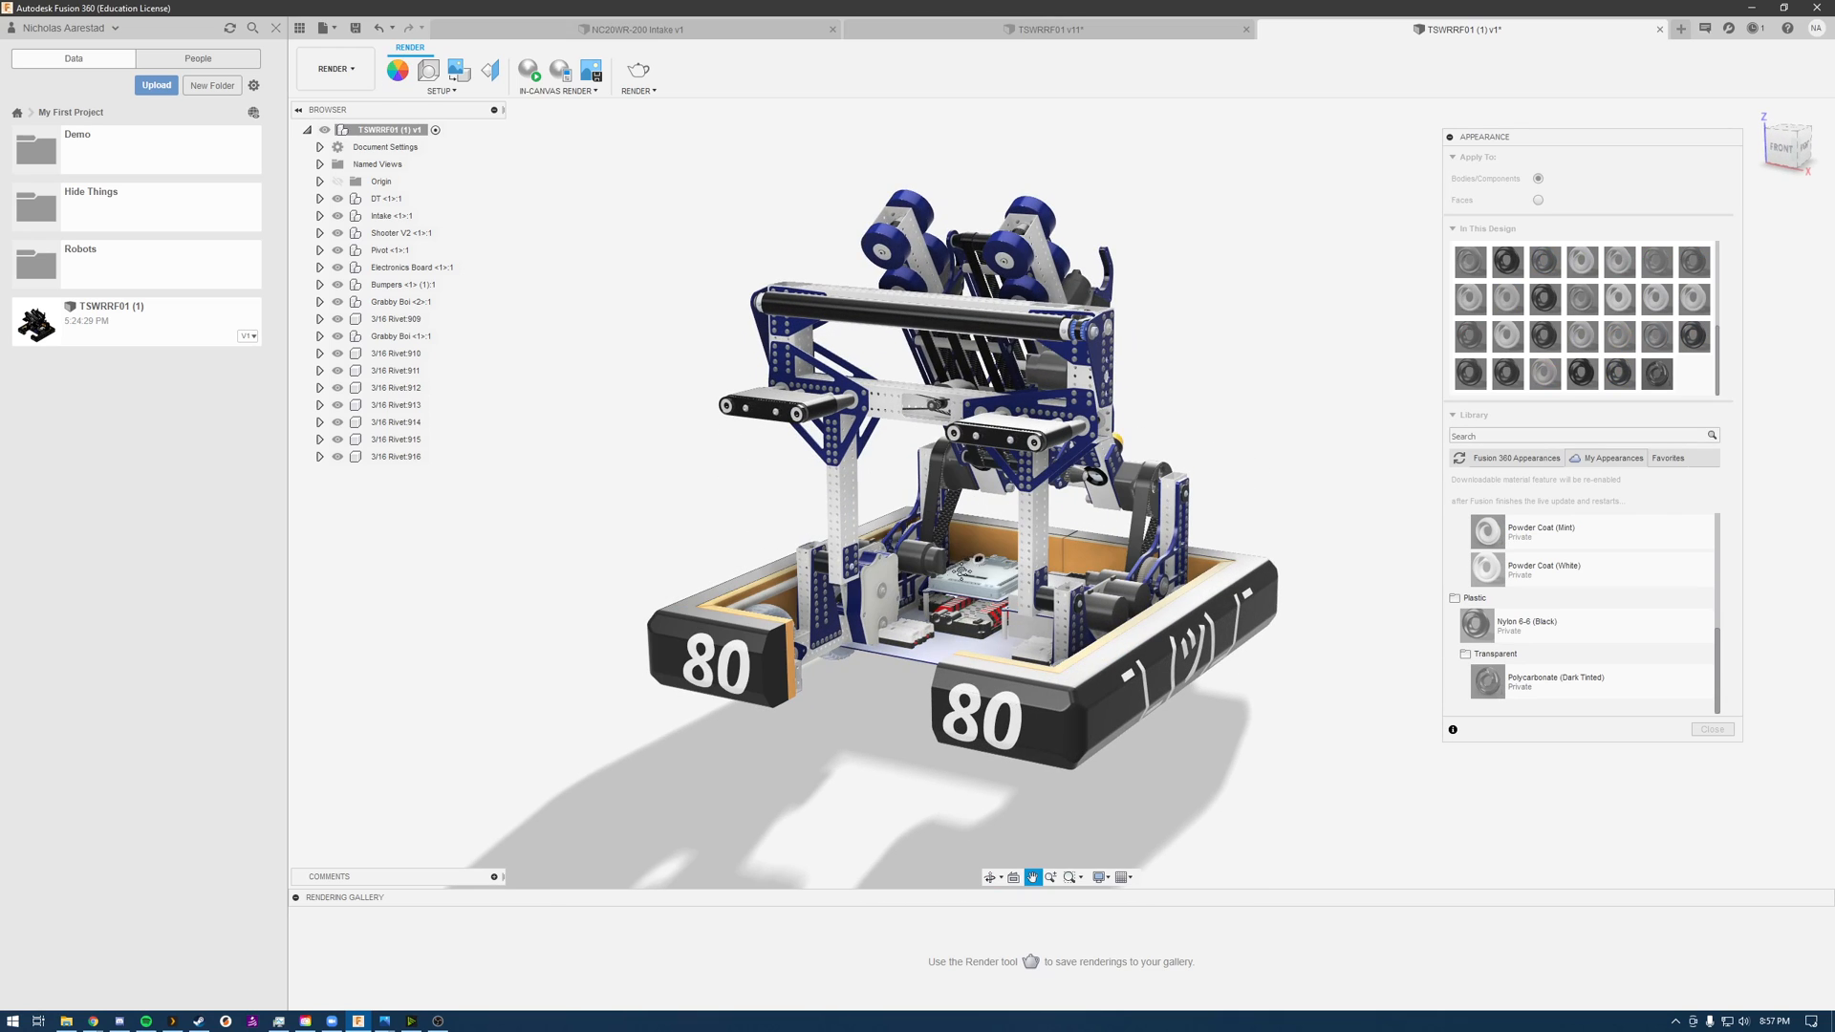
{"action": "mouse_move", "coordinate": [982, 547]}
{"action": "middle_mouse_down"}
{"action": "mouse_move", "coordinate": [944, 579]}
{"action": "mouse_move", "coordinate": [981, 532]}
{"action": "middle_mouse_up"}
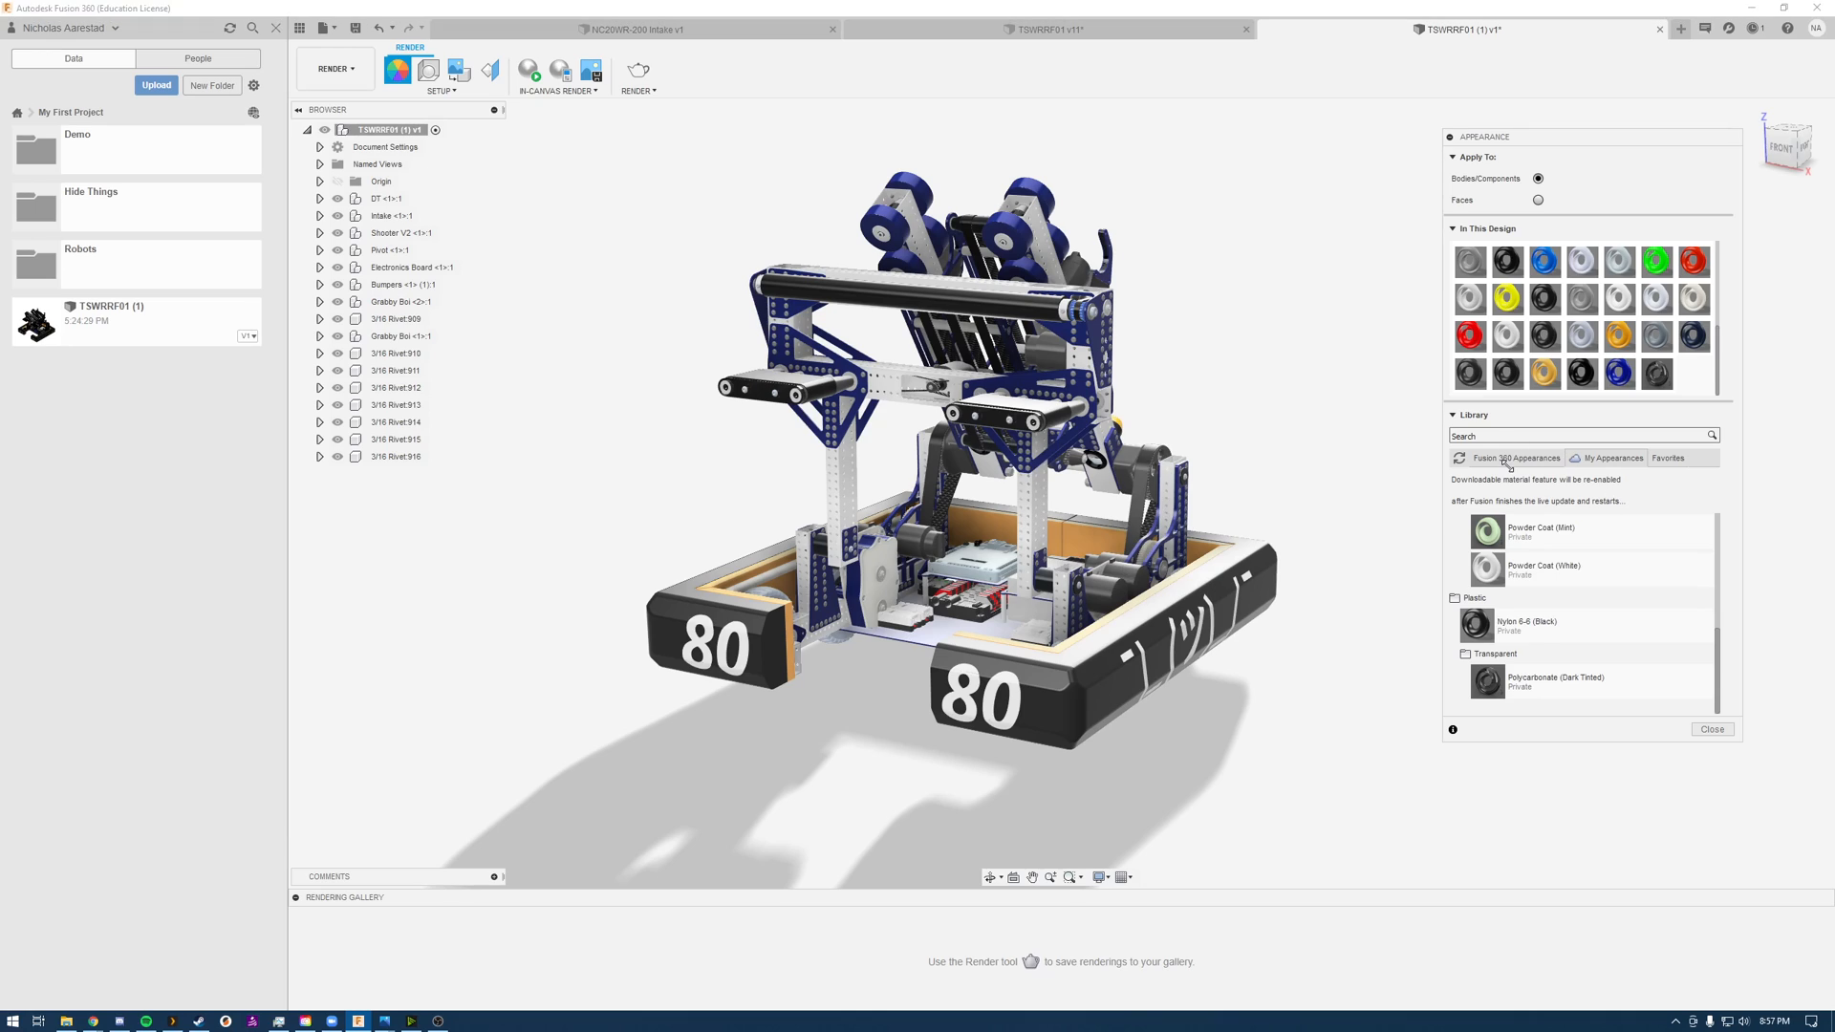
Step: Browse the aluminum finishes under Metal in the Fusion 360 appearance library, from anodized and brushed to mesh
{"action": "left_click", "coordinate": [1510, 460]}
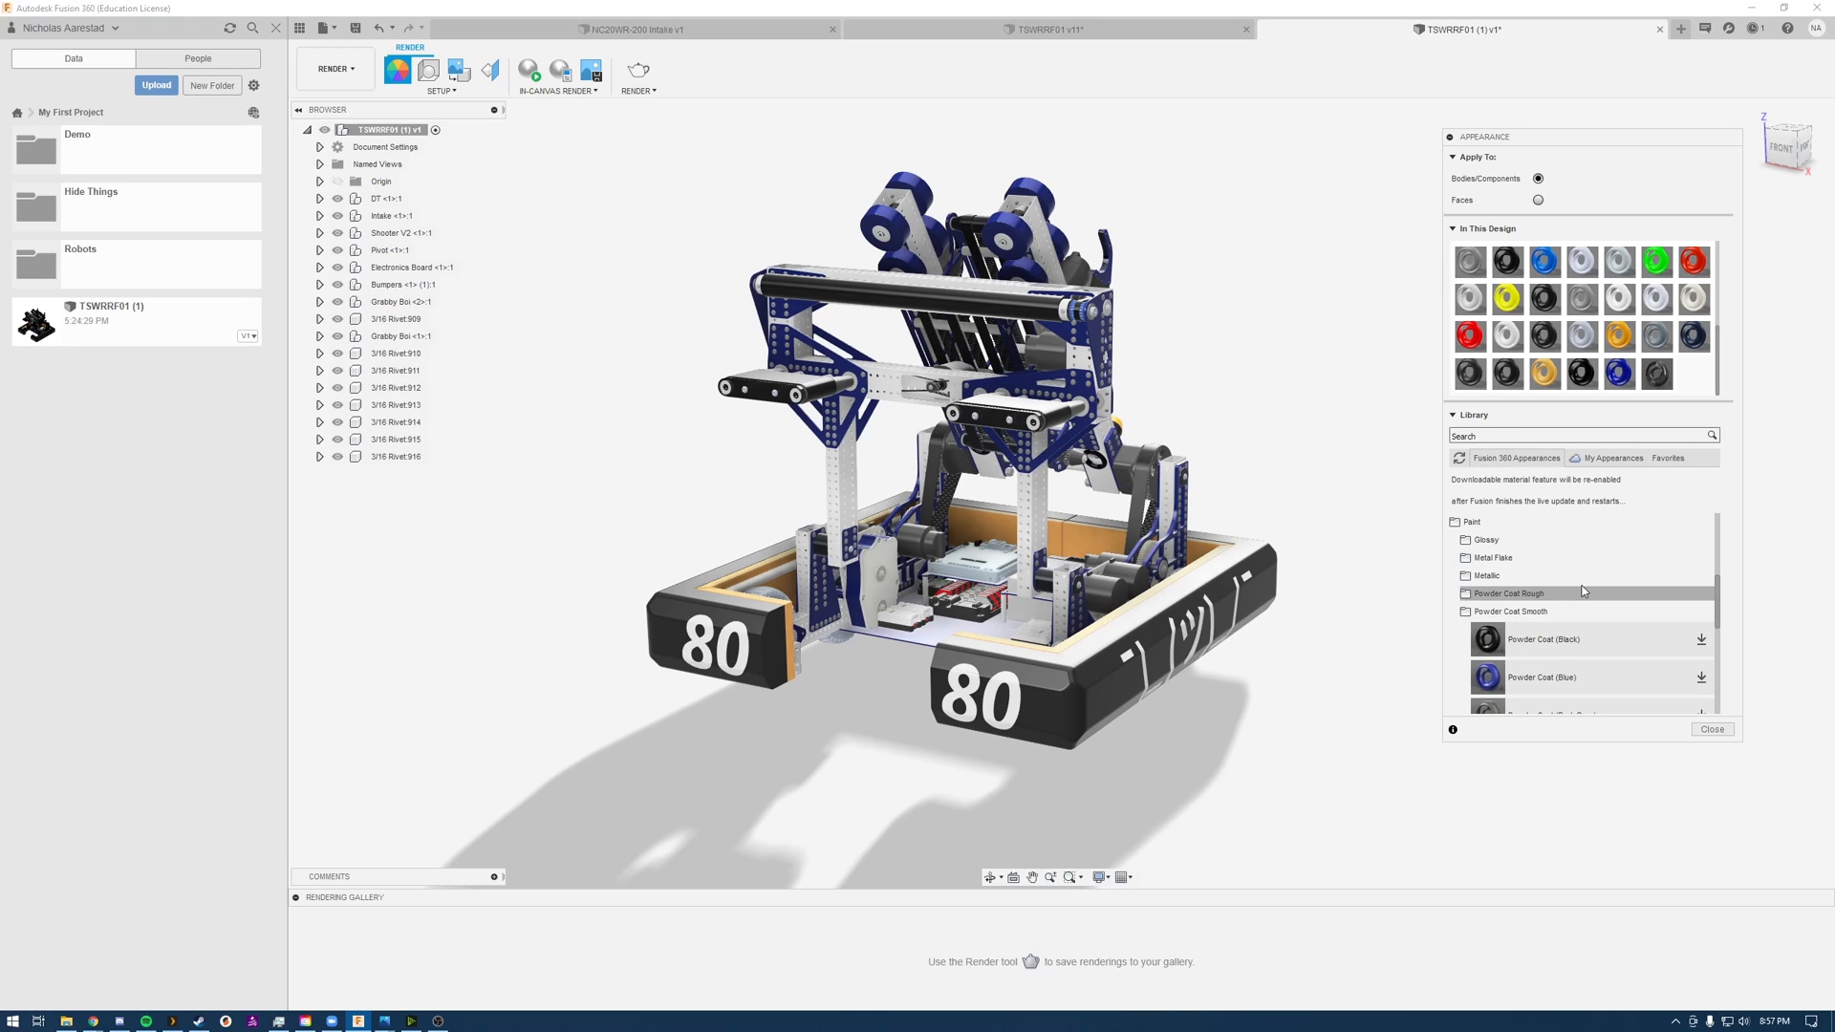
{"action": "scroll", "coordinate": [1567, 611], "scroll_direction": "up", "scroll_amount": 2}
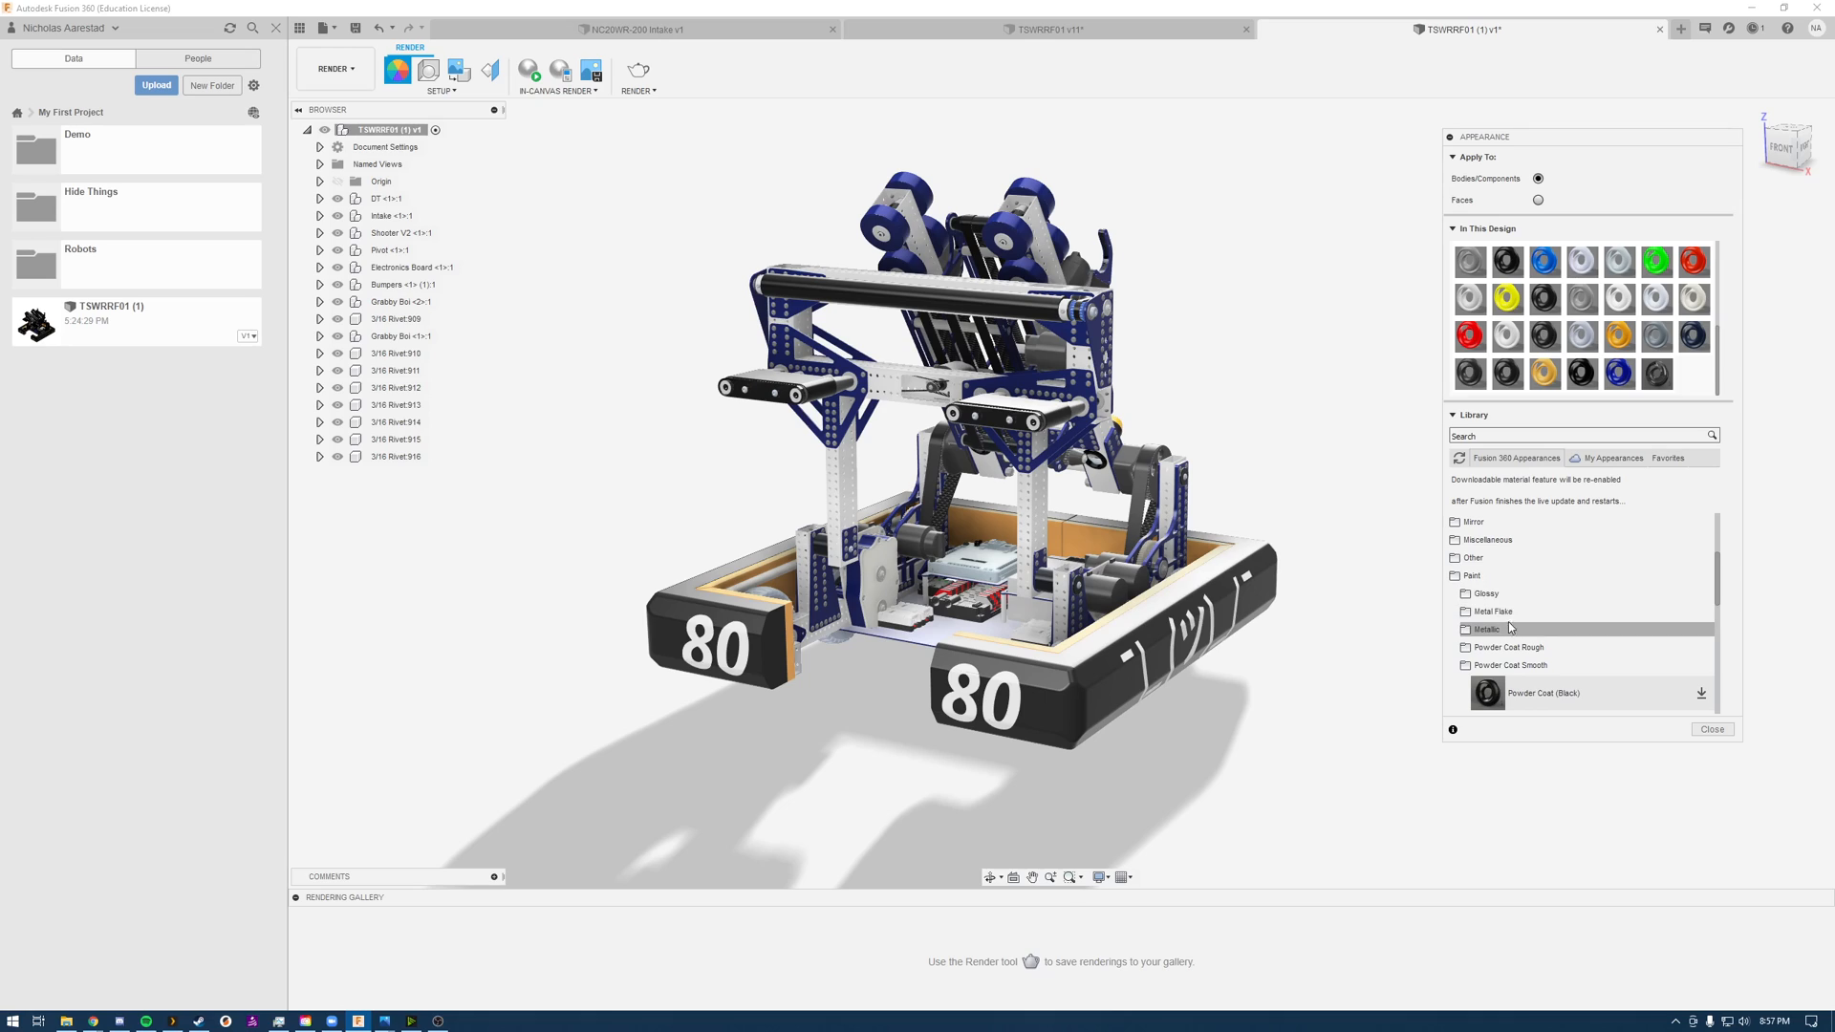
{"action": "scroll", "coordinate": [1511, 621], "scroll_direction": "up", "scroll_amount": 3}
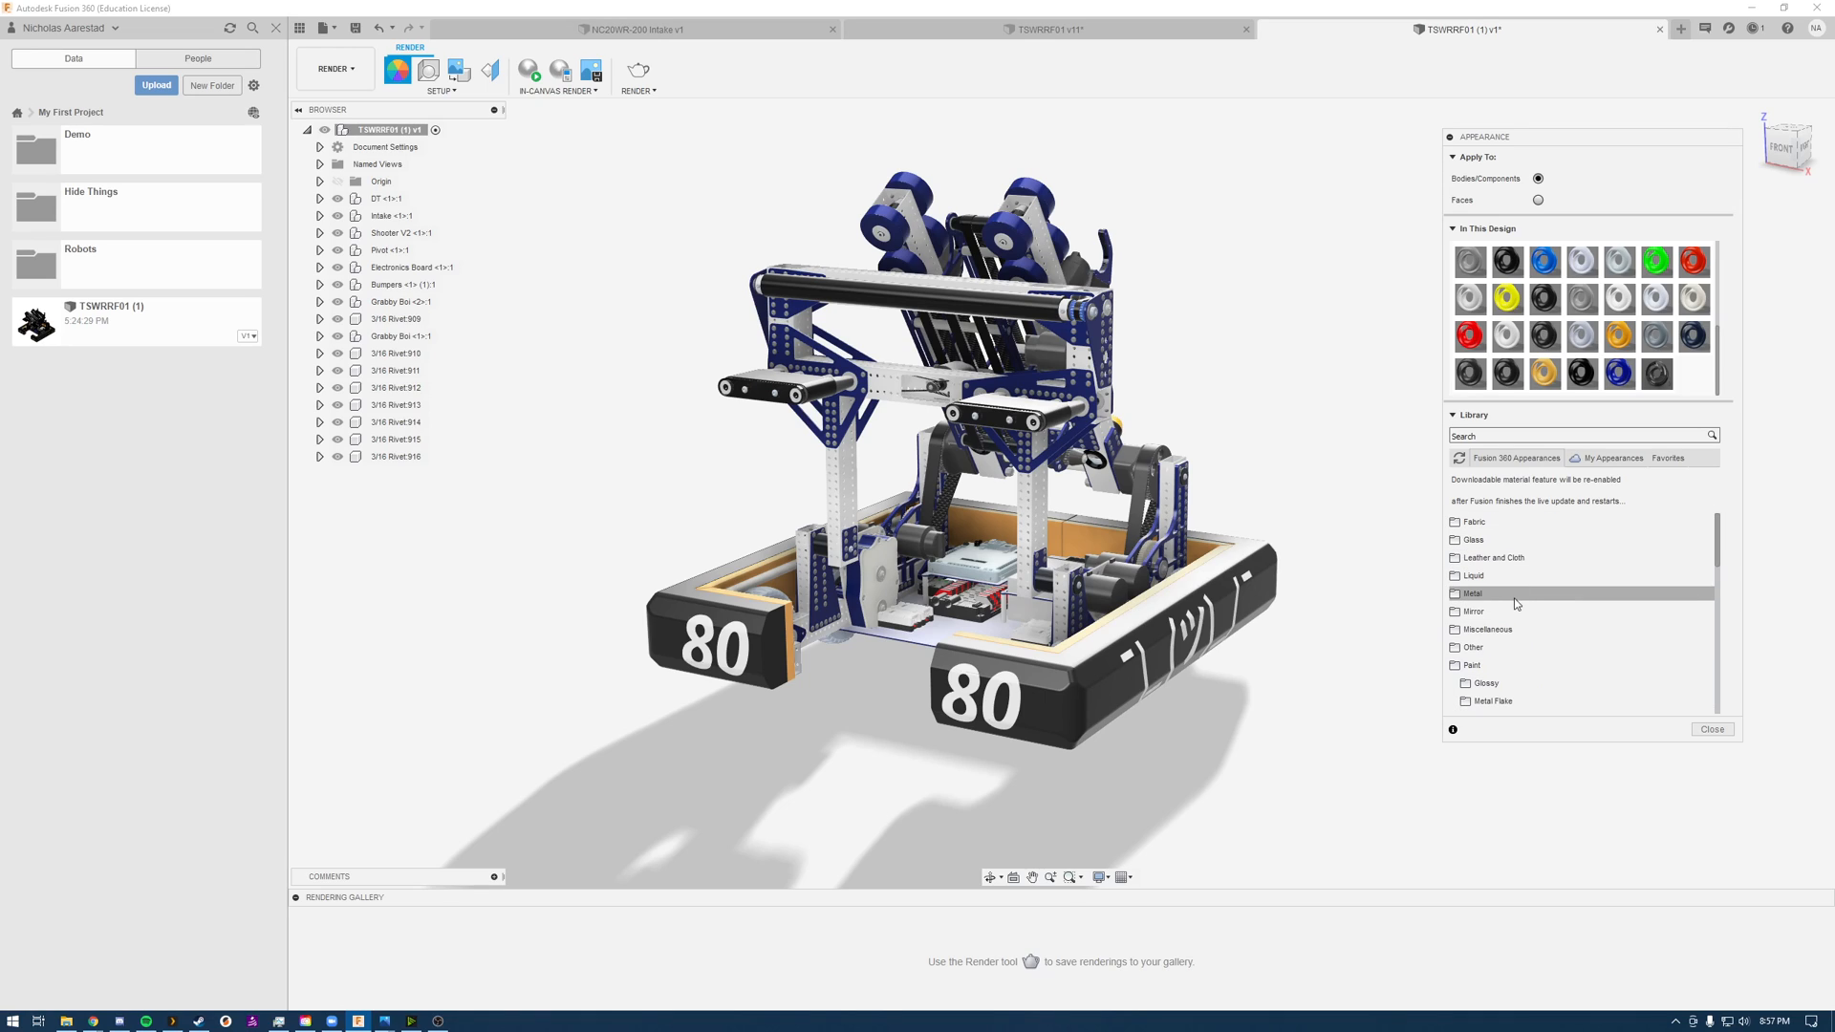
{"action": "left_click", "coordinate": [1514, 605]}
{"action": "scroll", "coordinate": [1514, 605], "scroll_direction": "down", "scroll_amount": 2}
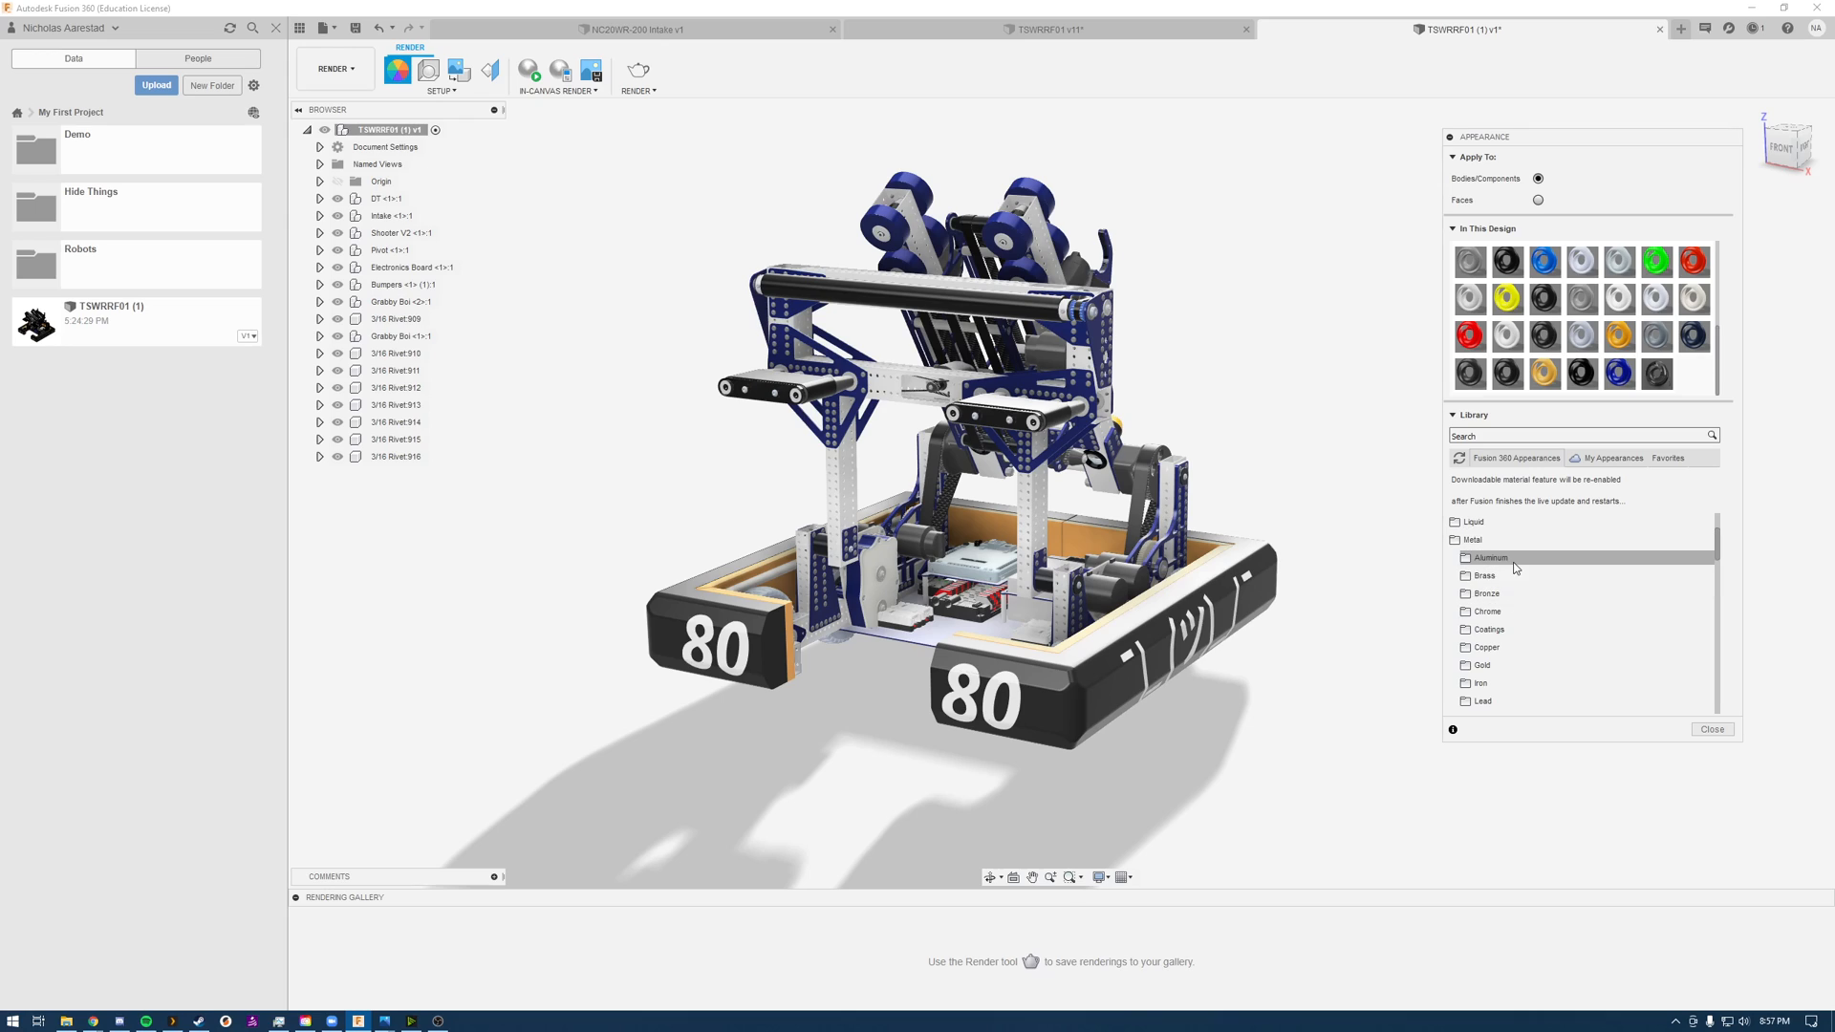
{"action": "left_click", "coordinate": [1515, 563]}
{"action": "scroll", "coordinate": [1577, 605], "scroll_direction": "down", "scroll_amount": 1}
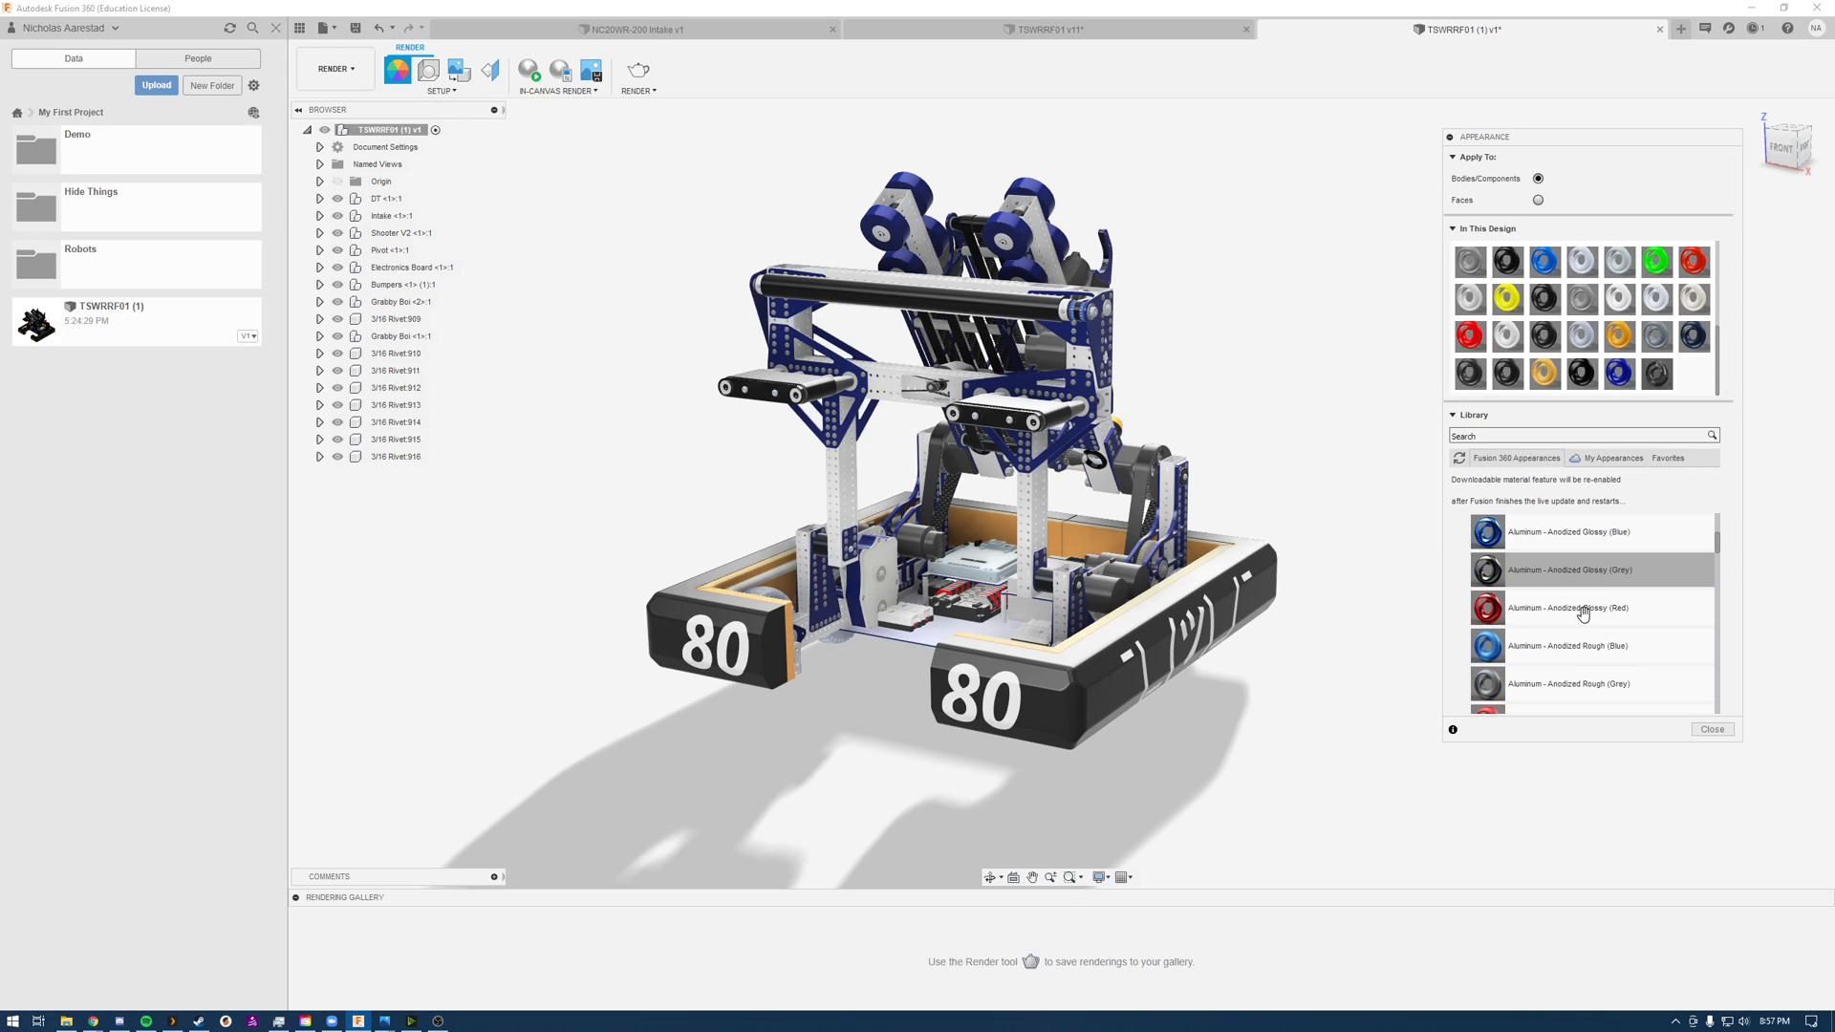
{"action": "scroll", "coordinate": [1574, 529], "scroll_direction": "down", "scroll_amount": 5}
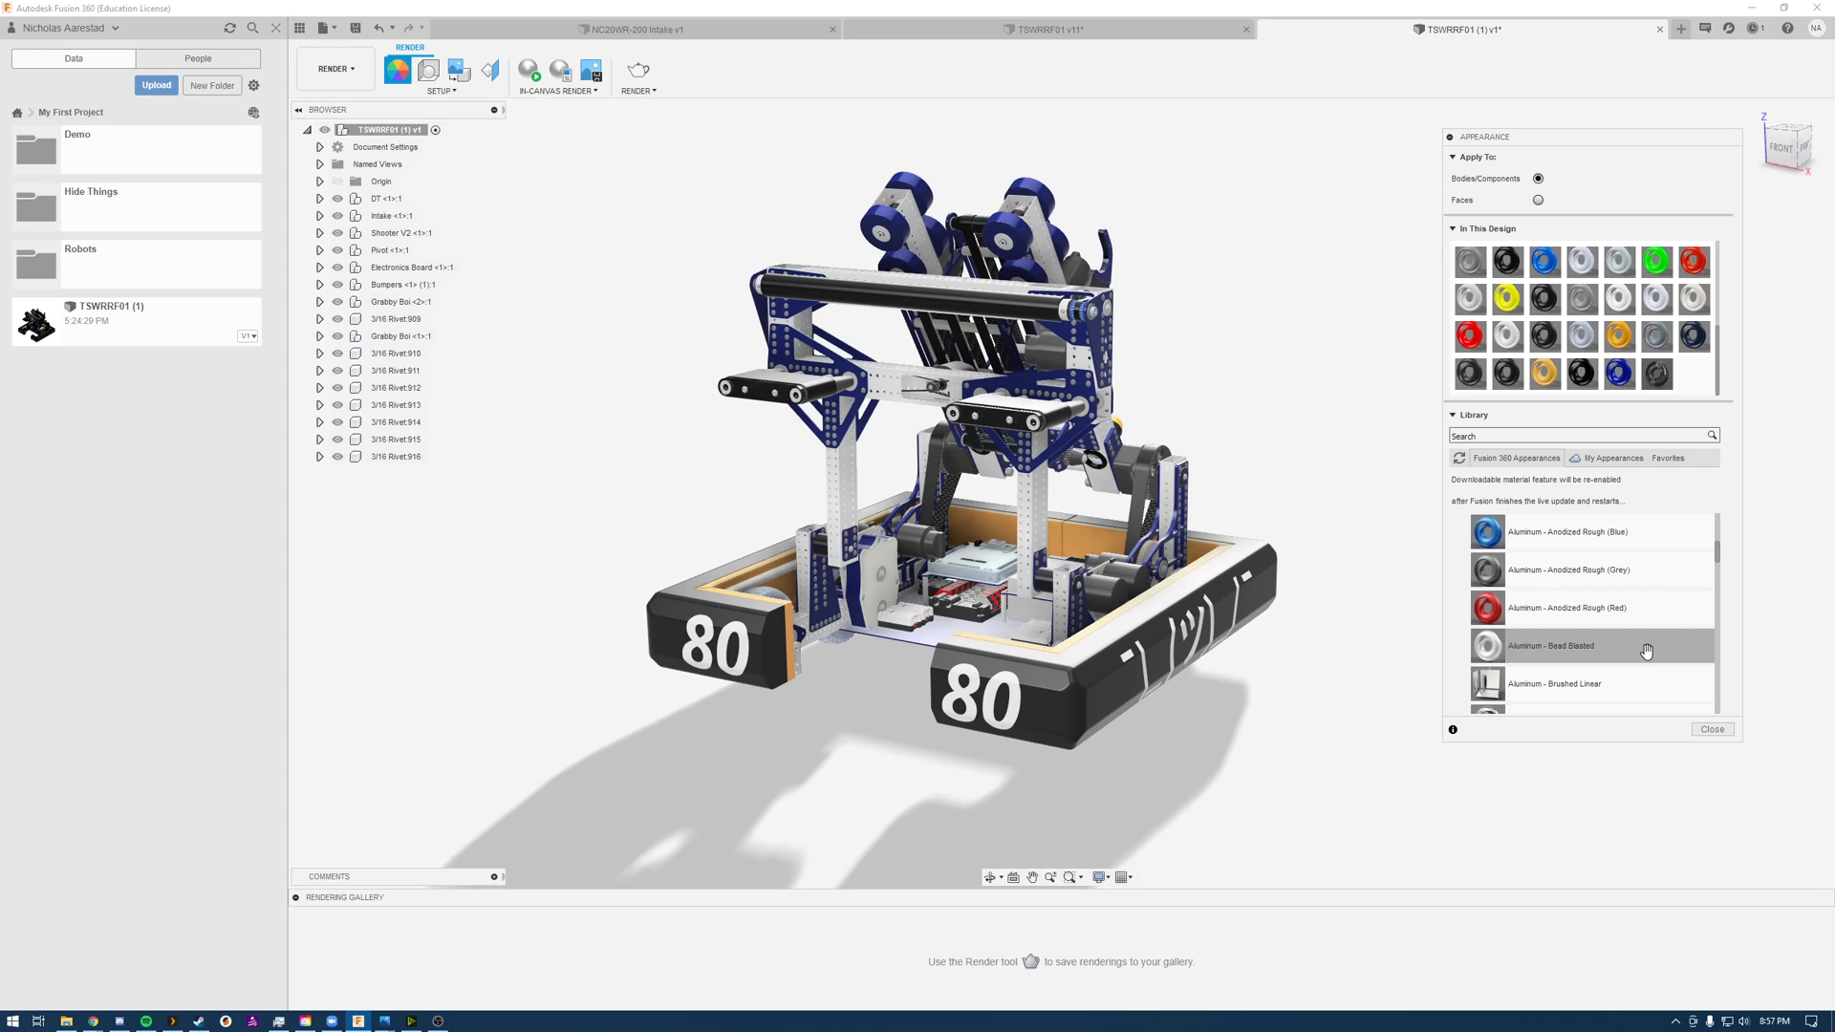
{"action": "scroll", "coordinate": [1634, 606], "scroll_direction": "down", "scroll_amount": 2}
{"action": "scroll", "coordinate": [1634, 607], "scroll_direction": "up", "scroll_amount": 2}
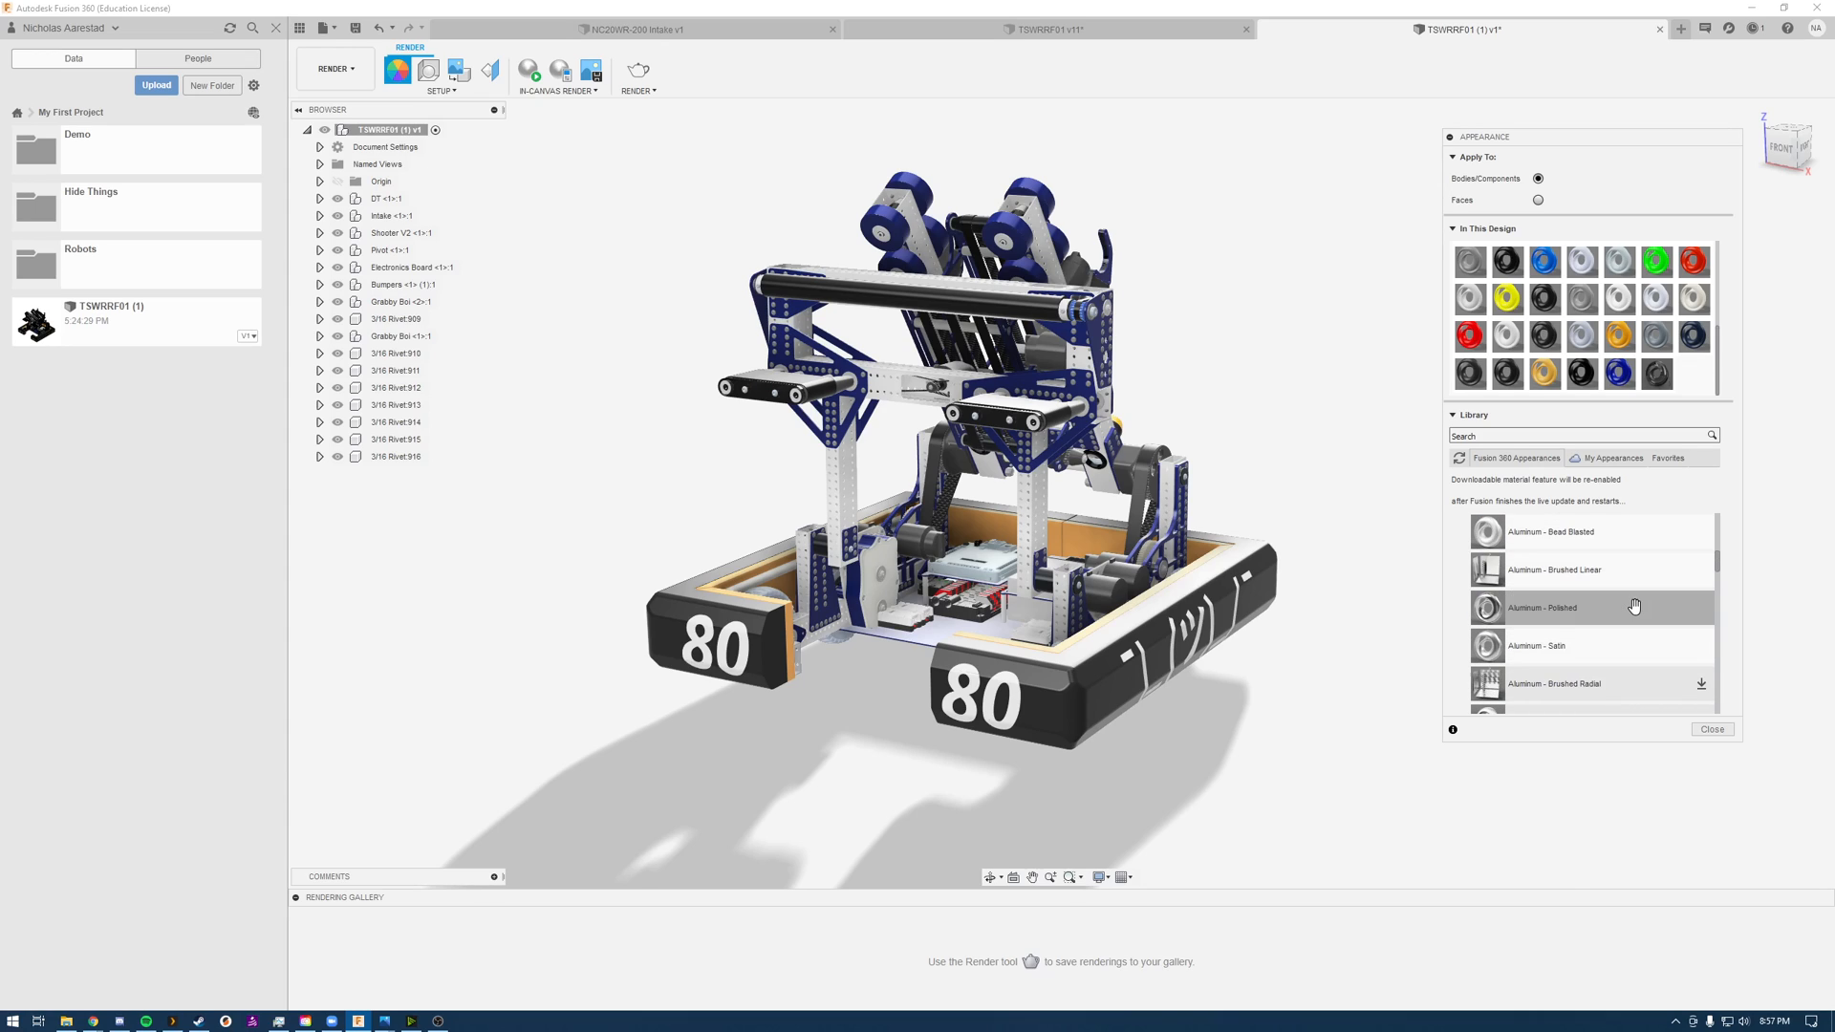
{"action": "scroll", "coordinate": [1634, 607], "scroll_direction": "down", "scroll_amount": 3}
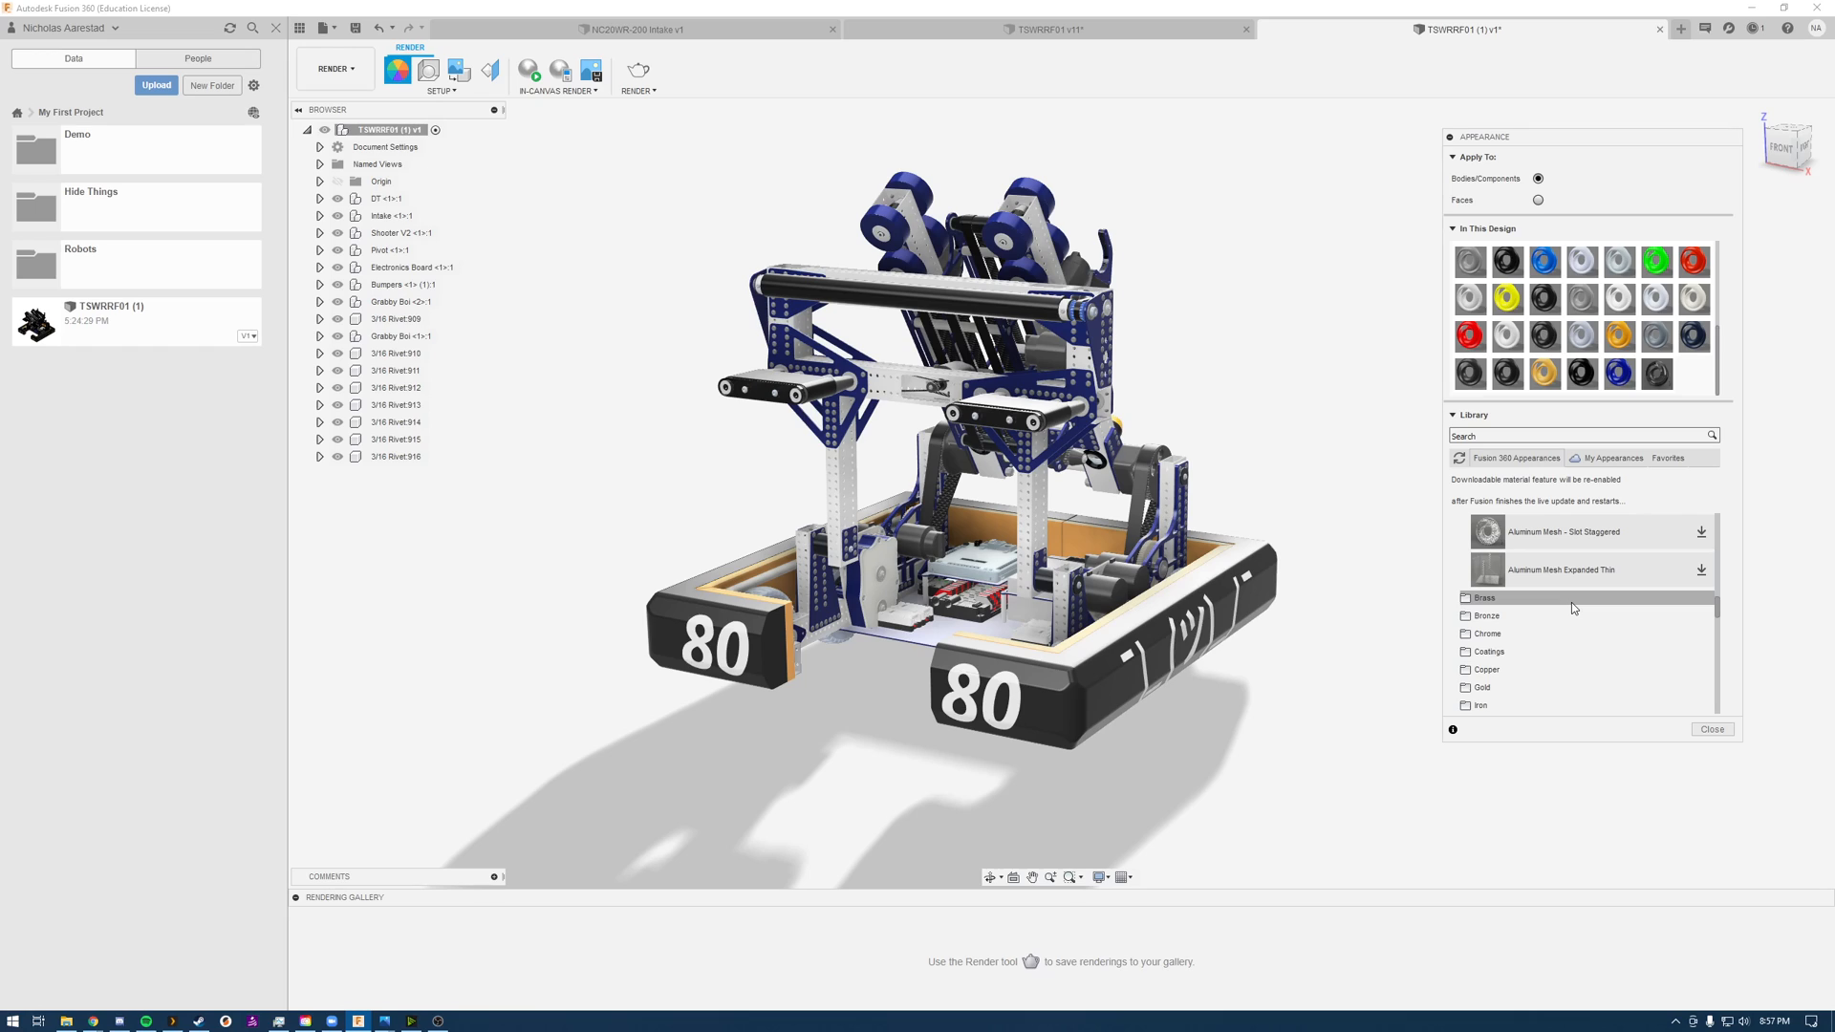
{"action": "scroll", "coordinate": [1574, 609], "scroll_direction": "up", "scroll_amount": 2}
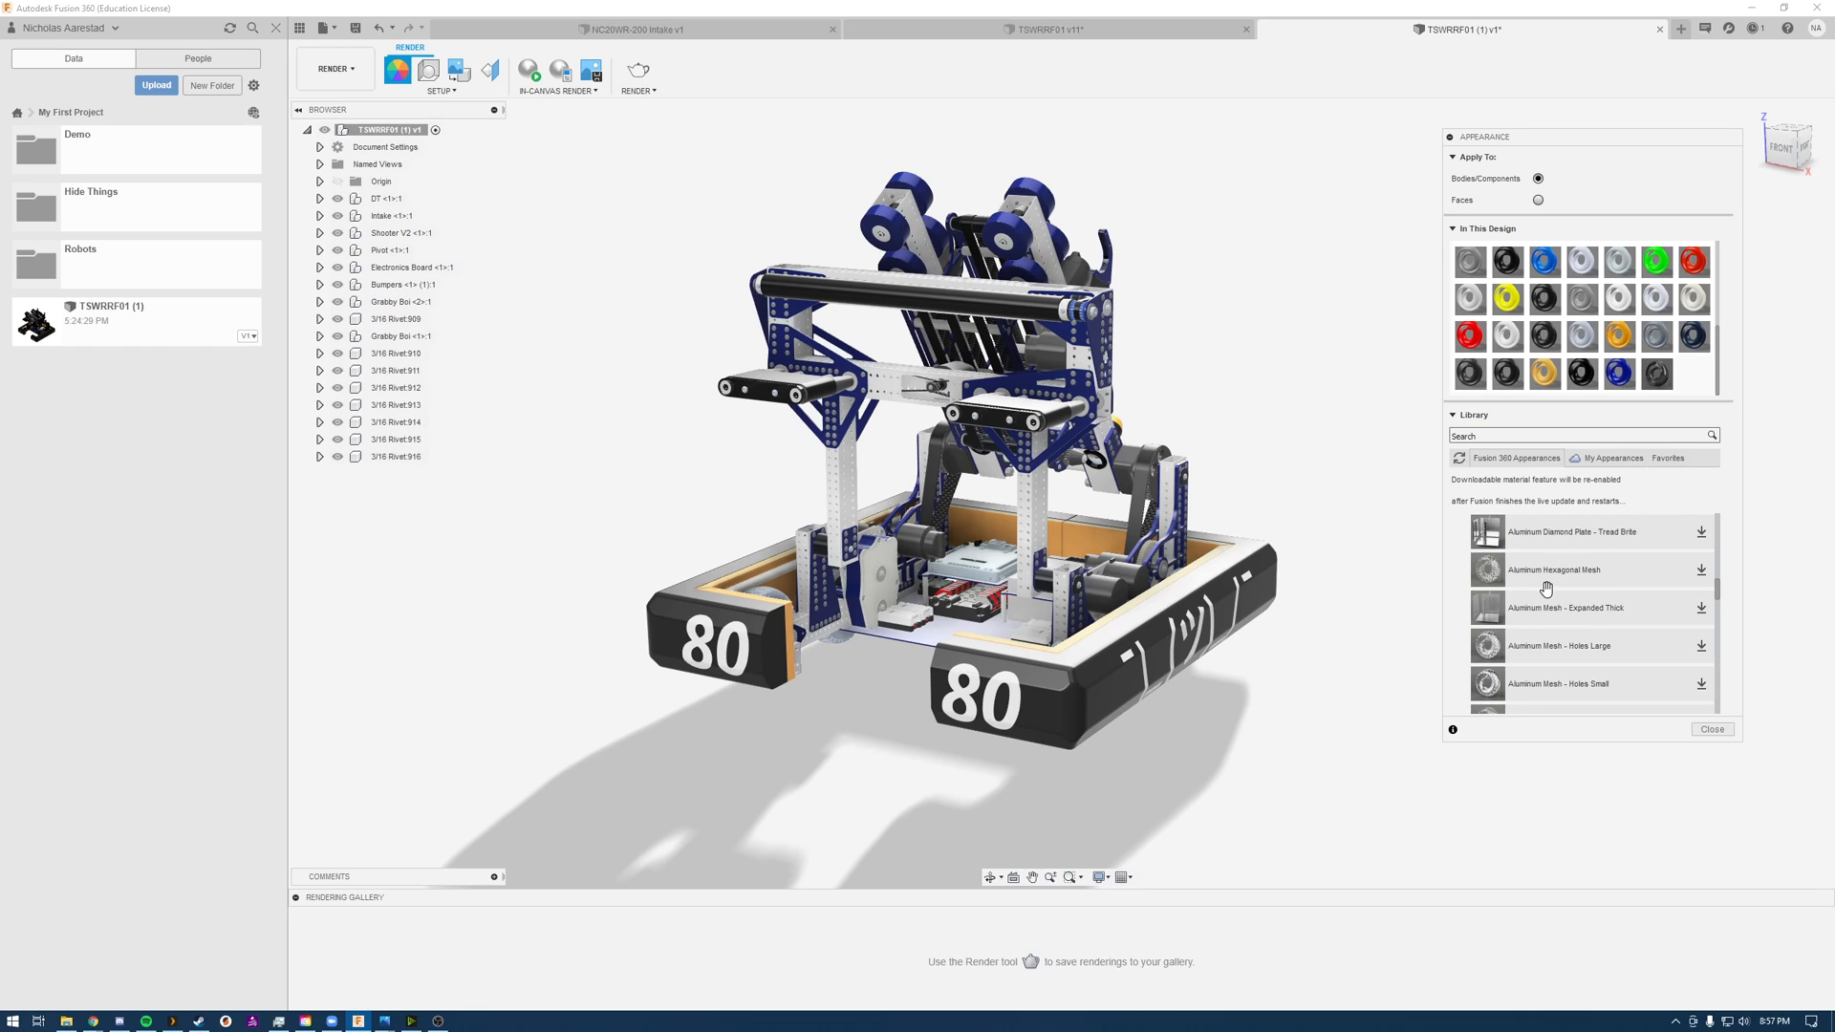
{"action": "scroll", "coordinate": [1615, 611], "scroll_direction": "down", "scroll_amount": 3}
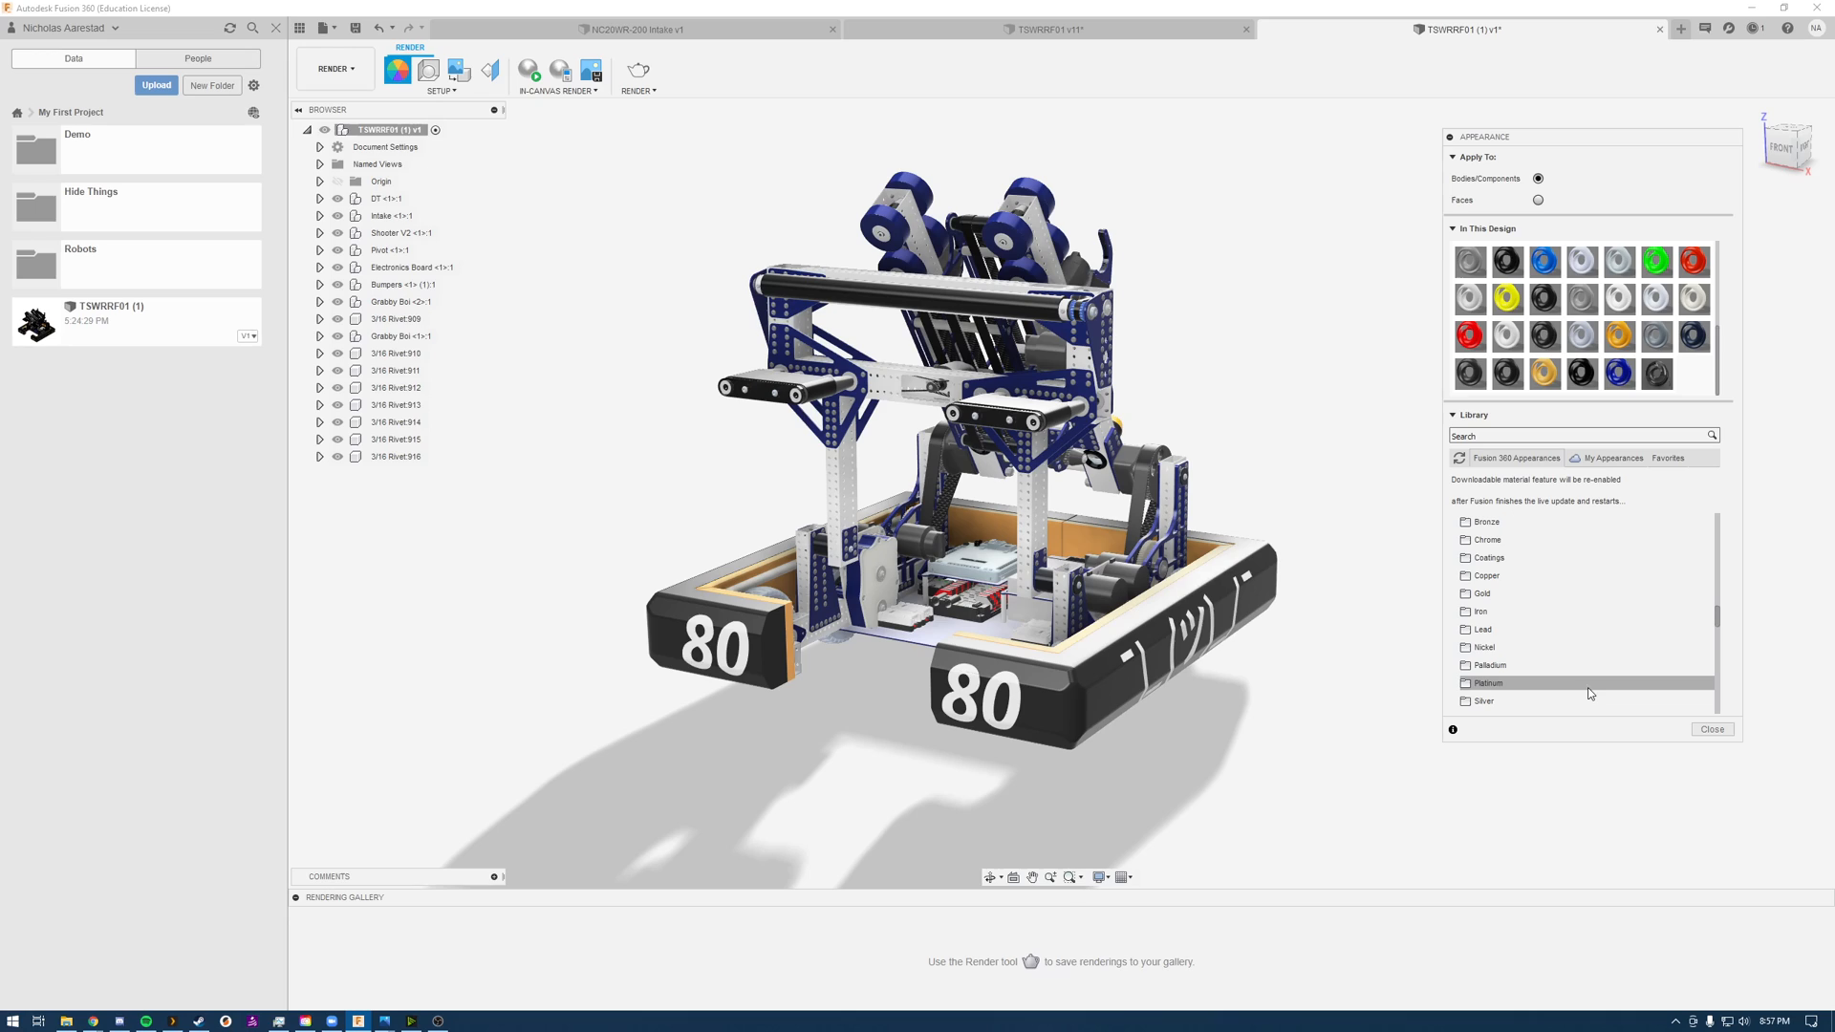
{"action": "scroll", "coordinate": [1529, 675], "scroll_direction": "up", "scroll_amount": 2}
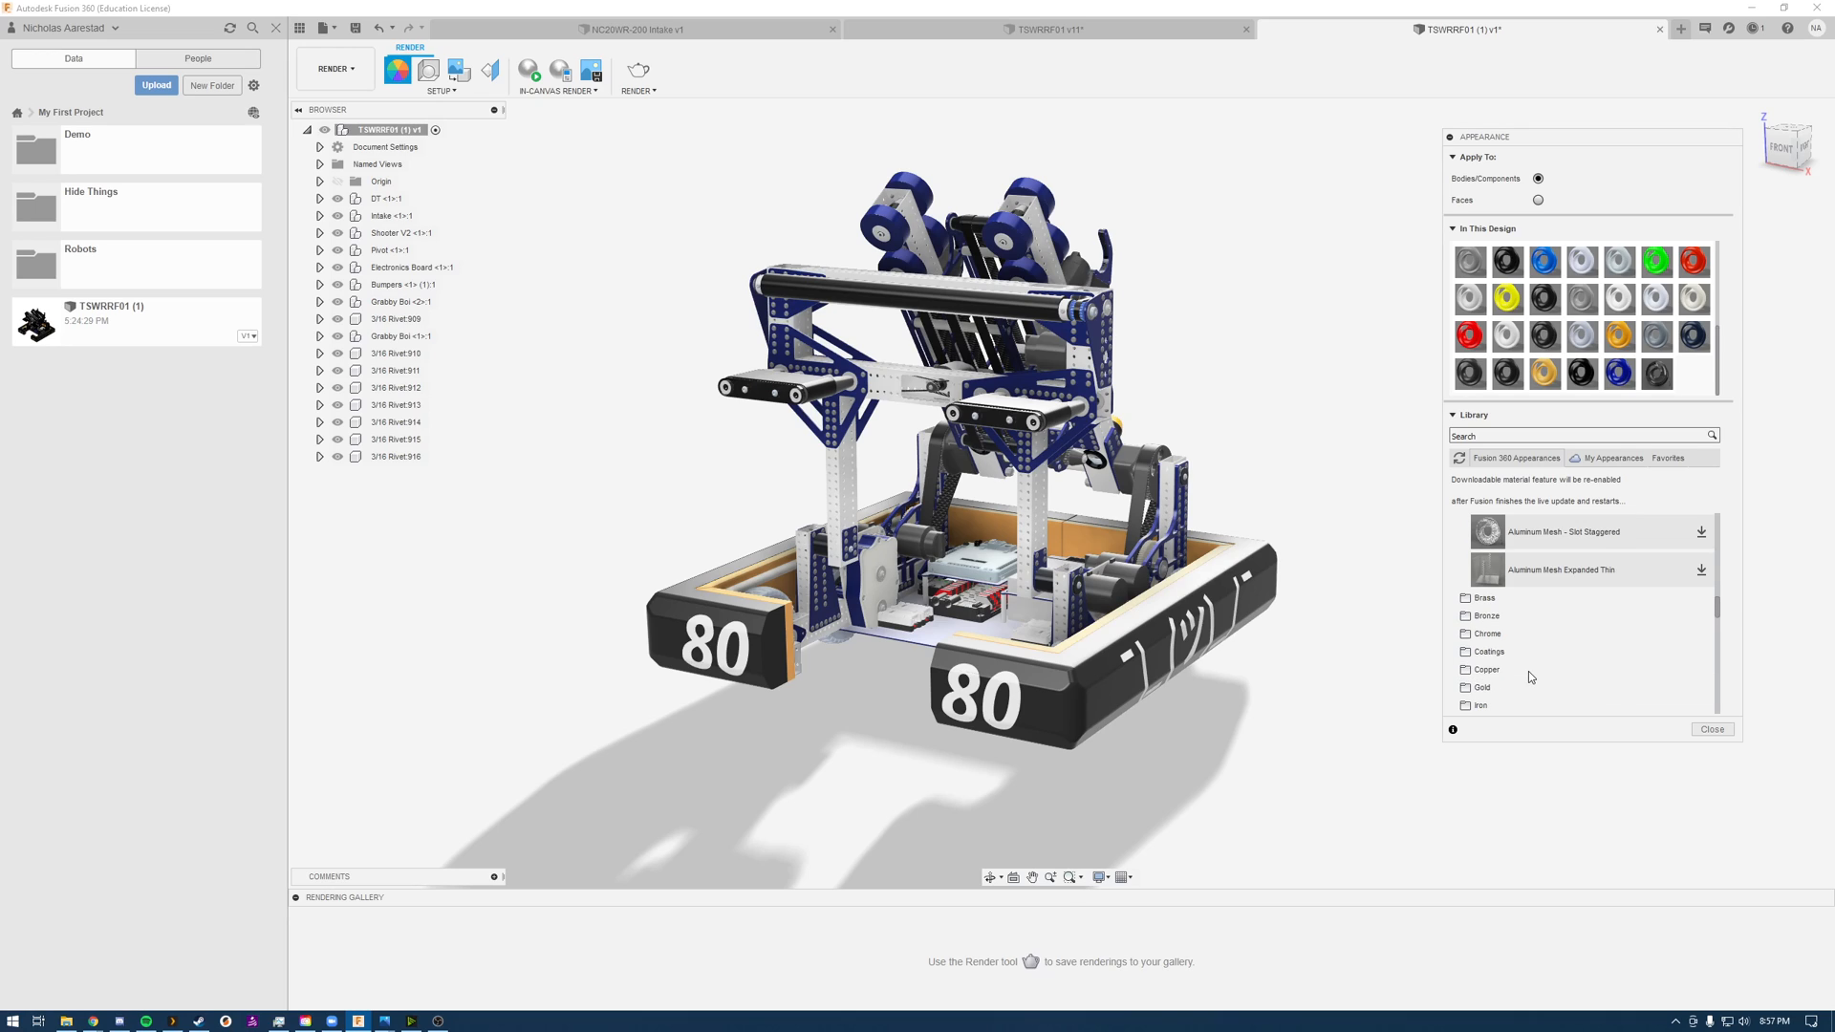
{"action": "scroll", "coordinate": [1528, 671], "scroll_direction": "up", "scroll_amount": 2}
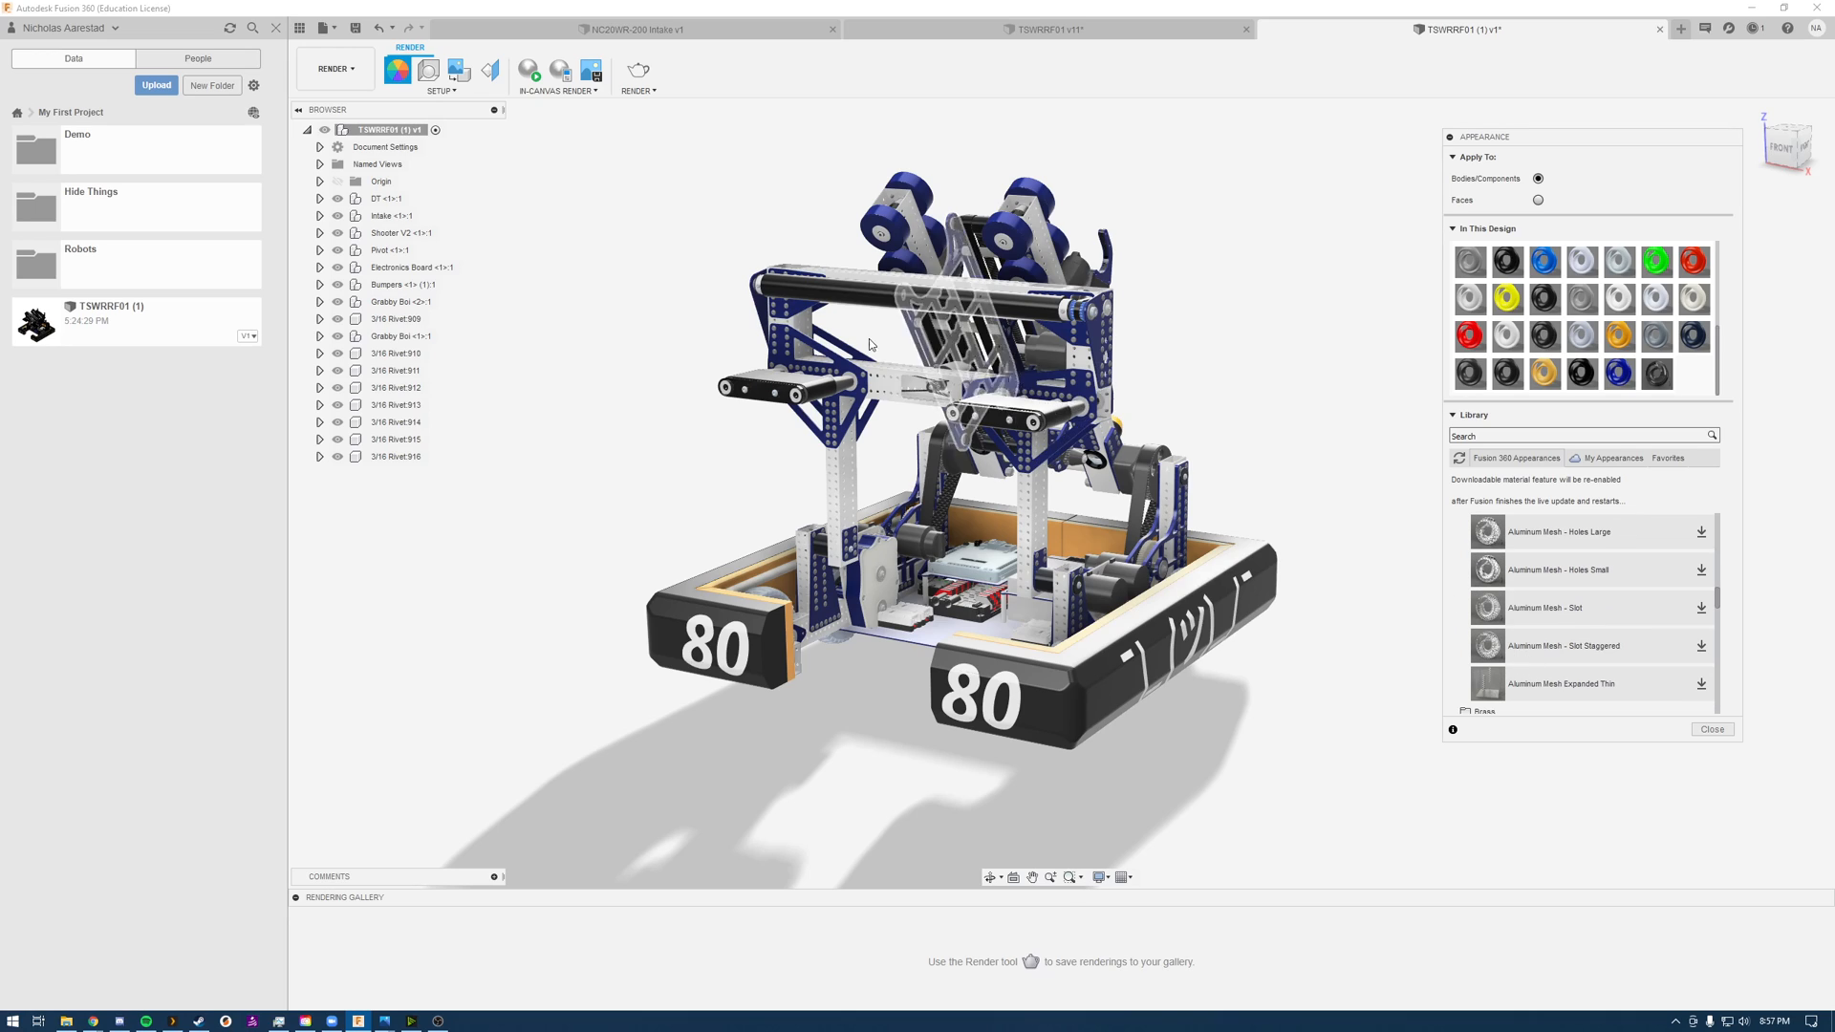
Step: Select the long bolt running through the pivot gearbox into the shooter arm's blue plate to identify its parent component
{"action": "scroll", "coordinate": [1185, 442], "scroll_direction": "down", "scroll_amount": 3}
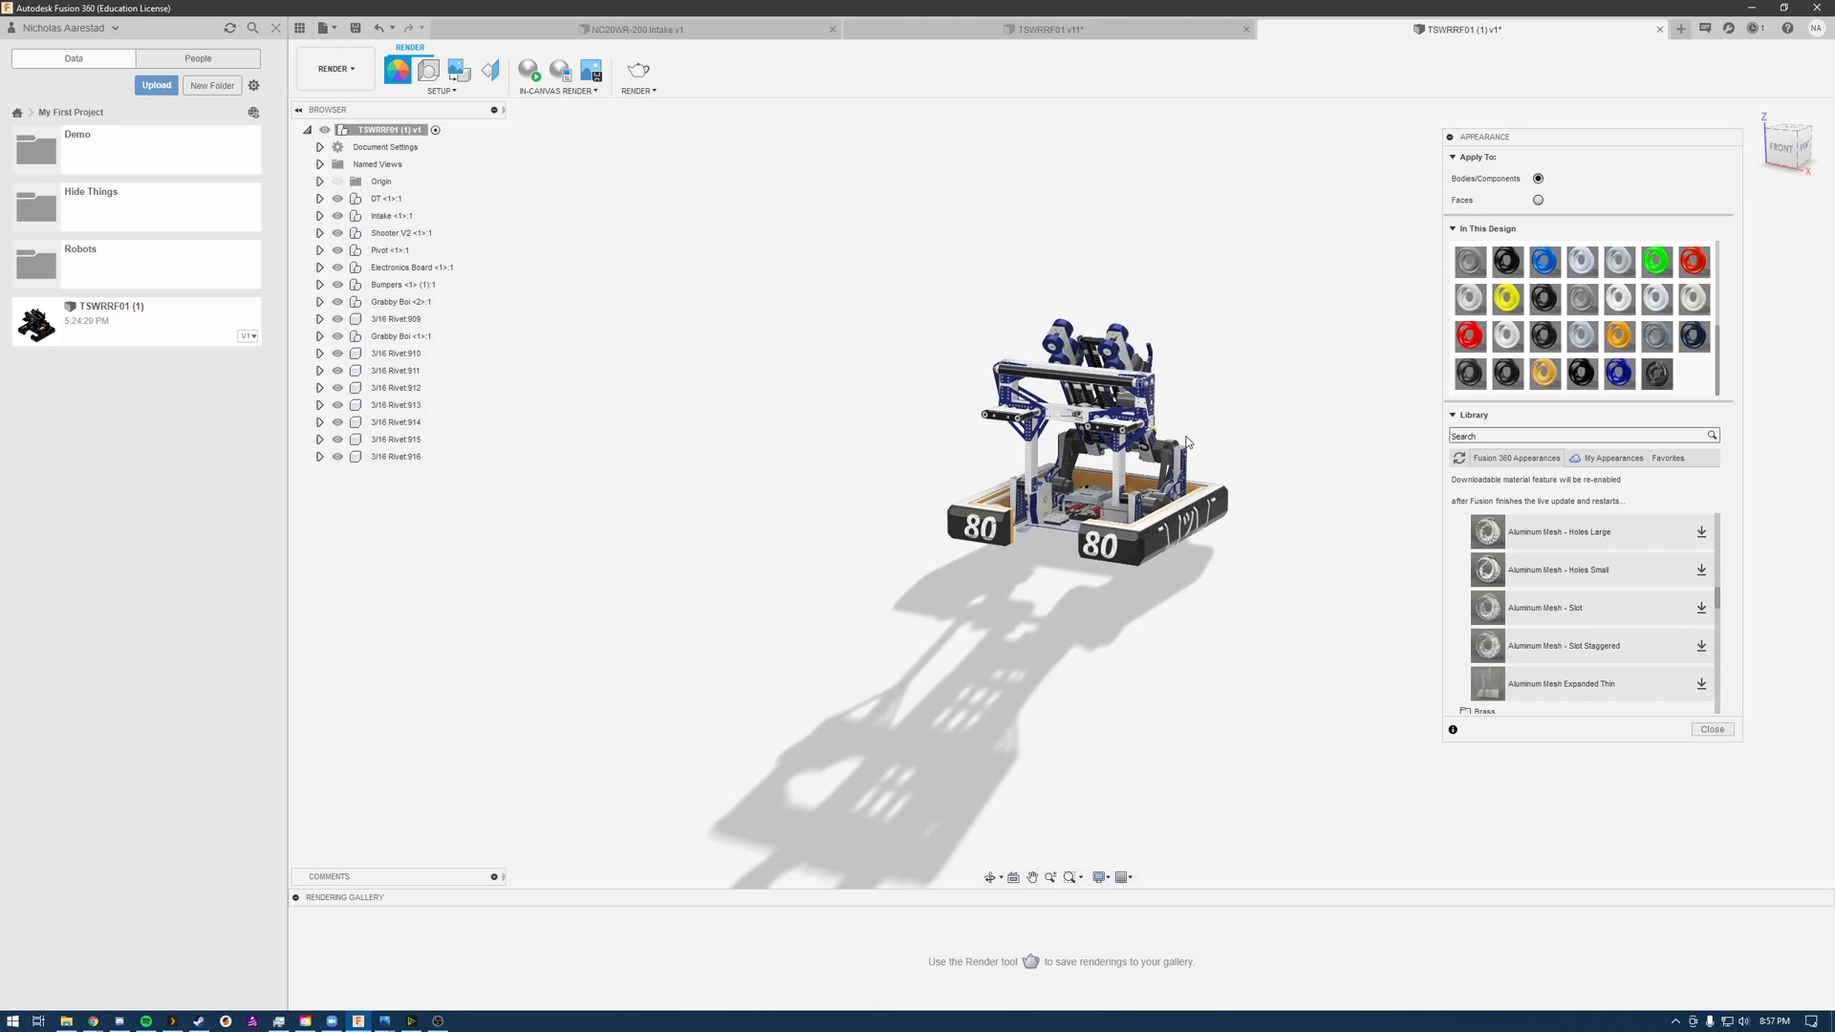
{"action": "scroll", "coordinate": [1185, 440], "scroll_direction": "up", "scroll_amount": 10}
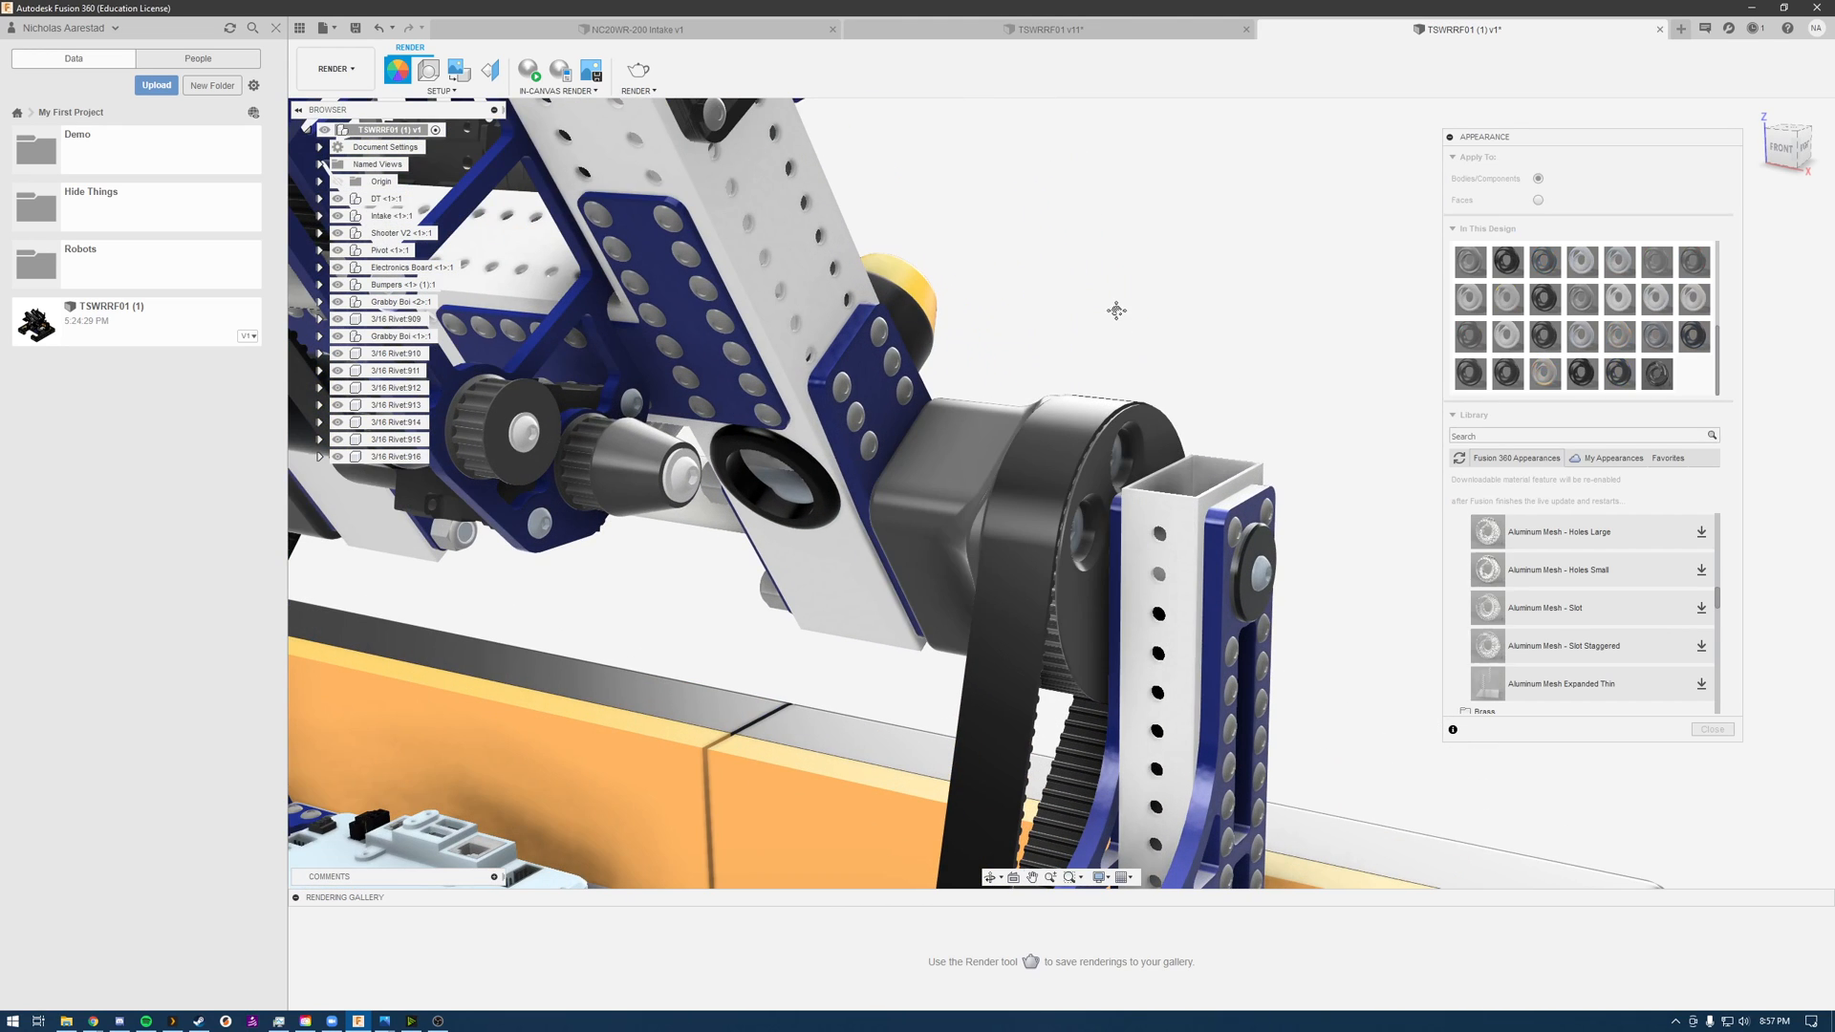
{"action": "middle_click_drag", "start_coordinate": [1114, 307], "coordinate": [1092, 475]}
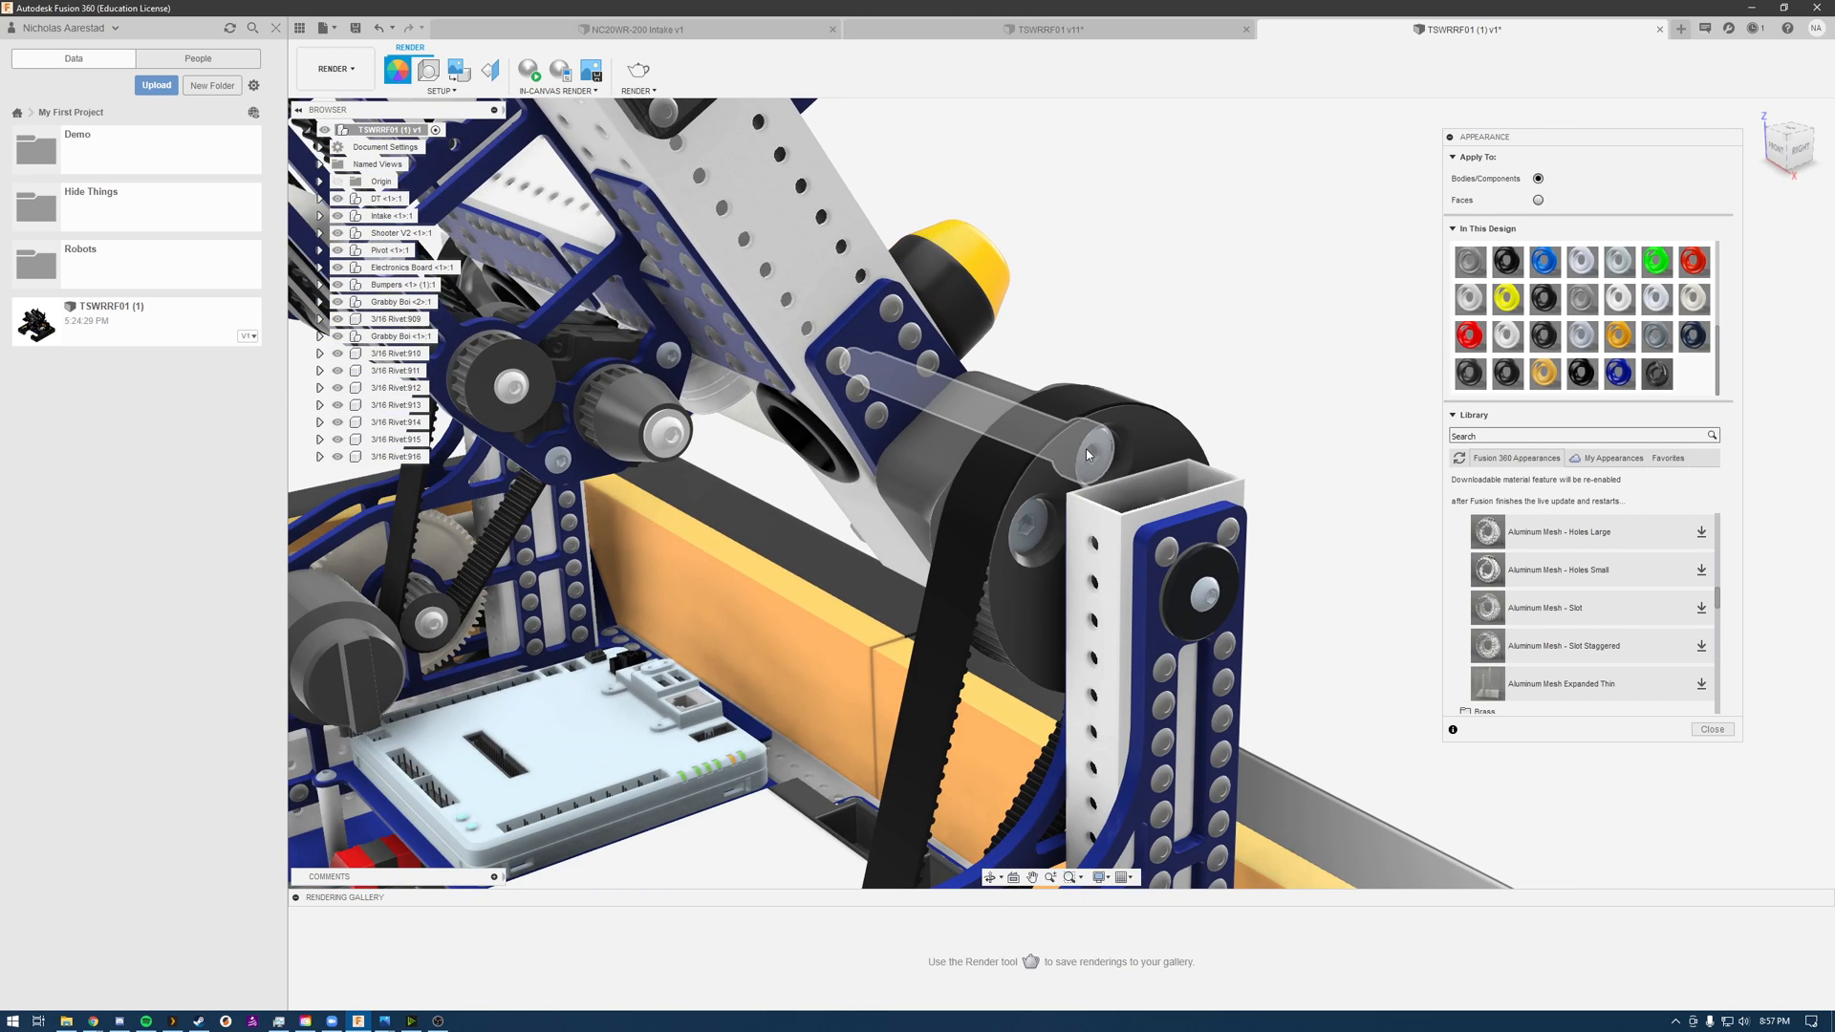
{"action": "right_click", "coordinate": [1087, 454]}
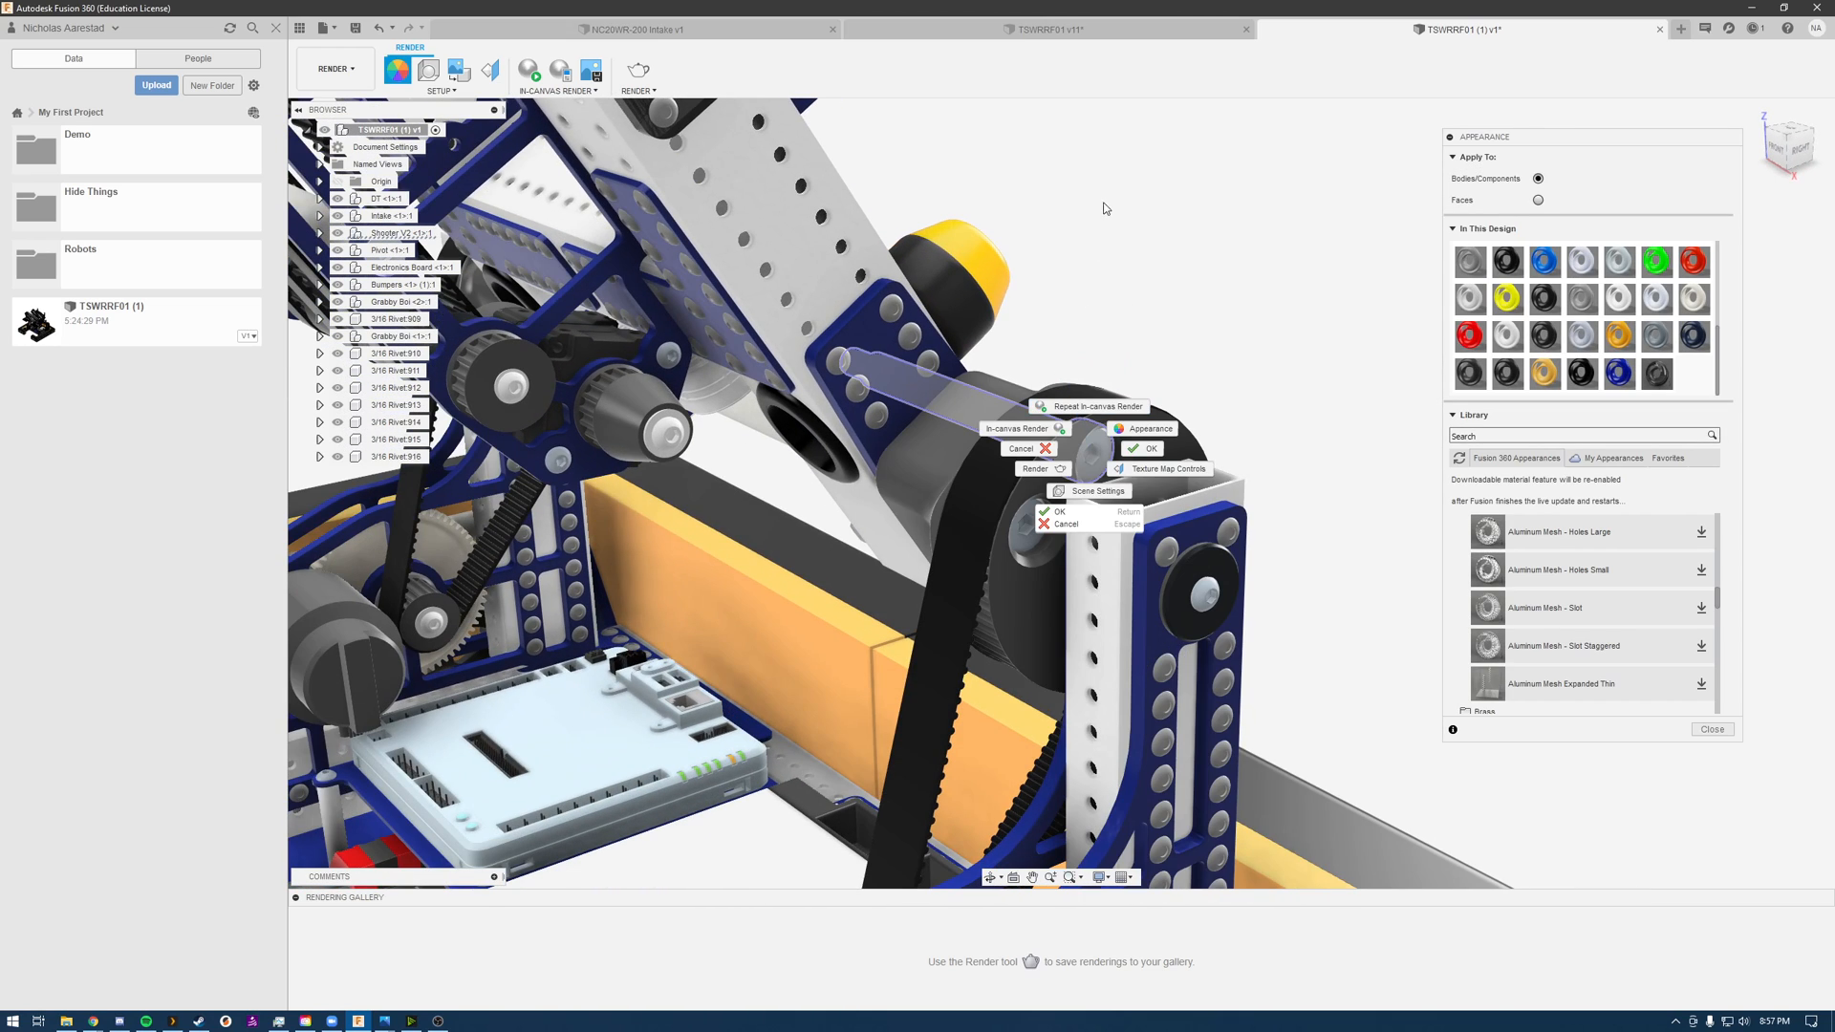
{"action": "left_click", "coordinate": [1160, 199]}
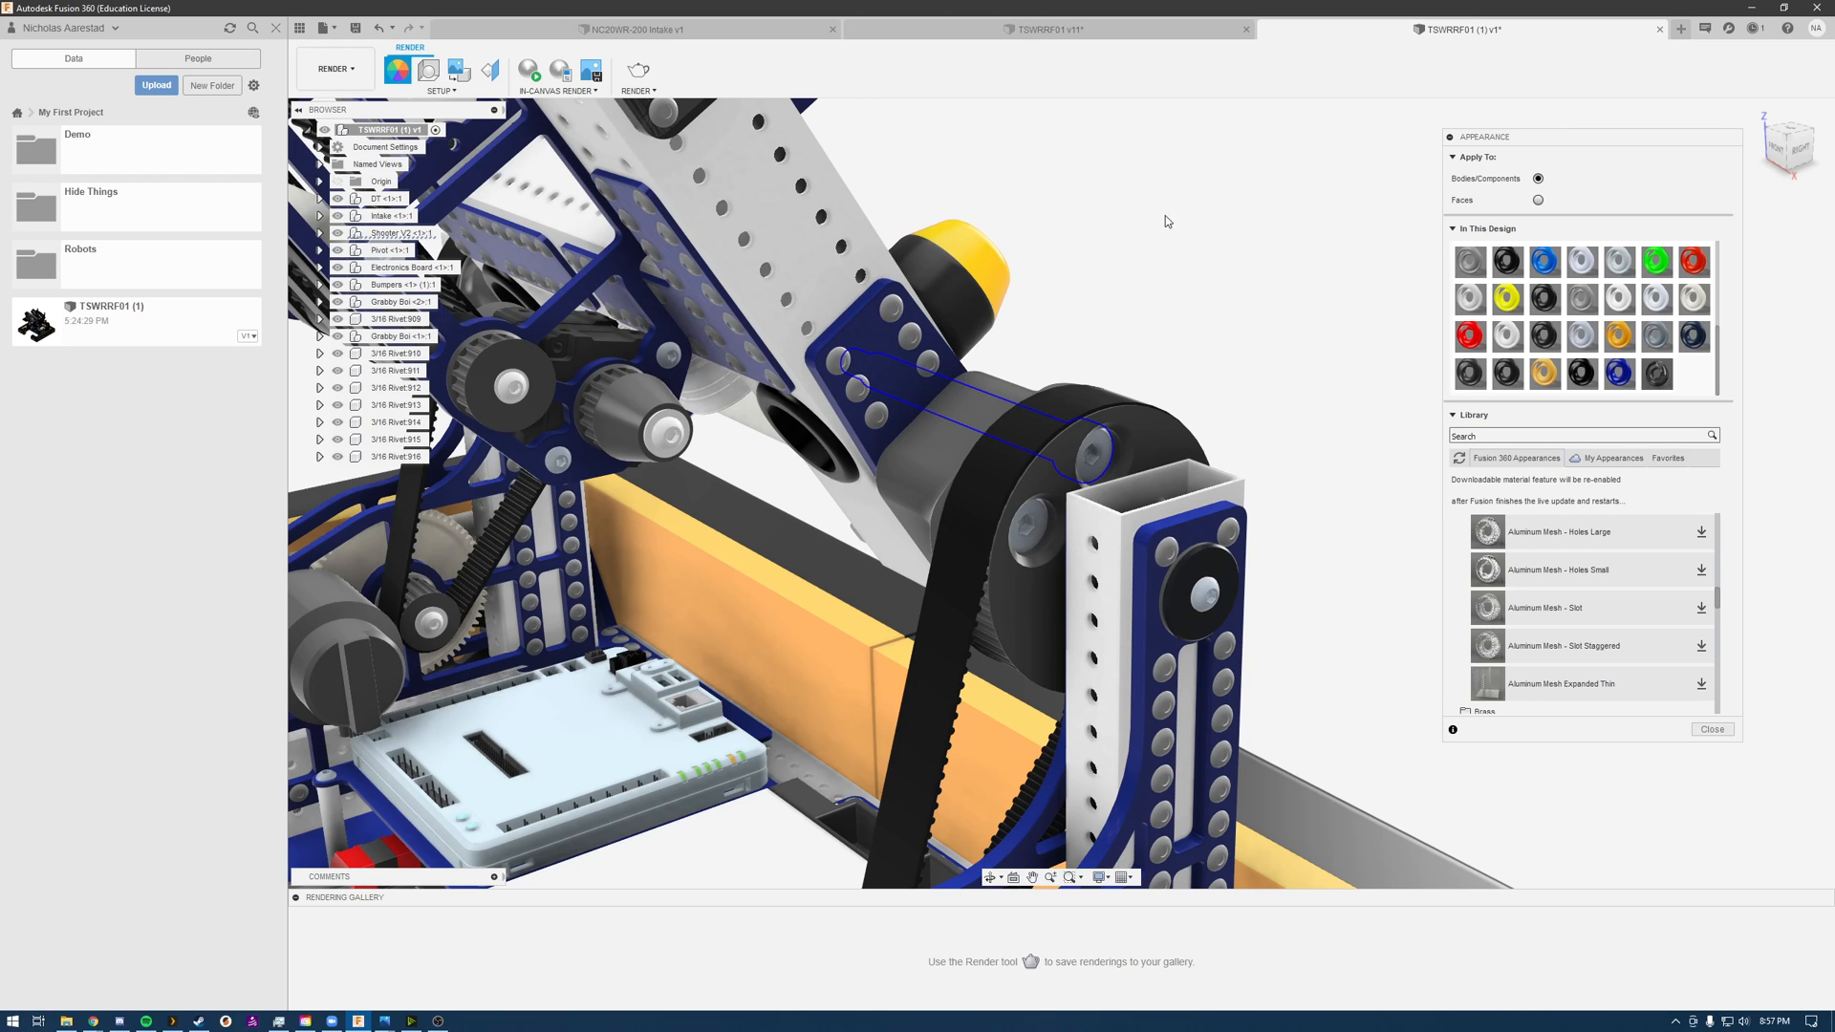
{"action": "left_click", "coordinate": [1099, 450]}
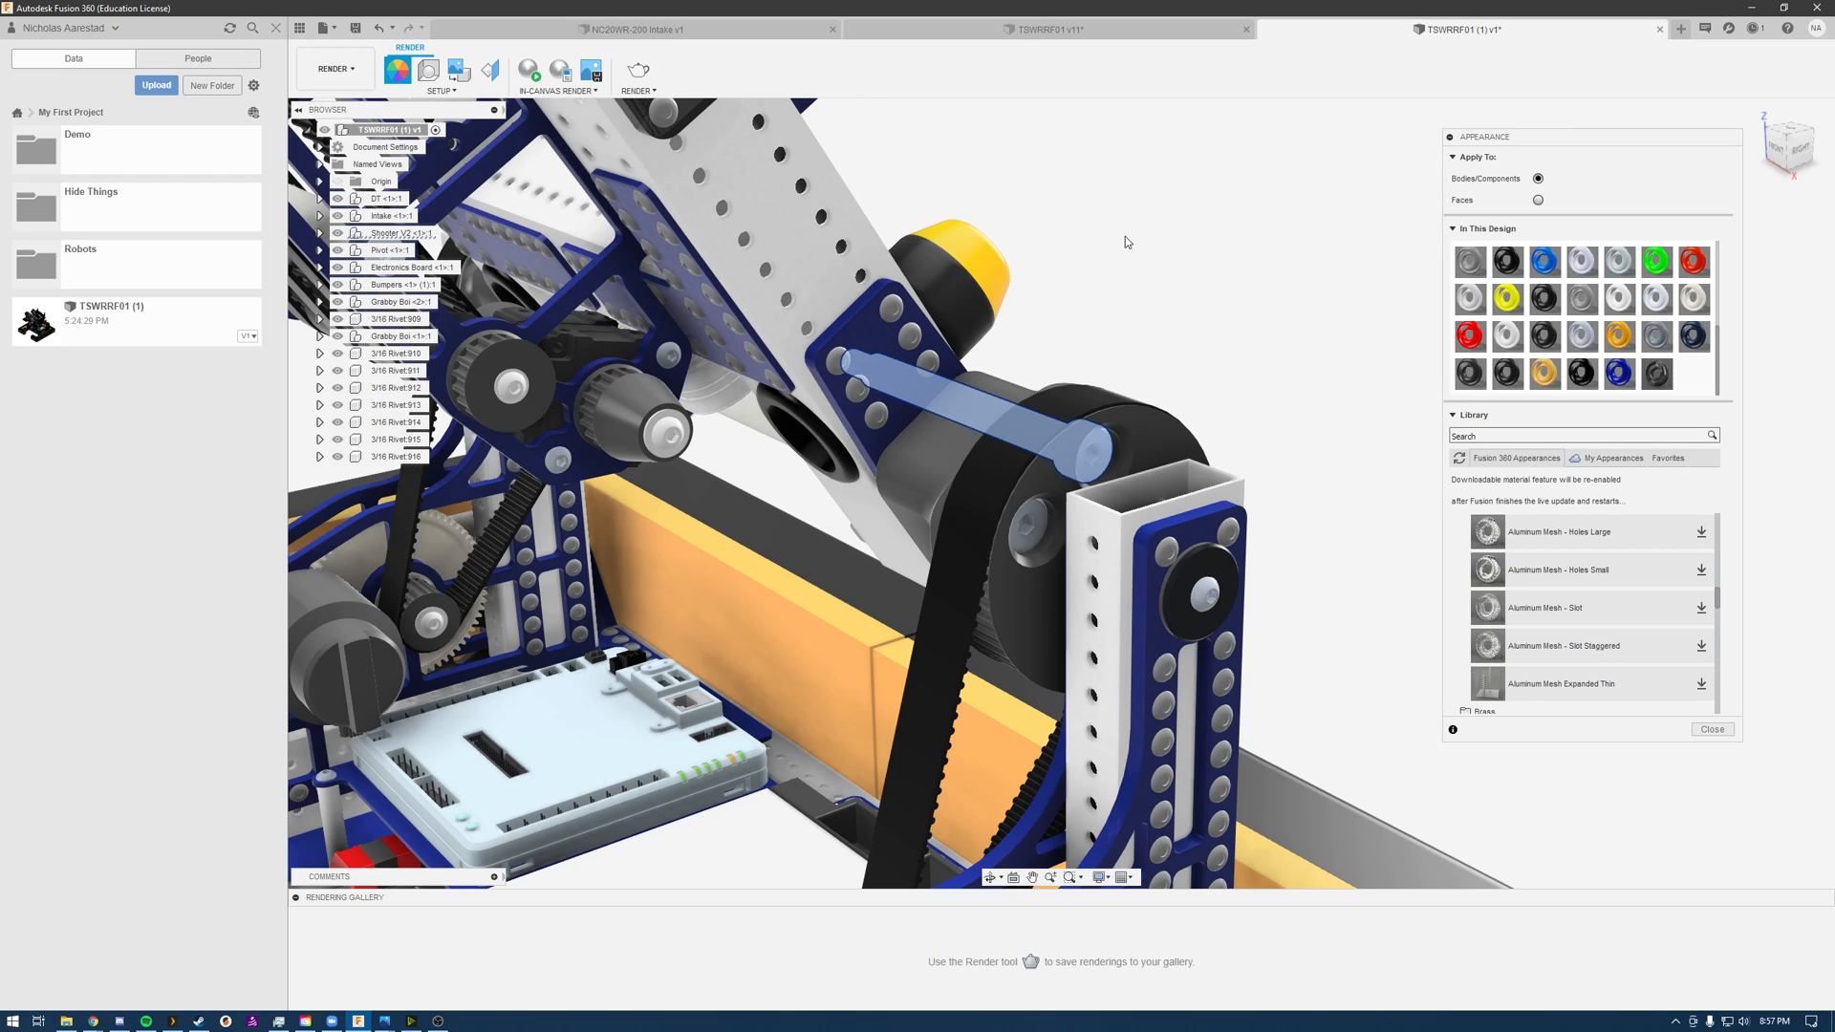
{"action": "middle_click_drag", "start_coordinate": [1126, 239], "coordinate": [1185, 242], "text": "shift"}
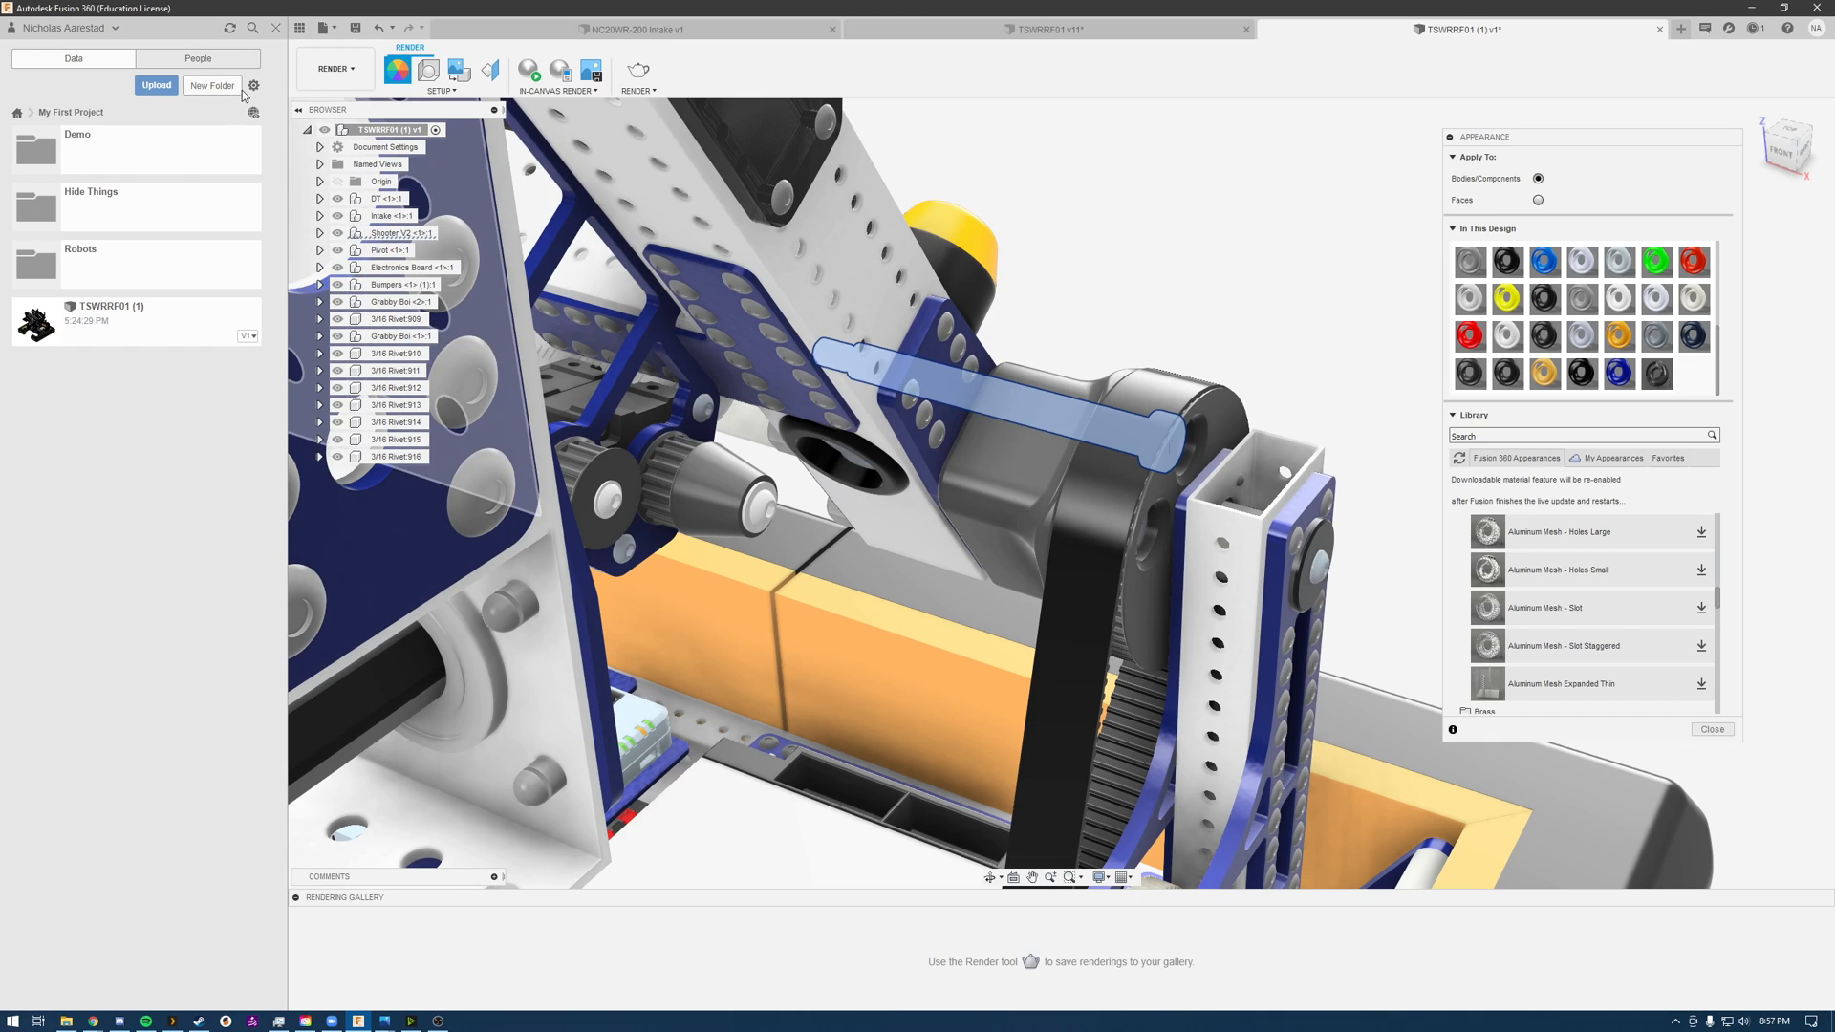
Step: Activate the Shooter V2 component that contains the selected bolt
{"action": "left_click", "coordinate": [297, 111]}
{"action": "left_click", "coordinate": [297, 111]}
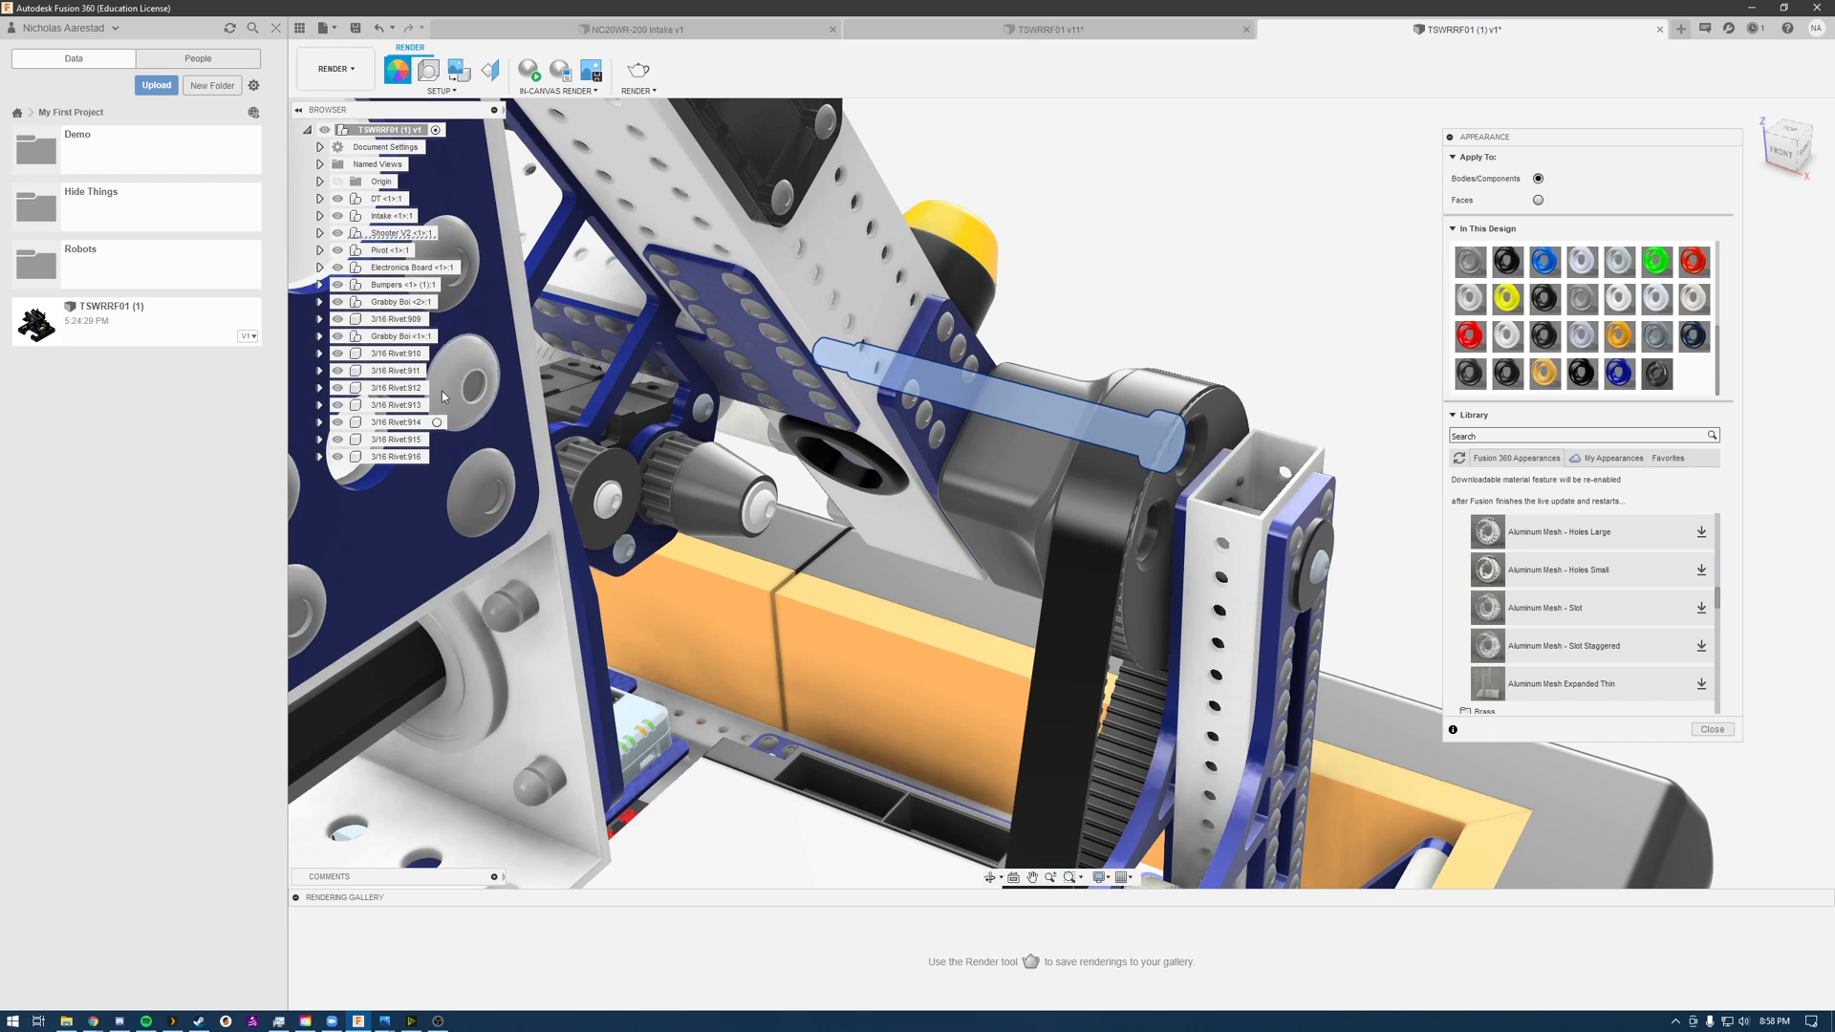
{"action": "left_click", "coordinate": [425, 234]}
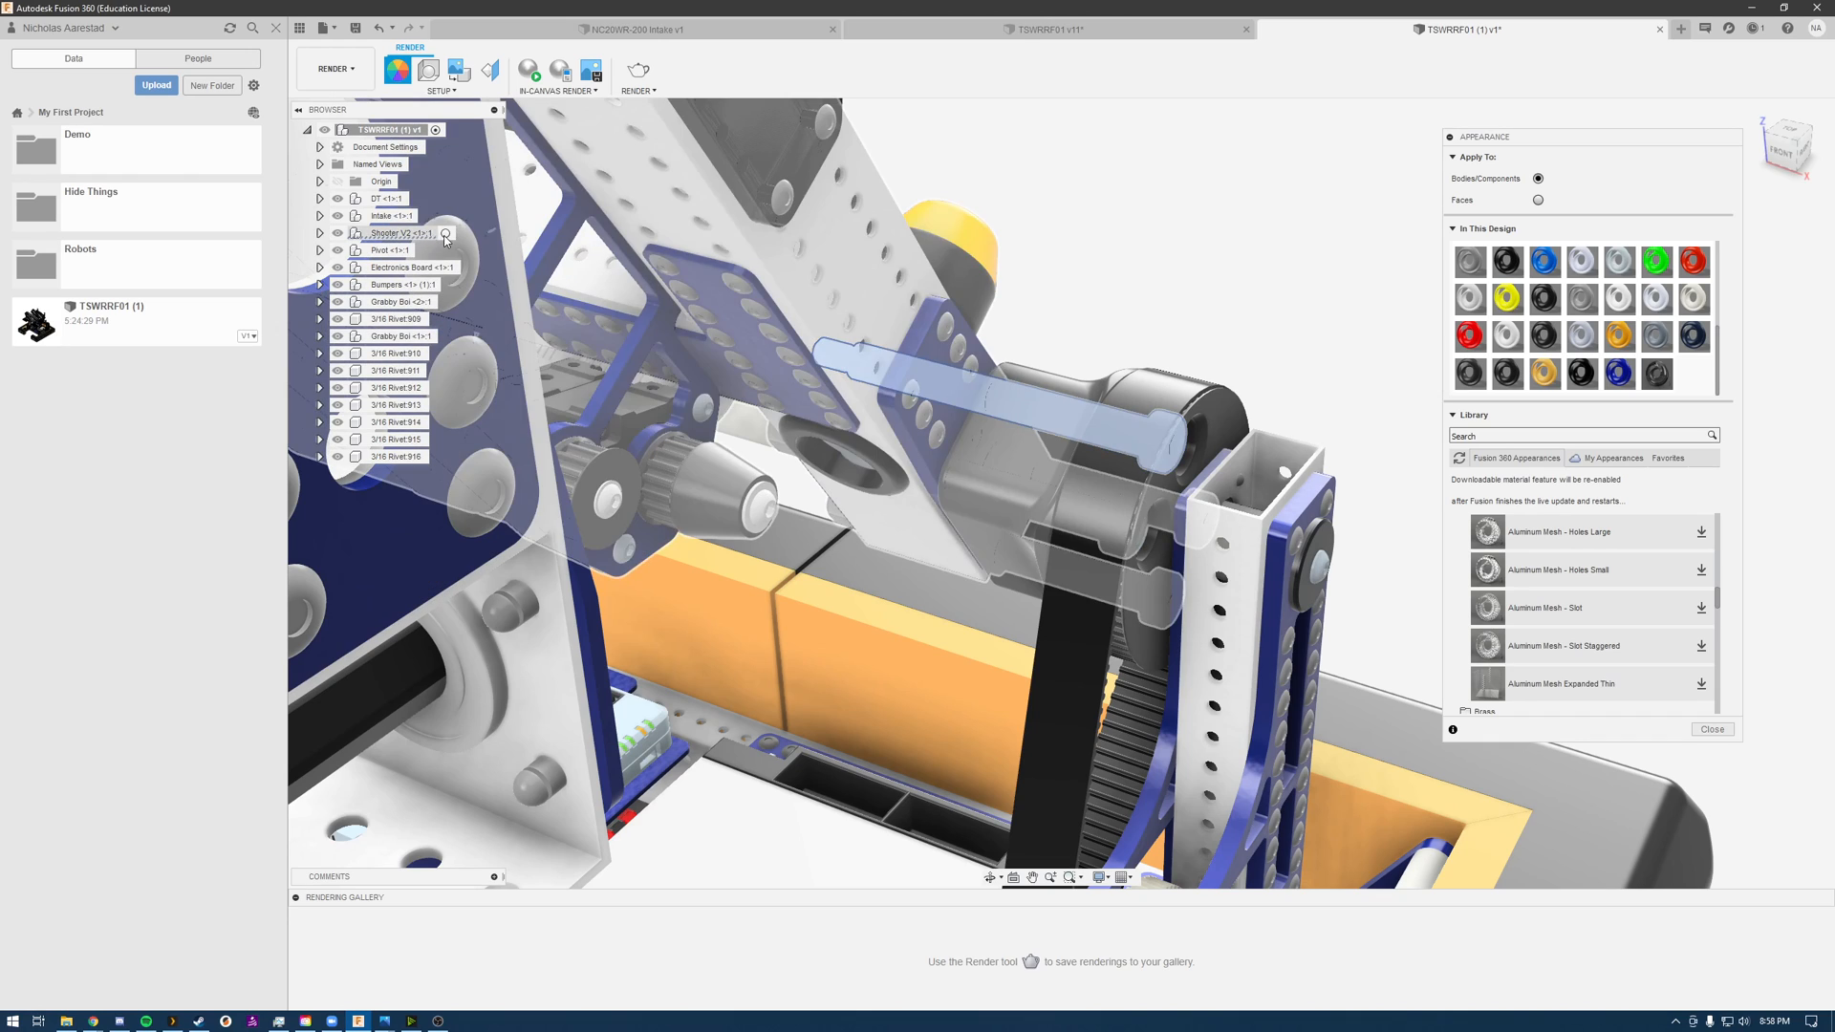
{"action": "left_click", "coordinate": [445, 234]}
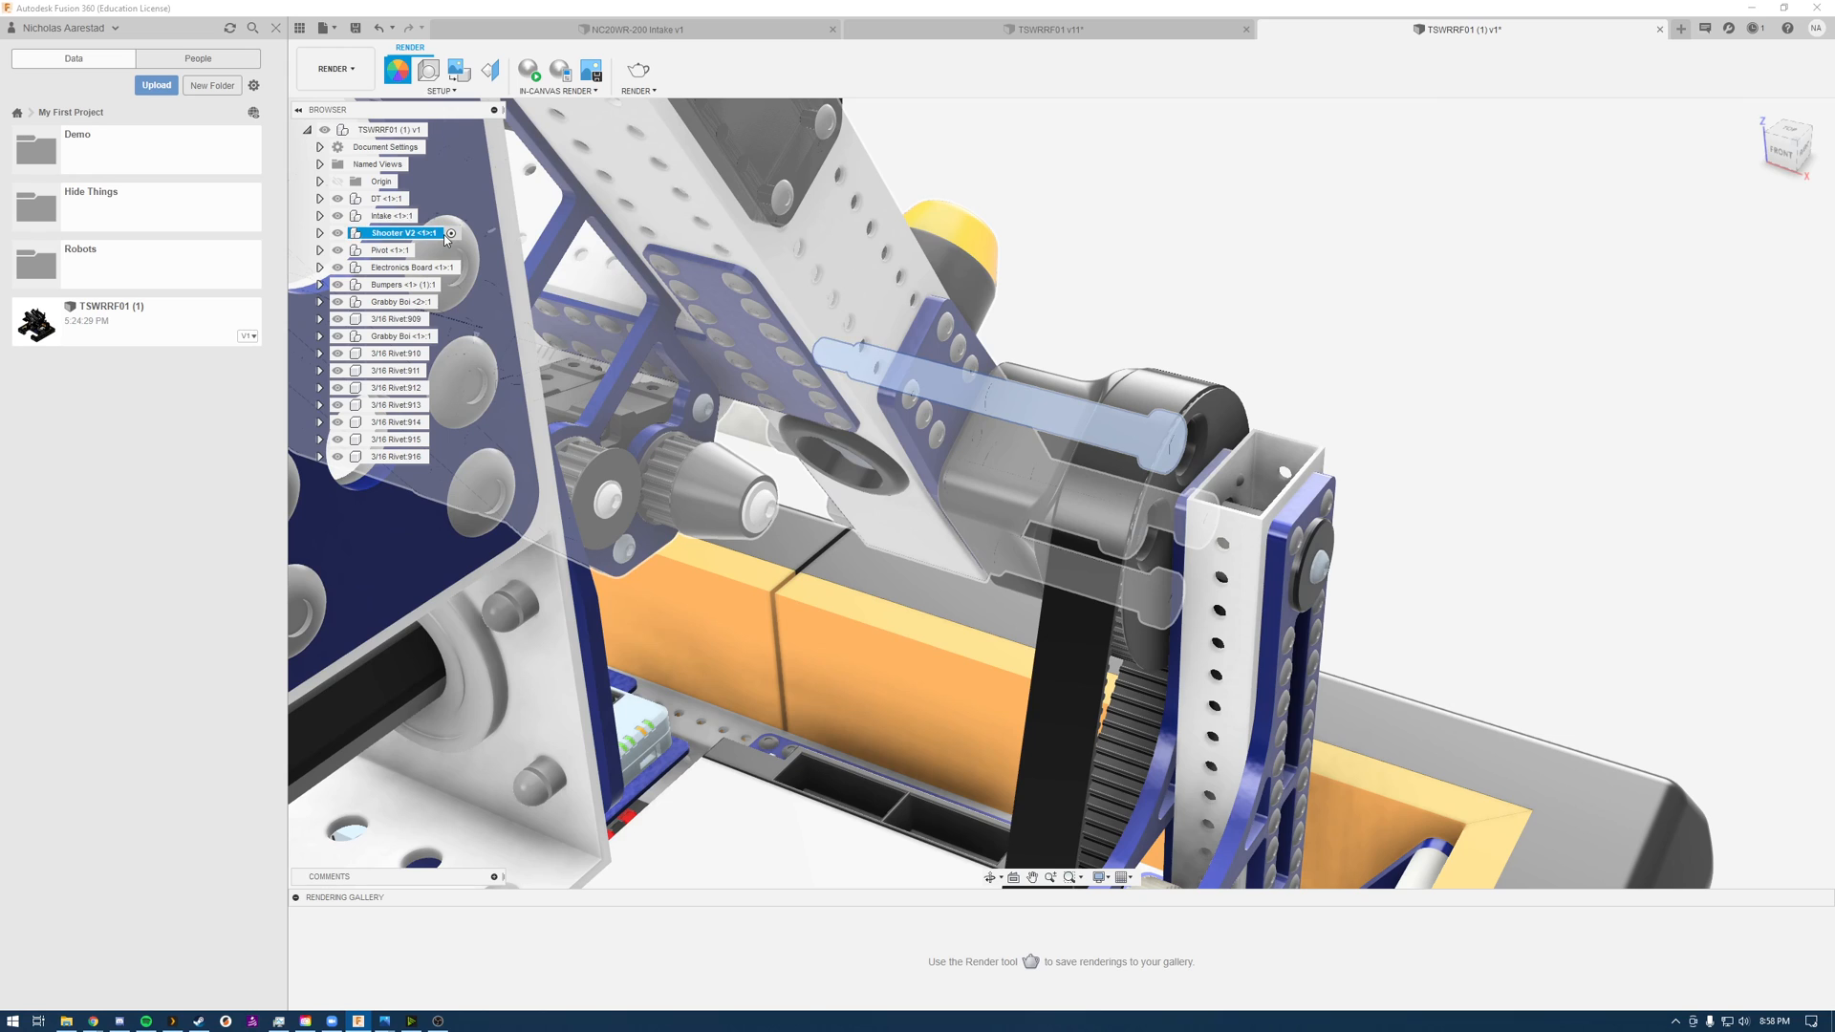
{"action": "left_click", "coordinate": [337, 233]}
{"action": "left_click", "coordinate": [1229, 230]}
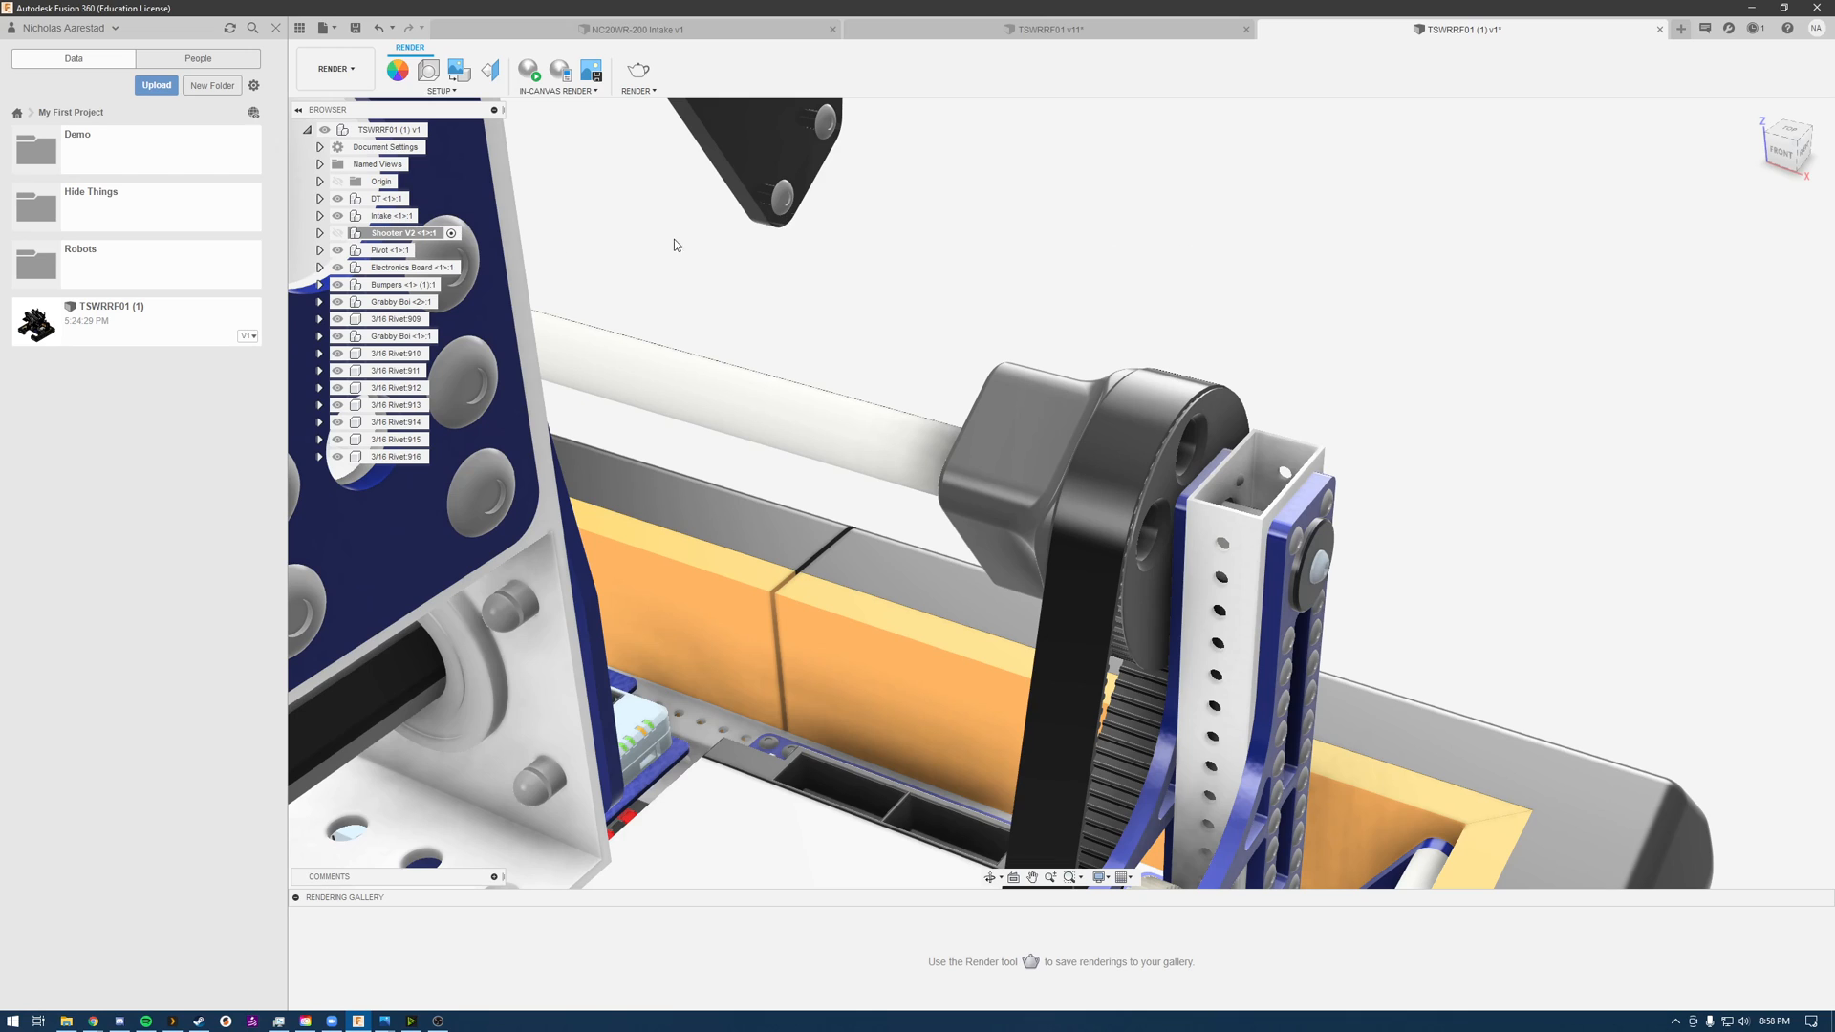
{"action": "left_click", "coordinate": [337, 234]}
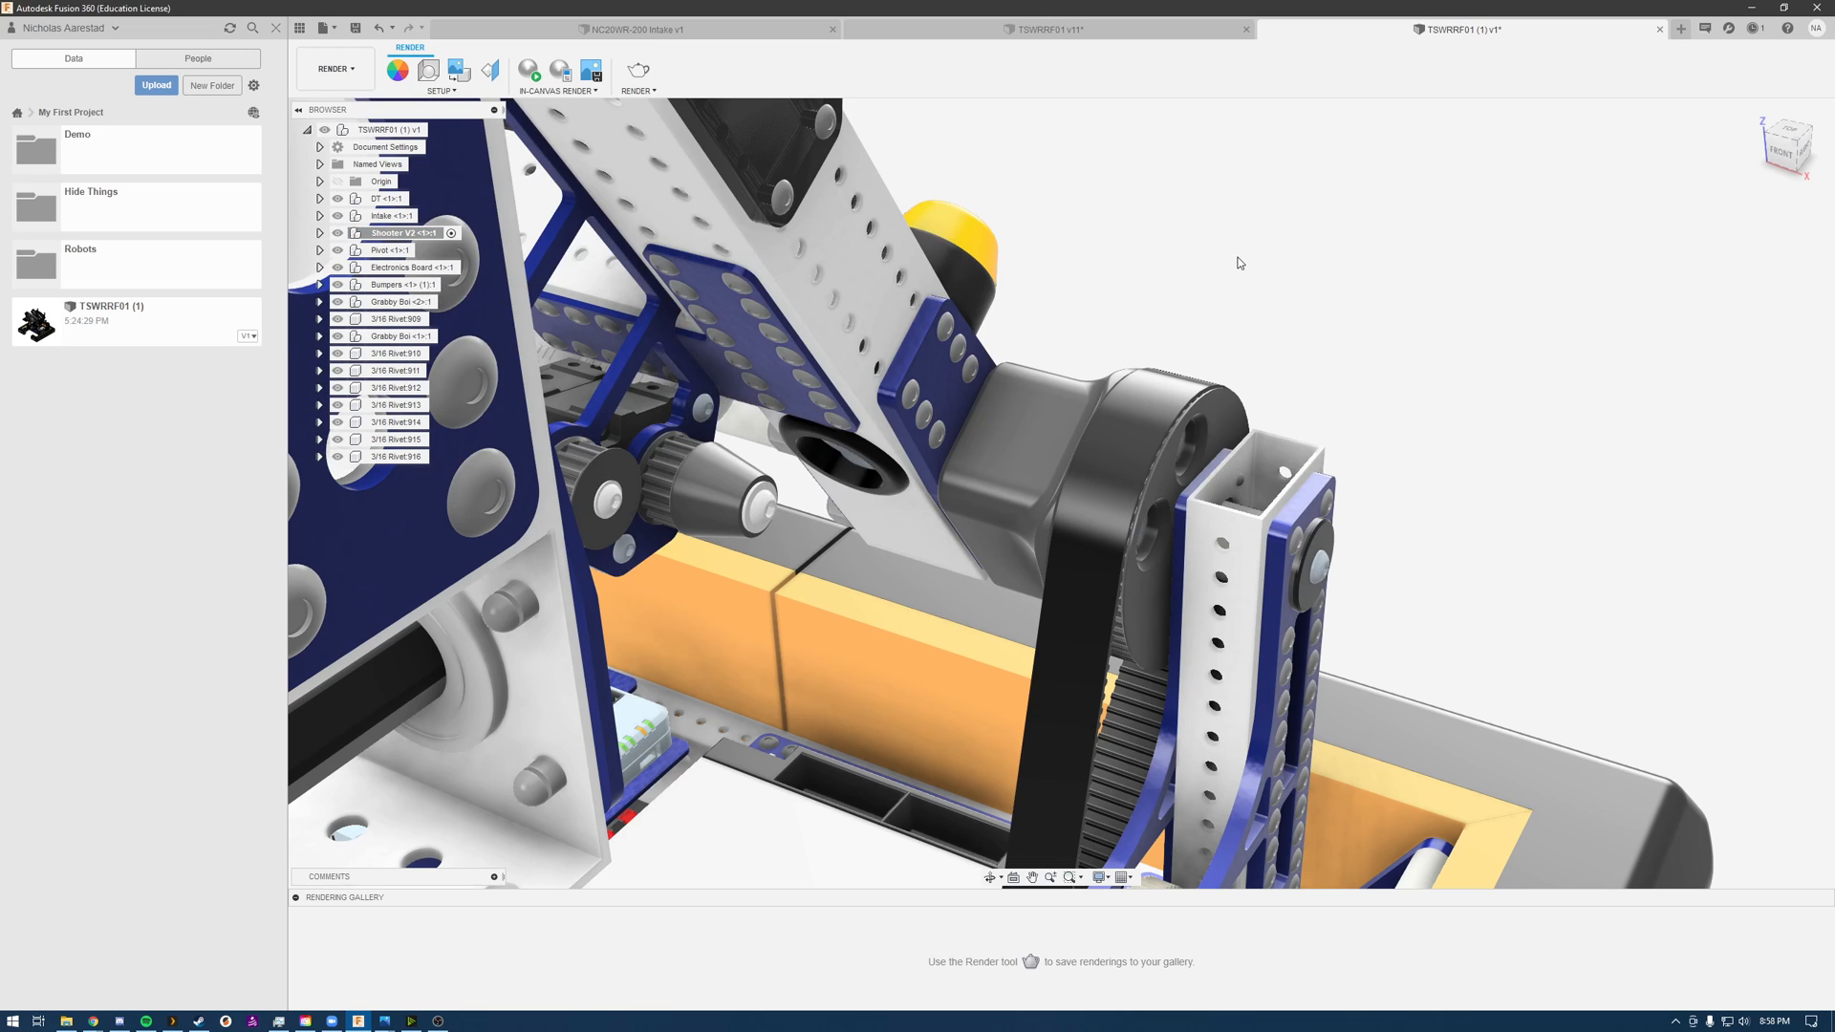
Step: Hide the Pivot component to expose the long bolts on the shooter arm's blue plate
{"action": "left_click", "coordinate": [338, 251]}
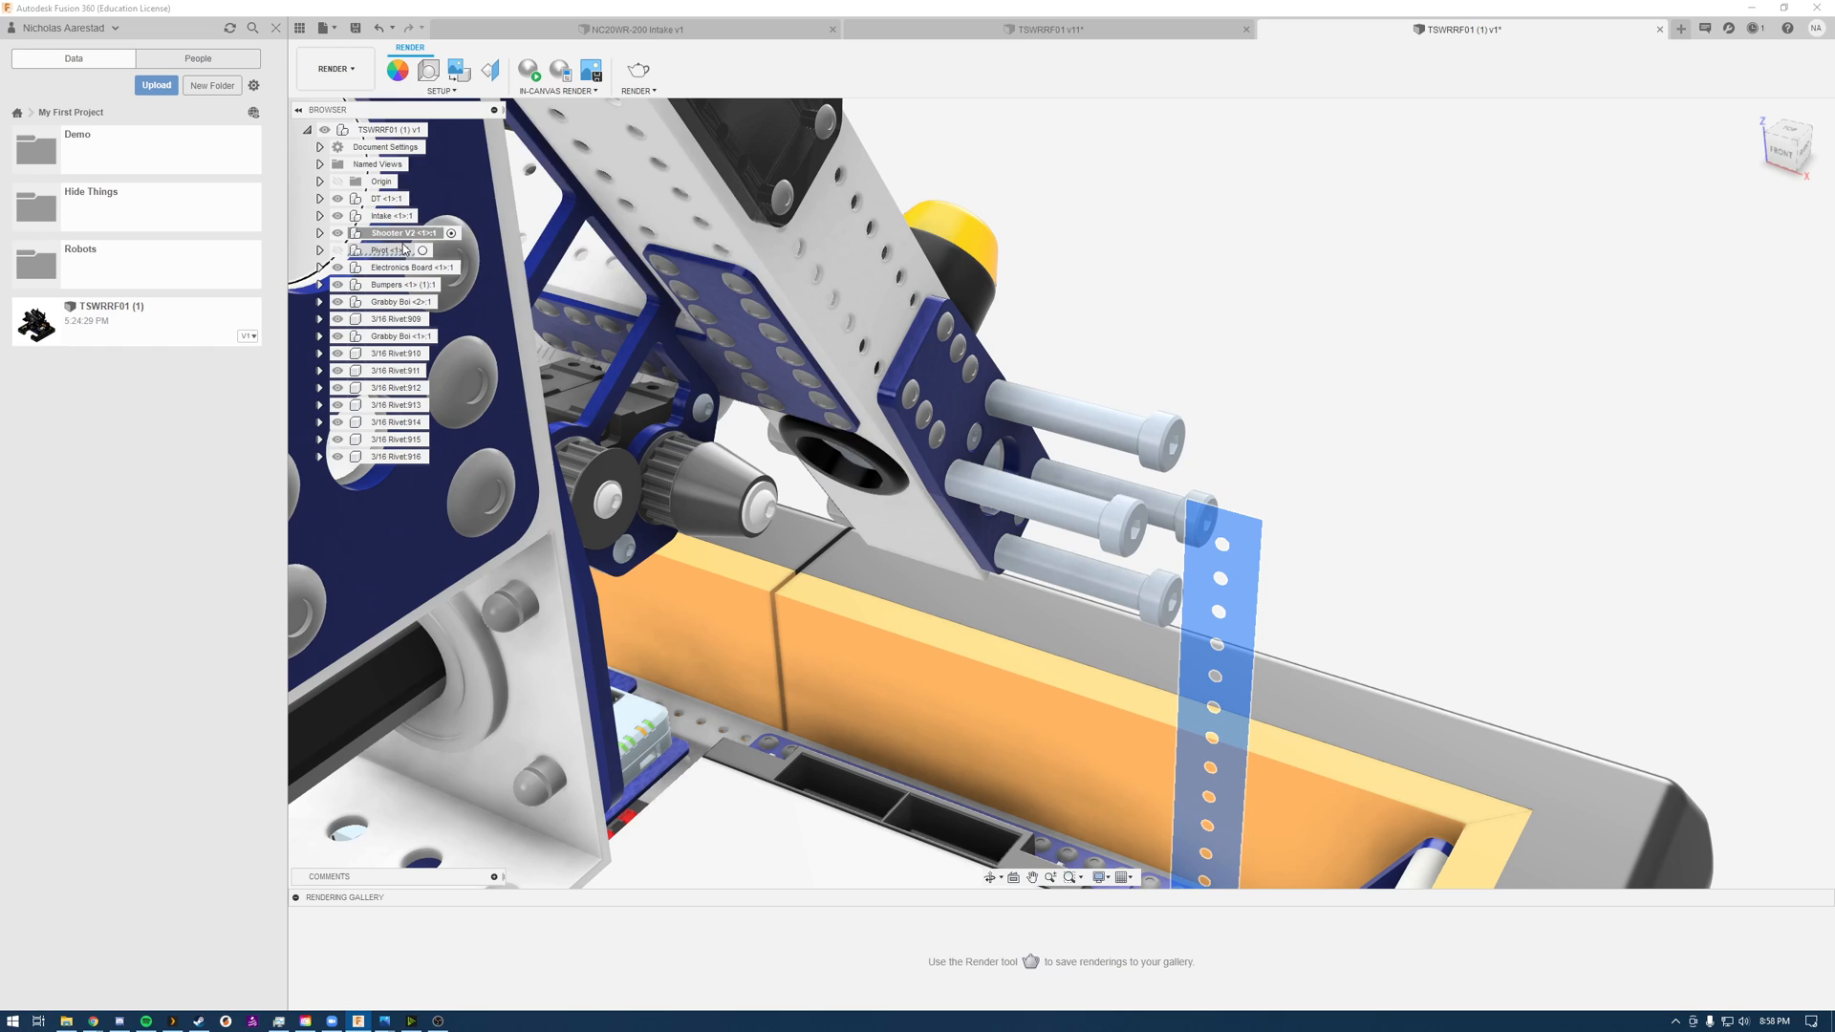
{"action": "left_click", "coordinate": [1341, 240]}
{"action": "scroll", "coordinate": [1171, 454], "scroll_direction": "up", "scroll_amount": 5}
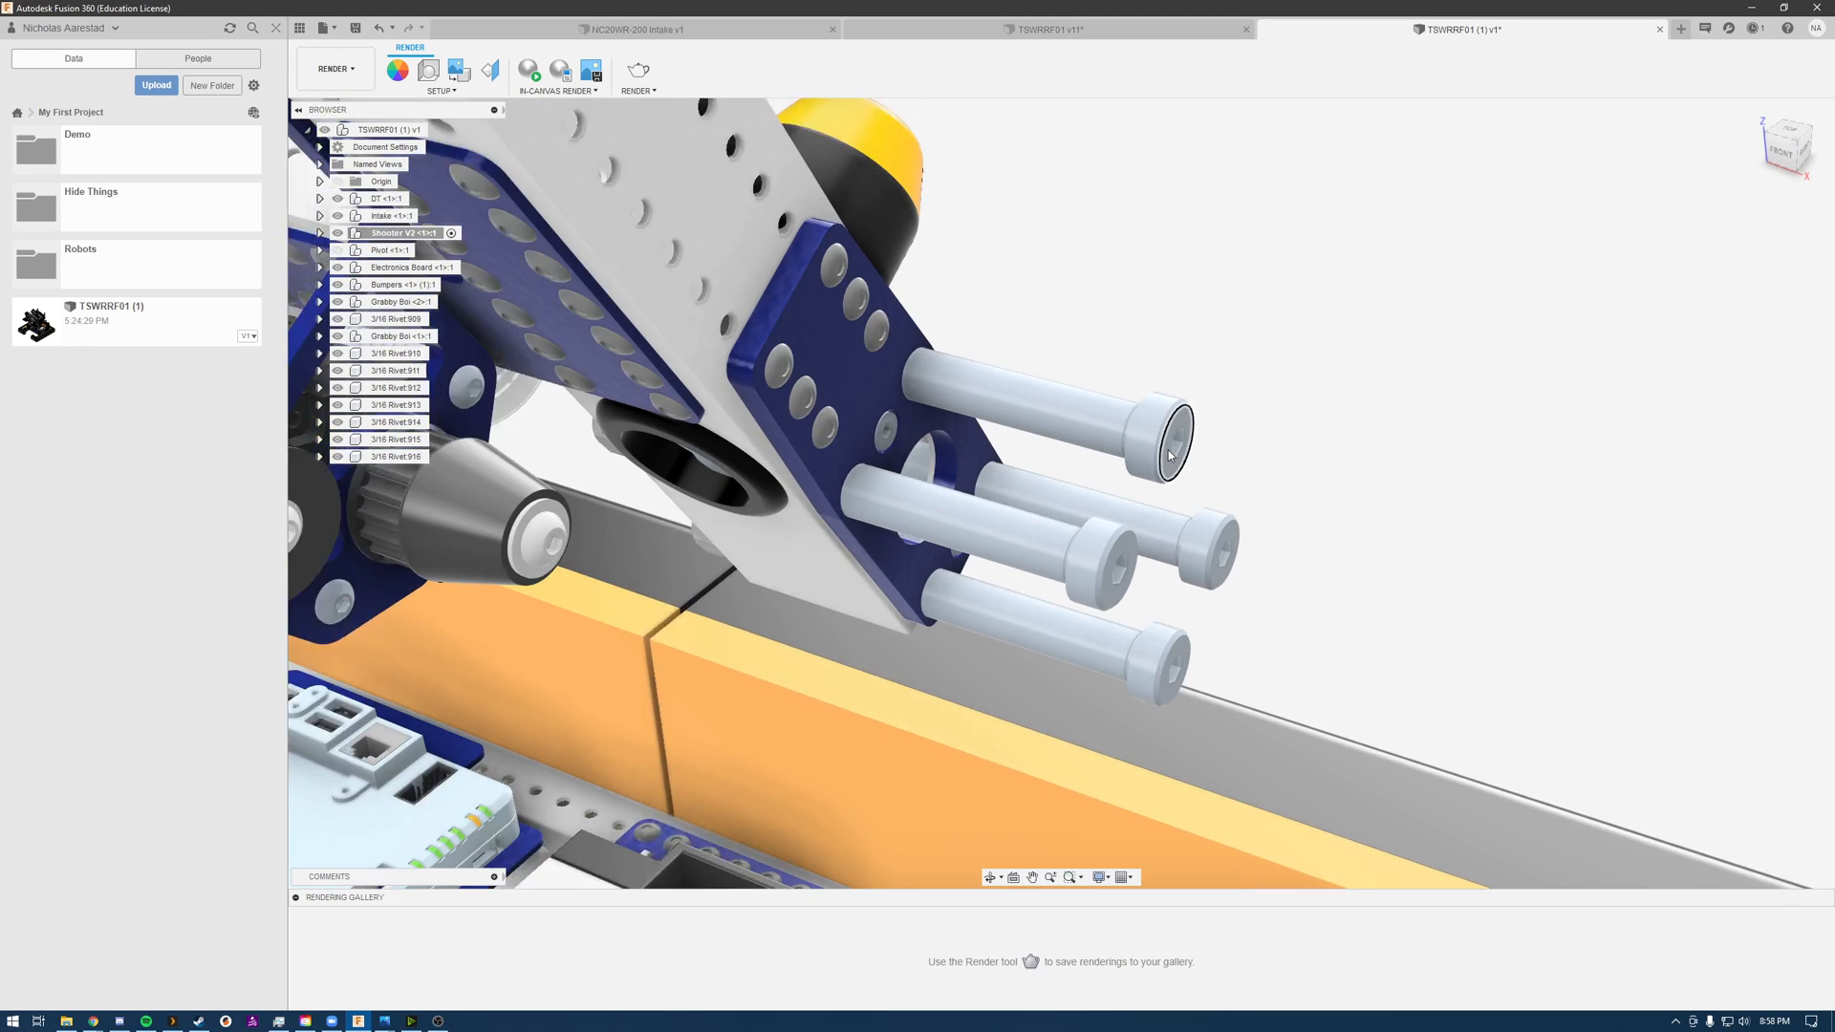
{"action": "middle_click_drag", "start_coordinate": [1097, 372], "coordinate": [1248, 306], "text": "shift"}
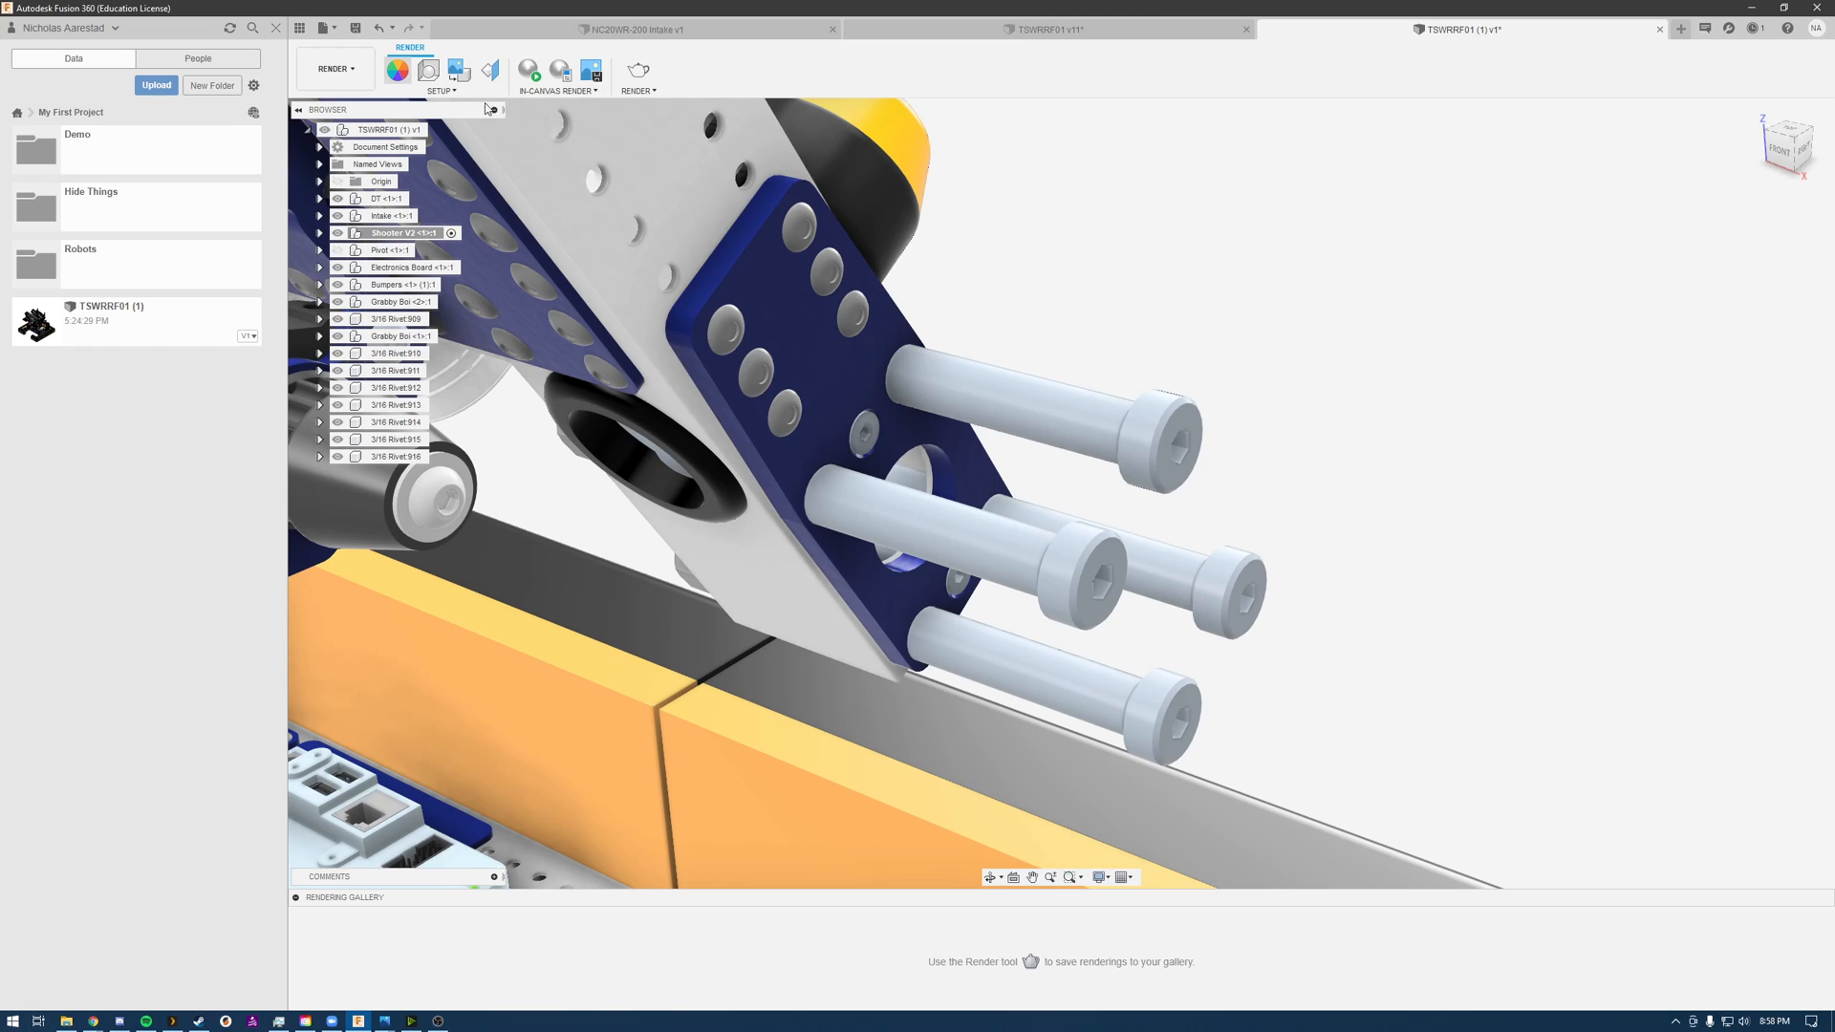
Step: Open the appearance settings and look through the favorite appearances for a finish that suits the bolts
{"action": "key", "text": "a"}
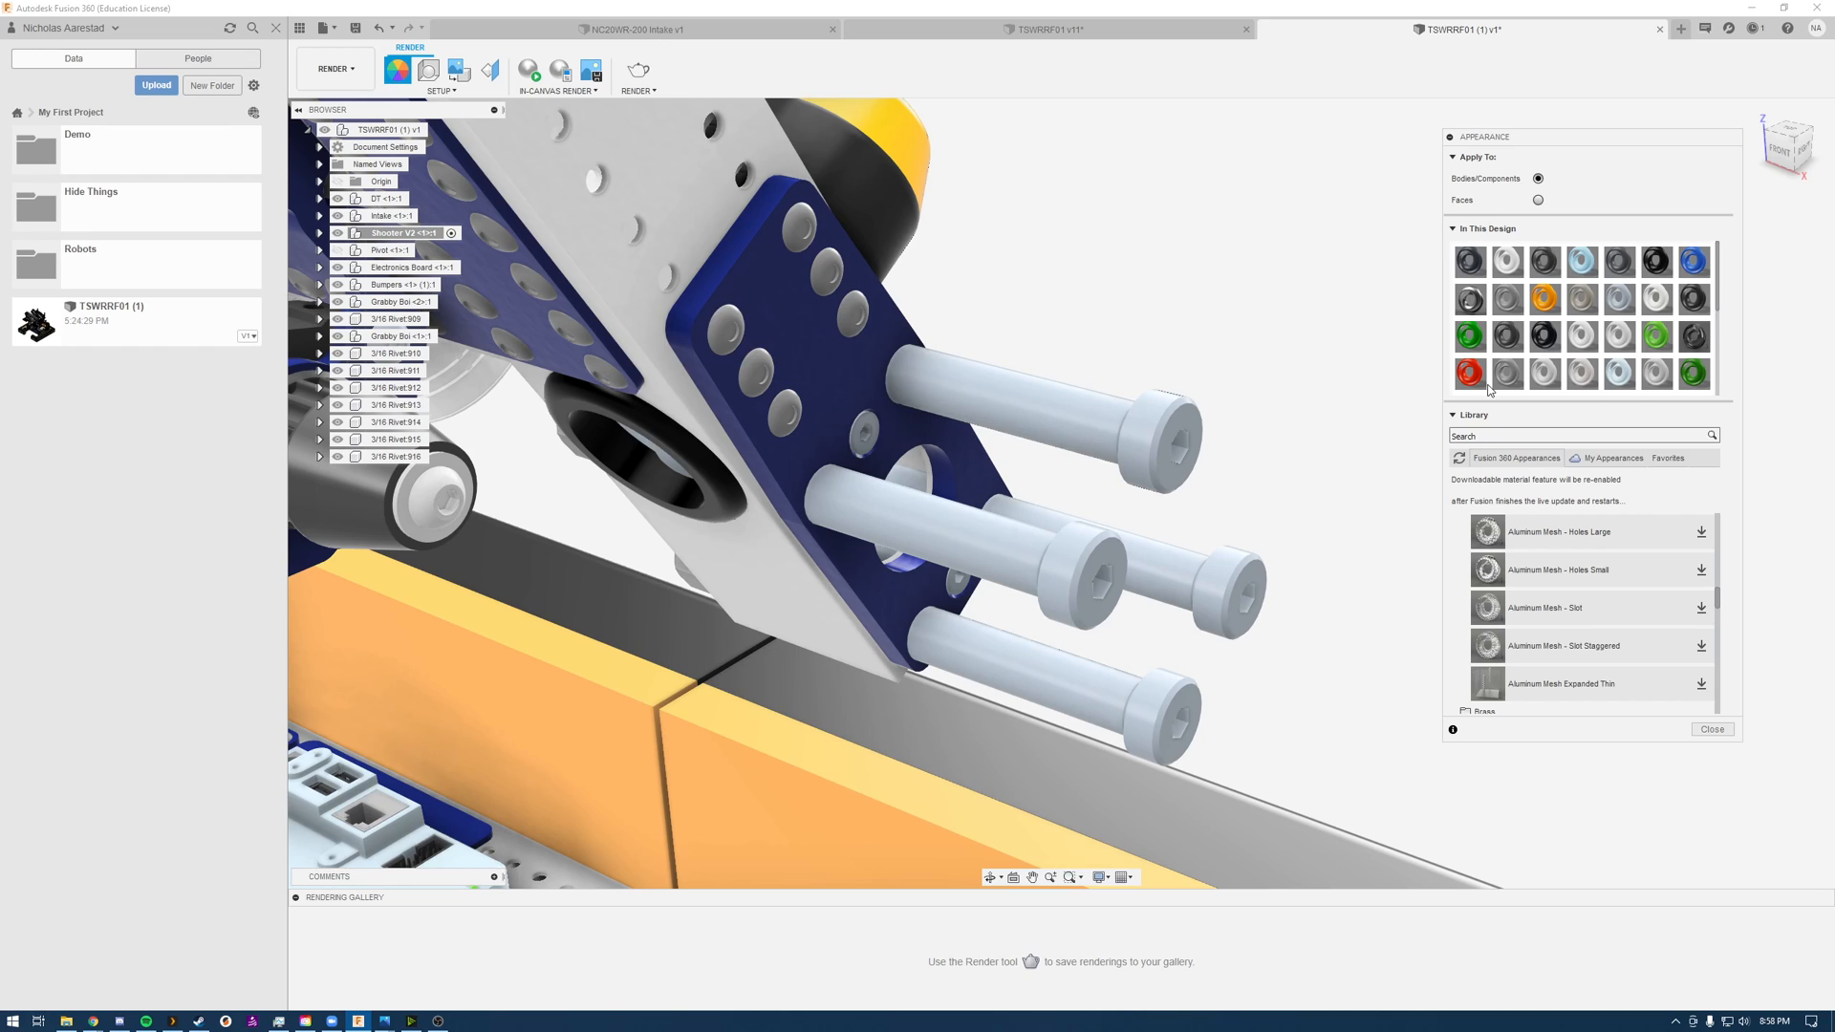
{"action": "scroll", "coordinate": [1606, 593], "scroll_direction": "down", "scroll_amount": 5}
{"action": "scroll", "coordinate": [1605, 593], "scroll_direction": "down", "scroll_amount": 5}
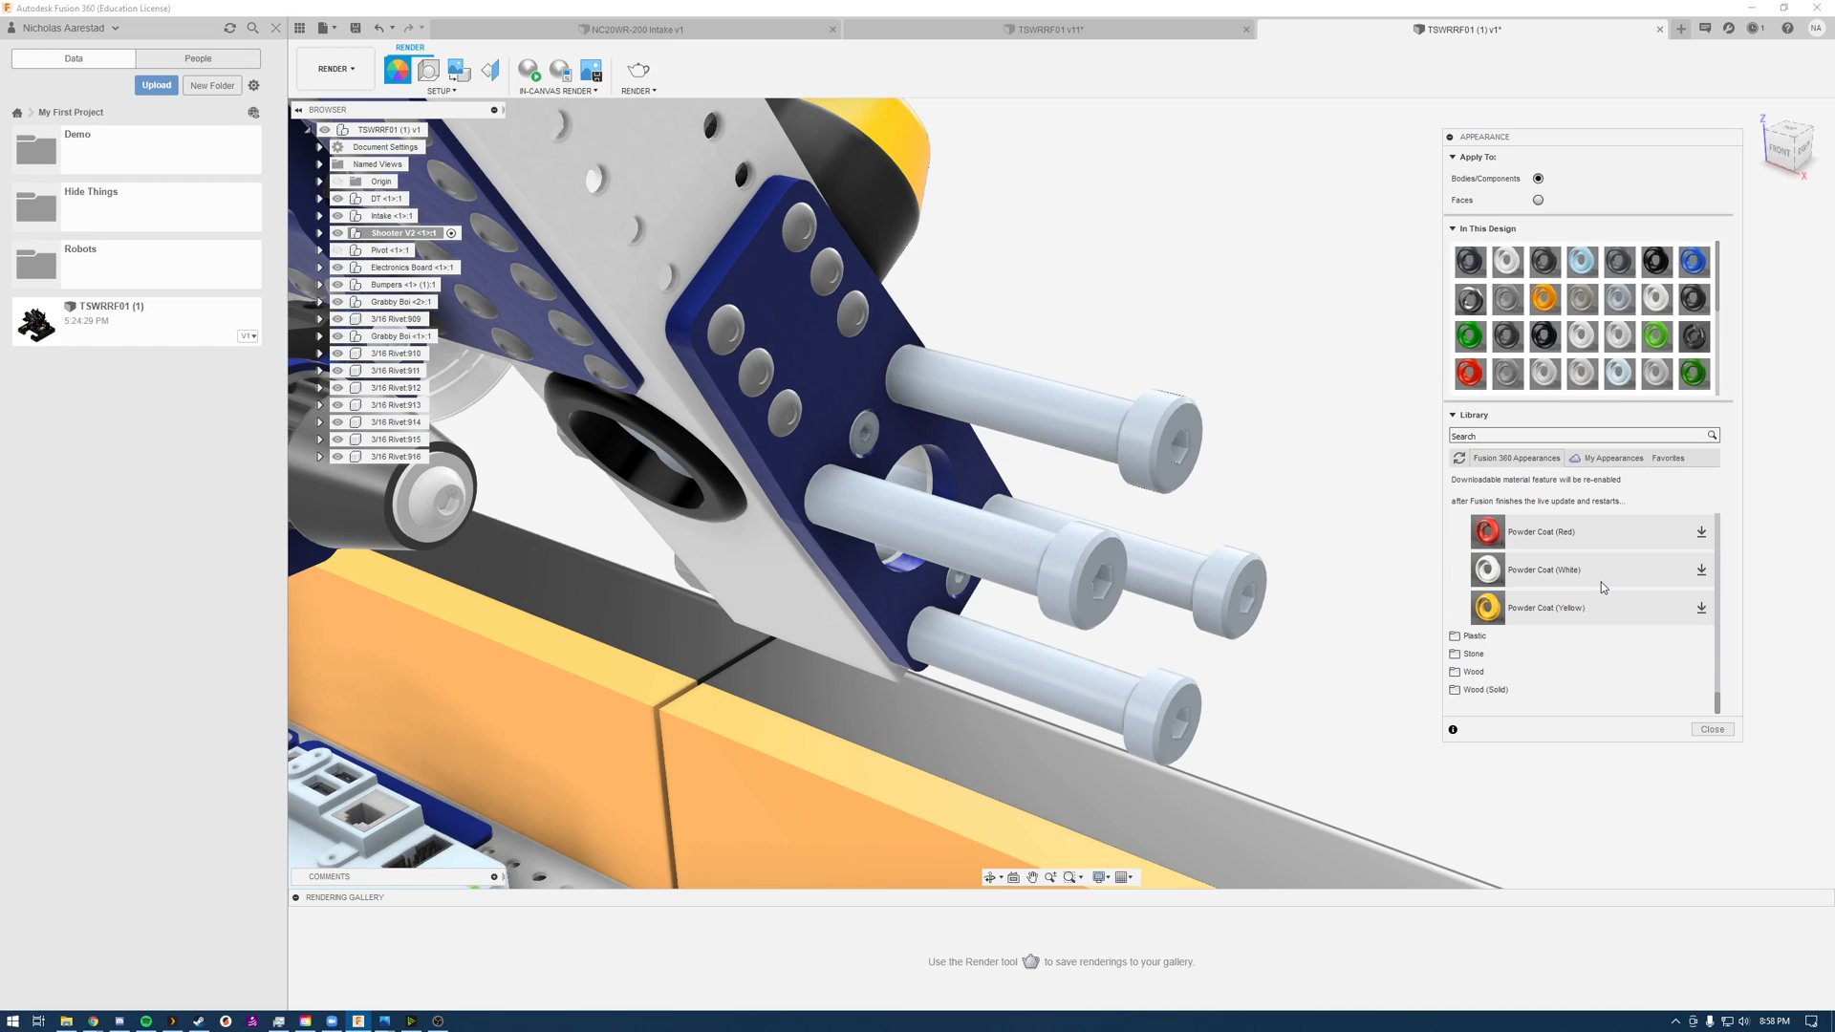
{"action": "left_click", "coordinate": [1674, 459]}
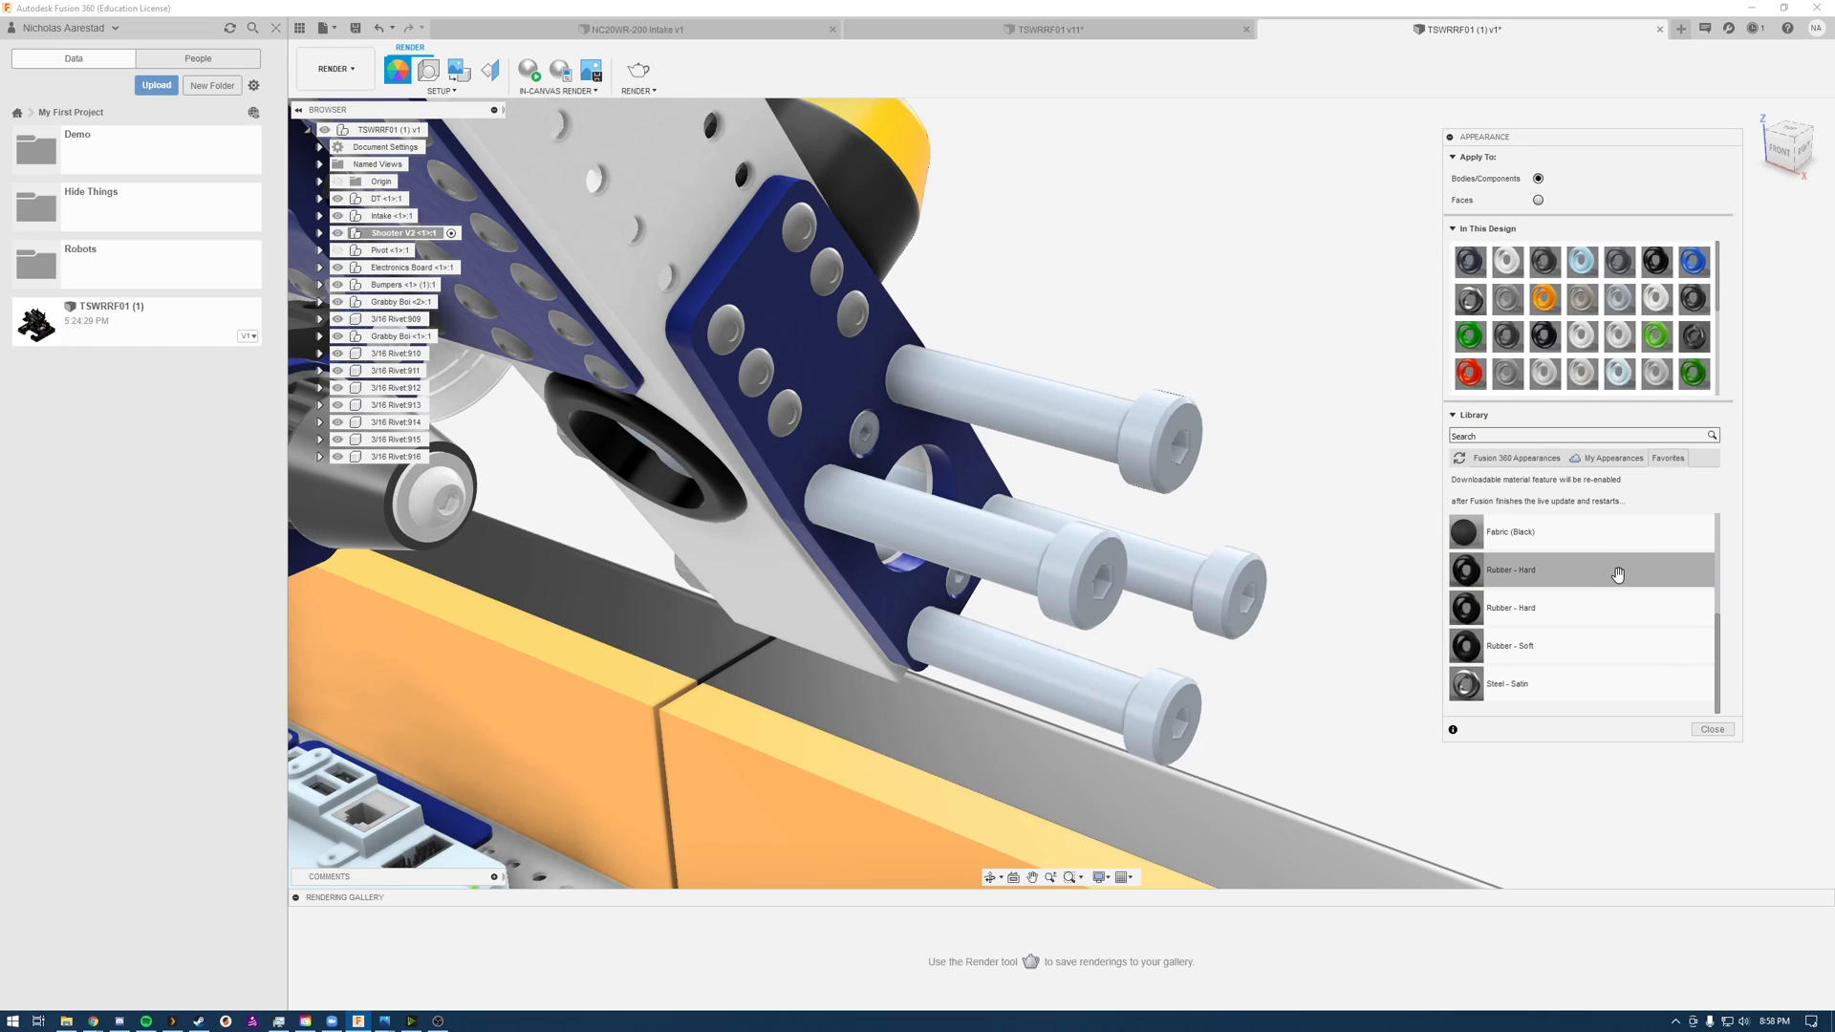
{"action": "scroll", "coordinate": [1576, 645], "scroll_direction": "up", "scroll_amount": 3}
{"action": "scroll", "coordinate": [1577, 644], "scroll_direction": "down", "scroll_amount": 4}
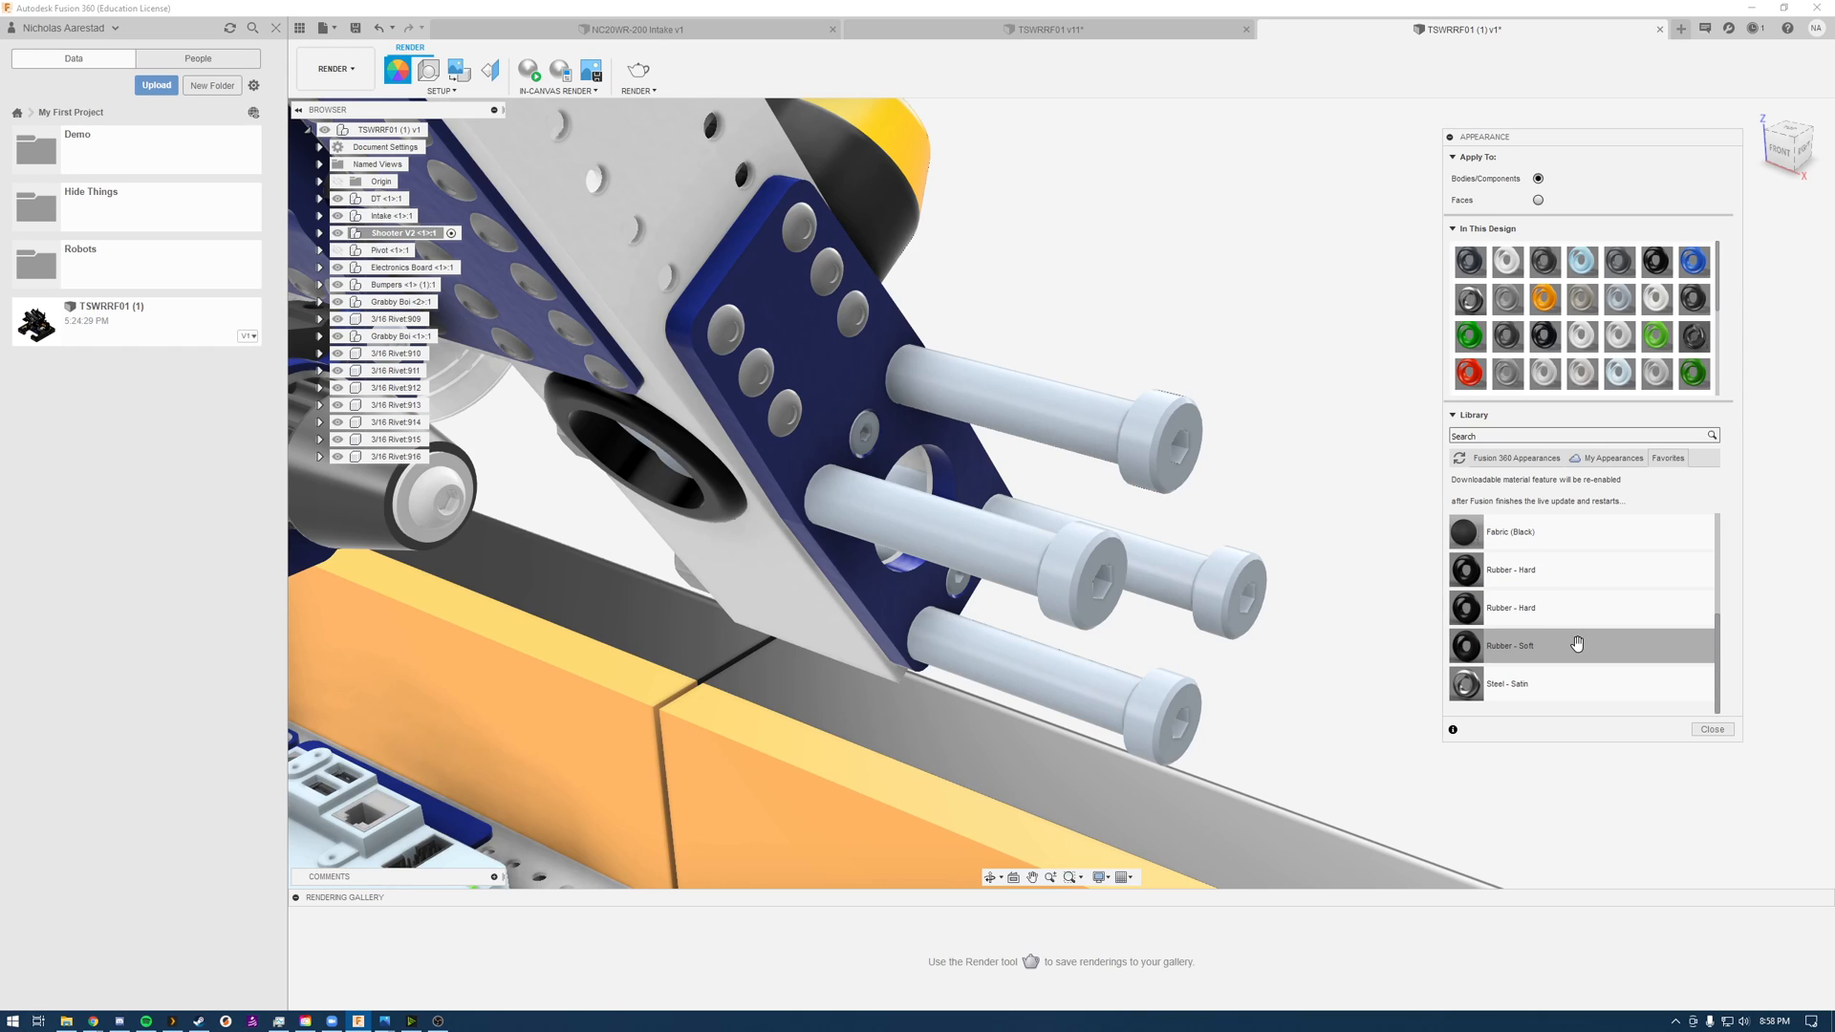
{"action": "scroll", "coordinate": [1577, 644], "scroll_direction": "up", "scroll_amount": 2}
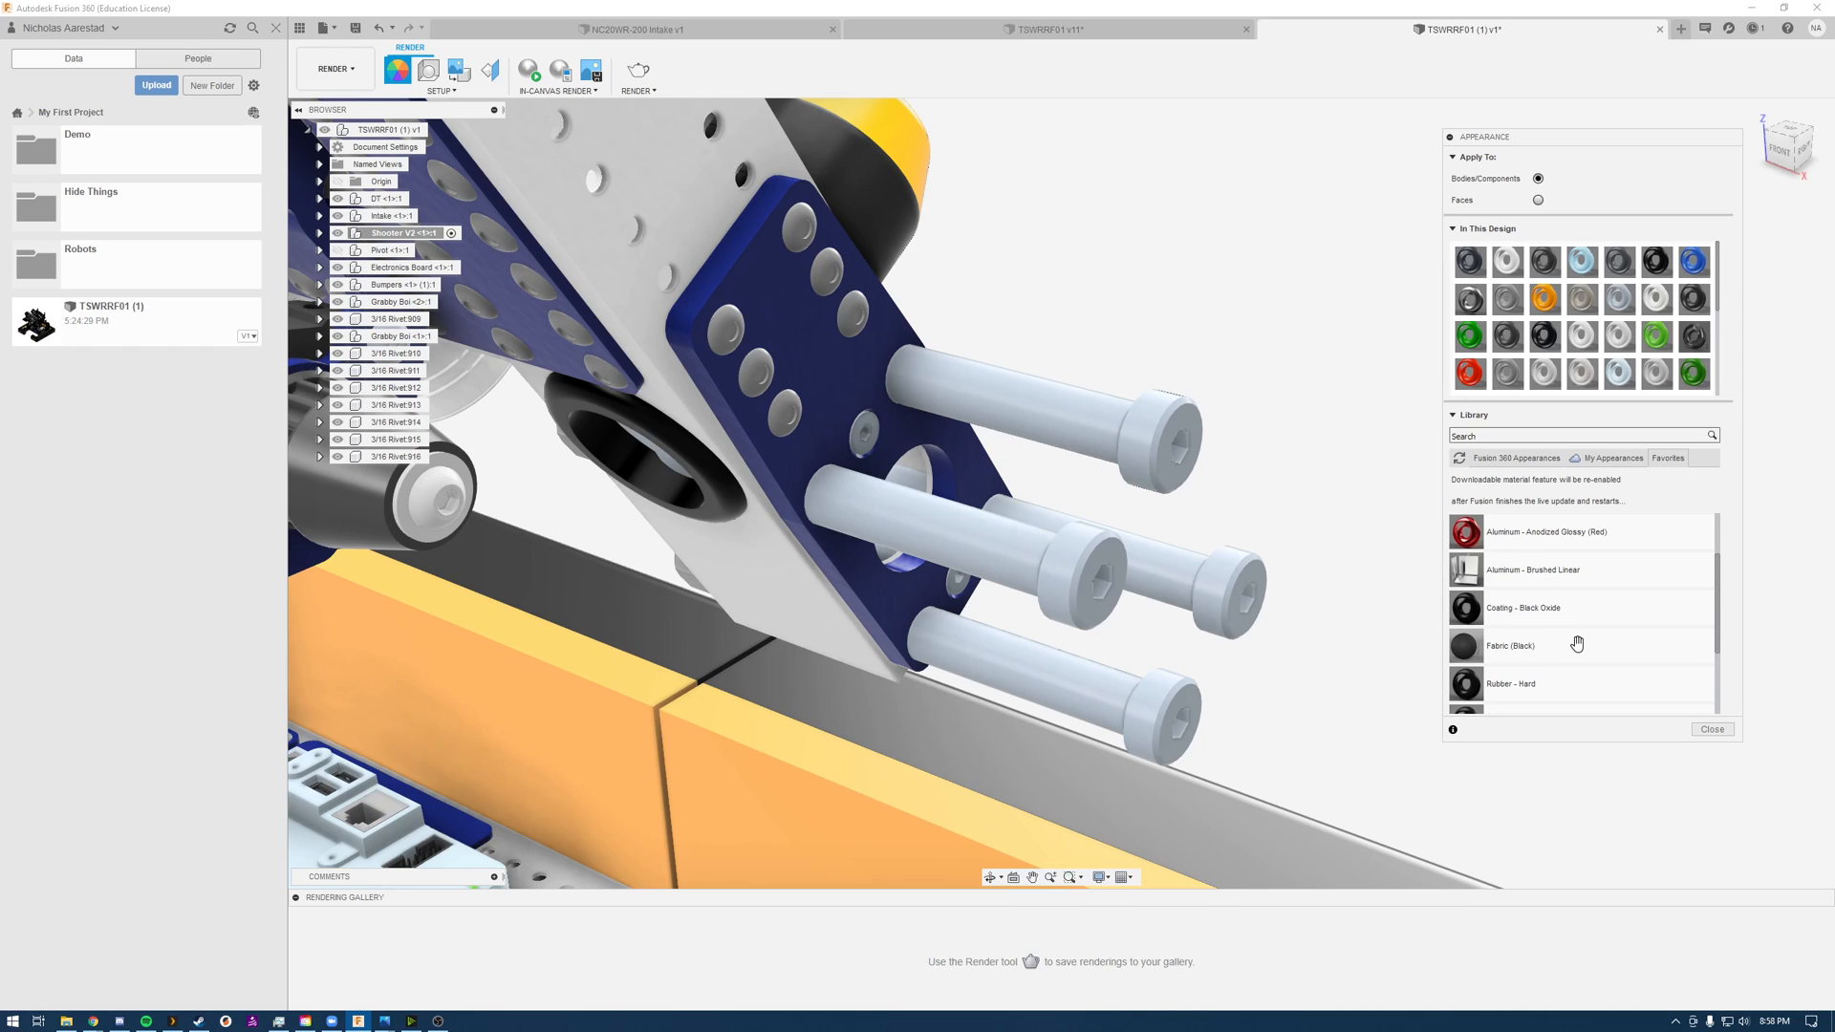
Step: Apply the Coating - Black Oxide appearance from the Metal coatings to the long bolts on the shooter arm's blue plate
{"action": "left_click", "coordinate": [1488, 461]}
{"action": "scroll", "coordinate": [1520, 586], "scroll_direction": "up", "scroll_amount": 1}
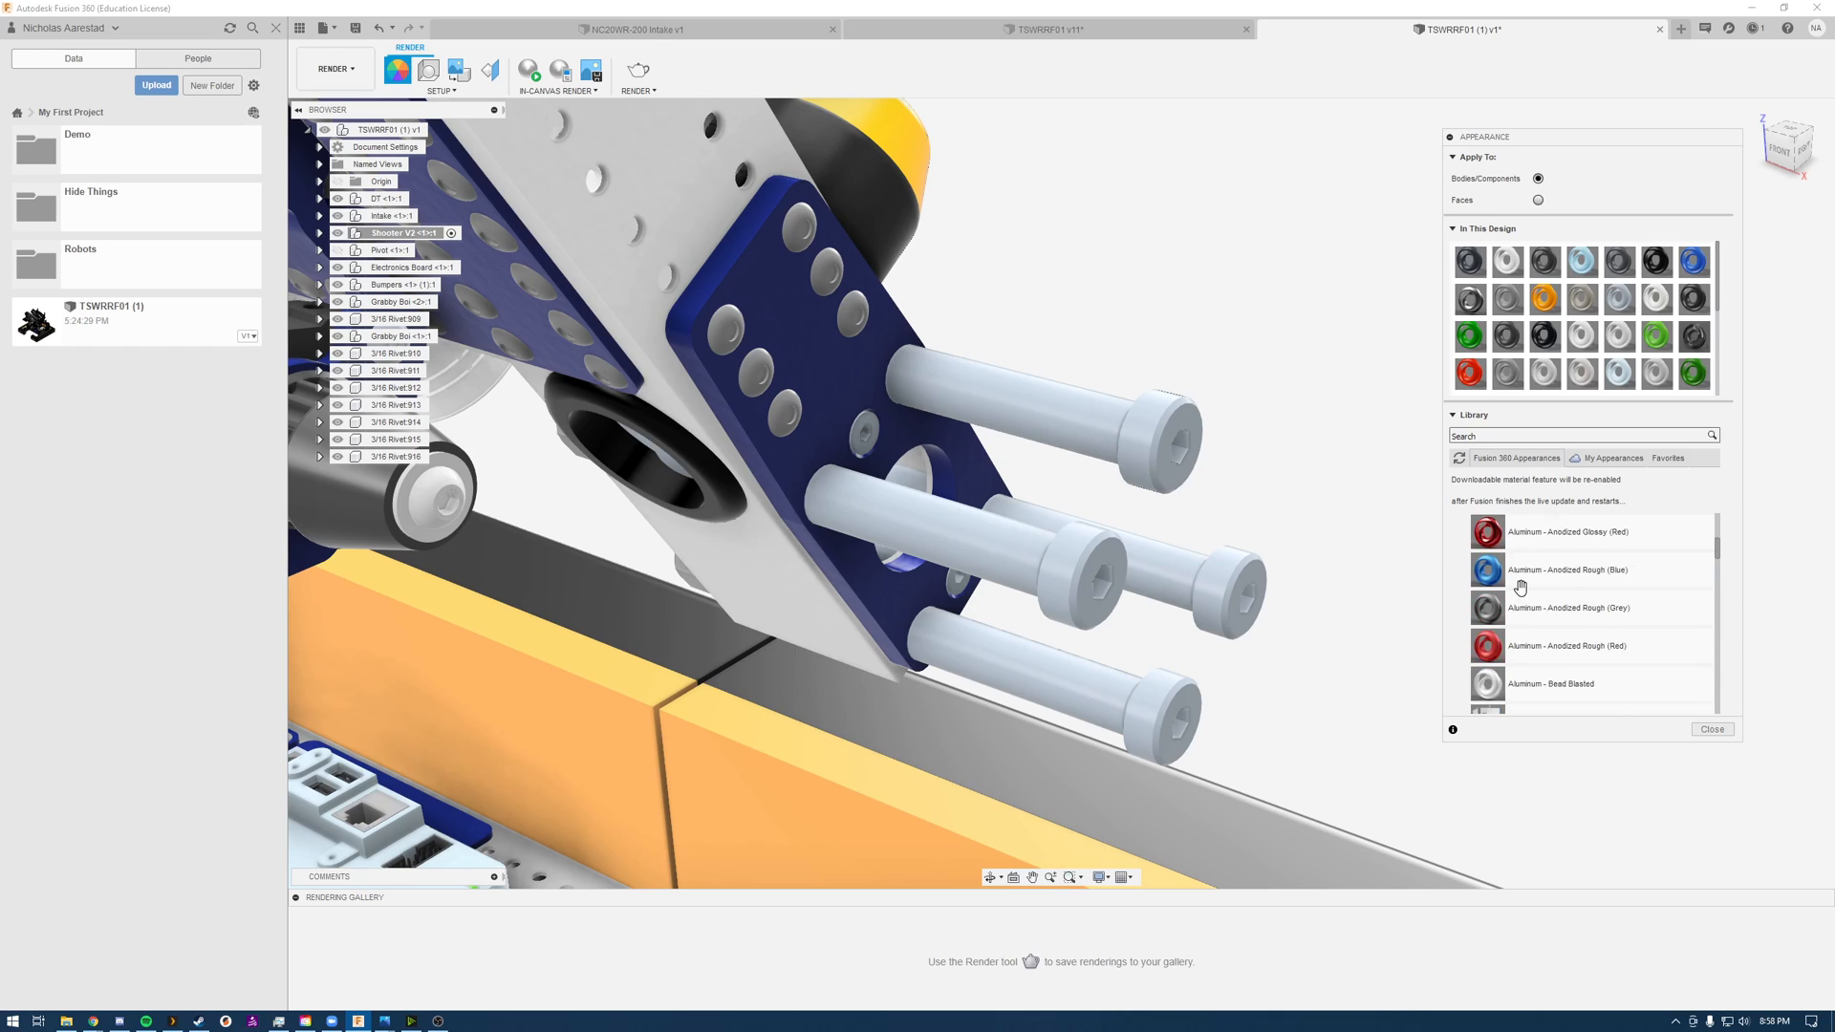
{"action": "left_click", "coordinate": [1499, 613]}
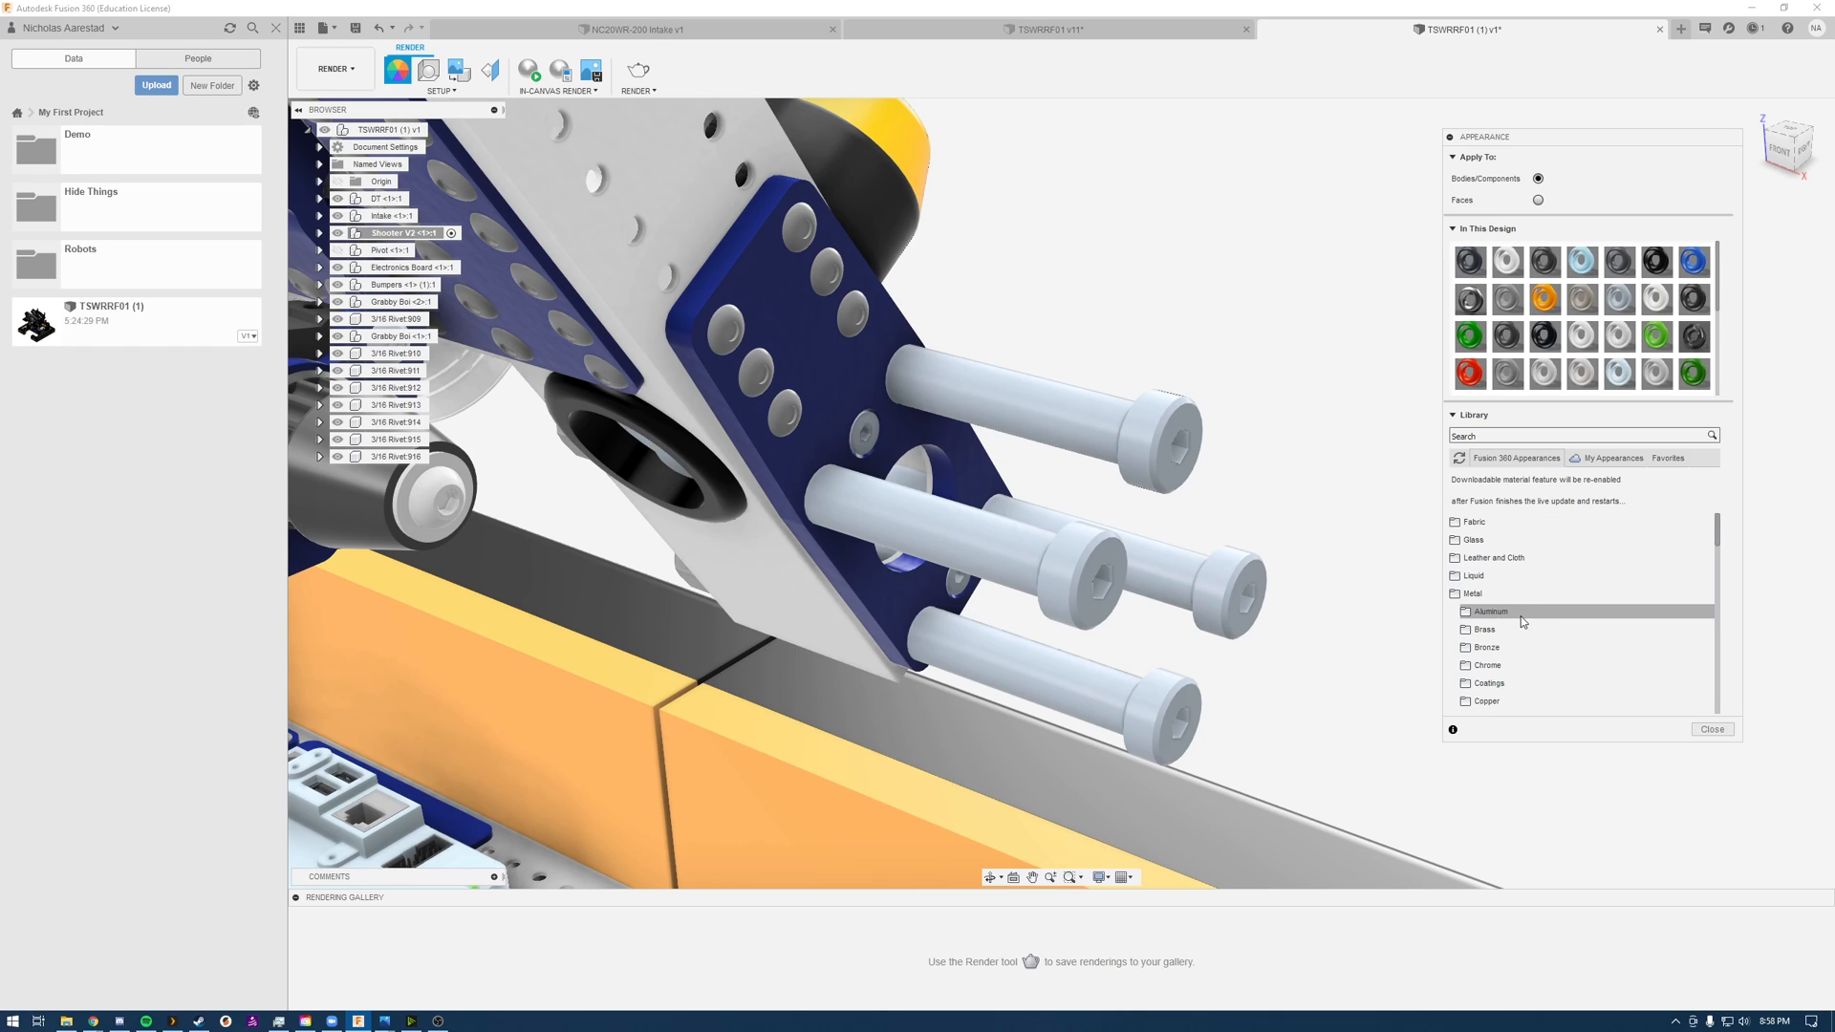
{"action": "scroll", "coordinate": [1535, 622], "scroll_direction": "down", "scroll_amount": 3}
{"action": "left_click", "coordinate": [1567, 577]}
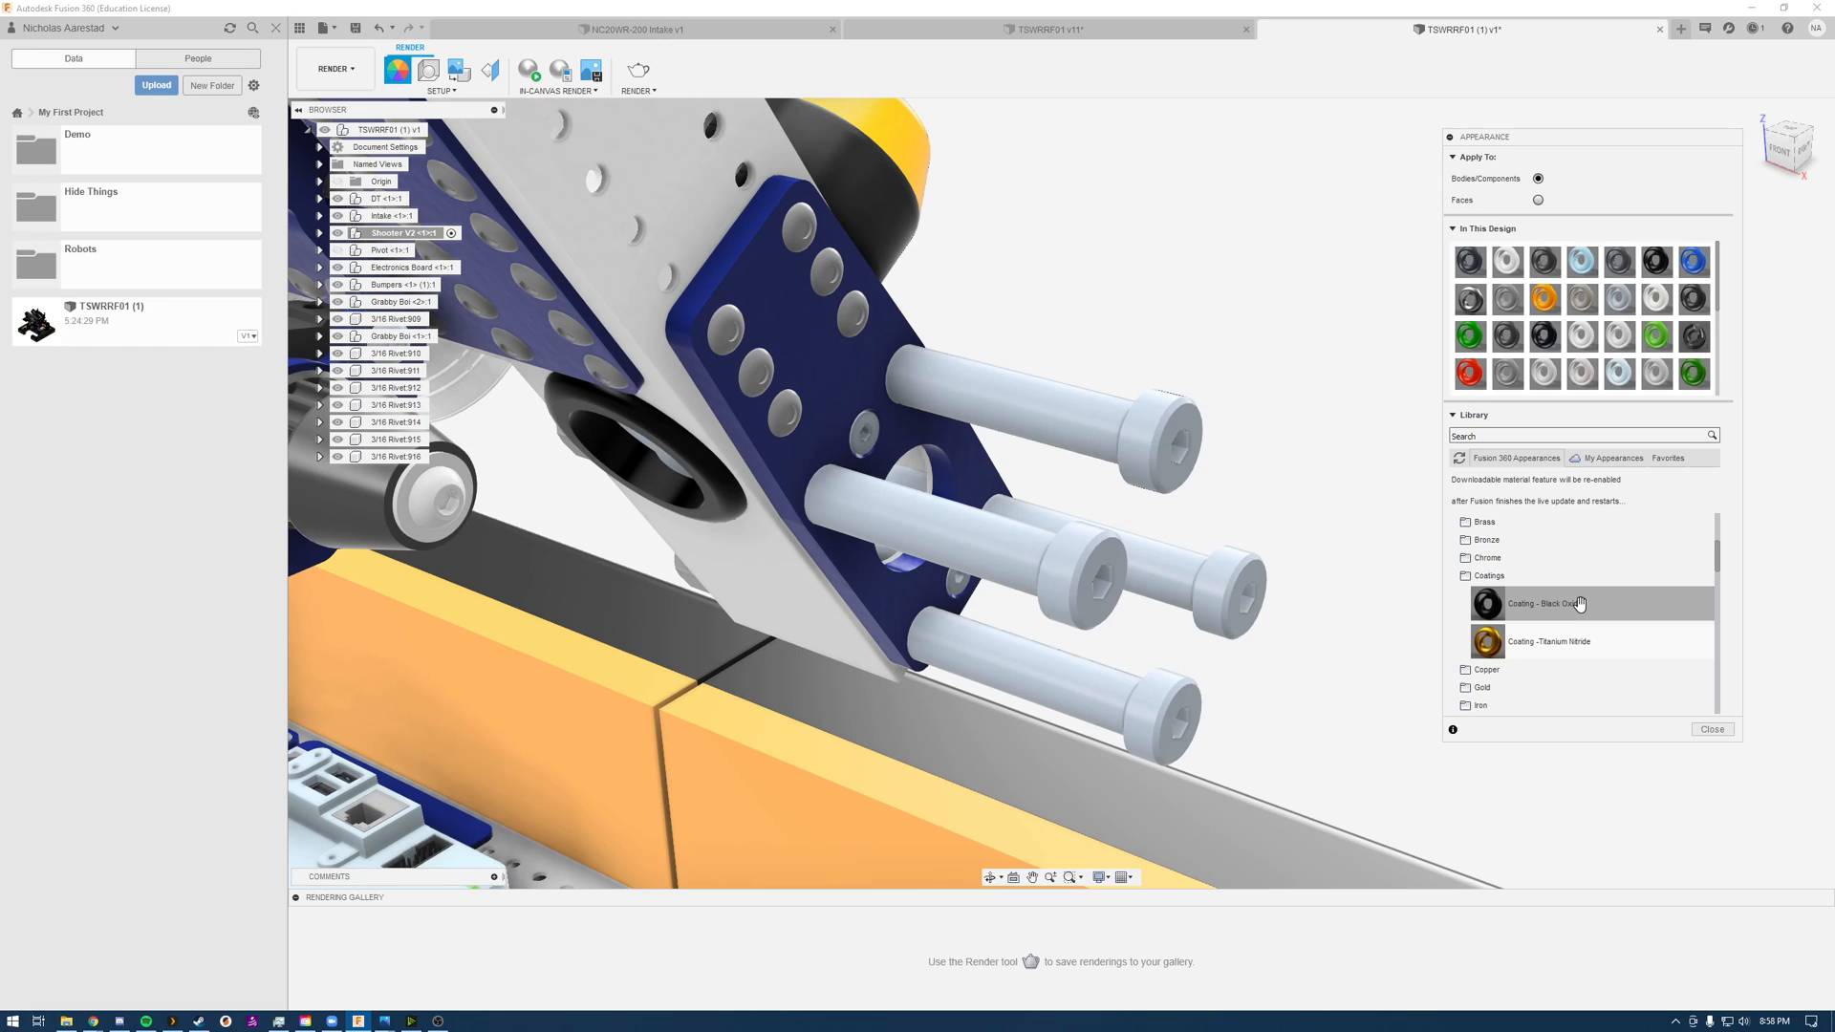
{"action": "left_click_drag", "start_coordinate": [1579, 603], "coordinate": [1148, 421]}
{"action": "scroll", "coordinate": [1228, 325], "scroll_direction": "up", "scroll_amount": 2}
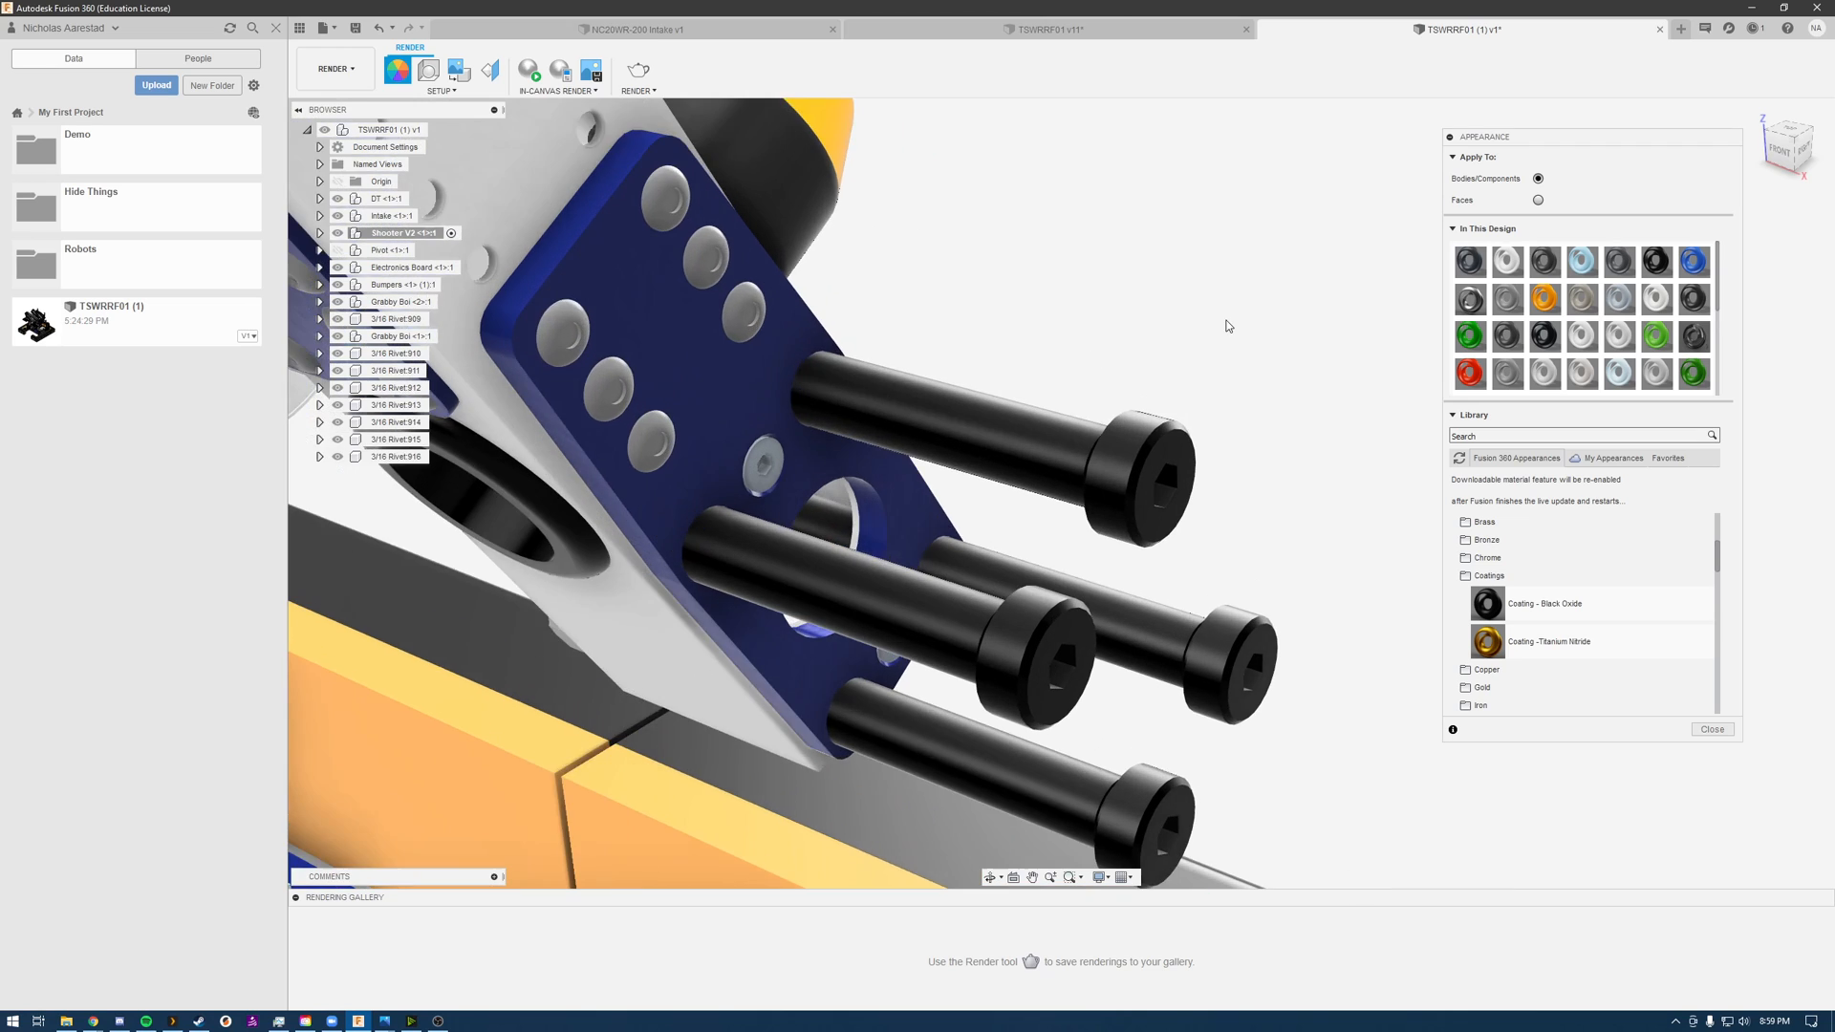
{"action": "scroll", "coordinate": [1228, 326], "scroll_direction": "down", "scroll_amount": 3}
{"action": "scroll", "coordinate": [1183, 312], "scroll_direction": "up", "scroll_amount": 4}
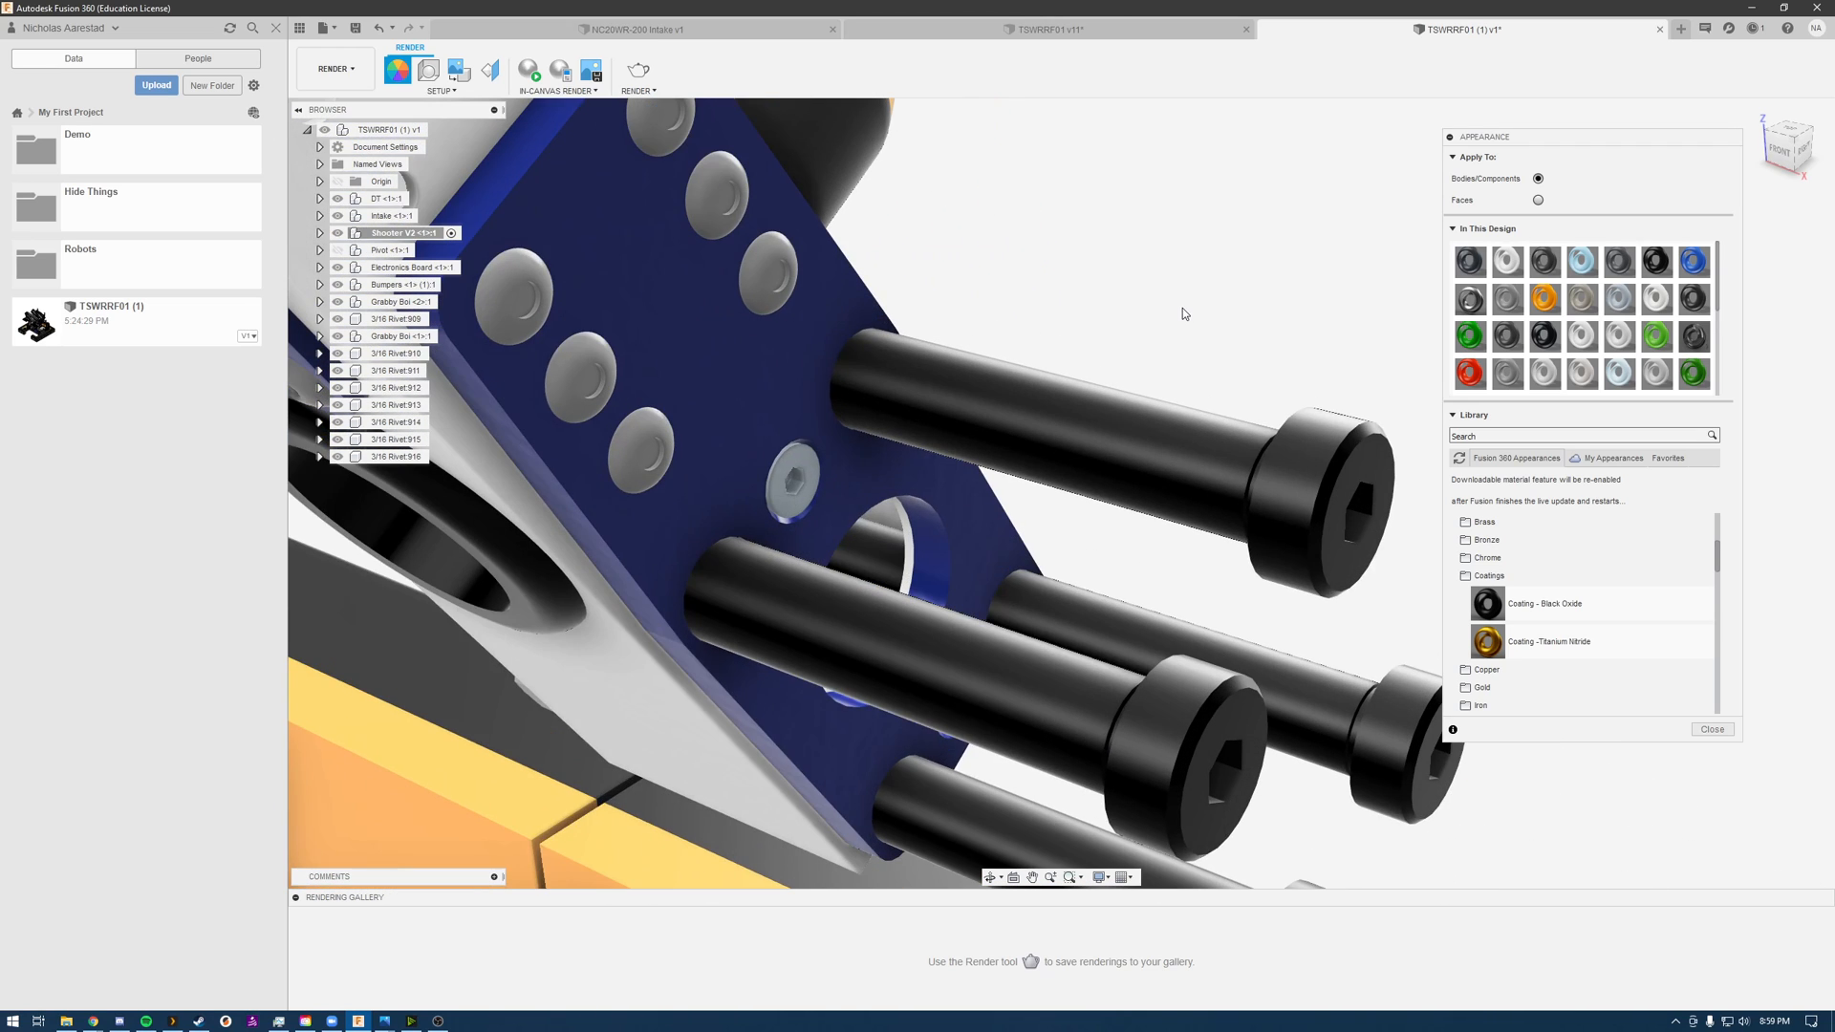
{"action": "scroll", "coordinate": [1261, 382], "scroll_direction": "down", "scroll_amount": 1}
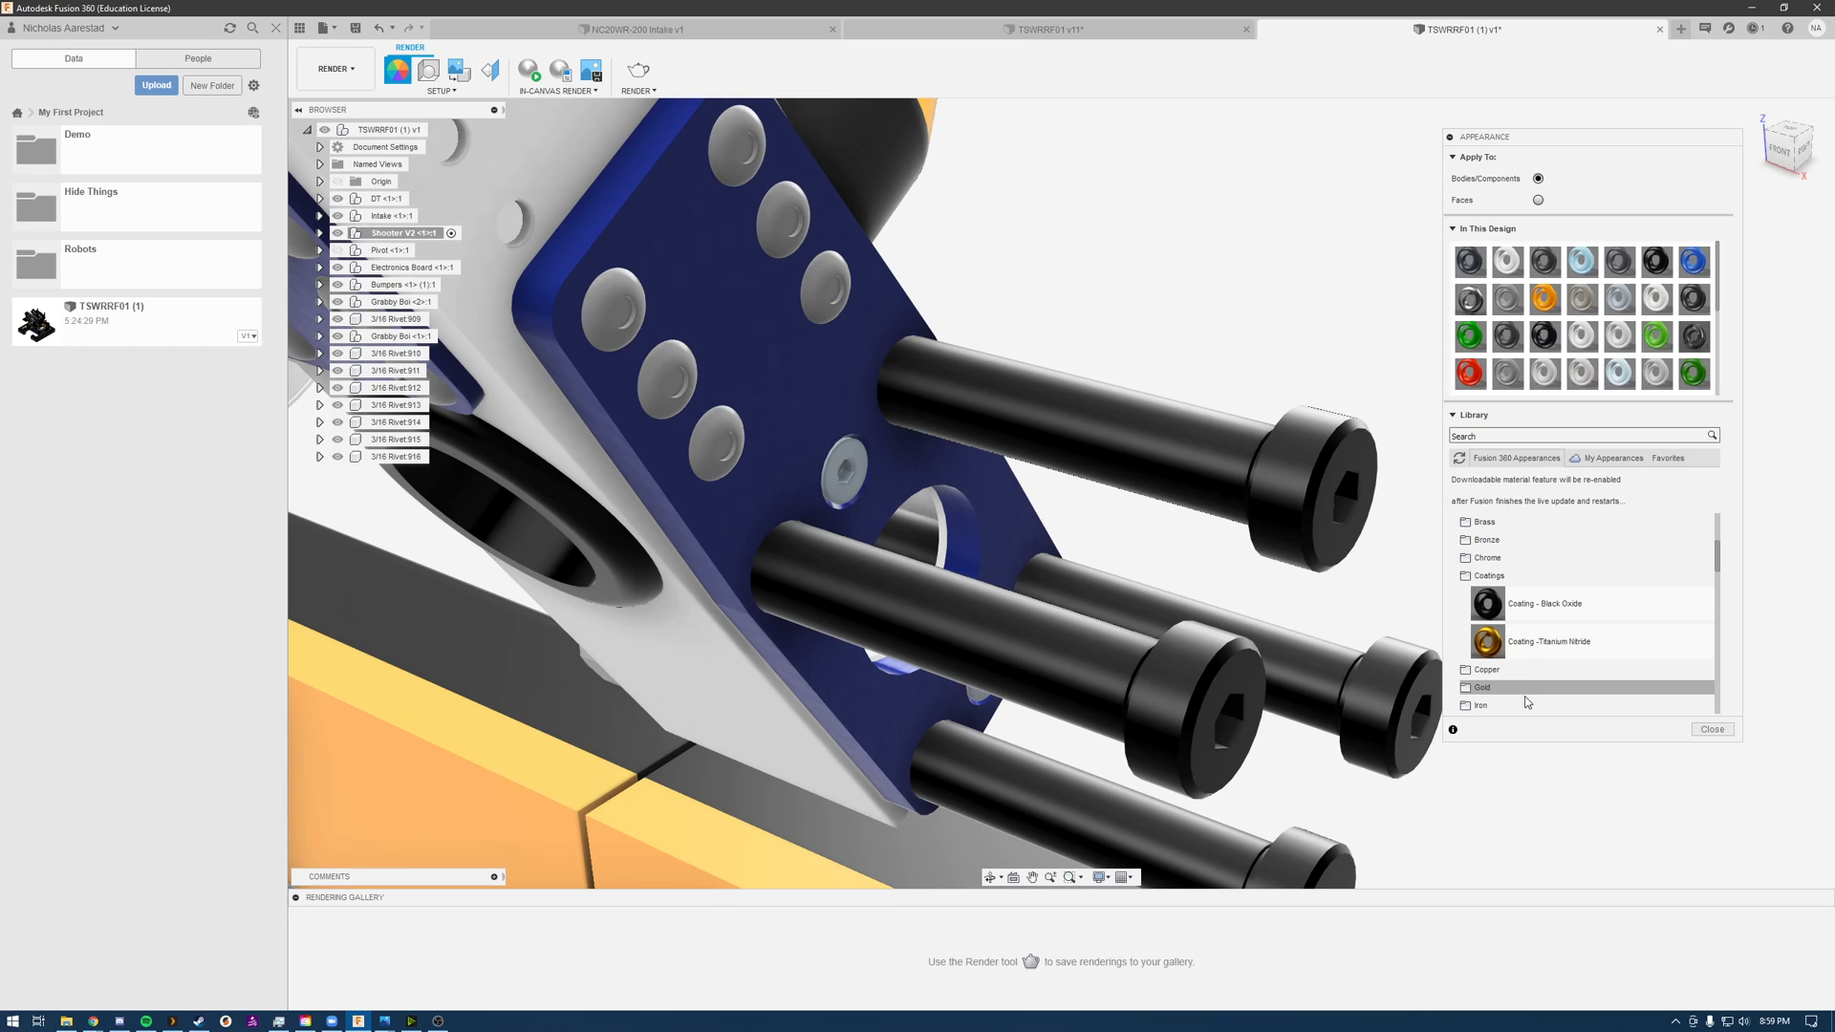
Step: Open the Stainless finishes under Metal in the Fusion 360 appearance library
{"action": "left_click_drag", "start_coordinate": [1717, 559], "coordinate": [1723, 595]}
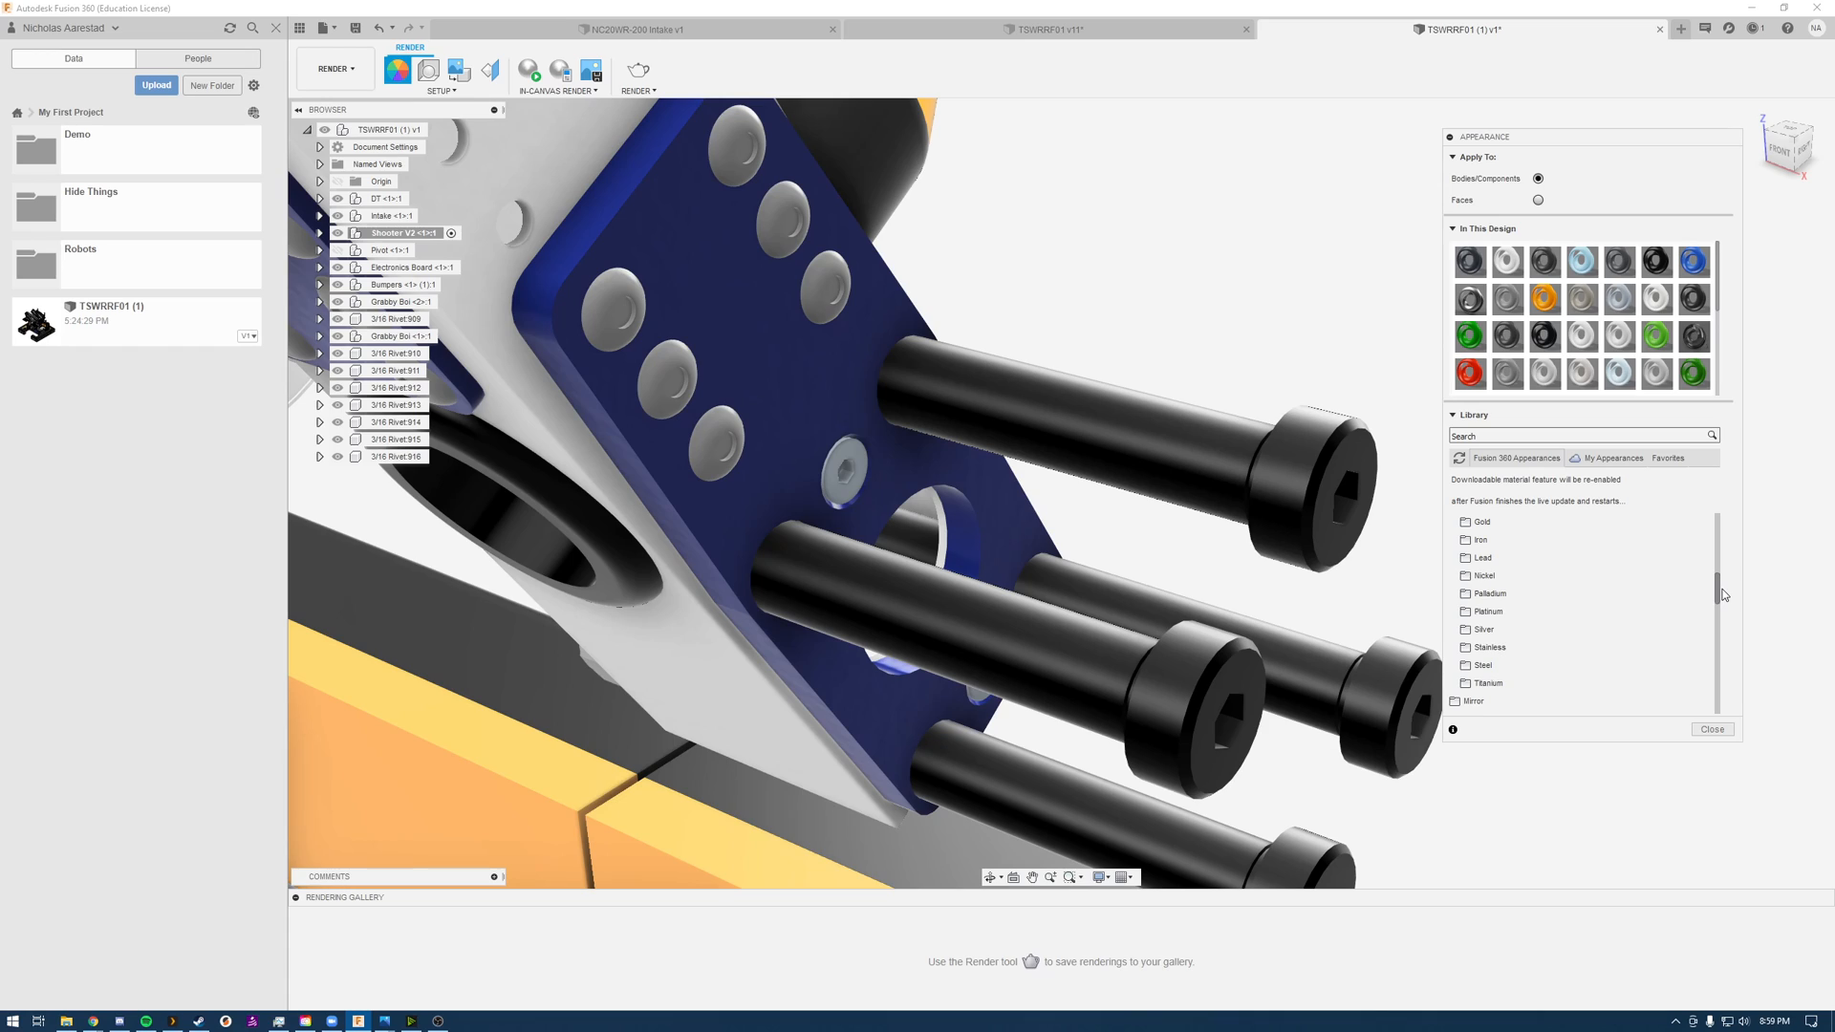
{"action": "left_click", "coordinate": [1491, 649]}
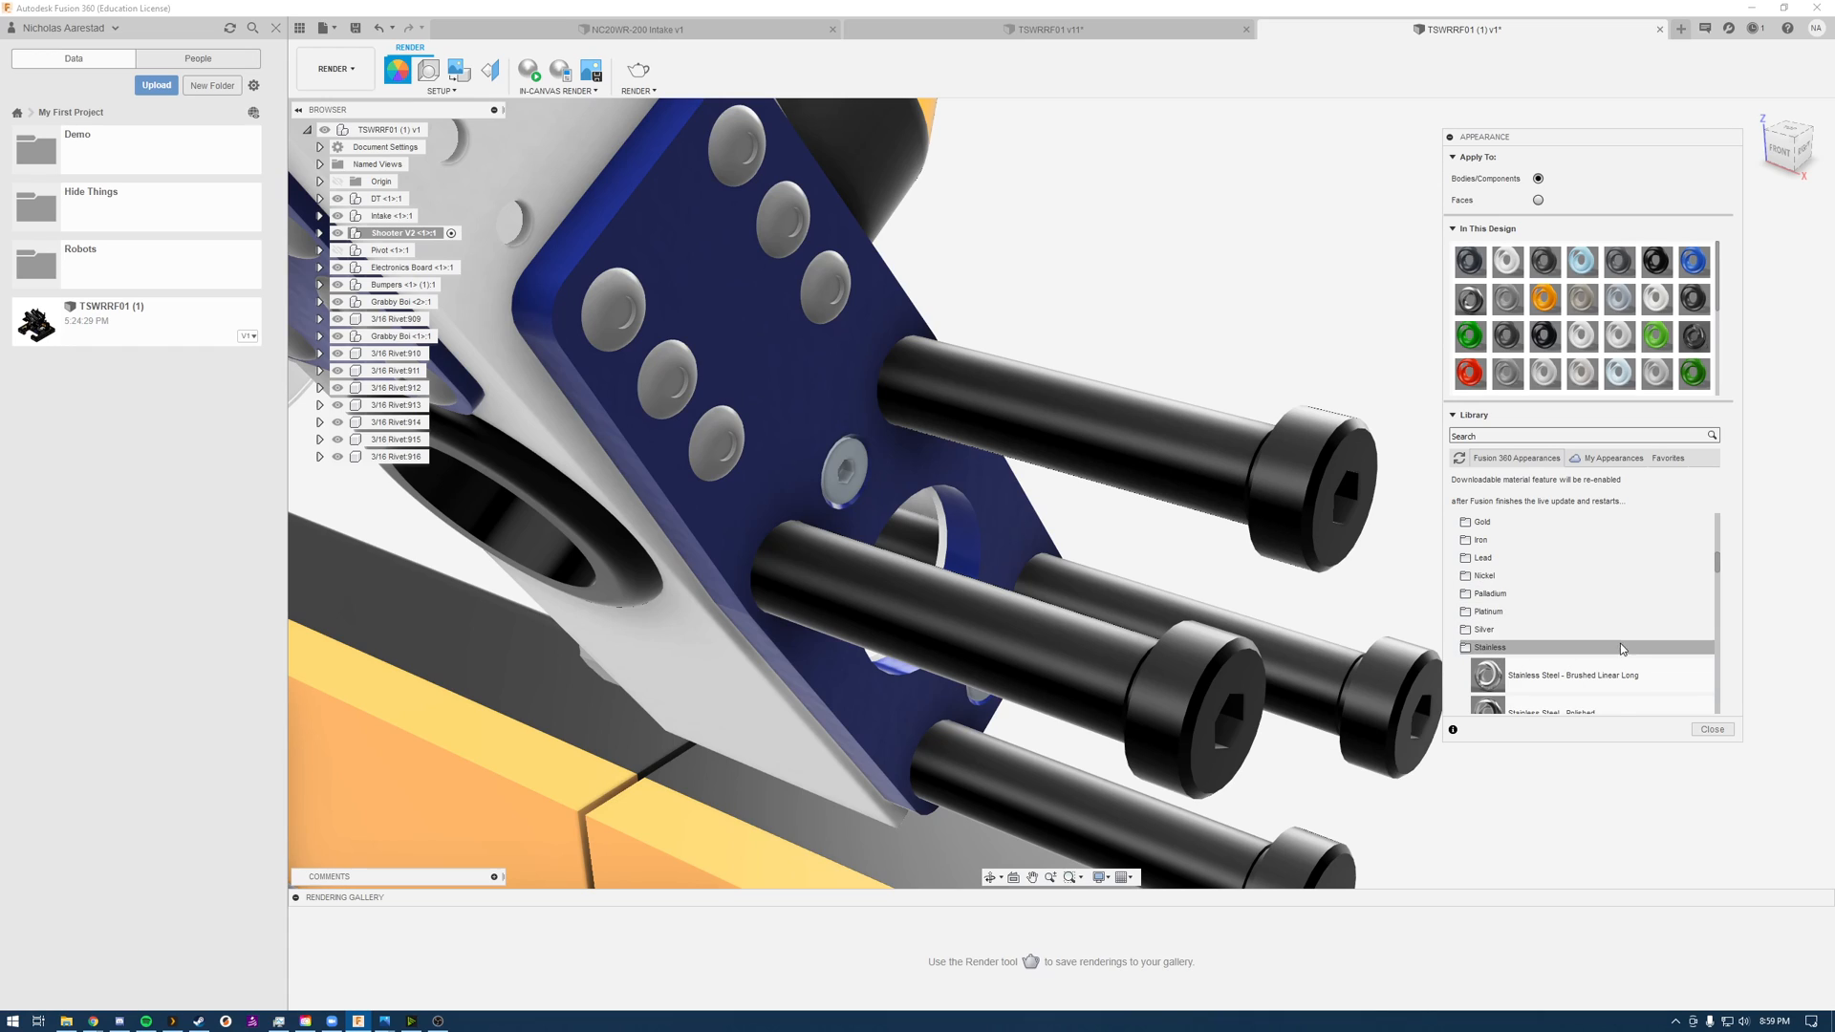
{"action": "scroll", "coordinate": [1626, 648], "scroll_direction": "down", "scroll_amount": 2}
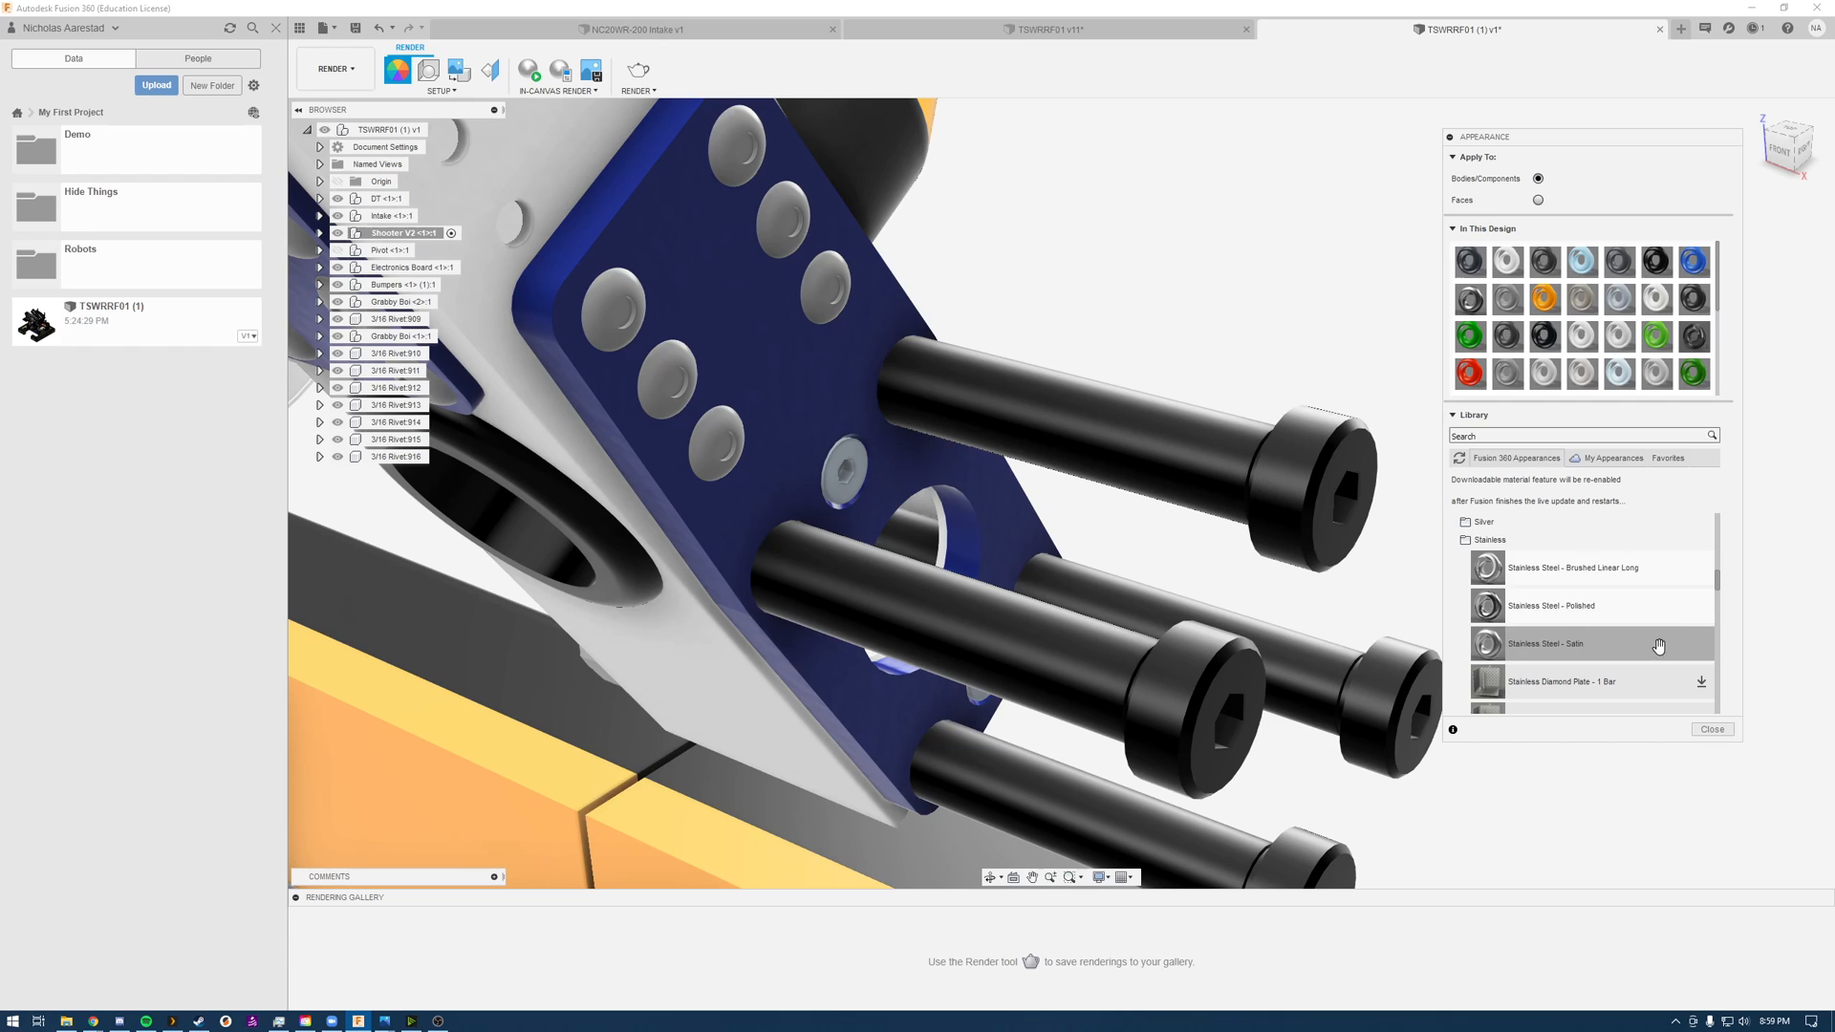
{"action": "left_click_drag", "start_coordinate": [1594, 613], "coordinate": [1108, 416]}
{"action": "right_click", "coordinate": [1108, 417]}
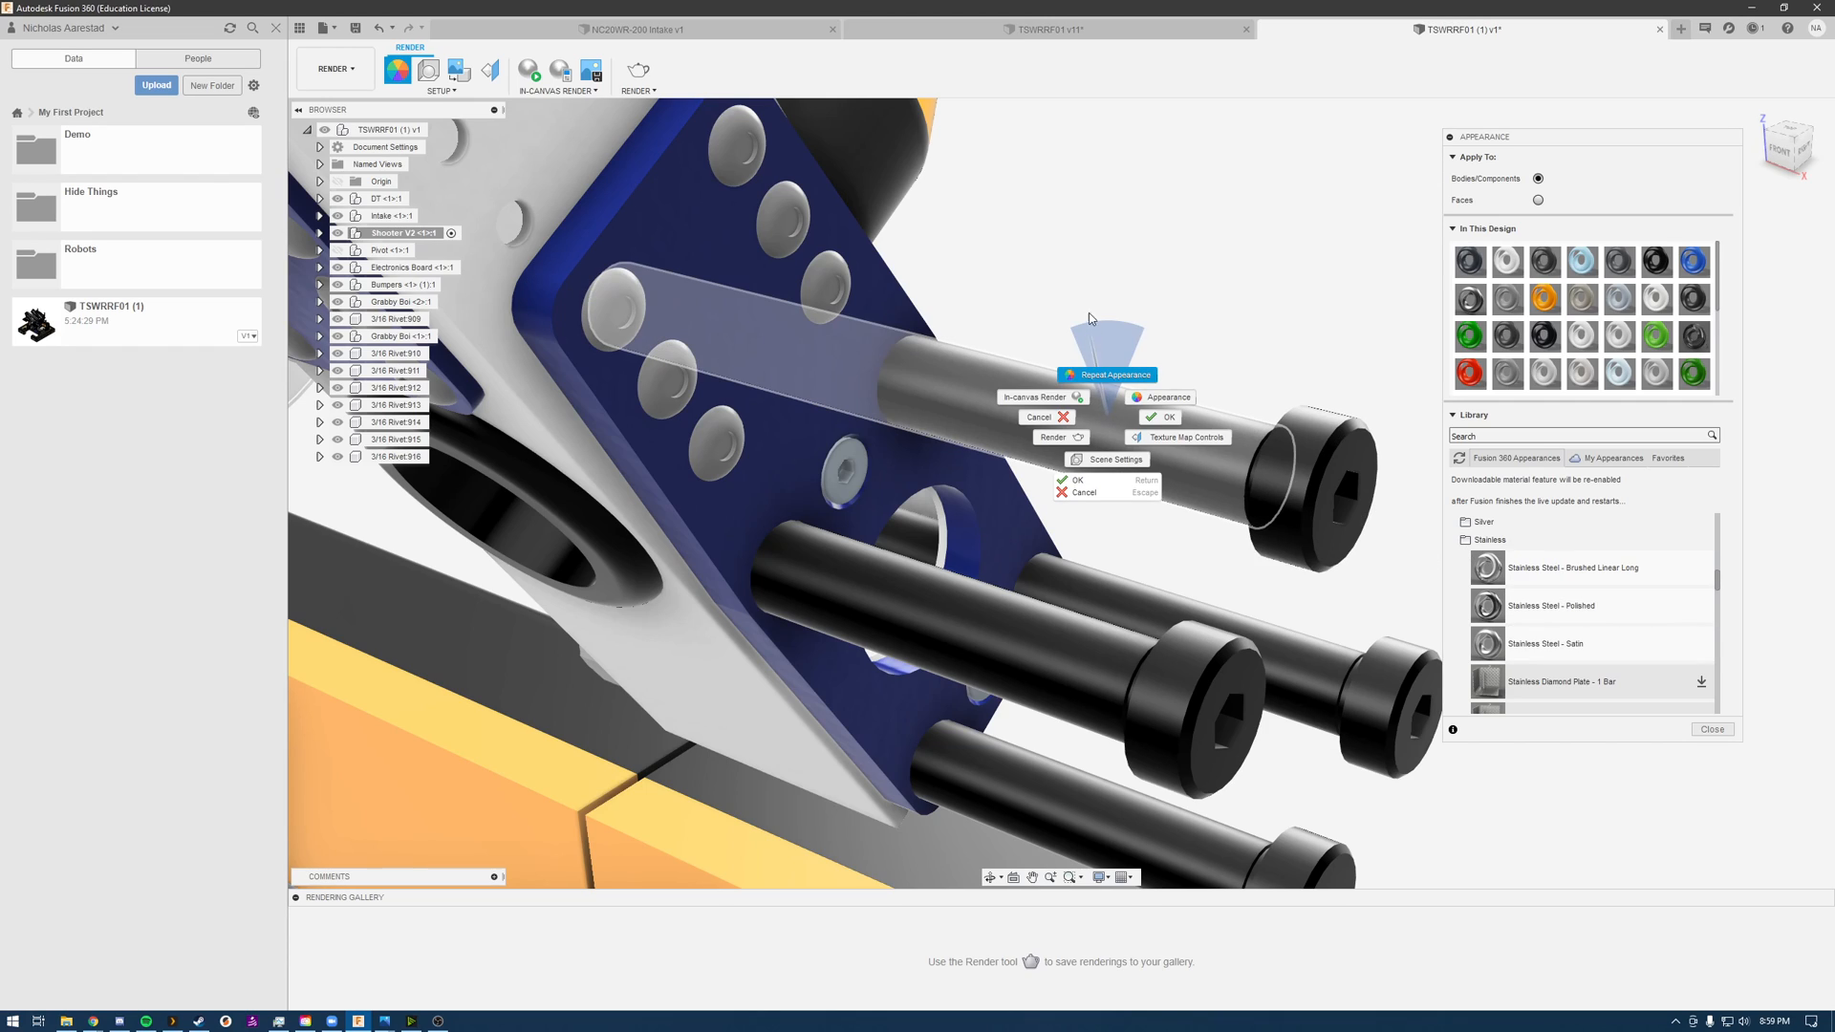
{"action": "left_click", "coordinate": [1188, 232]}
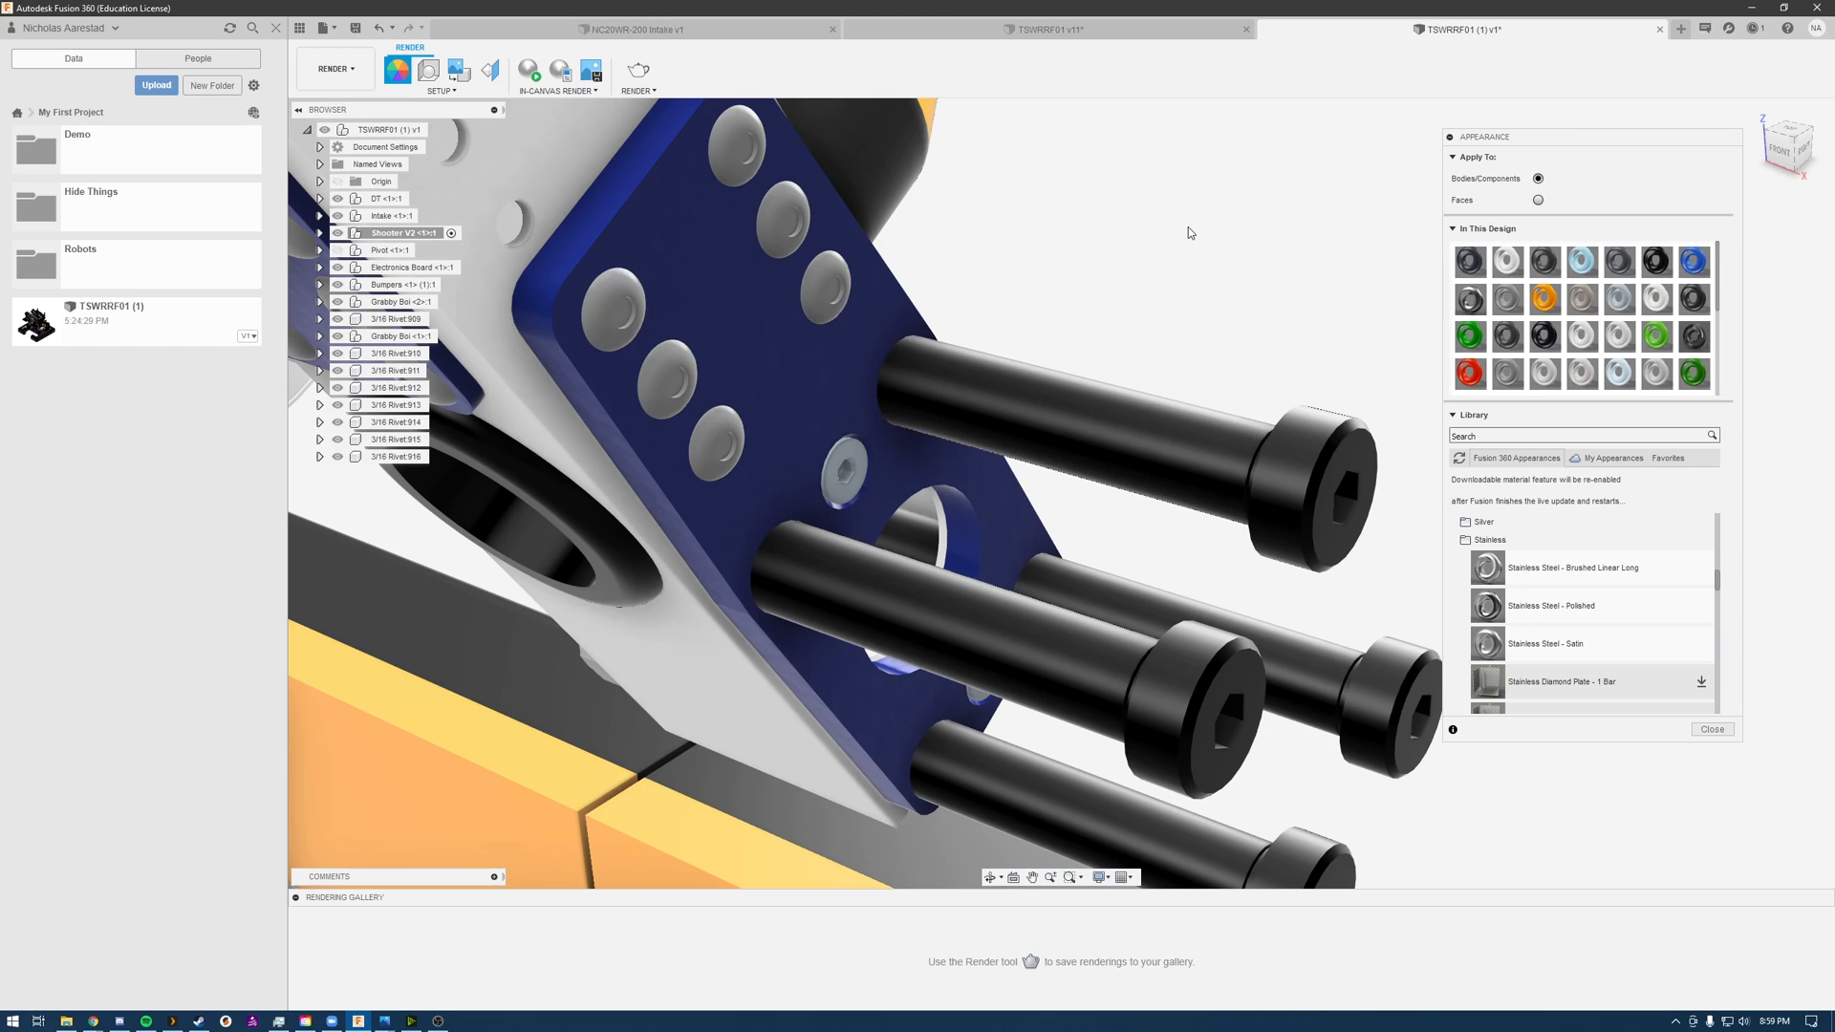
{"action": "left_click", "coordinate": [1184, 442]}
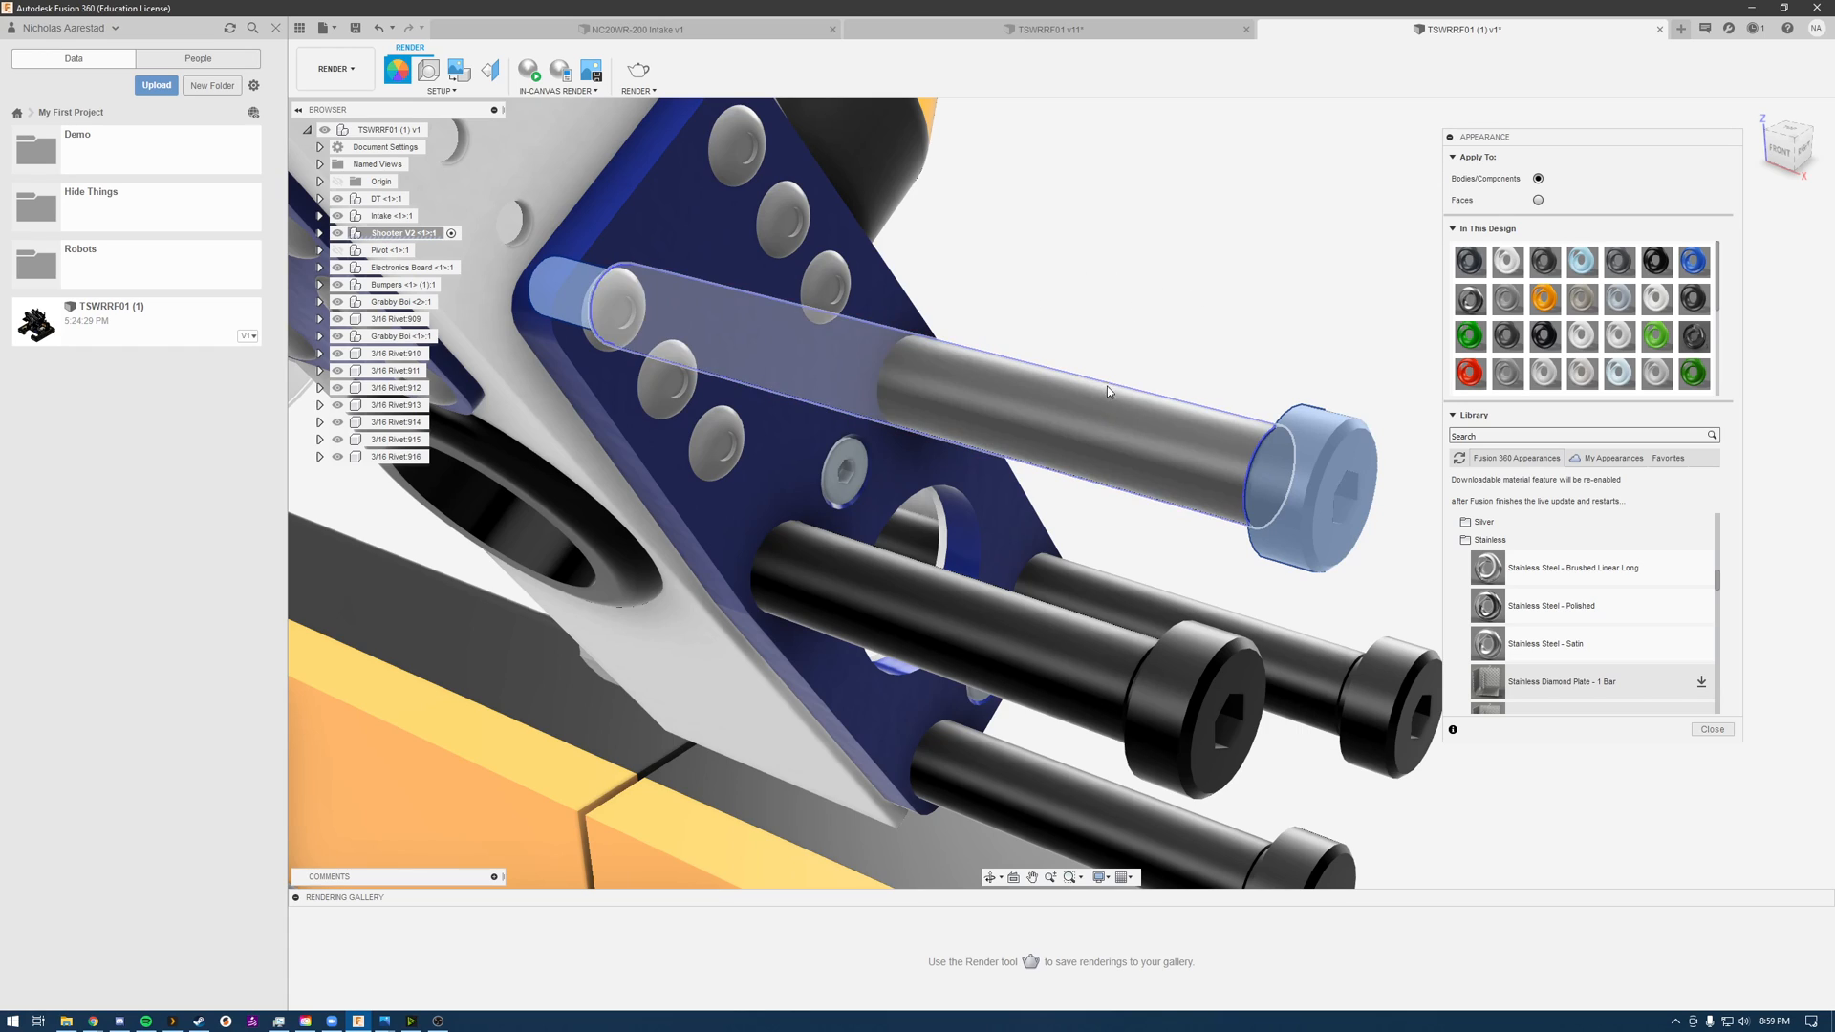
{"action": "right_click", "coordinate": [1058, 413]}
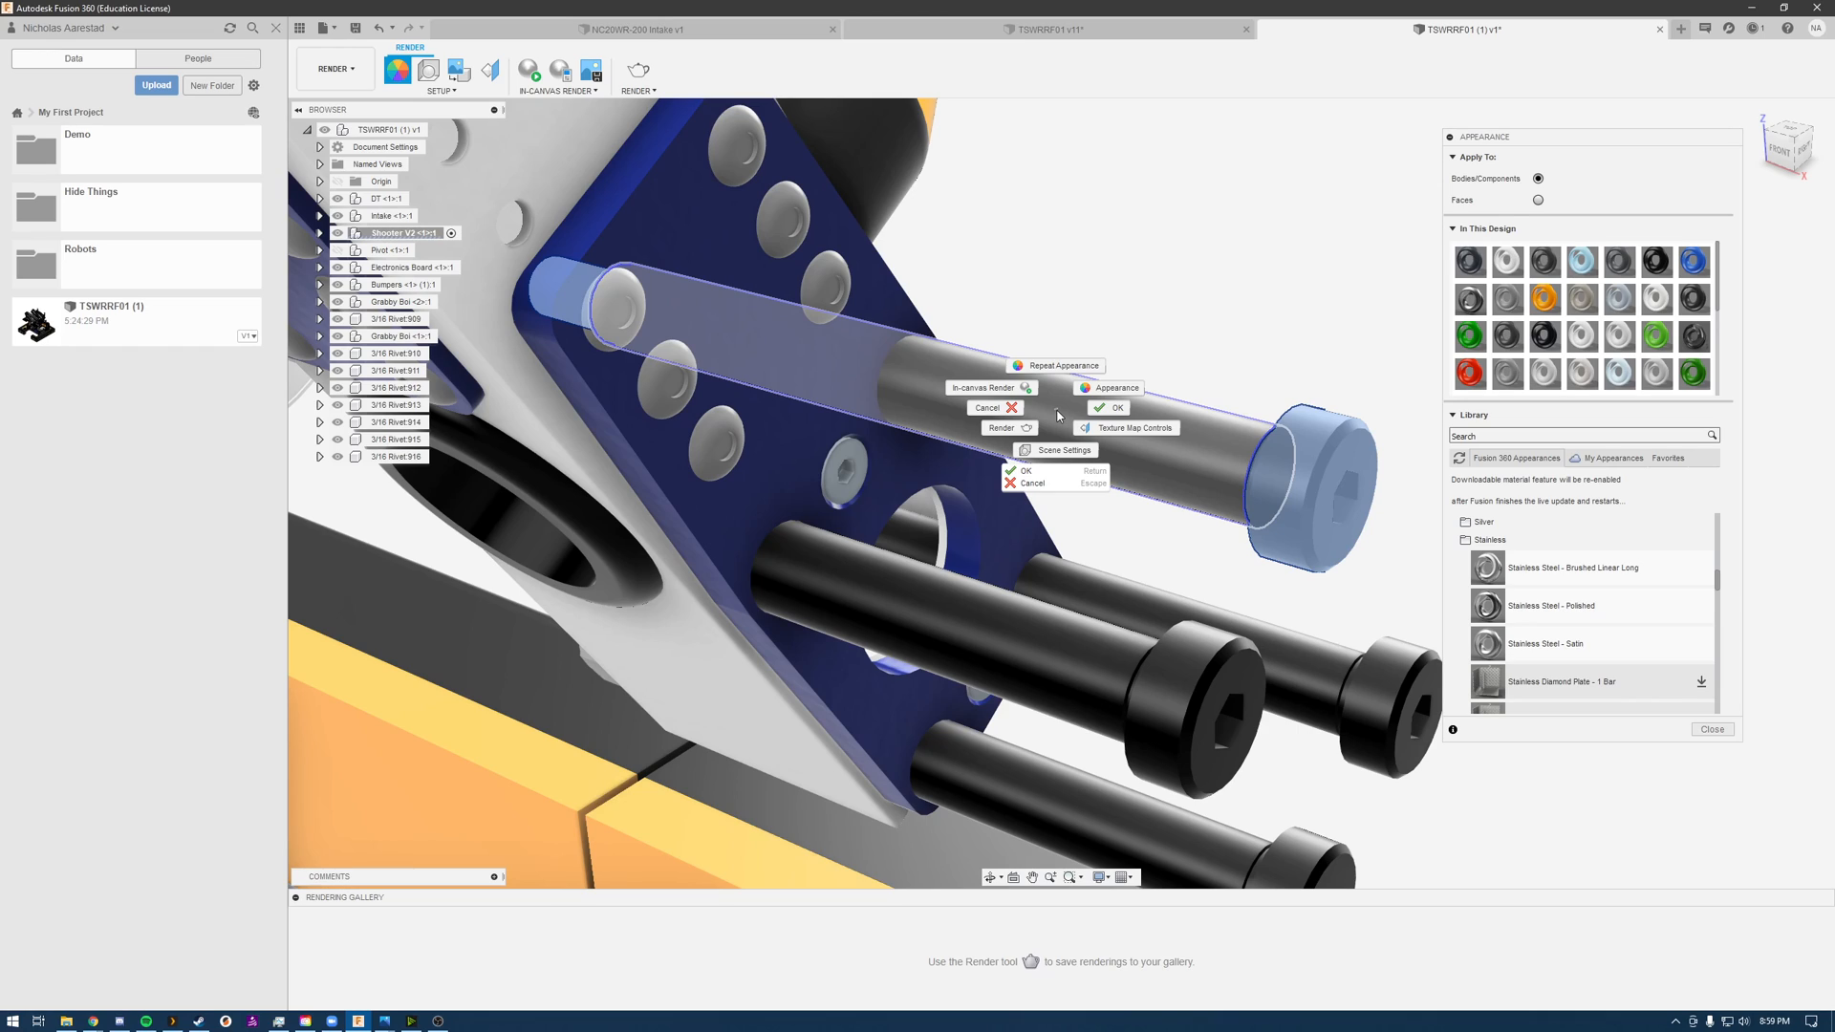
{"action": "left_click", "coordinate": [1190, 277]}
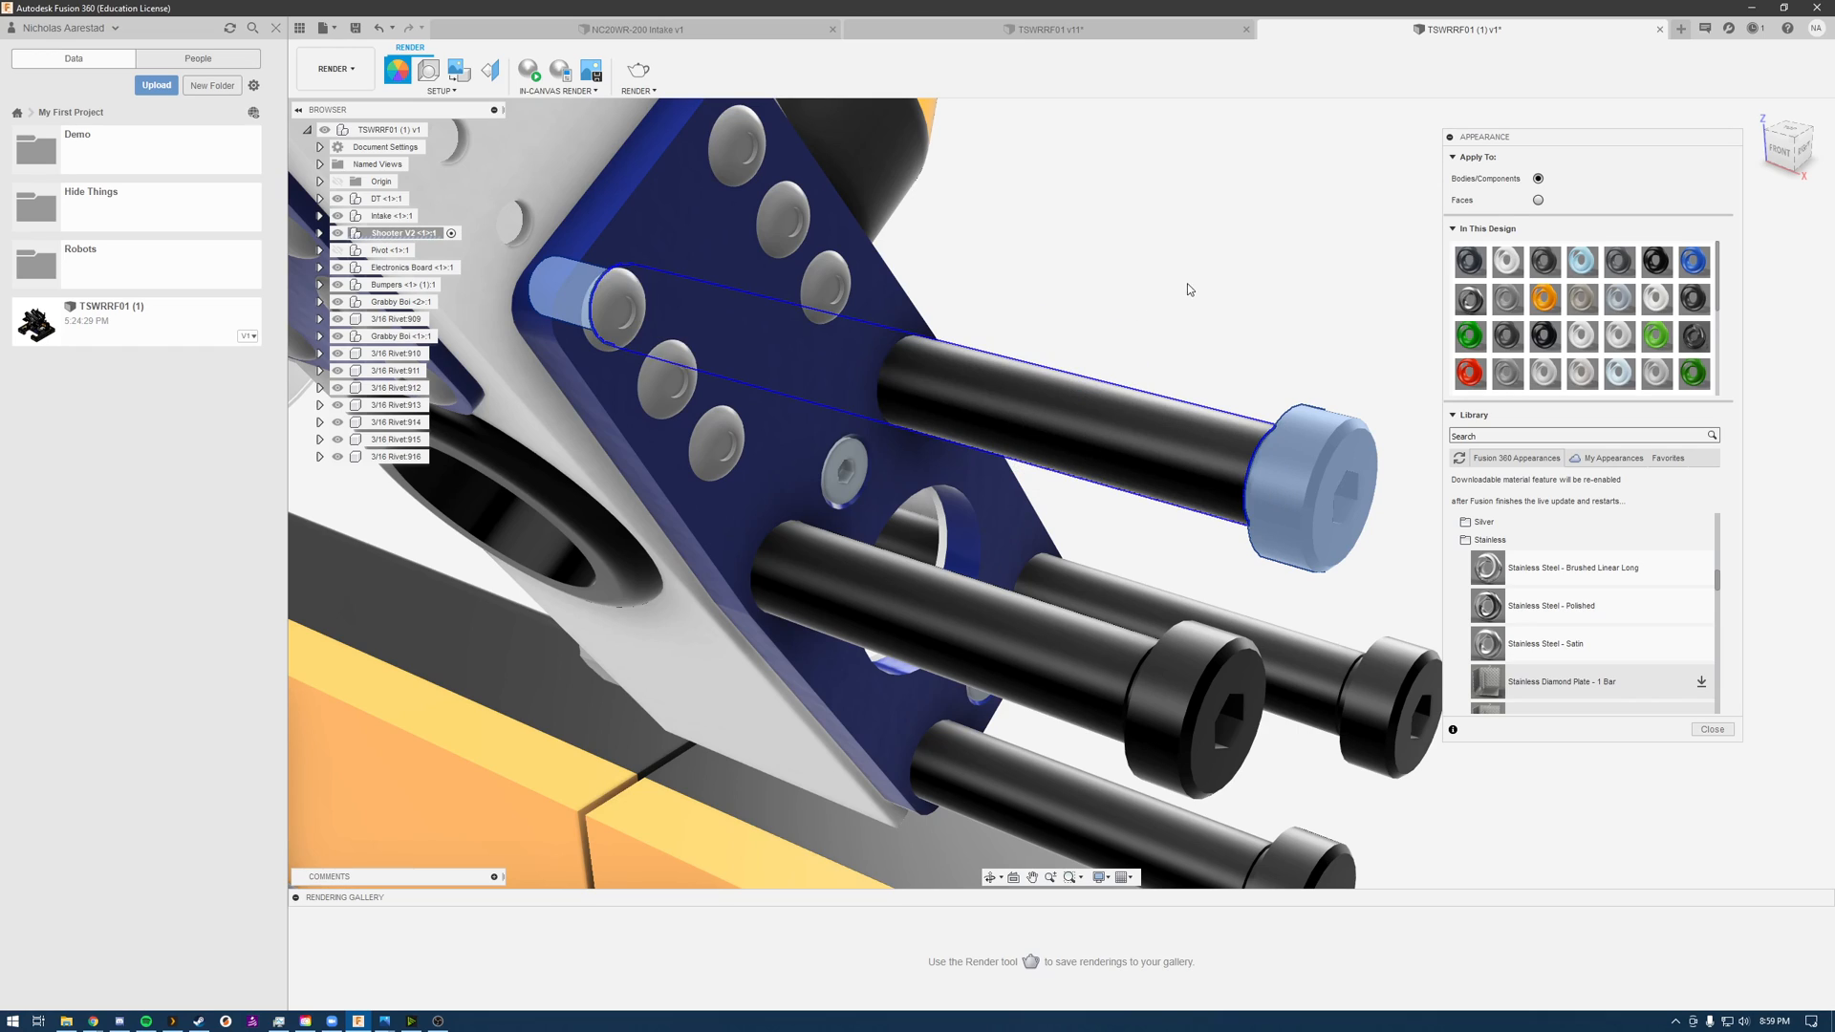
{"action": "left_click", "coordinate": [1214, 482]}
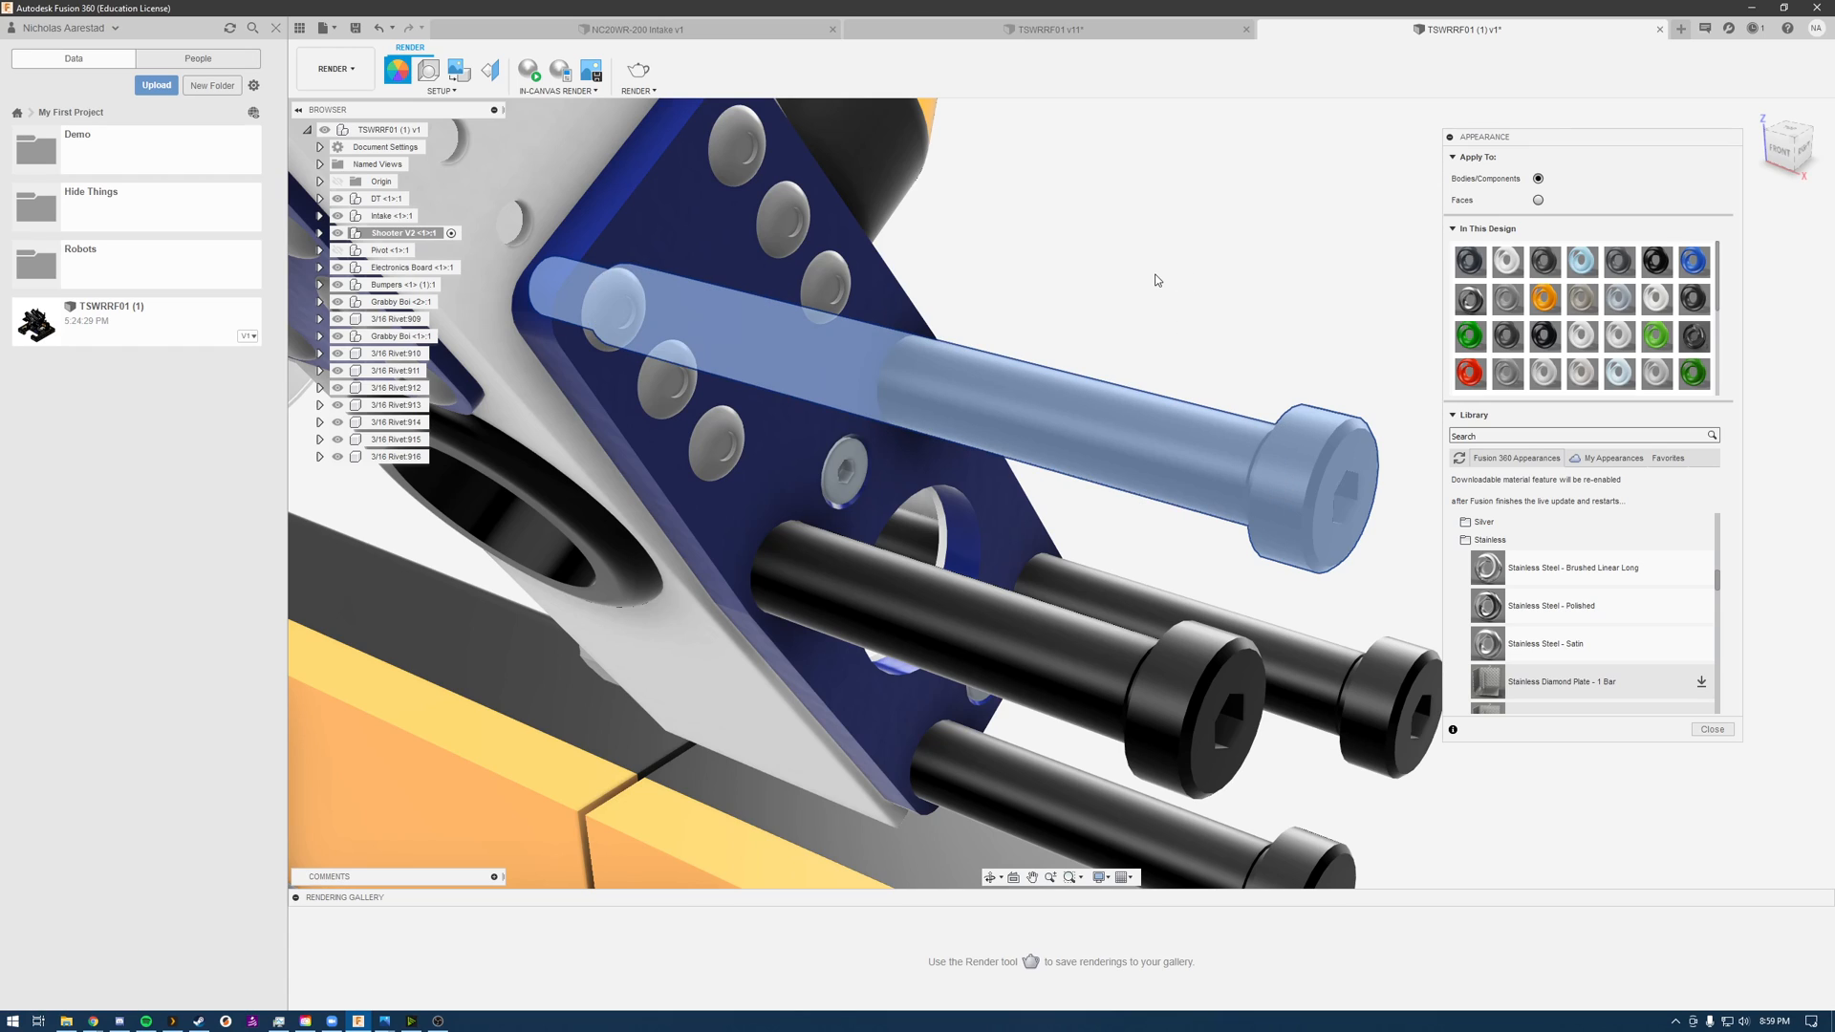
{"action": "left_click", "coordinate": [1555, 653]}
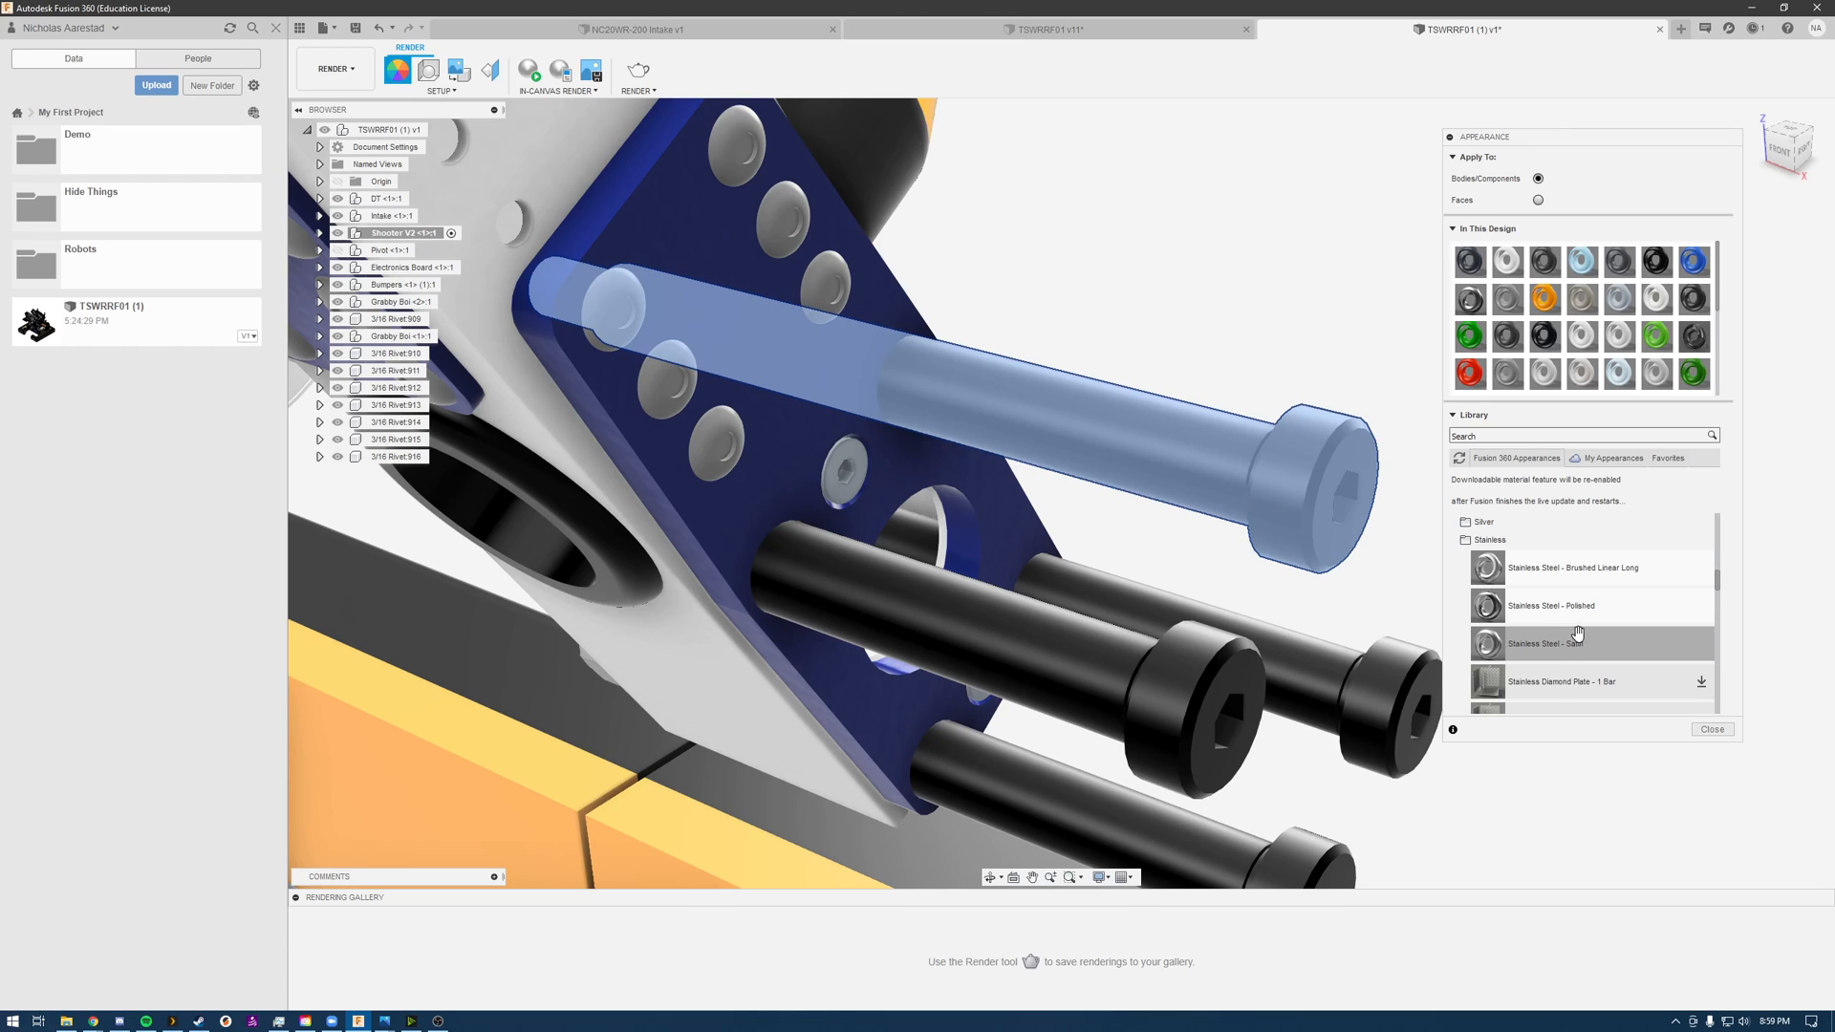
{"action": "left_click", "coordinate": [1539, 199]}
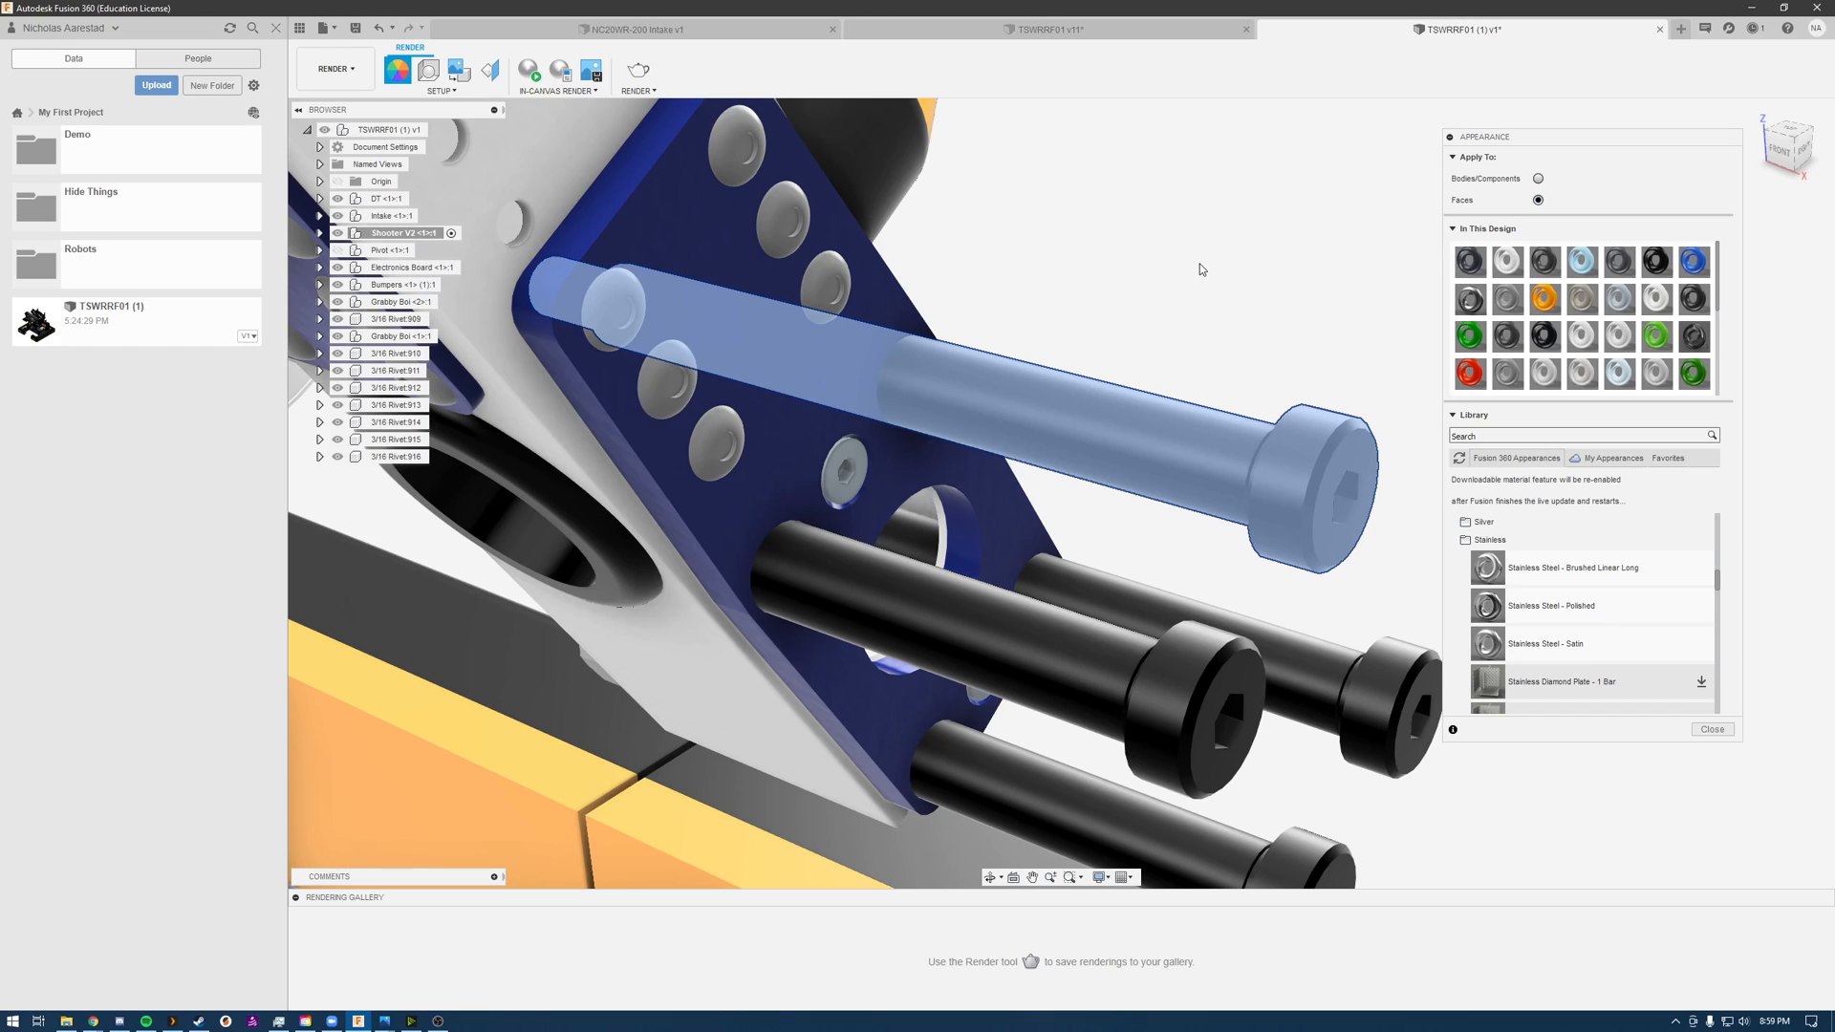
{"action": "key", "text": "Escape"}
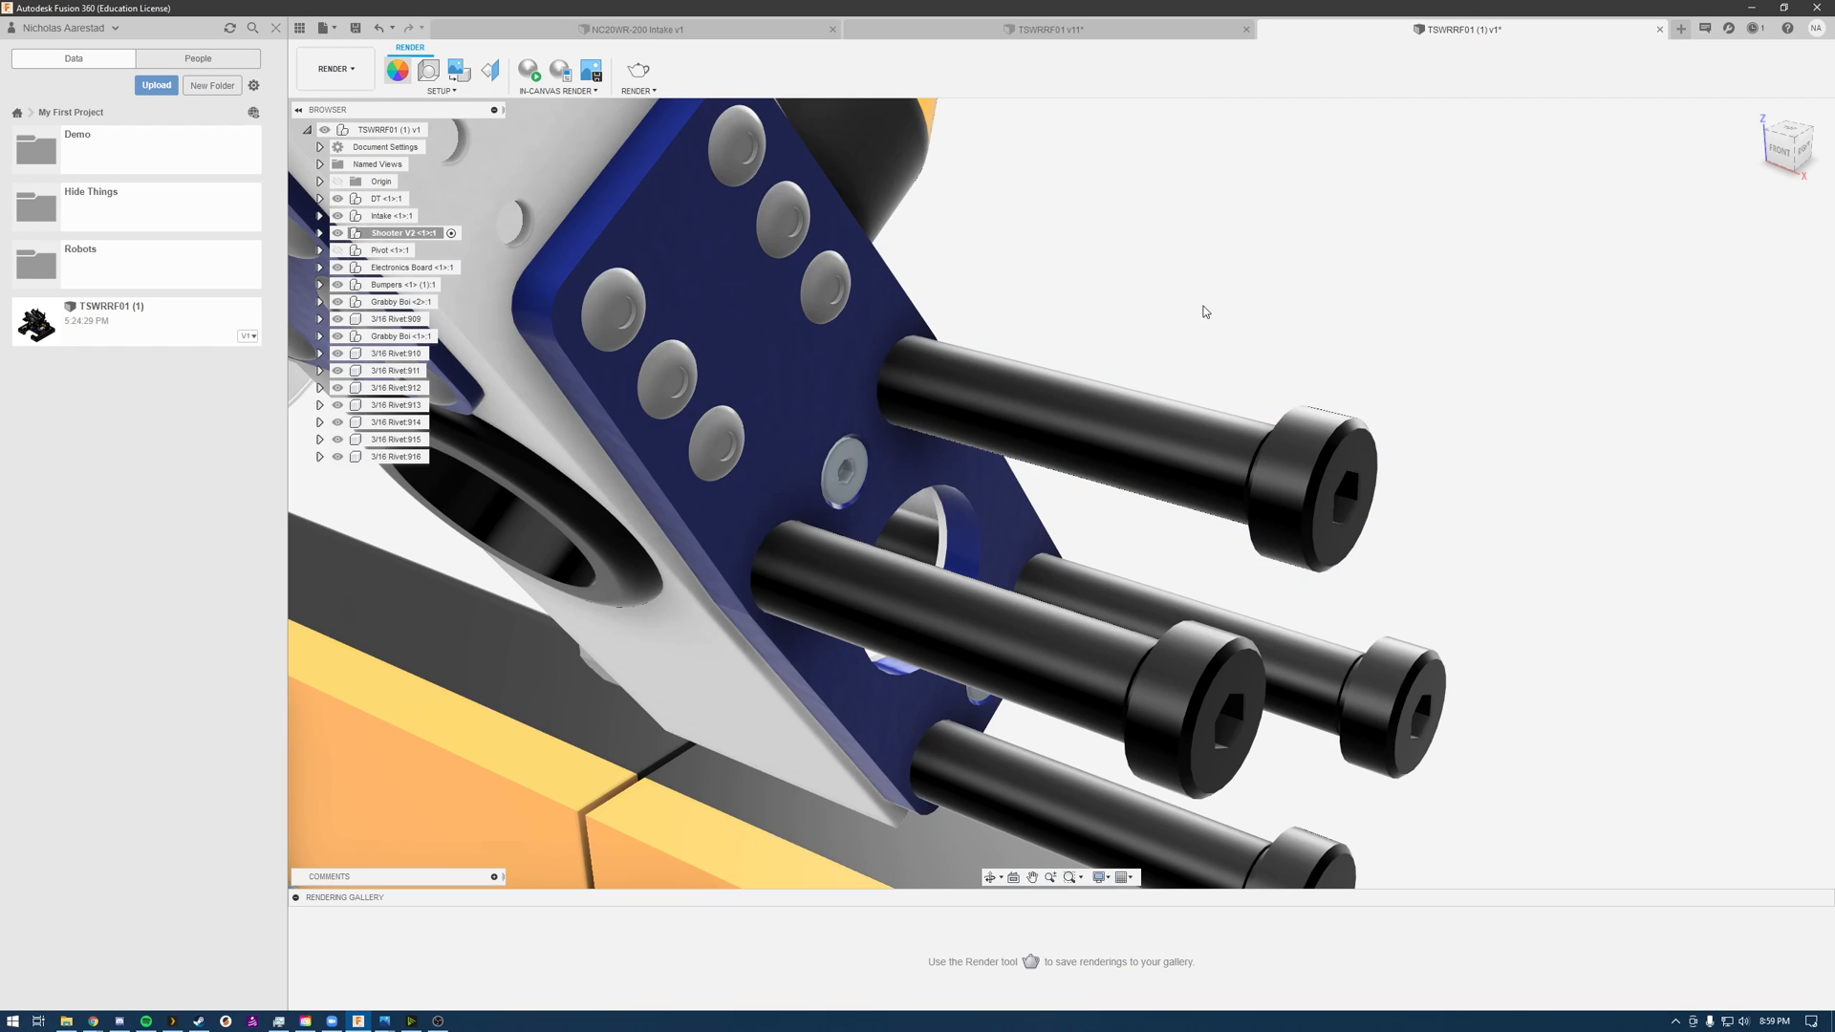
Step: Apply Stainless Steel - Polished to the long bolts' shanks with the appearance assigned to faces, leaving out the heads
{"action": "left_click", "coordinate": [402, 76]}
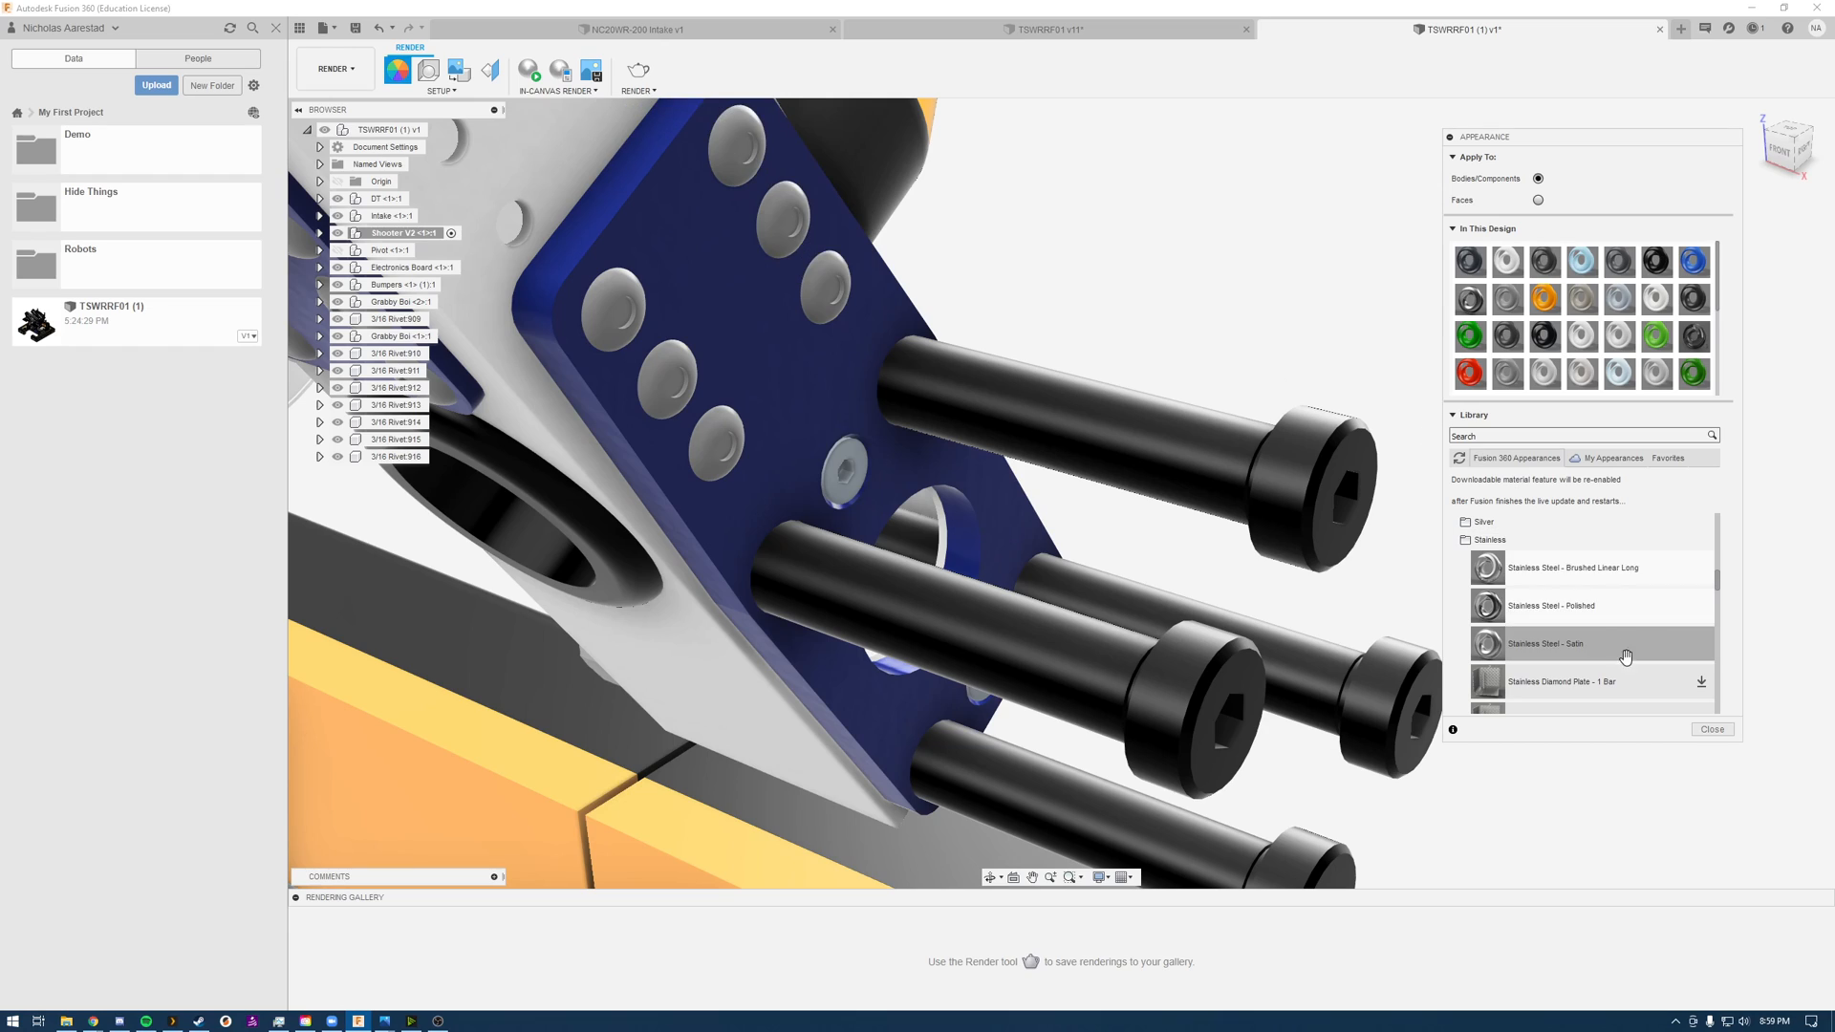
{"action": "left_click_drag", "start_coordinate": [1630, 618], "coordinate": [1701, 642]}
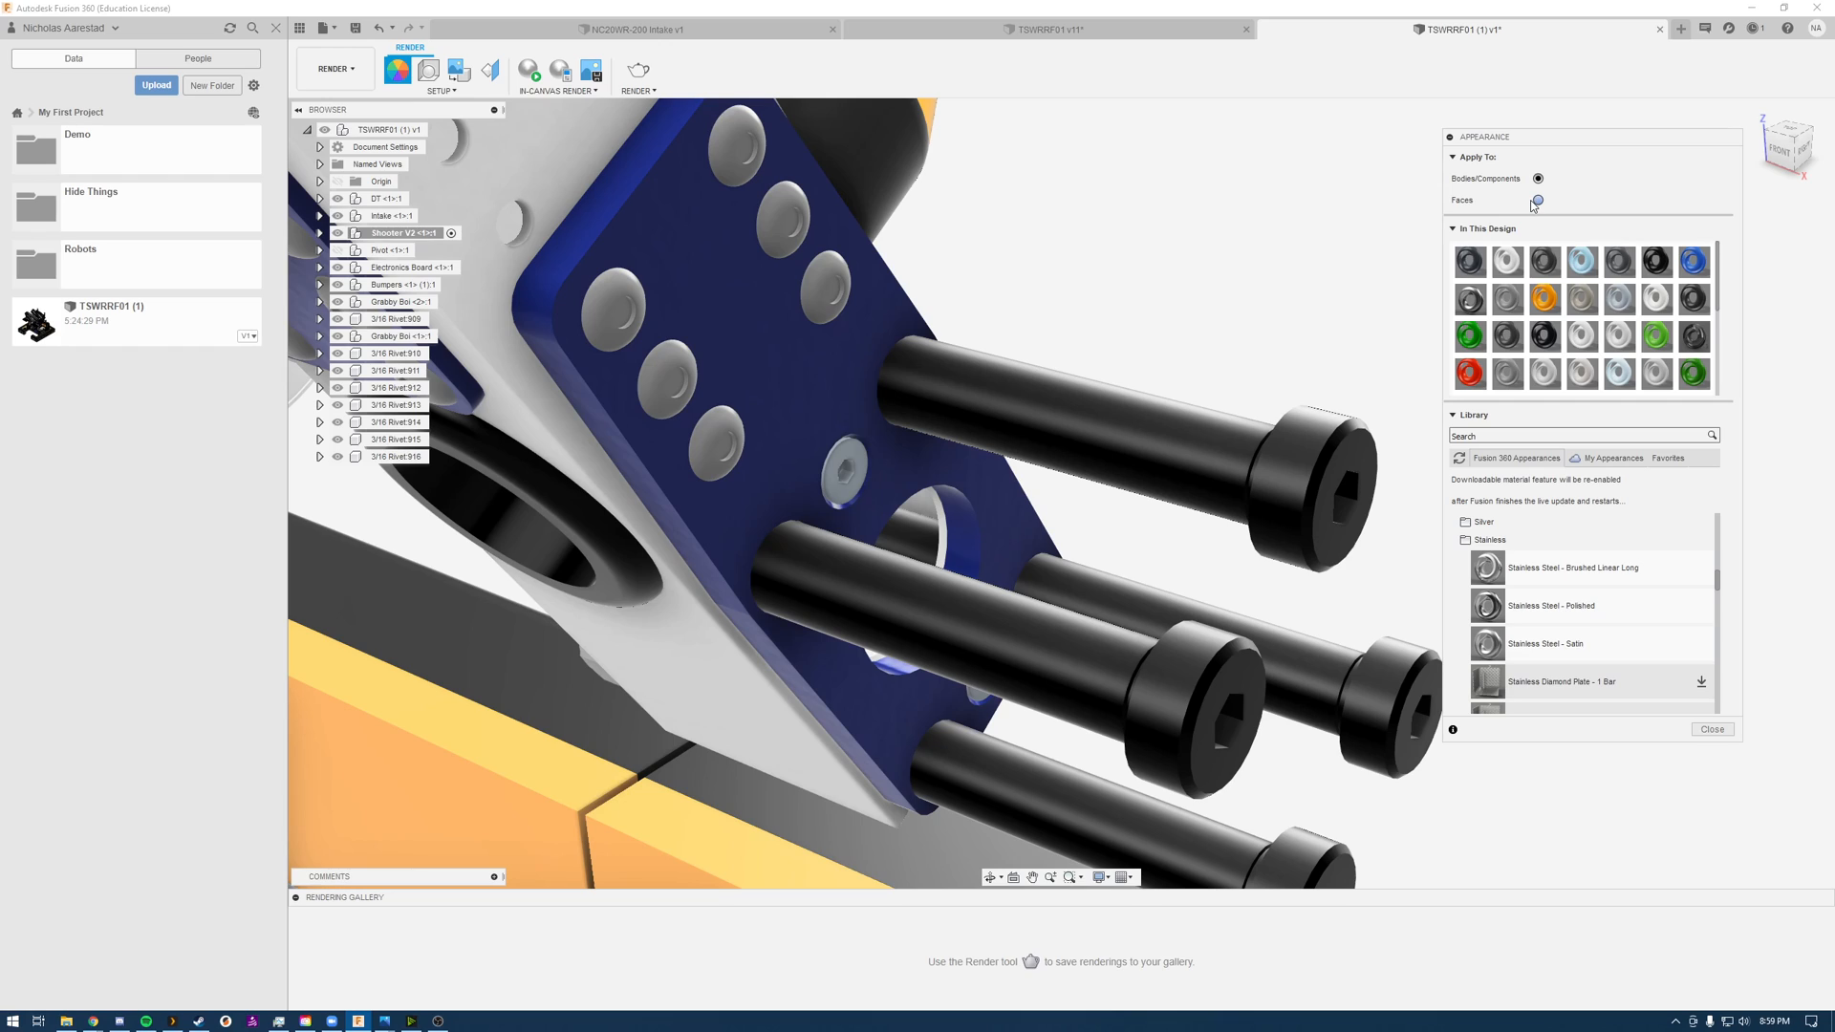
{"action": "left_click_drag", "start_coordinate": [1600, 607], "coordinate": [1070, 416]}
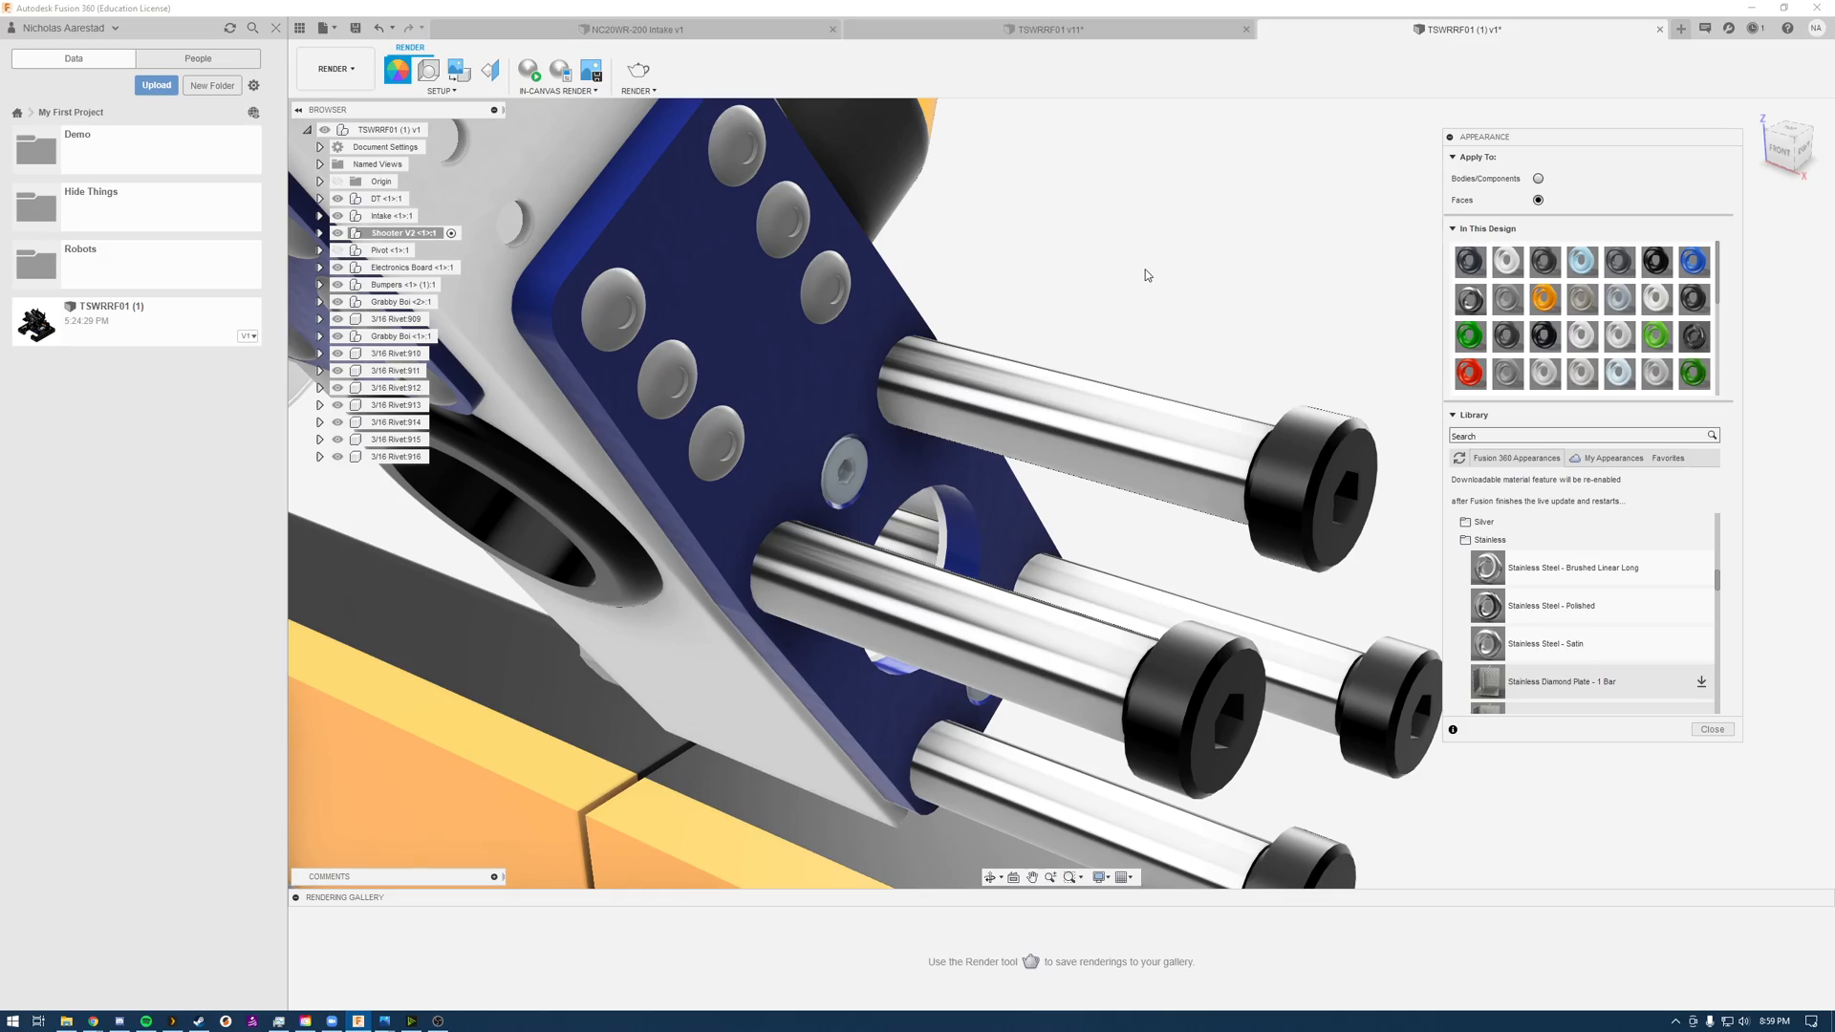
Step: Examine the long bolts' heads and shanks beside the blue plate from several angles and distances
{"action": "scroll", "coordinate": [1144, 269], "scroll_direction": "up", "scroll_amount": 2}
{"action": "scroll", "coordinate": [1144, 270], "scroll_direction": "down", "scroll_amount": 7}
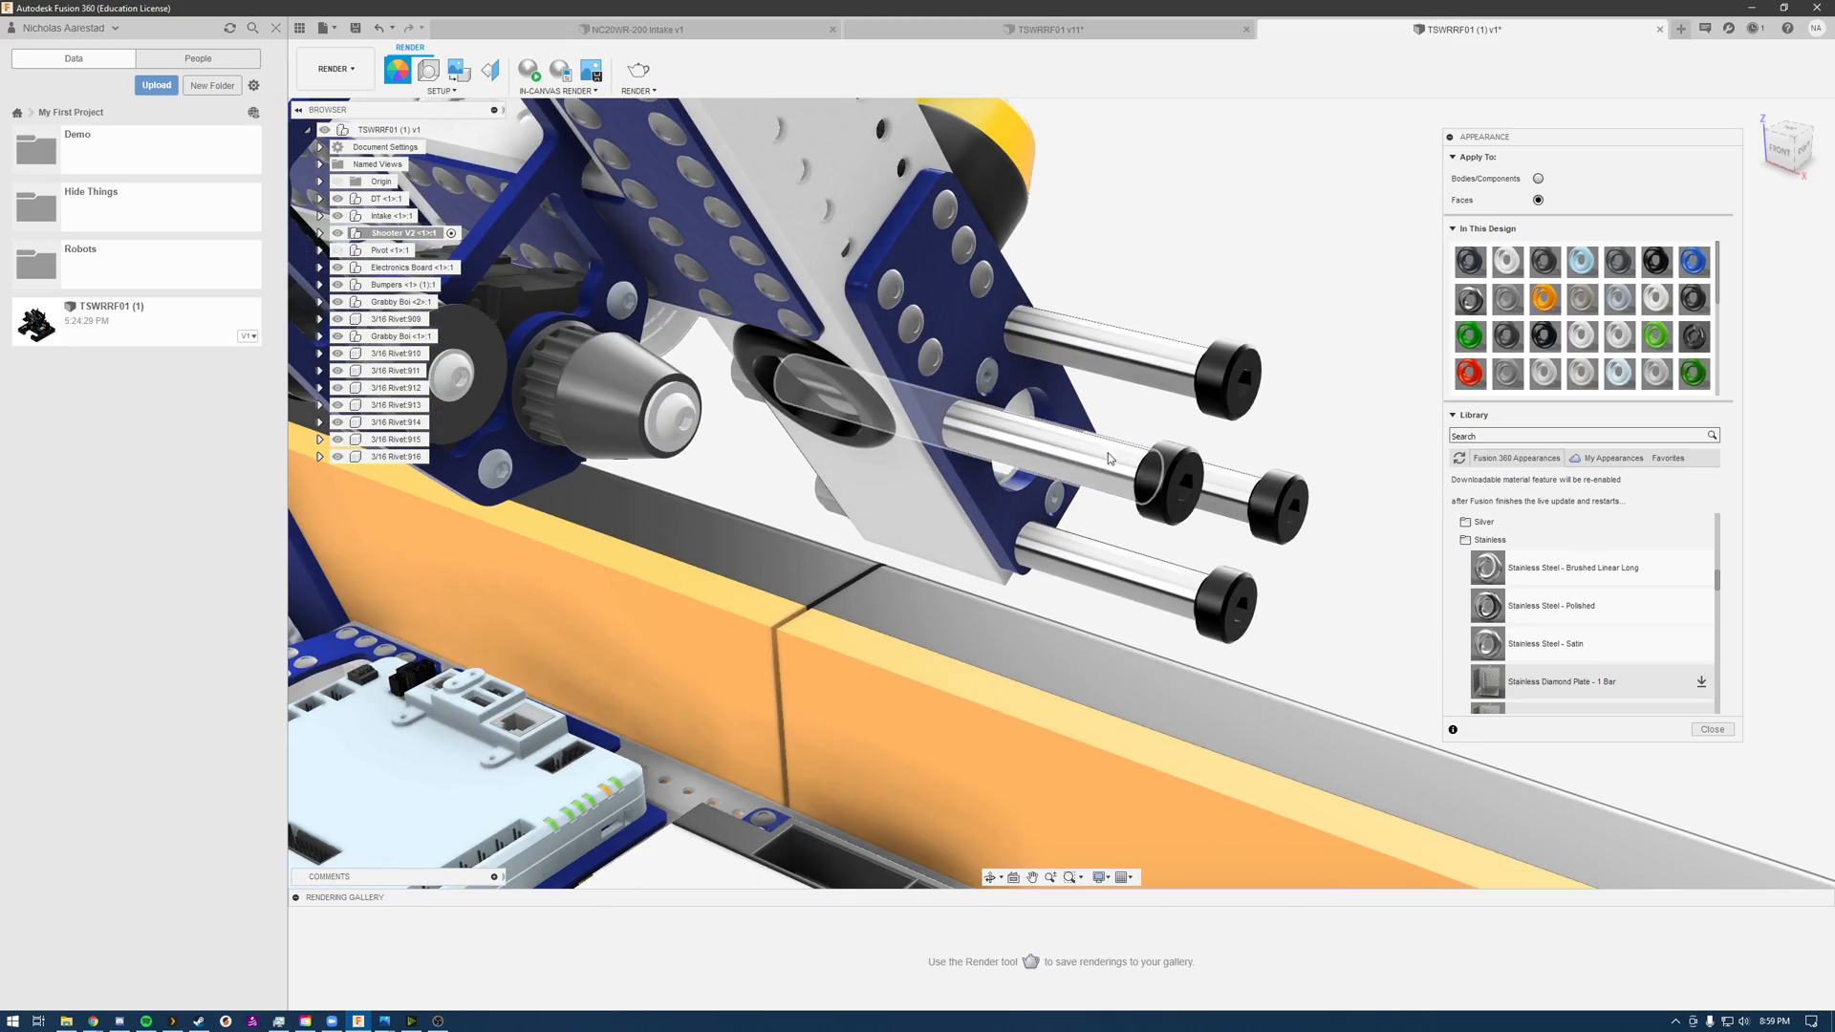
{"action": "middle_click_drag", "start_coordinate": [1108, 459], "coordinate": [1300, 354], "text": "shift"}
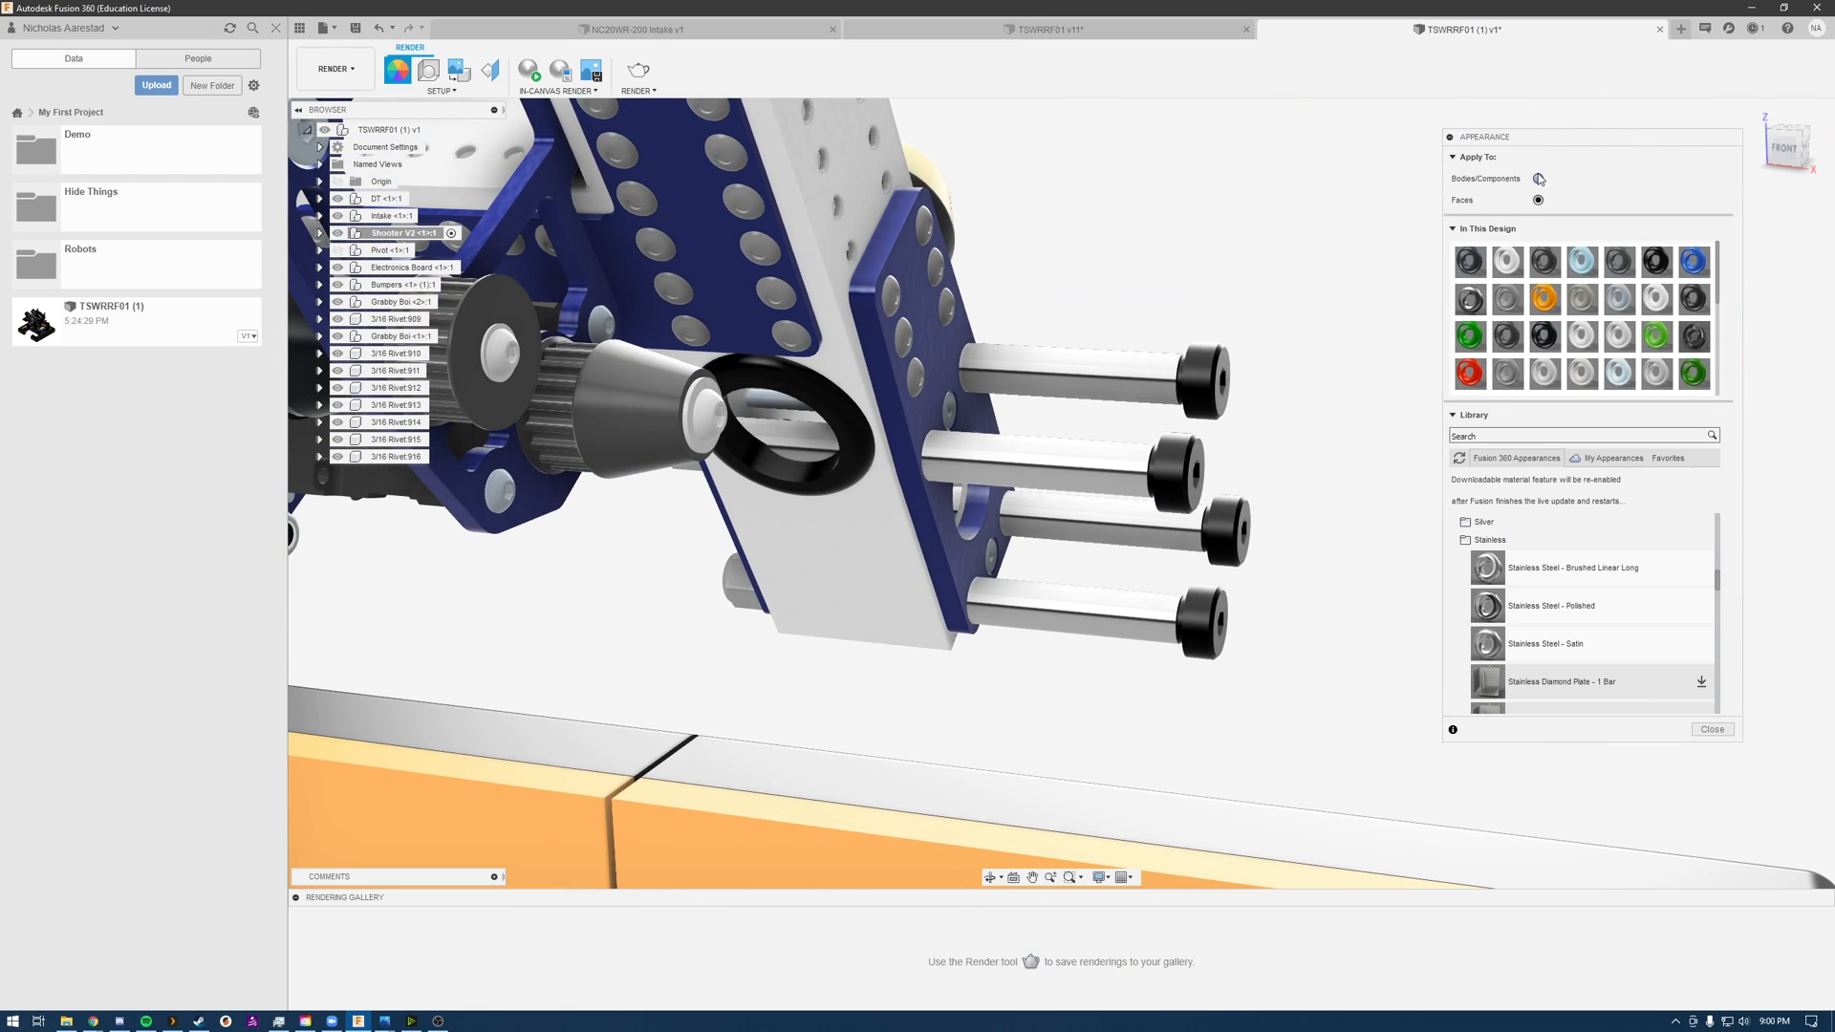
{"action": "scroll", "coordinate": [1207, 277], "scroll_direction": "up", "scroll_amount": 3}
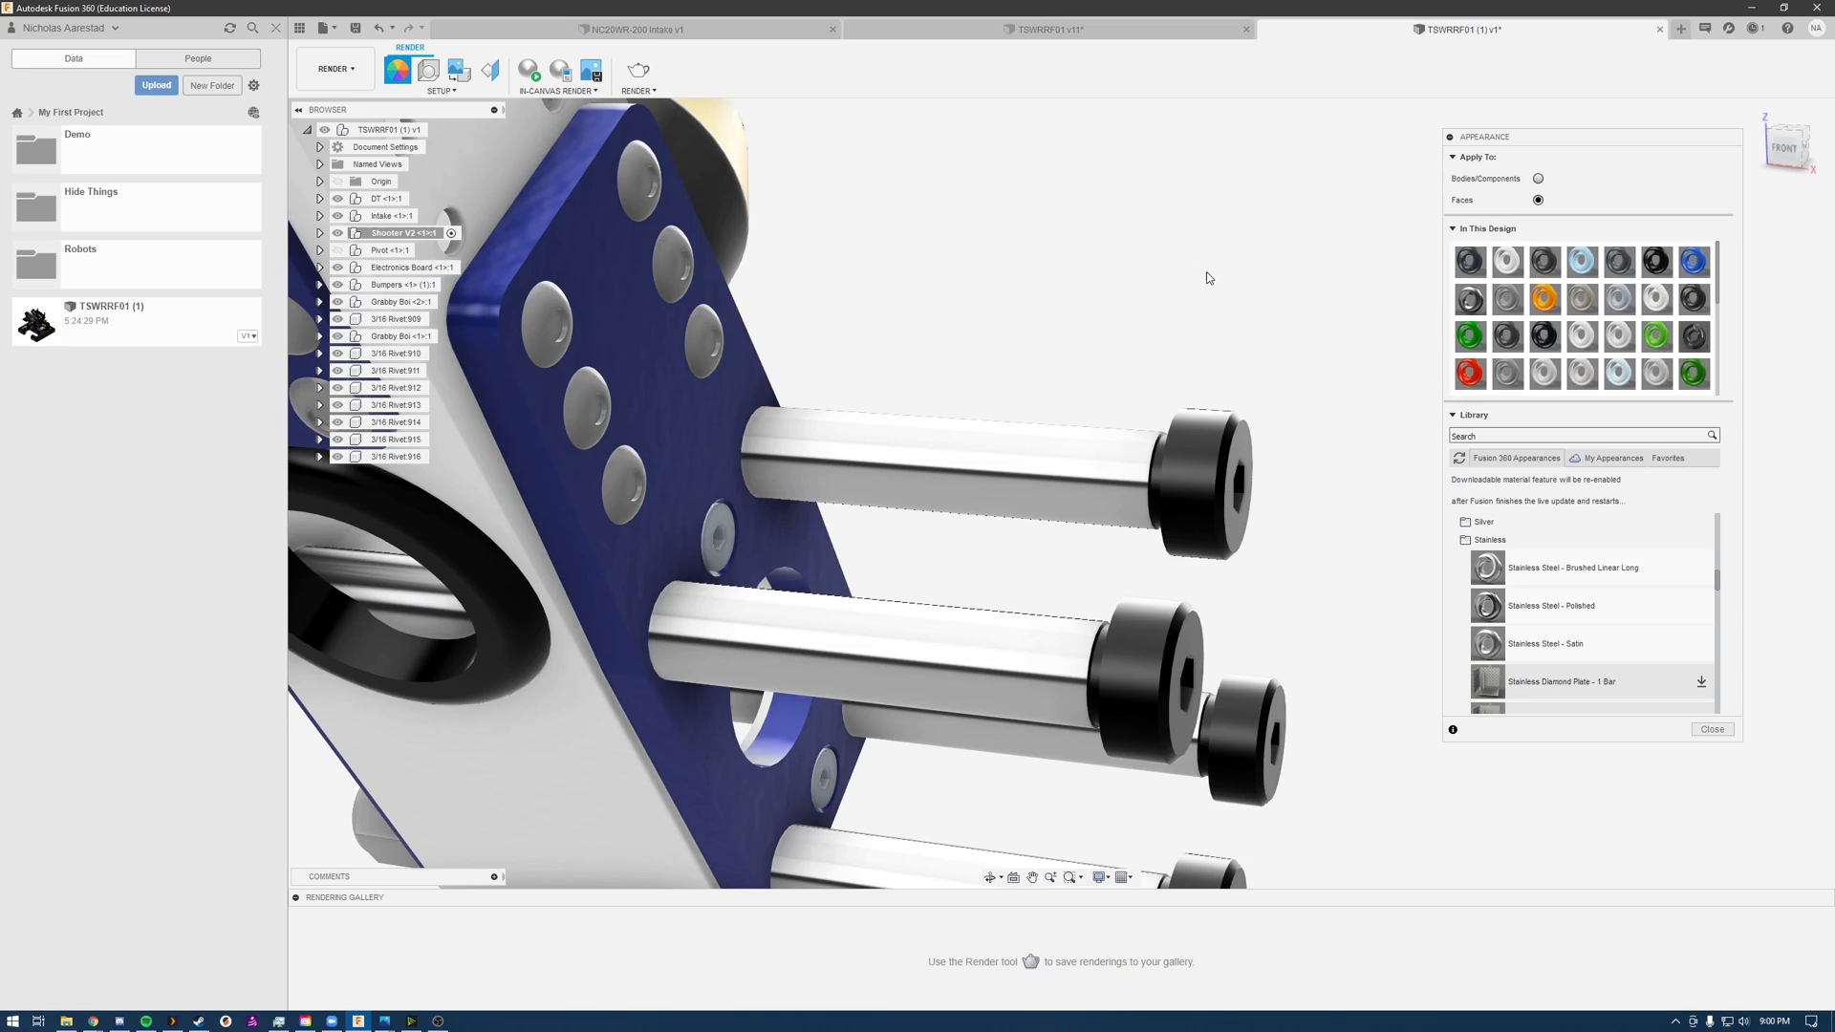
{"action": "scroll", "coordinate": [1207, 277], "scroll_direction": "down", "scroll_amount": 6}
{"action": "scroll", "coordinate": [973, 279], "scroll_direction": "up", "scroll_amount": 3}
{"action": "scroll", "coordinate": [1209, 267], "scroll_direction": "down", "scroll_amount": 1}
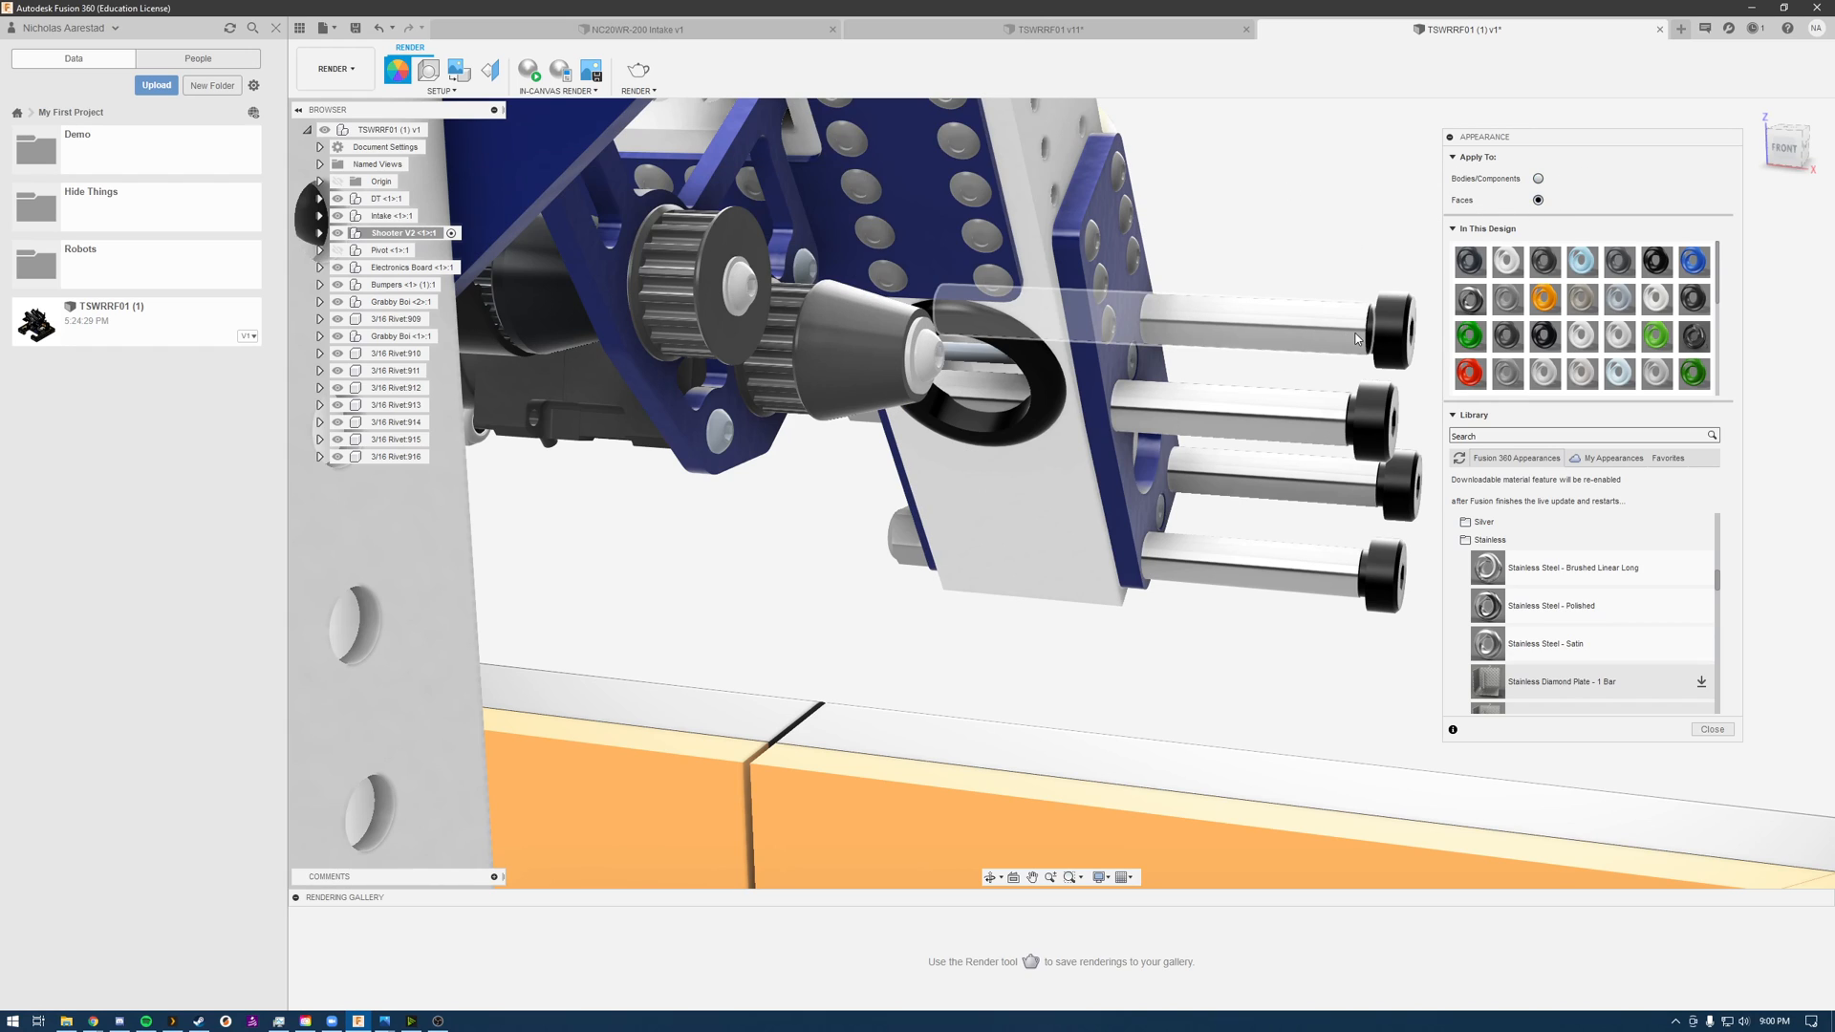
{"action": "scroll", "coordinate": [1358, 339], "scroll_direction": "down", "scroll_amount": 3}
{"action": "scroll", "coordinate": [1359, 301], "scroll_direction": "up", "scroll_amount": 6}
{"action": "middle_click_drag", "start_coordinate": [1358, 300], "coordinate": [1156, 250], "text": "shift"}
{"action": "scroll", "coordinate": [1148, 315], "scroll_direction": "up", "scroll_amount": 3}
{"action": "scroll", "coordinate": [1147, 317], "scroll_direction": "down", "scroll_amount": 4}
{"action": "scroll", "coordinate": [1145, 299], "scroll_direction": "down", "scroll_amount": 3}
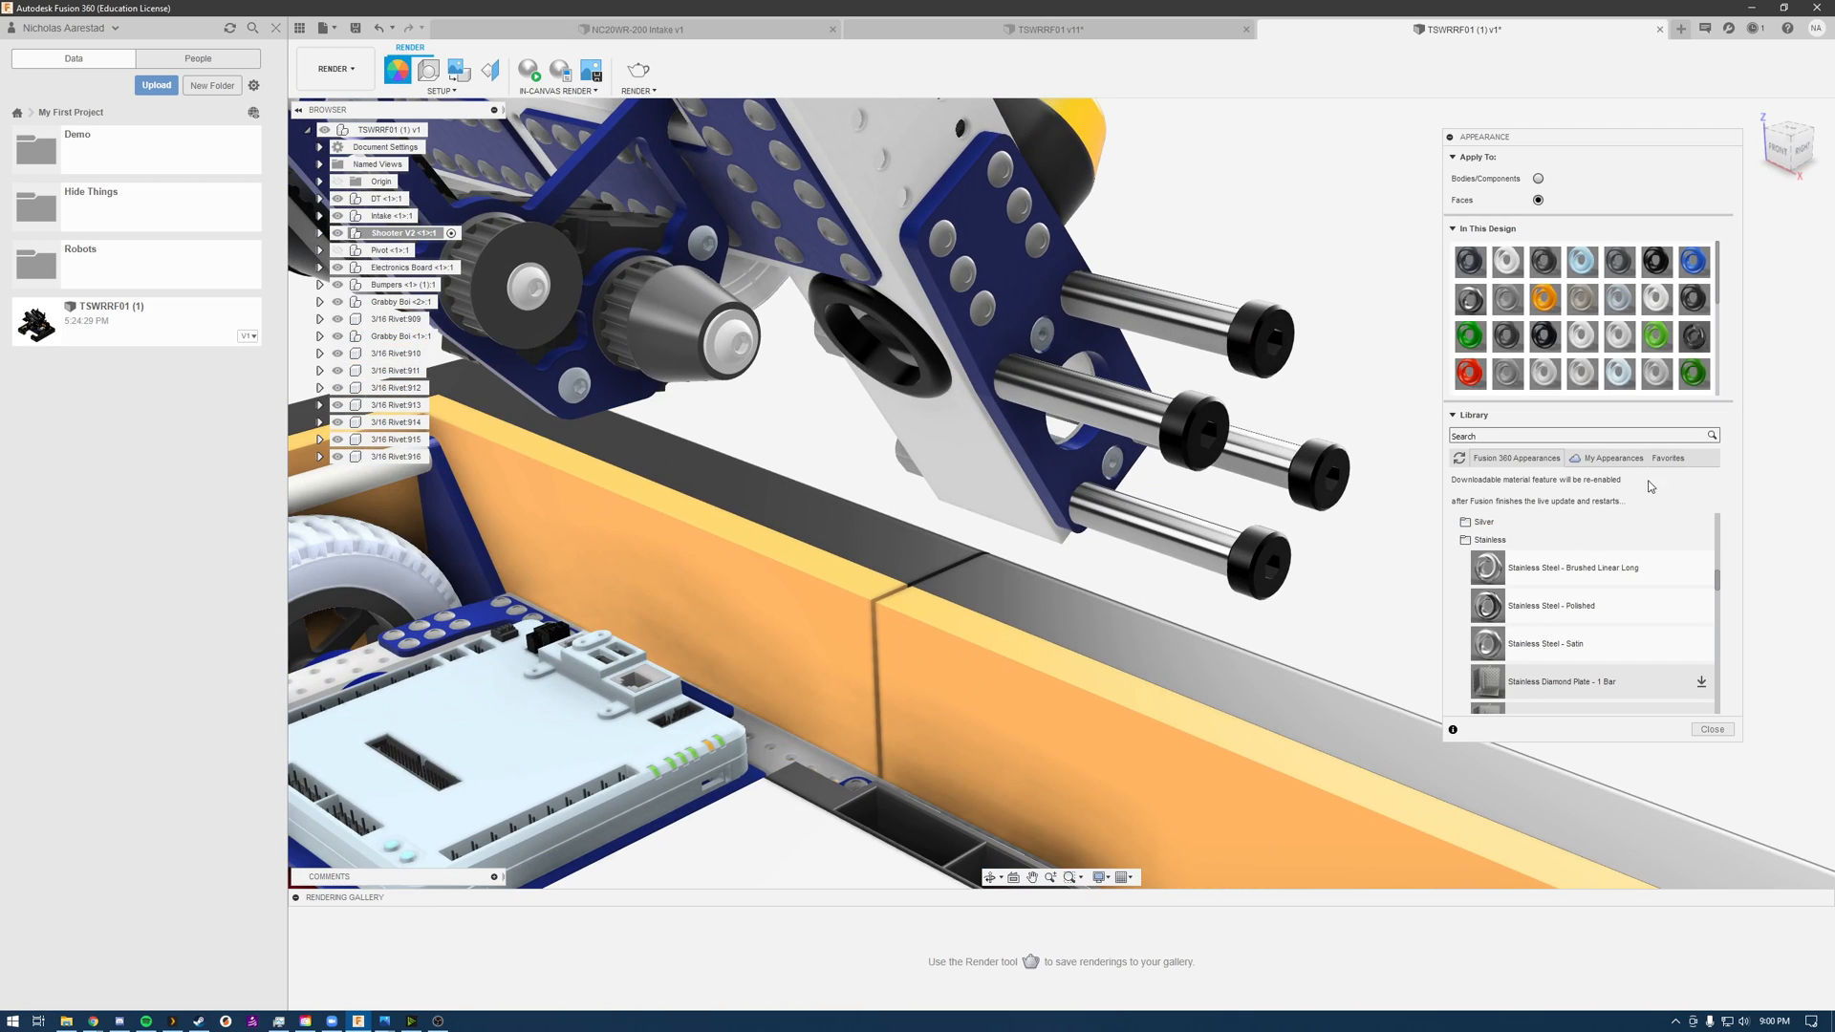
Step: Bring up the Add to Favorites option for Coating - Black Oxide, dismiss it, and view the favorite appearances
{"action": "left_click", "coordinate": [1671, 460]}
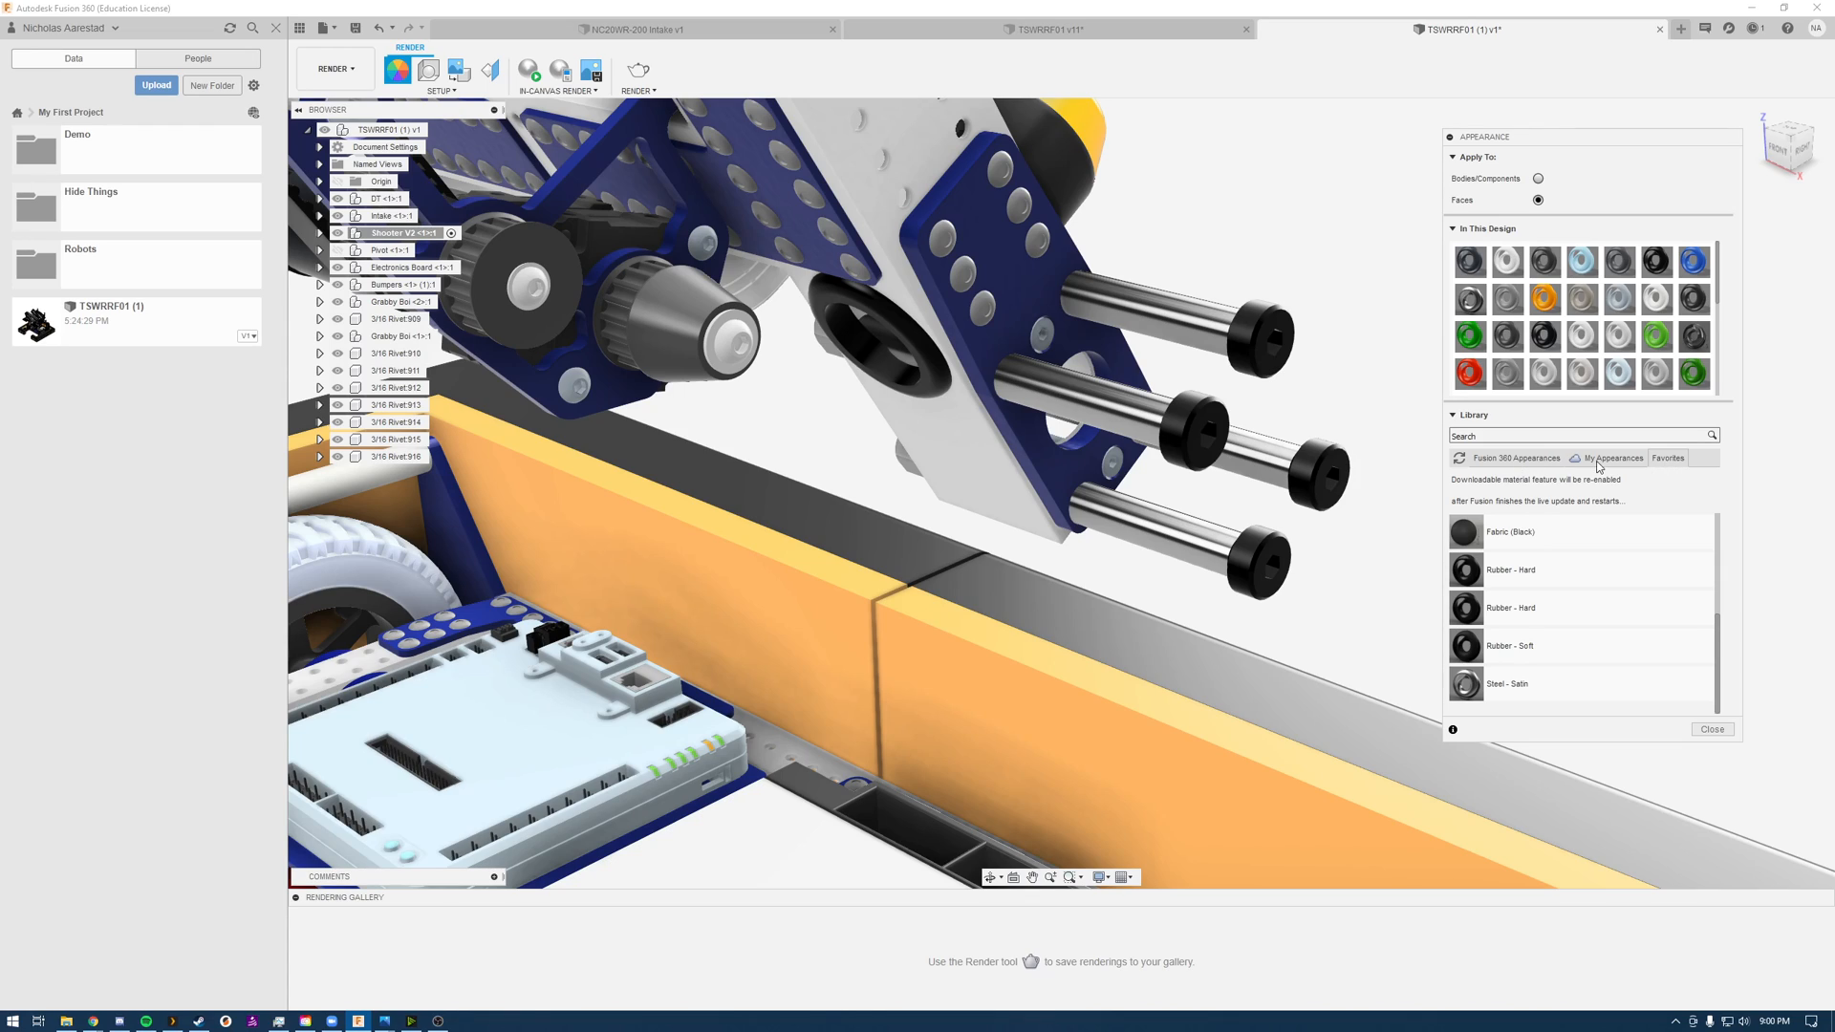
{"action": "left_click", "coordinate": [1524, 459]}
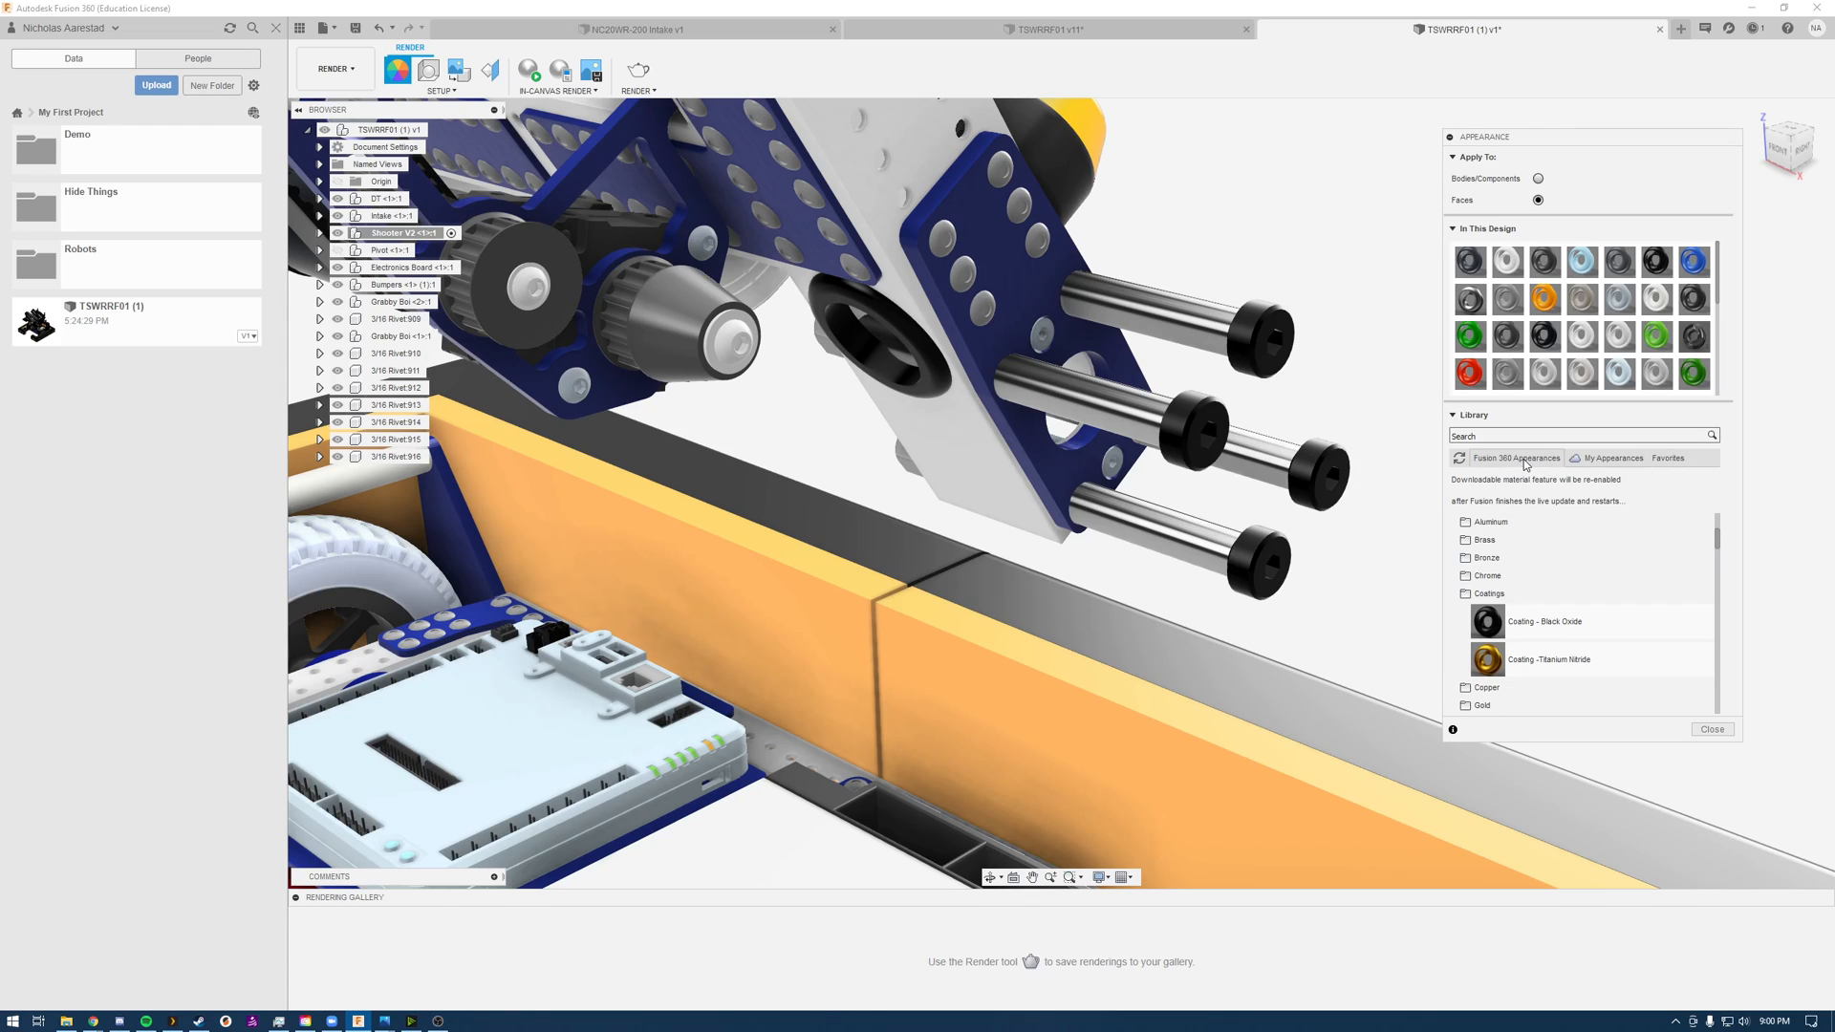
{"action": "right_click", "coordinate": [1588, 622]}
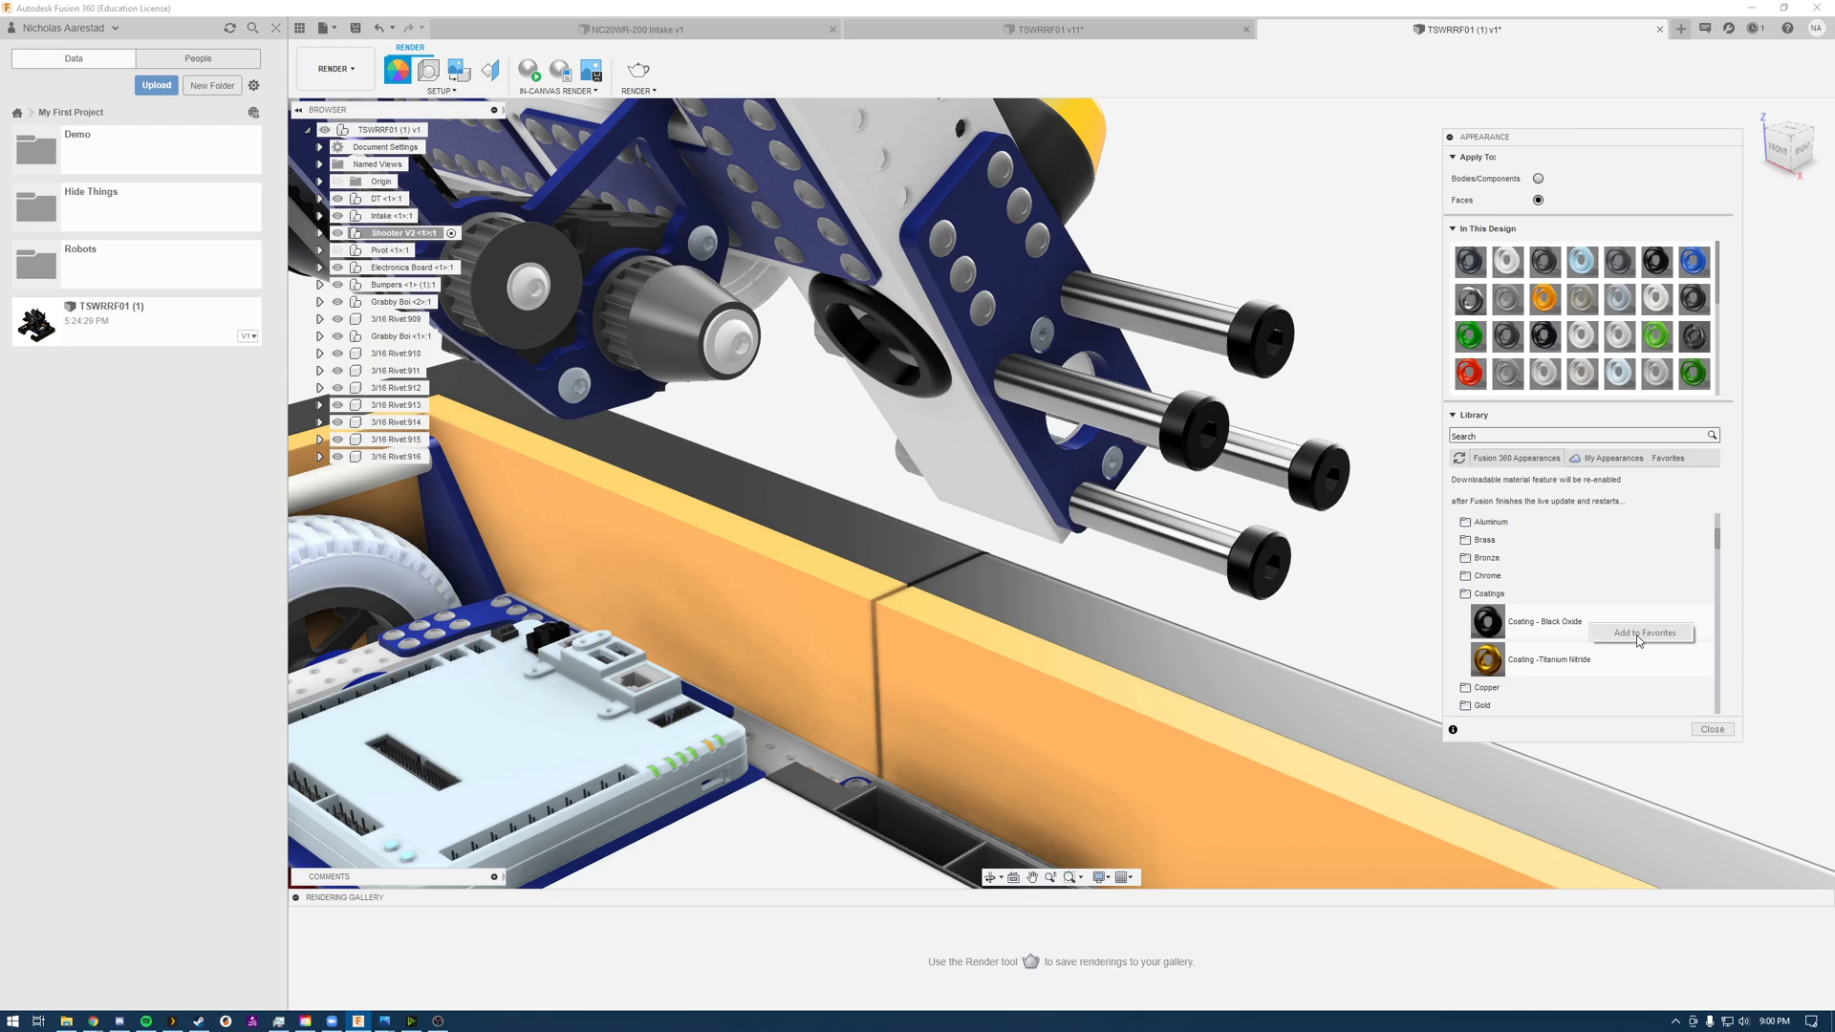
{"action": "right_click", "coordinate": [1560, 623]}
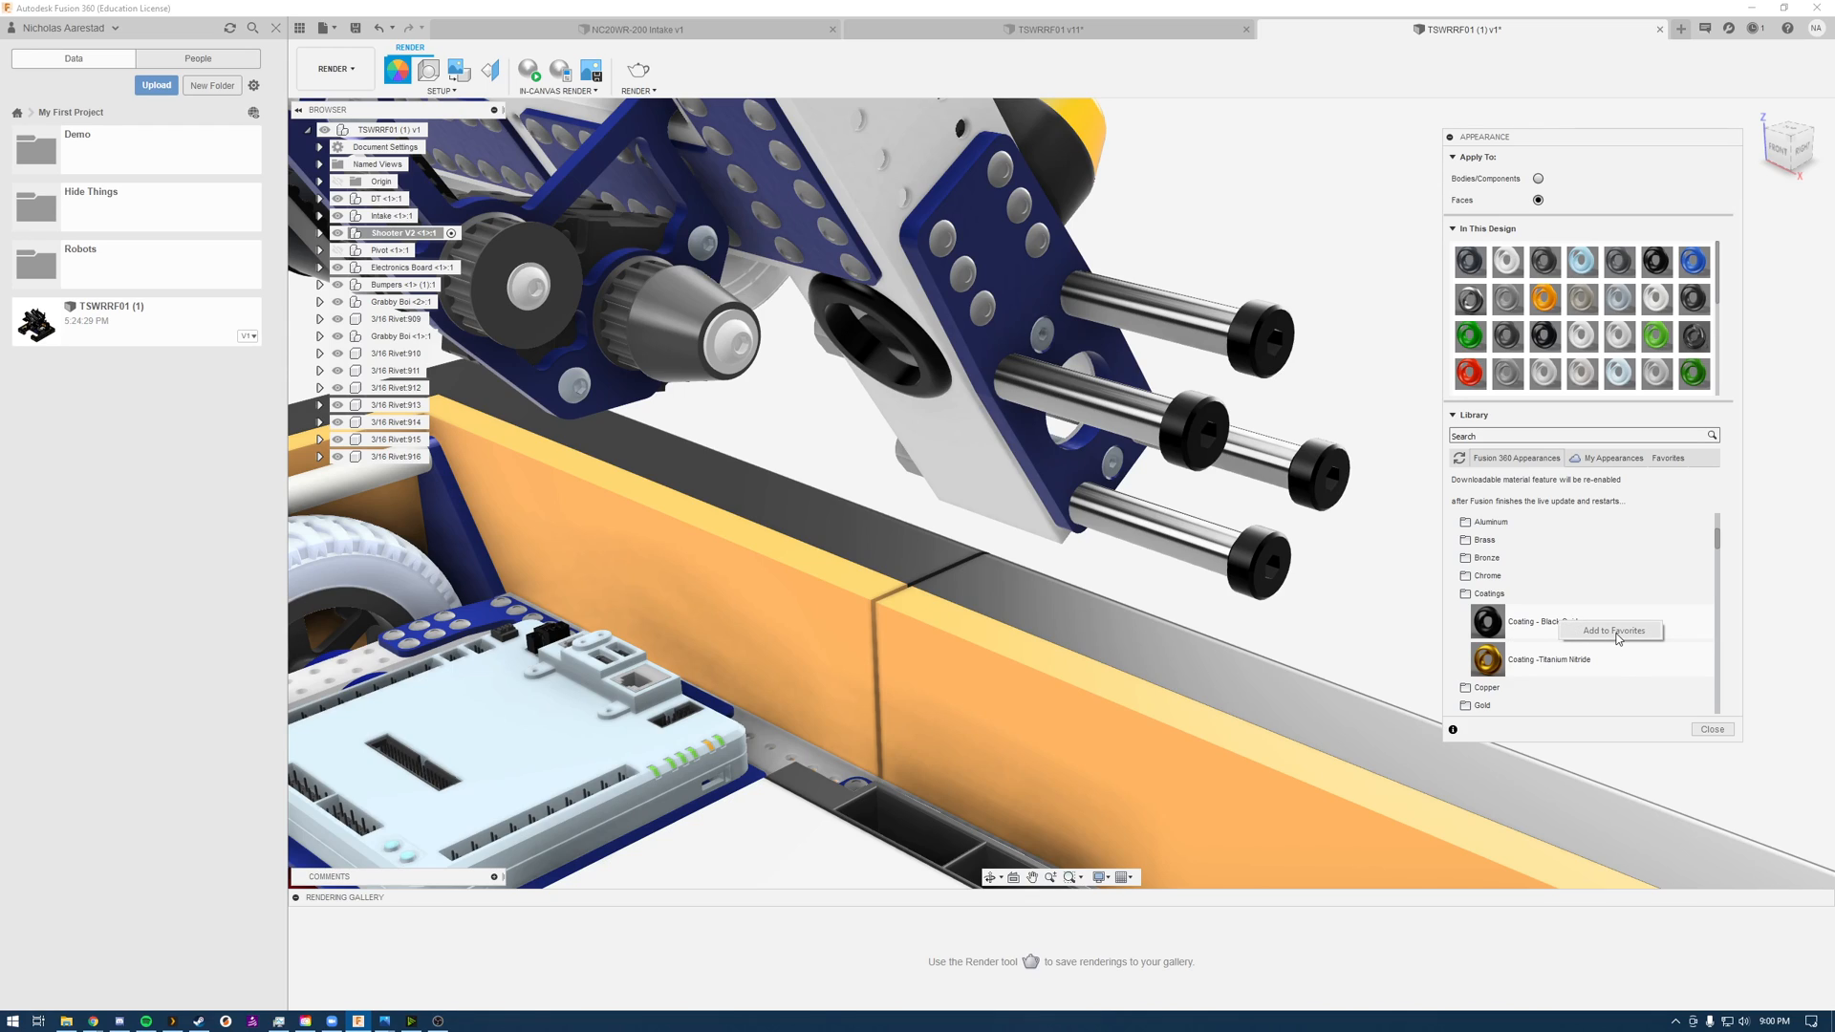
{"action": "left_click", "coordinate": [1297, 209]}
{"action": "scroll", "coordinate": [1263, 280], "scroll_direction": "up", "scroll_amount": 1}
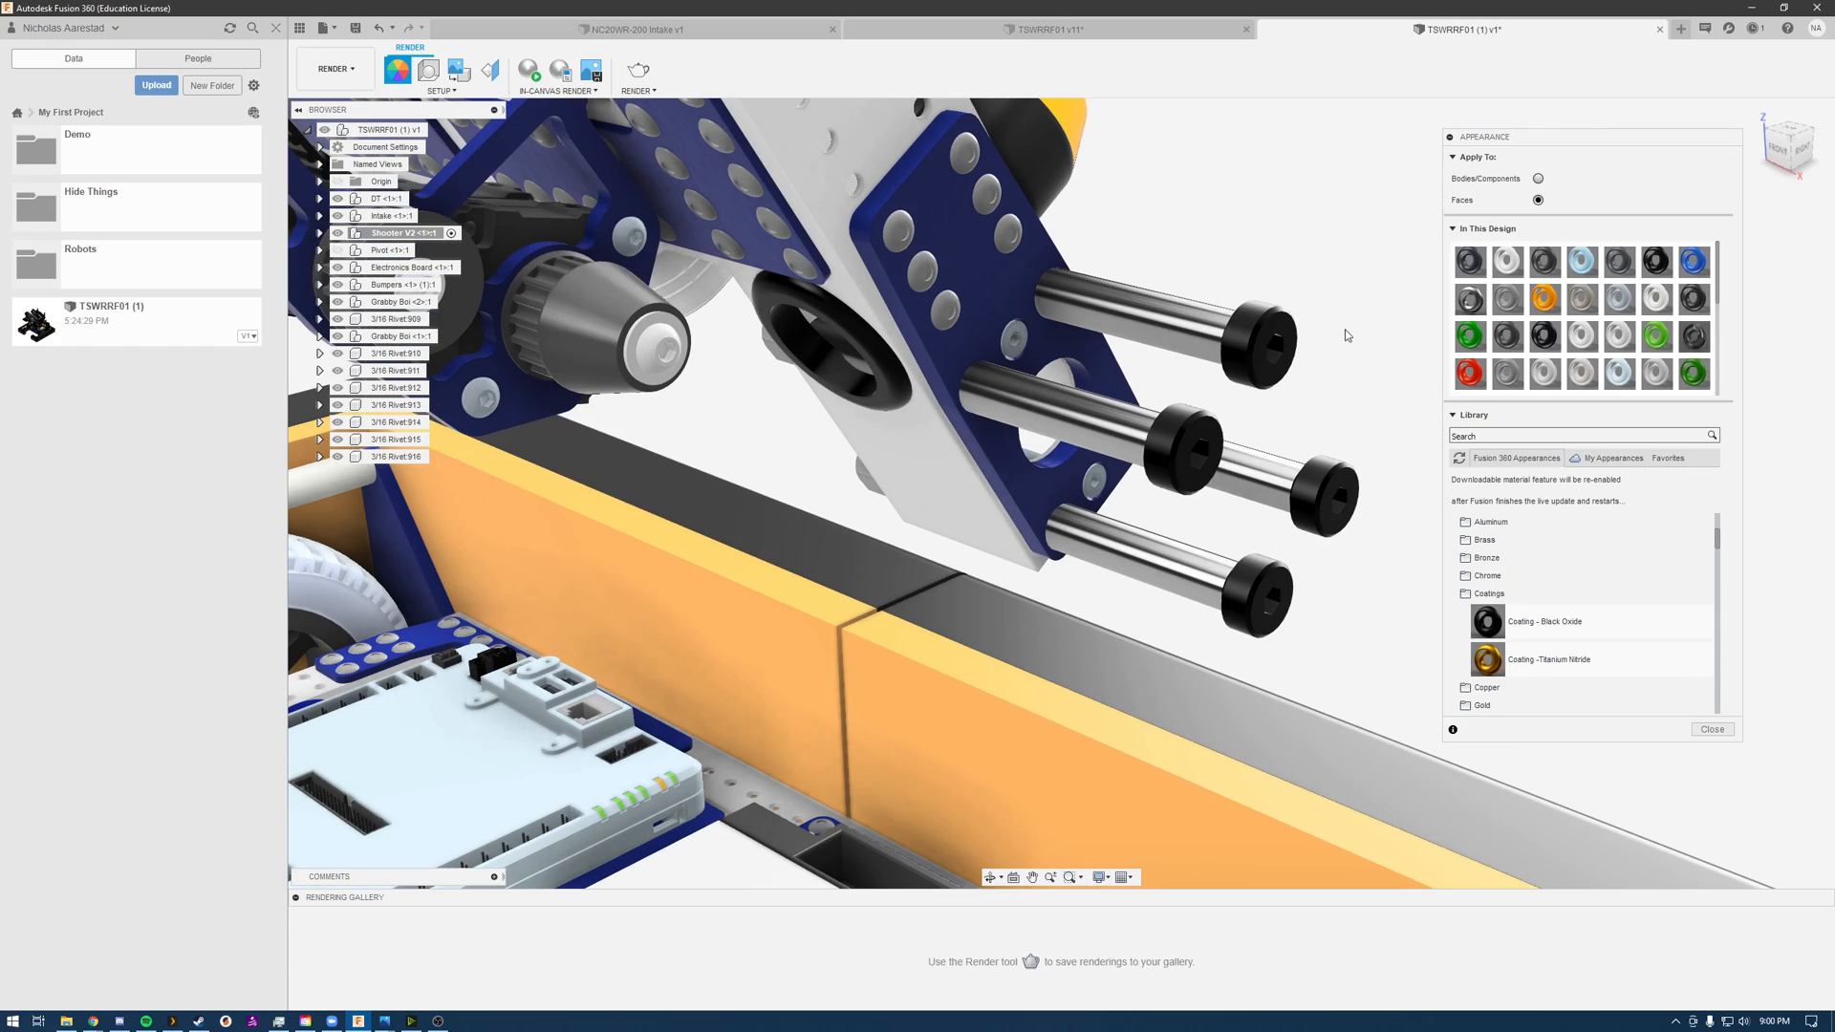
{"action": "left_click", "coordinate": [1687, 460]}
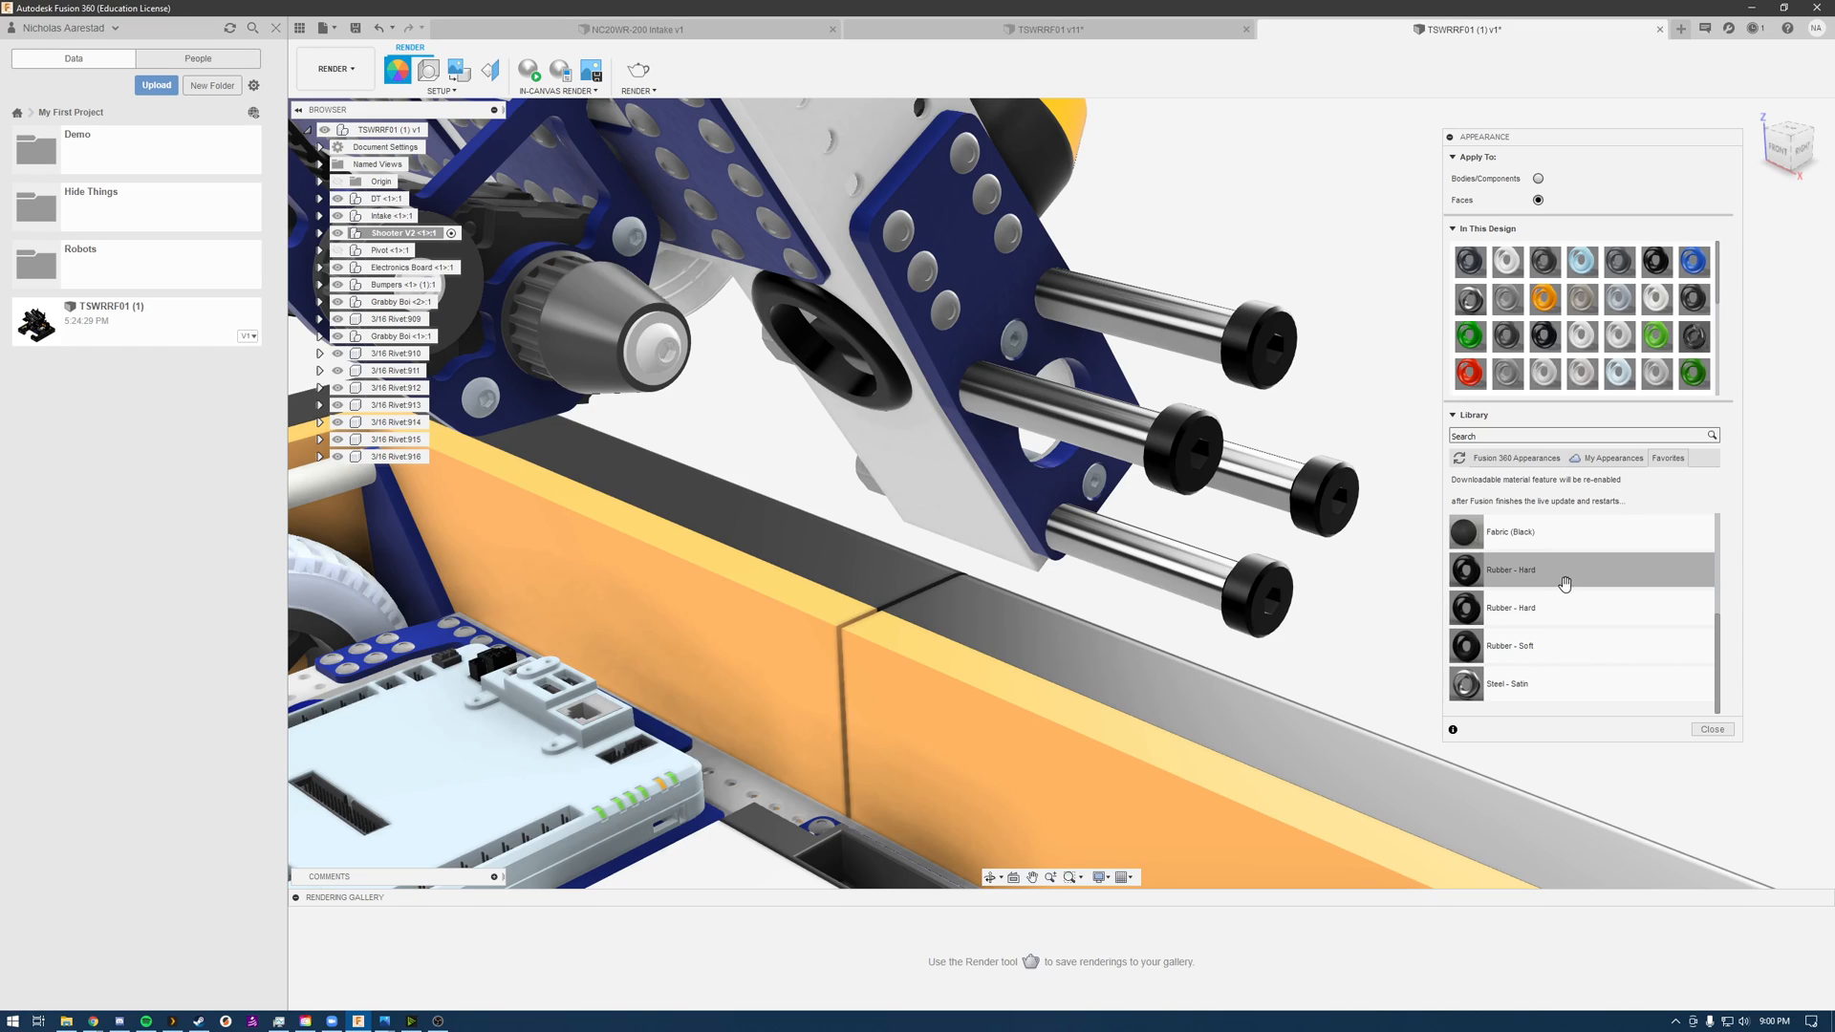
Step: Apply Rubber - Hard to the black round wheel on the shooter's side plate, with the appearance assigned to bodies/components
{"action": "left_click_drag", "start_coordinate": [1586, 578], "coordinate": [867, 358]}
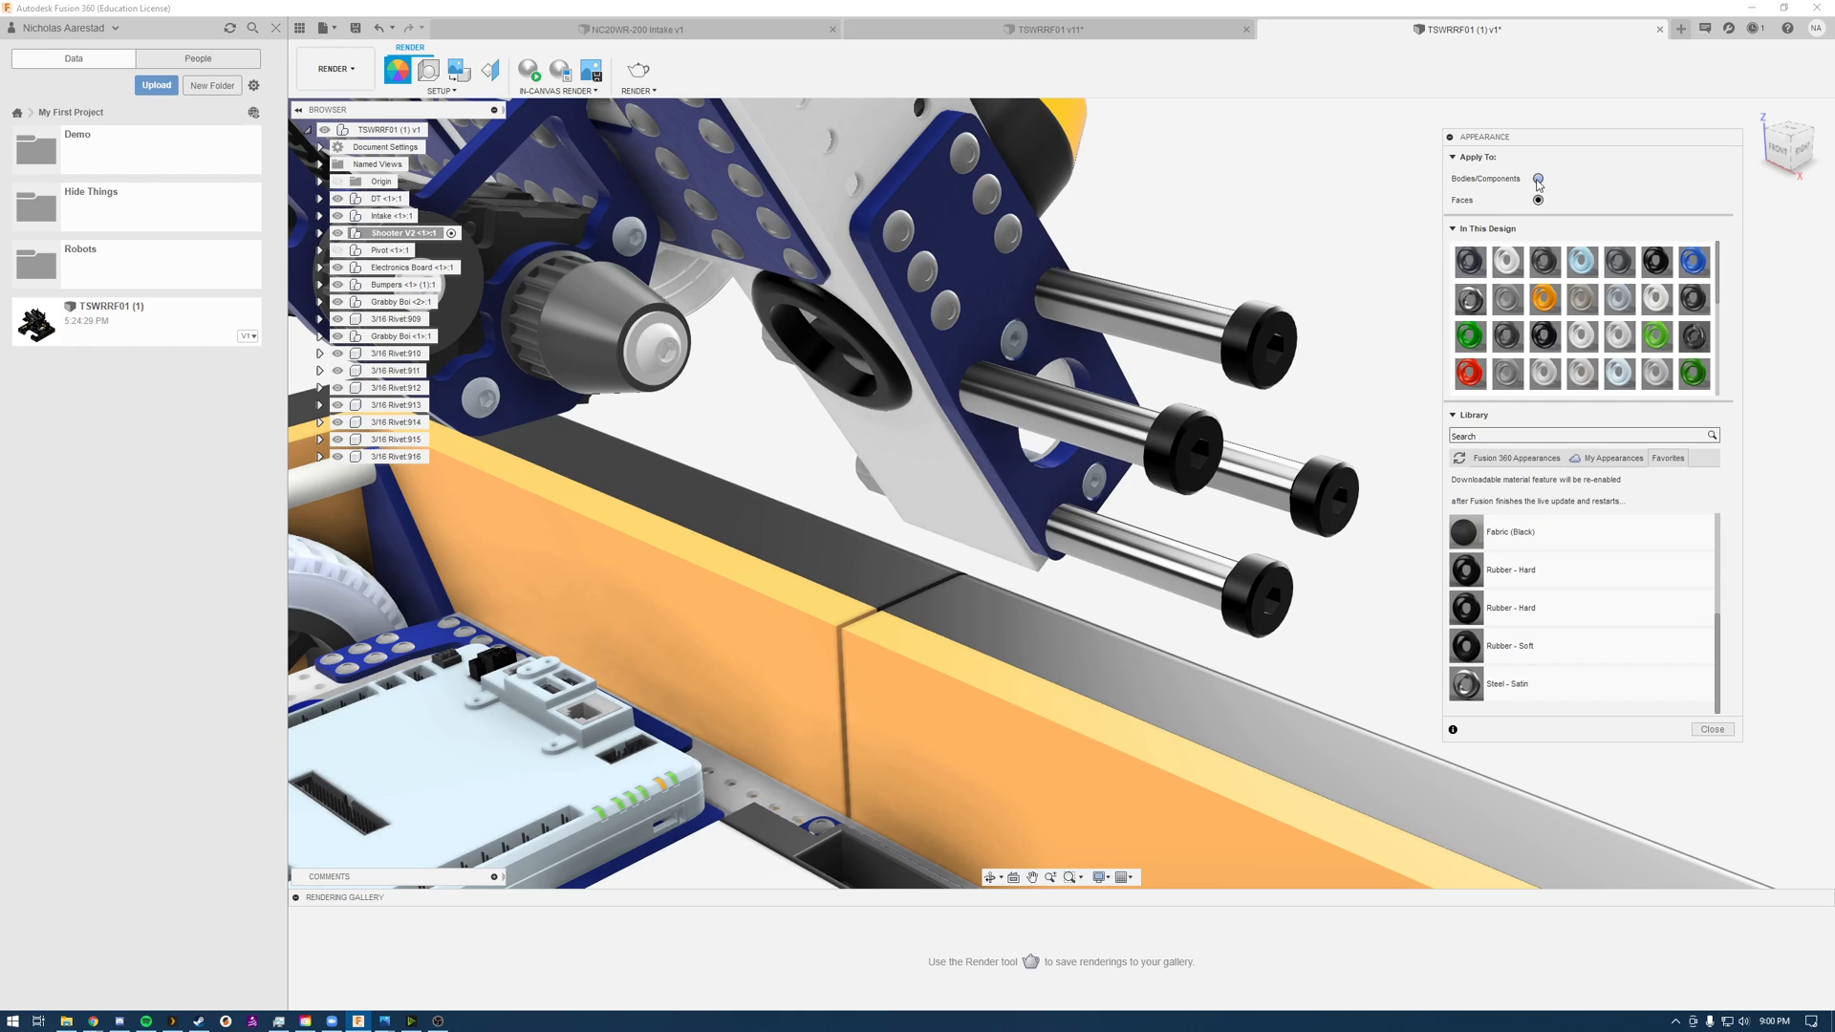
{"action": "left_click_drag", "start_coordinate": [1588, 581], "coordinate": [866, 347]}
{"action": "scroll", "coordinate": [1189, 229], "scroll_direction": "down", "scroll_amount": 3}
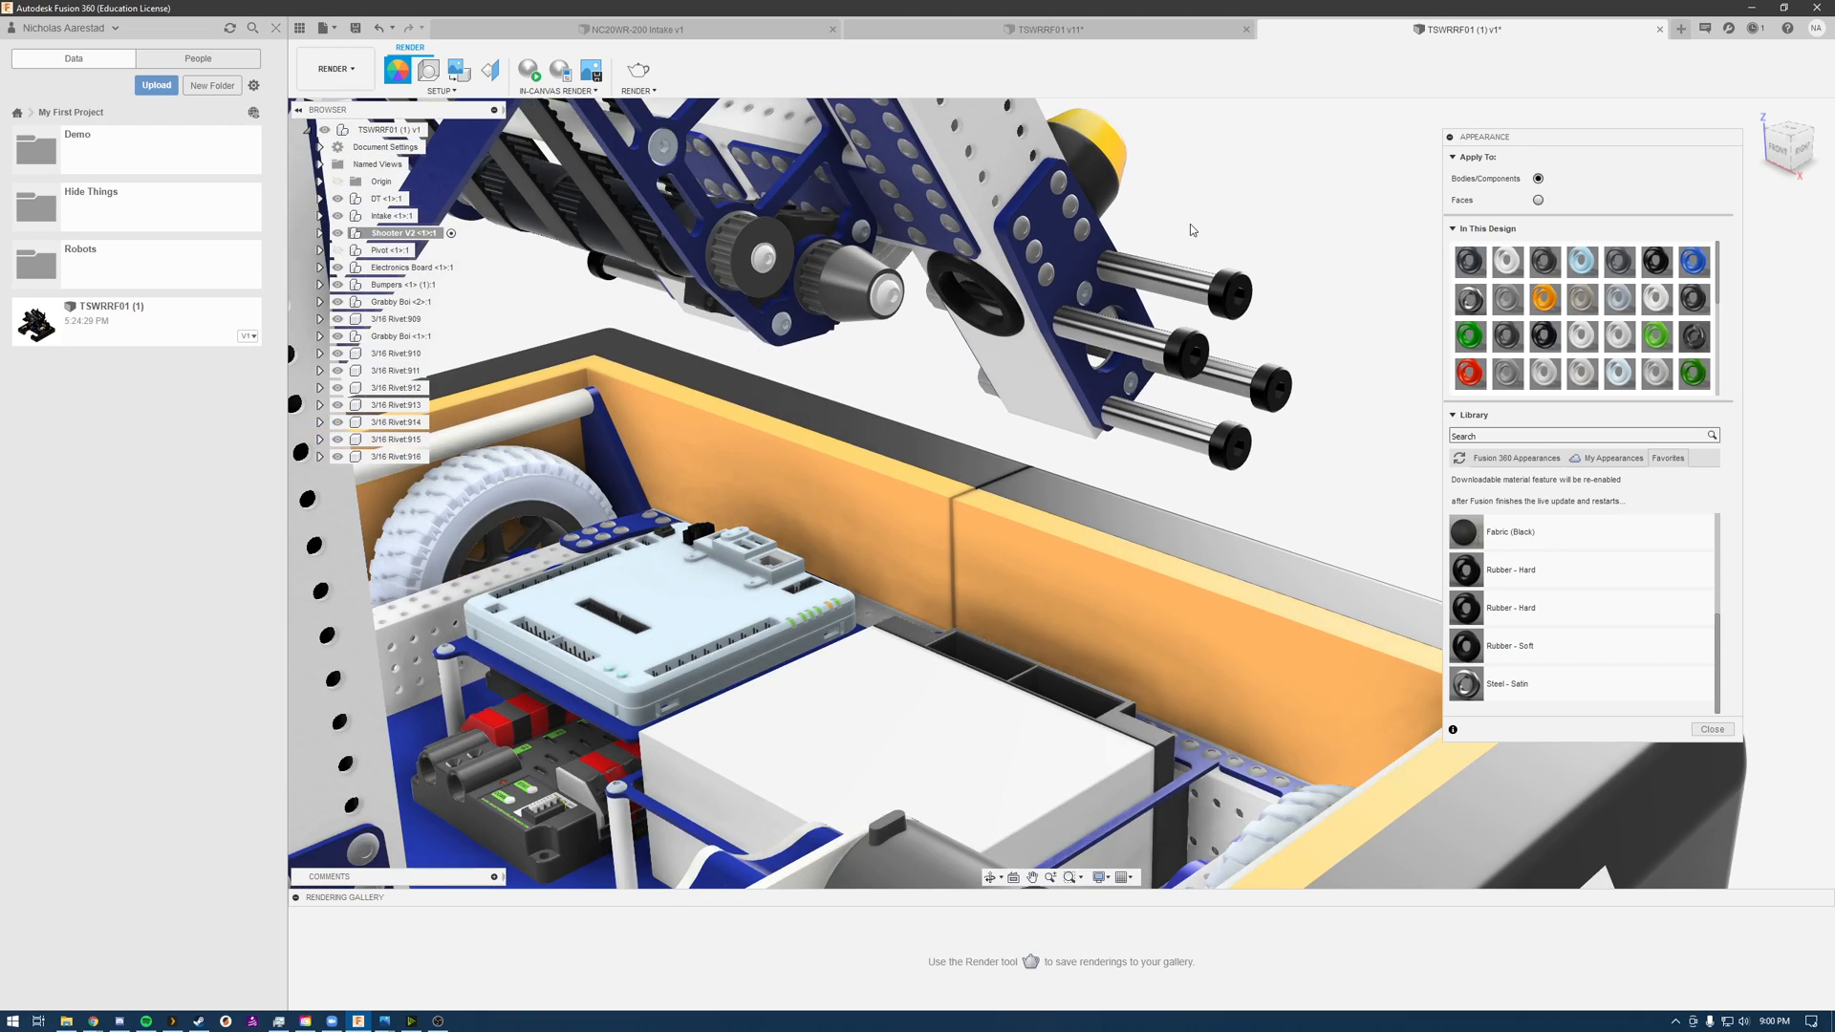
Step: Apply Rubber - Soft to the black belts between the shooter's side frames
{"action": "middle_click_drag", "start_coordinate": [1189, 223], "coordinate": [833, 294], "text": "shift"}
{"action": "left_click_drag", "start_coordinate": [1550, 643], "coordinate": [720, 192]}
{"action": "left_click", "coordinate": [1292, 346]}
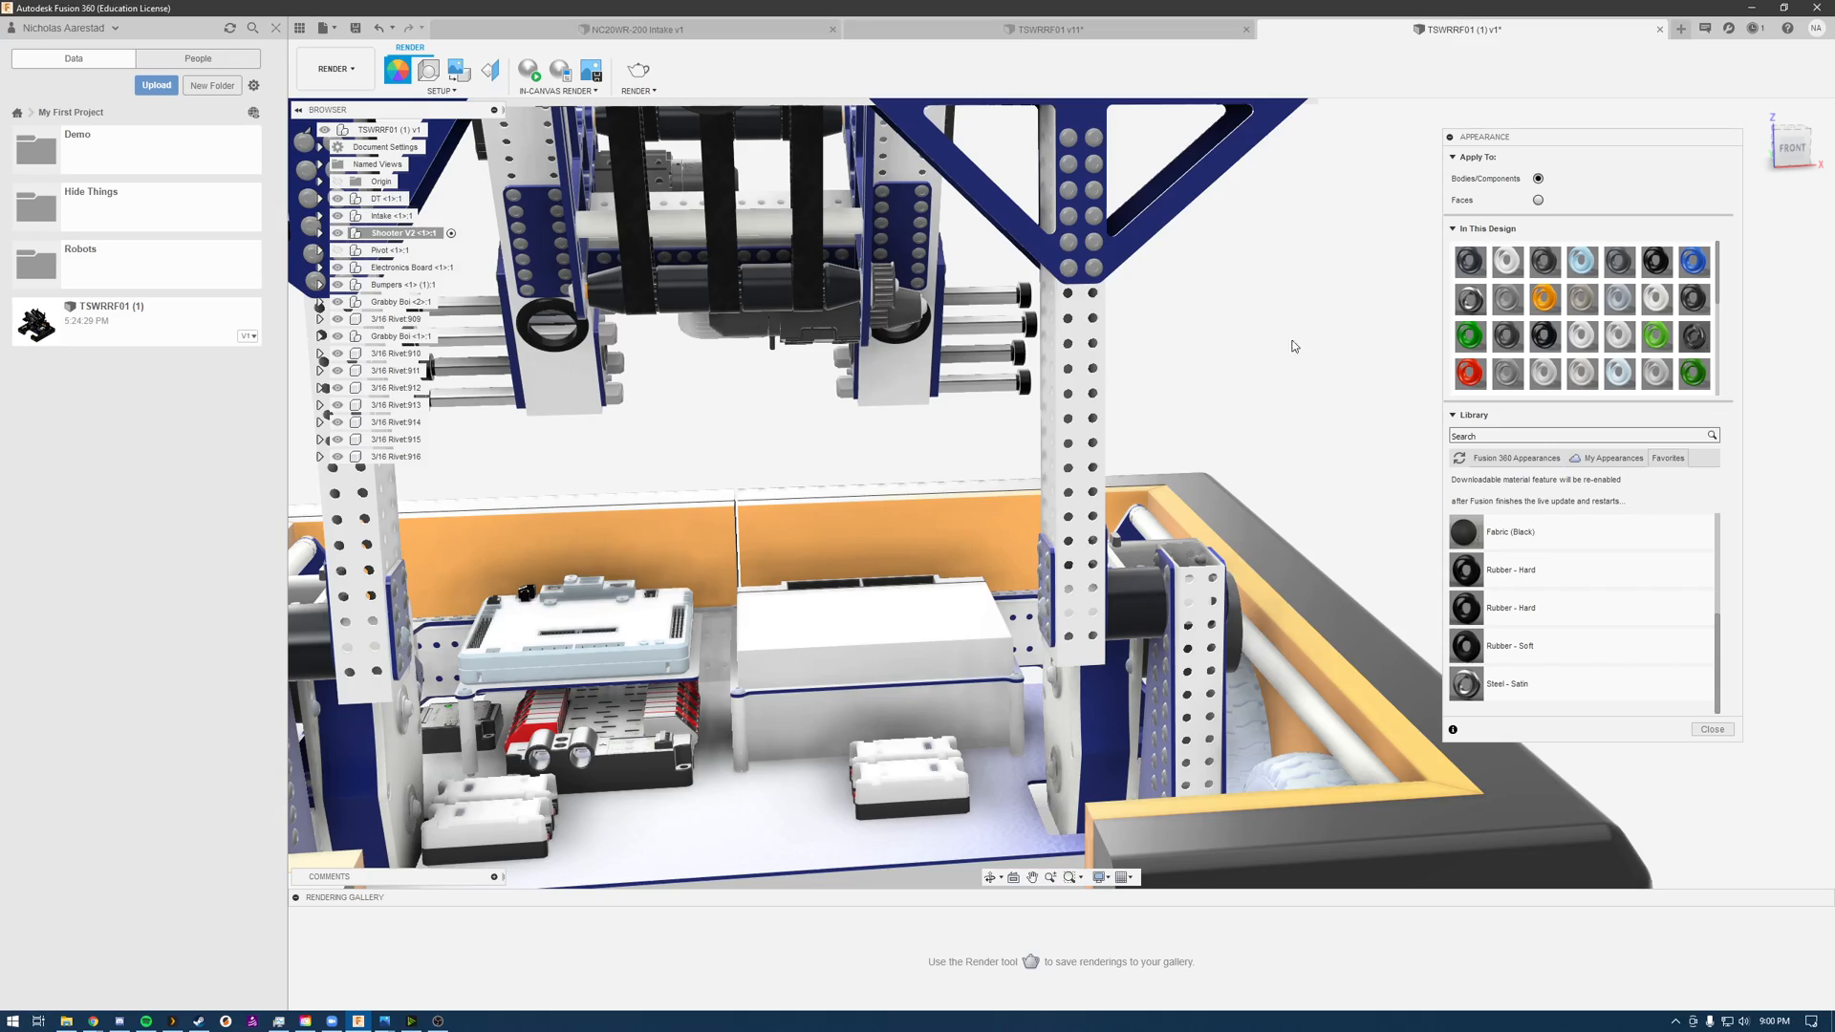
Step: Apply Rubber - Hard to the wide tread belts on the grabby arms at the robot's front
{"action": "scroll", "coordinate": [1003, 394], "scroll_direction": "up", "scroll_amount": 3}
{"action": "scroll", "coordinate": [1070, 523], "scroll_direction": "down", "scroll_amount": 5}
{"action": "scroll", "coordinate": [1070, 524], "scroll_direction": "down", "scroll_amount": 5}
{"action": "middle_click_drag", "start_coordinate": [1069, 523], "coordinate": [878, 559]}
{"action": "scroll", "coordinate": [878, 557], "scroll_direction": "down", "scroll_amount": 2}
{"action": "scroll", "coordinate": [878, 557], "scroll_direction": "up", "scroll_amount": 5}
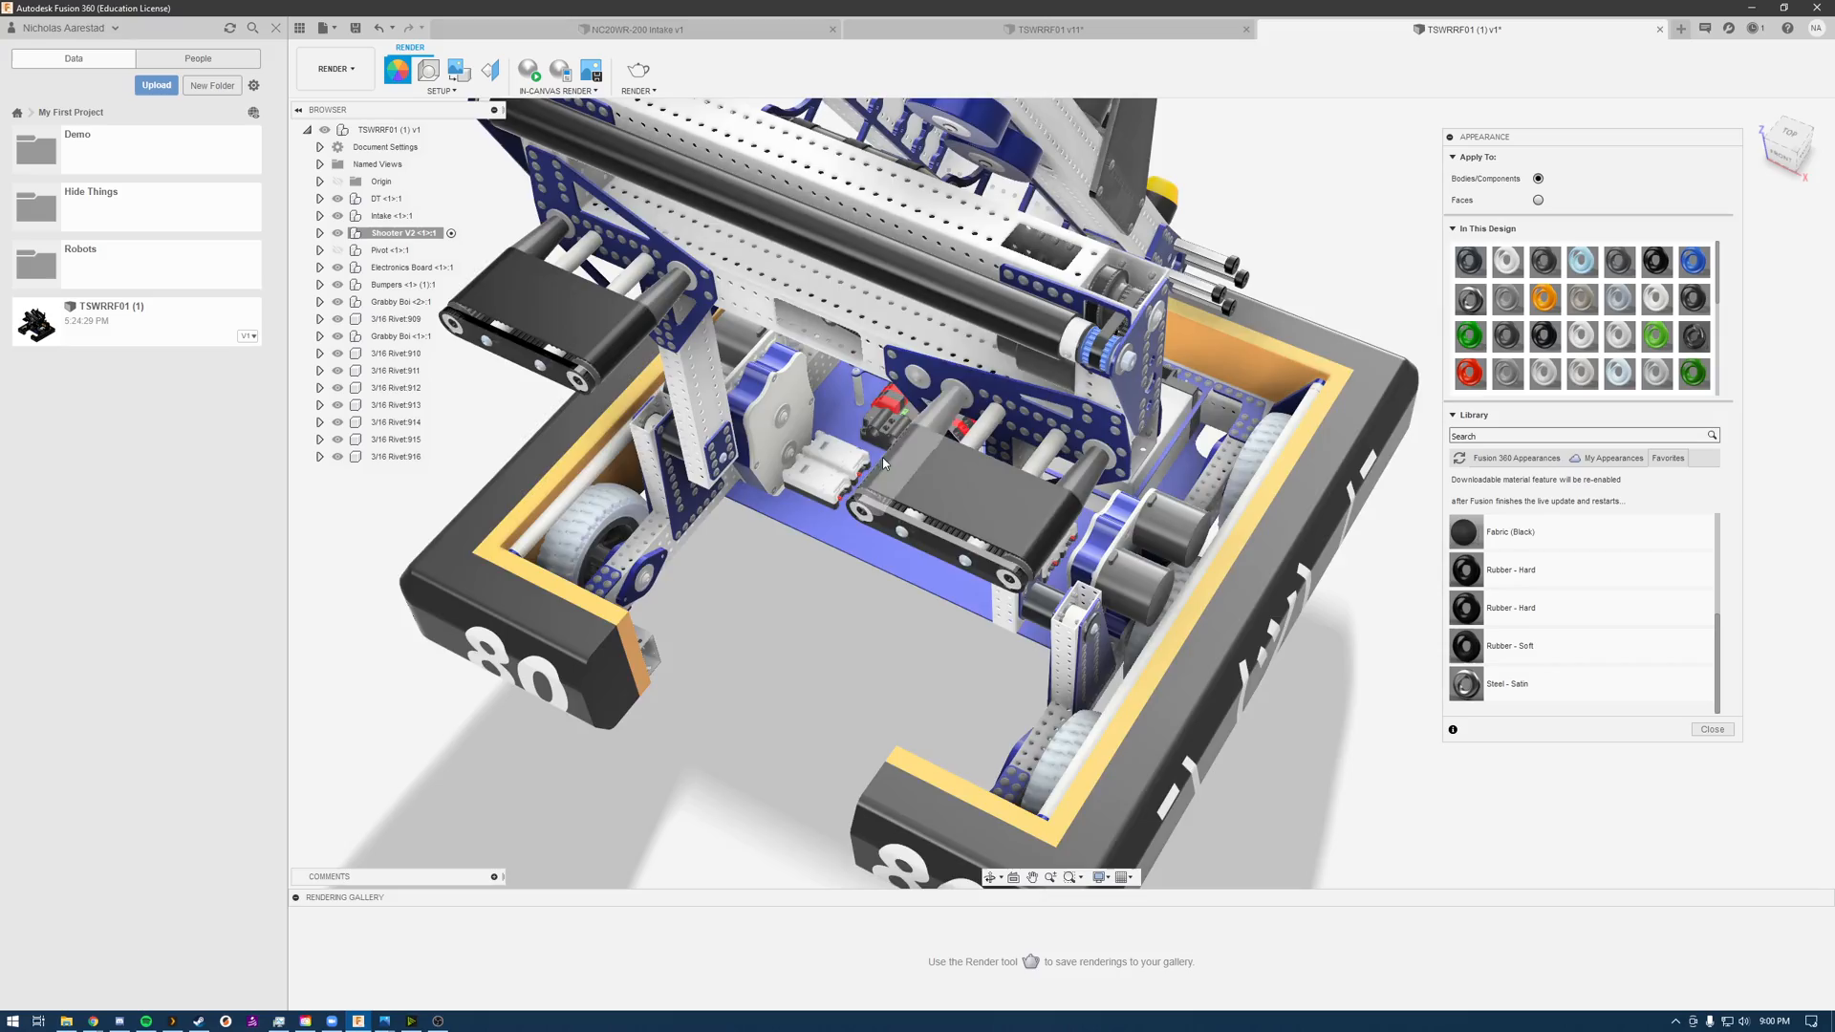
{"action": "mouse_move", "coordinate": [881, 458]}
{"action": "middle_mouse_down", "text": "shift"}
{"action": "mouse_move", "coordinate": [897, 375]}
{"action": "mouse_move", "coordinate": [1004, 403]}
{"action": "mouse_move", "coordinate": [875, 431]}
{"action": "middle_mouse_up", "text": "shift"}
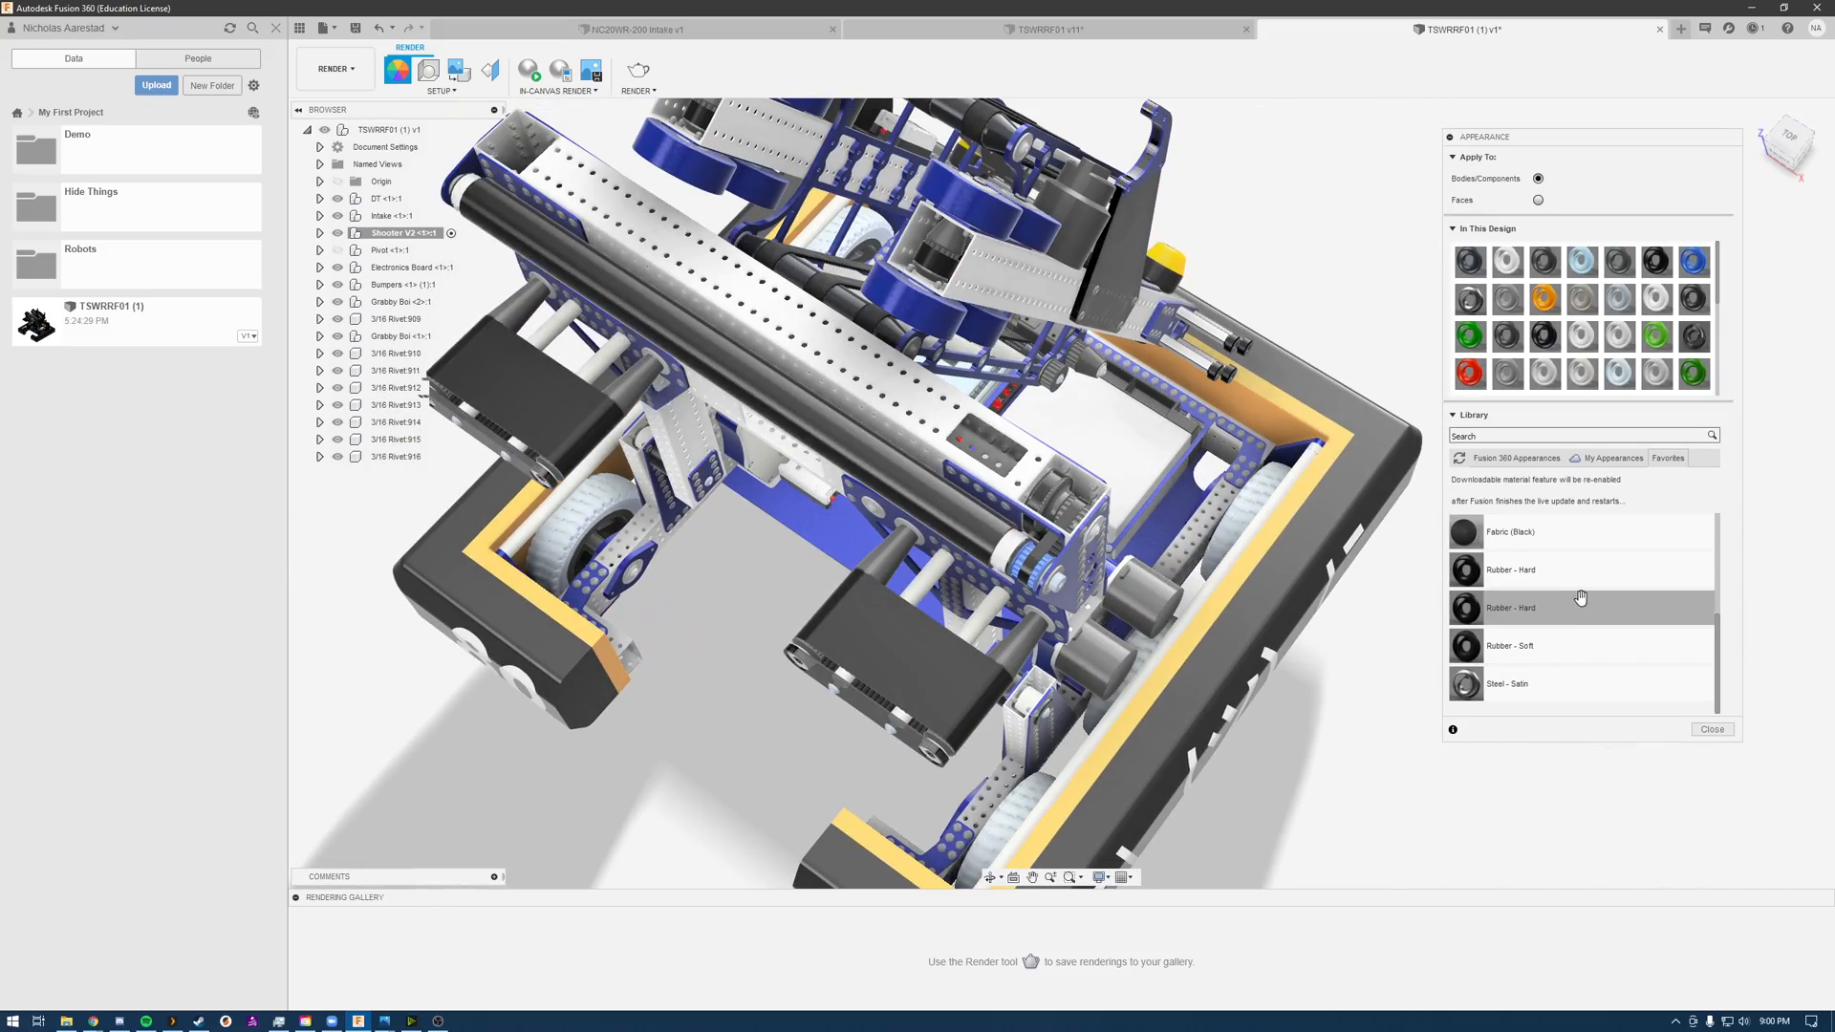
{"action": "left_click_drag", "start_coordinate": [1474, 575], "coordinate": [565, 426]}
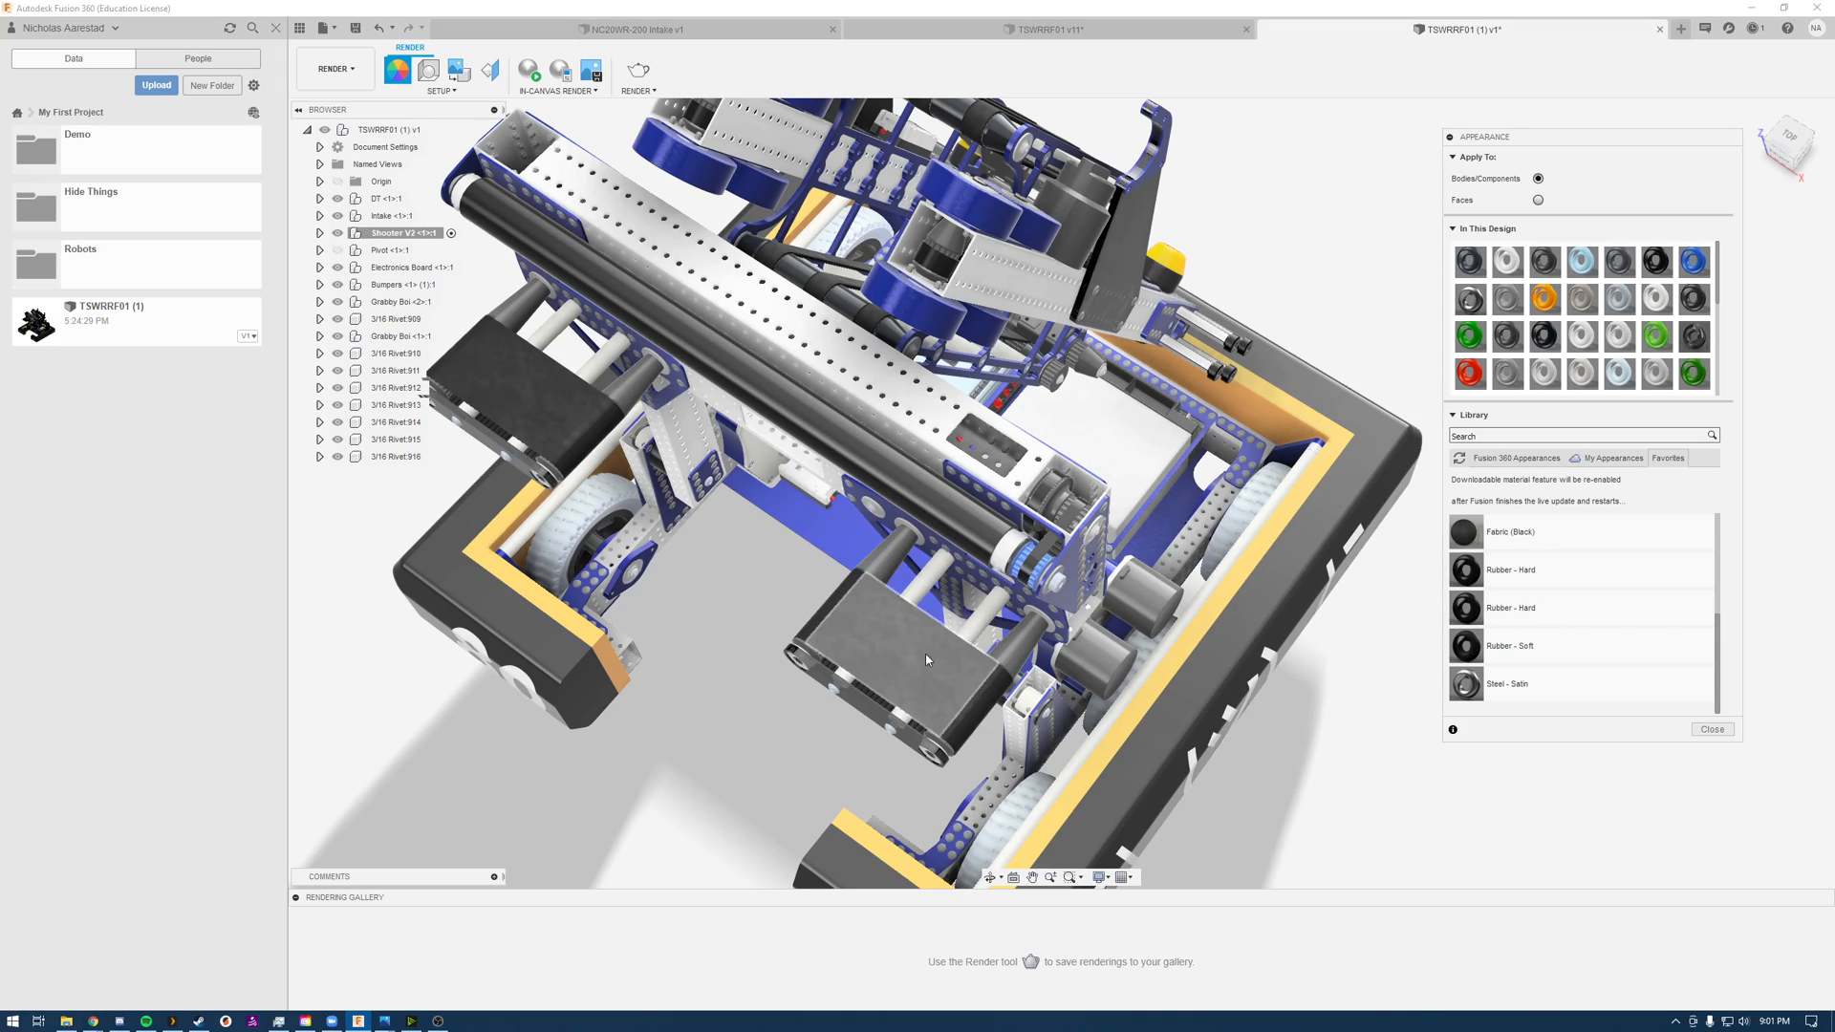
Step: Start an in-canvas render of a close view of the grabby tread belts and electronics area
{"action": "middle_click_drag", "start_coordinate": [738, 623], "coordinate": [749, 564], "text": "shift"}
{"action": "scroll", "coordinate": [1196, 426], "scroll_direction": "up", "scroll_amount": 3}
{"action": "scroll", "coordinate": [1188, 406], "scroll_direction": "down", "scroll_amount": 5}
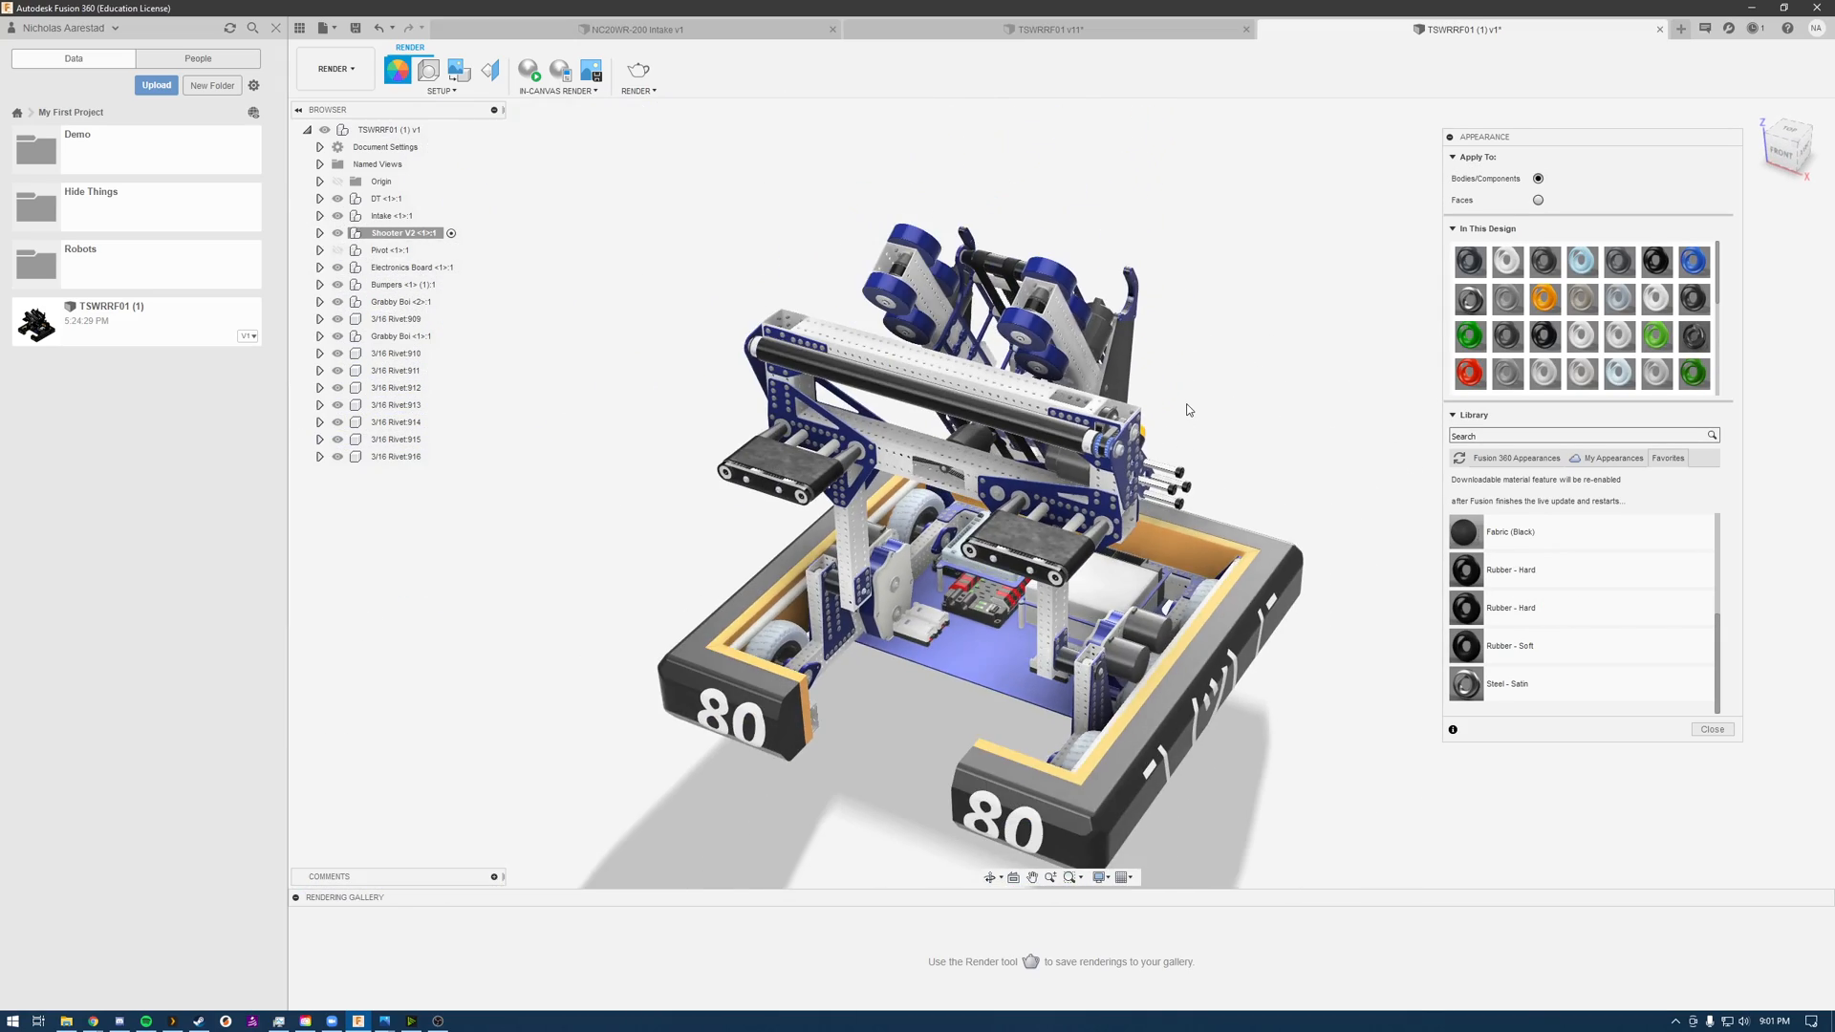
{"action": "scroll", "coordinate": [877, 589], "scroll_direction": "up", "scroll_amount": 6}
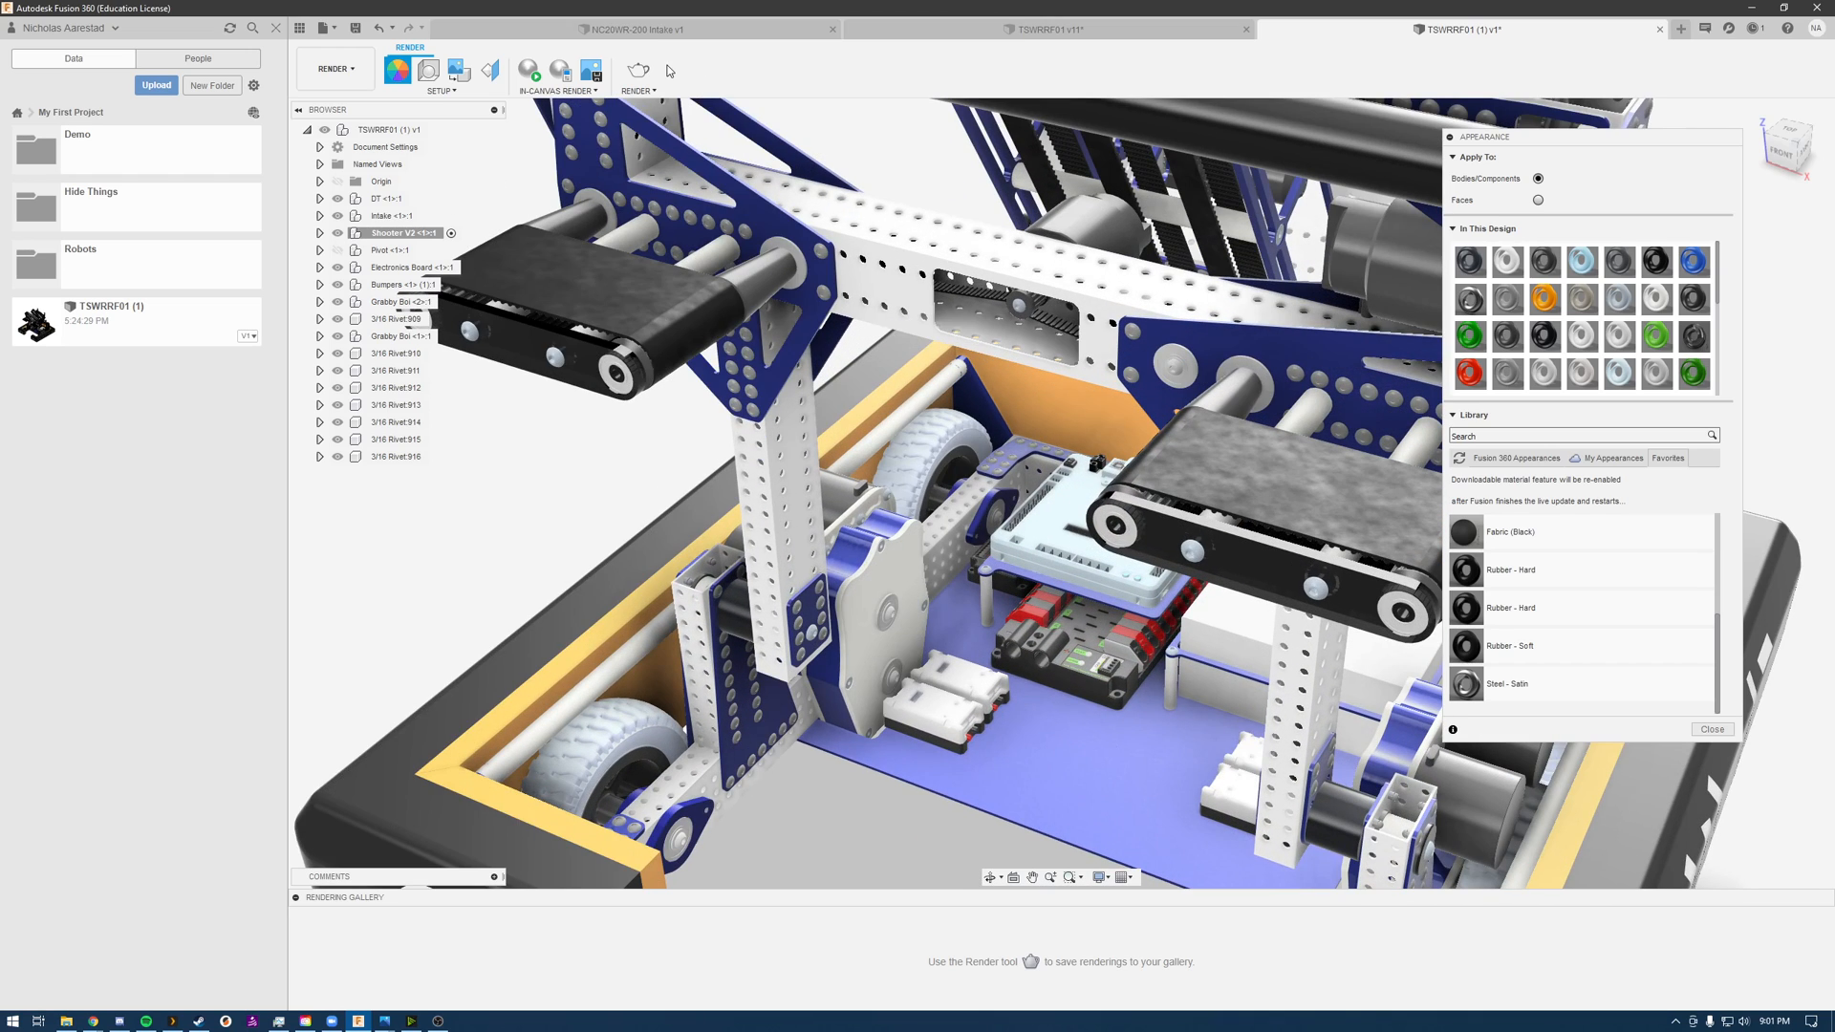
{"action": "left_click", "coordinate": [528, 70]}
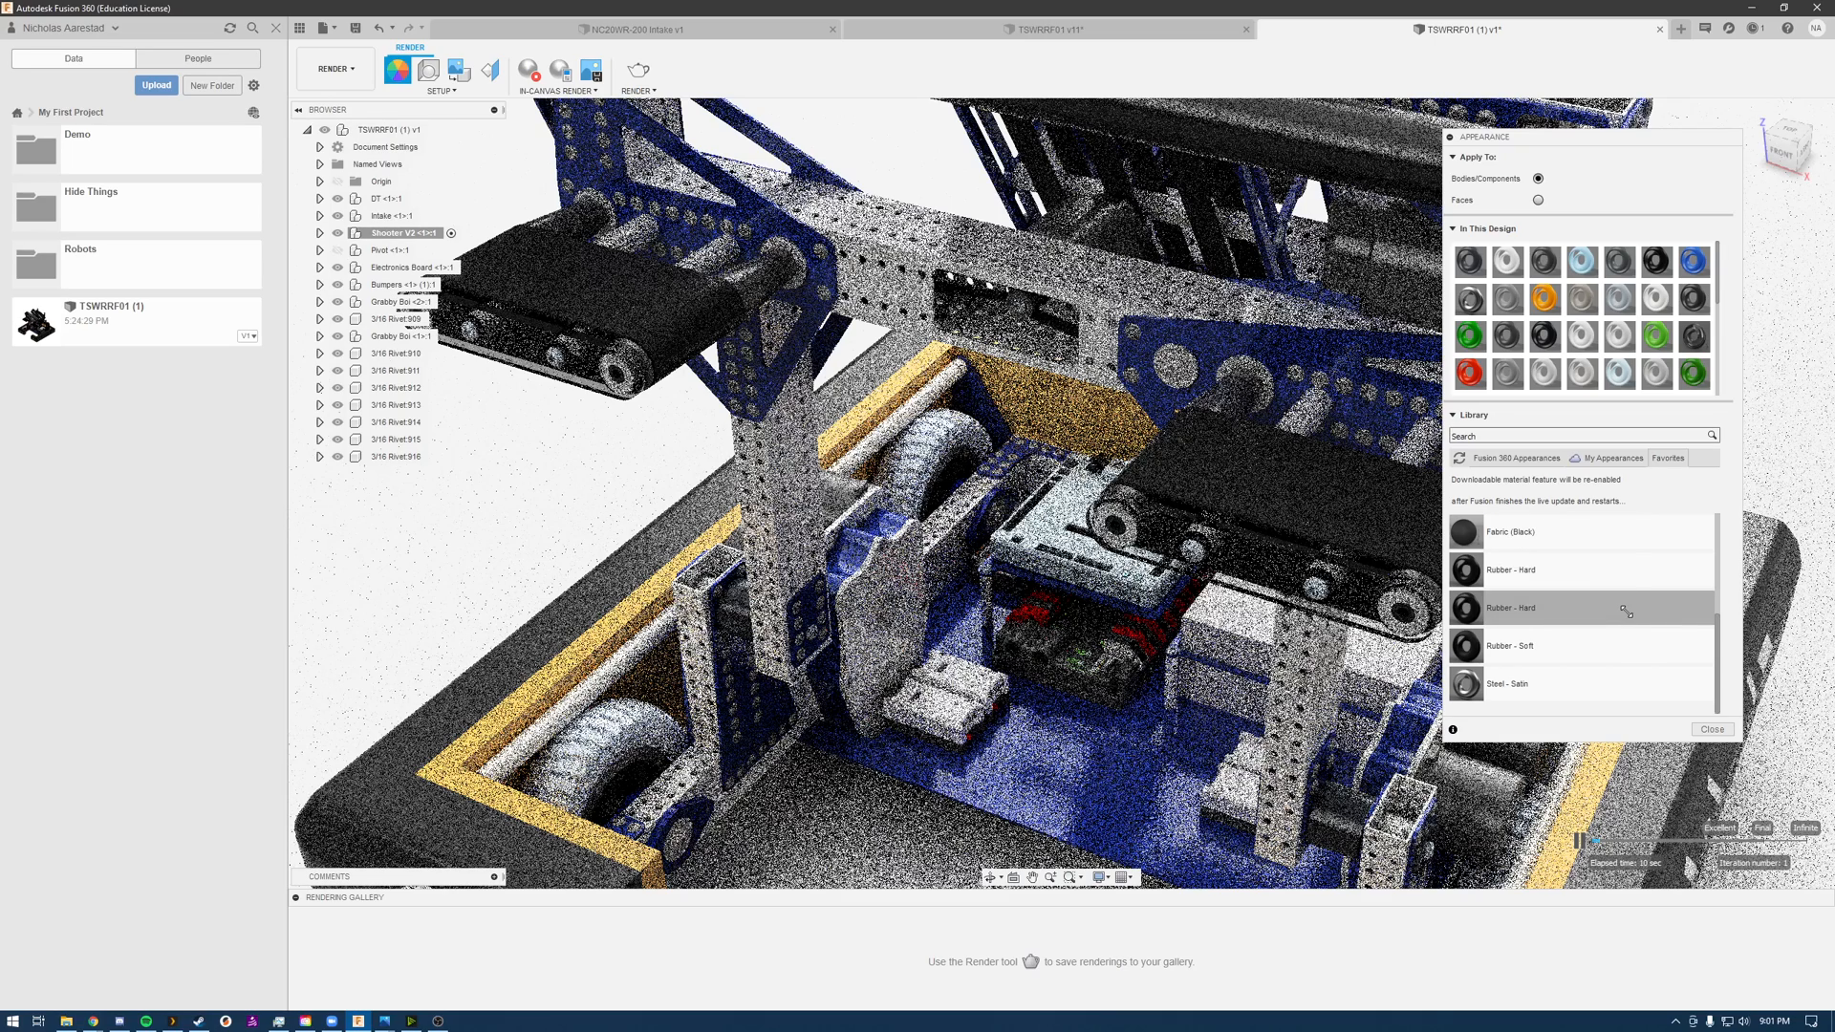
Step: Apply Rubber - Soft - 6" Pneumatic Tread from the Rubber folder of My Appearances to the drivetrain wheel
{"action": "scroll", "coordinate": [1614, 612], "scroll_direction": "down", "scroll_amount": 5}
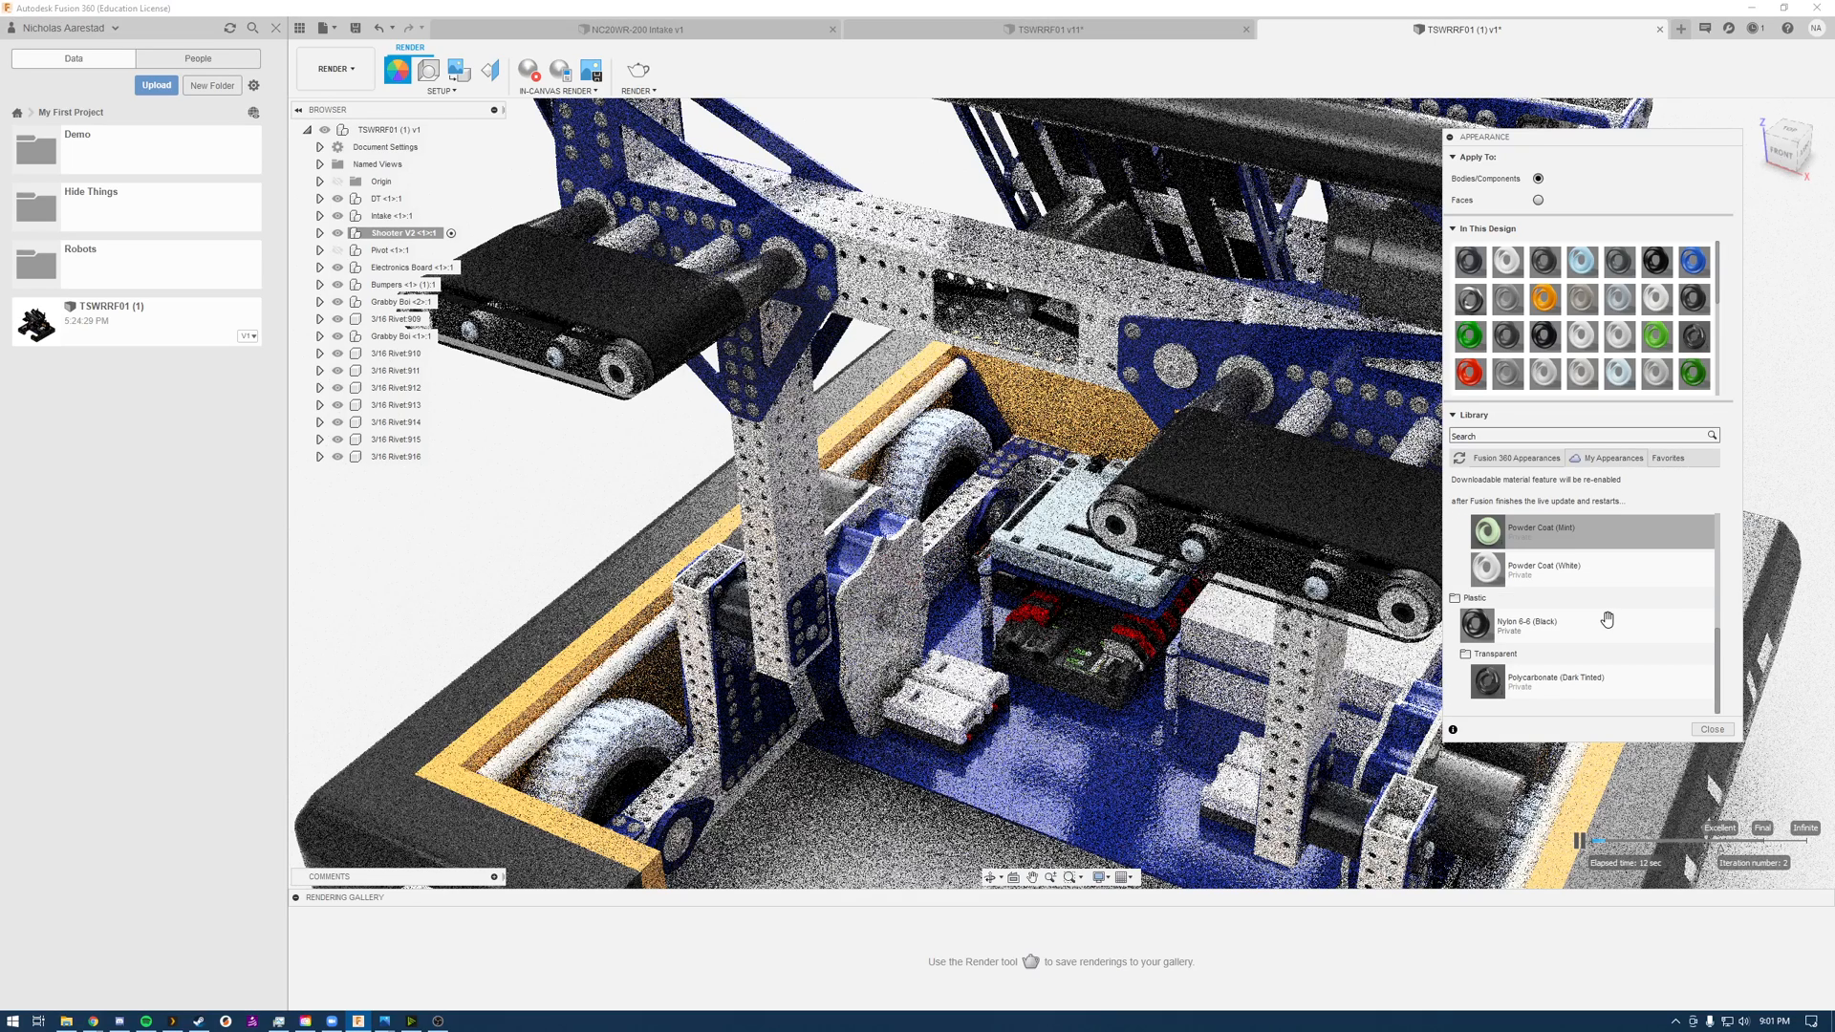
{"action": "scroll", "coordinate": [1607, 620], "scroll_direction": "up", "scroll_amount": 4}
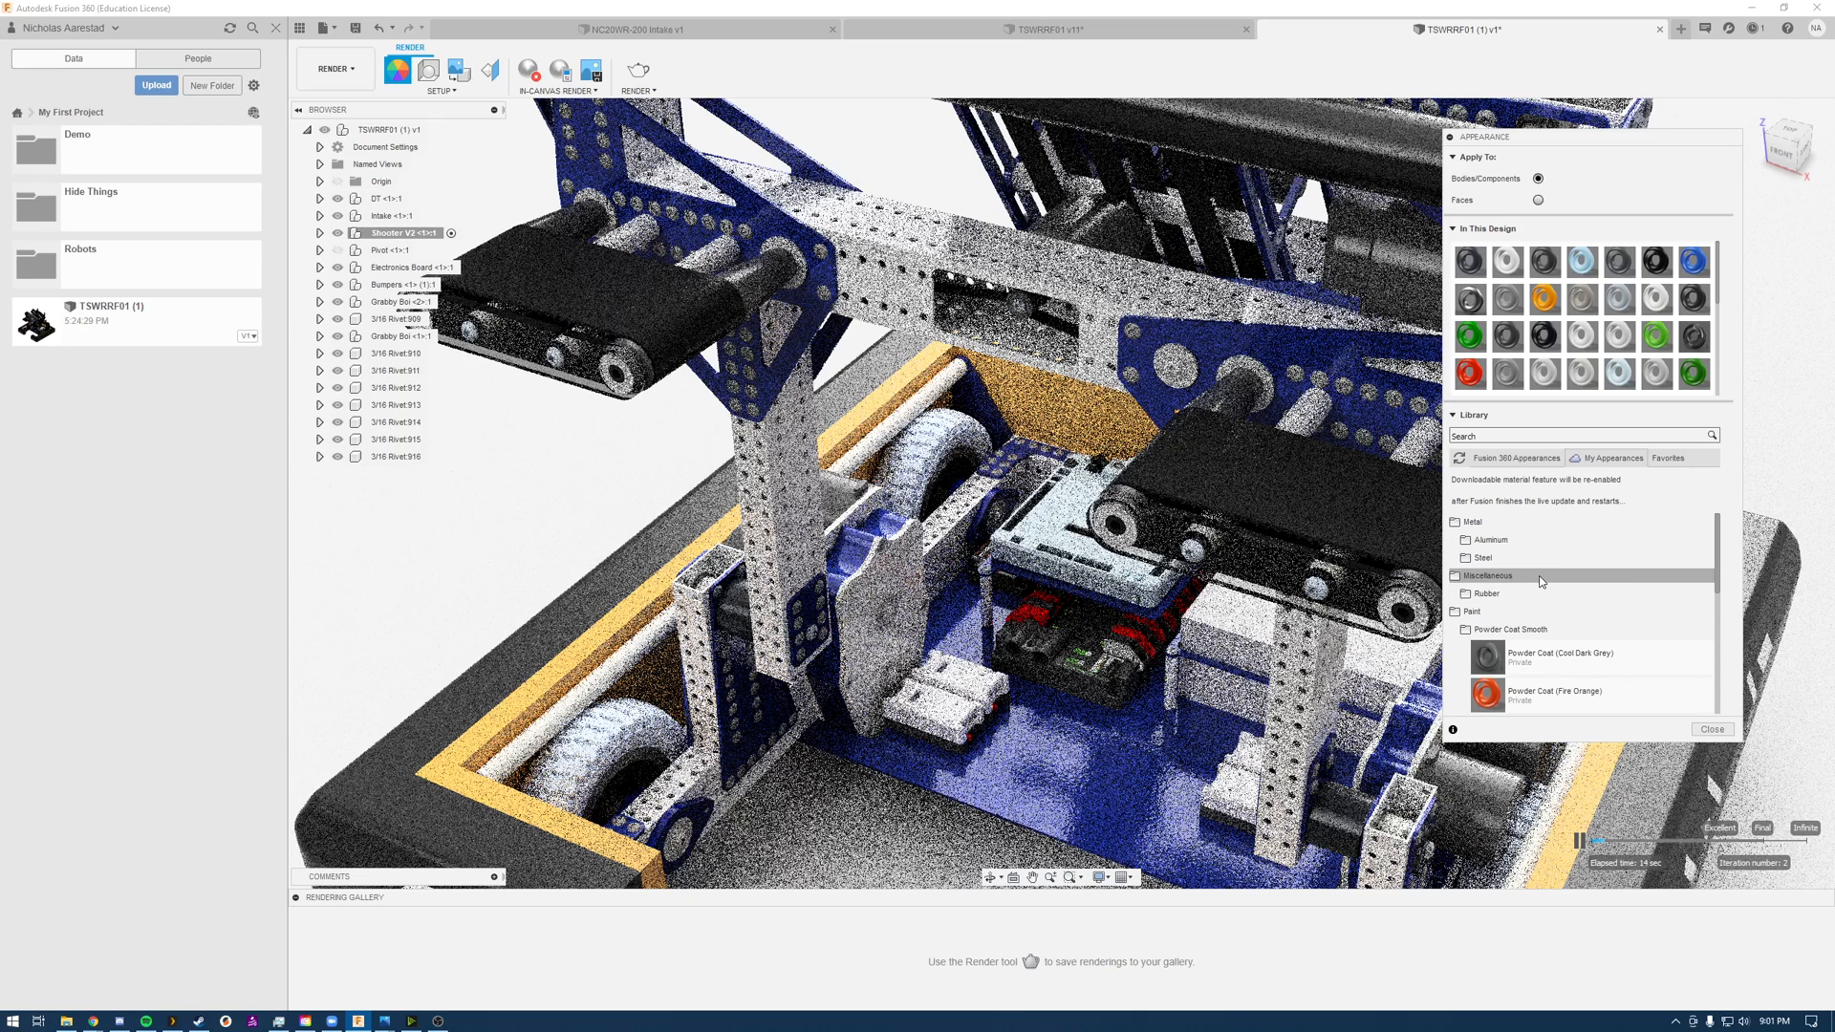
{"action": "left_click", "coordinate": [1492, 593]}
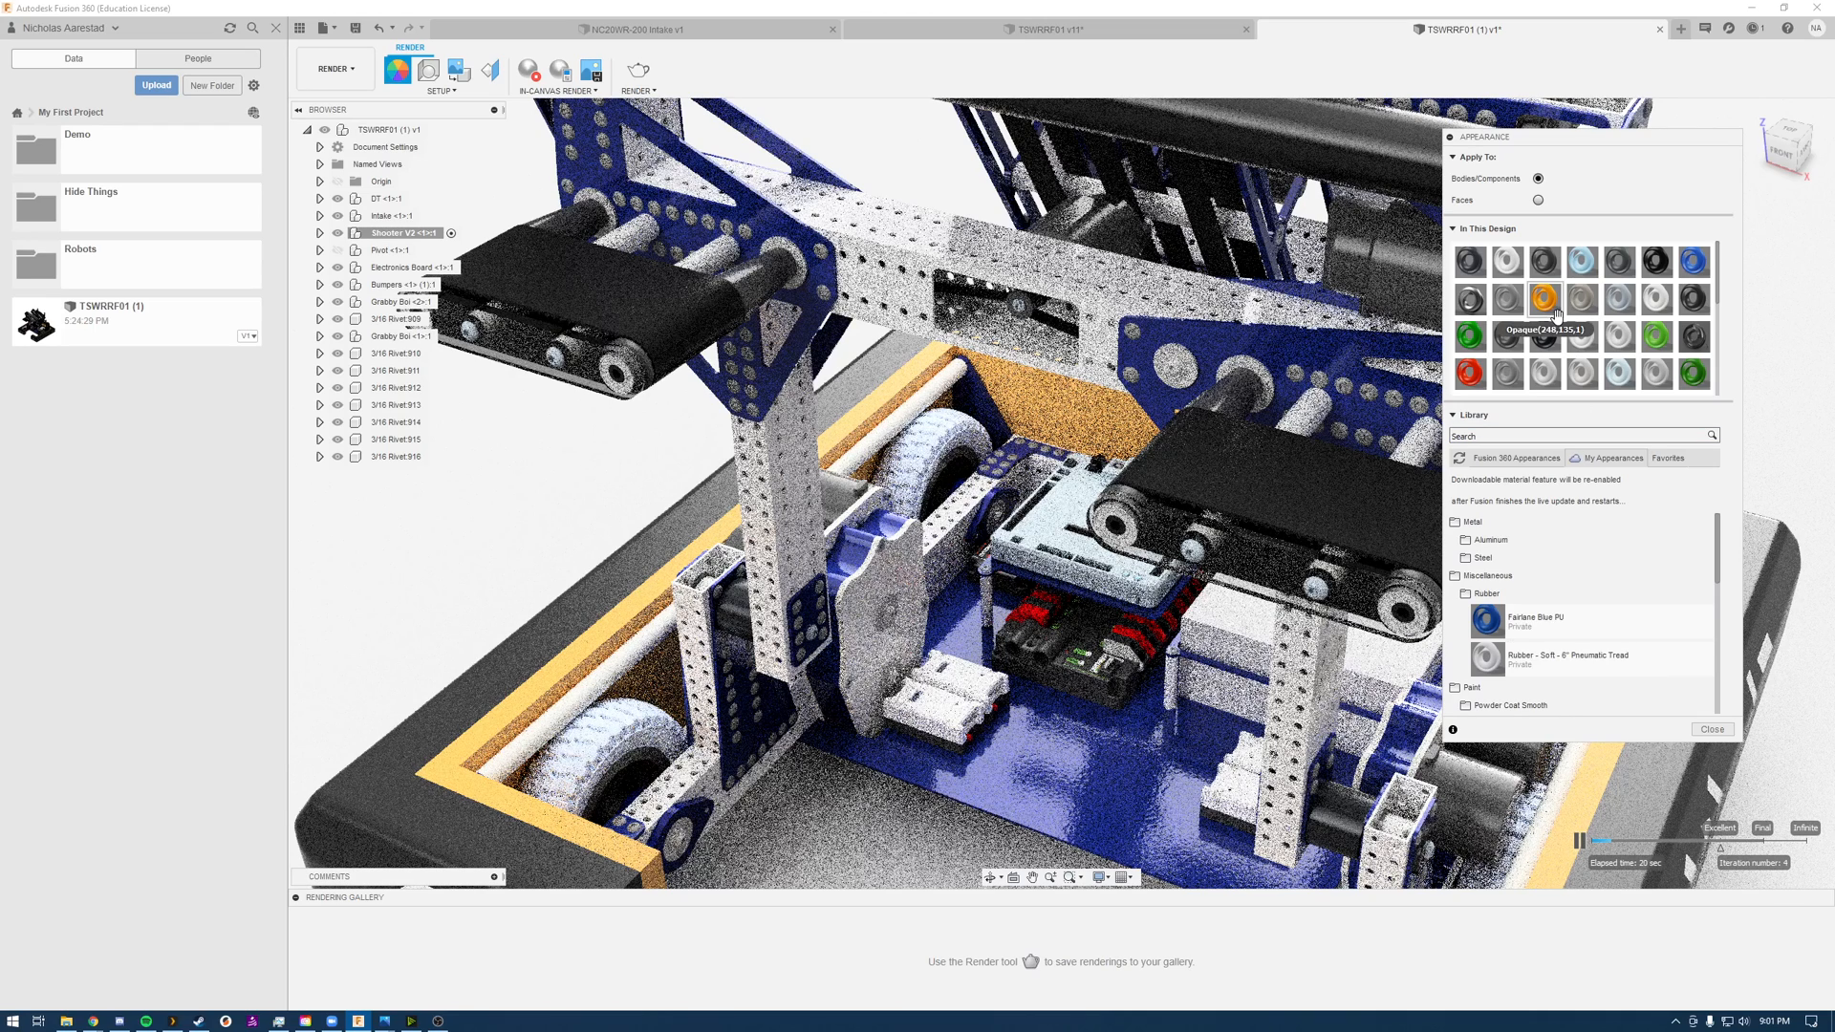
{"action": "scroll", "coordinate": [1534, 342], "scroll_direction": "down", "scroll_amount": 5}
{"action": "left_click", "coordinate": [1539, 659]}
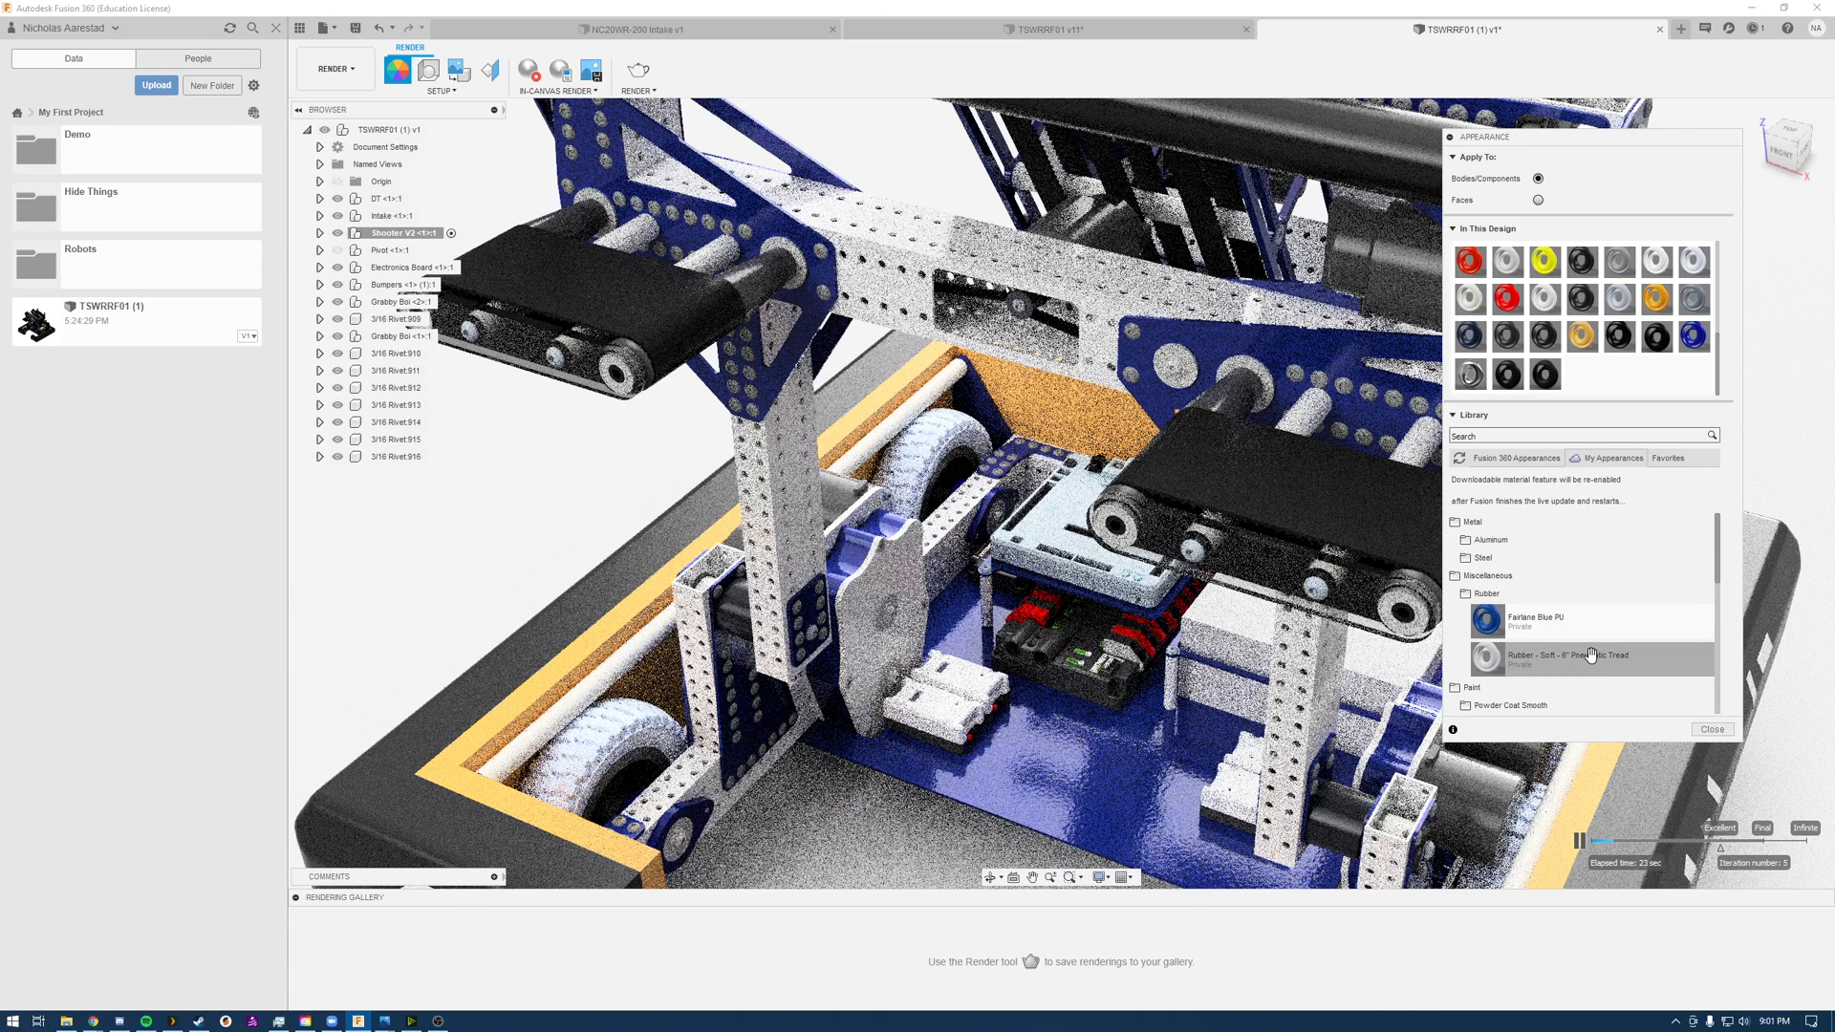
{"action": "left_click_drag", "start_coordinate": [1591, 655], "coordinate": [616, 736]}
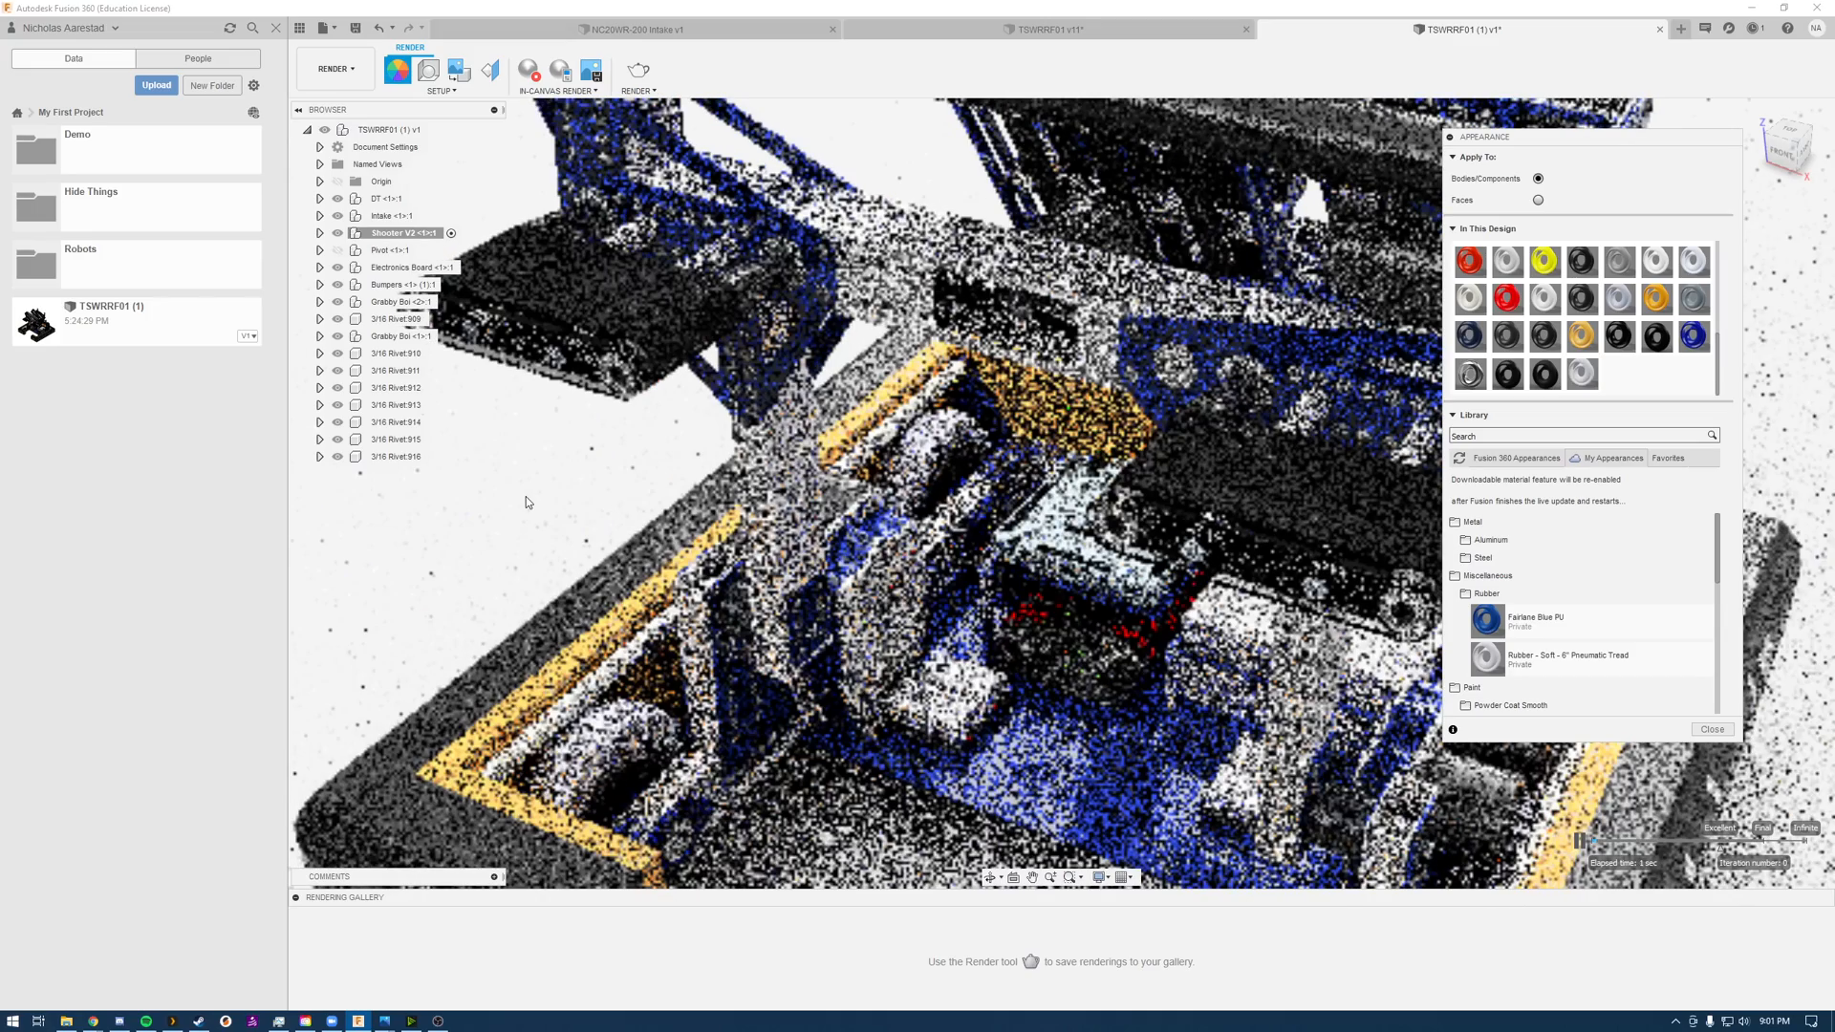
Step: Apply the custom Fairlane Blue PU appearance to the shooter's blue wheels
{"action": "scroll", "coordinate": [917, 478], "scroll_direction": "up", "scroll_amount": 5}
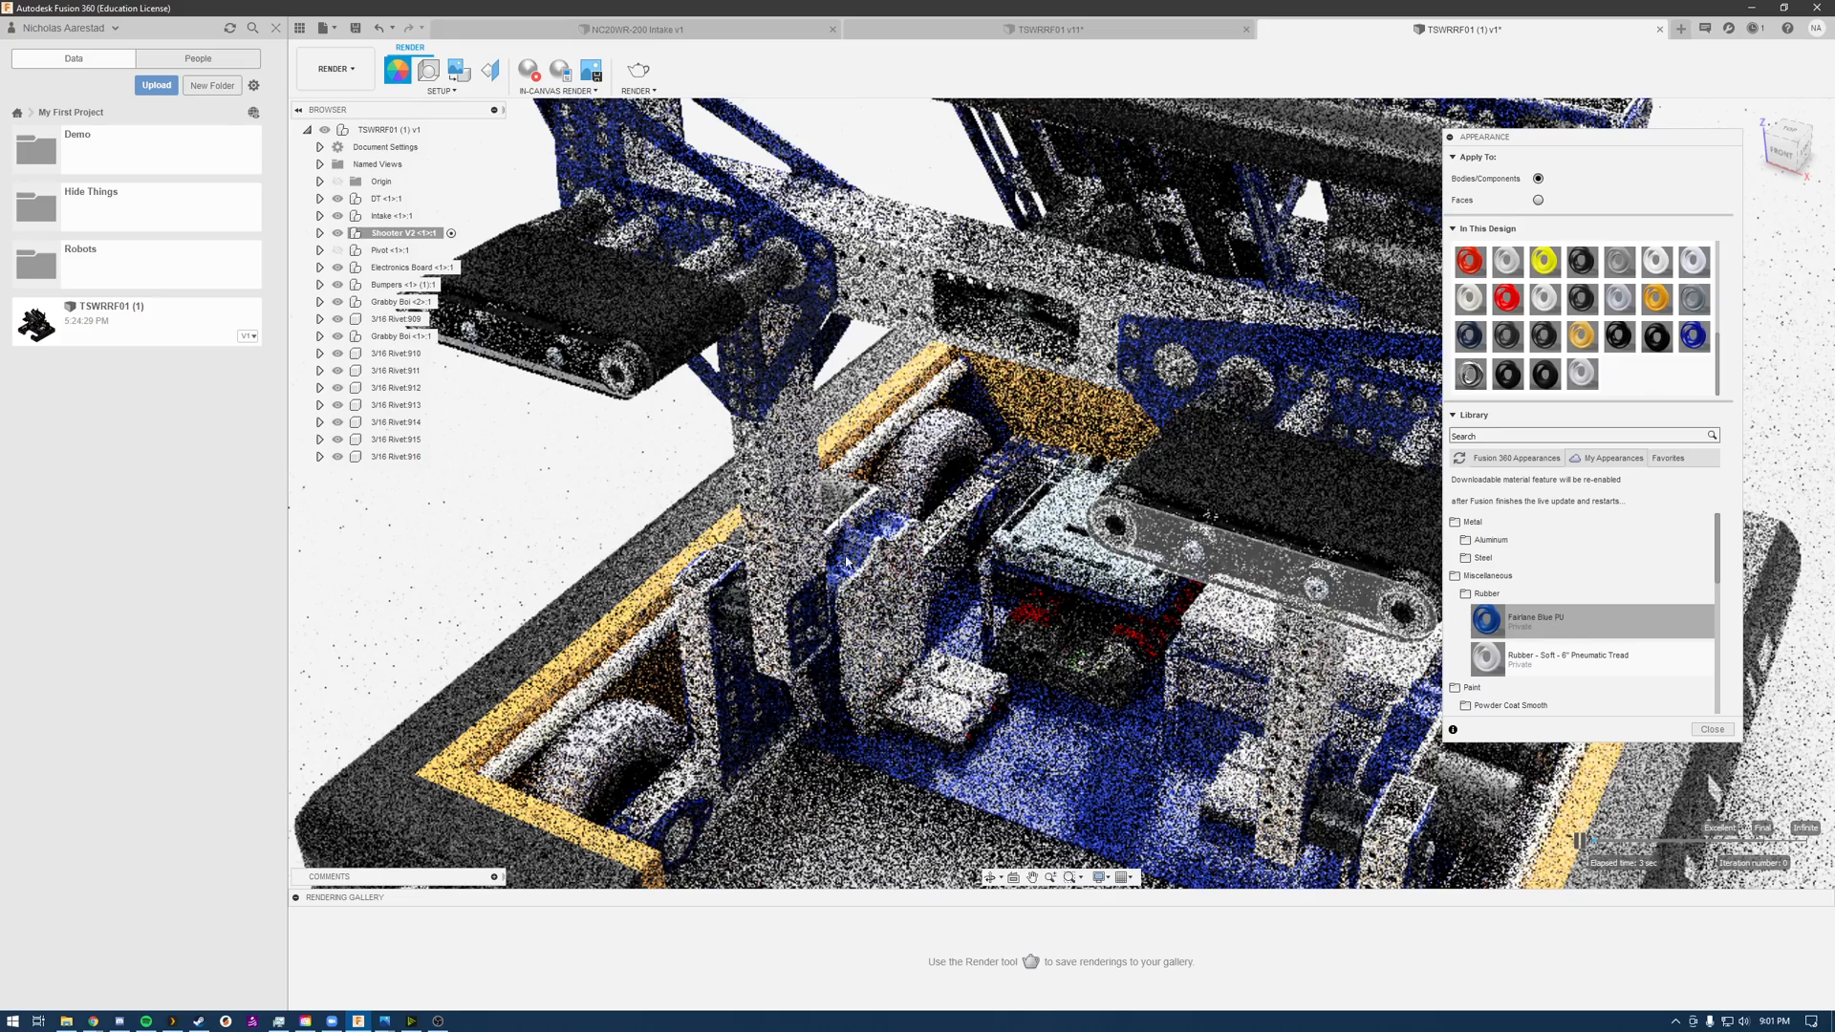
{"action": "scroll", "coordinate": [883, 704], "scroll_direction": "down", "scroll_amount": 5}
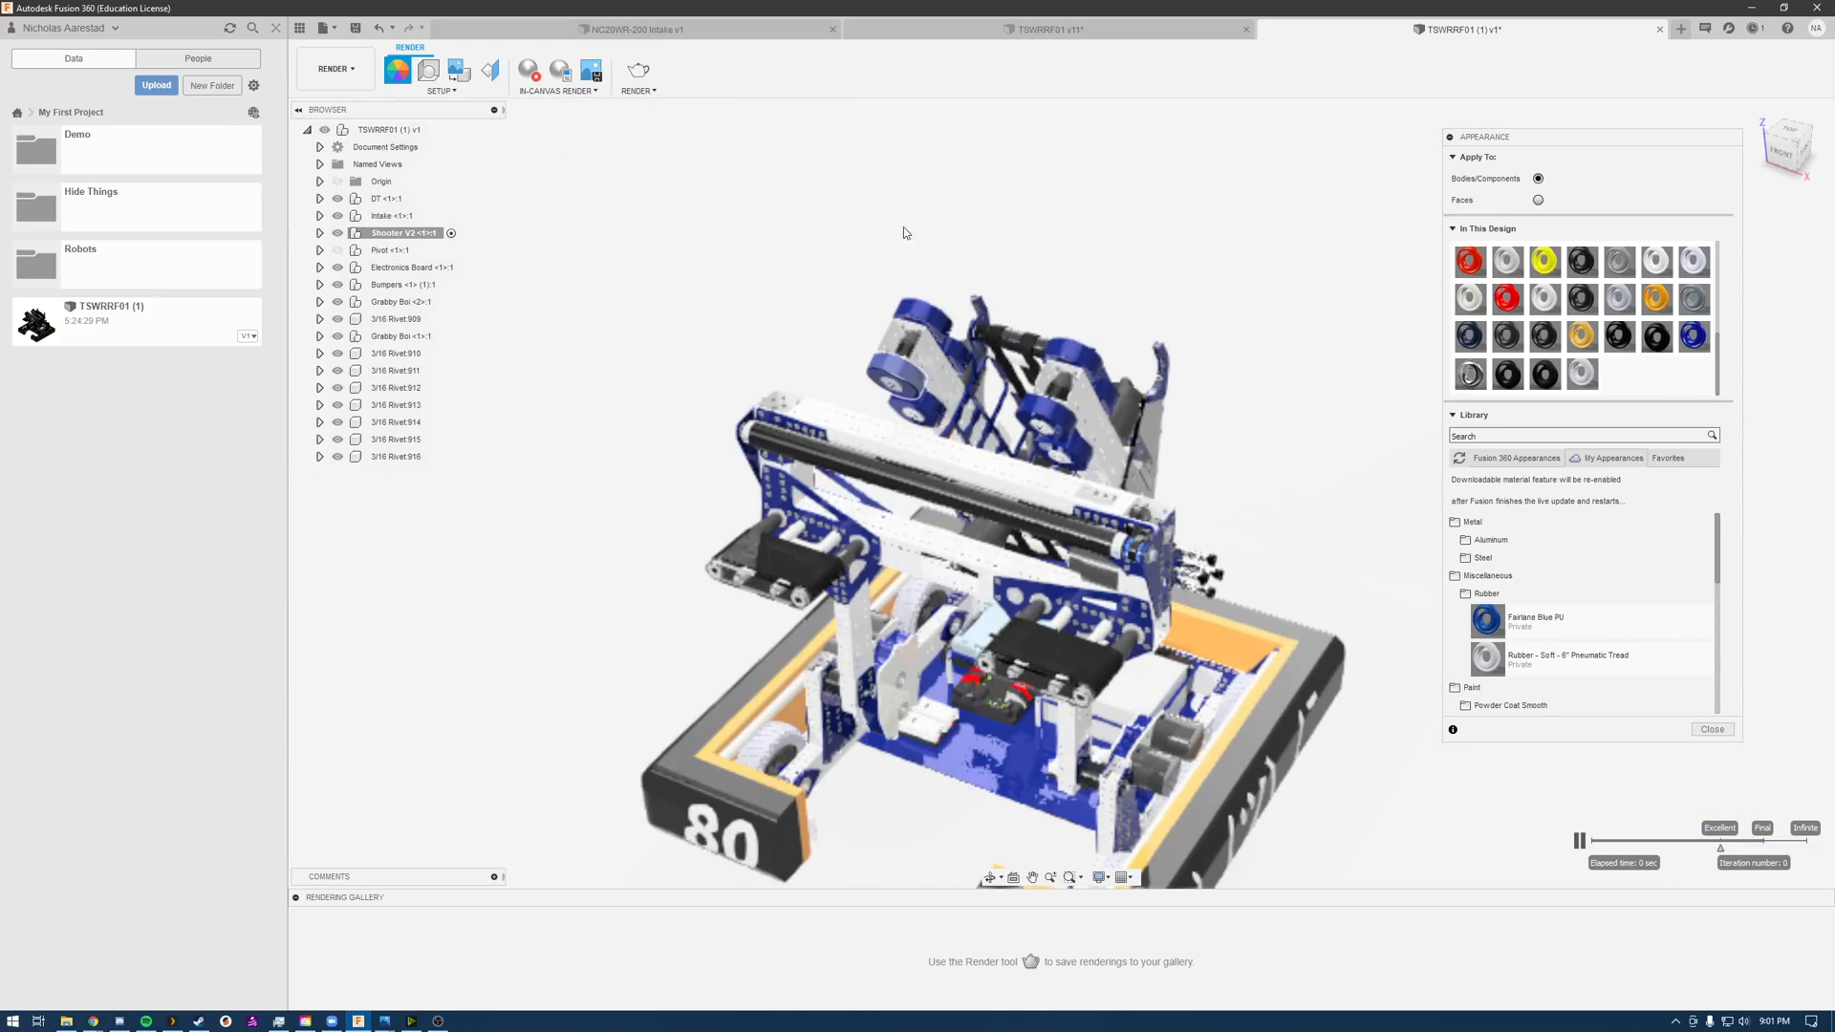
{"action": "scroll", "coordinate": [898, 287], "scroll_direction": "up", "scroll_amount": 8}
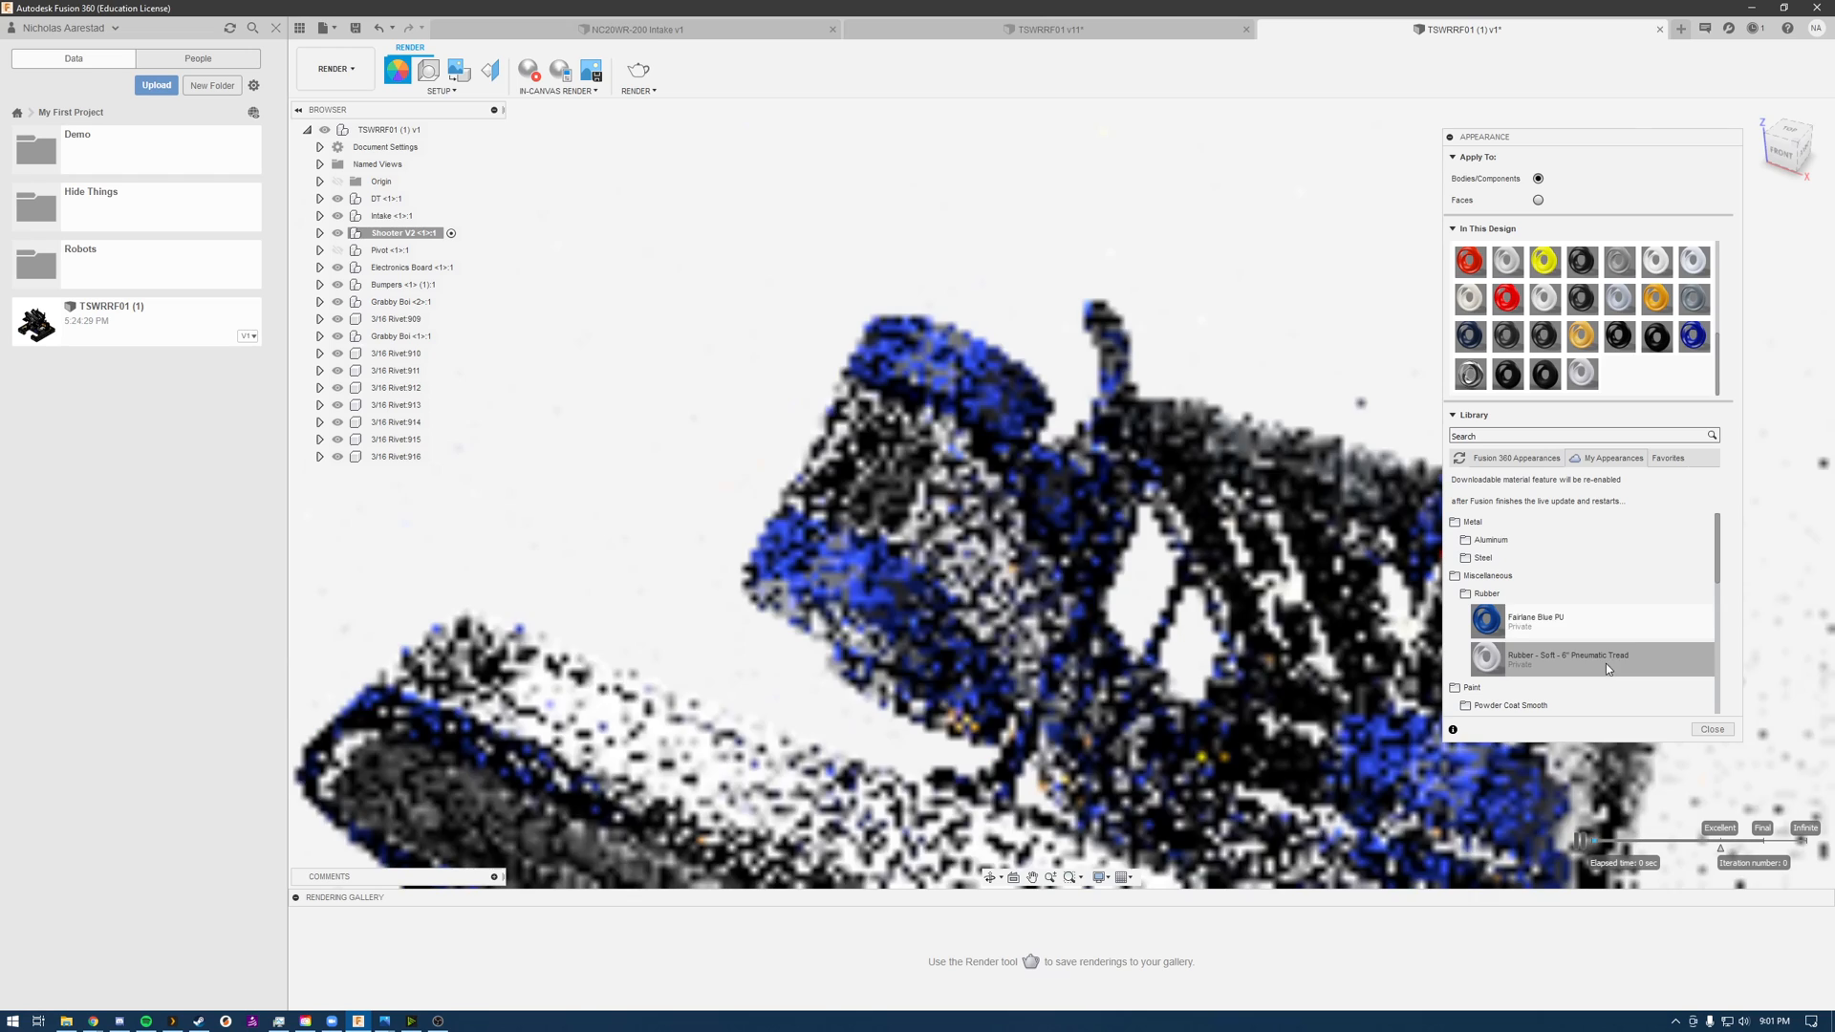
{"action": "left_click_drag", "start_coordinate": [1496, 612], "coordinate": [869, 333]}
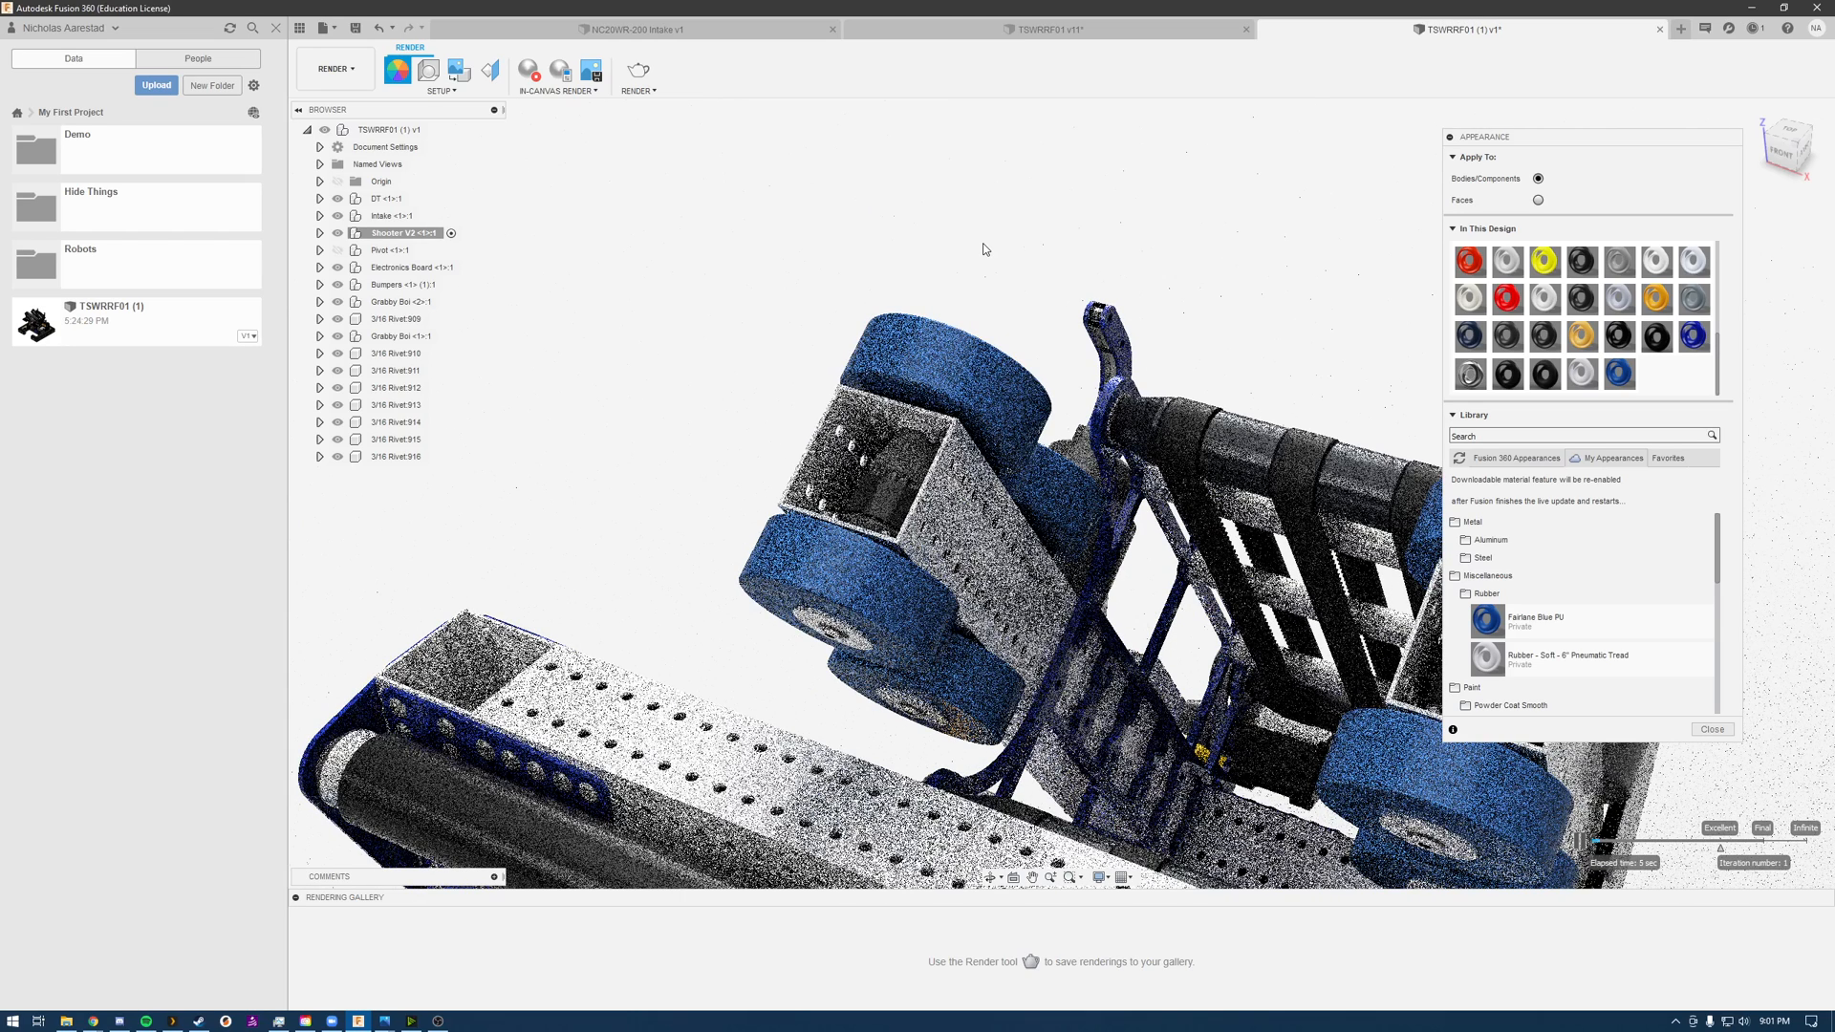
Step: Apply Nylon 6-6 (Black) to the dark part between the shooter's two wheel arms and close the appearance settings
{"action": "scroll", "coordinate": [985, 249], "scroll_direction": "down", "scroll_amount": 3}
{"action": "scroll", "coordinate": [985, 250], "scroll_direction": "up", "scroll_amount": 2}
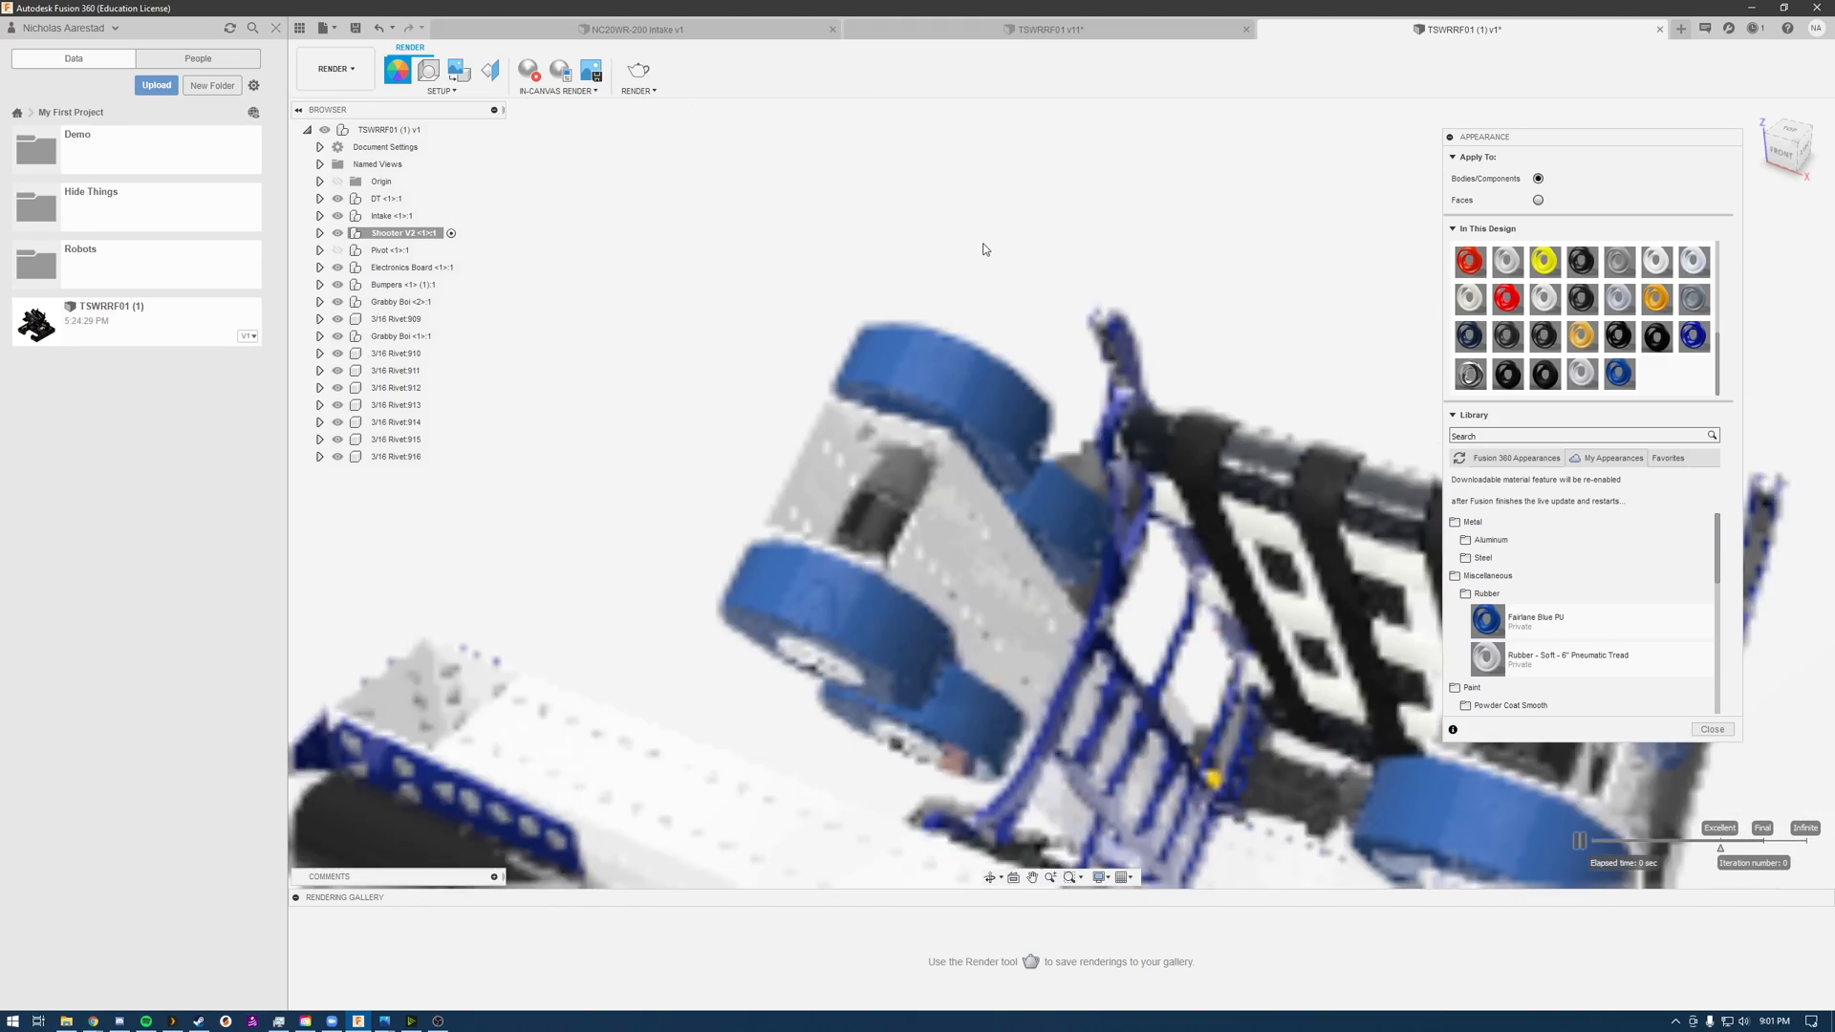
{"action": "scroll", "coordinate": [985, 249], "scroll_direction": "down", "scroll_amount": 4}
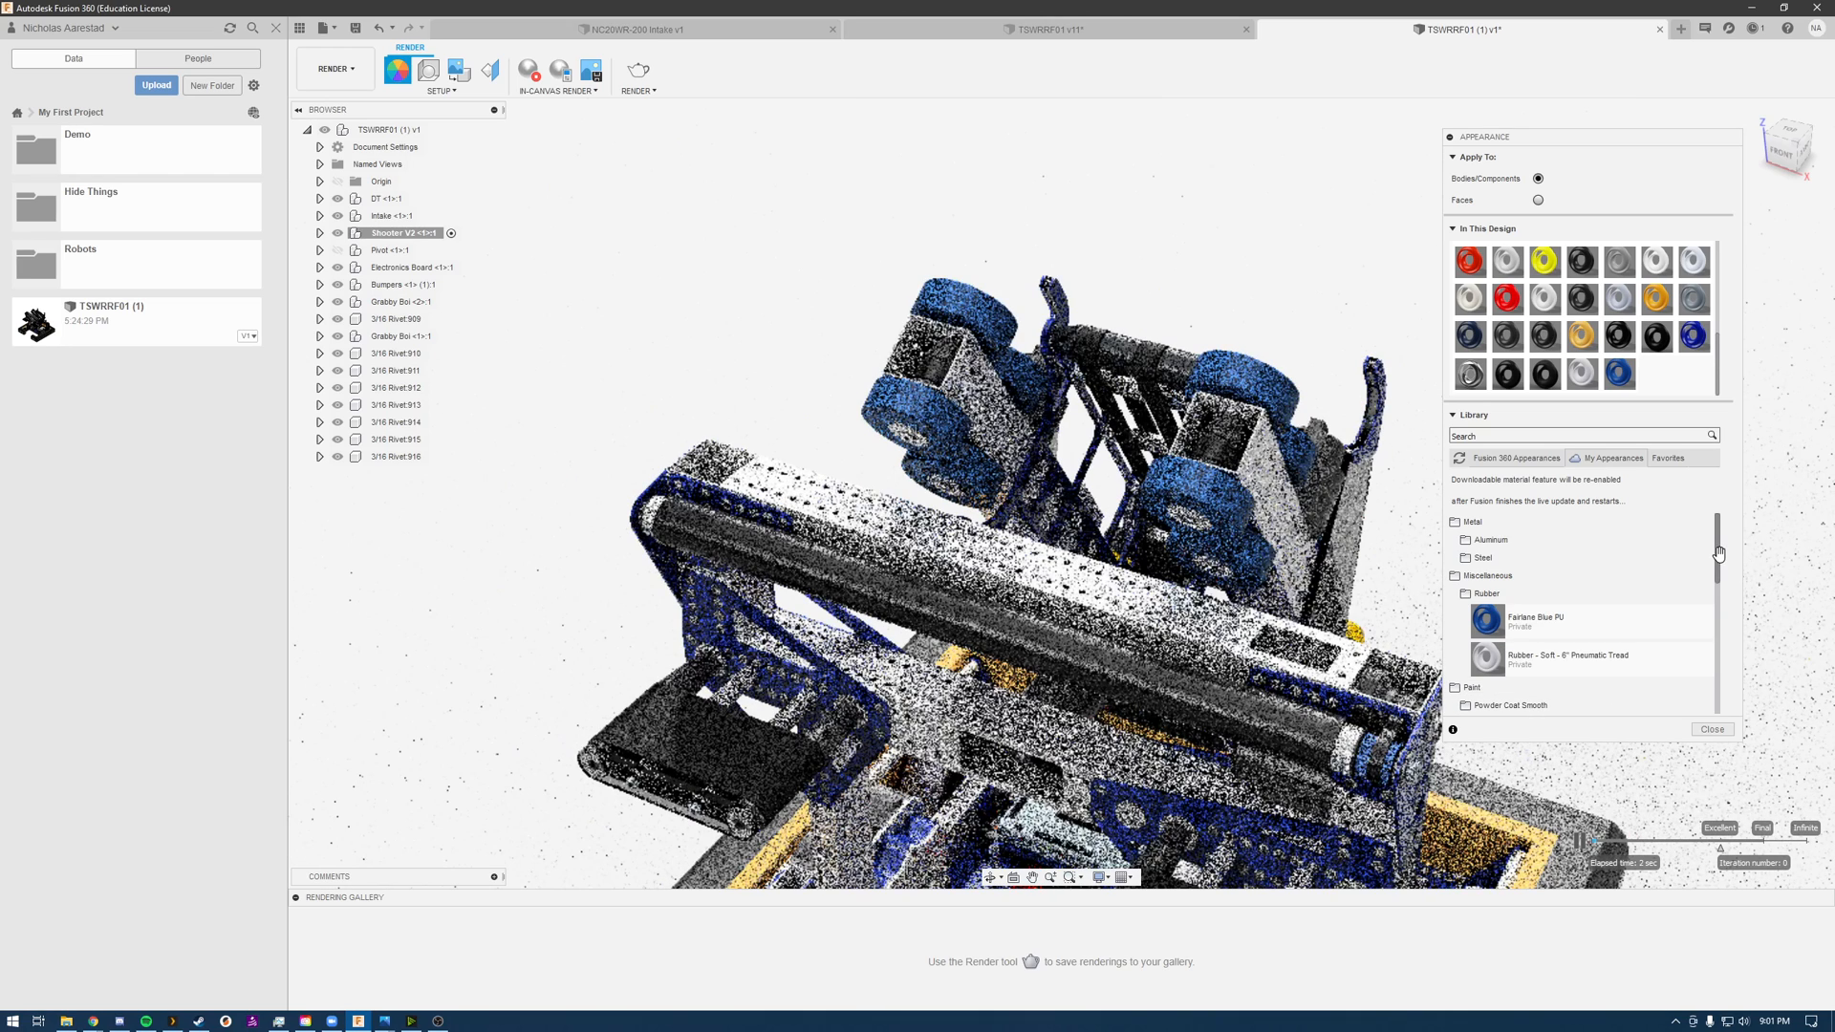
{"action": "left_click_drag", "start_coordinate": [1718, 554], "coordinate": [1732, 688]}
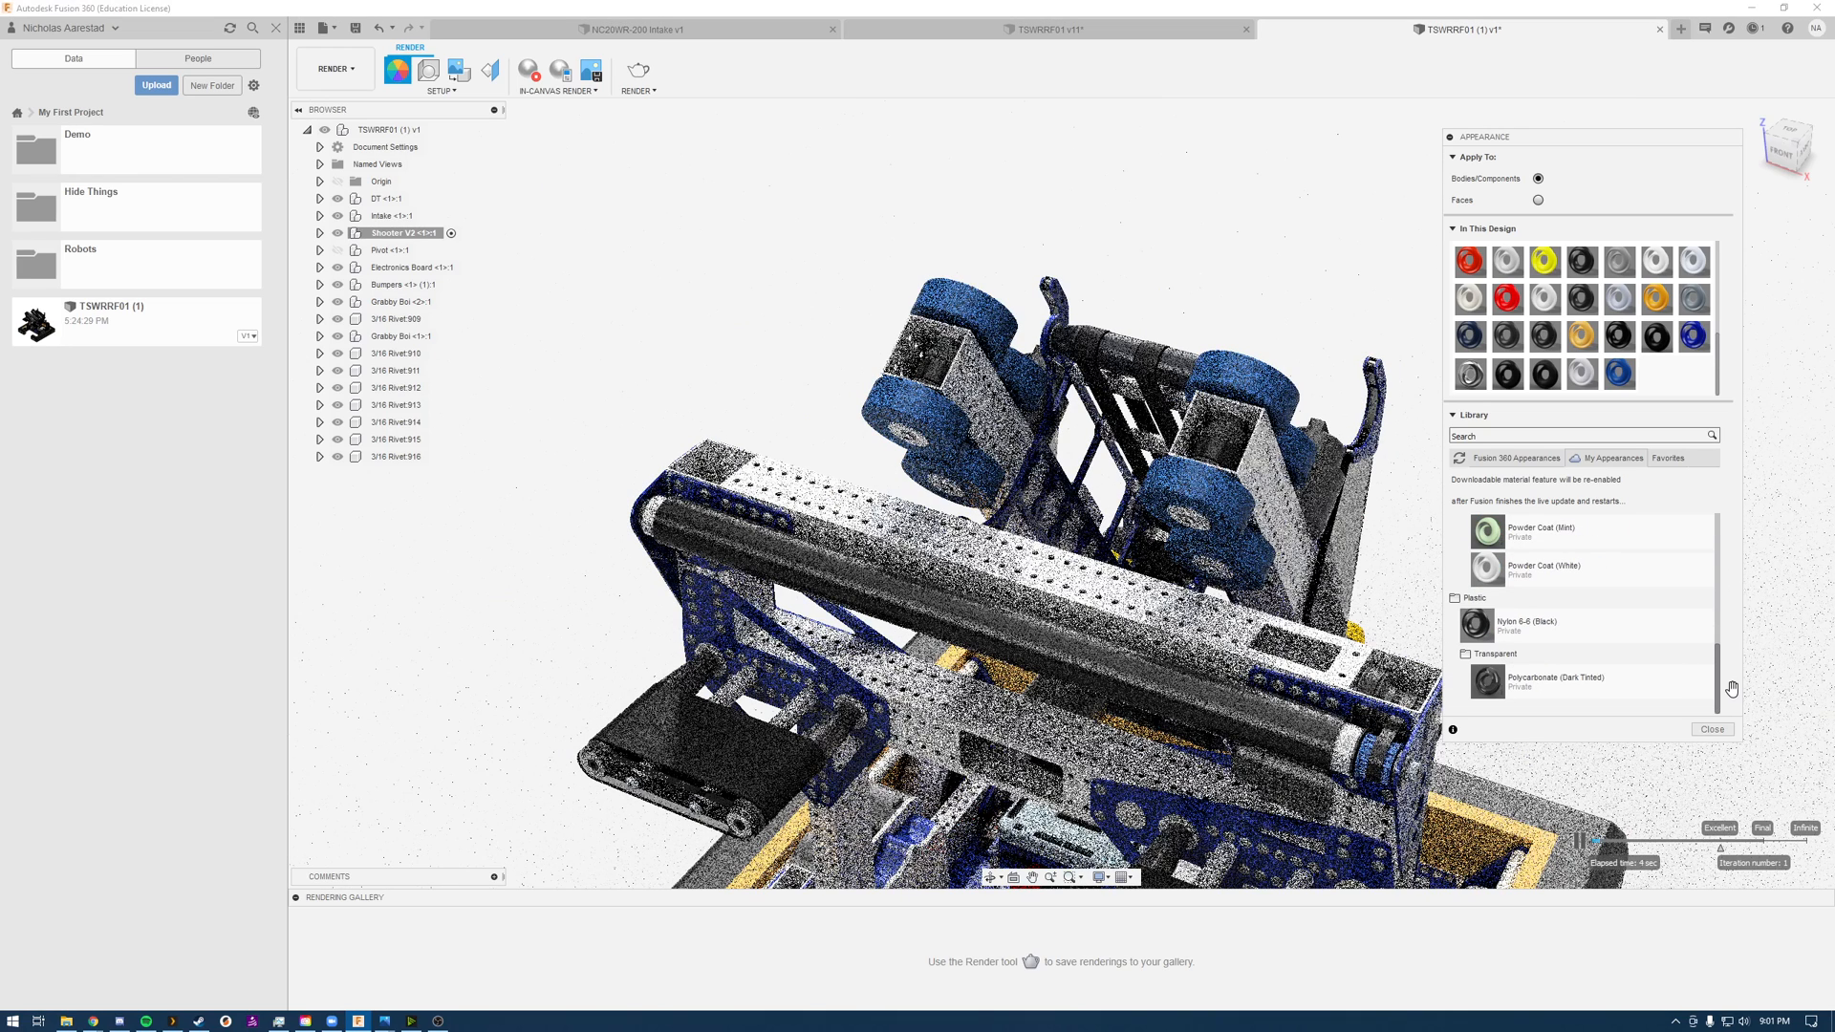
{"action": "left_click_drag", "start_coordinate": [1567, 633], "coordinate": [1120, 365]}
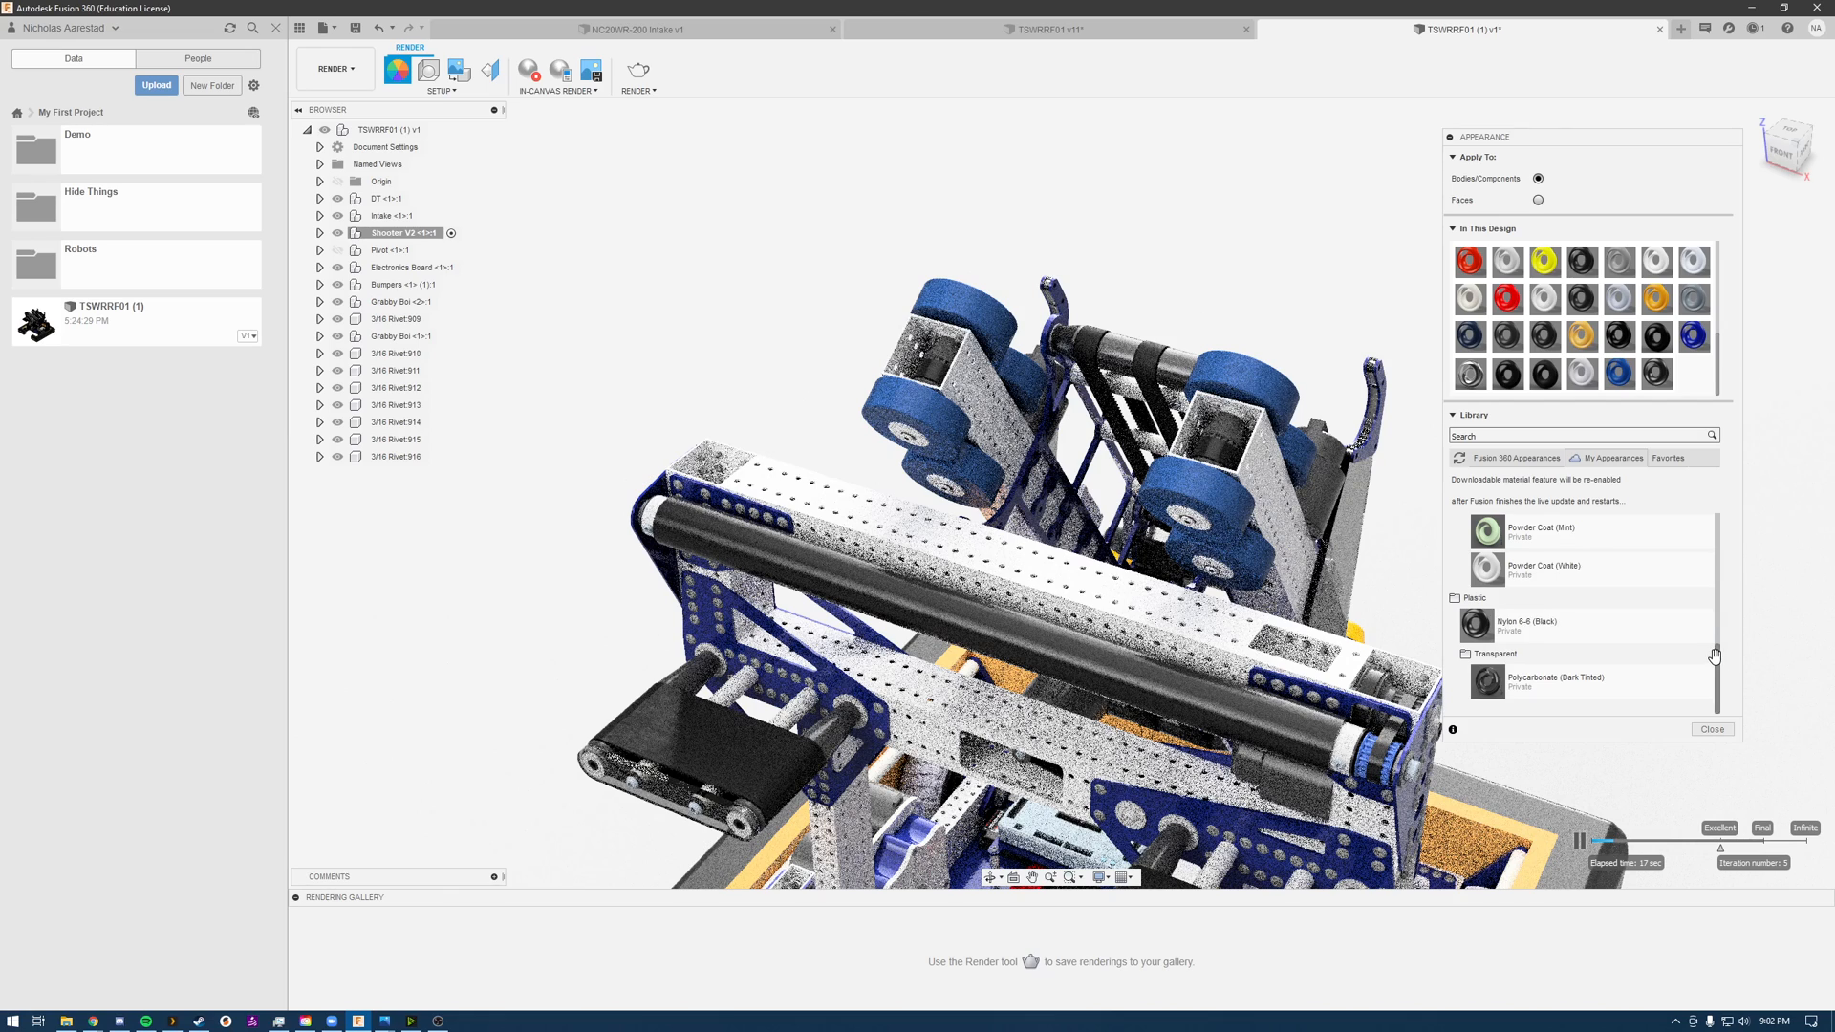
{"action": "scroll", "coordinate": [1715, 655], "scroll_direction": "up", "scroll_amount": 5}
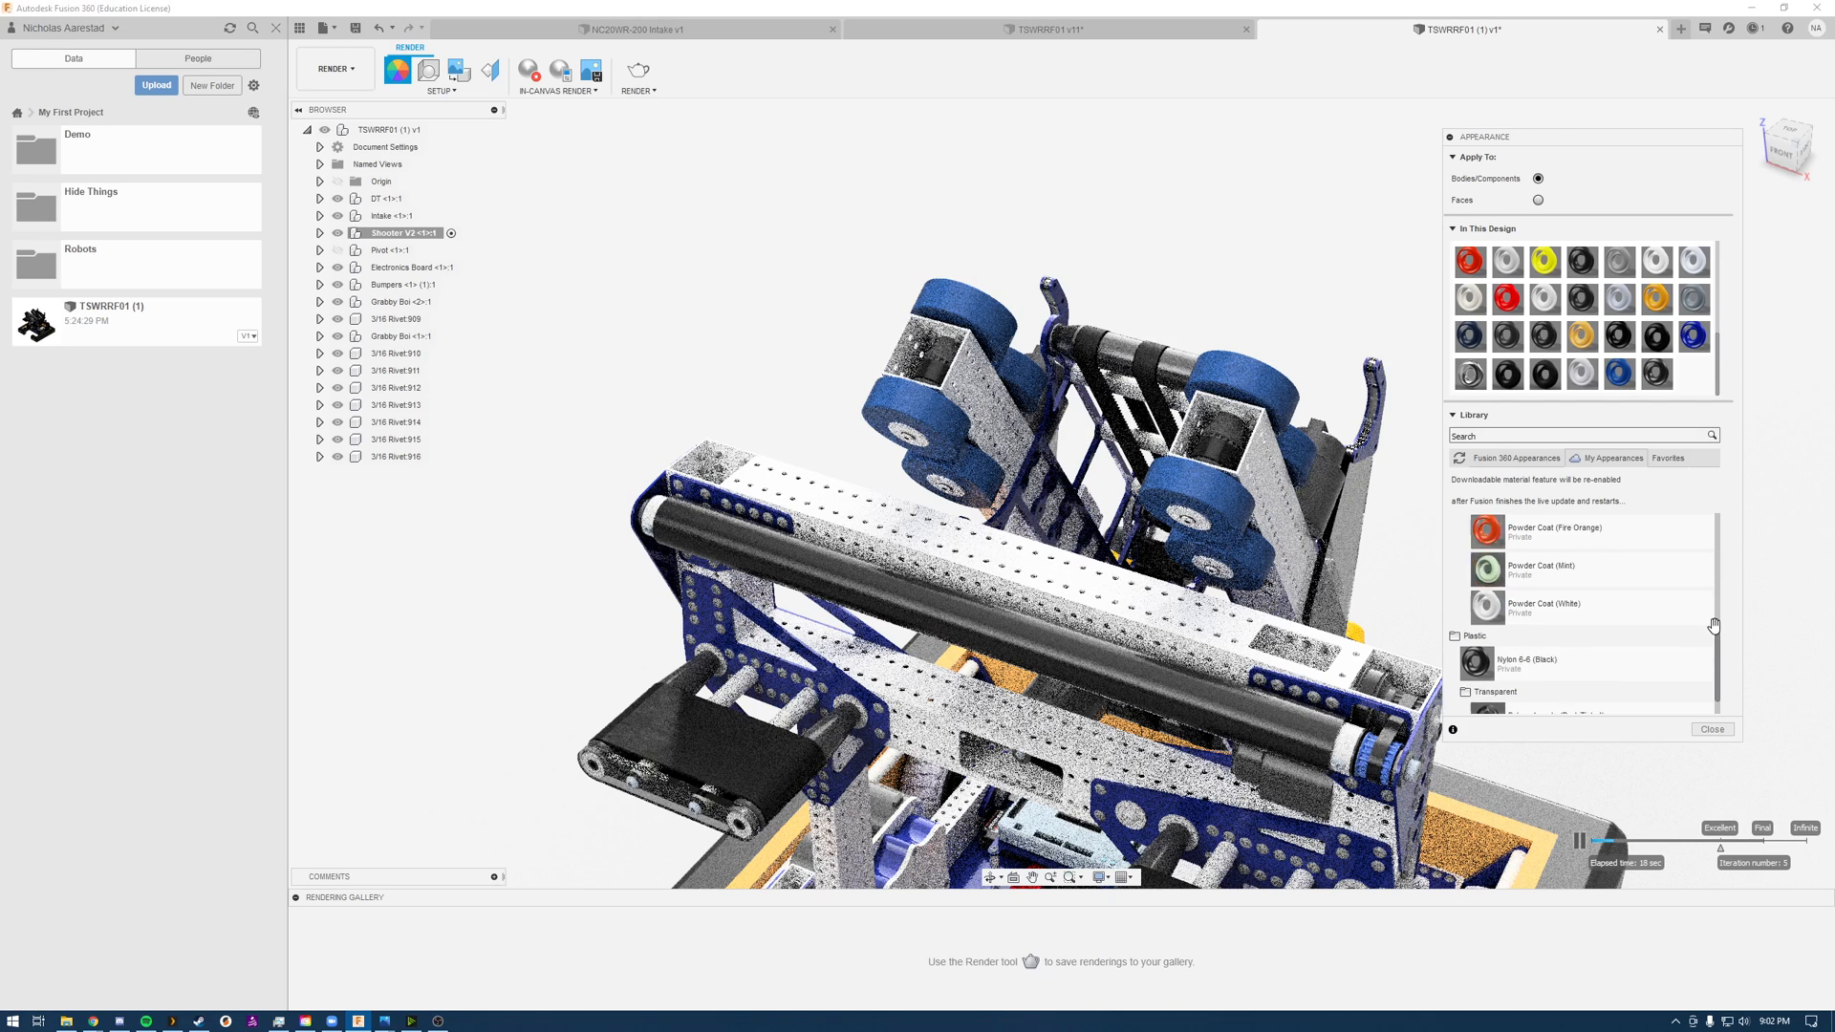
{"action": "left_click", "coordinate": [1713, 730]}
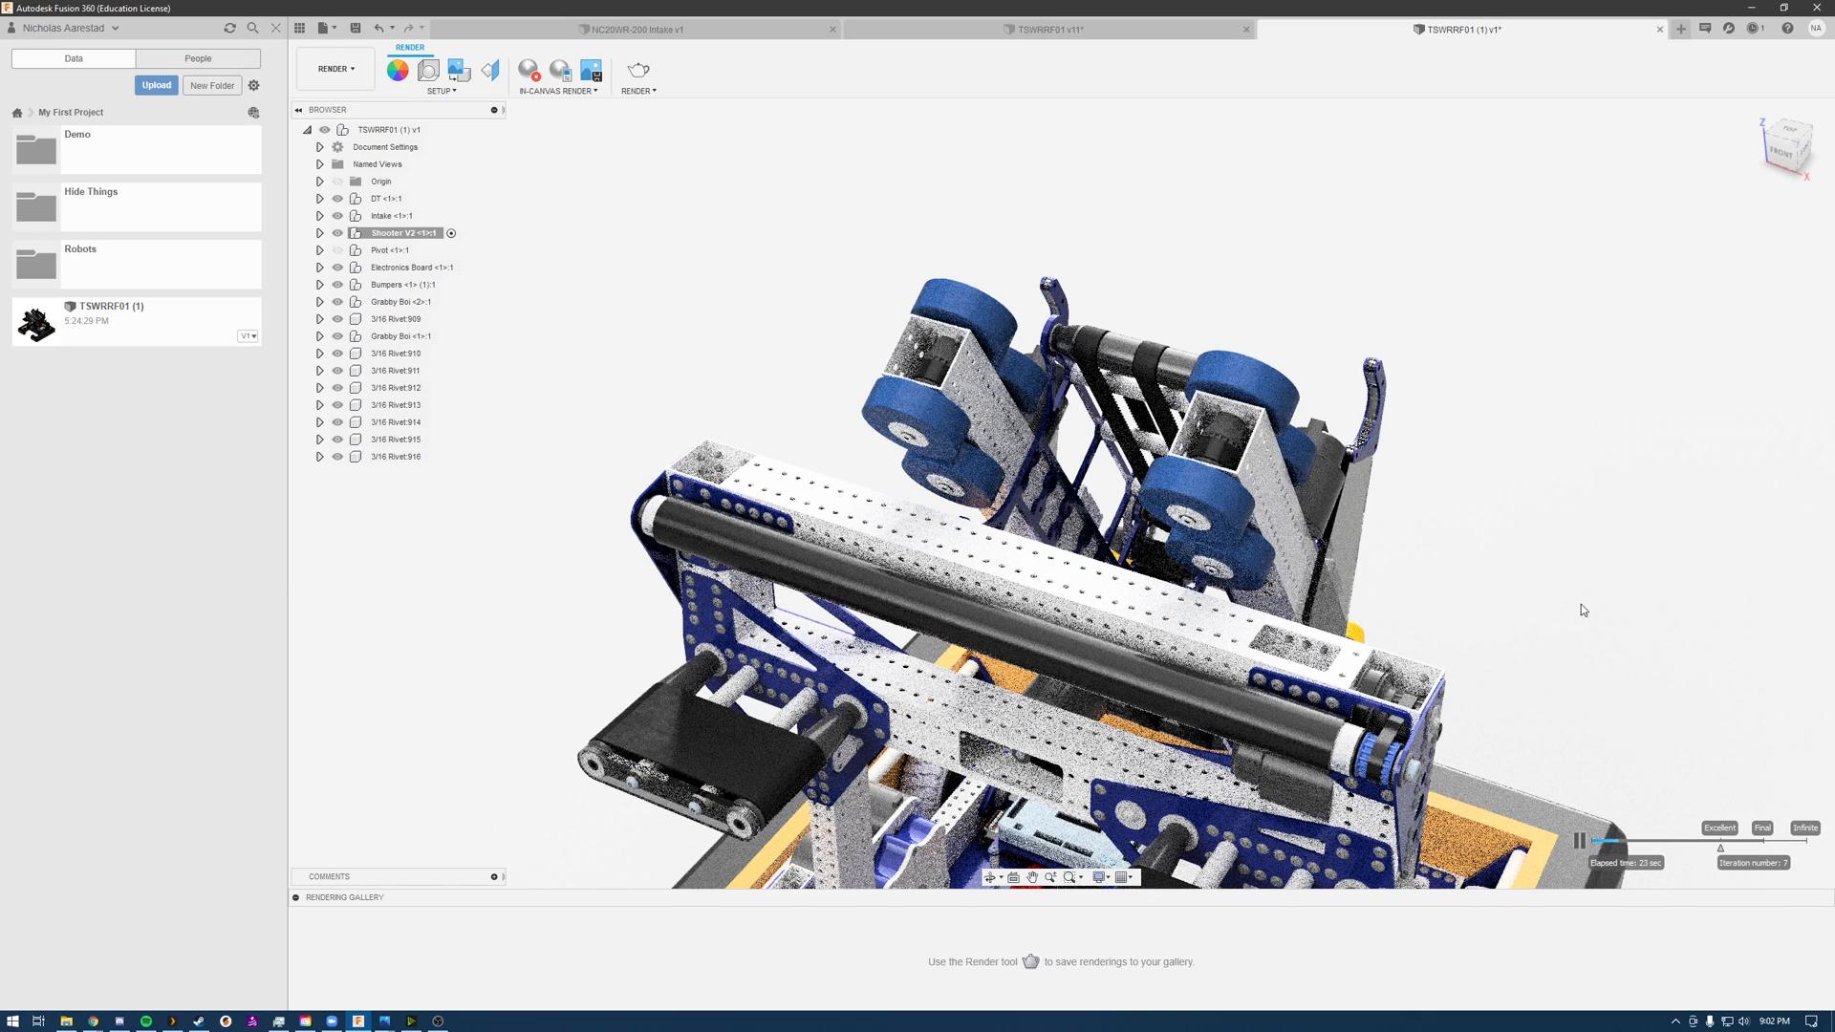
Step: Hide every component except the shooter assembly, including the drivetrain, intake, electronics board, bumpers, grabby parts and loose rivets
{"action": "scroll", "coordinate": [1343, 258], "scroll_direction": "up", "scroll_amount": 3}
{"action": "scroll", "coordinate": [1343, 258], "scroll_direction": "down", "scroll_amount": 7}
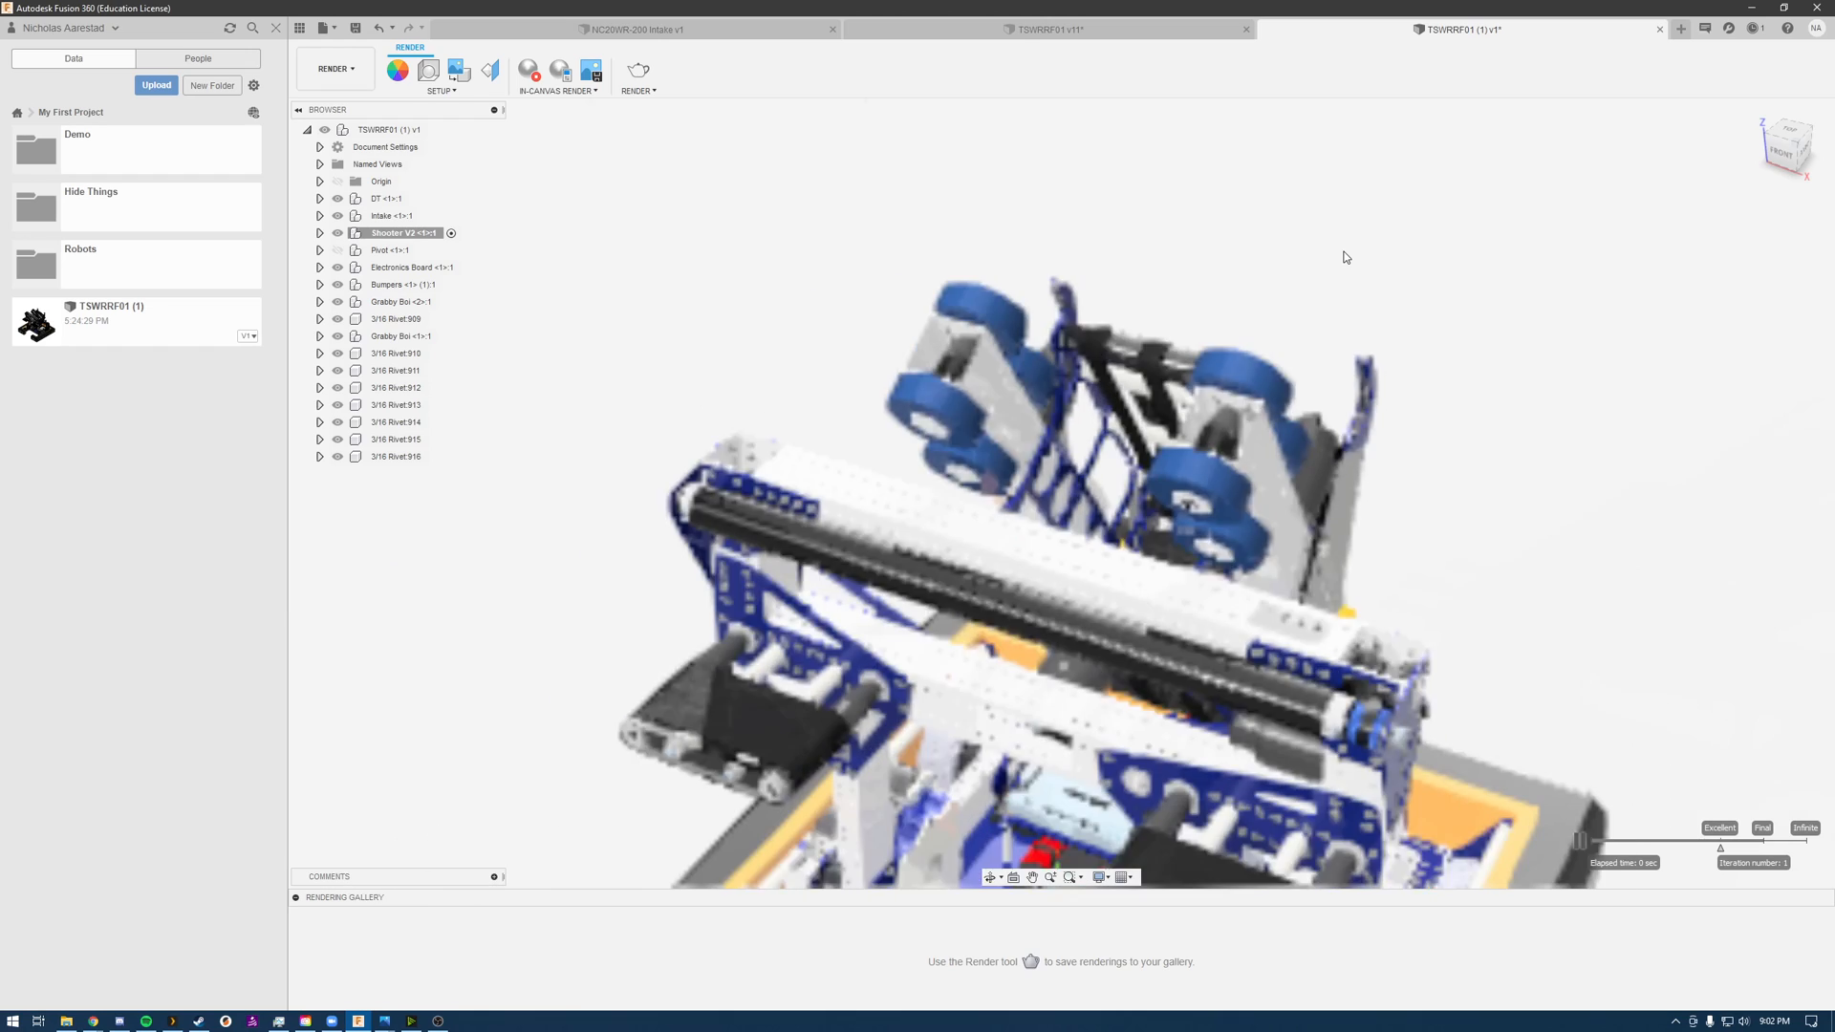
{"action": "mouse_move", "coordinate": [1445, 472]}
{"action": "middle_mouse_down", "text": "shift"}
{"action": "mouse_move", "coordinate": [1465, 455]}
{"action": "mouse_move", "coordinate": [1421, 446]}
{"action": "mouse_move", "coordinate": [1420, 484]}
{"action": "middle_mouse_up", "text": "shift"}
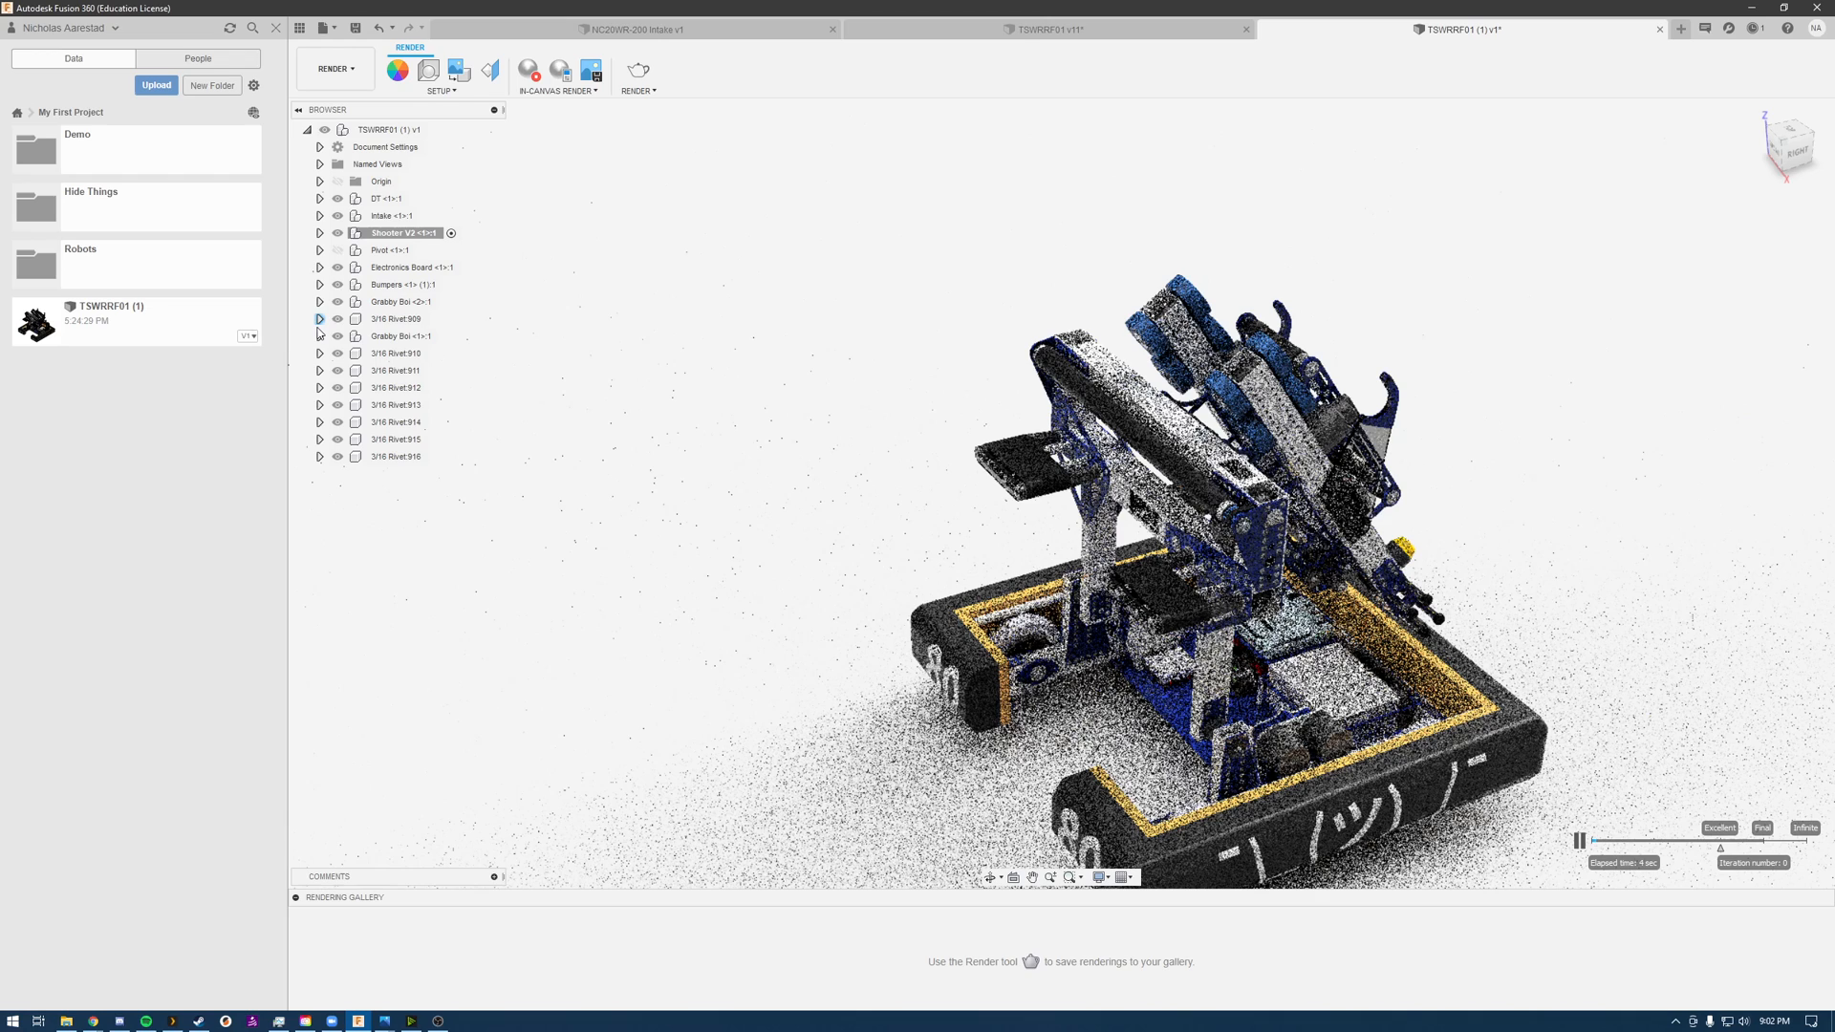
{"action": "left_click", "coordinate": [338, 284]}
{"action": "left_click", "coordinate": [337, 285]}
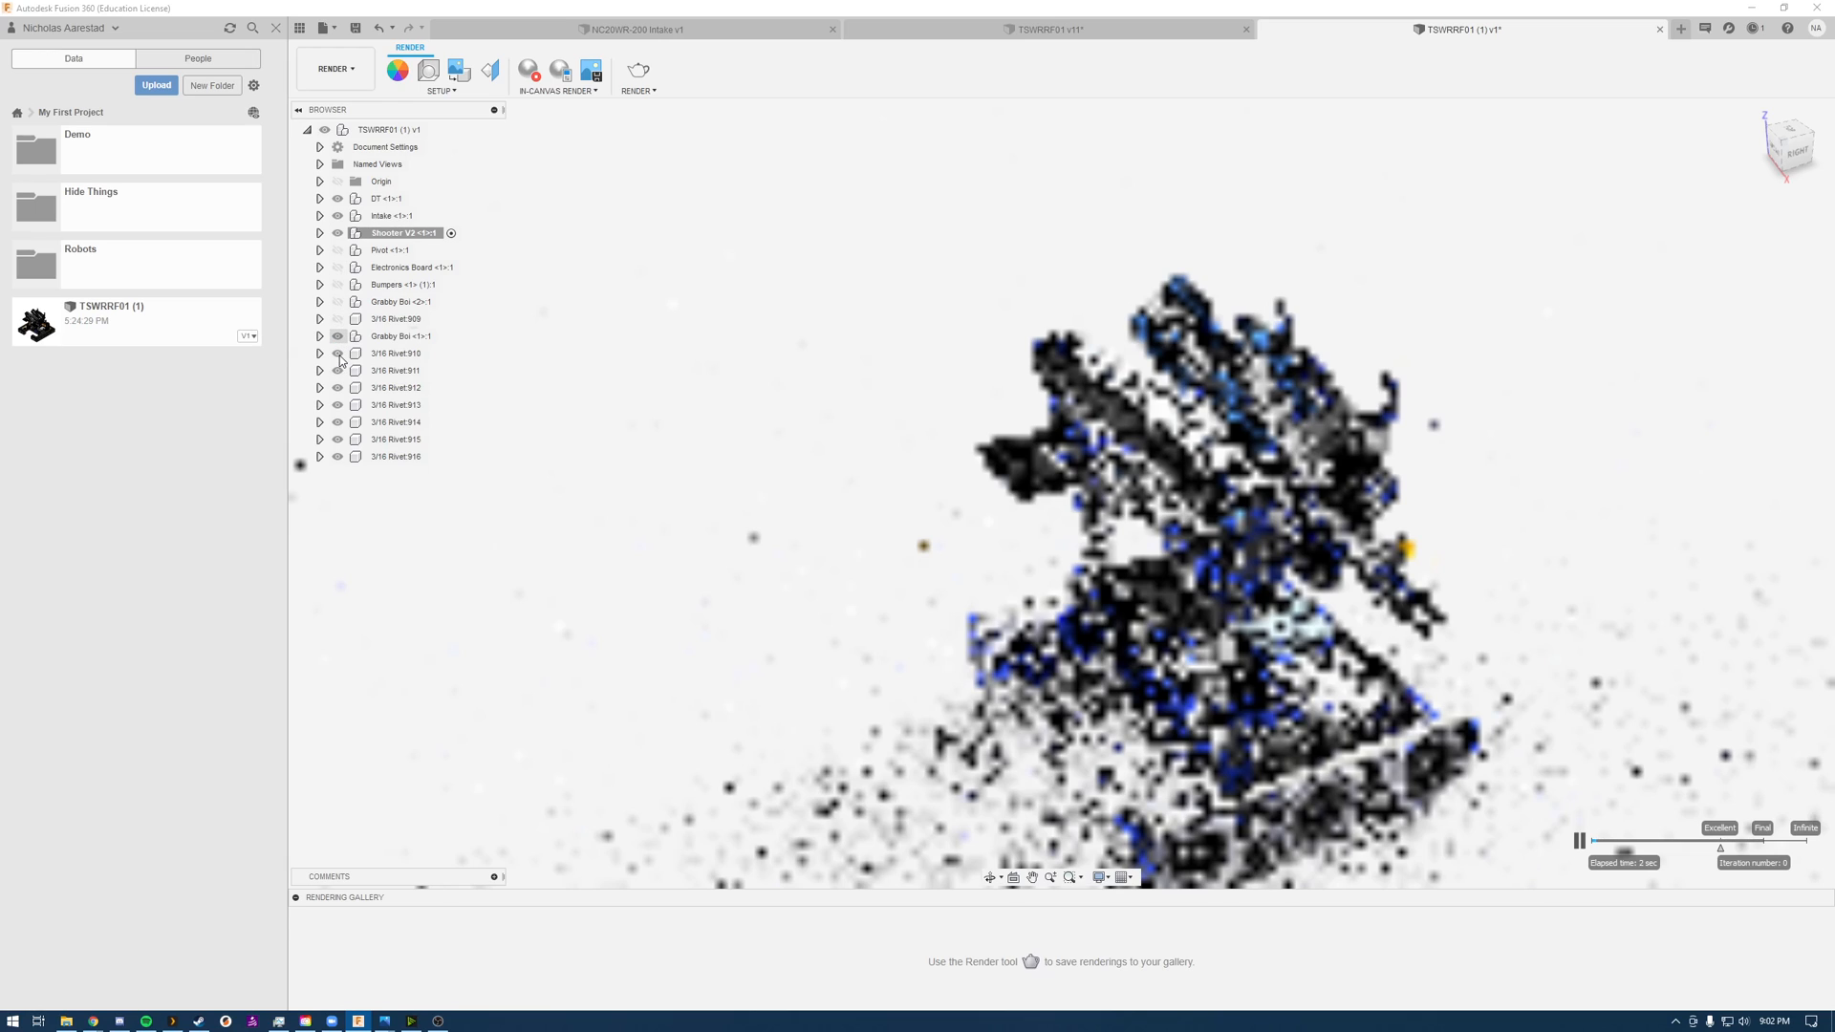
{"action": "left_click", "coordinate": [335, 410]}
{"action": "left_click", "coordinate": [337, 215]}
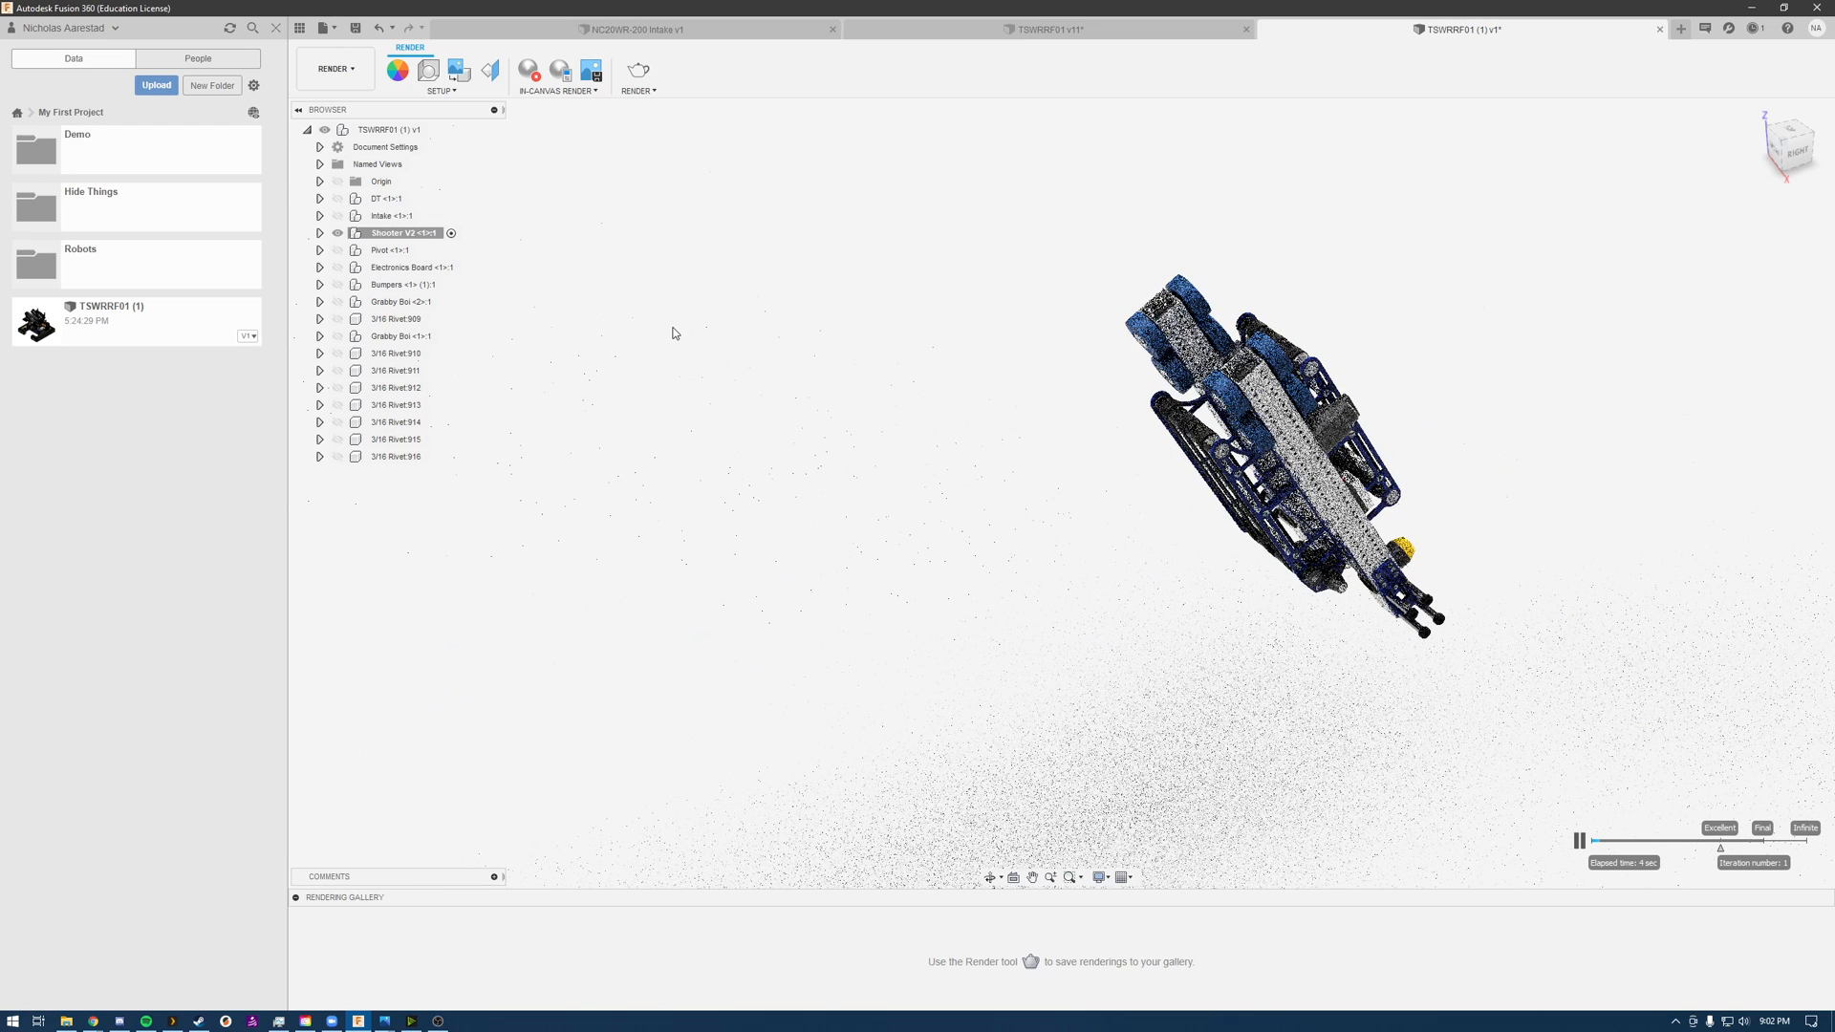
Step: Examine the isolated shooter's wheels, belts and frame from the front and back in the in-canvas render
{"action": "scroll", "coordinate": [826, 379], "scroll_direction": "down", "scroll_amount": 1}
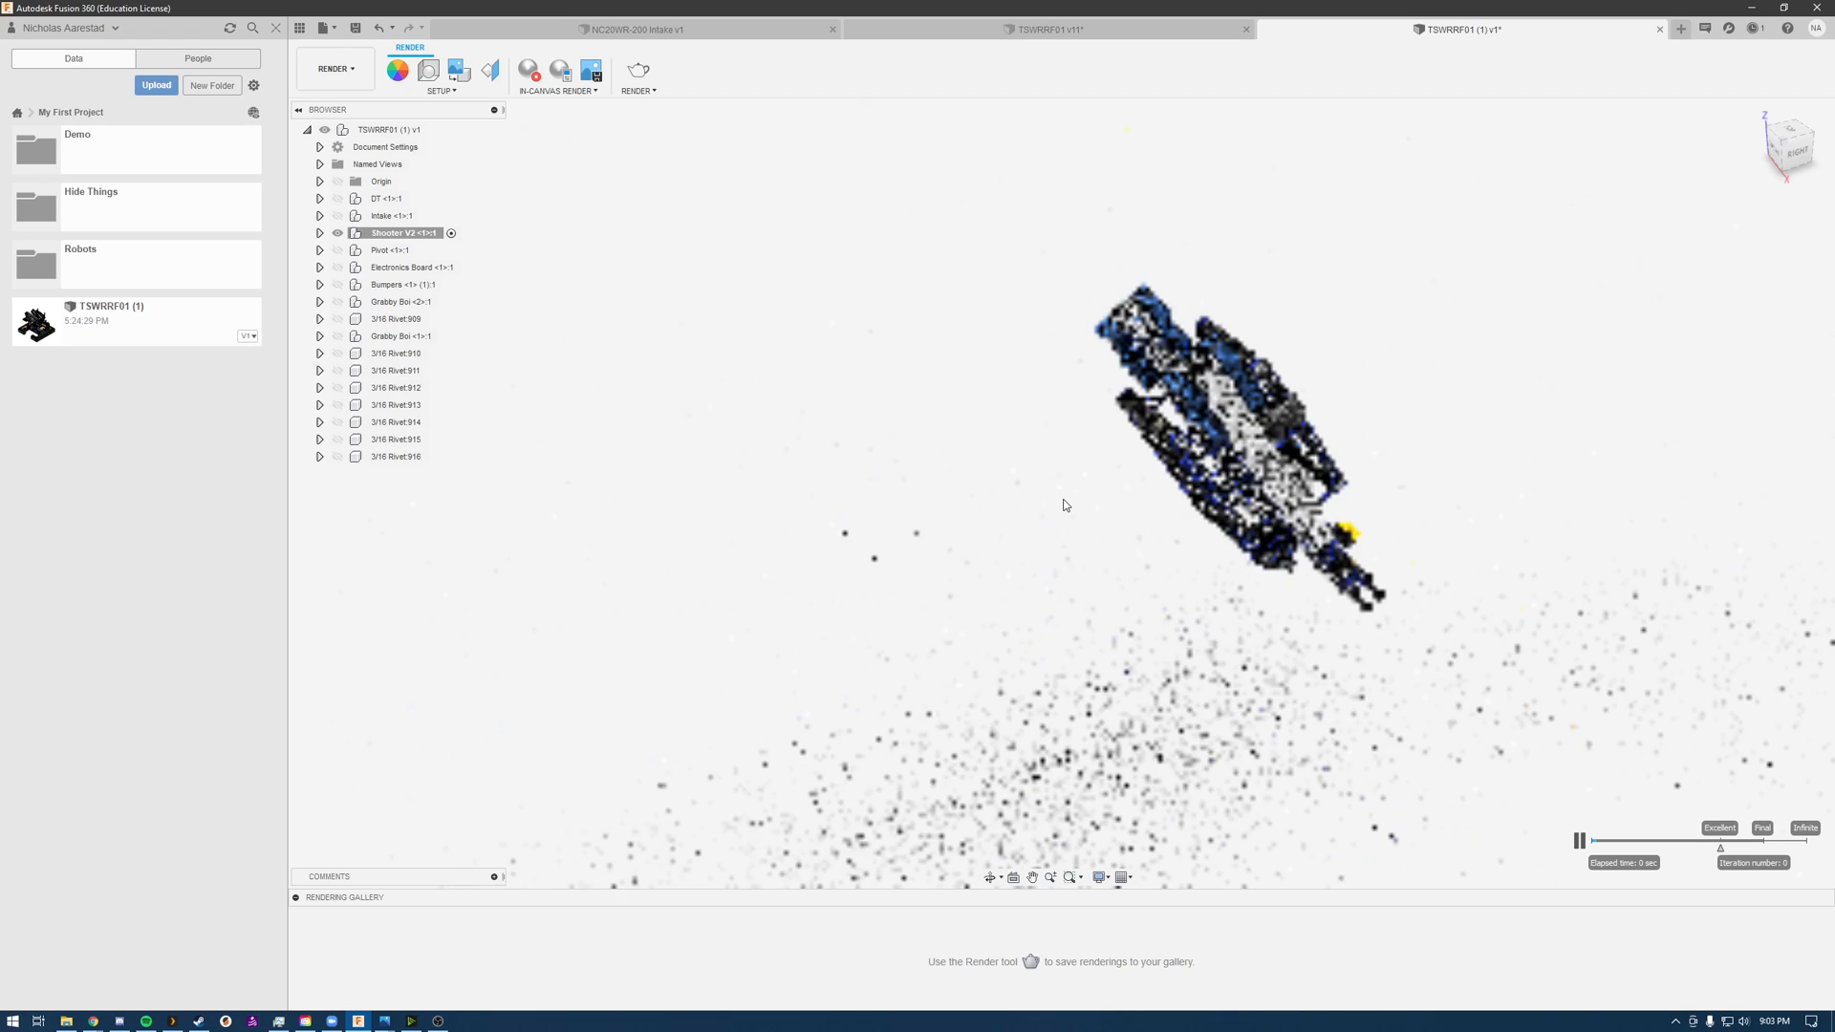
{"action": "middle_click_drag", "start_coordinate": [1073, 491], "coordinate": [713, 488], "text": "shift"}
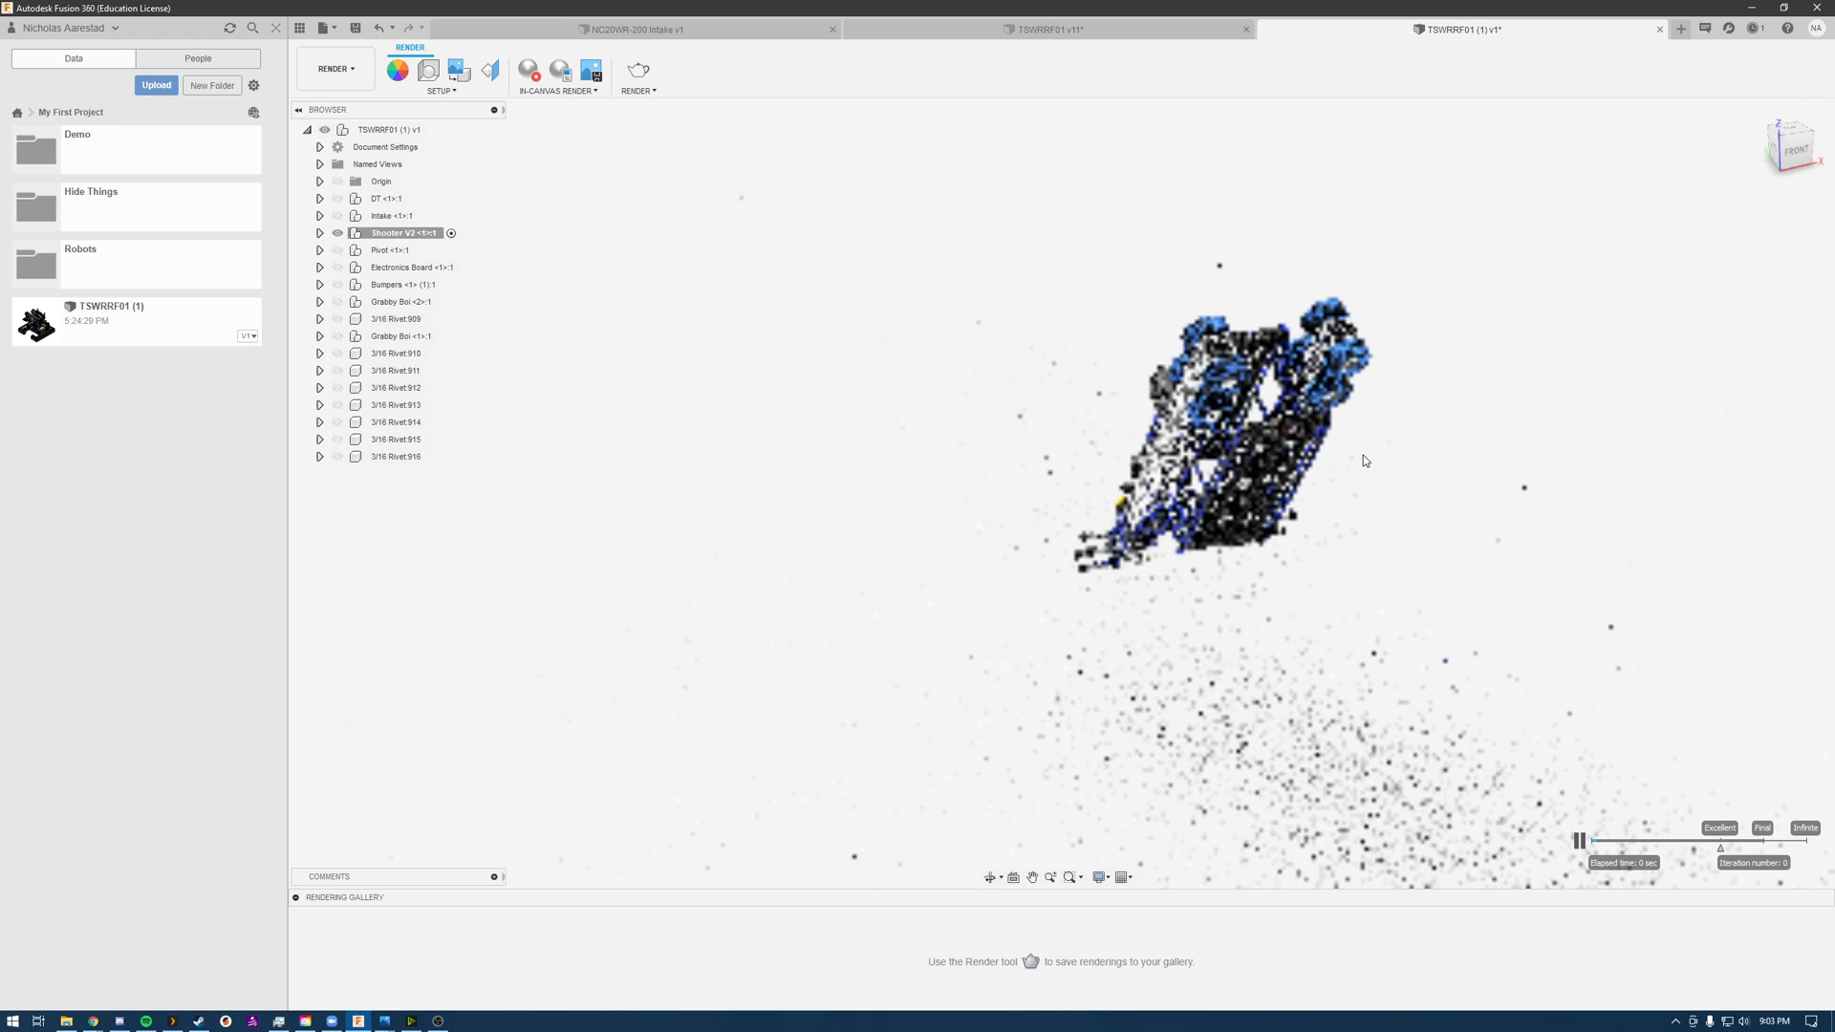
{"action": "scroll", "coordinate": [1345, 432], "scroll_direction": "up", "scroll_amount": 5}
{"action": "scroll", "coordinate": [1005, 411], "scroll_direction": "down", "scroll_amount": 4}
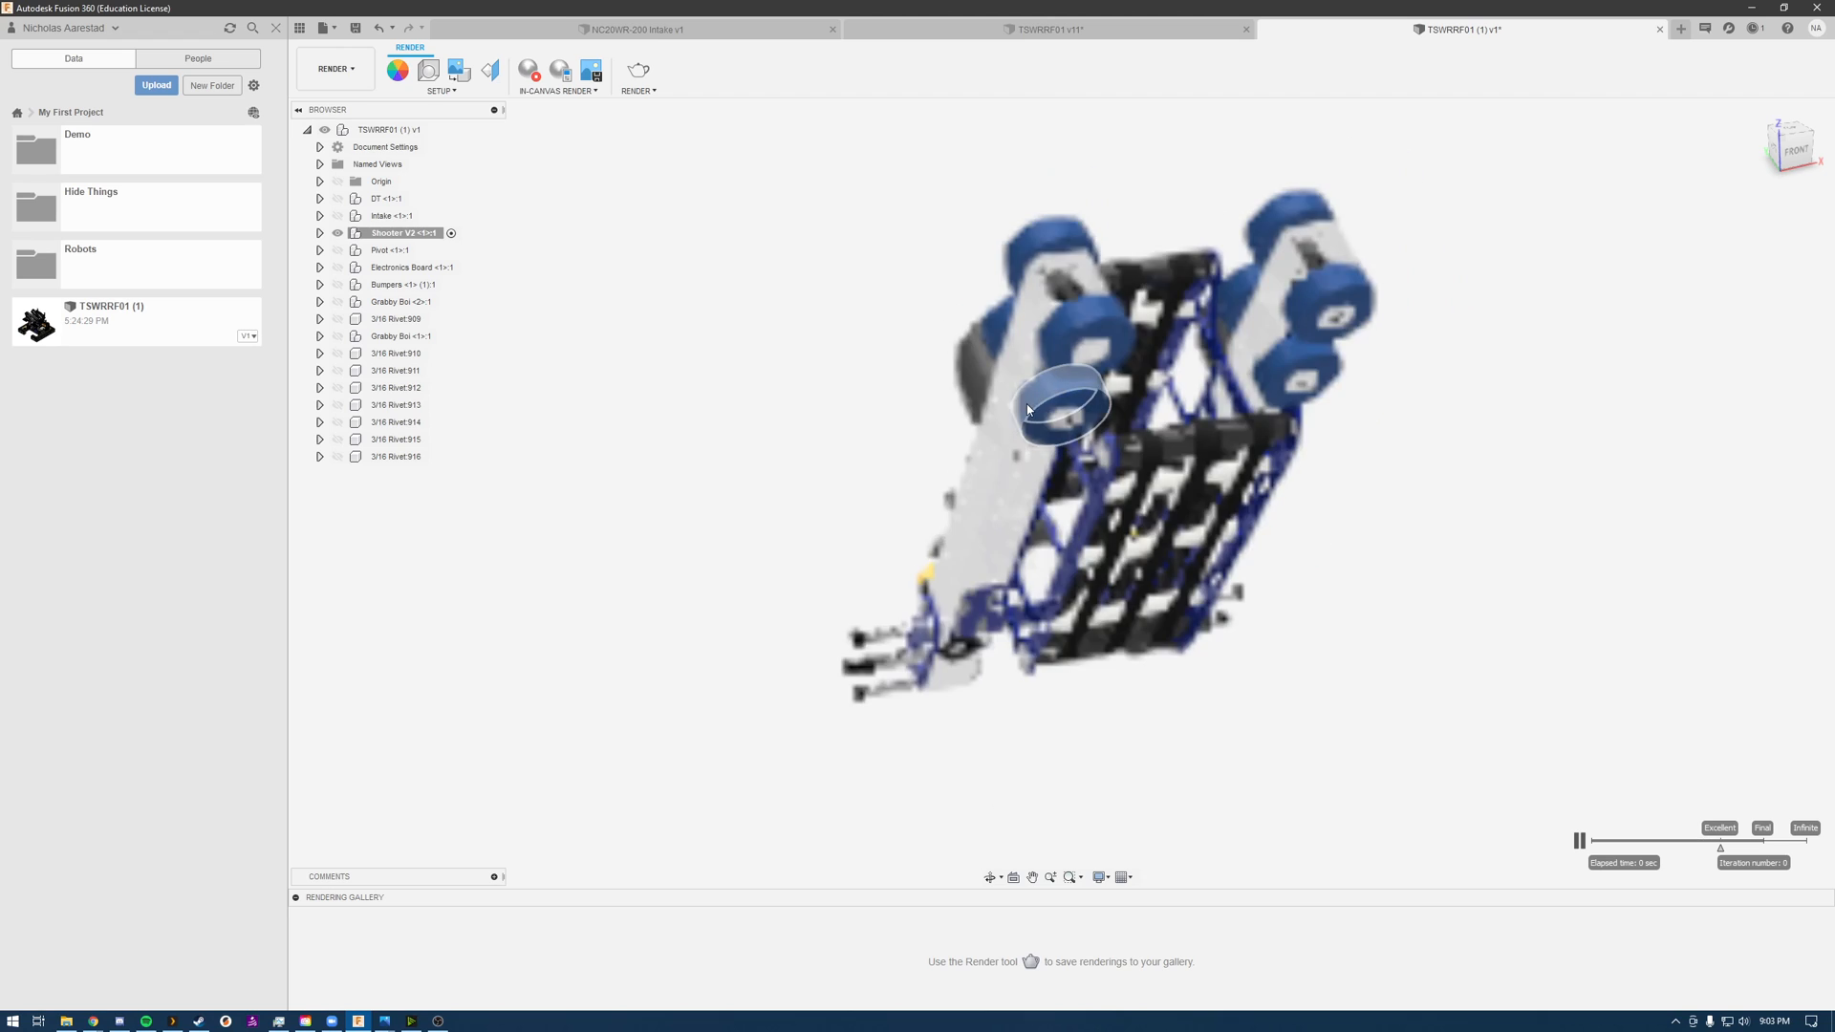
{"action": "scroll", "coordinate": [1075, 408], "scroll_direction": "up", "scroll_amount": 2}
{"action": "middle_click_drag", "start_coordinate": [1075, 407], "coordinate": [1155, 317], "text": "shift"}
{"action": "scroll", "coordinate": [965, 251], "scroll_direction": "up", "scroll_amount": 4}
{"action": "scroll", "coordinate": [965, 251], "scroll_direction": "down", "scroll_amount": 4}
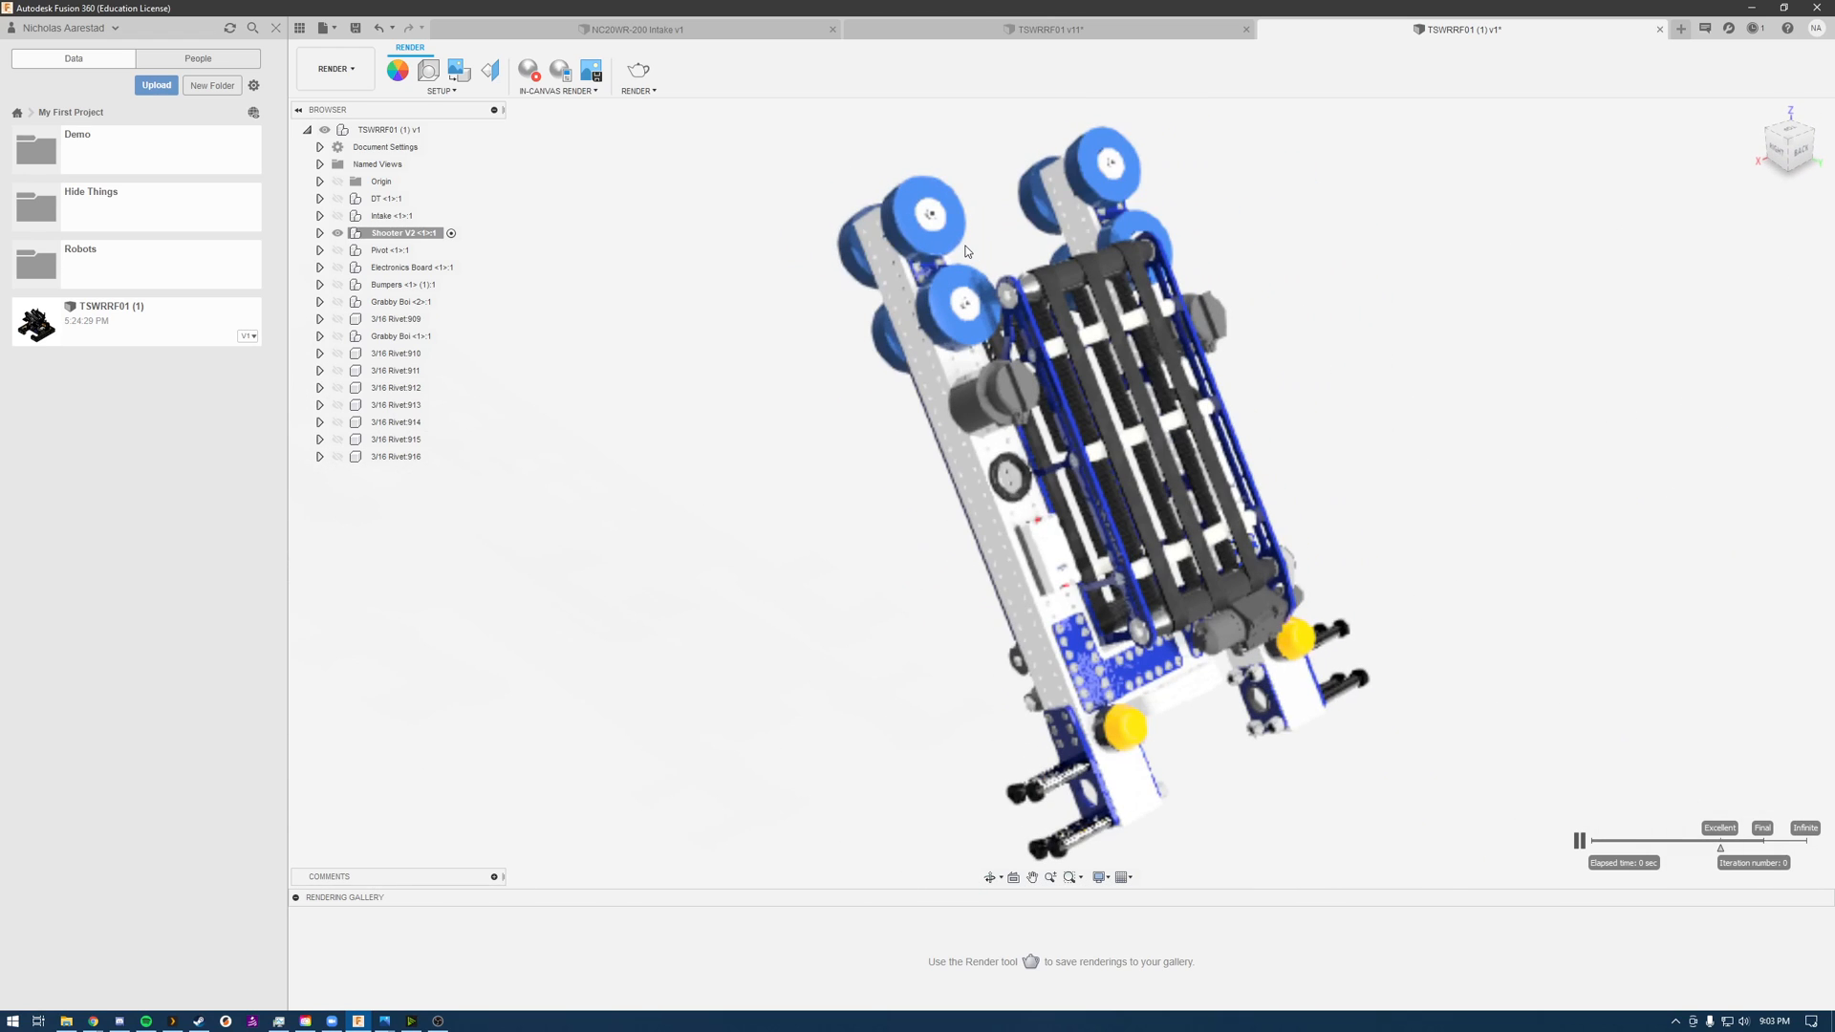
Step: Open the scene settings for the render with only the shooter assembly shown
{"action": "right_click", "coordinate": [405, 234]}
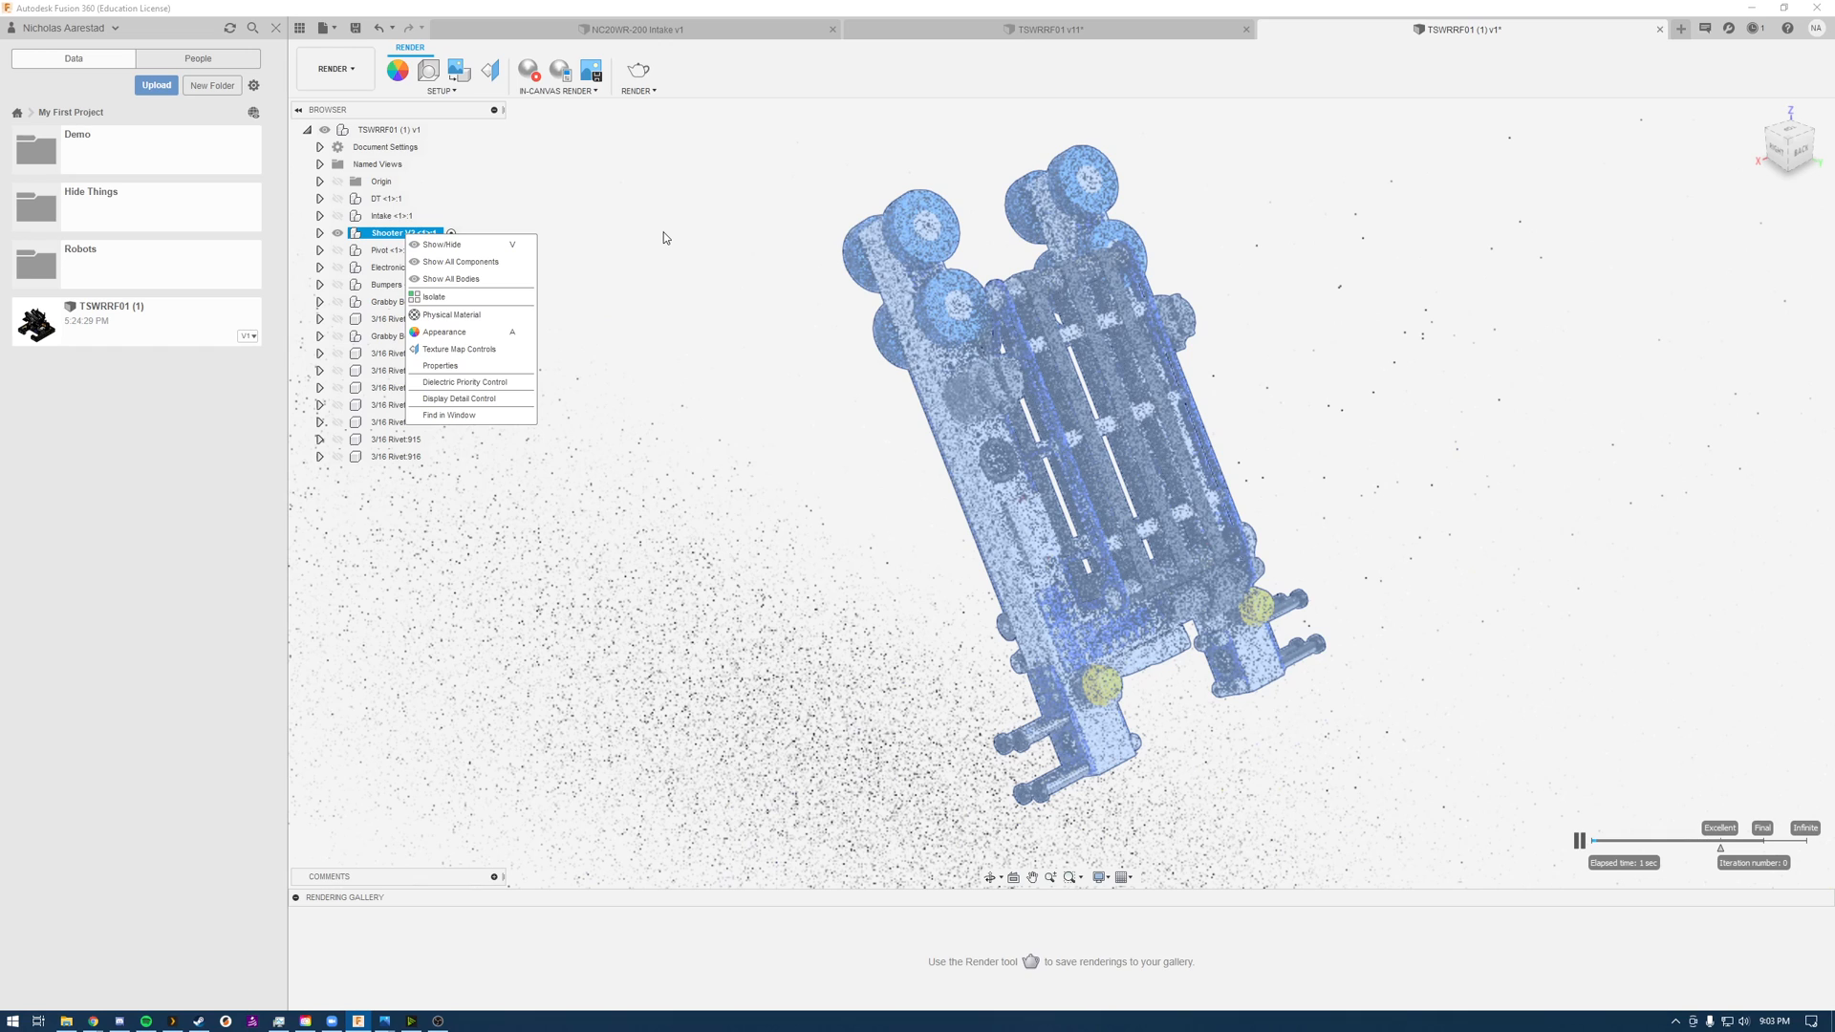
{"action": "key", "text": "Escape"}
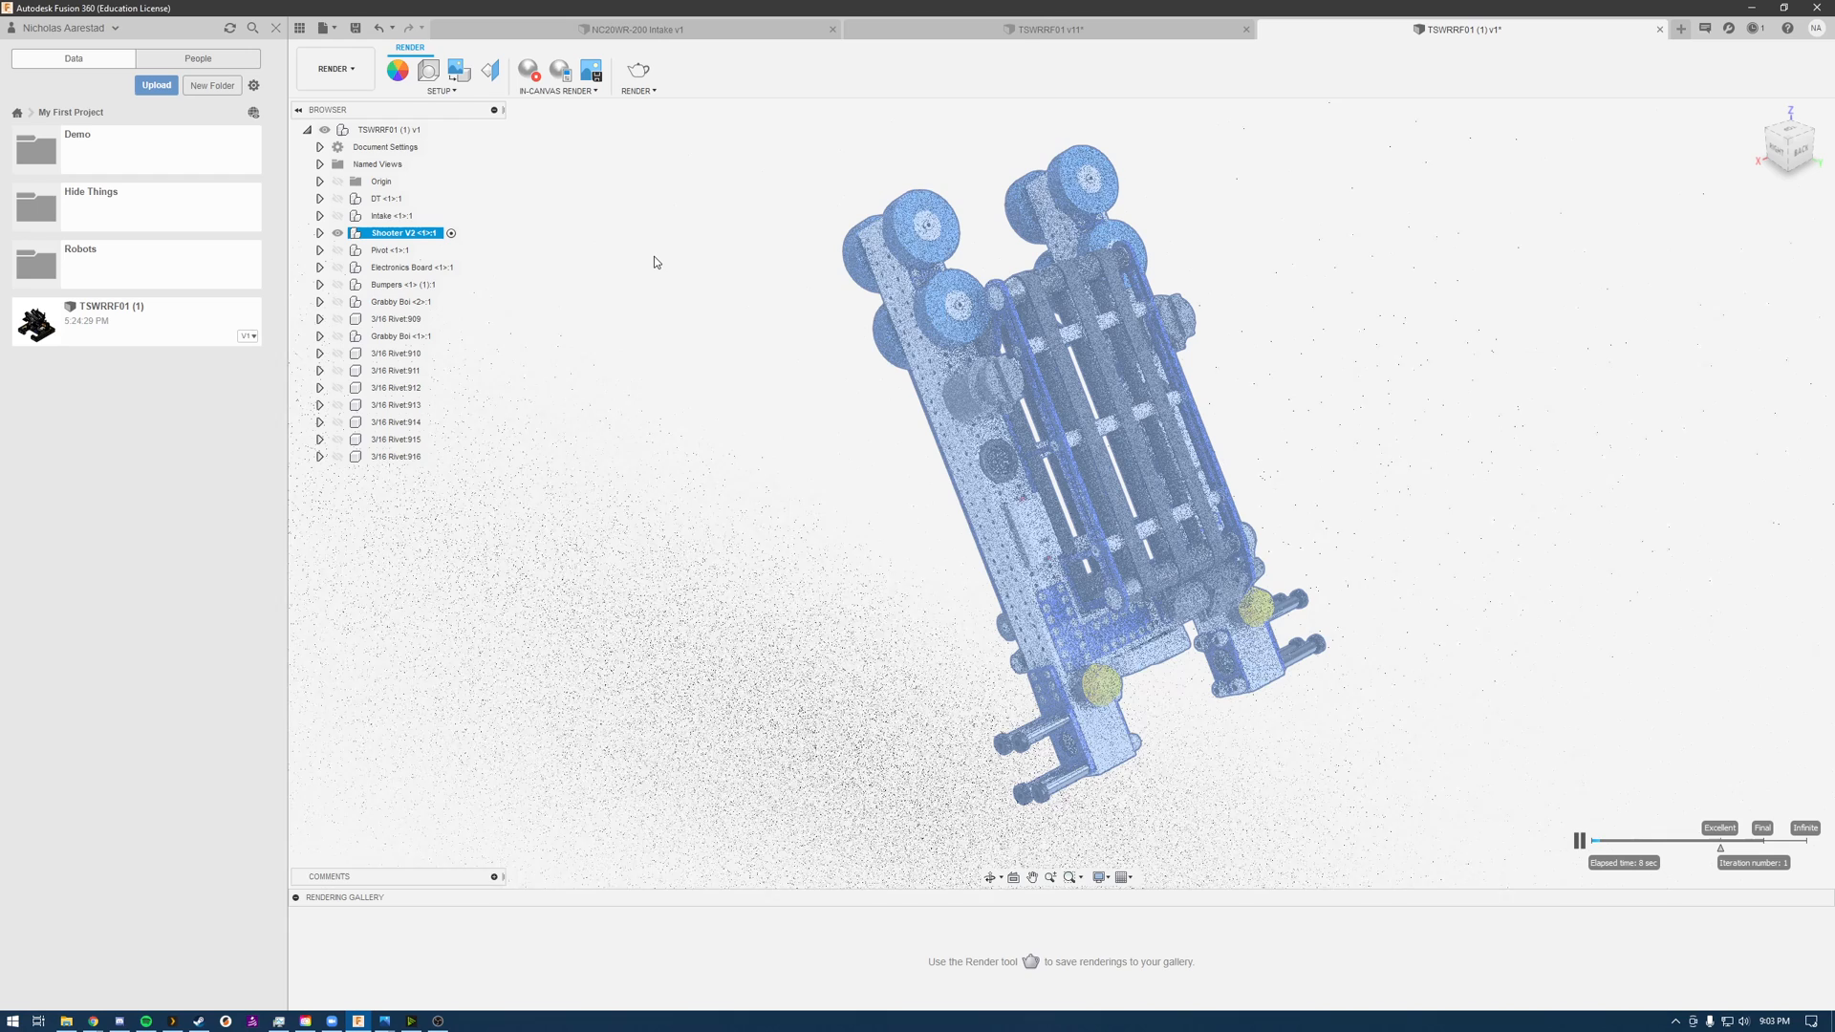
{"action": "left_click", "coordinate": [429, 71]}
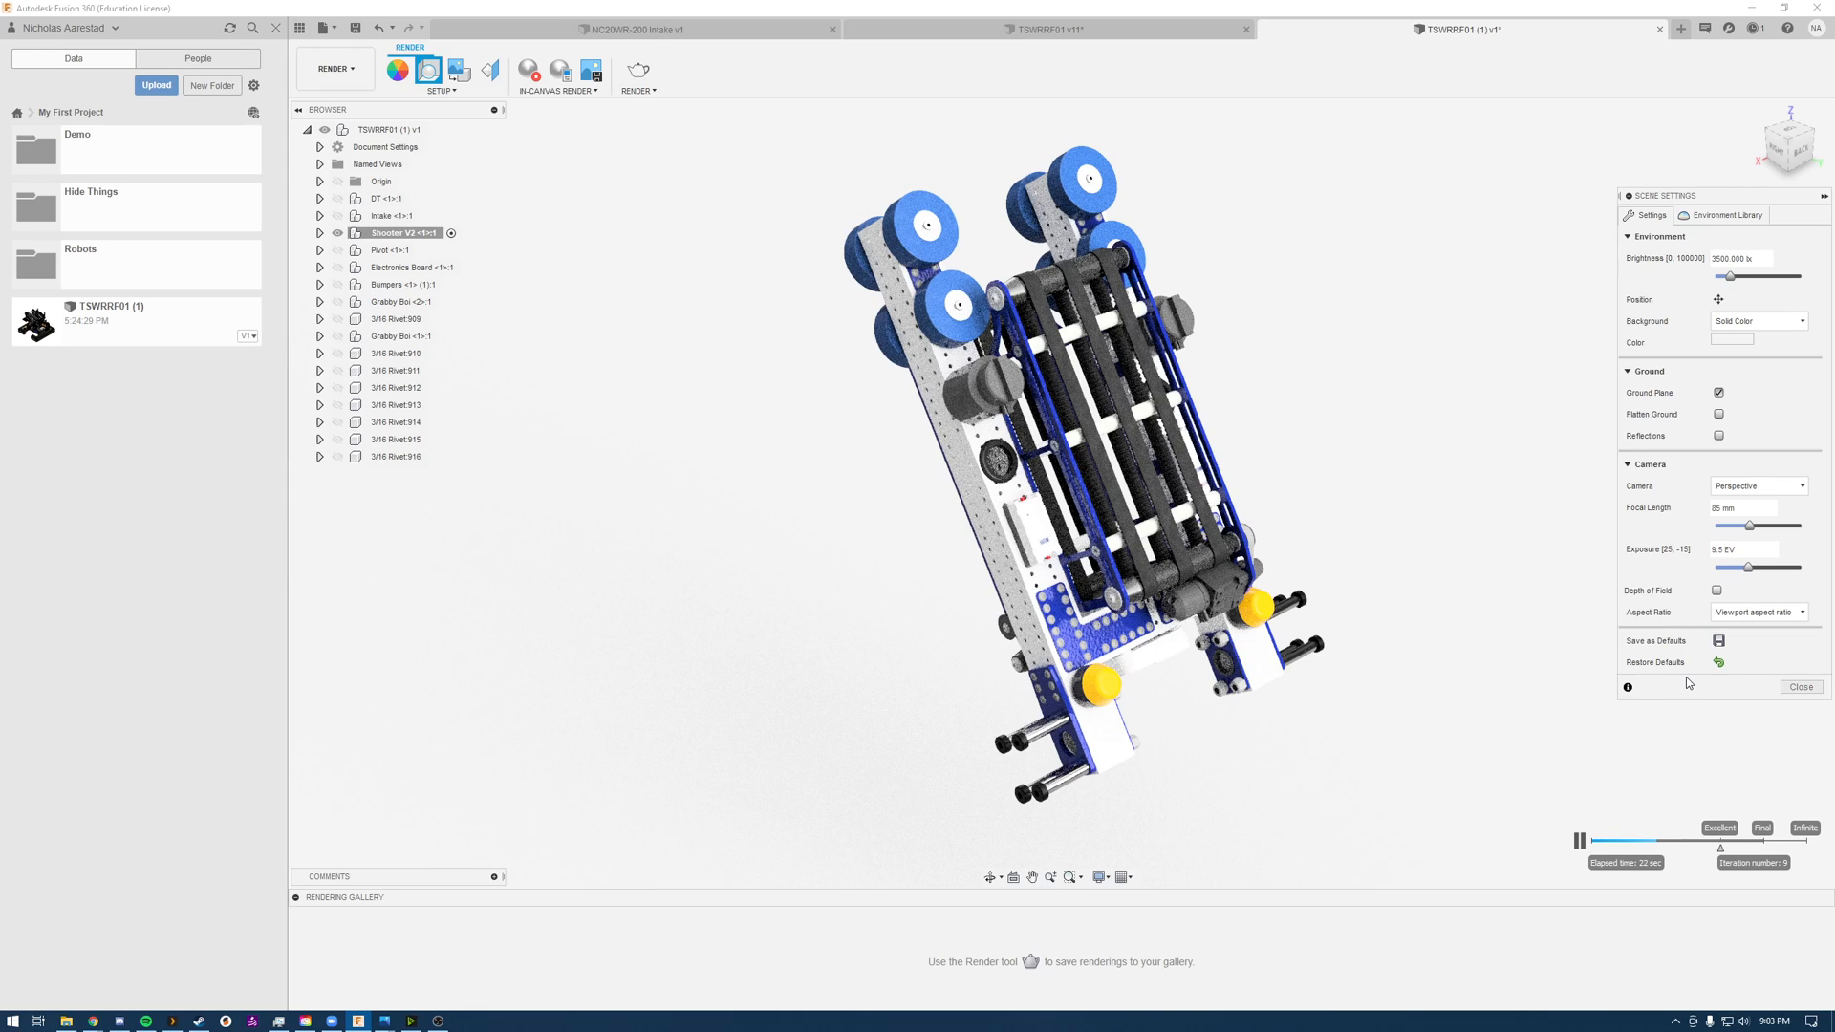
Step: Close the scene settings and examine the isolated shooter from above and at several tilted angles to compare possible render views
{"action": "left_click", "coordinate": [1799, 687]}
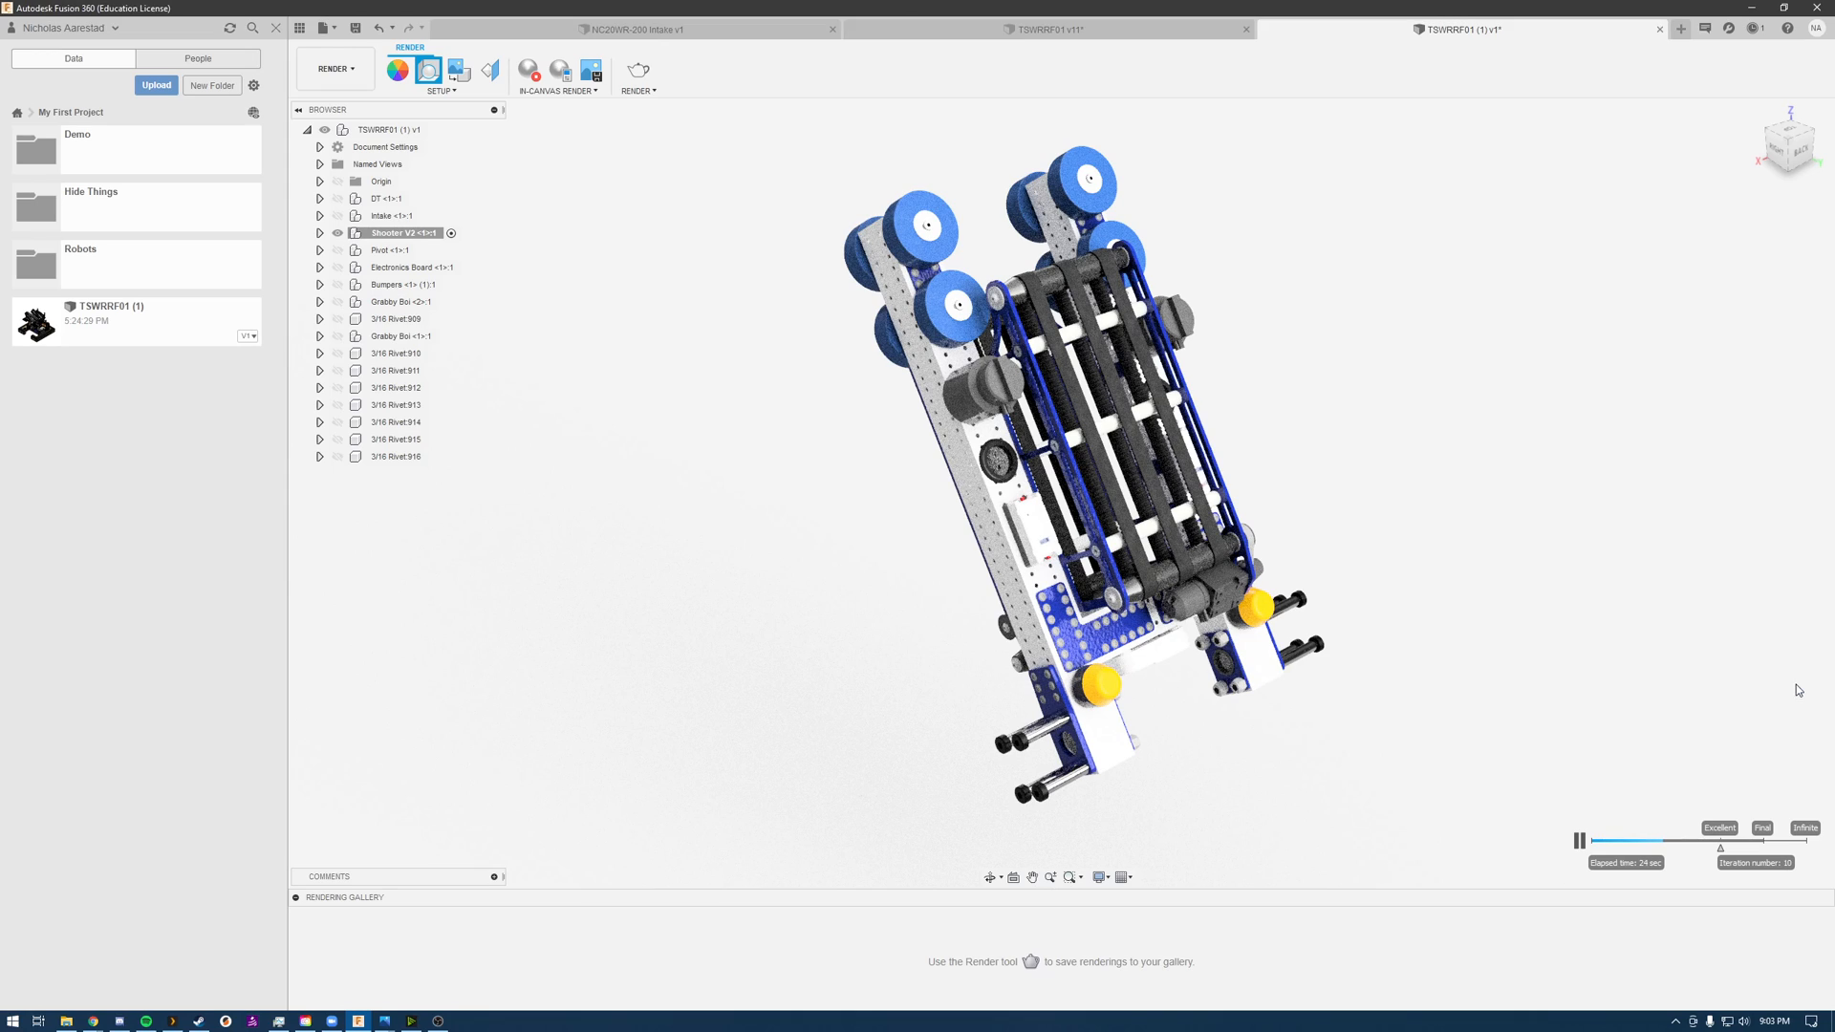
{"action": "left_click_drag", "start_coordinate": [941, 472], "coordinate": [1101, 562]}
{"action": "middle_click_drag", "start_coordinate": [1101, 562], "coordinate": [1011, 565], "text": "shift"}
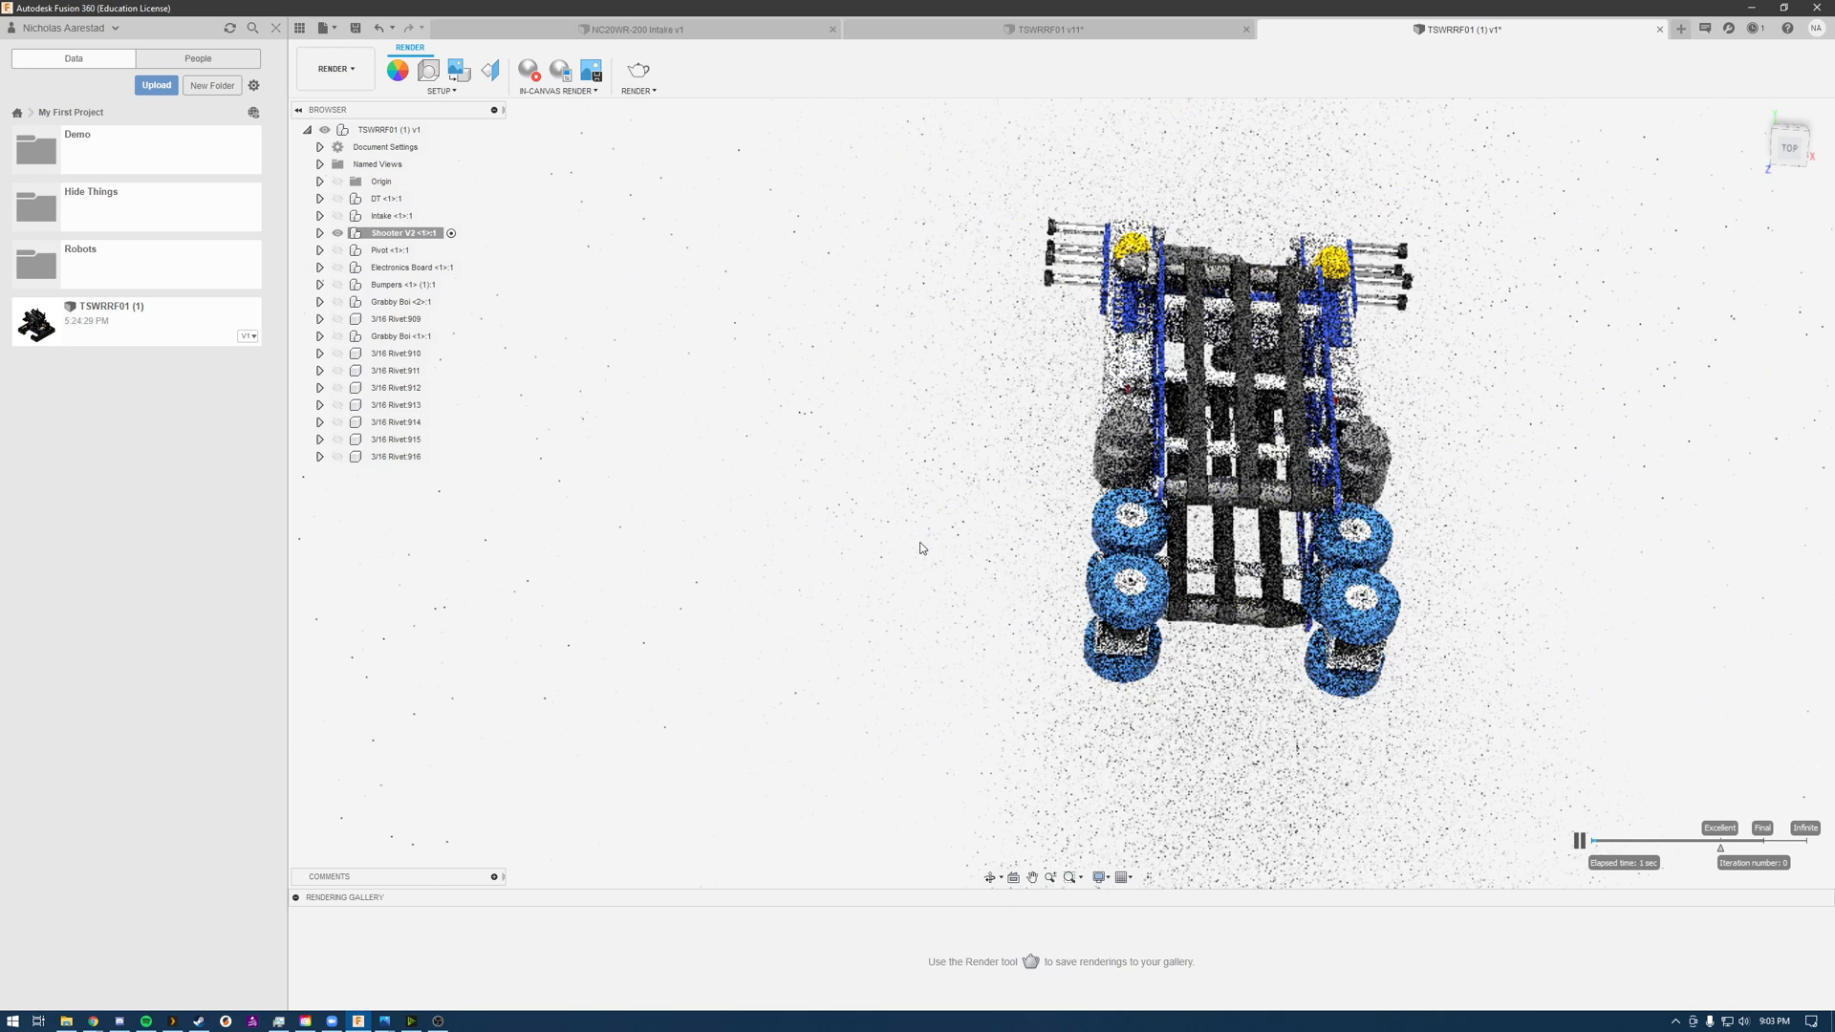
{"action": "middle_click_drag", "start_coordinate": [1288, 537], "coordinate": [1424, 312]}
{"action": "scroll", "coordinate": [1056, 552], "scroll_direction": "up", "scroll_amount": 1}
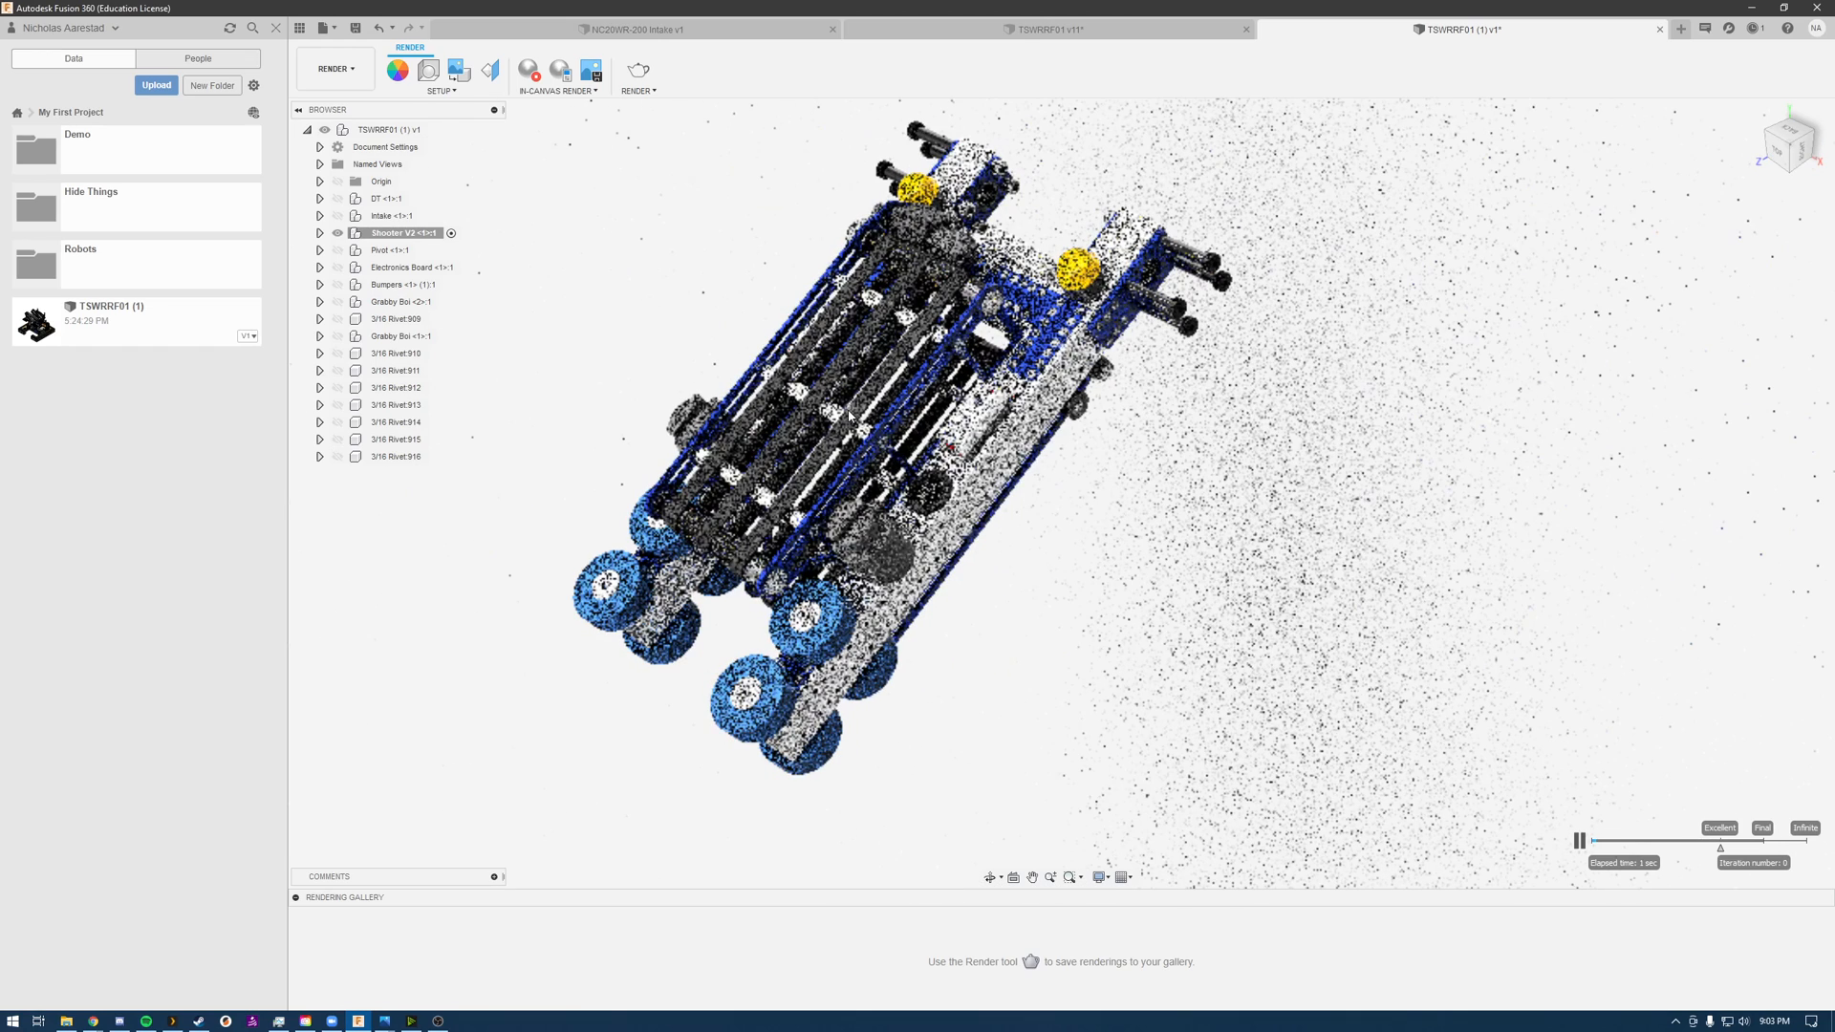
{"action": "middle_click_drag", "start_coordinate": [849, 435], "coordinate": [765, 528], "text": "shift"}
{"action": "scroll", "coordinate": [801, 549], "scroll_direction": "down", "scroll_amount": 1}
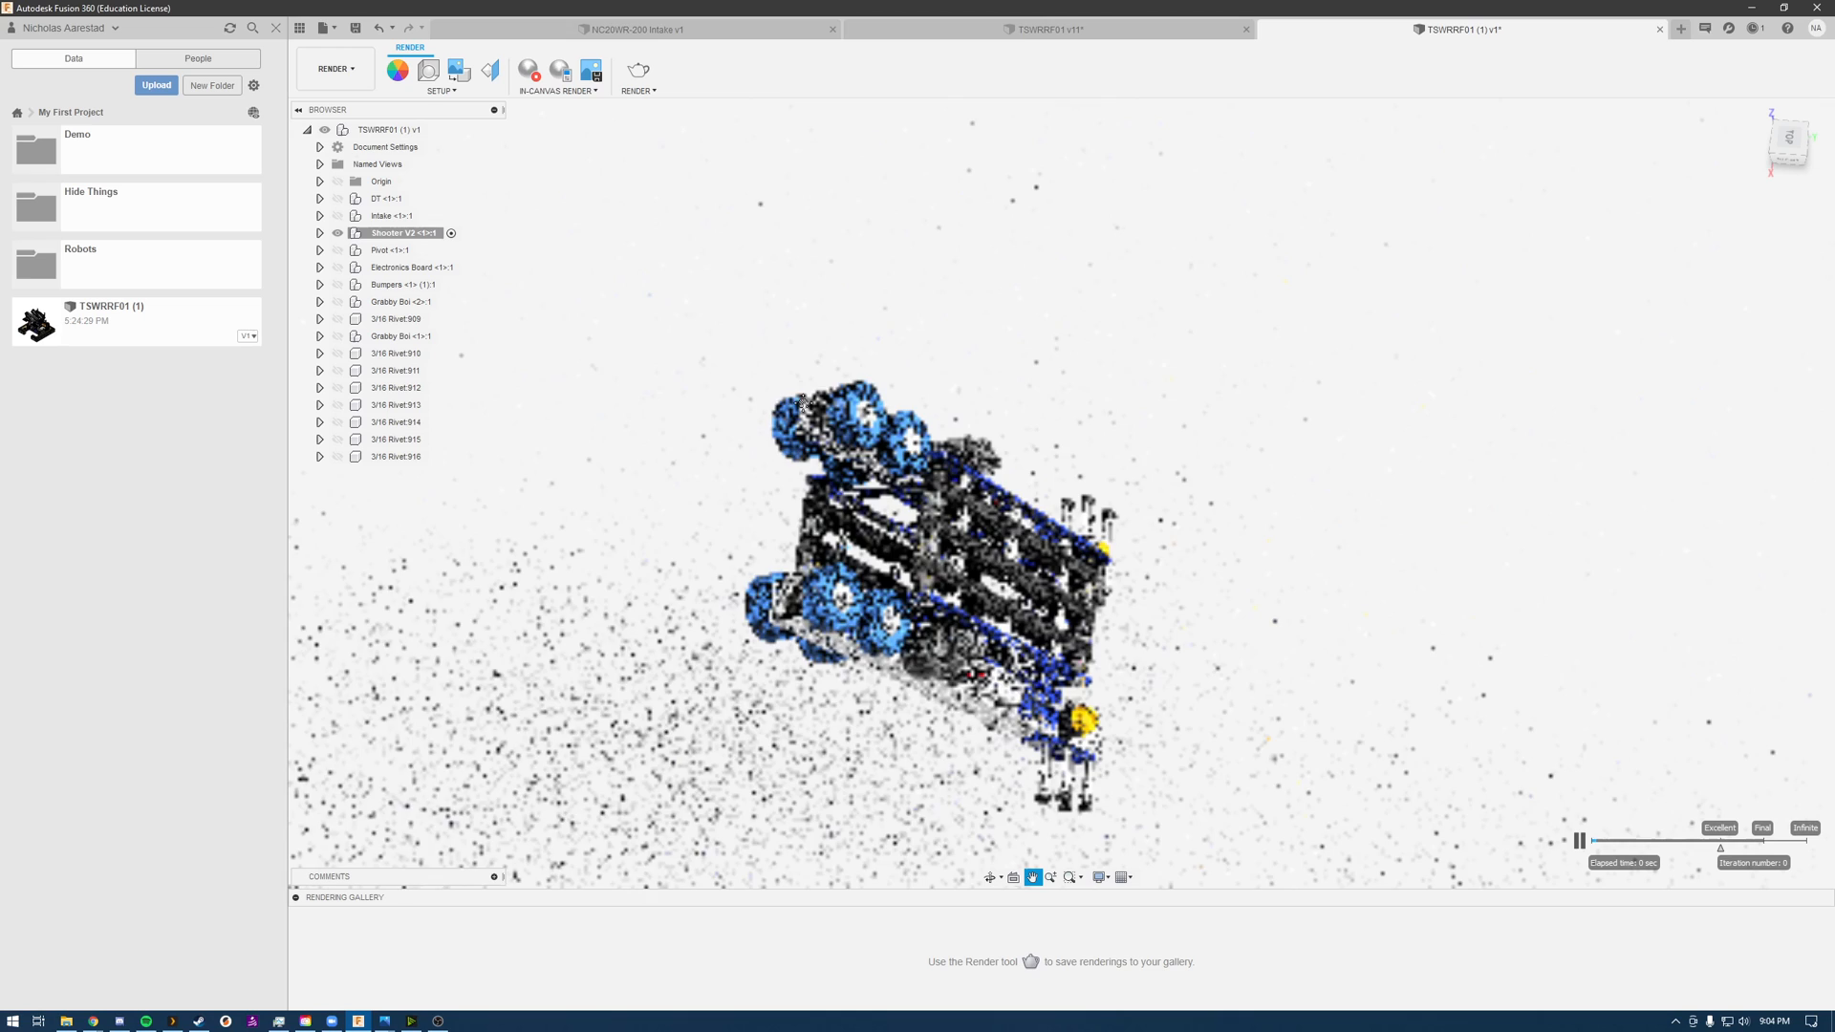
Step: Frame the whole shooter nearly upright from the back, with its wheels uppermost, and open the render settings for this view
{"action": "middle_click_drag", "start_coordinate": [822, 406], "coordinate": [963, 268]}
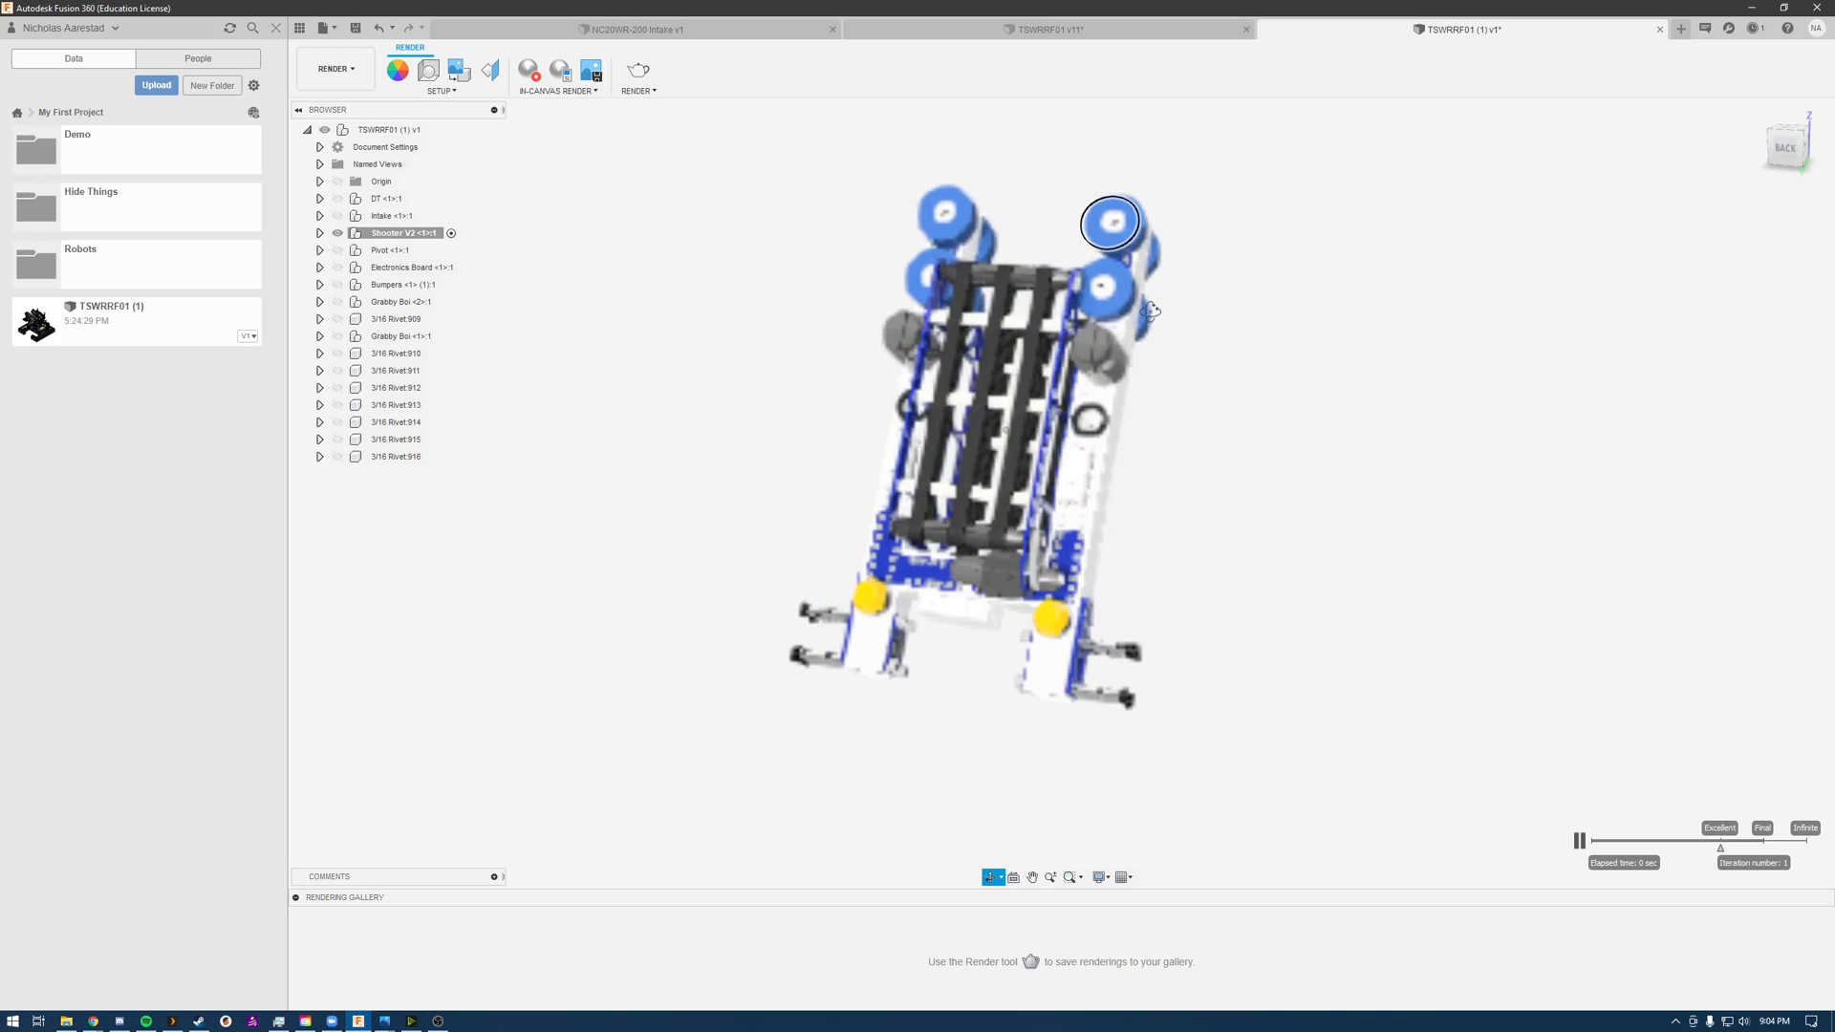
{"action": "scroll", "coordinate": [962, 268], "scroll_direction": "up", "scroll_amount": 3}
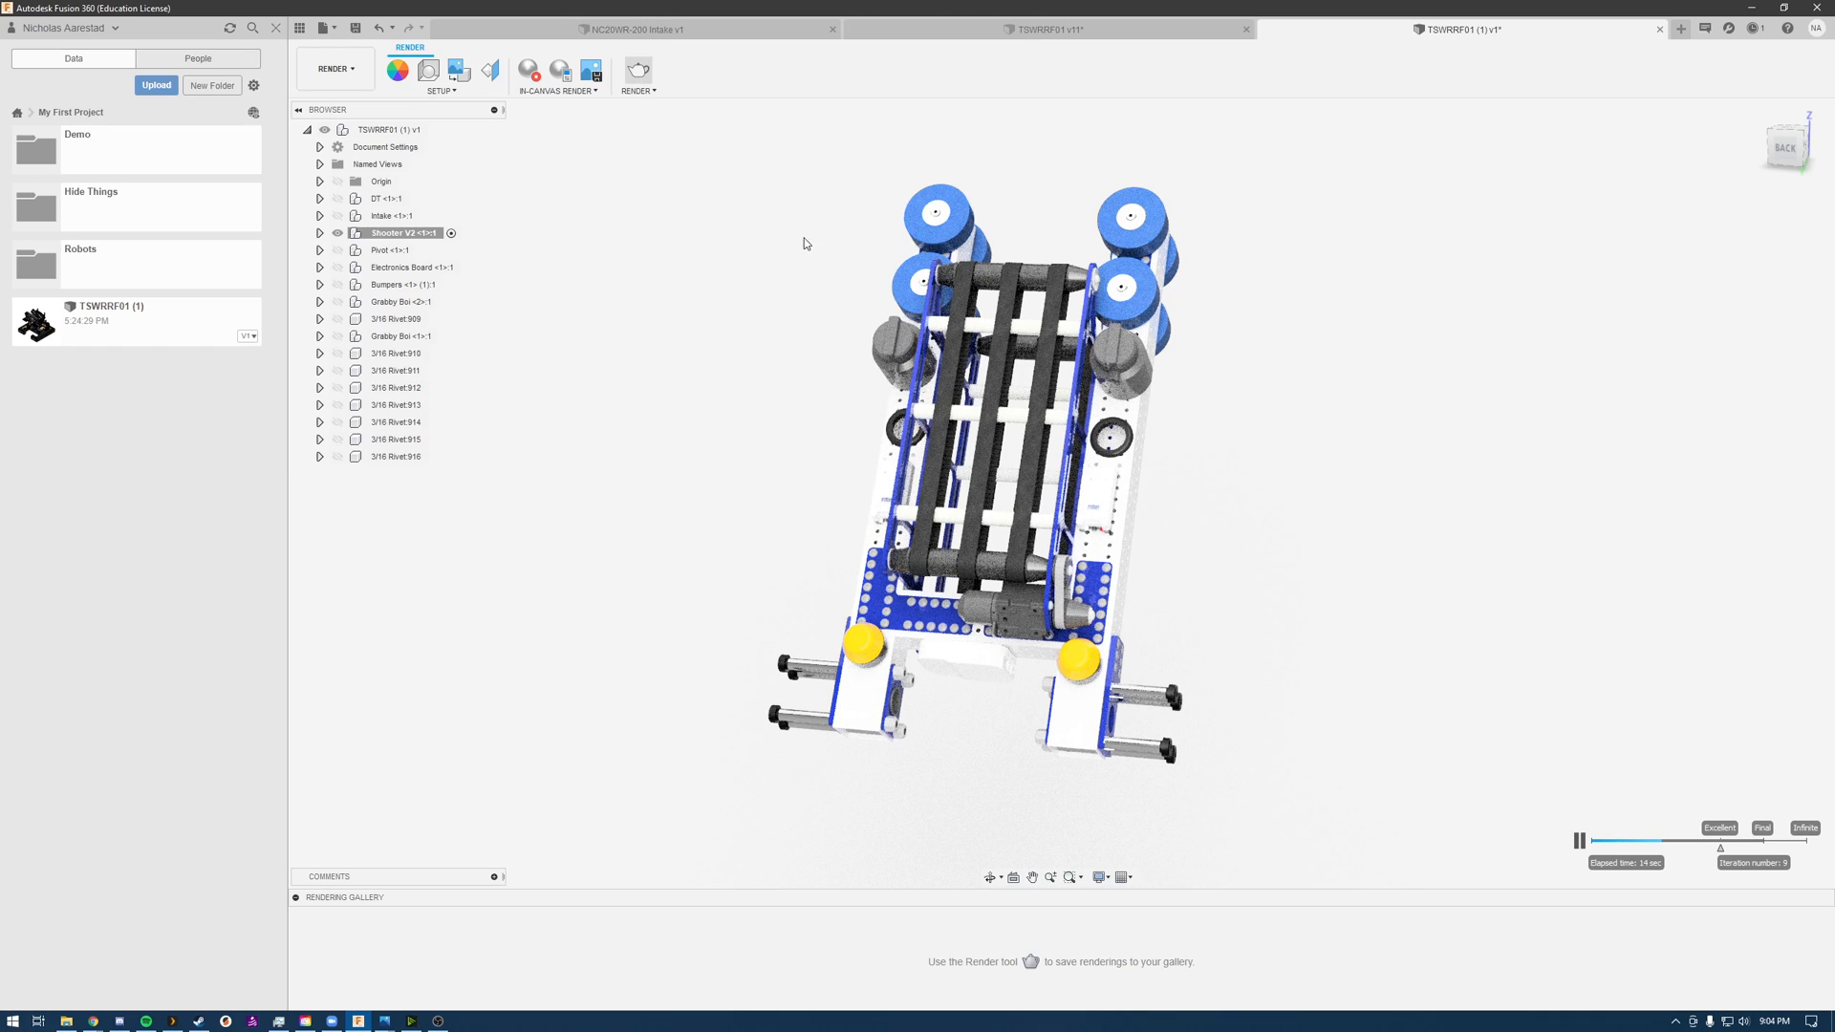
{"action": "mouse_move", "coordinate": [812, 351]}
{"action": "middle_mouse_down", "text": "shift"}
{"action": "mouse_move", "coordinate": [840, 340]}
{"action": "mouse_move", "coordinate": [765, 290]}
{"action": "mouse_move", "coordinate": [749, 354]}
{"action": "mouse_move", "coordinate": [877, 335]}
{"action": "mouse_move", "coordinate": [785, 310]}
{"action": "mouse_move", "coordinate": [803, 356]}
{"action": "mouse_move", "coordinate": [822, 335]}
{"action": "mouse_move", "coordinate": [761, 287]}
{"action": "mouse_move", "coordinate": [787, 351]}
{"action": "mouse_move", "coordinate": [819, 331]}
{"action": "middle_mouse_up", "text": "shift"}
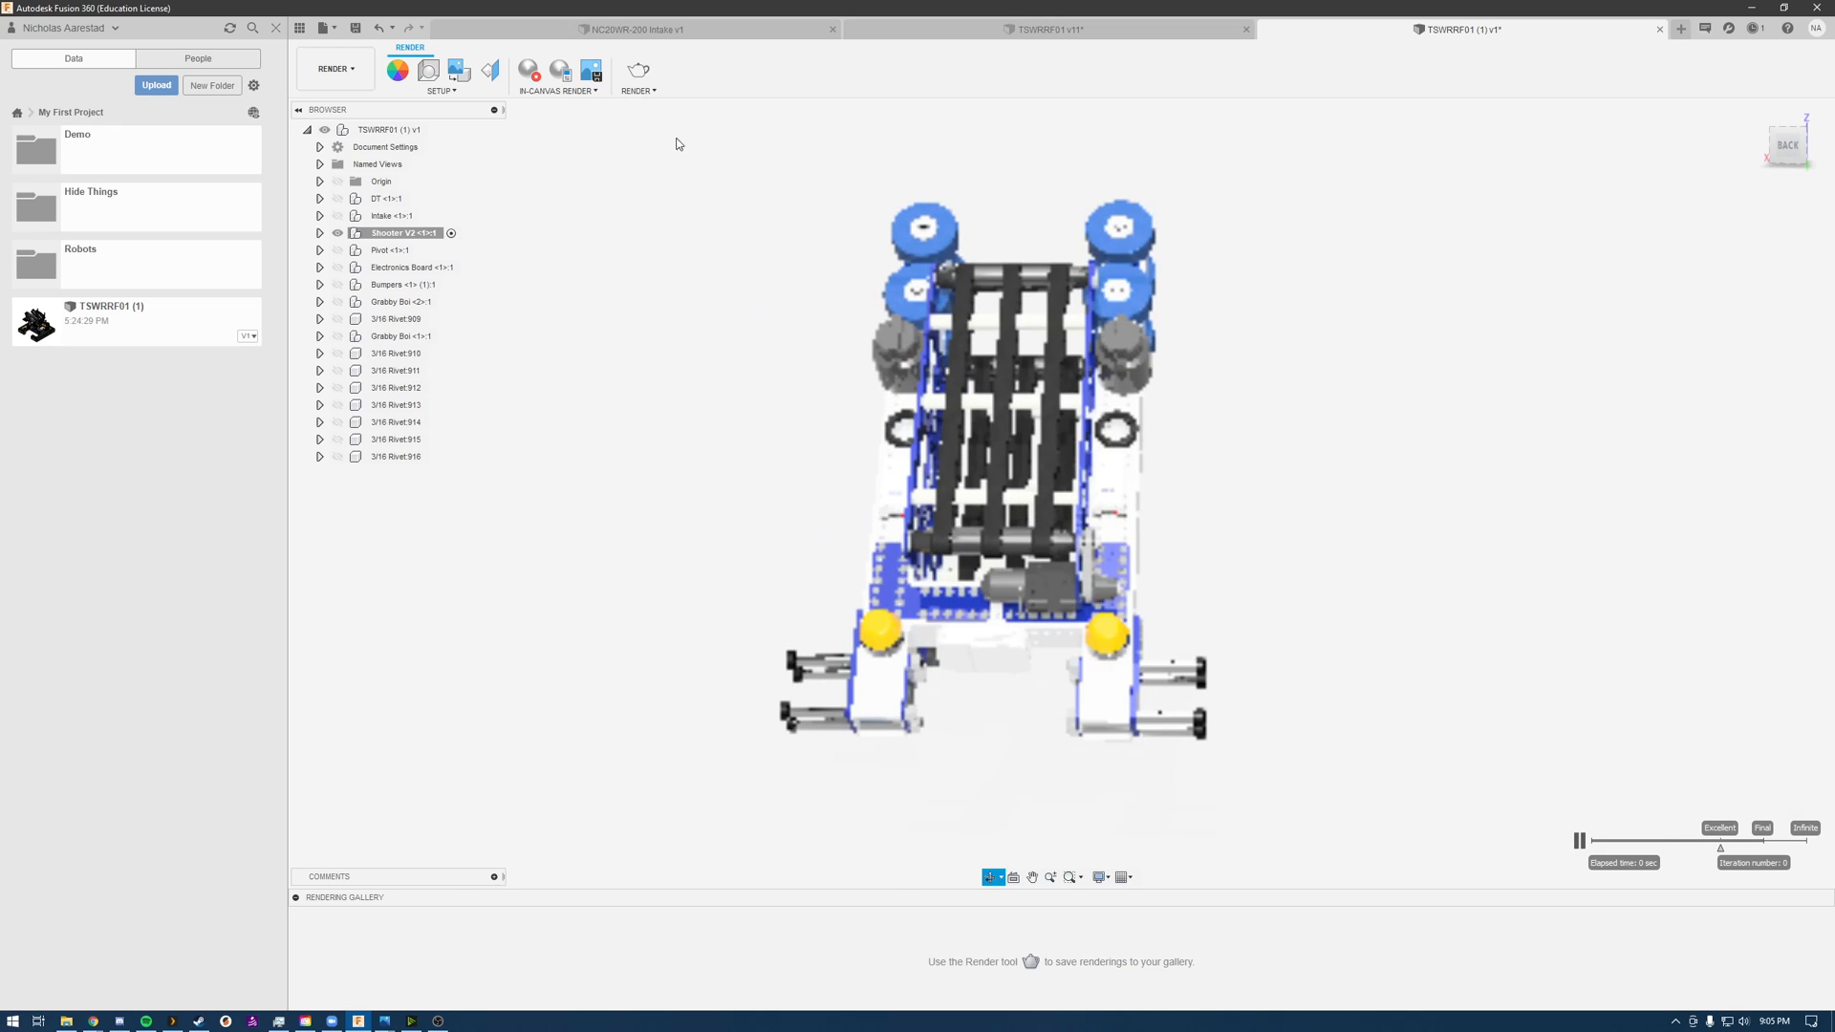
{"action": "left_click", "coordinate": [639, 74]}
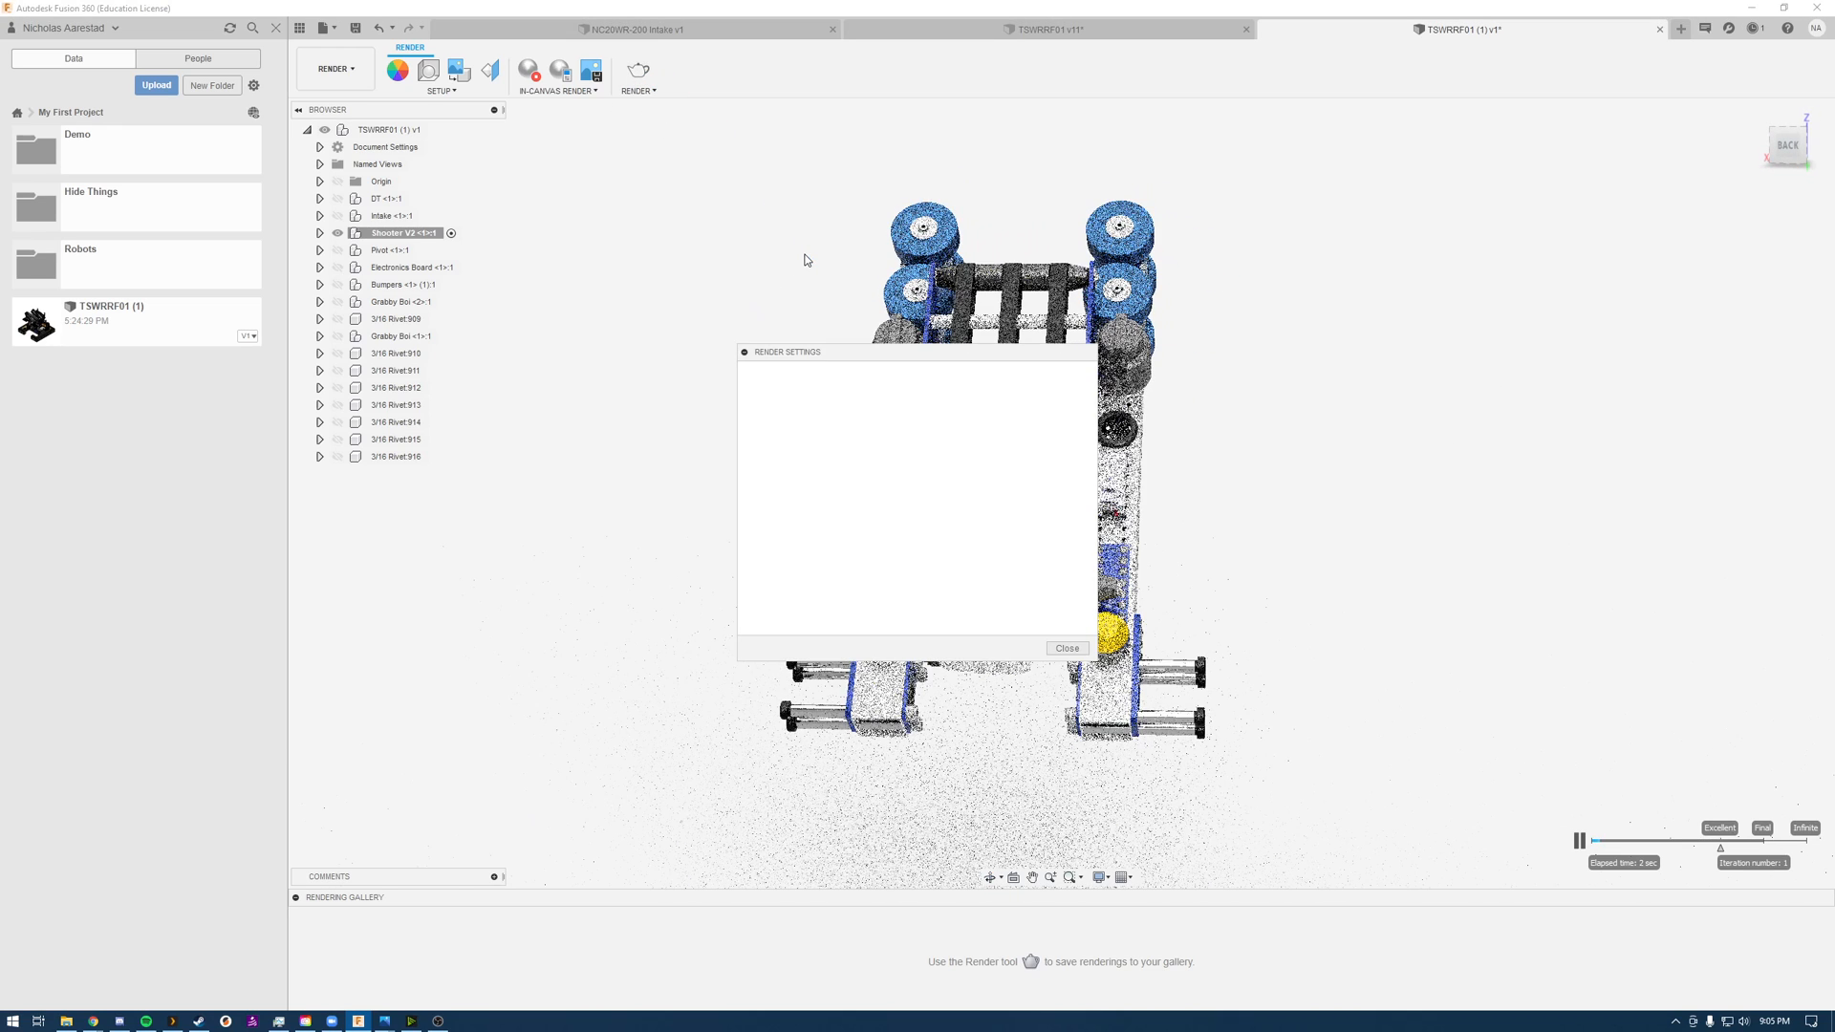
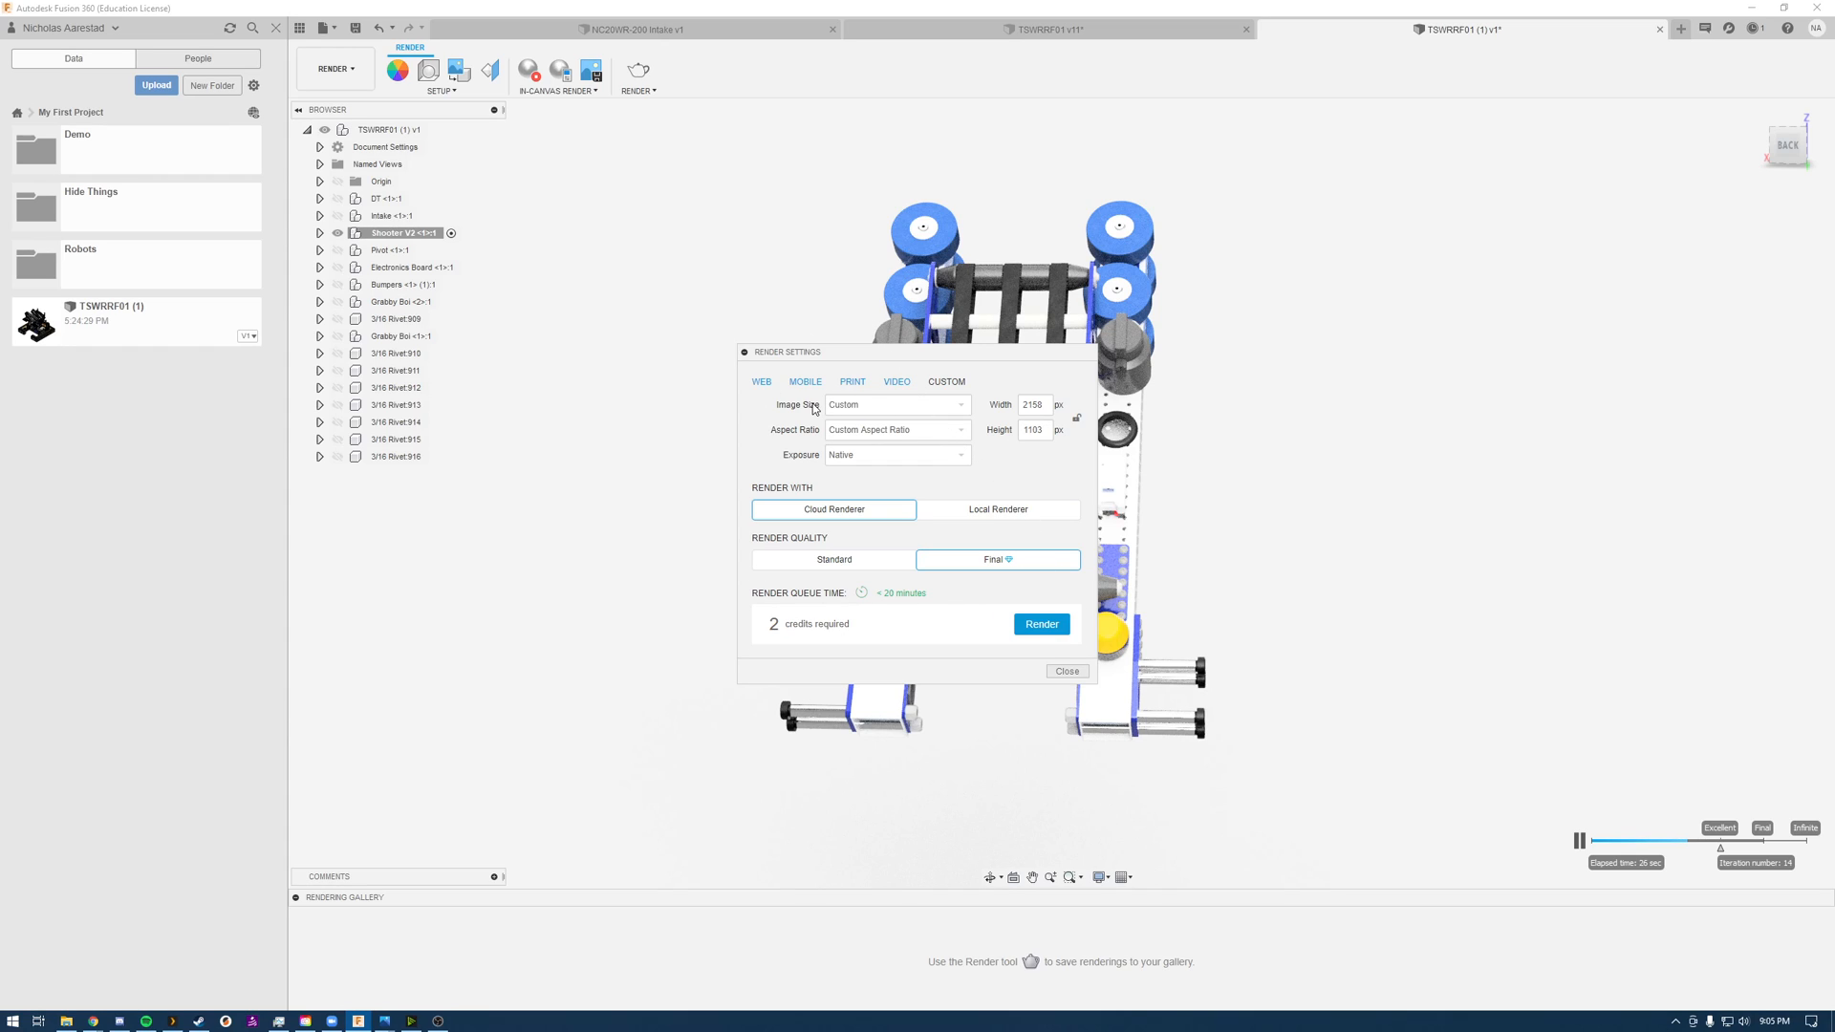
Step: Submit the shooter view as a Final-quality cloud render at 2158 x 1103 px and stop the in-canvas render
{"action": "left_click", "coordinate": [1029, 405]}
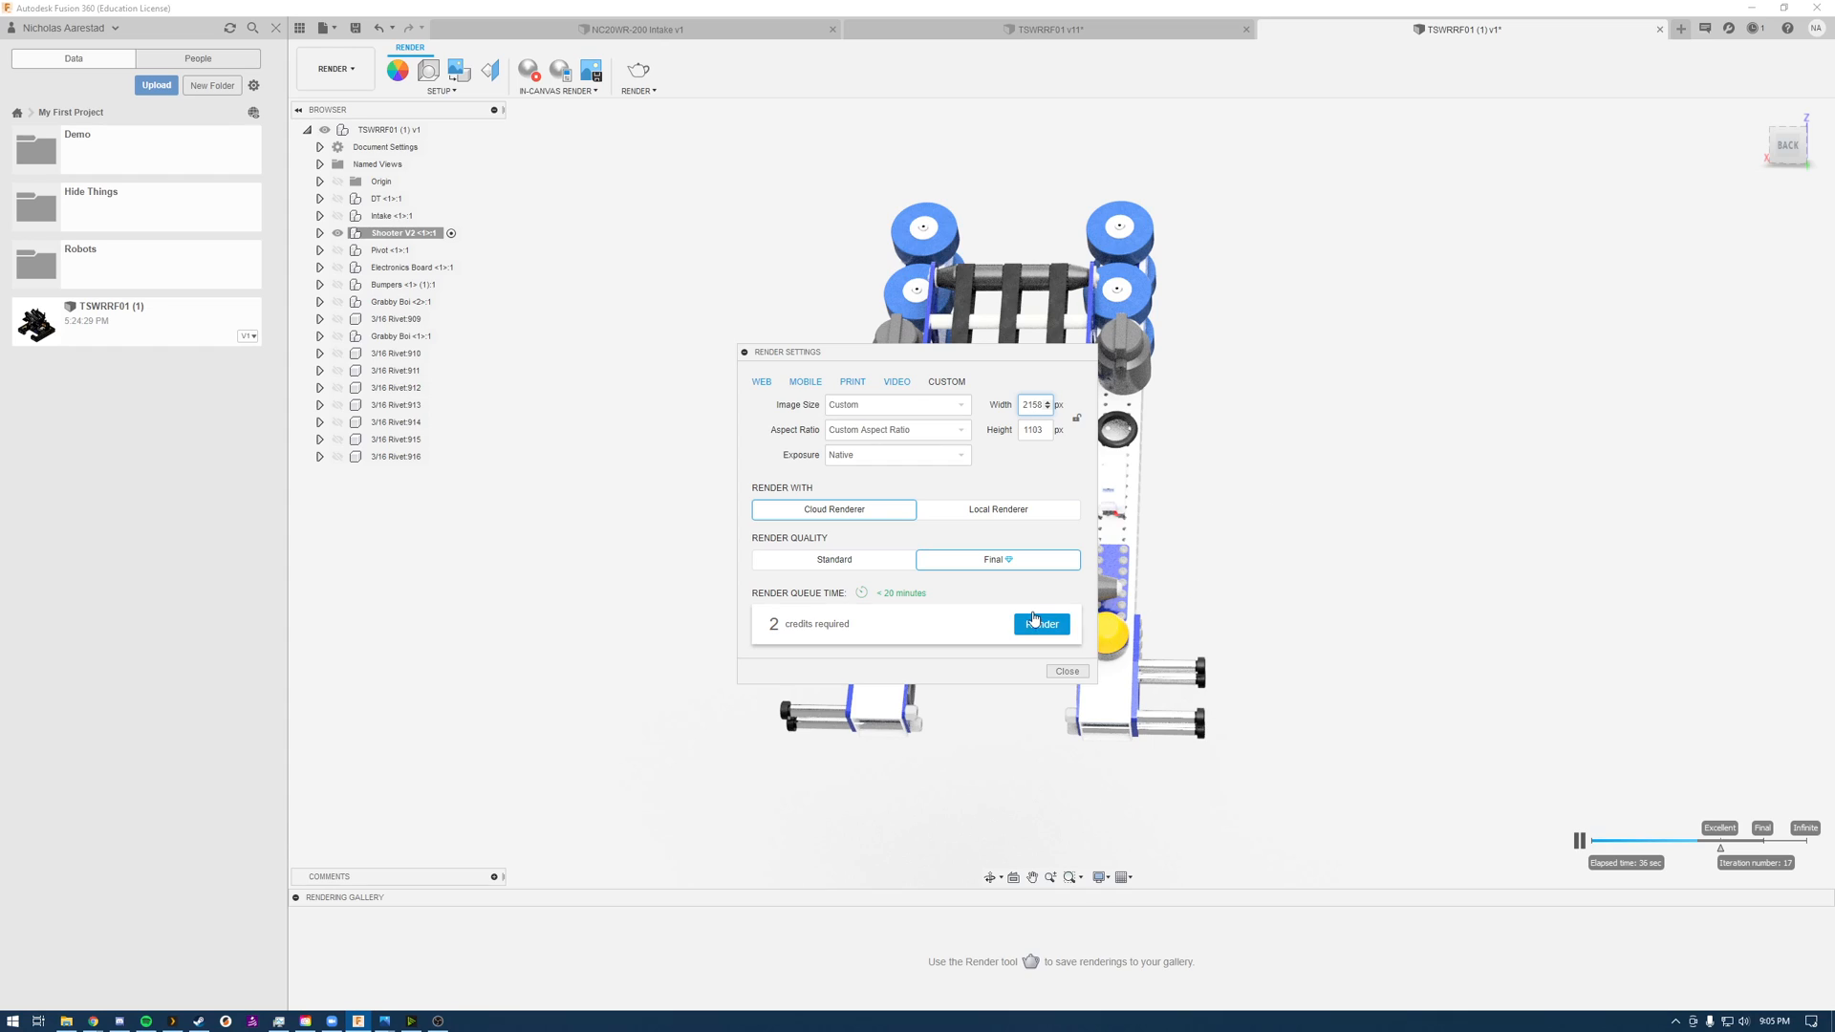
{"action": "left_click", "coordinate": [1039, 626]}
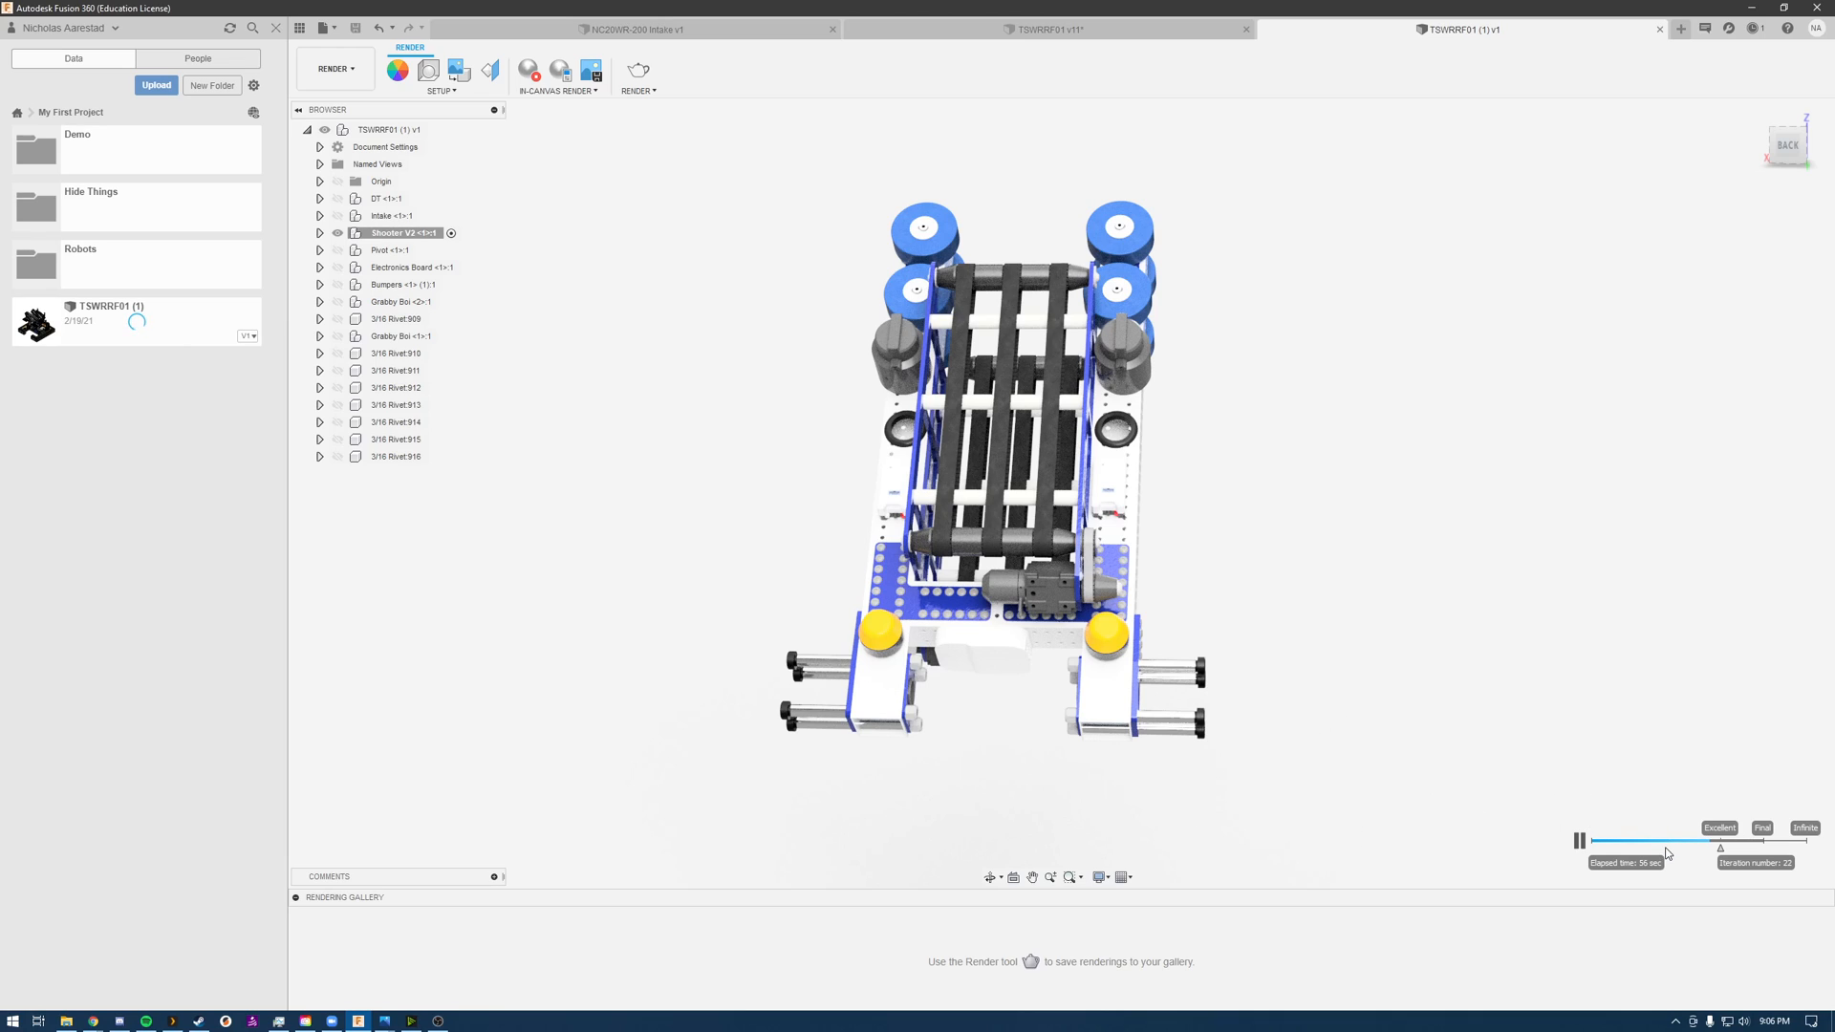
{"action": "left_click", "coordinate": [528, 69]}
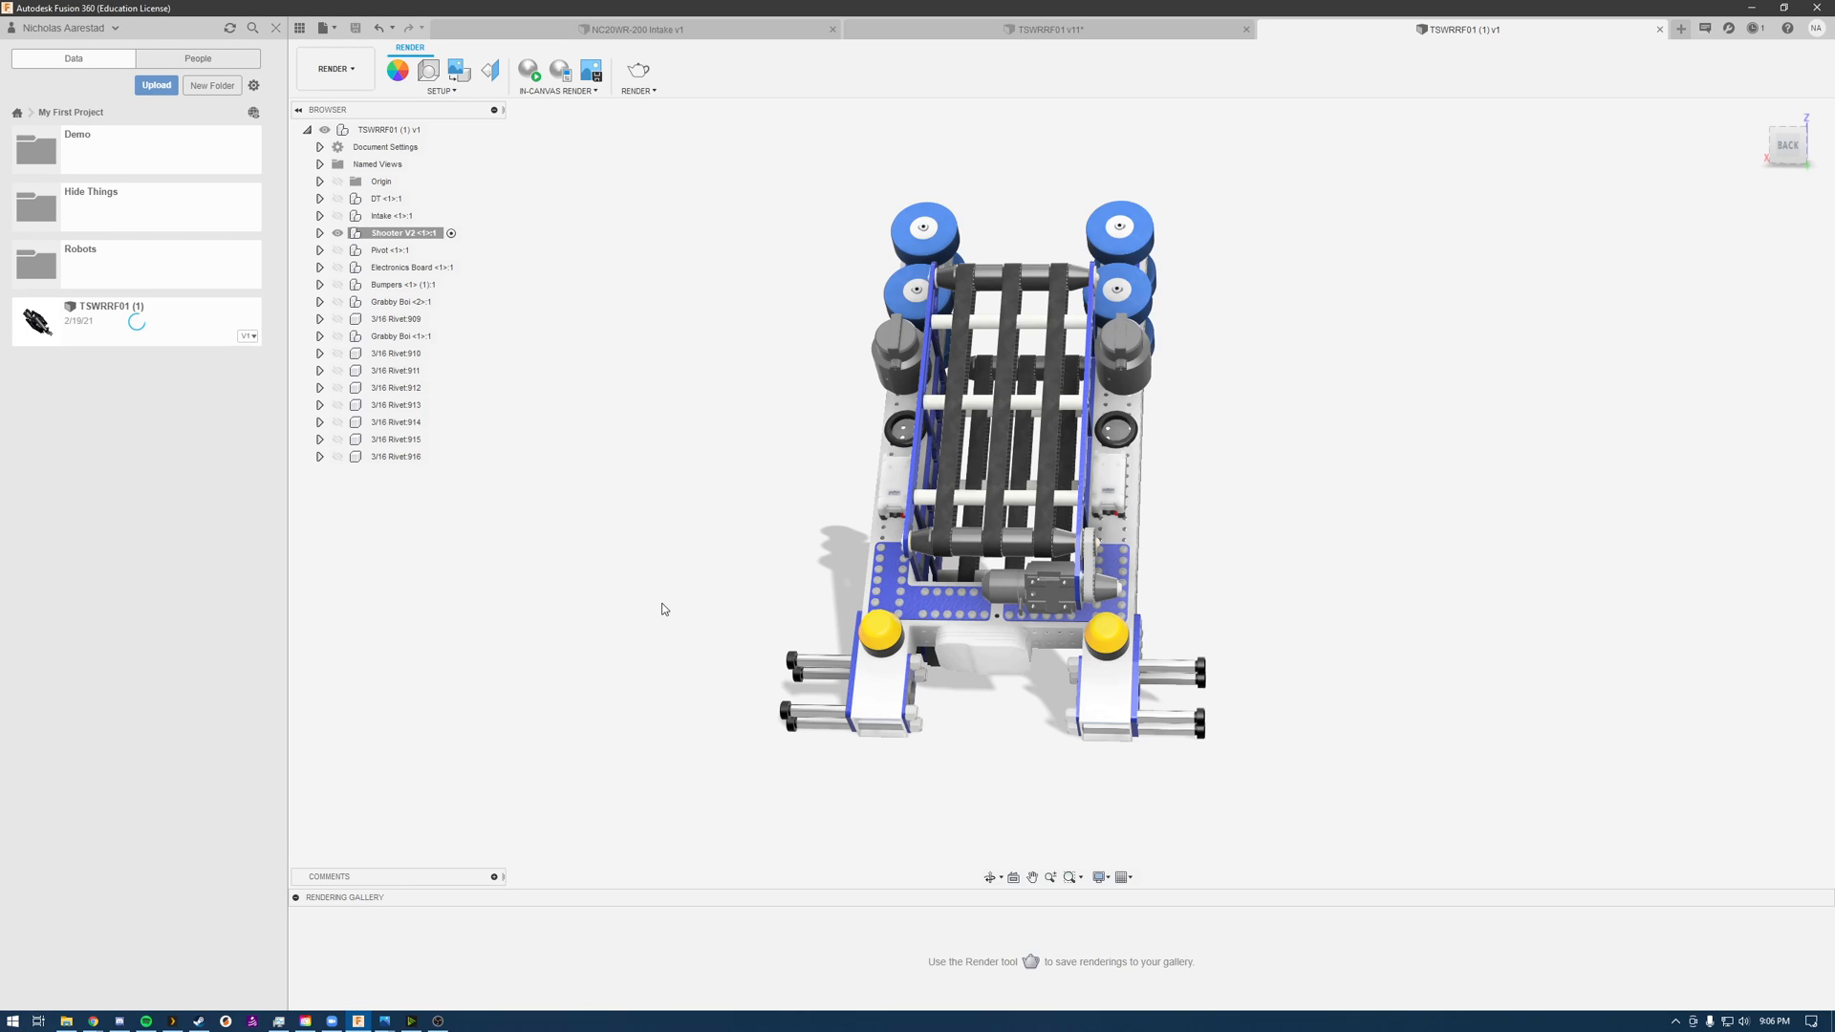
Step: Collapse and reopen the rendering gallery, and check the details of the submitted shooter render
{"action": "left_click", "coordinate": [296, 898]}
{"action": "left_click", "coordinate": [296, 1001]}
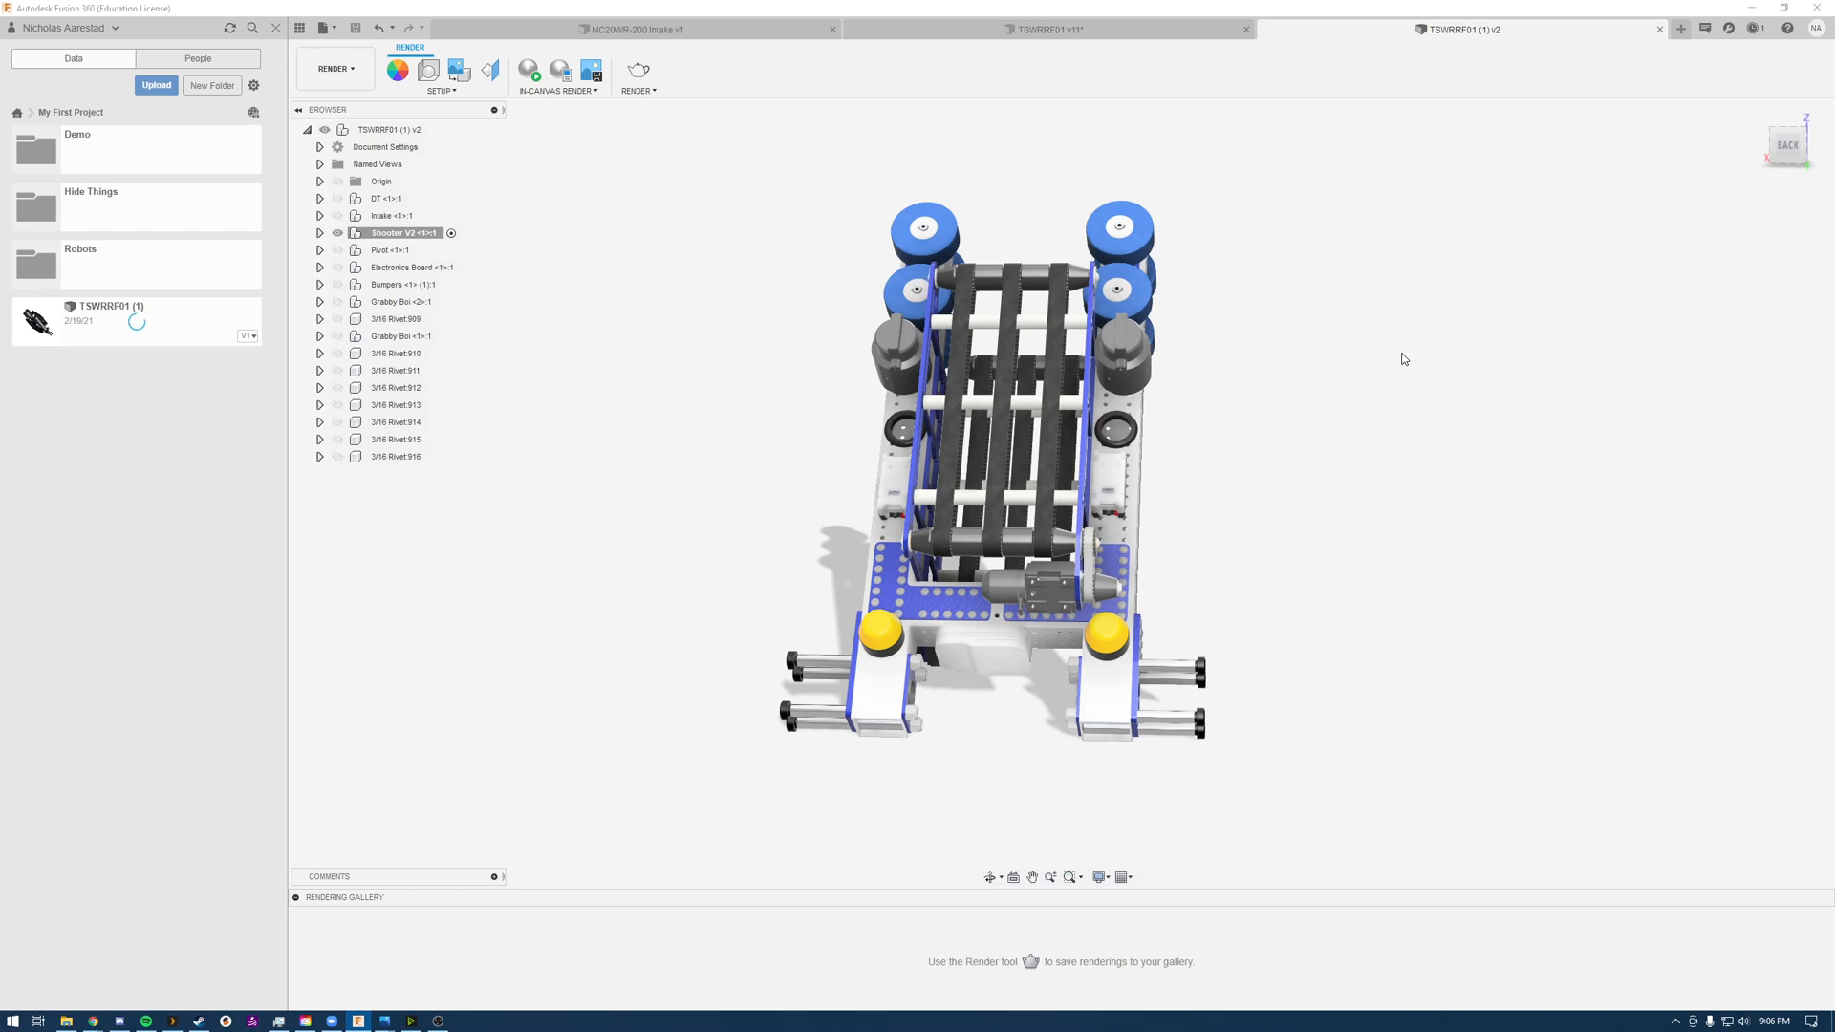
{"action": "mouse_move", "coordinate": [474, 960]}
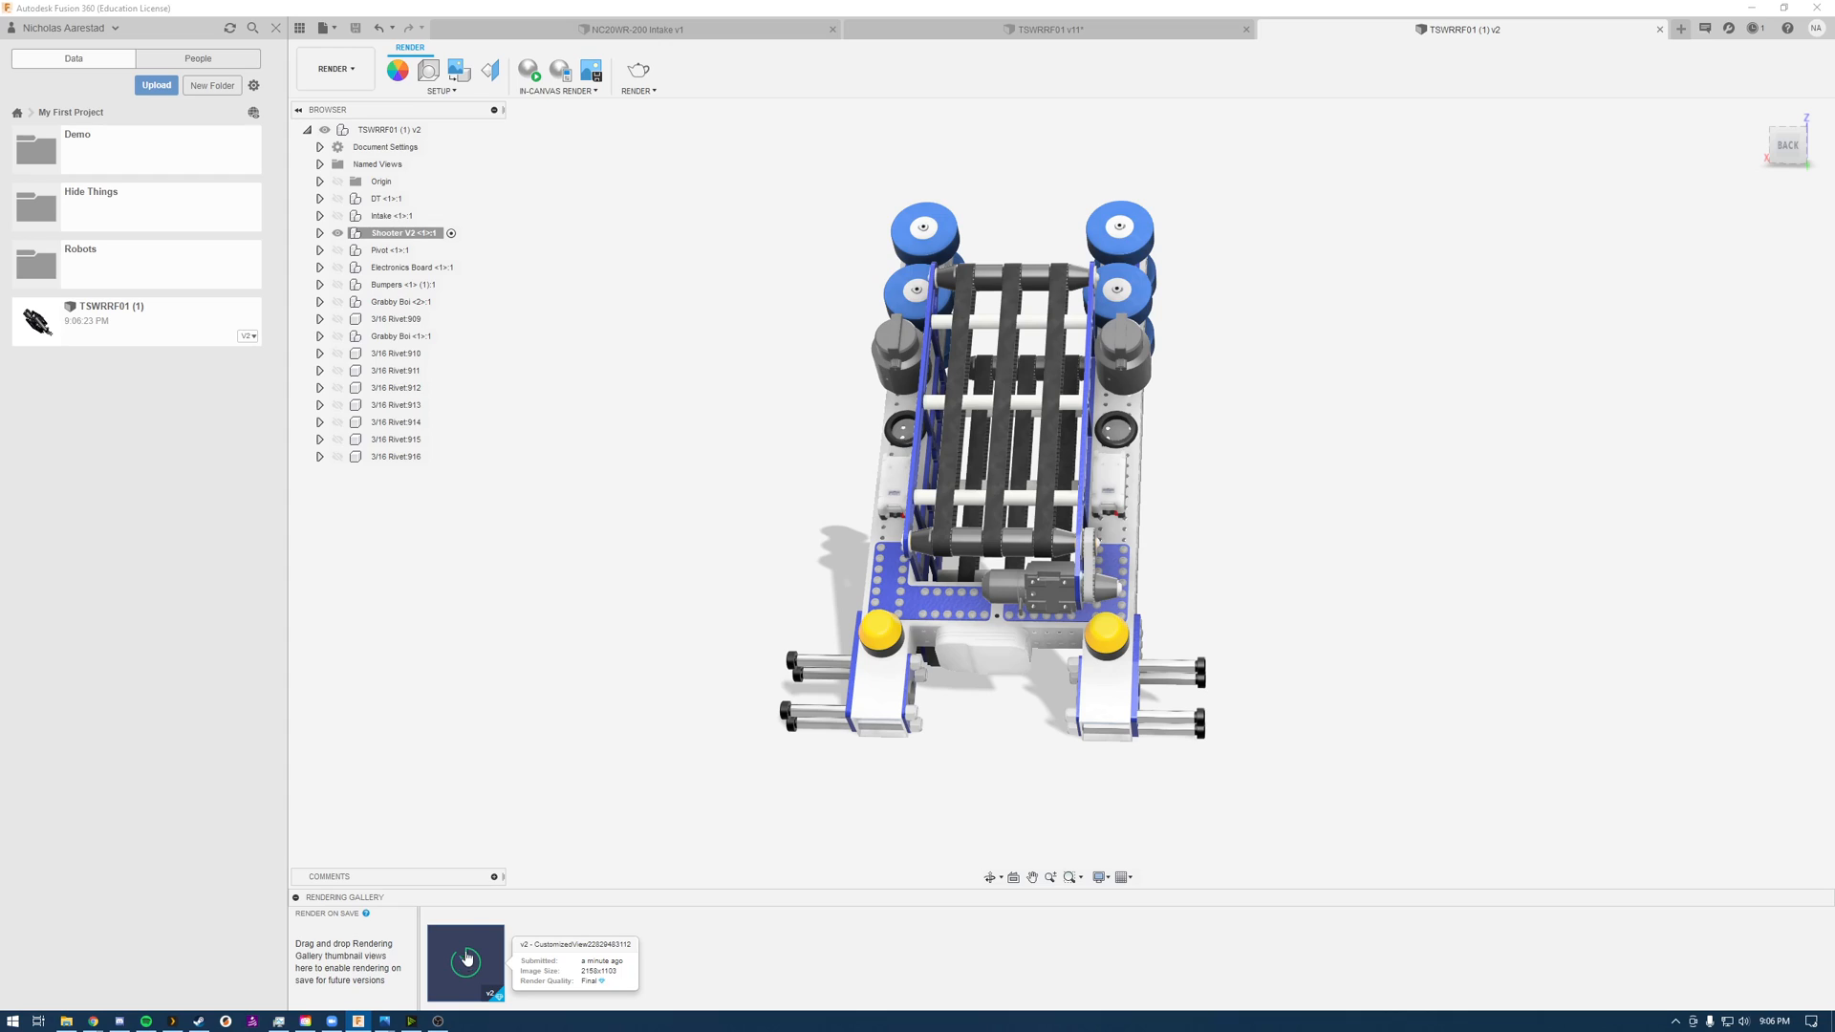
Step: Open the TSWRRF01 design from the Robots folder and check the details of the last render in its gallery
{"action": "left_click", "coordinate": [100, 256]}
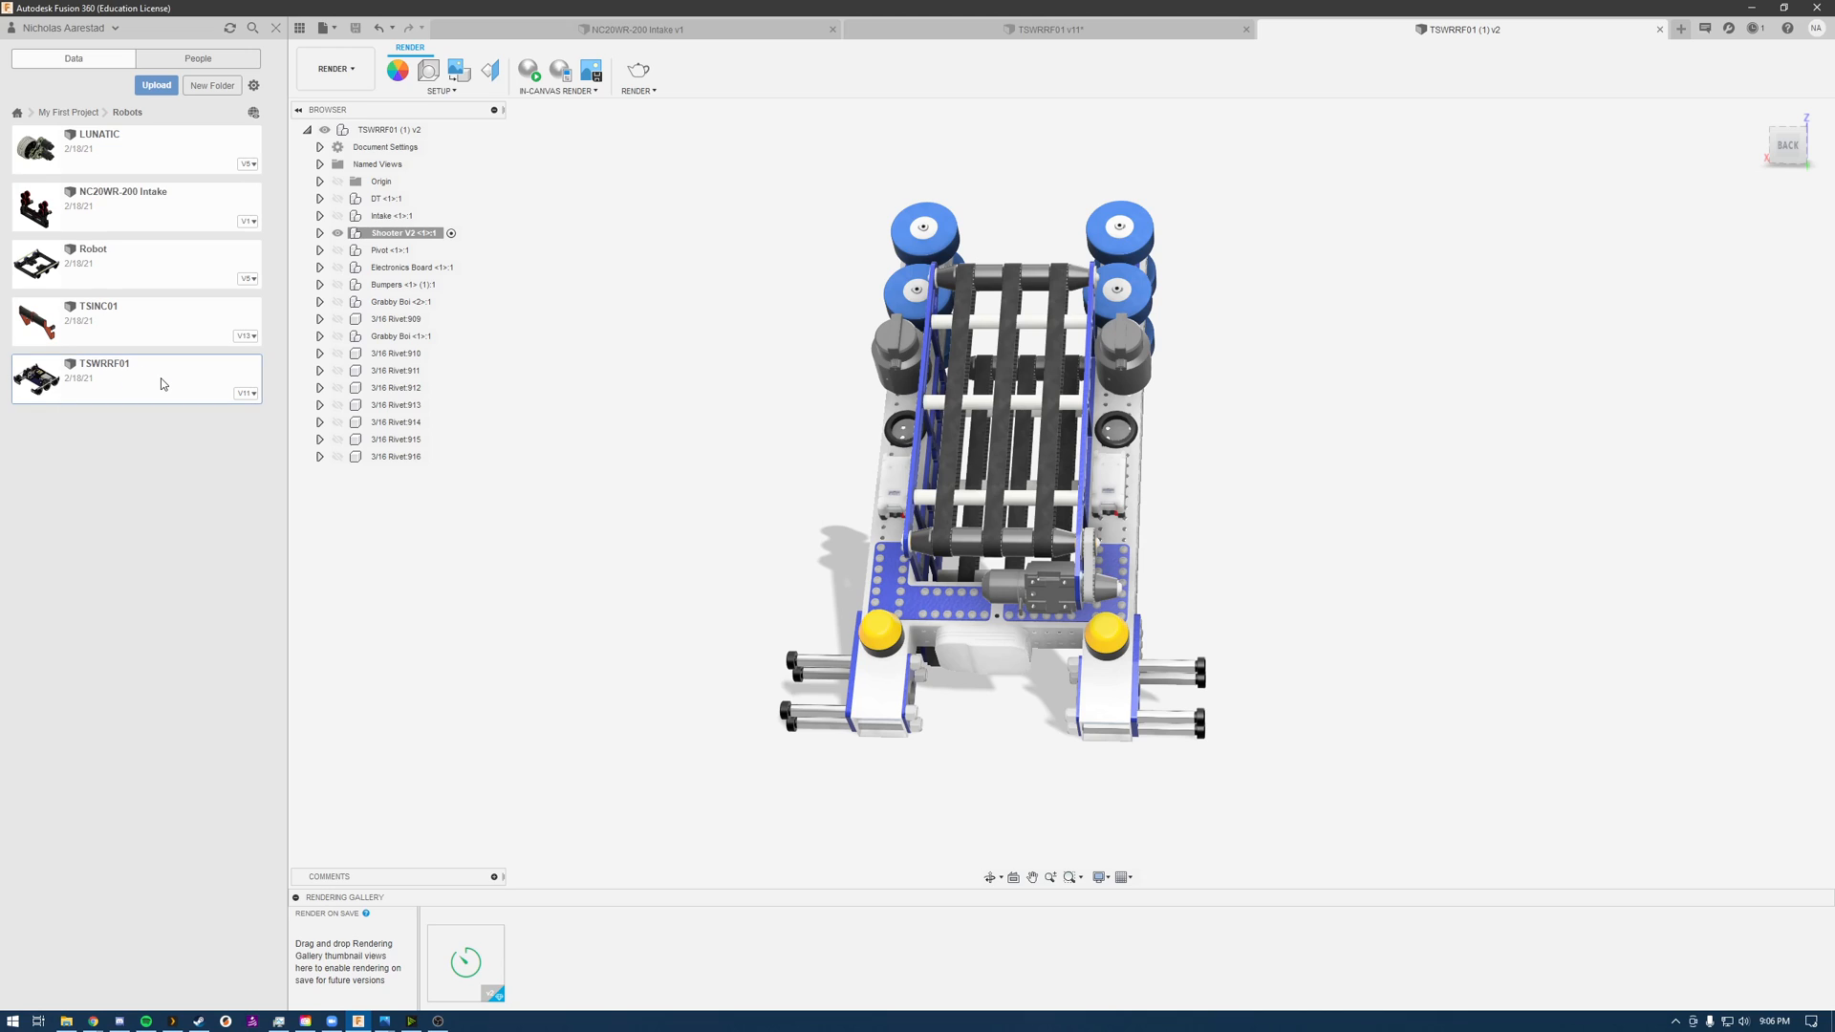
{"action": "double_click", "coordinate": [162, 383]}
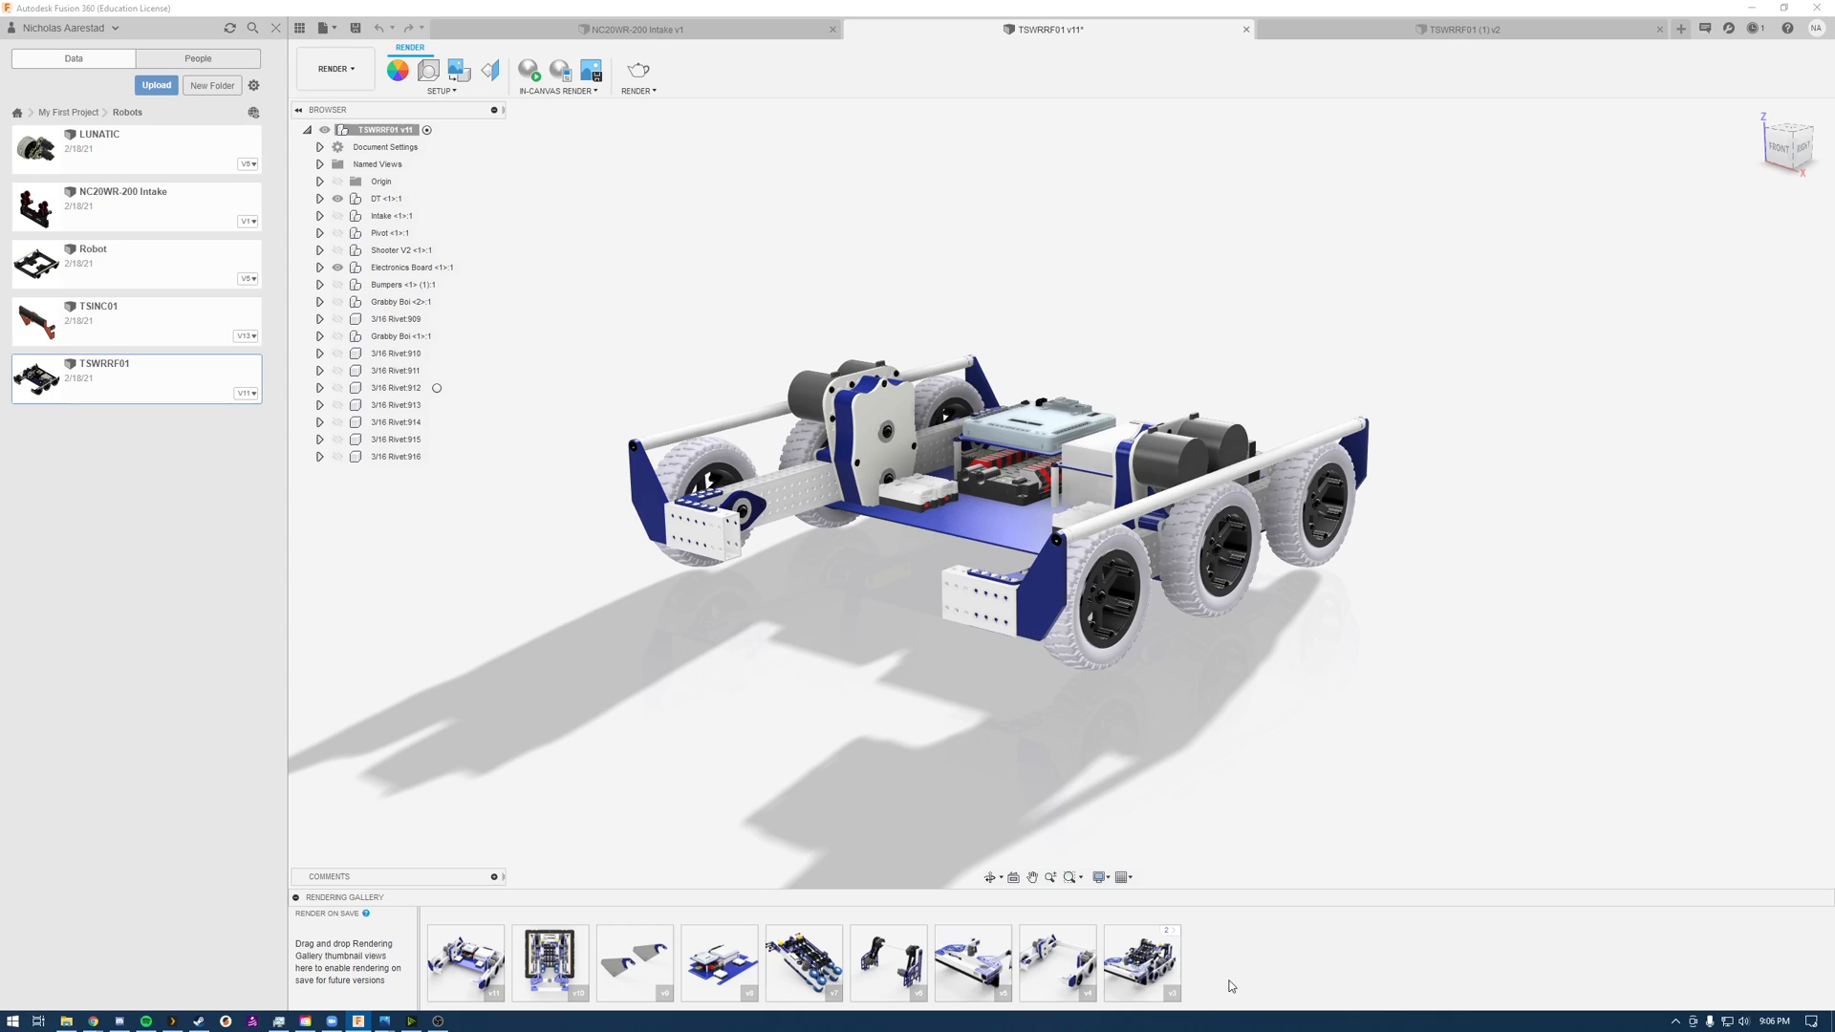
{"action": "mouse_move", "coordinate": [1140, 963]}
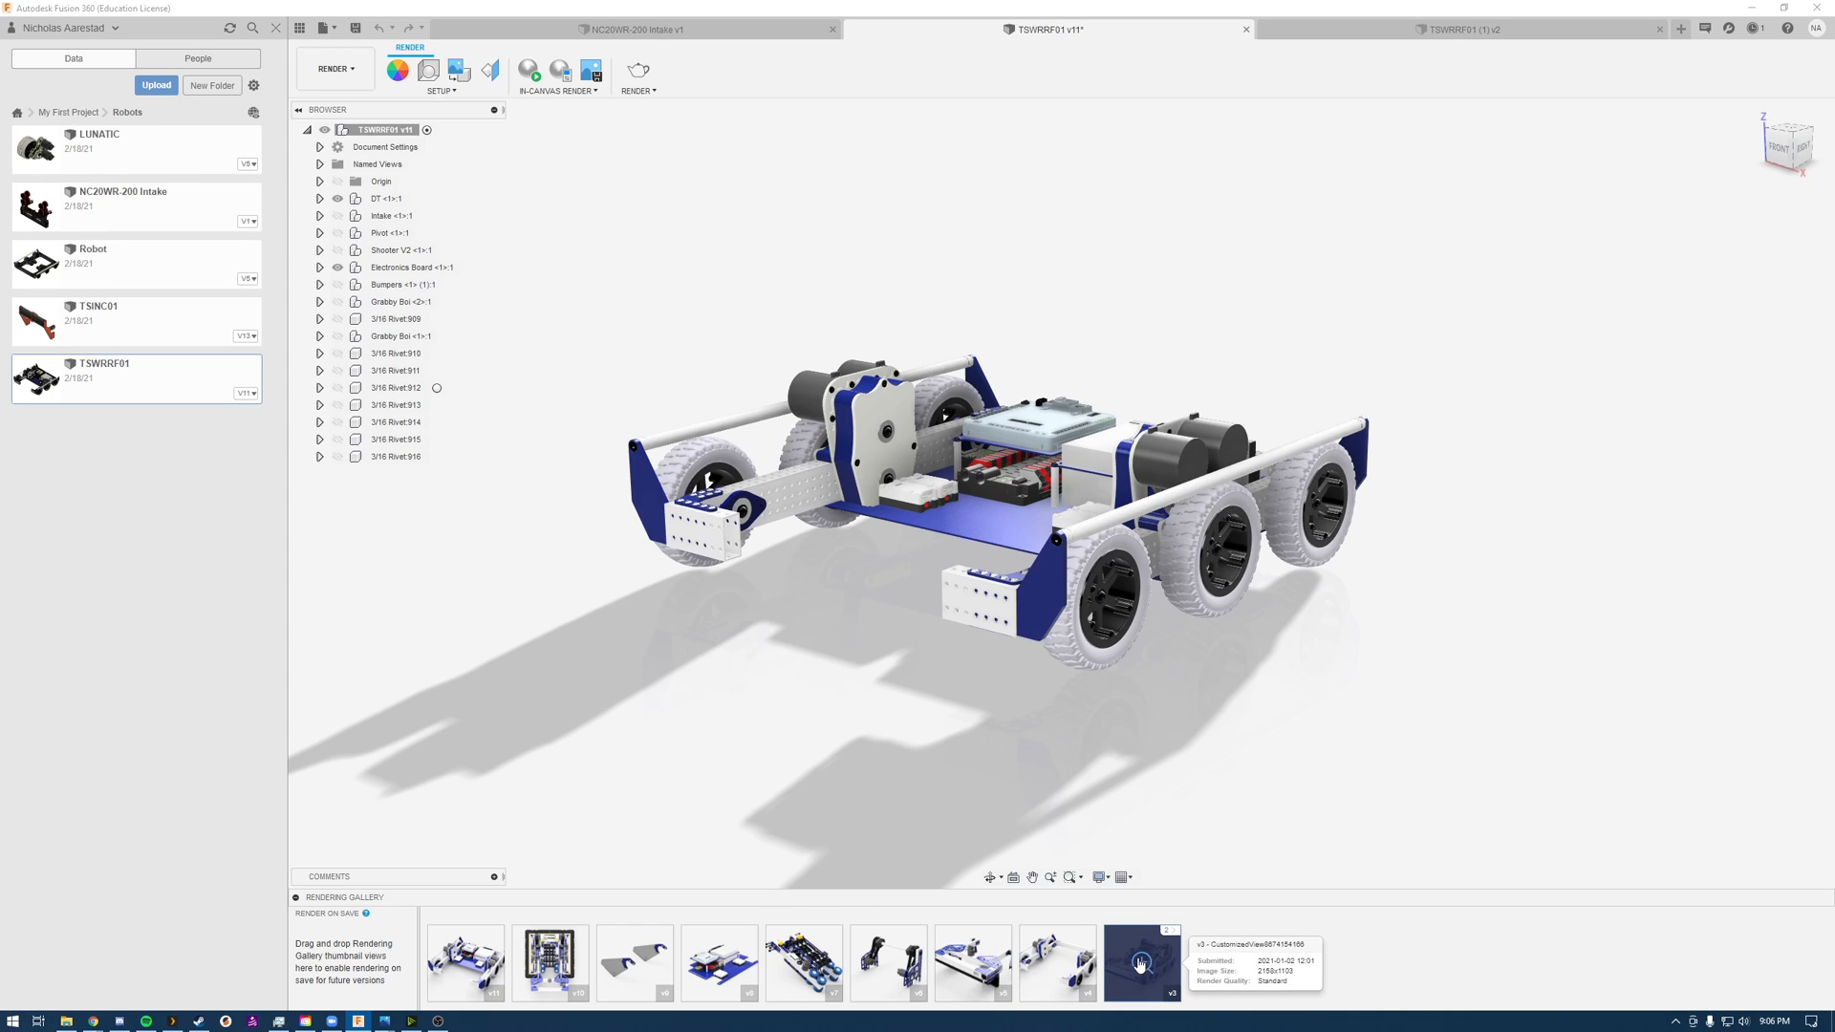